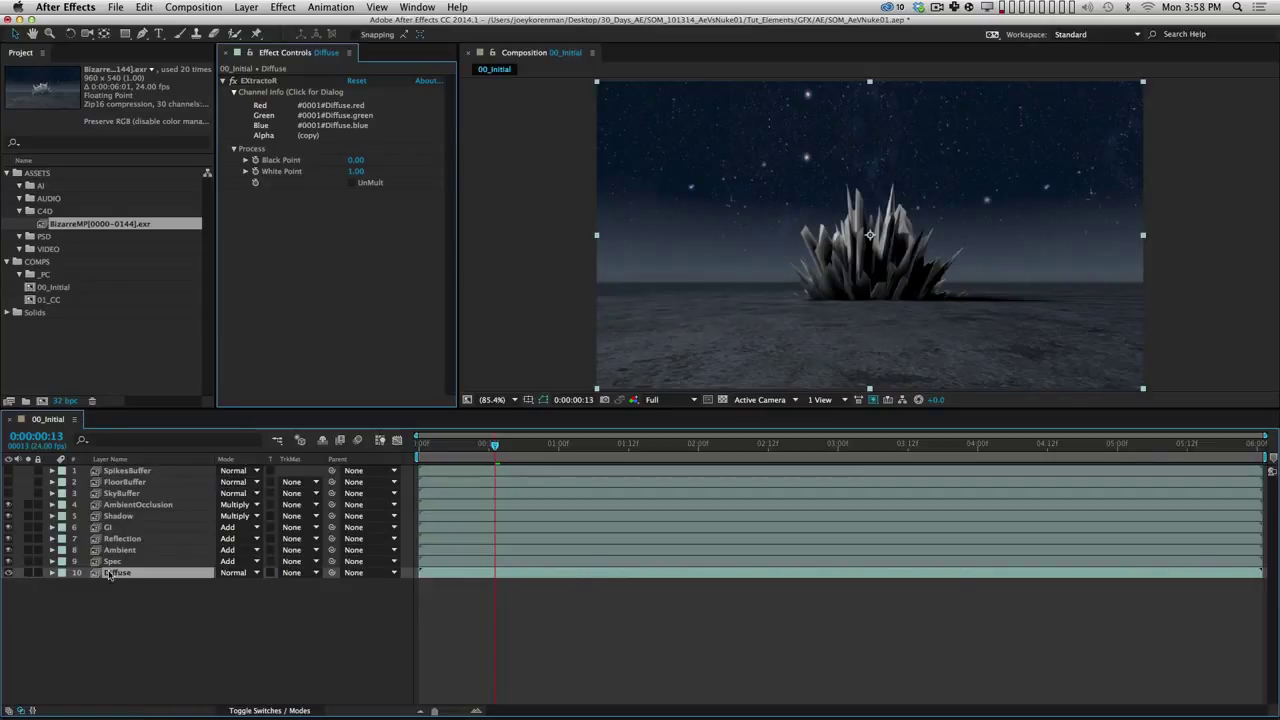
Step: Solo the Diffuse, Spec, Ambient, Reflection and GI layers one at a time to view each additive pass alone
{"action": "left_click", "coordinate": [28, 573]}
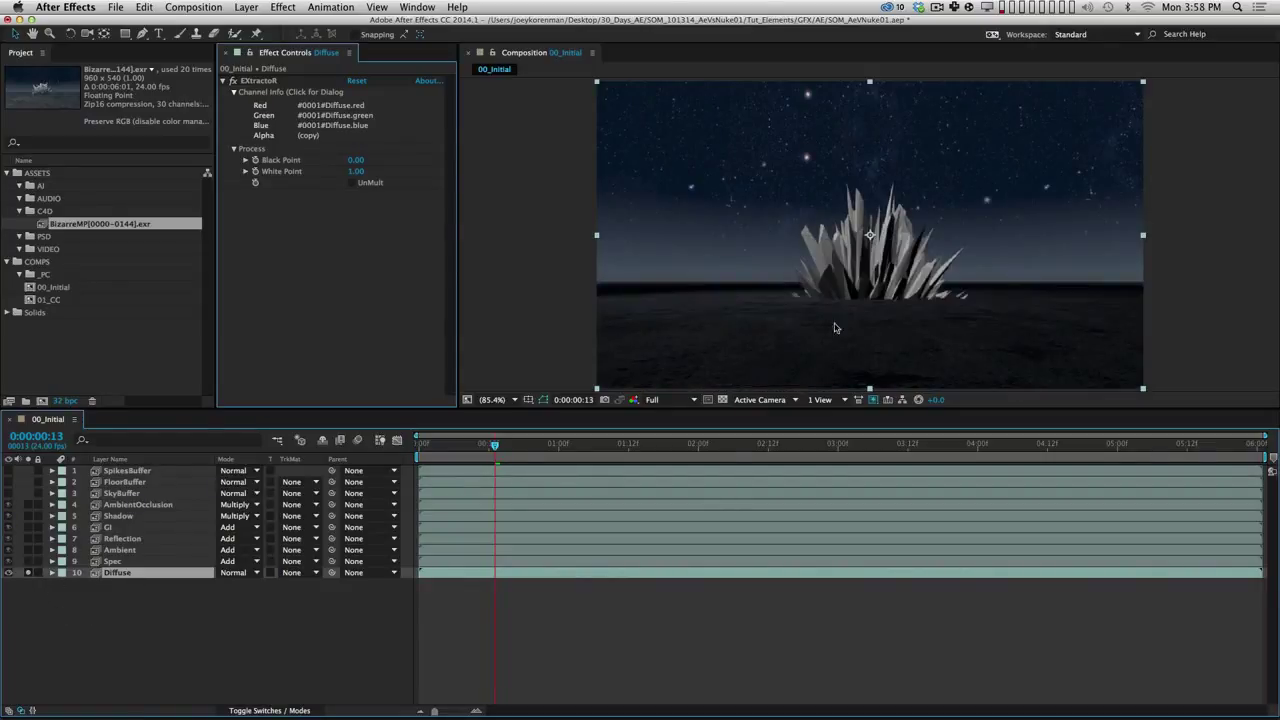
{"action": "left_click", "coordinate": [28, 573]}
{"action": "left_click", "coordinate": [28, 562]}
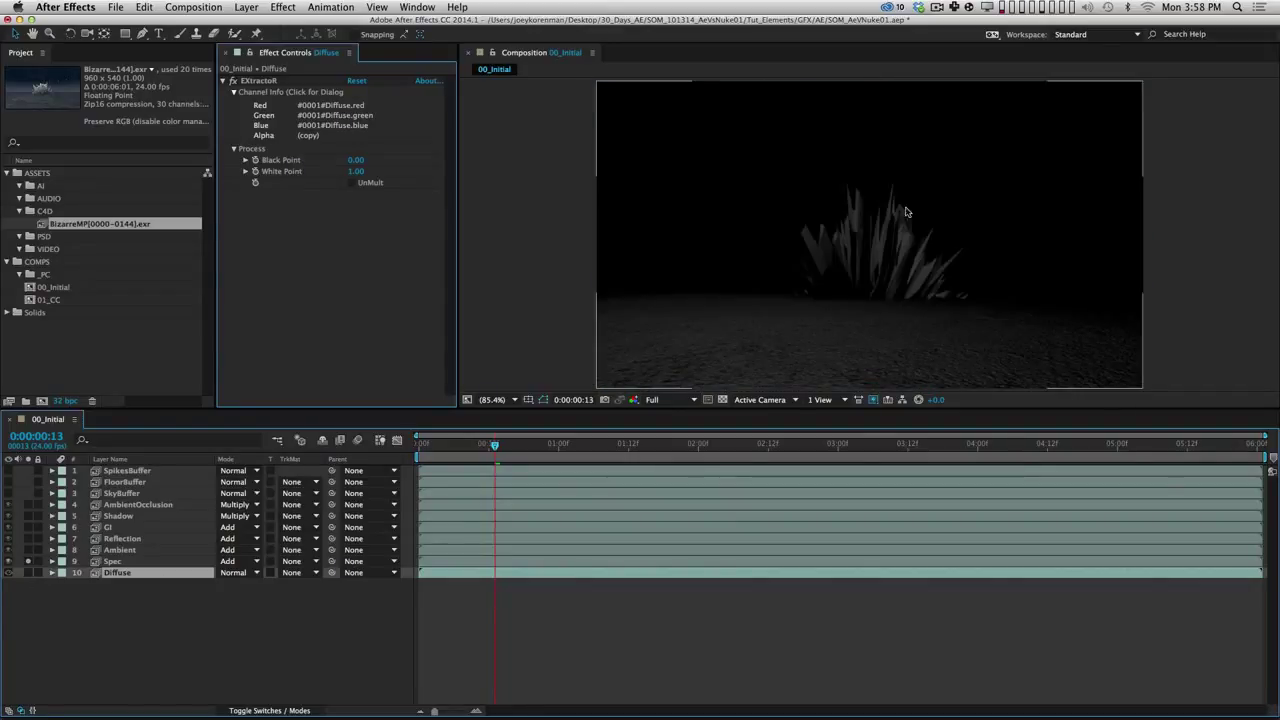
{"action": "left_click", "coordinate": [28, 562]}
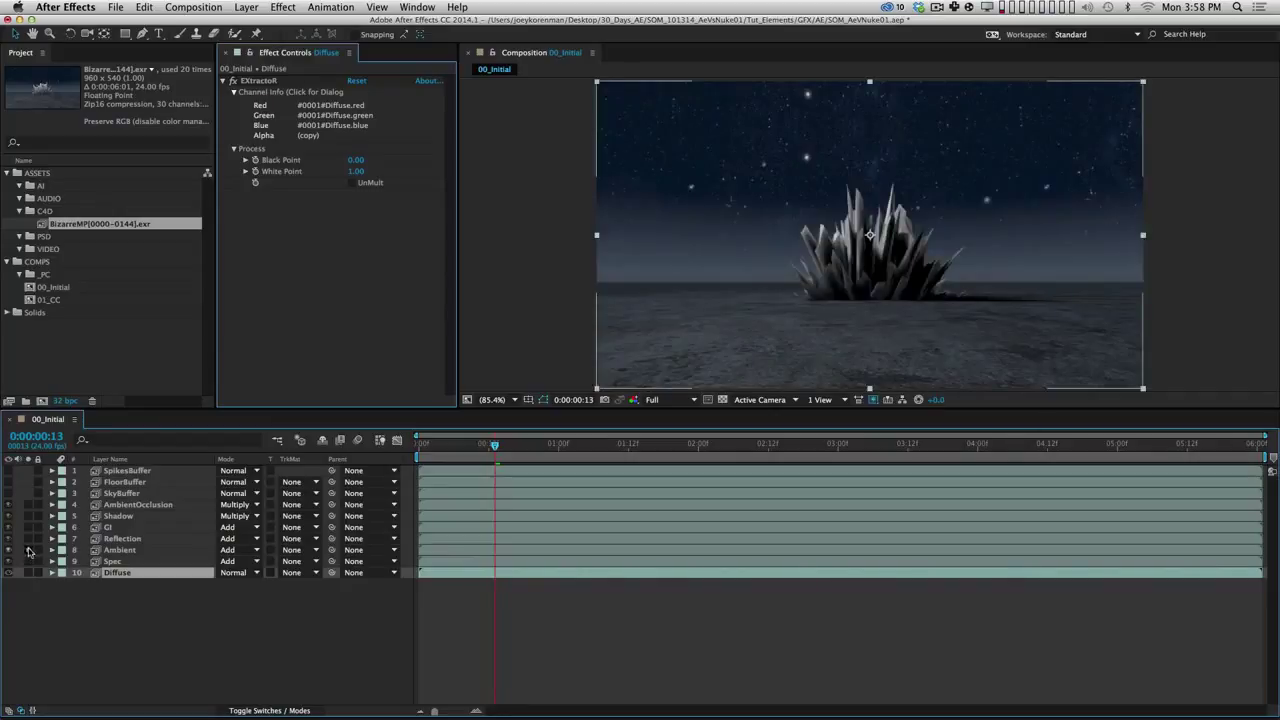
{"action": "left_click", "coordinate": [28, 550]}
{"action": "left_click", "coordinate": [28, 550]}
{"action": "left_click", "coordinate": [28, 539]}
{"action": "left_click", "coordinate": [28, 539]}
{"action": "left_click", "coordinate": [28, 527]}
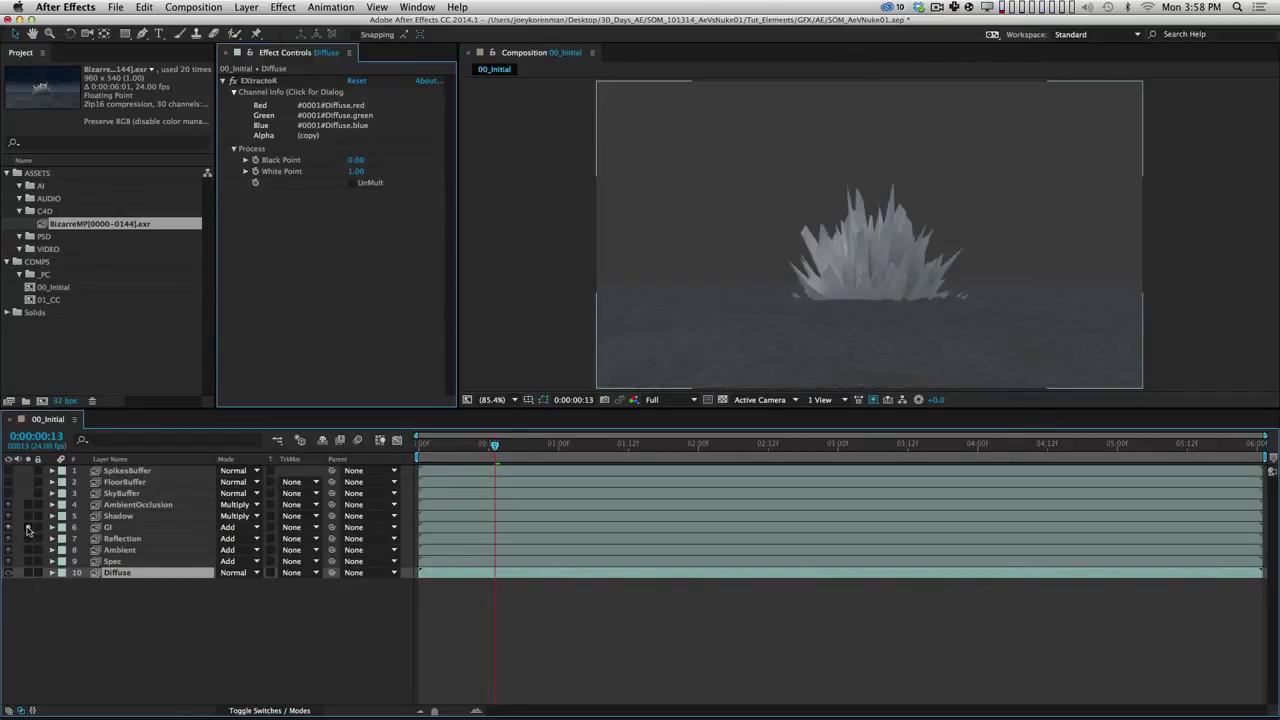
{"action": "left_click", "coordinate": [28, 527]}
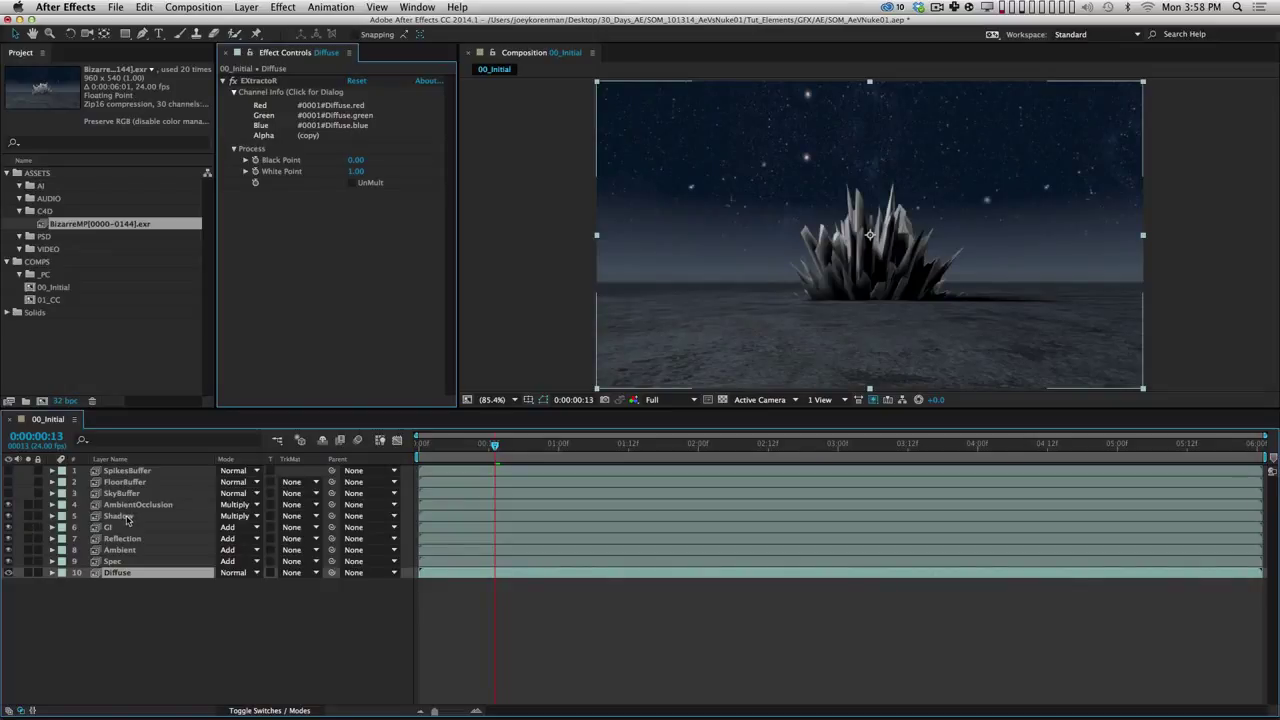
Step: Solo the Shadow layer and the AmbientOcclusion layer in turn to view the two multiplied passes
{"action": "left_click", "coordinate": [28, 516]}
{"action": "left_click", "coordinate": [28, 516]}
{"action": "left_click", "coordinate": [28, 504]}
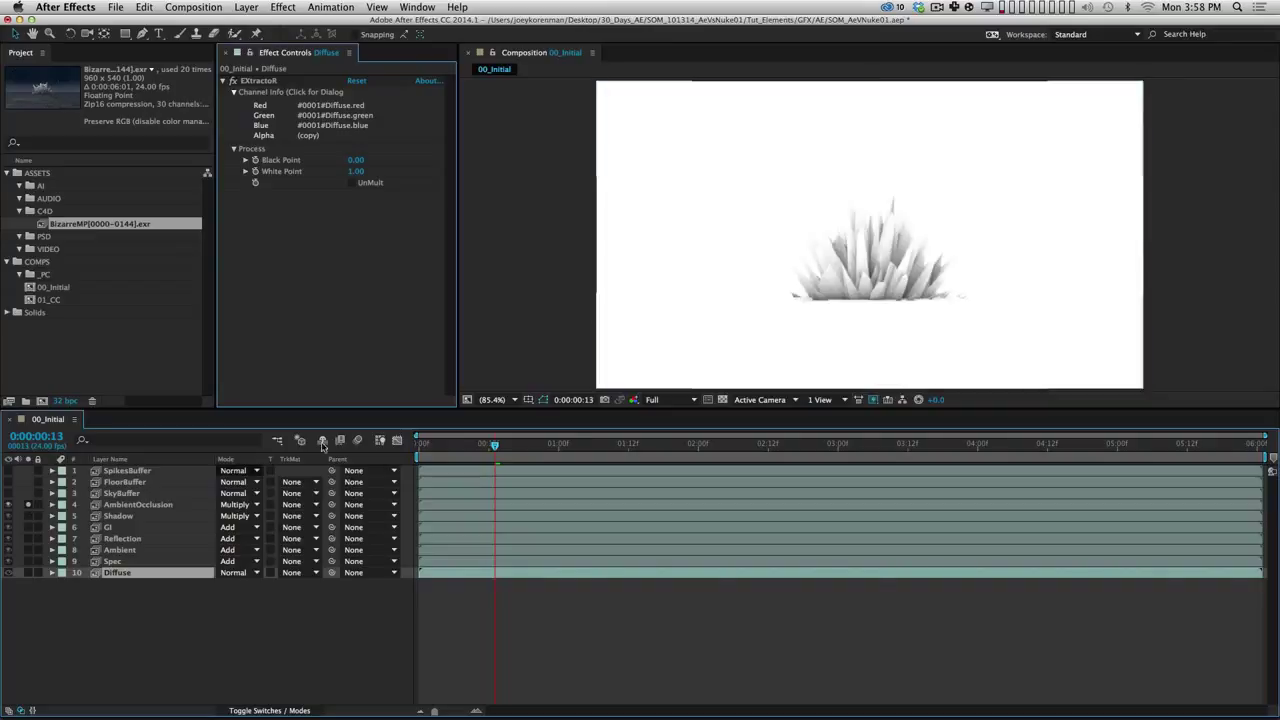
{"action": "left_click", "coordinate": [28, 504]}
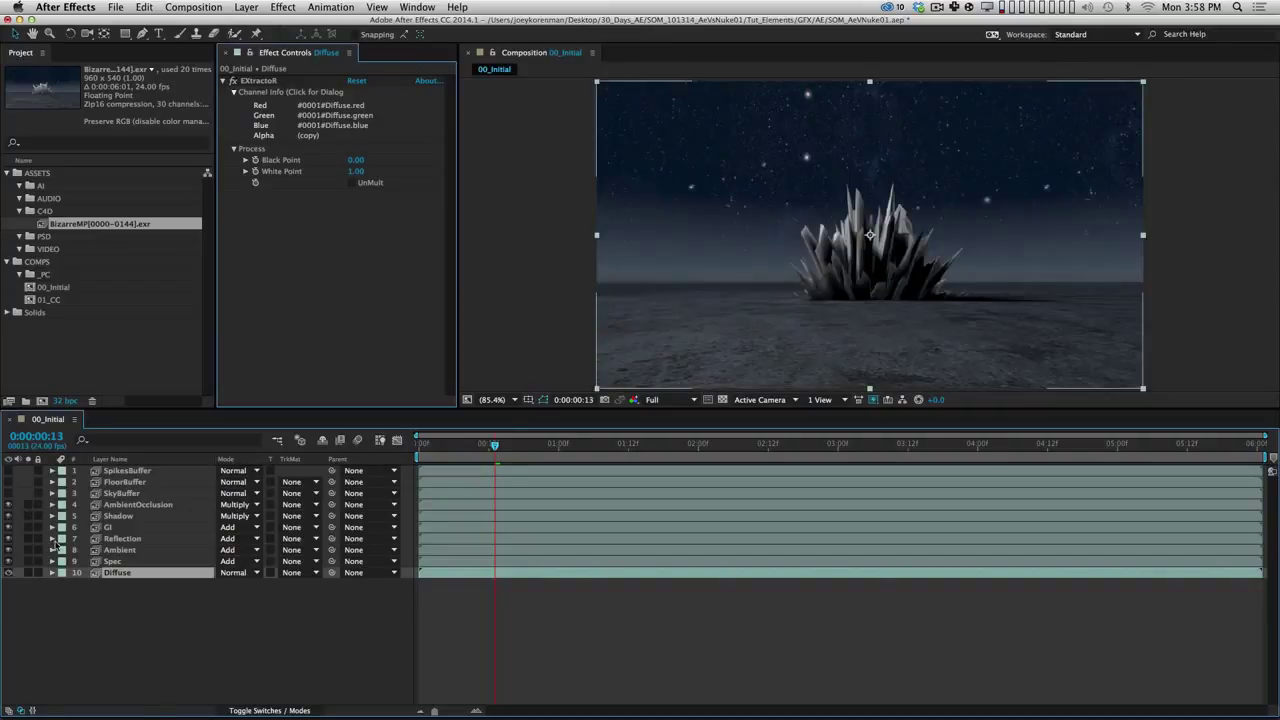
Step: Show and hide the SkyBuffer, FloorBuffer and SpikesBuffer layers in turn to view their mattes
{"action": "left_click", "coordinate": [9, 493]}
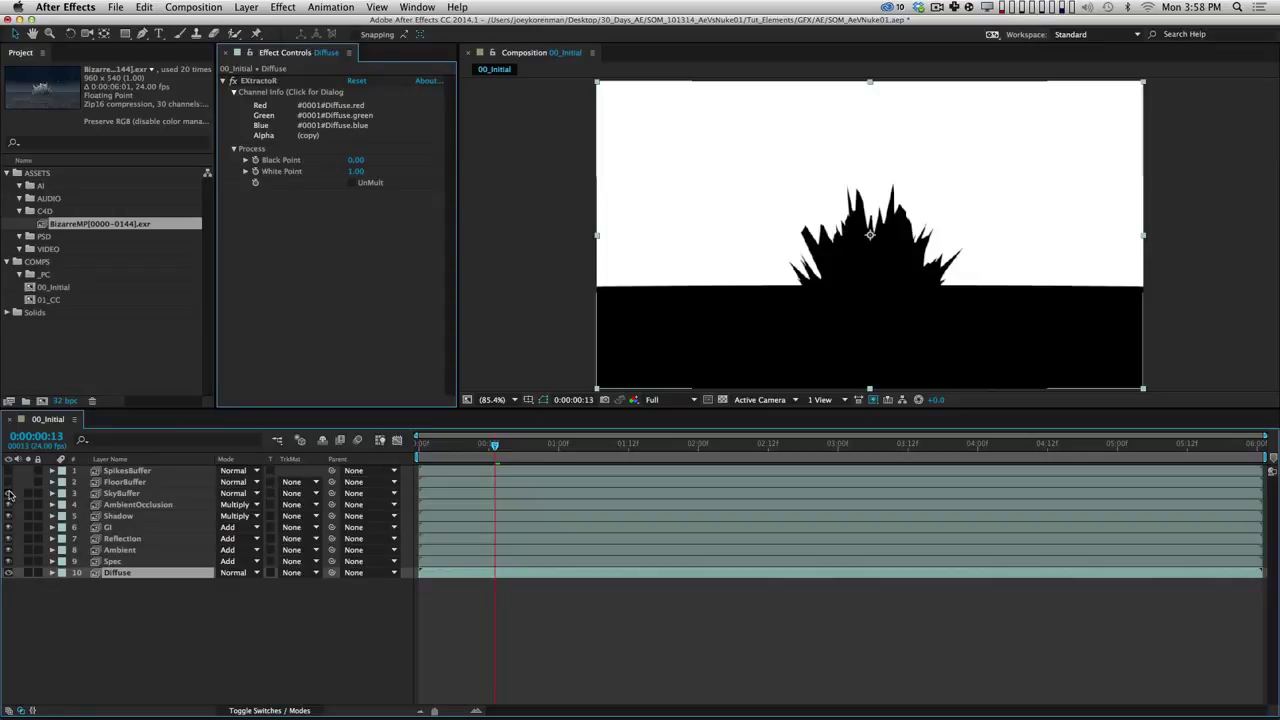
{"action": "left_click", "coordinate": [9, 493]}
{"action": "left_click", "coordinate": [9, 482]}
{"action": "left_click", "coordinate": [9, 482]}
{"action": "left_click", "coordinate": [9, 470]}
{"action": "left_click", "coordinate": [9, 470]}
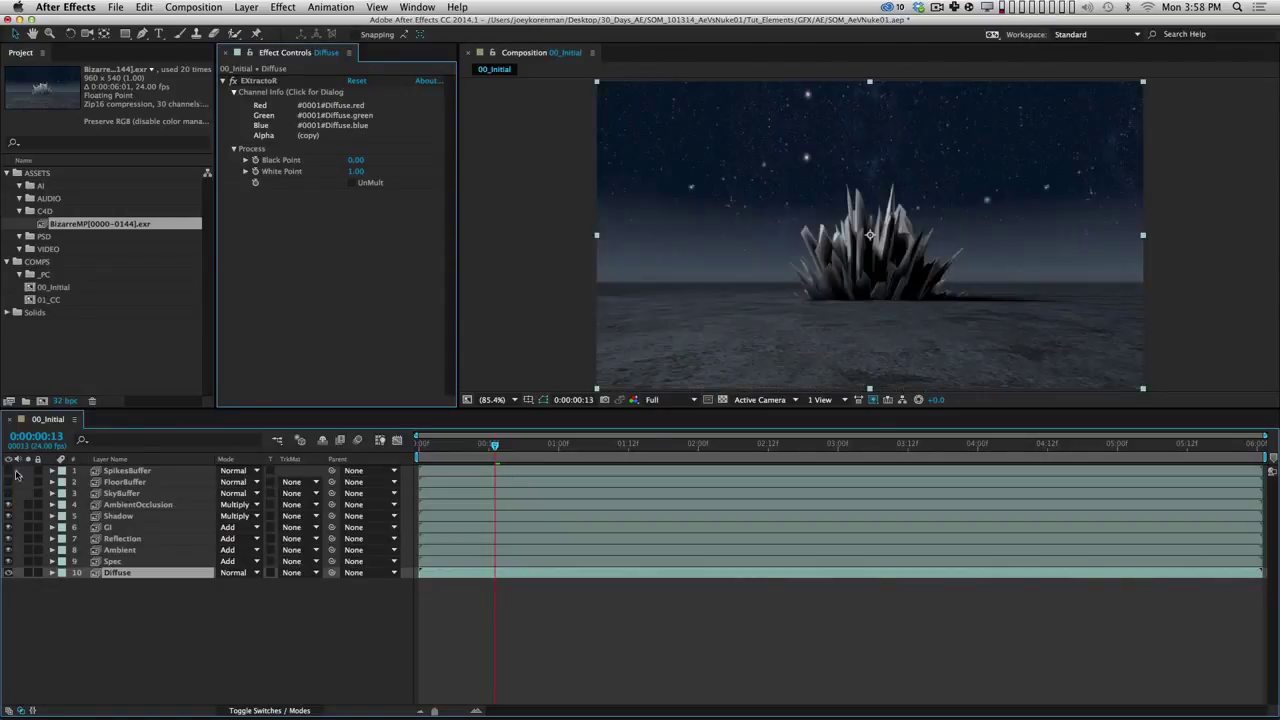
Step: Check the SpikesBuffer layer's EXtractoR settings and locate EXtractoR among the 3D Channel effects
{"action": "left_click", "coordinate": [158, 471]}
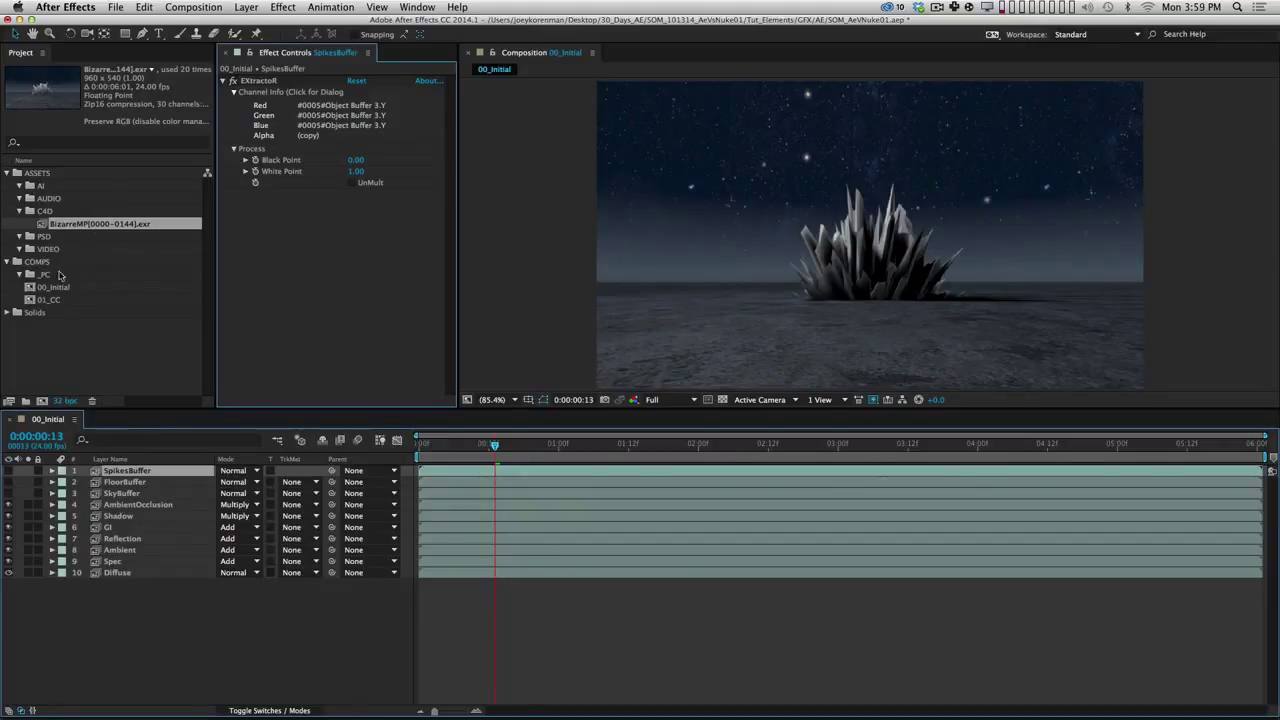
{"action": "left_click", "coordinate": [283, 7]}
{"action": "mouse_move", "coordinate": [340, 70]}
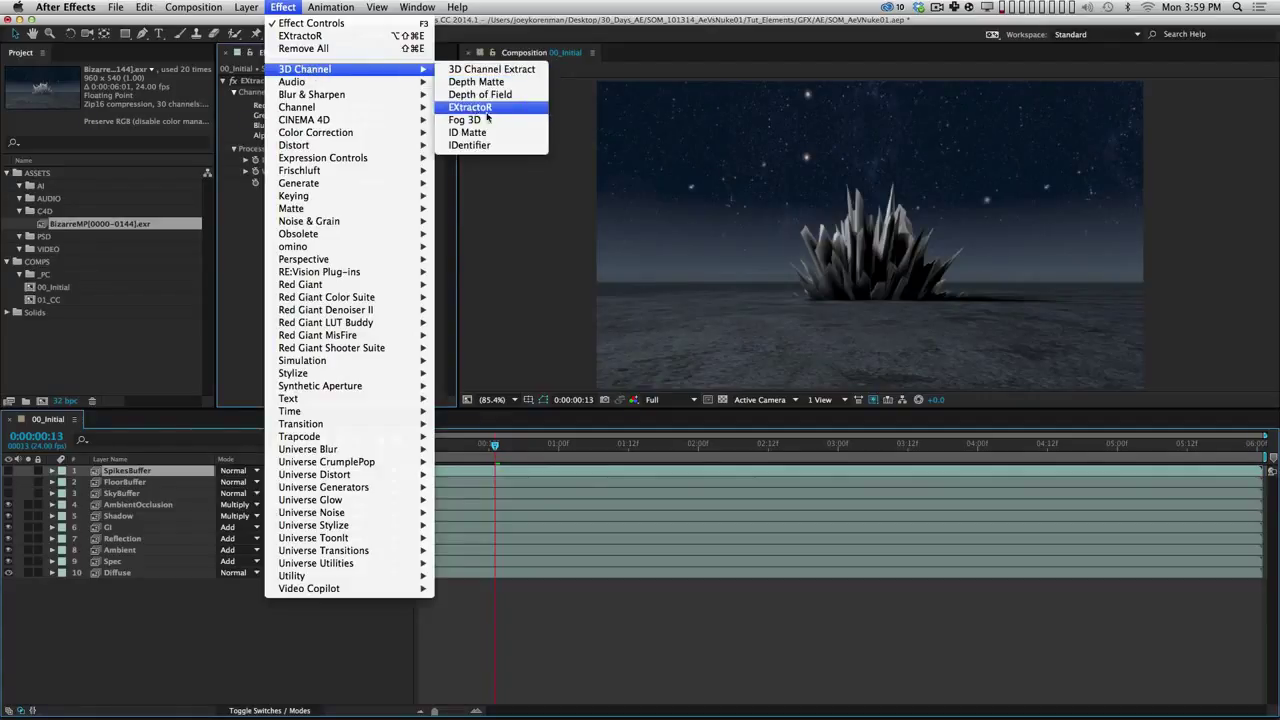
{"action": "left_click", "coordinate": [543, 675]}
Step: Go to the first frame and check the EXtractoR channels of the Diffuse, Spec, Ambient, Reflection and GI layers
{"action": "left_click_drag", "start_coordinate": [493, 449], "coordinate": [419, 449]}
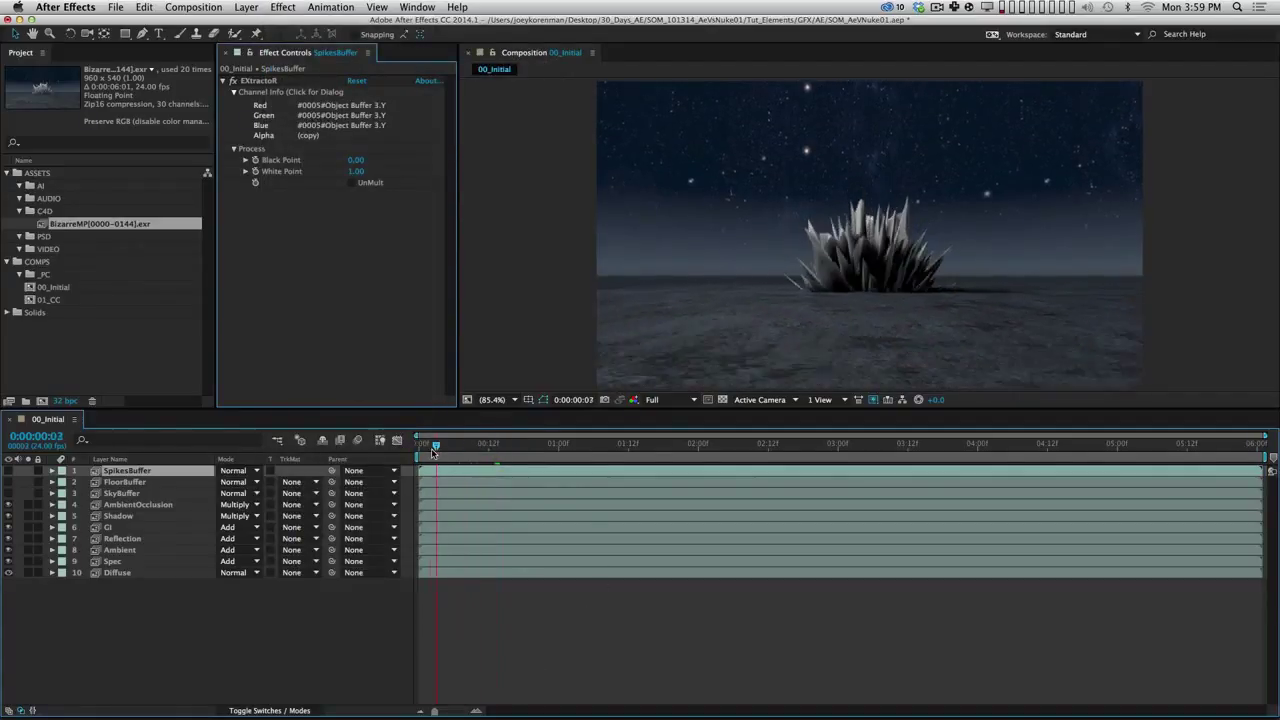
{"action": "left_click", "coordinate": [385, 585]}
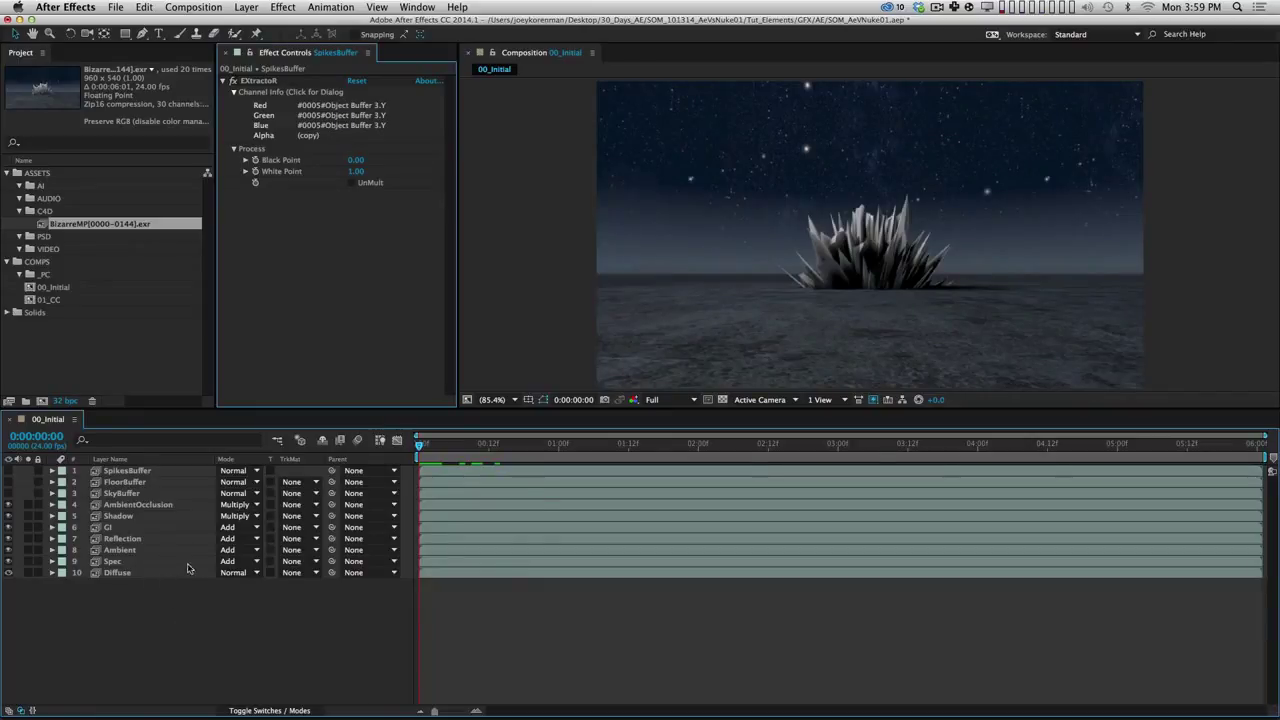
{"action": "left_click", "coordinate": [135, 574]}
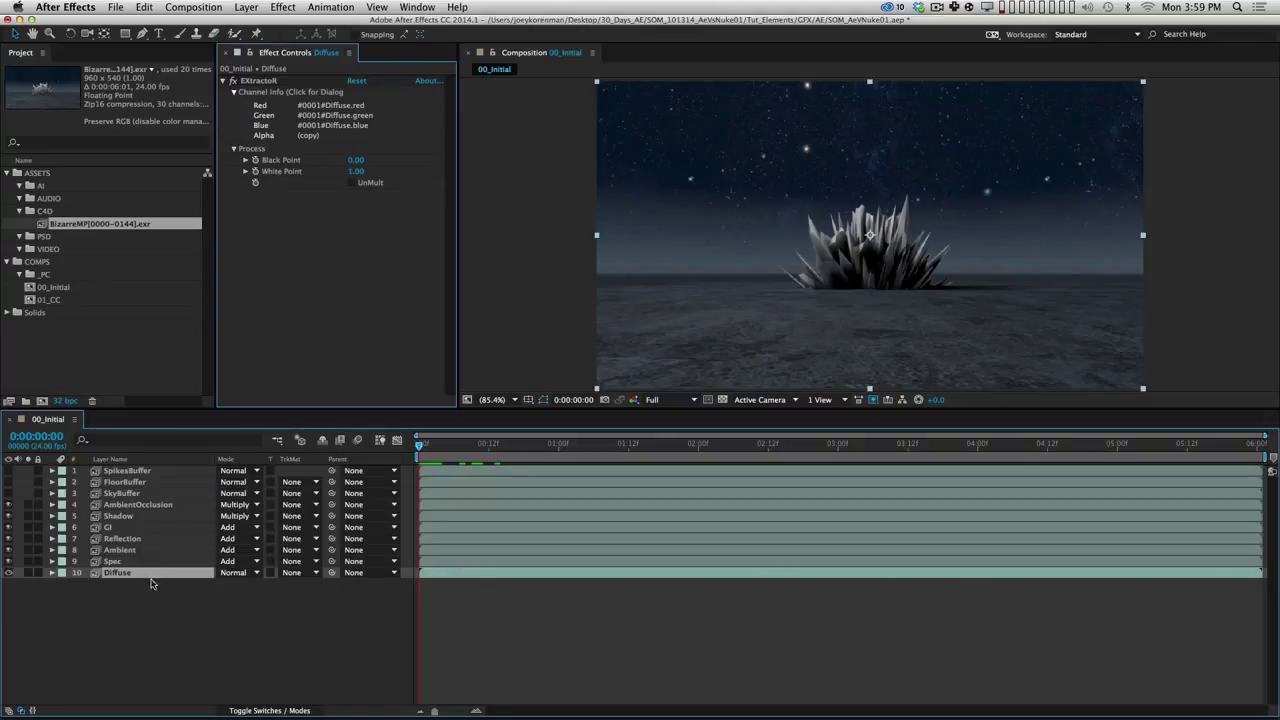
{"action": "left_click", "coordinate": [158, 562]}
{"action": "left_click", "coordinate": [158, 551]}
{"action": "left_click", "coordinate": [160, 539]}
{"action": "left_click", "coordinate": [160, 529]}
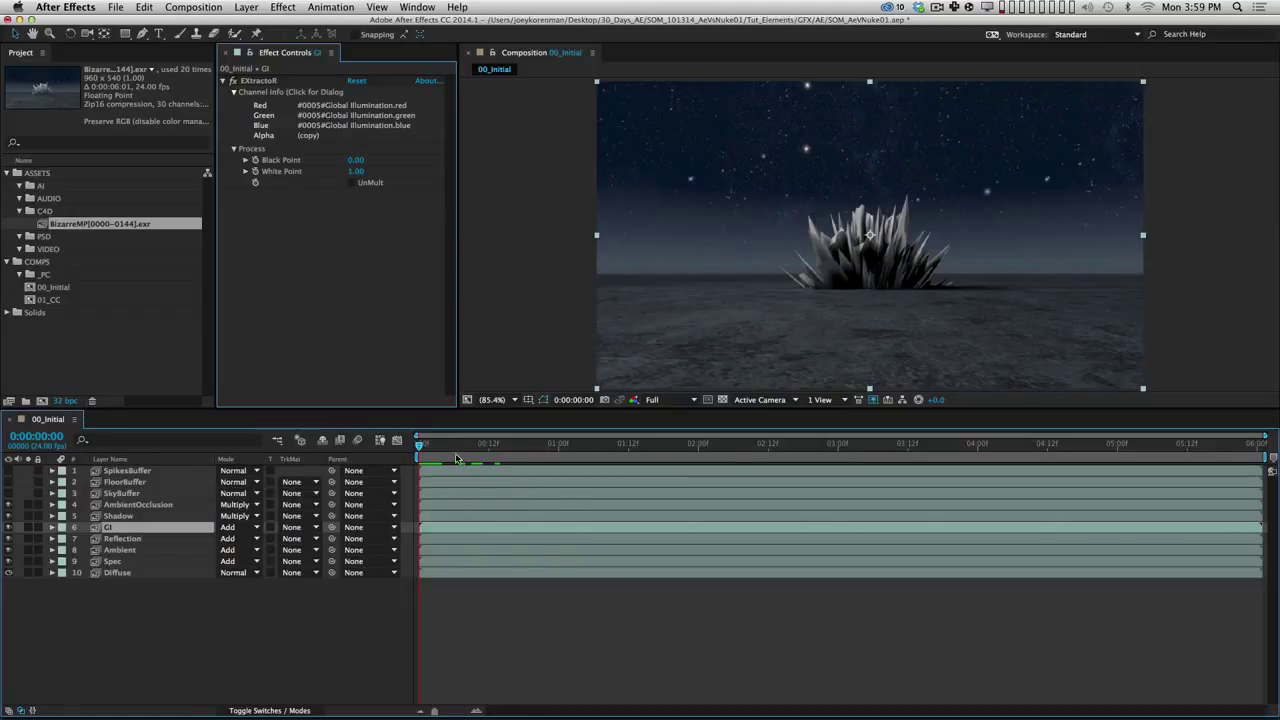
Step: Scrub through the start of the 00_Initial composition and stop at 0:00:00:14
{"action": "left_click_drag", "start_coordinate": [420, 444], "coordinate": [465, 444]}
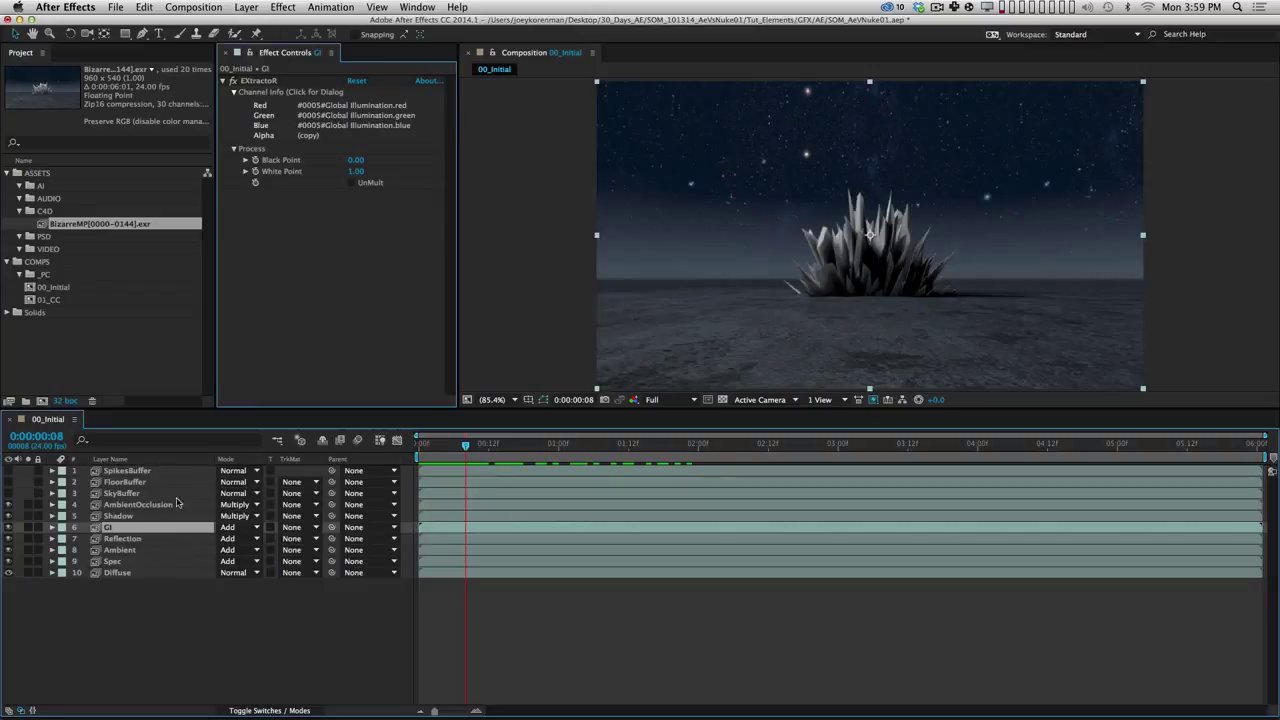
{"action": "left_click", "coordinate": [221, 618]}
{"action": "left_click_drag", "start_coordinate": [466, 446], "coordinate": [419, 448]}
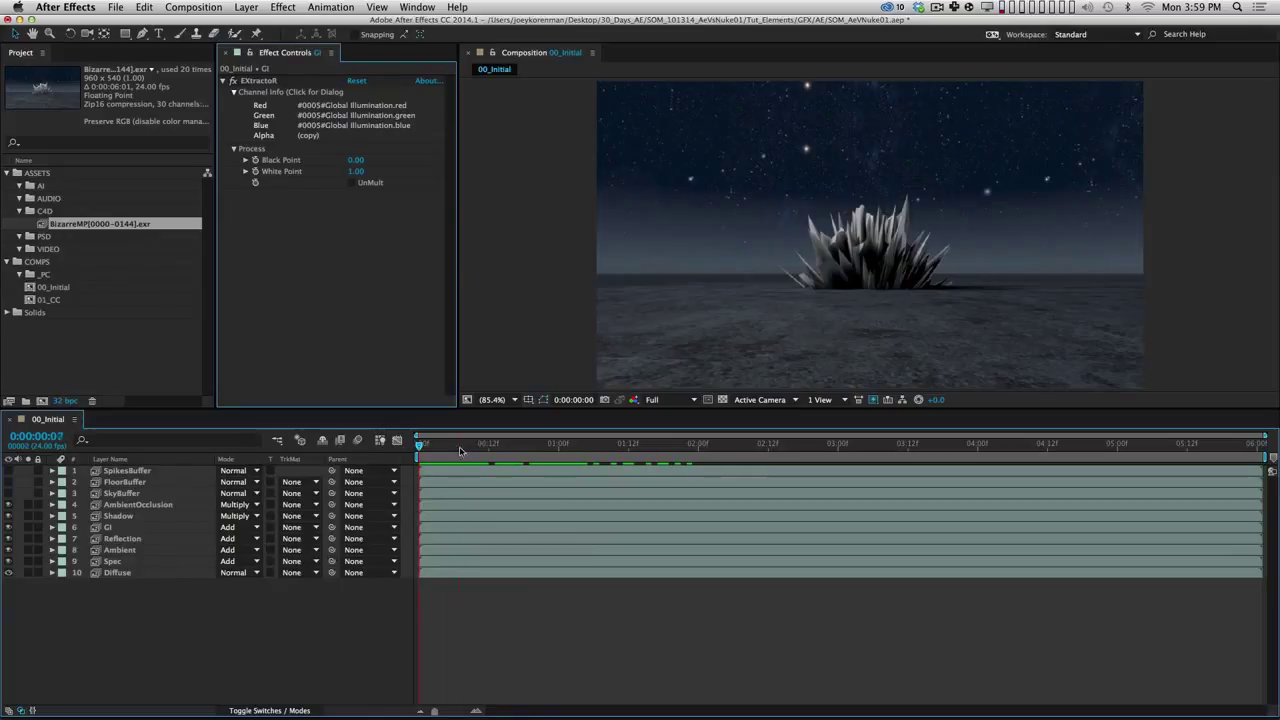
{"action": "left_click_drag", "start_coordinate": [462, 447], "coordinate": [501, 447]}
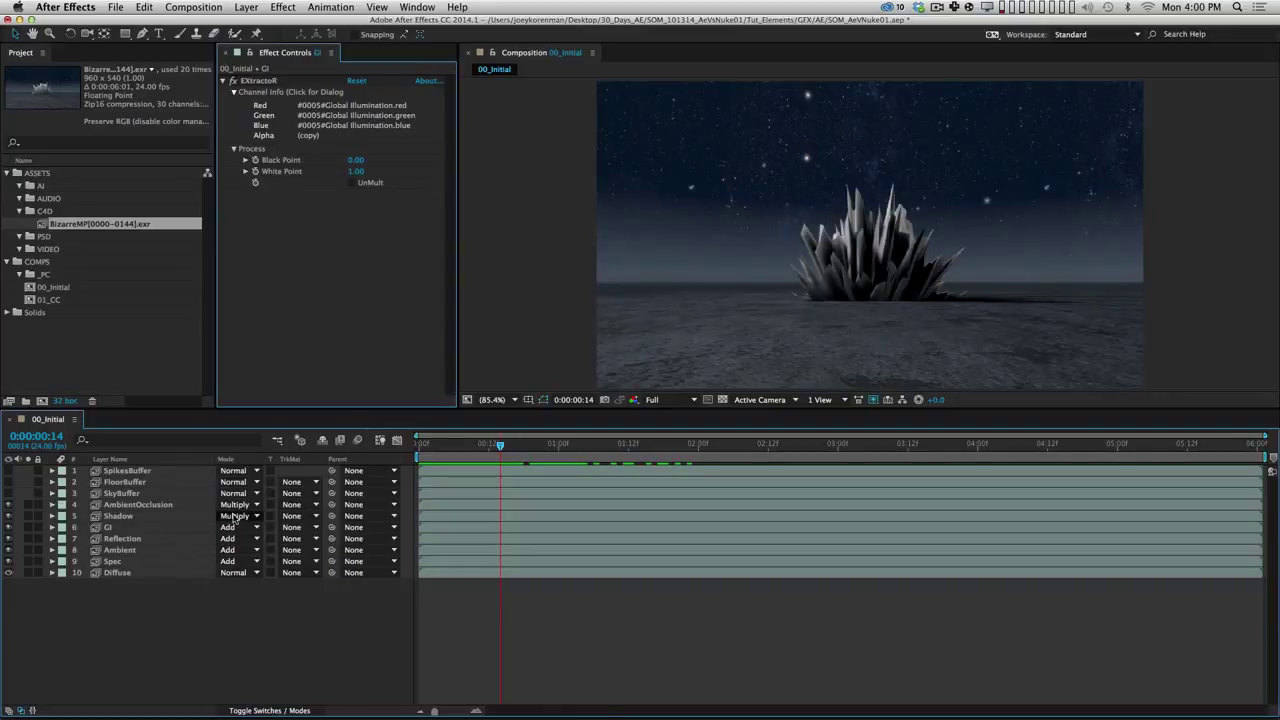
Step: Isolate the Spec, Ambient, Reflection and Shadow layers one after another to compare them with the full composite
{"action": "left_click", "coordinate": [28, 565]}
{"action": "left_click", "coordinate": [28, 565]}
{"action": "left_click", "coordinate": [28, 553]}
{"action": "left_click", "coordinate": [28, 553]}
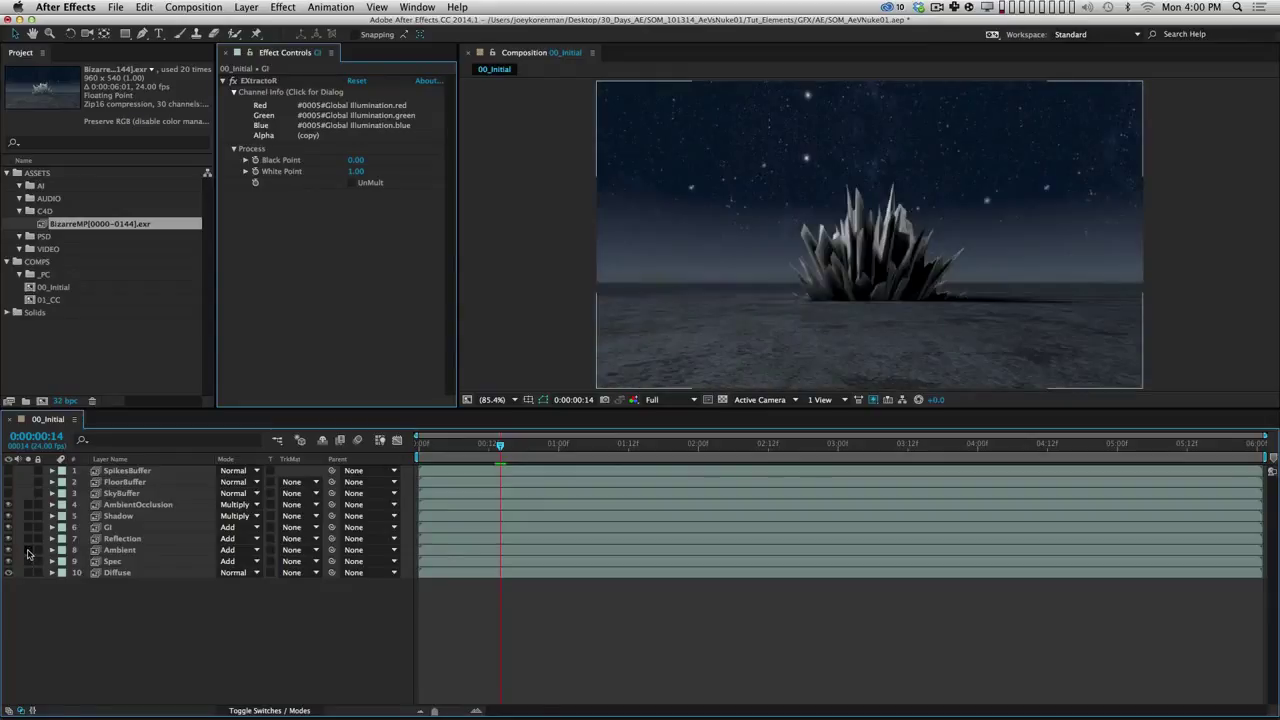
{"action": "left_click", "coordinate": [28, 540]}
{"action": "left_click", "coordinate": [28, 540]}
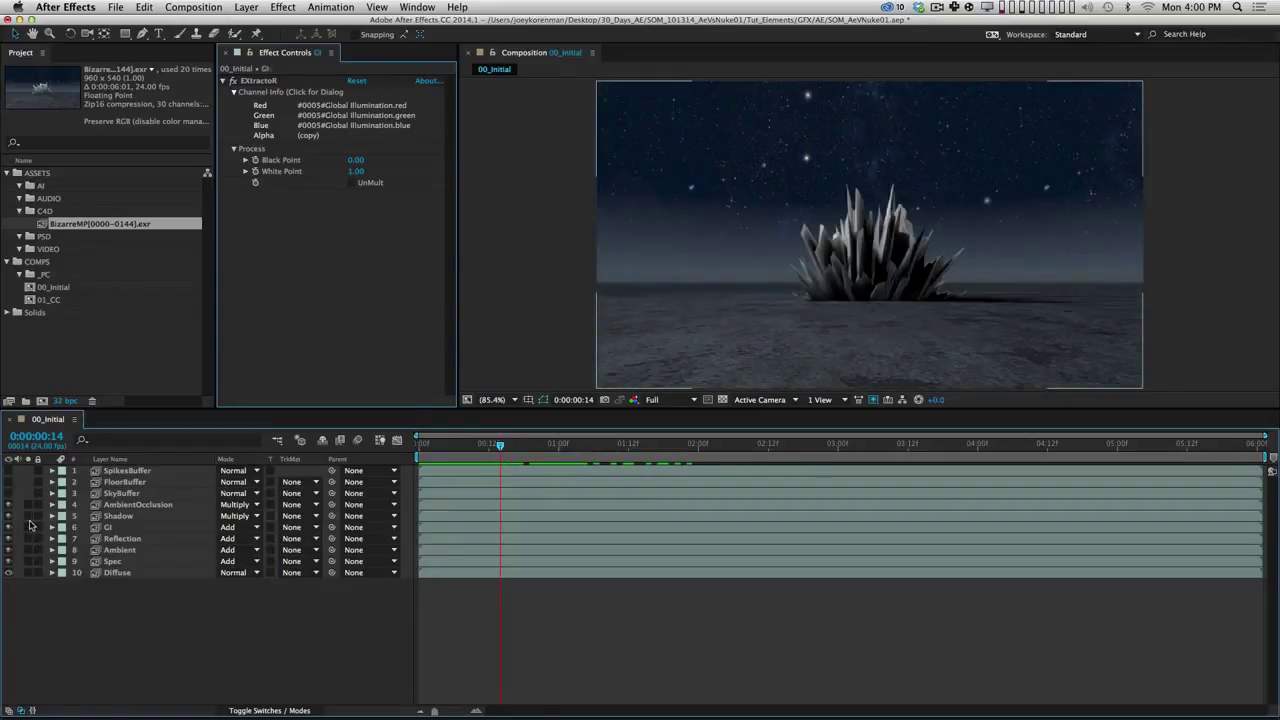
{"action": "left_click", "coordinate": [28, 516]}
{"action": "left_click", "coordinate": [28, 516]}
Step: Switch to Nuke and open the properties of the Read1 node
{"action": "left_click", "coordinate": [272, 630]}
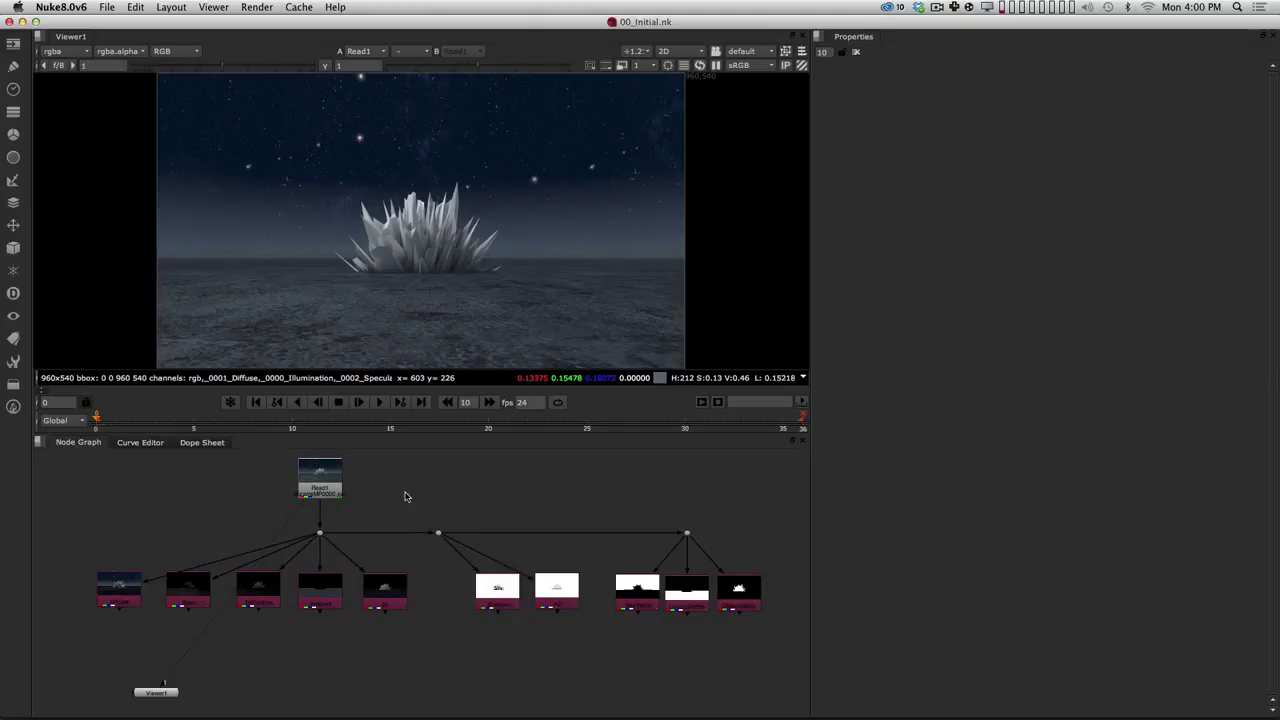
{"action": "double_click", "coordinate": [320, 474]}
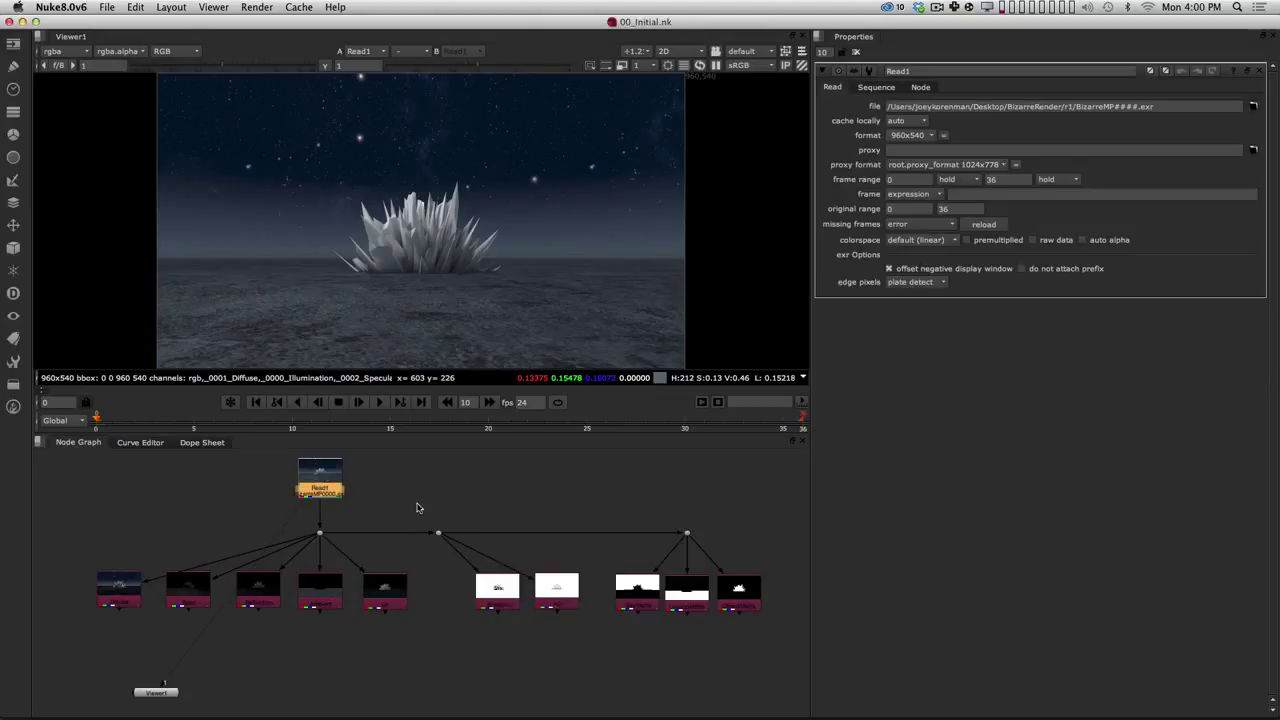
{"action": "left_click", "coordinate": [515, 525]}
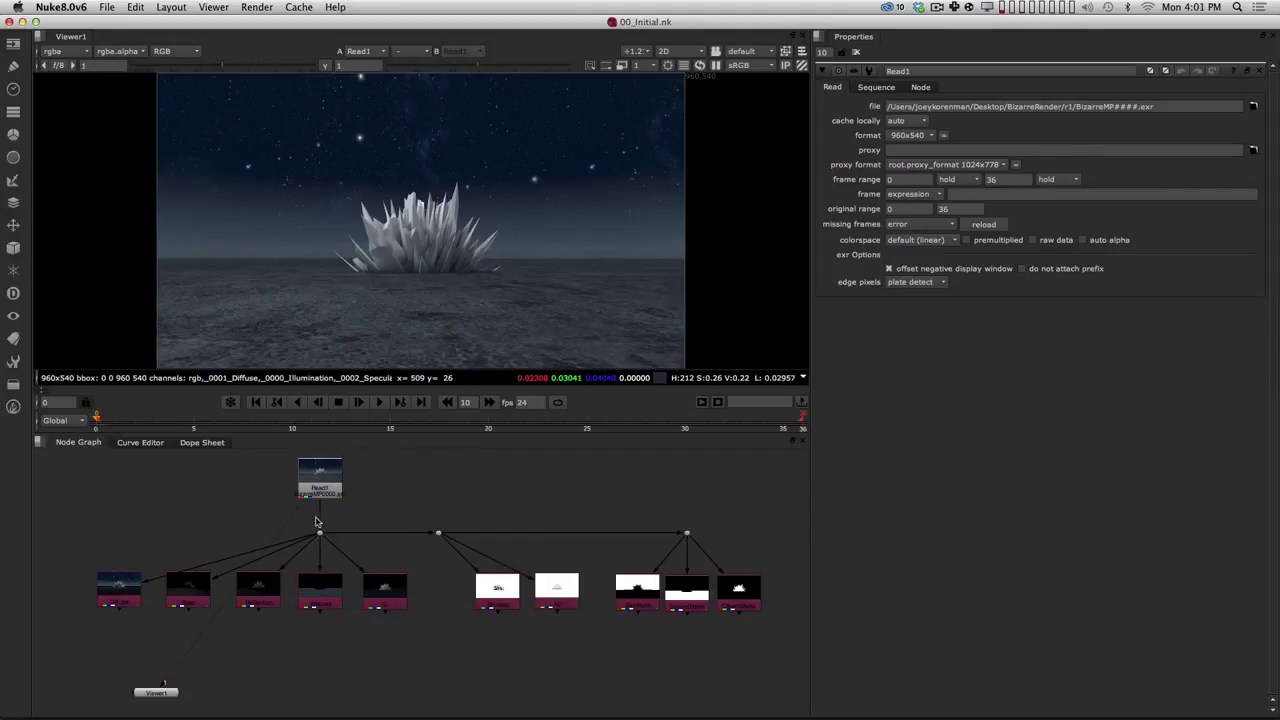
Step: Examine the node tree up close, from the Spec, Reflection, Ambient and GI nodes to Shadow, AO and the matte nodes
{"action": "left_click_drag", "start_coordinate": [251, 556], "coordinate": [342, 530], "text": "alt"}
{"action": "middle_click_drag", "start_coordinate": [227, 590], "coordinate": [291, 554], "text": "alt"}
{"action": "left_click_drag", "start_coordinate": [428, 546], "coordinate": [252, 579], "text": "alt"}
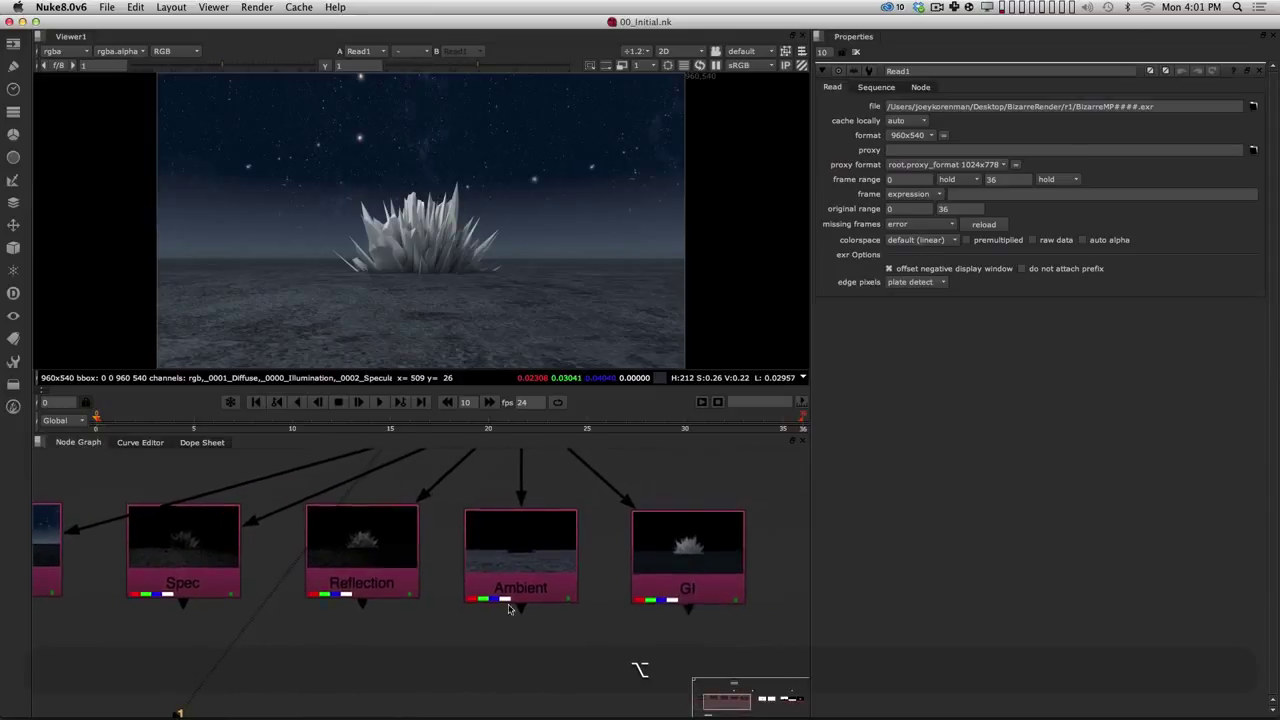
{"action": "left_click_drag", "start_coordinate": [506, 609], "coordinate": [339, 618], "text": "alt"}
{"action": "left_click_drag", "start_coordinate": [539, 593], "coordinate": [302, 618], "text": "alt"}
{"action": "left_click_drag", "start_coordinate": [531, 569], "coordinate": [349, 572], "text": "alt"}
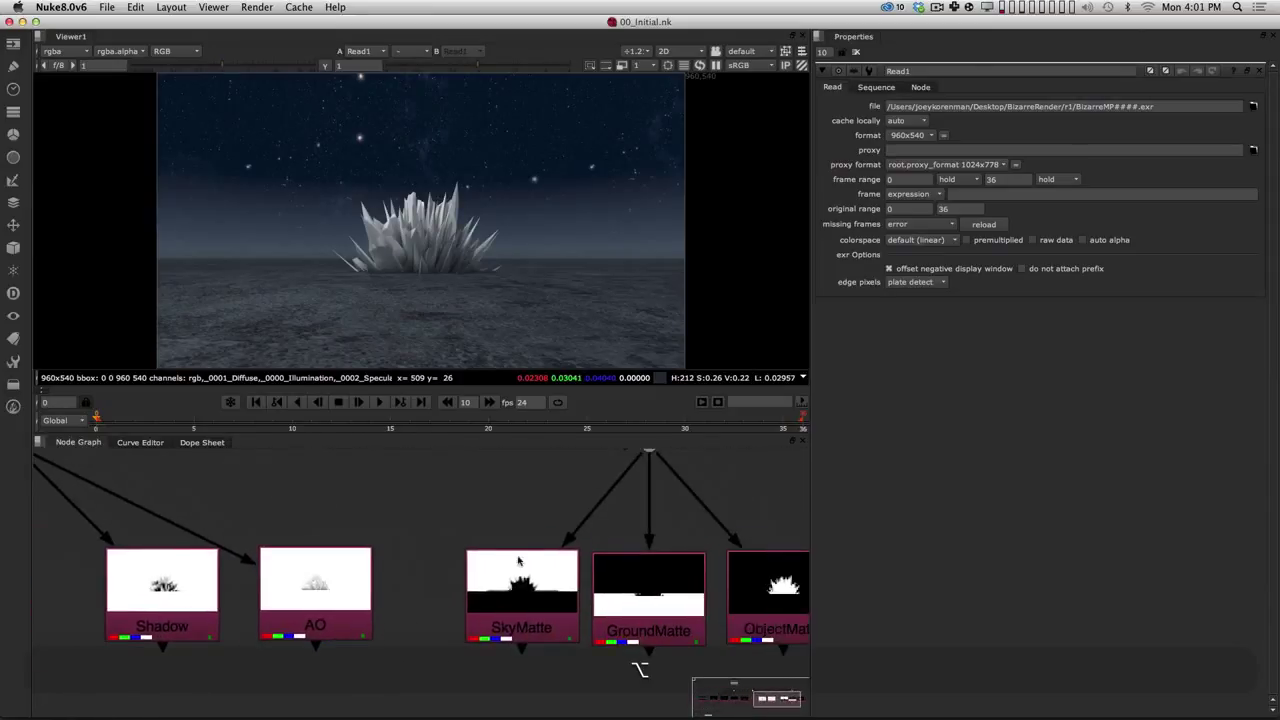
{"action": "left_click_drag", "start_coordinate": [541, 538], "coordinate": [417, 557], "text": "alt"}
{"action": "middle_click_drag", "start_coordinate": [534, 533], "coordinate": [400, 580], "text": "alt"}
{"action": "left_click_drag", "start_coordinate": [340, 605], "coordinate": [397, 610], "text": "alt"}
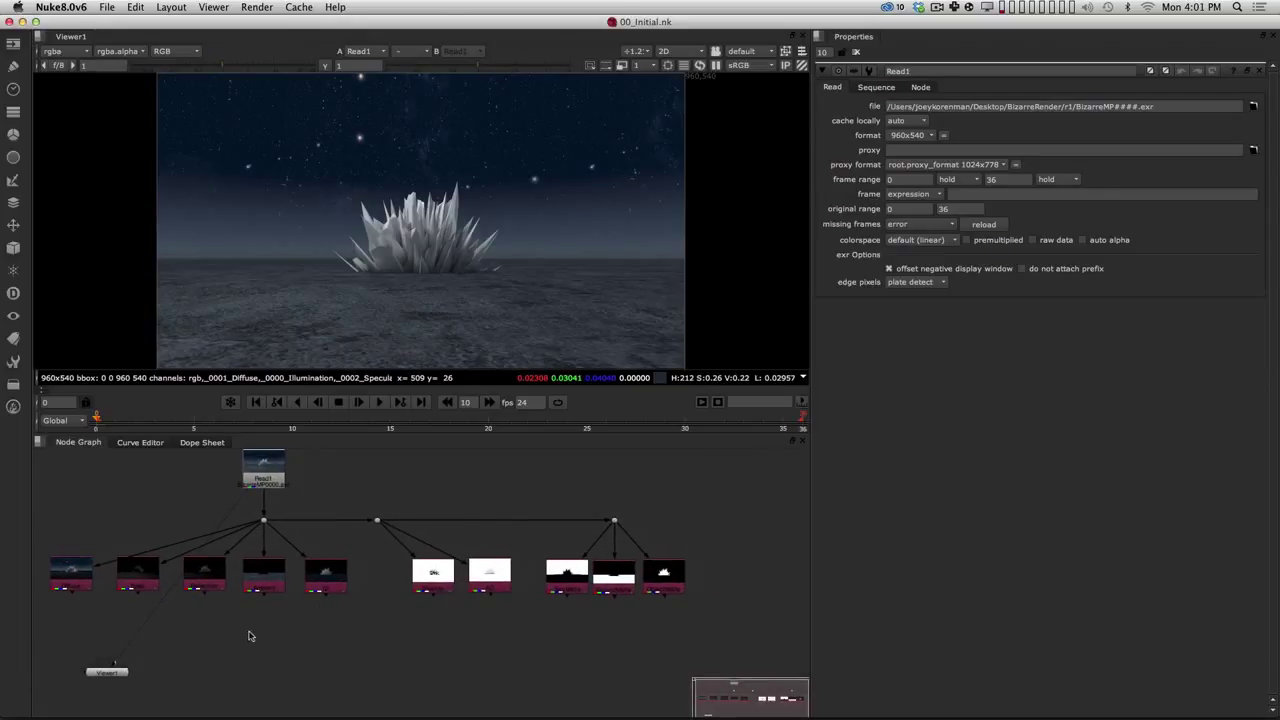
{"action": "middle_click_drag", "start_coordinate": [190, 590], "coordinate": [268, 606], "text": "alt"}
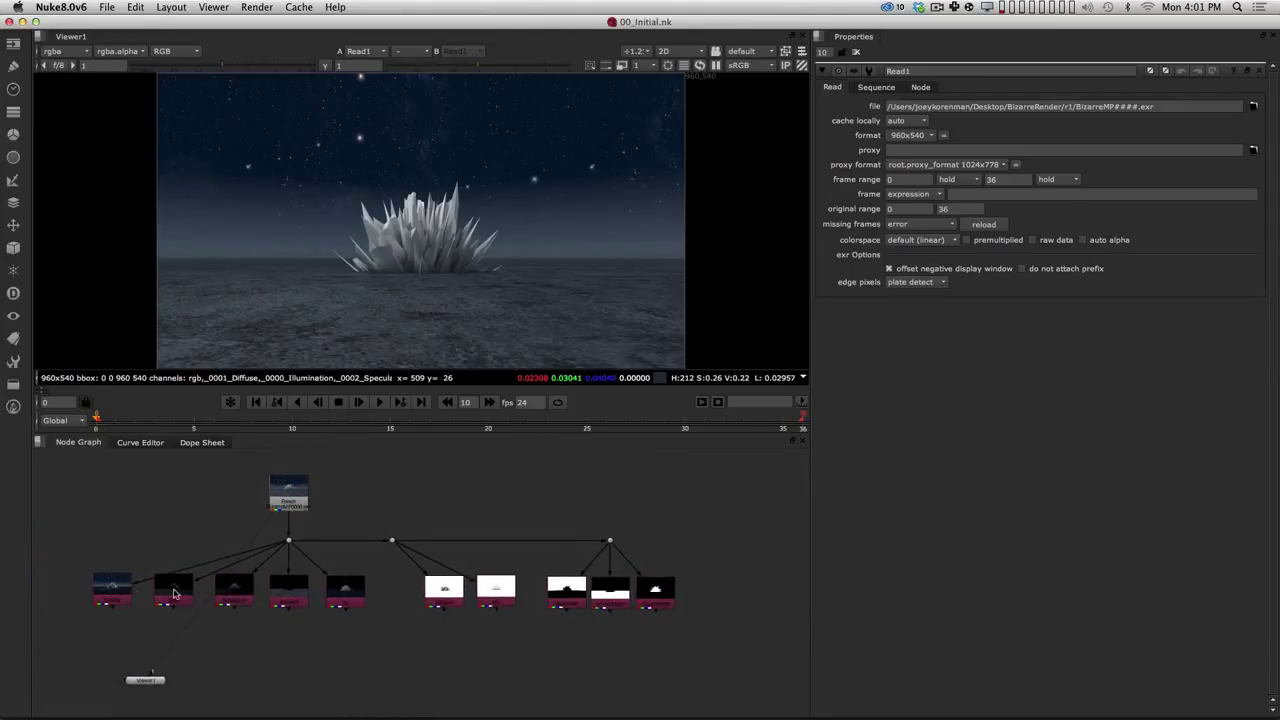
{"action": "left_click", "coordinate": [284, 592]}
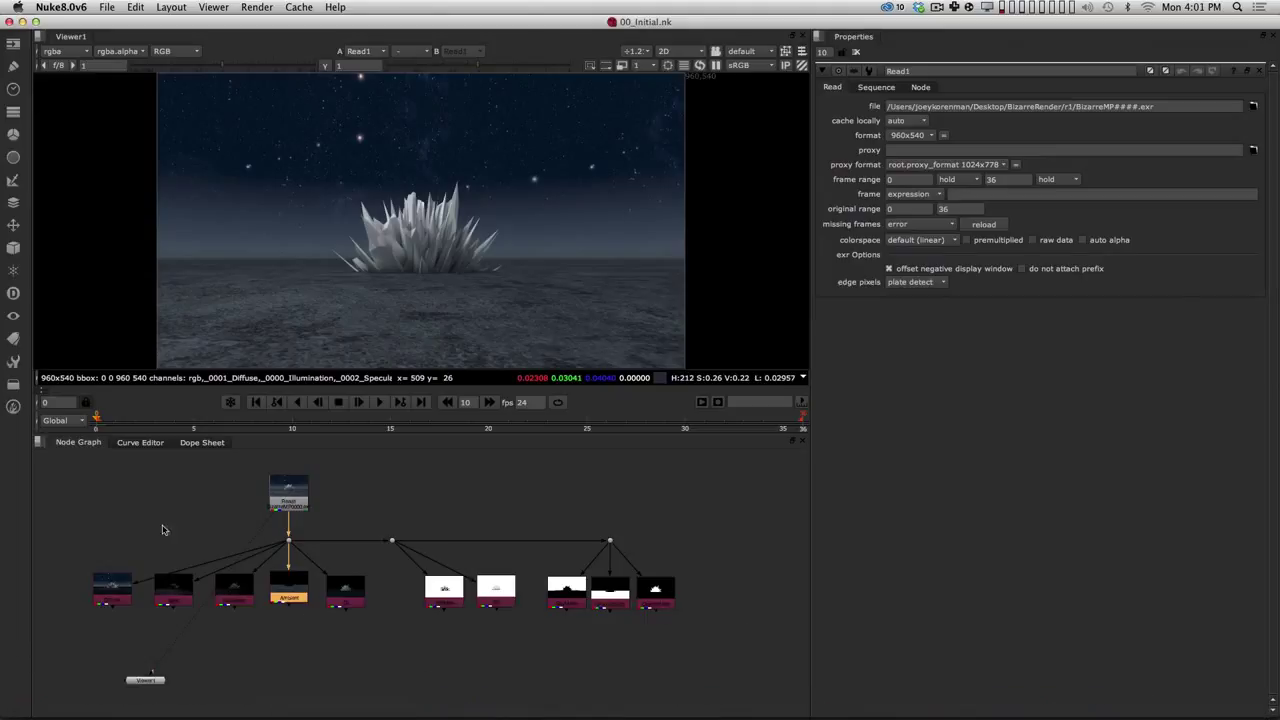
Step: View the Read1 node's image in the viewer and shift the Viewer1 node slightly down and left
{"action": "left_click", "coordinate": [301, 481]}
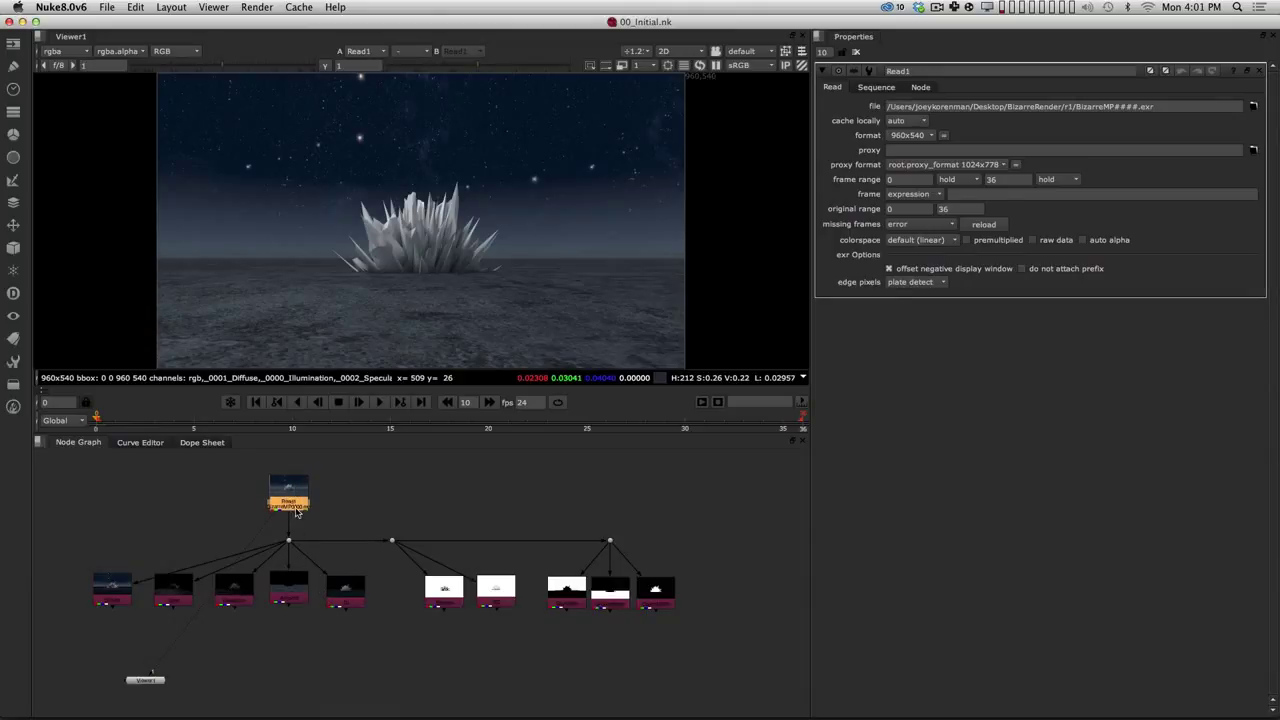
{"action": "key", "text": "1"}
{"action": "left_click_drag", "start_coordinate": [147, 681], "coordinate": [136, 686]}
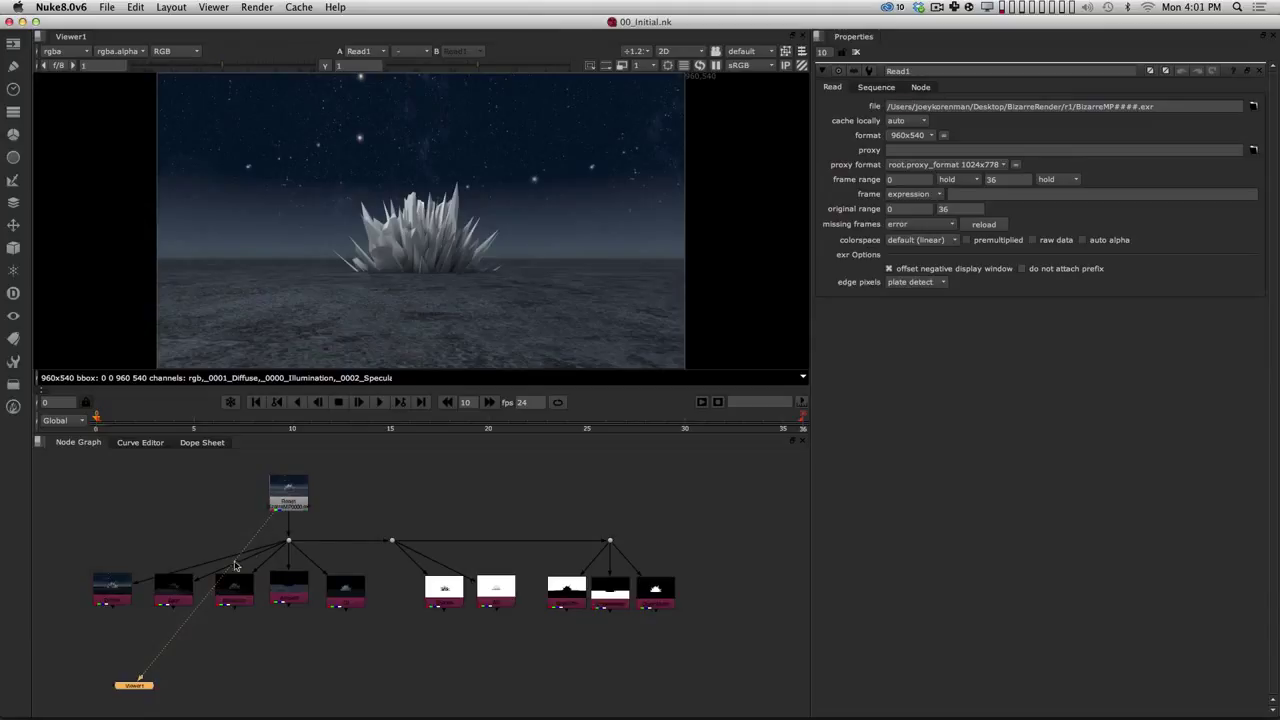
Step: View the Diffuse, Spec, Reflection, Ambient and GI nodes in the viewer one after another
{"action": "left_click", "coordinate": [118, 592]}
{"action": "key", "text": "1"}
{"action": "left_click", "coordinate": [113, 599]}
{"action": "left_click", "coordinate": [175, 592]}
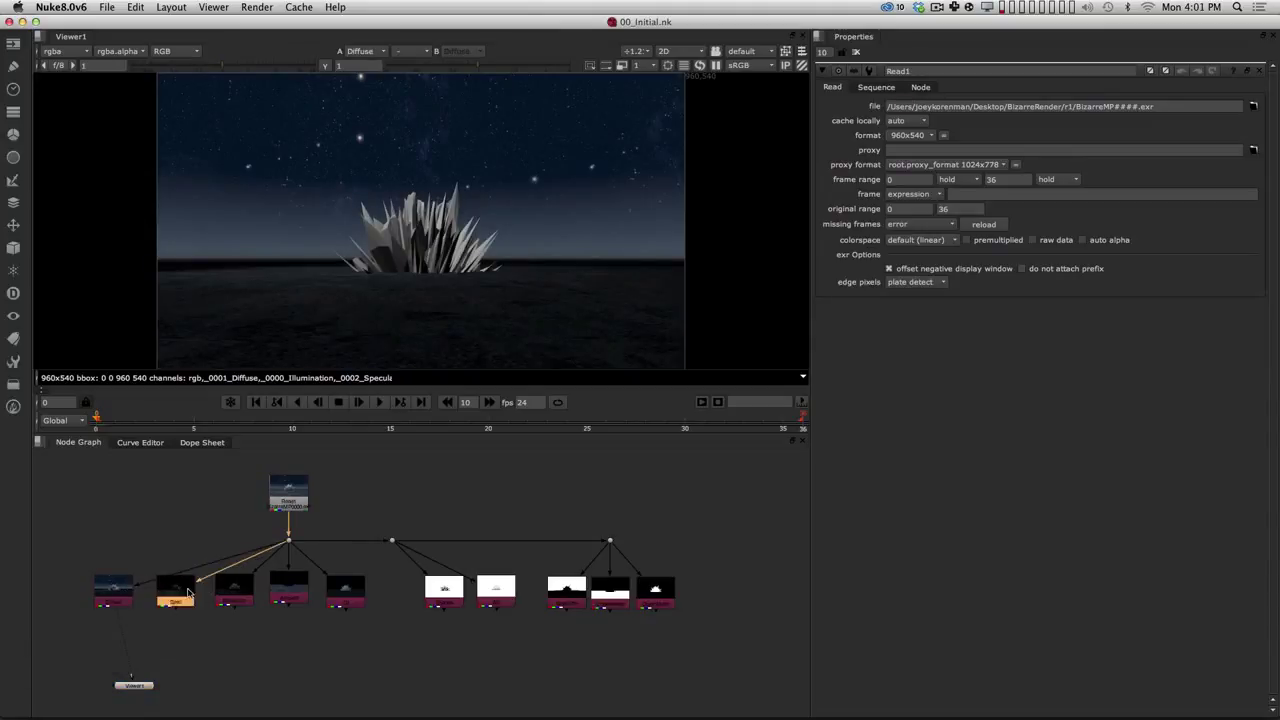
{"action": "key", "text": "1"}
{"action": "left_click", "coordinate": [234, 590]}
{"action": "key", "text": "1"}
{"action": "left_click", "coordinate": [297, 587]}
{"action": "key", "text": "1"}
{"action": "left_click", "coordinate": [346, 590]}
{"action": "key", "text": "1"}
Step: View the Shadow, AO, SkyMatte, GroundMatte and ObjectMatte nodes in the viewer one after another
{"action": "left_click", "coordinate": [450, 595]}
{"action": "left_click_drag", "start_coordinate": [460, 600], "coordinate": [454, 598]}
{"action": "left_click", "coordinate": [507, 597]}
{"action": "key", "text": "1"}
{"action": "left_click", "coordinate": [564, 588]}
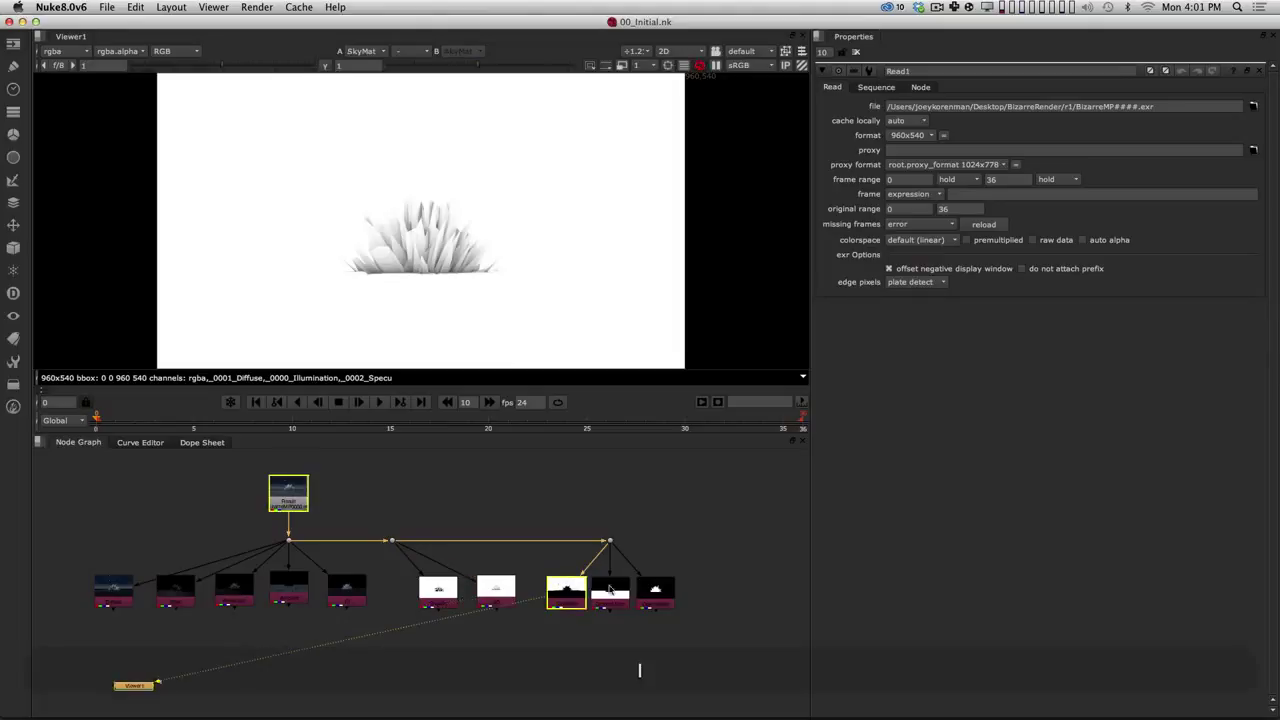
{"action": "key", "text": "1"}
{"action": "left_click", "coordinate": [610, 590]}
{"action": "key", "text": "1"}
{"action": "left_click", "coordinate": [655, 590]}
{"action": "key", "text": "1"}
Step: Return the viewer to the Read1 node and move that node slightly higher above the tree
{"action": "left_click", "coordinate": [300, 500]}
{"action": "key", "text": "1"}
{"action": "left_click_drag", "start_coordinate": [295, 494], "coordinate": [296, 480]}
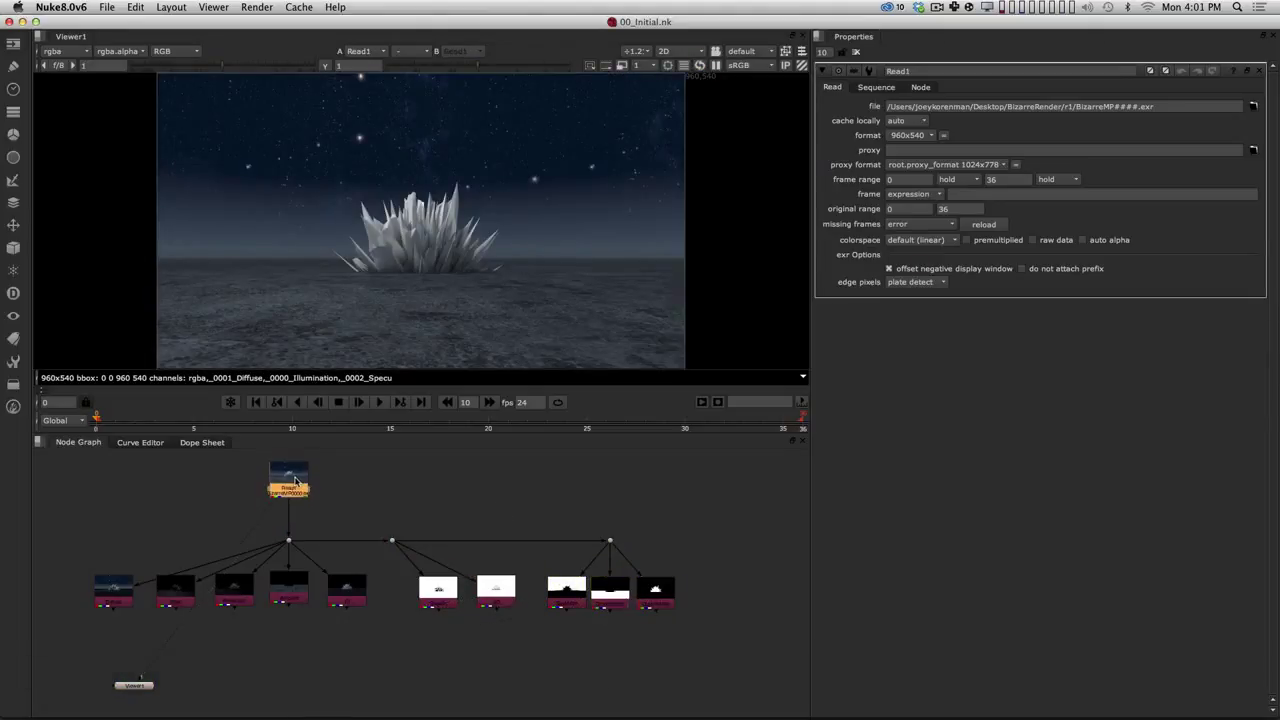
{"action": "left_click_drag", "start_coordinate": [292, 493], "coordinate": [290, 490]}
Step: Switch back to After Effects, select the AmbientOcclusion layer and show source names instead of layer names
{"action": "key", "text": "super+Tab"}
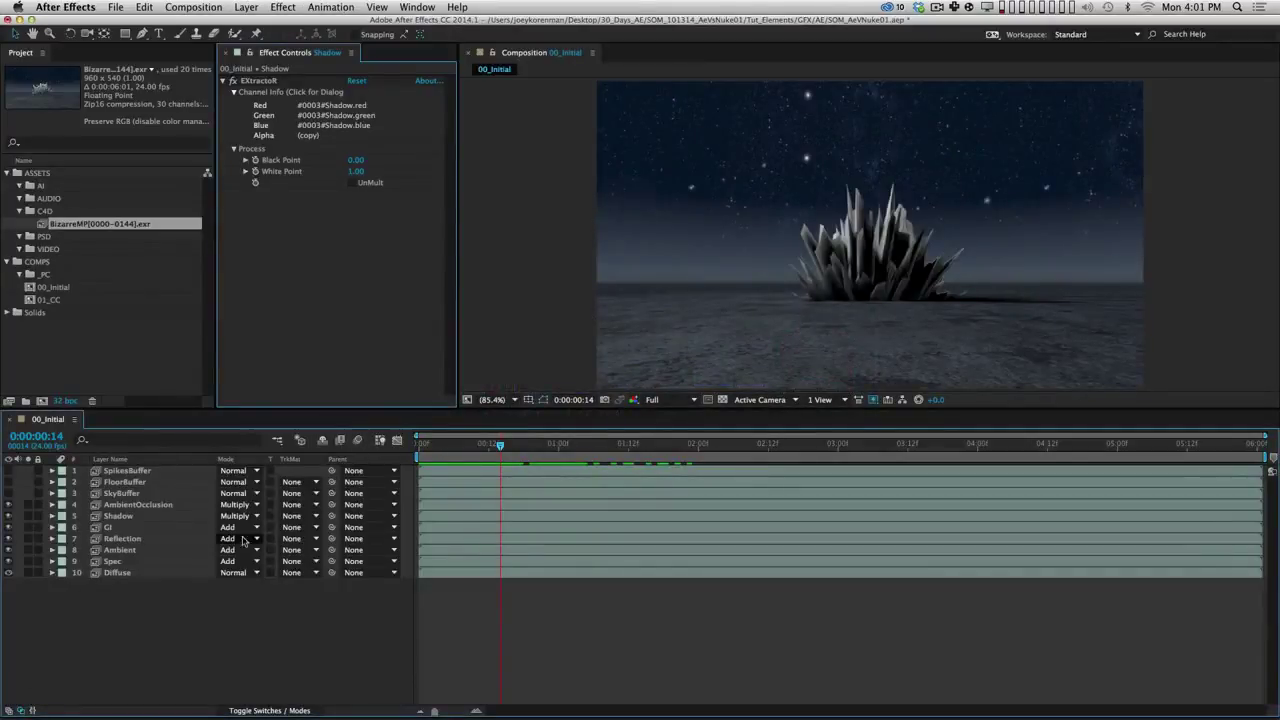
{"action": "left_click", "coordinate": [145, 508]}
{"action": "left_click", "coordinate": [130, 460]}
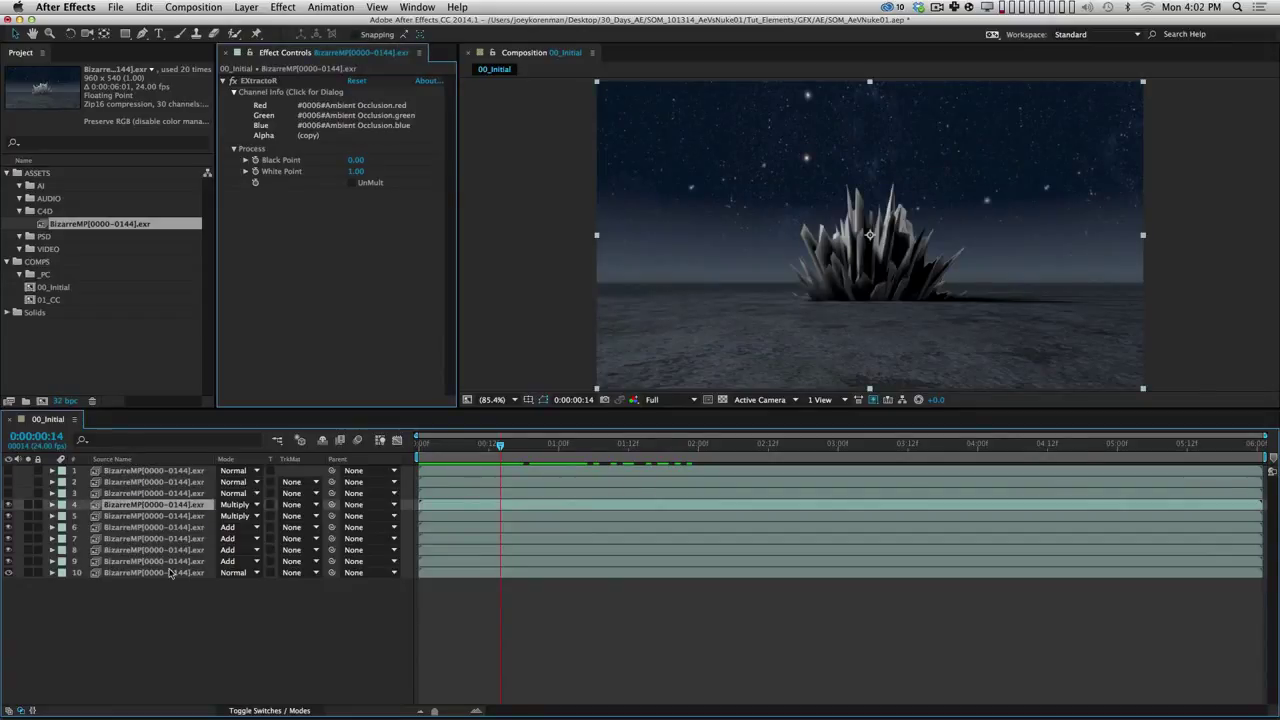
Step: Show layer names instead of source names in the layer list, and switch to Nuke
{"action": "left_click", "coordinate": [171, 461]}
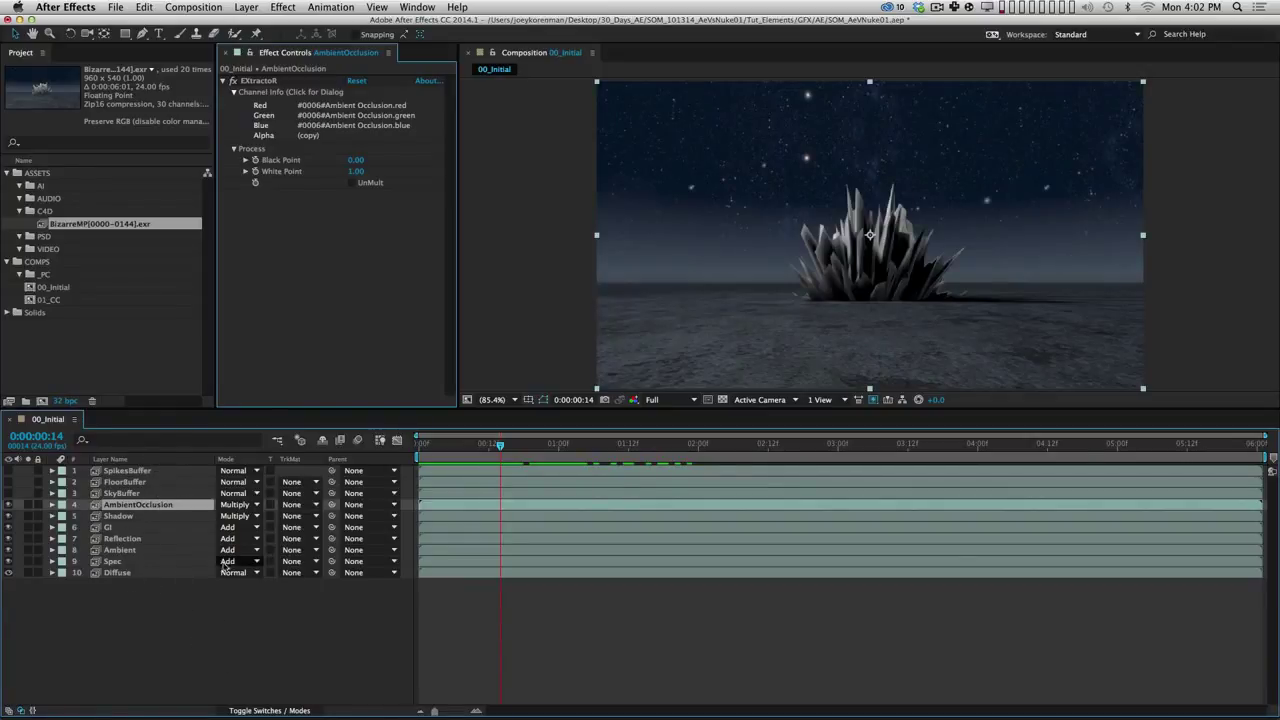
{"action": "key", "text": "super+Tab"}
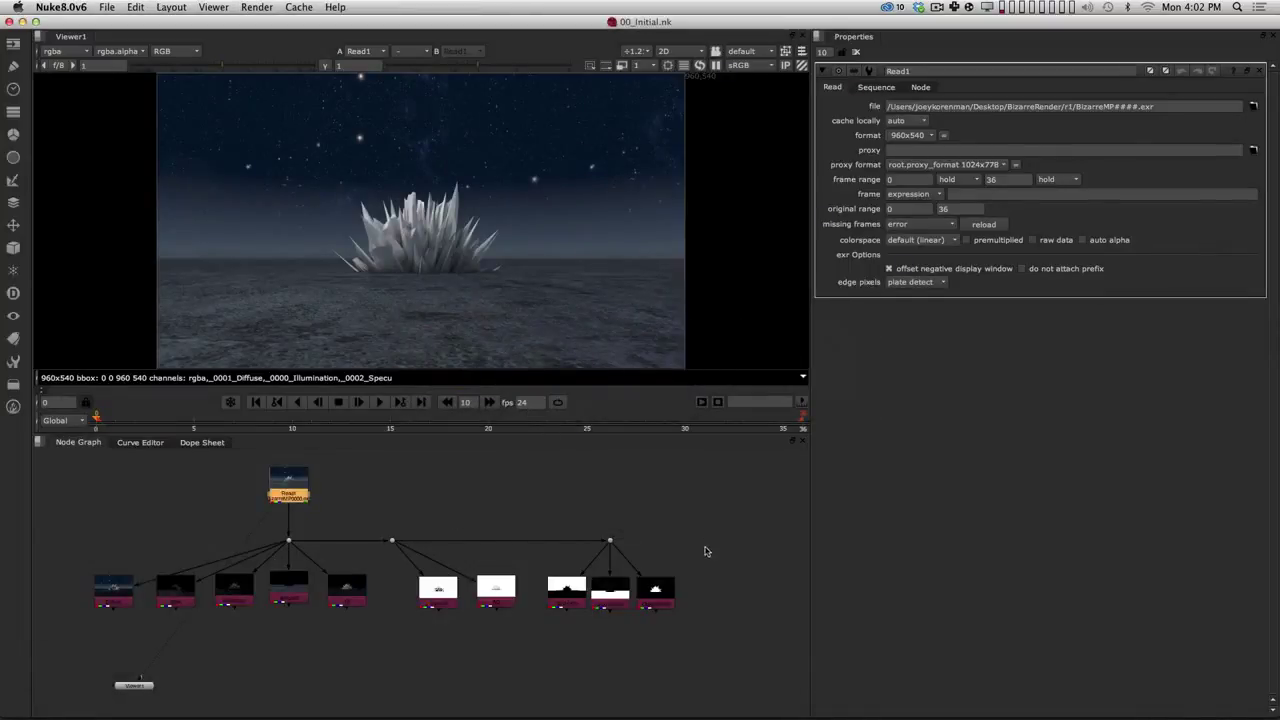
Step: Look over the split pass nodes below Read1, selecting mask nodes and nudging the Read1 node slightly upward
{"action": "middle_click_drag", "start_coordinate": [523, 543], "coordinate": [510, 589], "text": "alt"}
{"action": "left_click", "coordinate": [620, 573]}
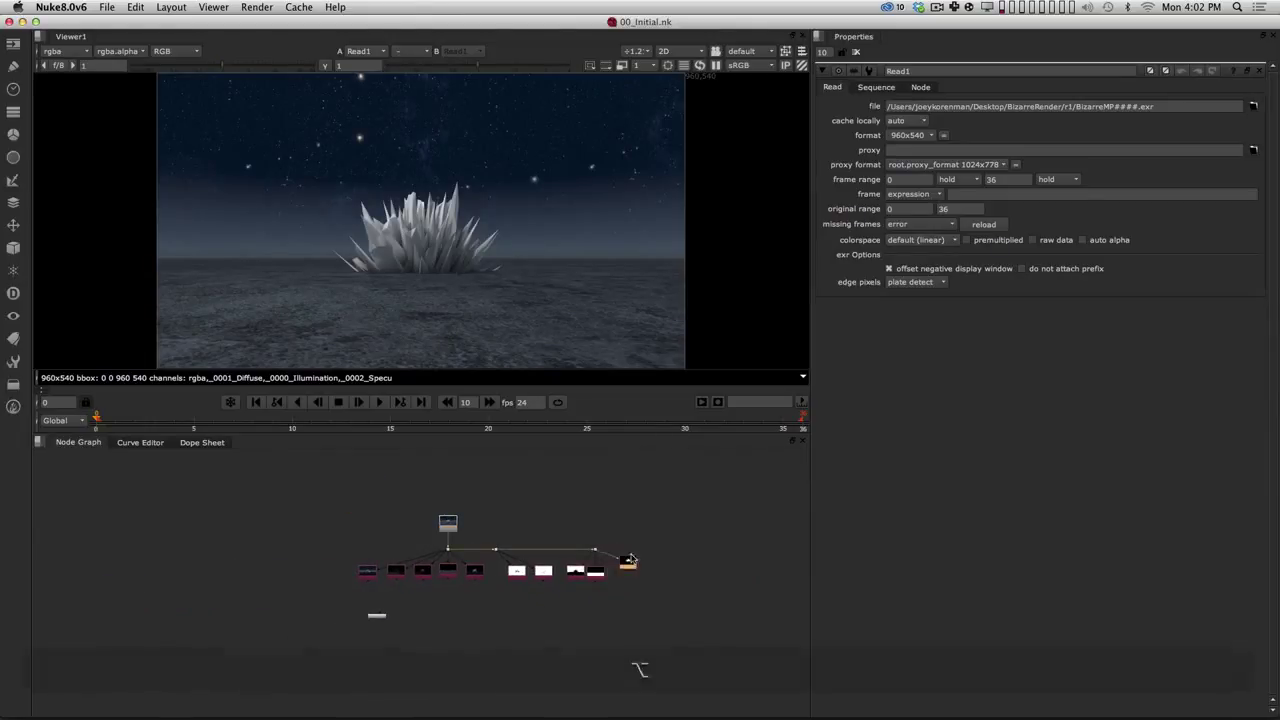
{"action": "left_click", "coordinate": [575, 574]}
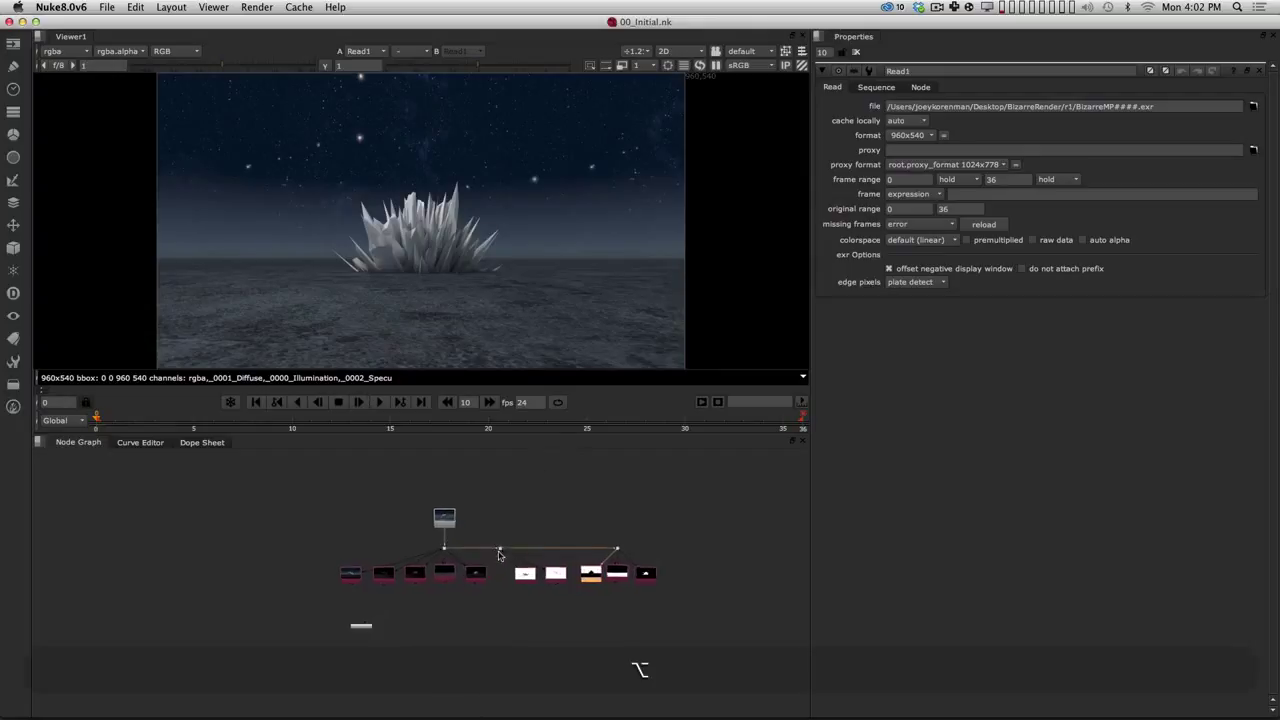
{"action": "middle_click_drag", "start_coordinate": [482, 557], "coordinate": [551, 531], "text": "alt"}
{"action": "left_click_drag", "start_coordinate": [553, 526], "coordinate": [503, 543], "text": "alt"}
{"action": "middle_click_drag", "start_coordinate": [524, 541], "coordinate": [514, 547], "text": "alt"}
{"action": "left_click_drag", "start_coordinate": [583, 577], "coordinate": [573, 579], "text": "alt"}
{"action": "left_click_drag", "start_coordinate": [376, 516], "coordinate": [376, 504]}
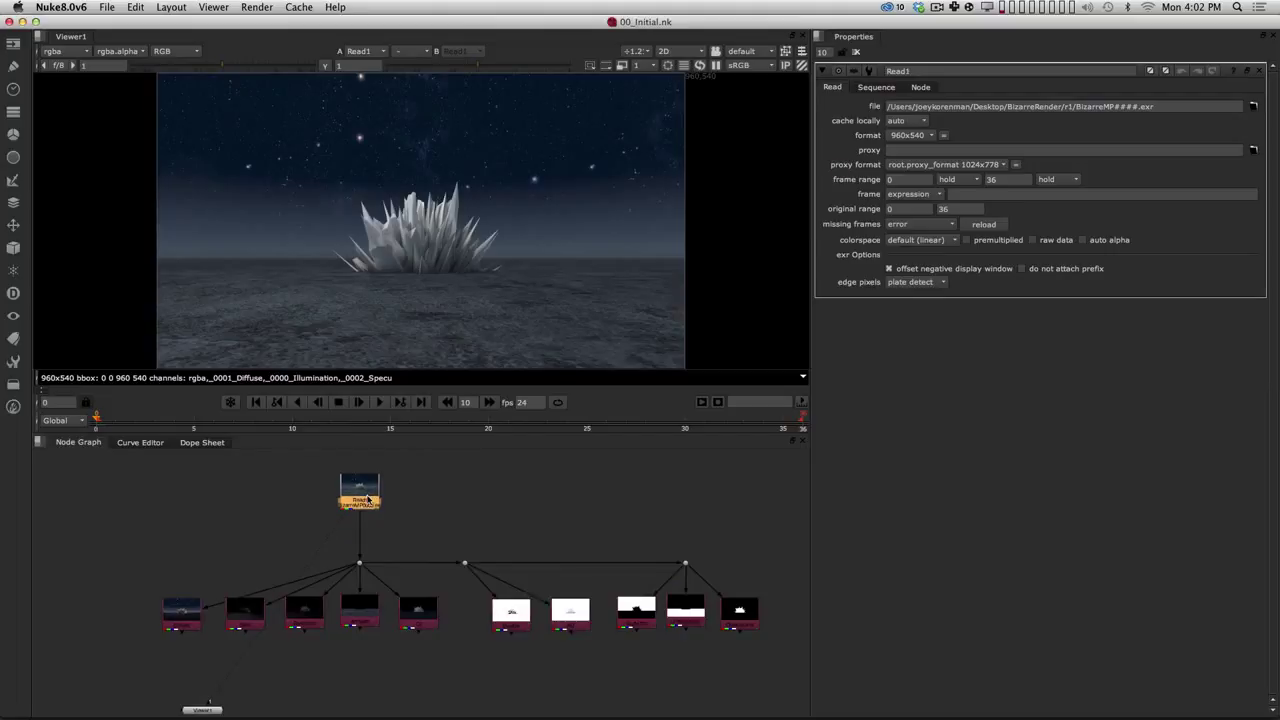
Step: Switch back to After Effects and scrub the 00_Initial composition to 0:00:00:15
{"action": "key", "text": "ctrl+Right"}
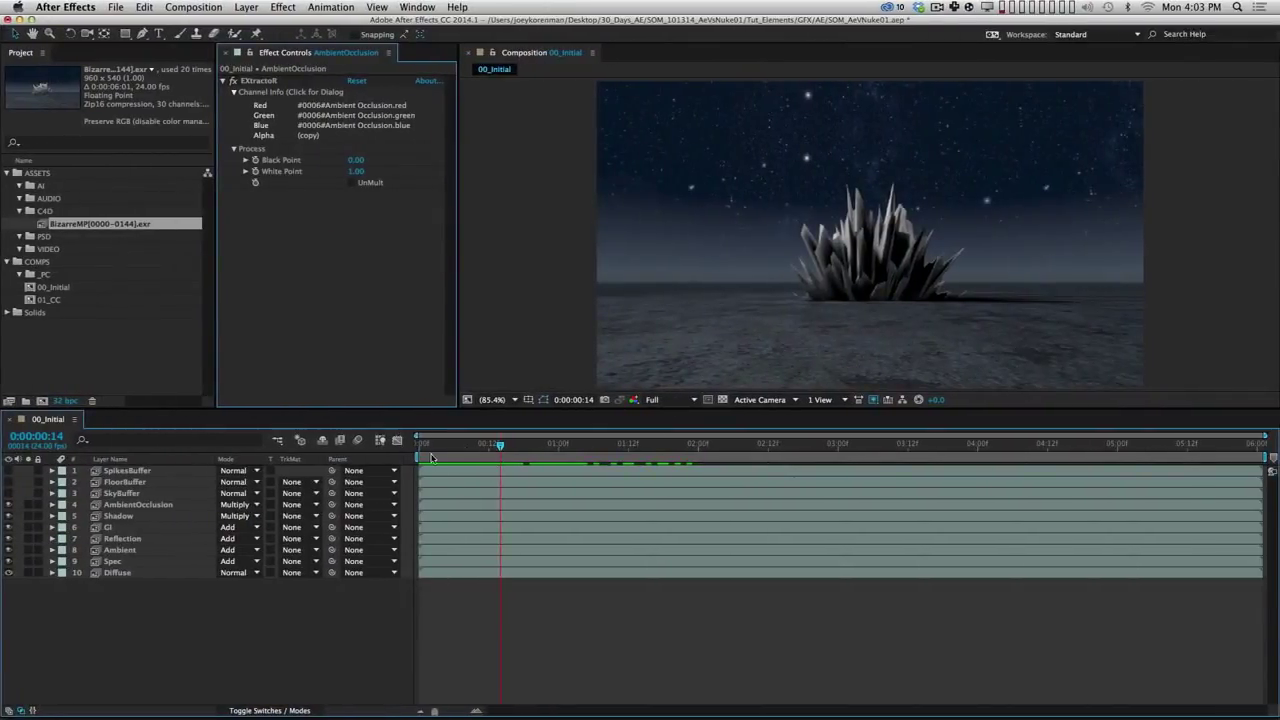
{"action": "left_click", "coordinate": [460, 450]}
{"action": "left_click_drag", "start_coordinate": [461, 452], "coordinate": [504, 459]}
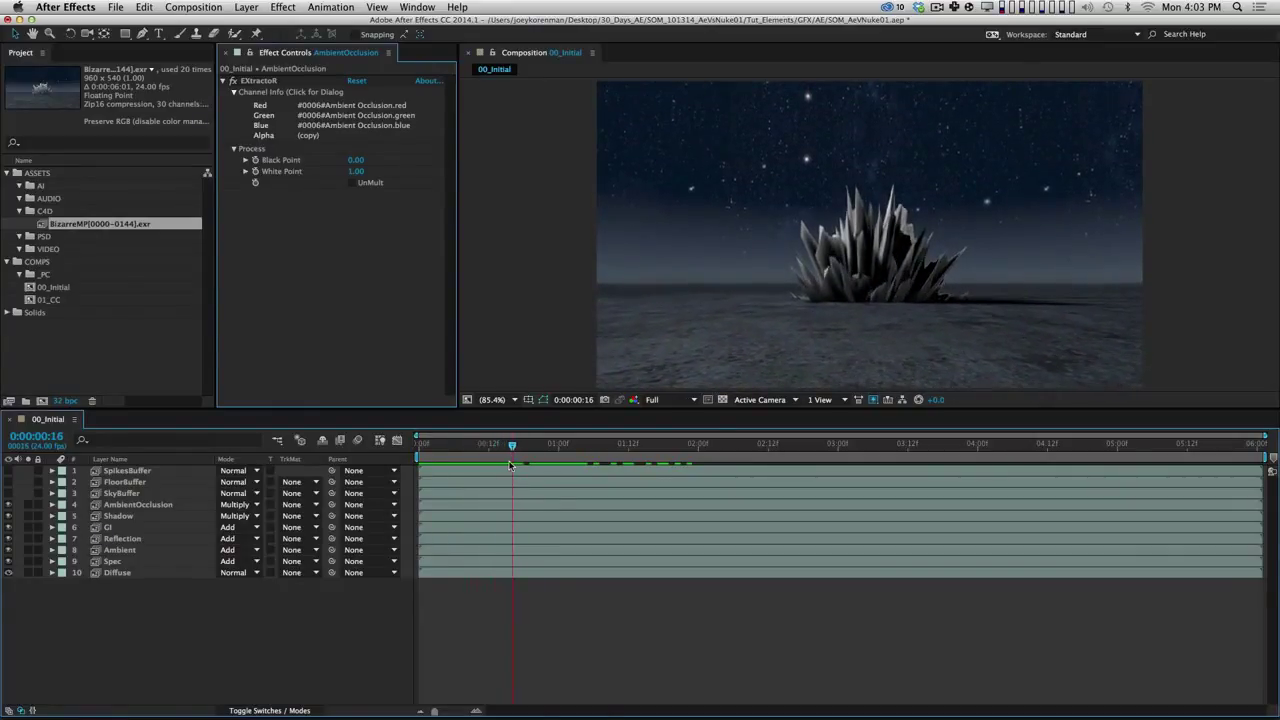
Step: Reveal the Shadow layer's Opacity and lower it to 81%
{"action": "left_click", "coordinate": [162, 517]}
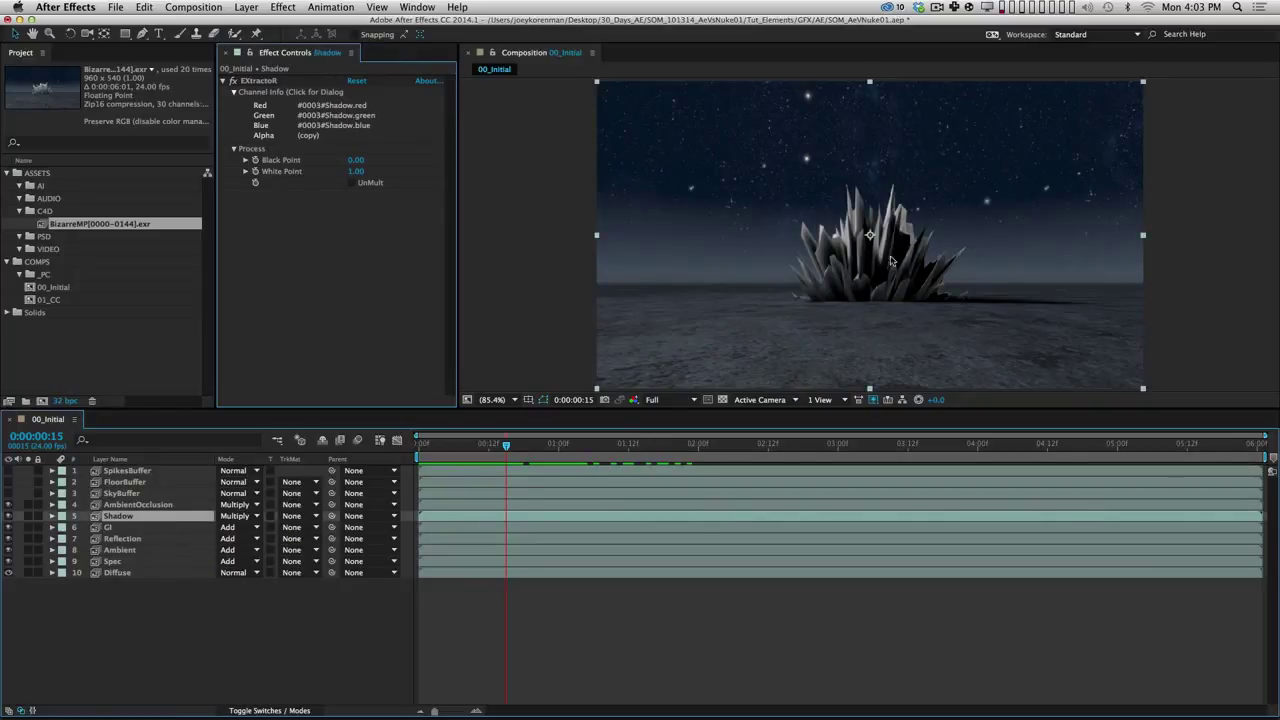
{"action": "key", "text": "t"}
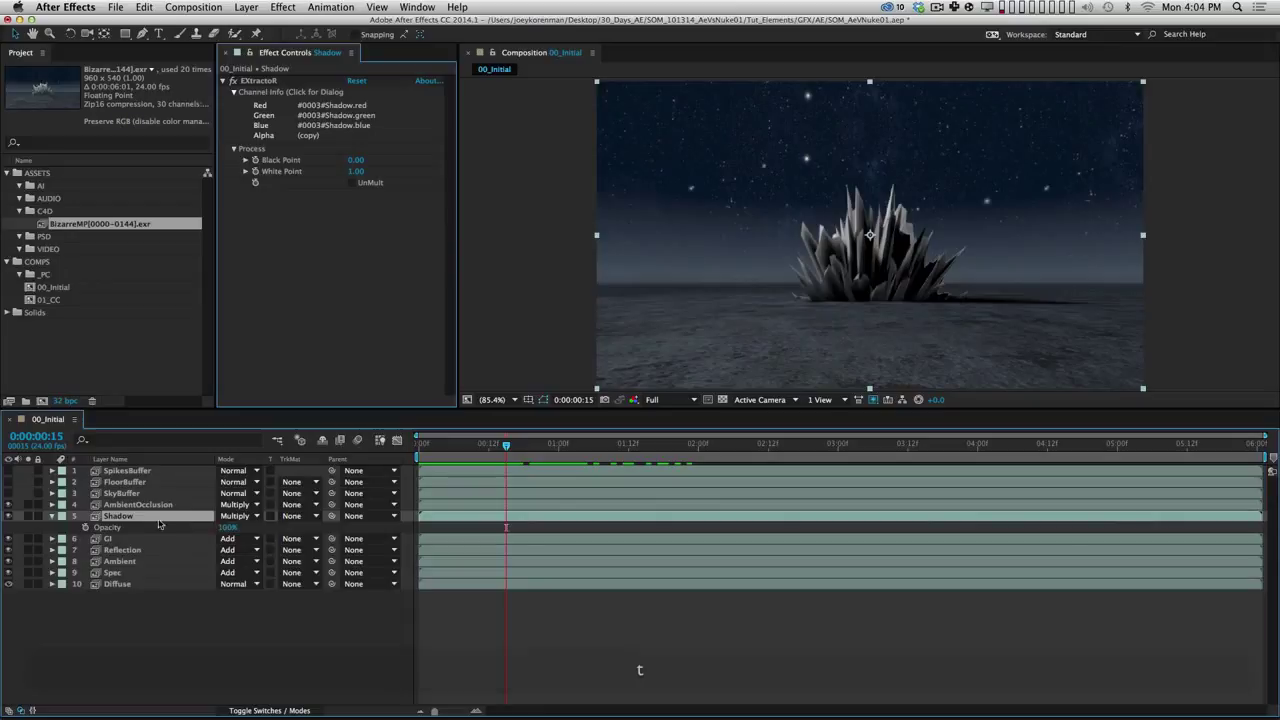
{"action": "mouse_move", "coordinate": [228, 527]}
{"action": "left_mouse_down"}
{"action": "mouse_move", "coordinate": [163, 537]}
{"action": "mouse_move", "coordinate": [212, 546]}
{"action": "mouse_move", "coordinate": [192, 551]}
{"action": "mouse_move", "coordinate": [262, 548]}
{"action": "mouse_move", "coordinate": [178, 555]}
{"action": "mouse_move", "coordinate": [267, 560]}
{"action": "mouse_move", "coordinate": [230, 557]}
{"action": "mouse_move", "coordinate": [249, 555]}
{"action": "left_mouse_up"}
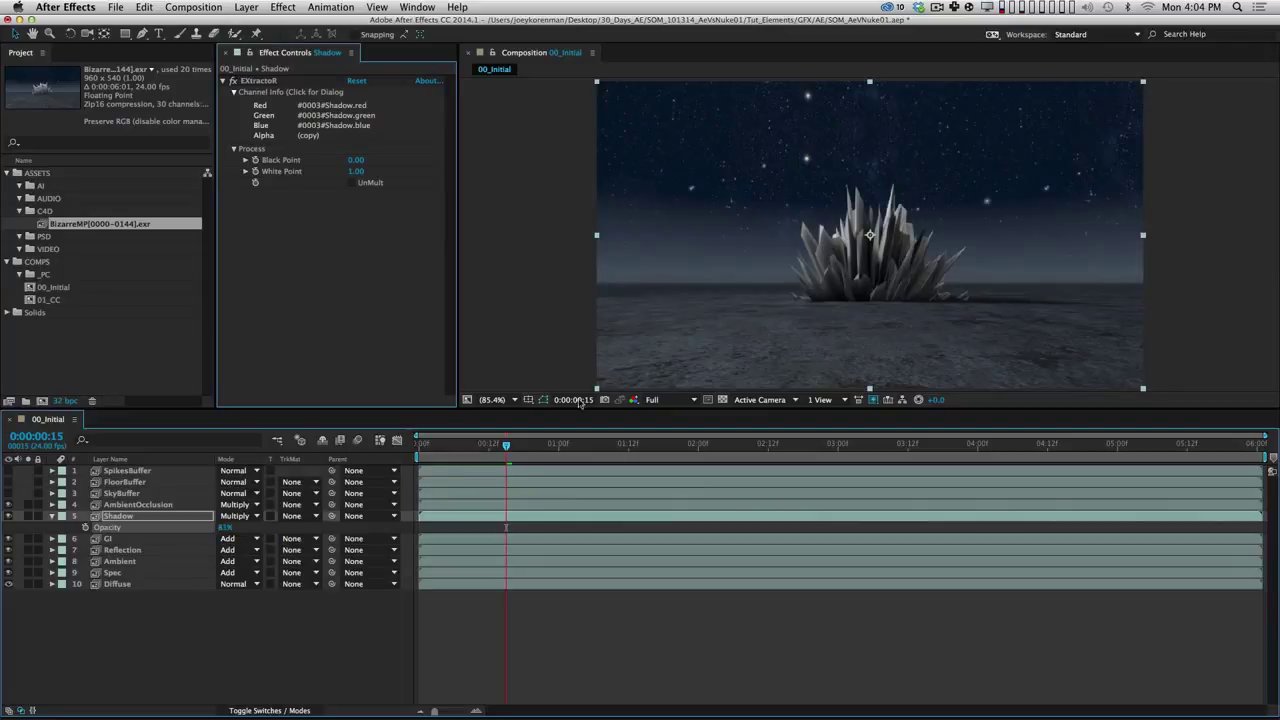
Step: Collapse EXtractoR on the Shadow layer and add a Levels effect with its channel set to Blue
{"action": "left_click", "coordinate": [158, 517]}
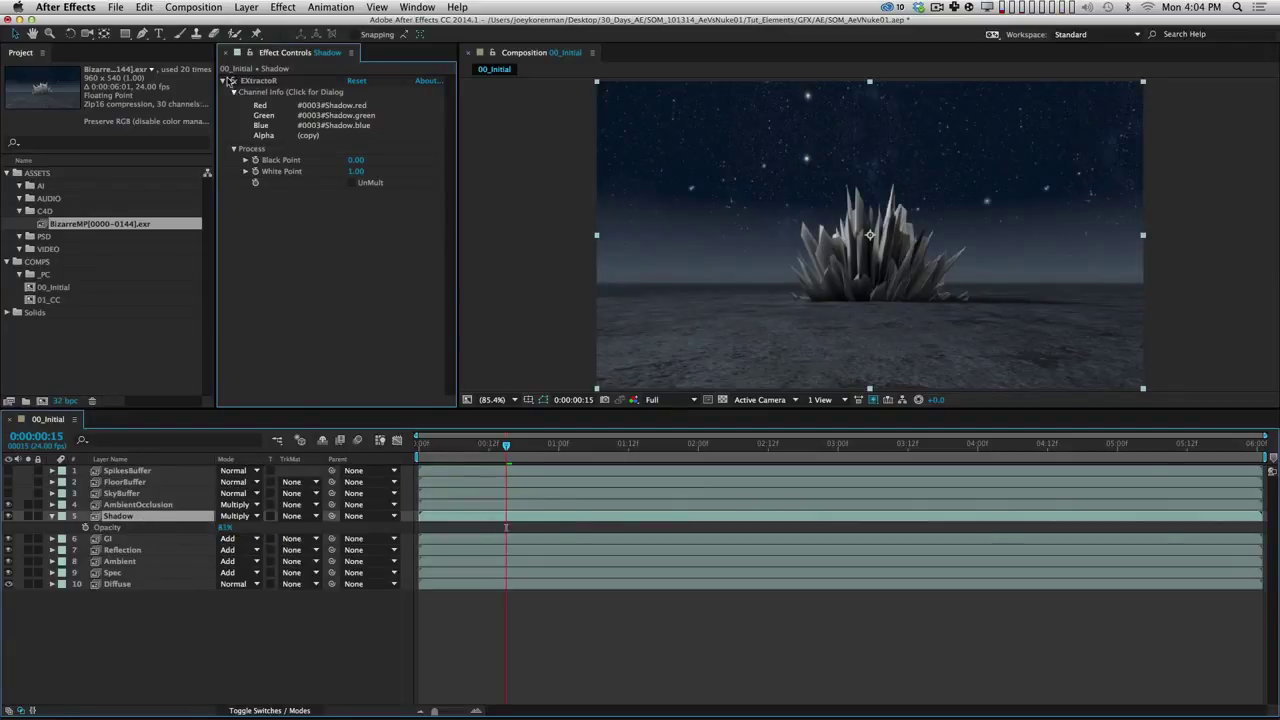
{"action": "left_click", "coordinate": [231, 81]}
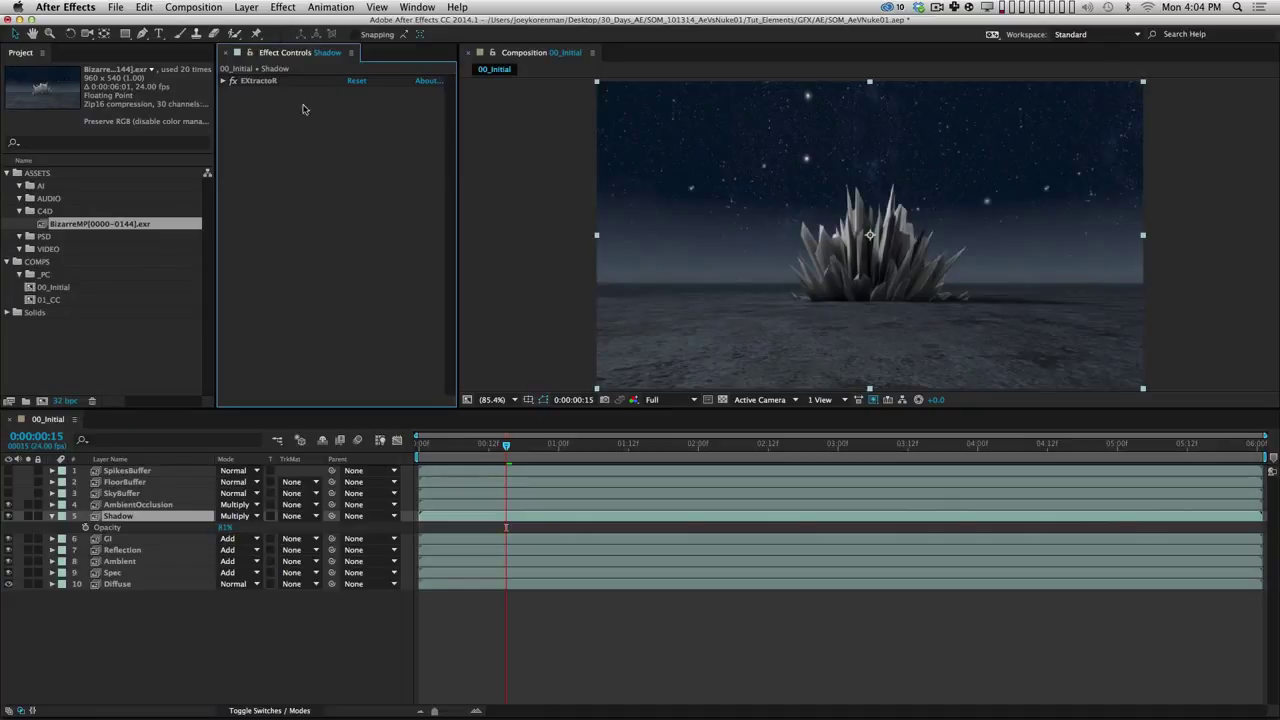
{"action": "left_click", "coordinate": [284, 7]}
{"action": "mouse_move", "coordinate": [326, 134]}
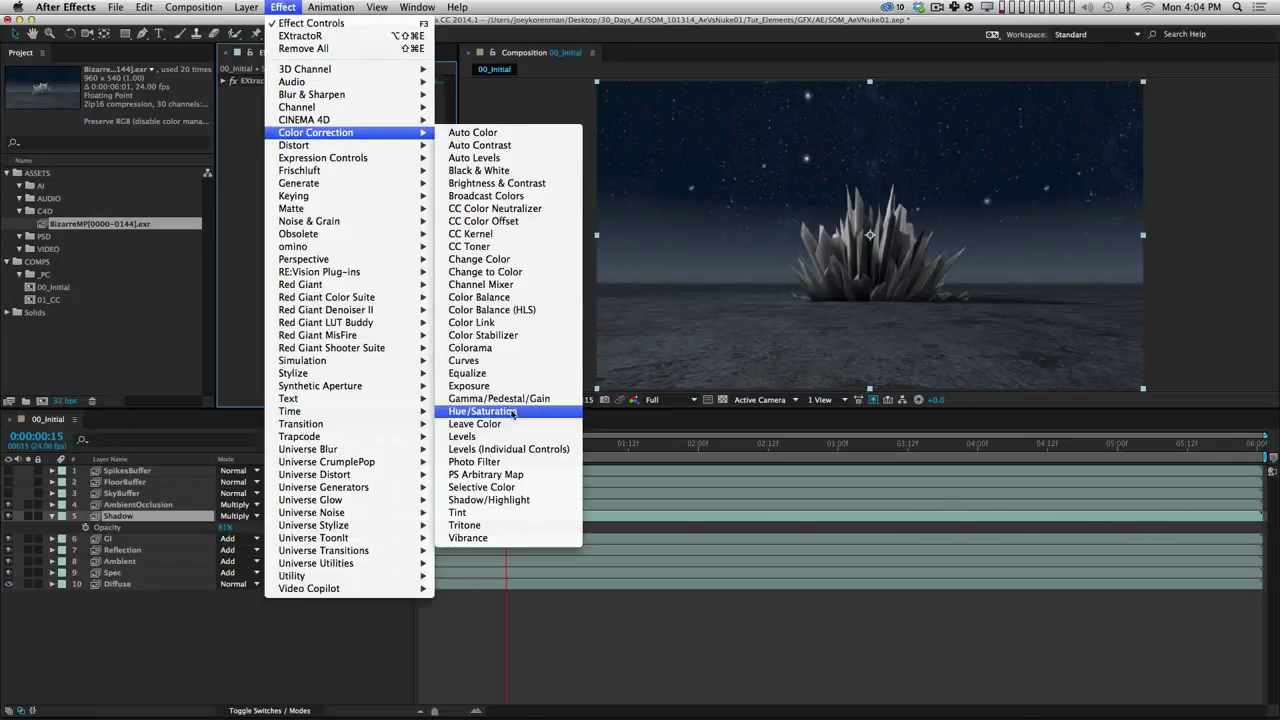
{"action": "left_click", "coordinate": [515, 437]}
{"action": "left_click", "coordinate": [390, 104]}
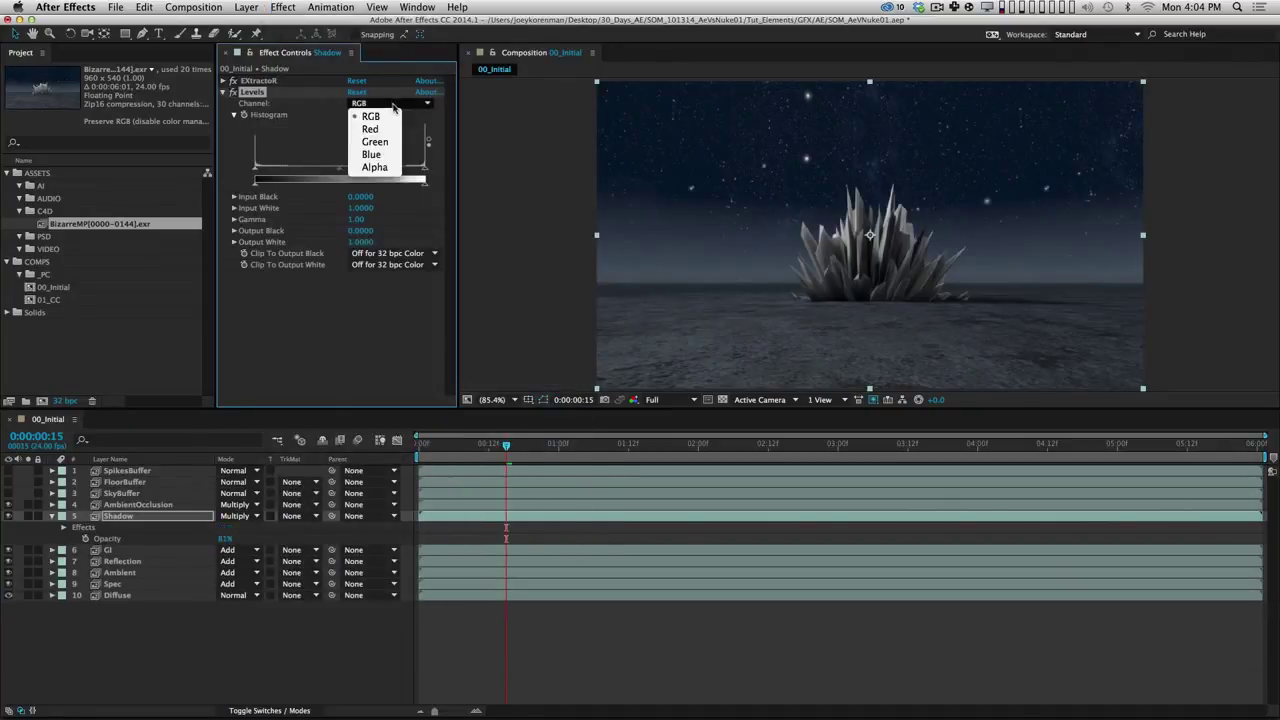
{"action": "left_click", "coordinate": [371, 154]}
Step: Solo the Shadow layer and raise its Levels Blue Gamma to 1.57
{"action": "left_click", "coordinate": [28, 516]}
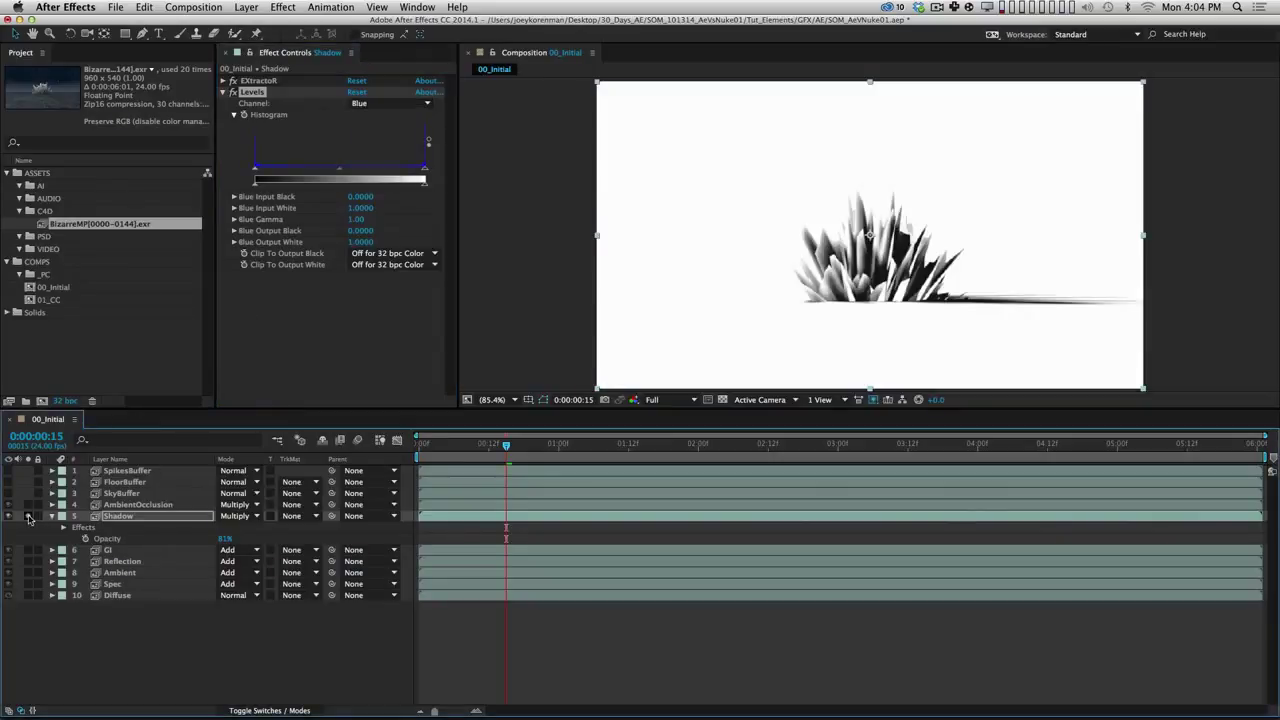
{"action": "left_click_drag", "start_coordinate": [339, 169], "coordinate": [322, 176]}
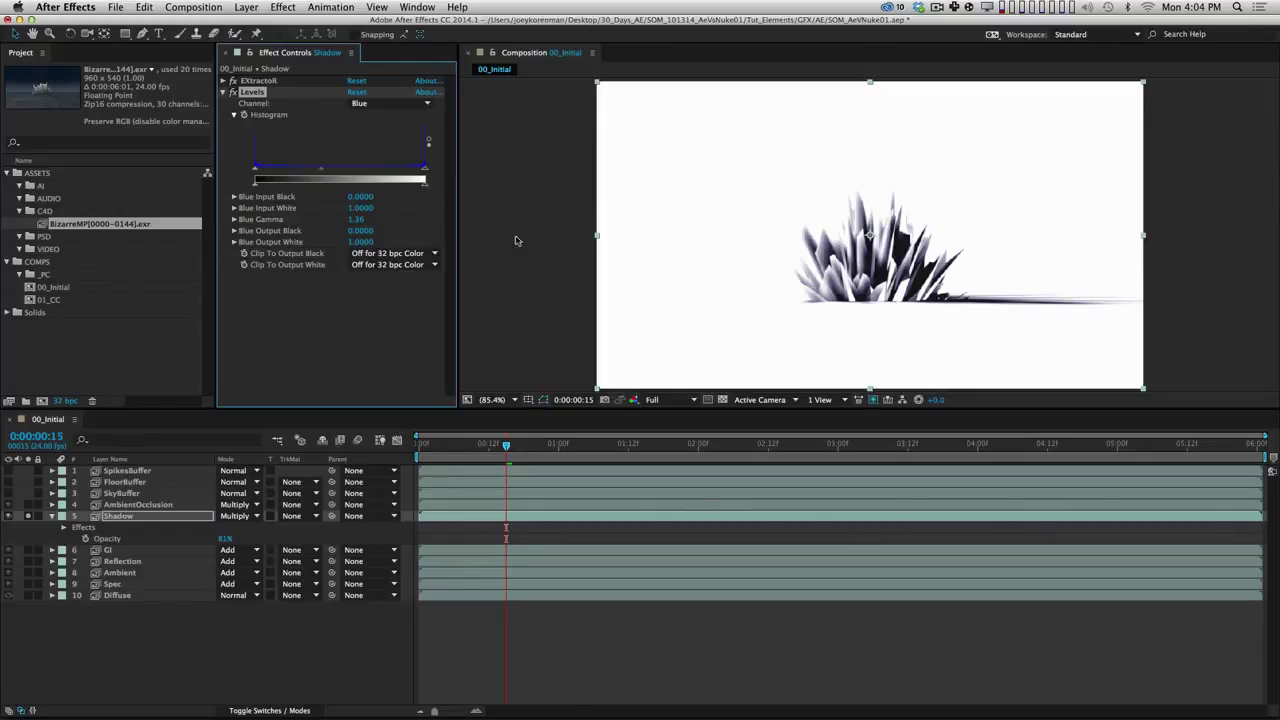
{"action": "left_click_drag", "start_coordinate": [320, 168], "coordinate": [314, 173]}
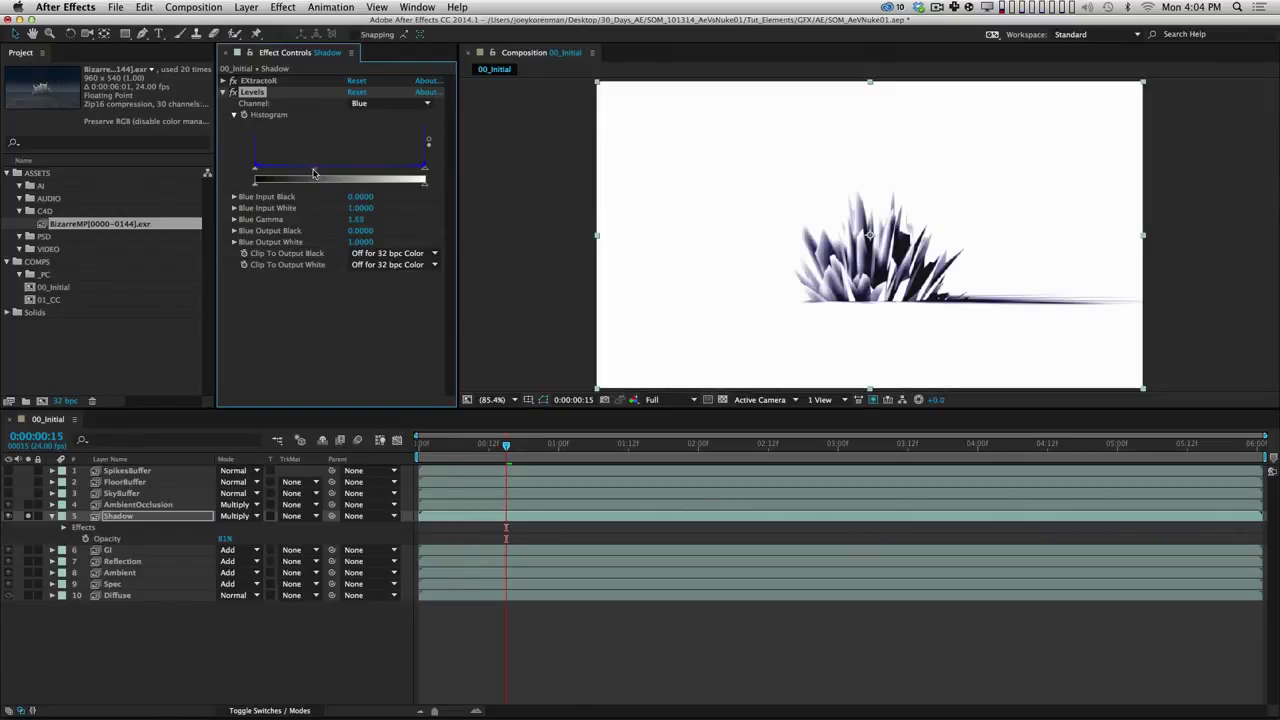
{"action": "left_click_drag", "start_coordinate": [313, 174], "coordinate": [312, 174]}
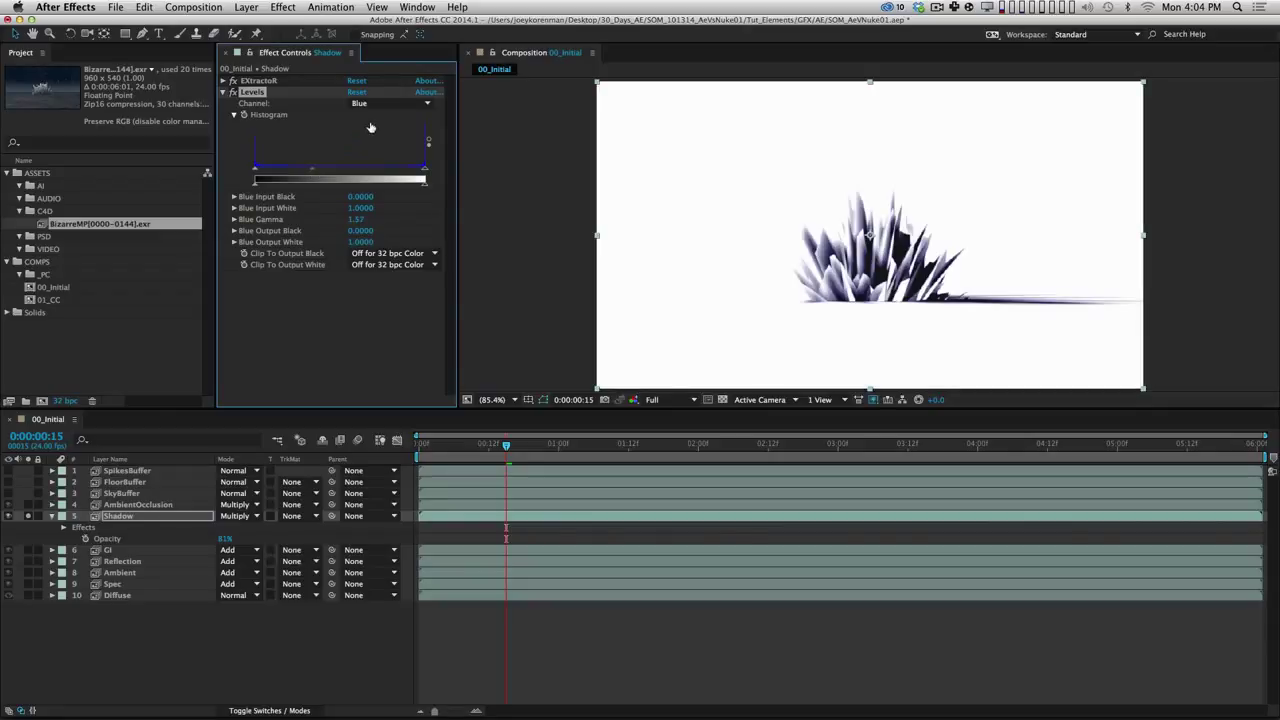
Step: Unsolo the Shadow layer and raise its Levels Blue Output Black to 0.0902 and Blue Gamma to 1.78
{"action": "mouse_move", "coordinate": [255, 187]}
{"action": "left_mouse_down"}
{"action": "mouse_move", "coordinate": [276, 185]}
{"action": "mouse_move", "coordinate": [262, 185]}
{"action": "left_mouse_up"}
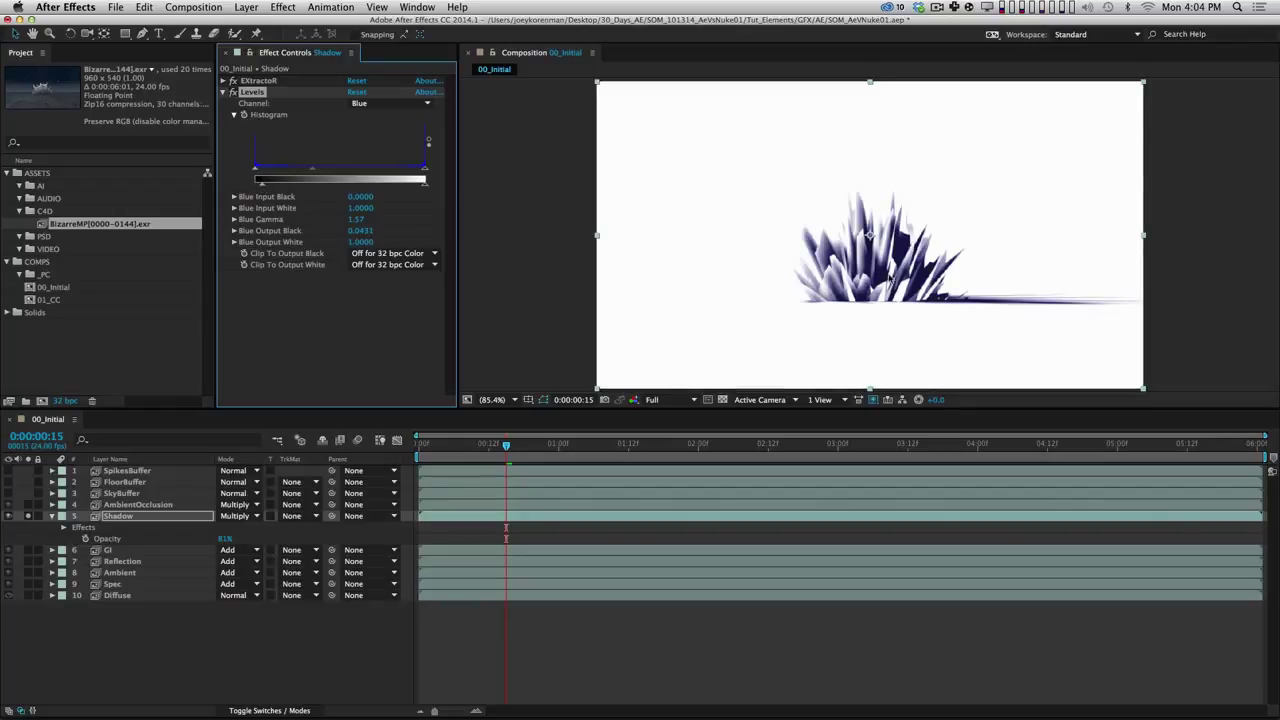
{"action": "left_click", "coordinate": [27, 516]}
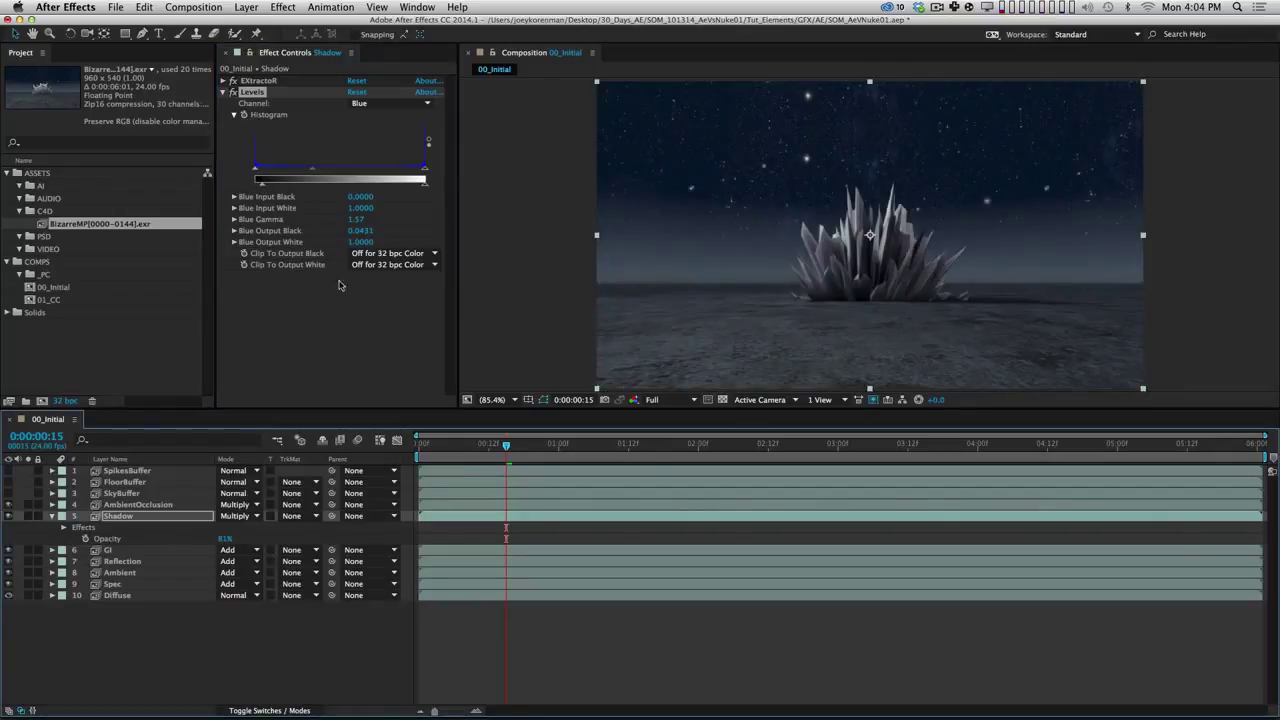
{"action": "left_click_drag", "start_coordinate": [262, 188], "coordinate": [305, 174]}
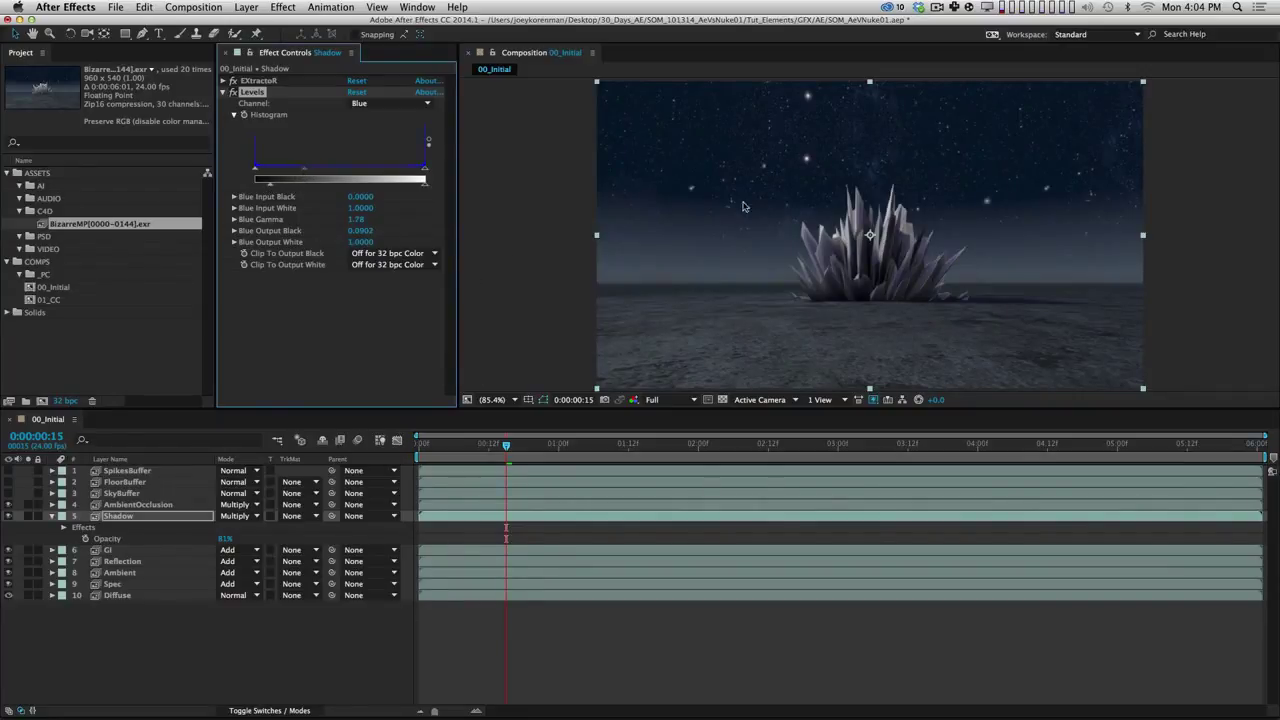
Step: Copy the Levels effect from the Shadow layer to the AmbientOcclusion layer, soloing AmbientOcclusion to check the tint and then unsoloing it
{"action": "left_click", "coordinate": [137, 505]}
{"action": "left_click", "coordinate": [28, 505]}
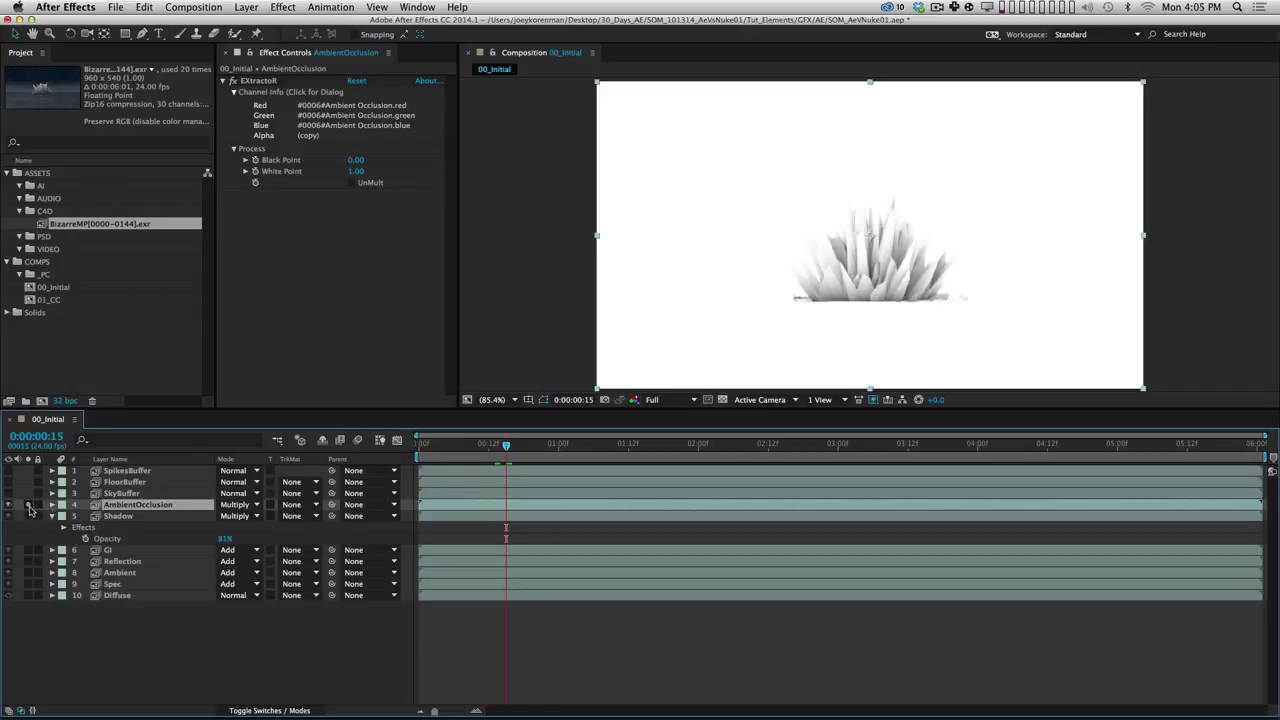
{"action": "left_click", "coordinate": [138, 516]}
{"action": "left_click", "coordinate": [256, 92]}
{"action": "key", "text": "super+c"}
{"action": "left_click", "coordinate": [130, 504]}
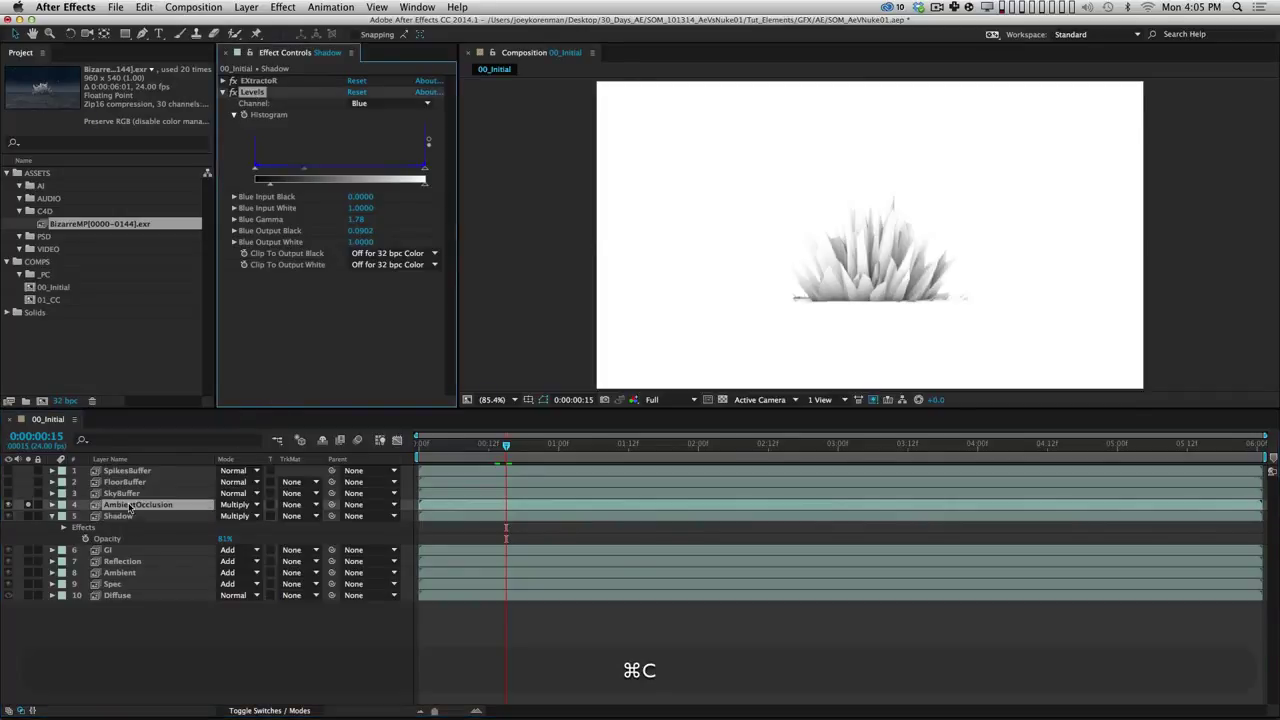
{"action": "key", "text": "super+v"}
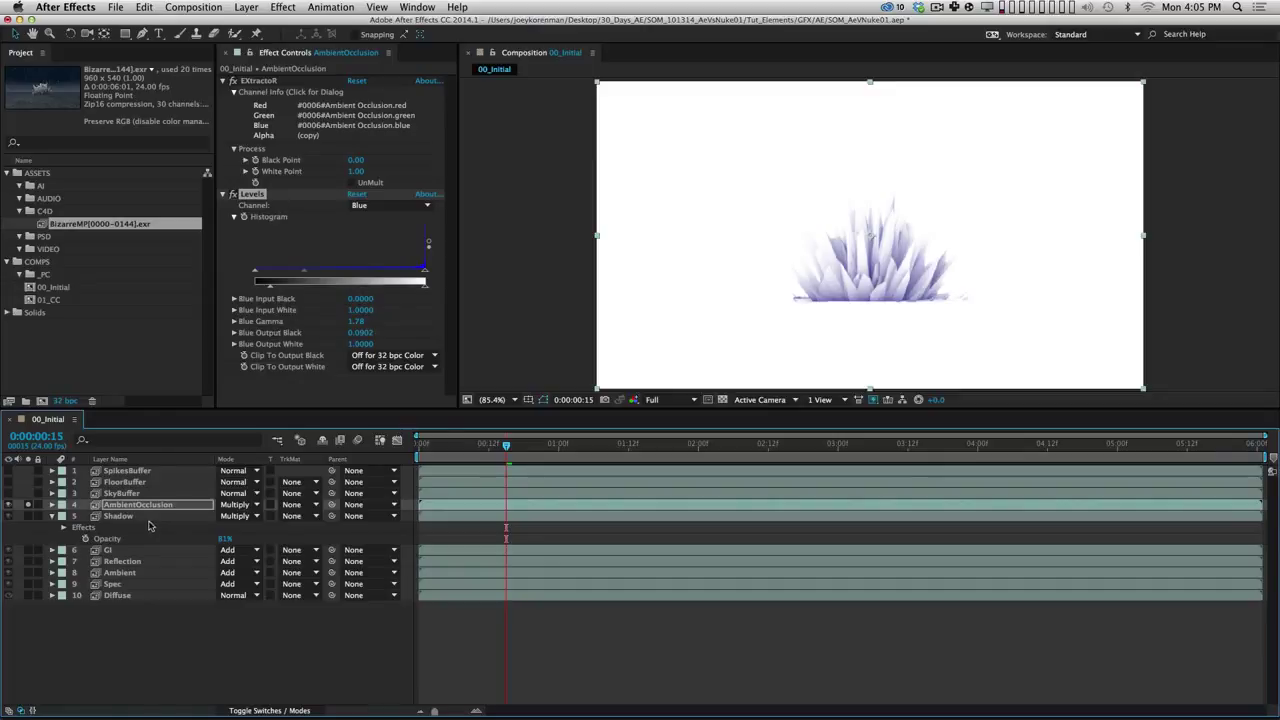
{"action": "left_click", "coordinate": [28, 504]}
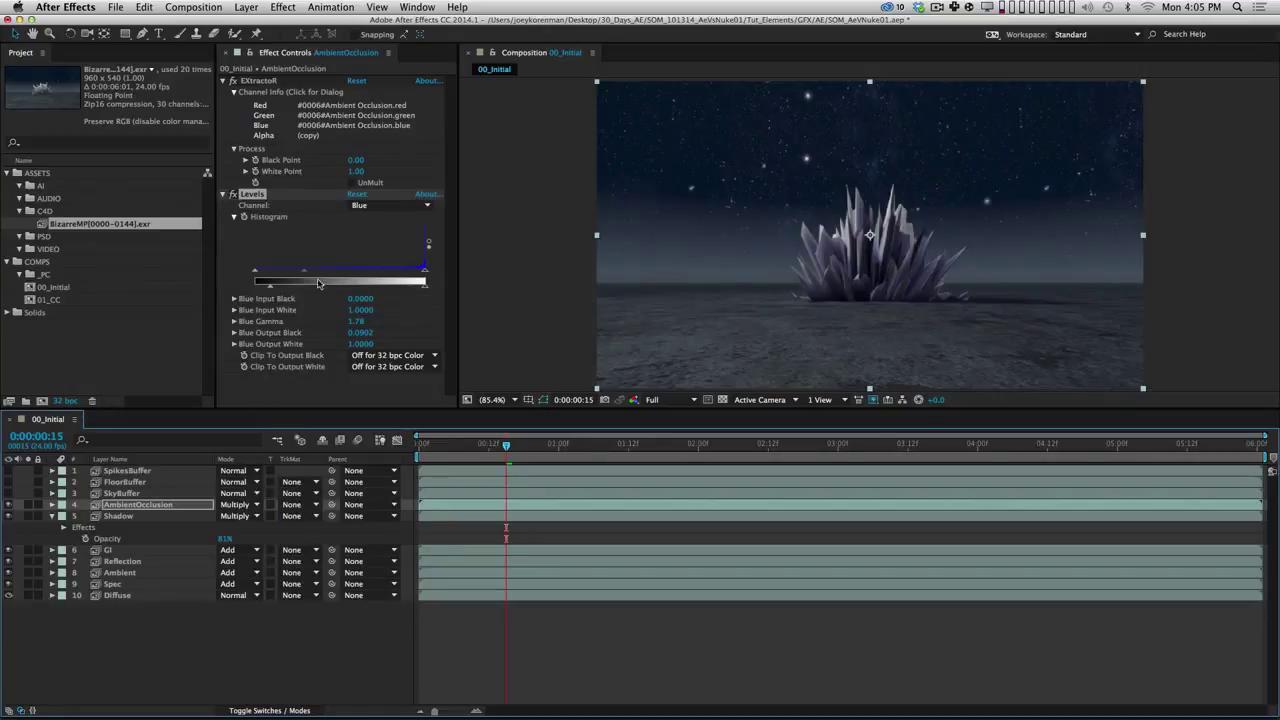
Step: Lower the Blue Gamma on the AmbientOcclusion layer, set the Shadow layer's Blue Gamma to 1.06 and collapse the Shadow layer
{"action": "left_click_drag", "start_coordinate": [304, 273], "coordinate": [366, 268]}
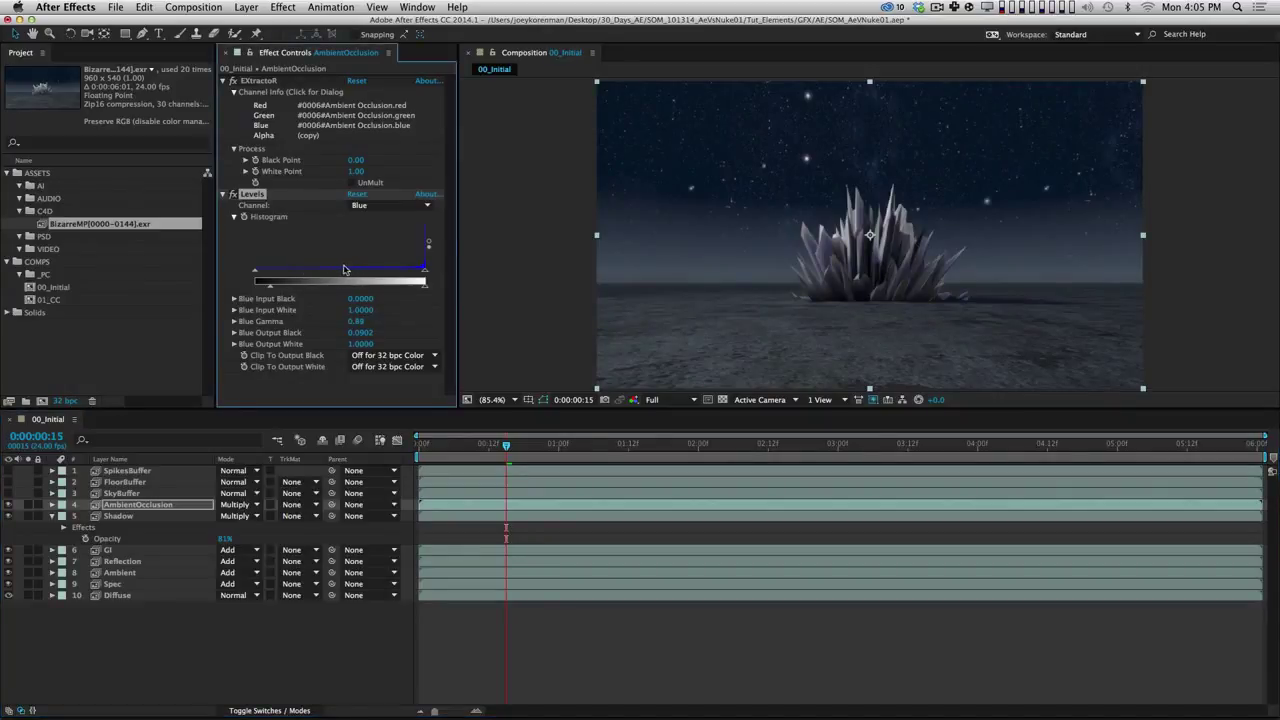
{"action": "left_click", "coordinate": [154, 518]}
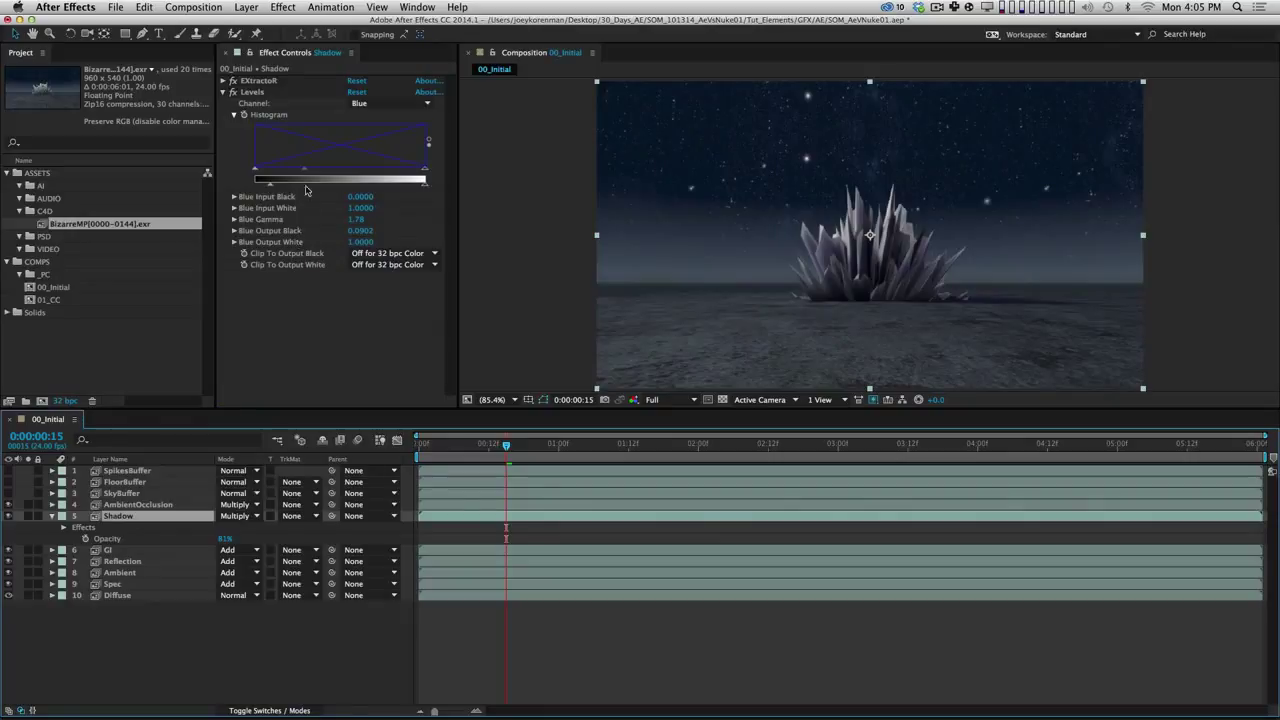
{"action": "left_click_drag", "start_coordinate": [305, 169], "coordinate": [336, 169]}
{"action": "left_click", "coordinate": [198, 645]}
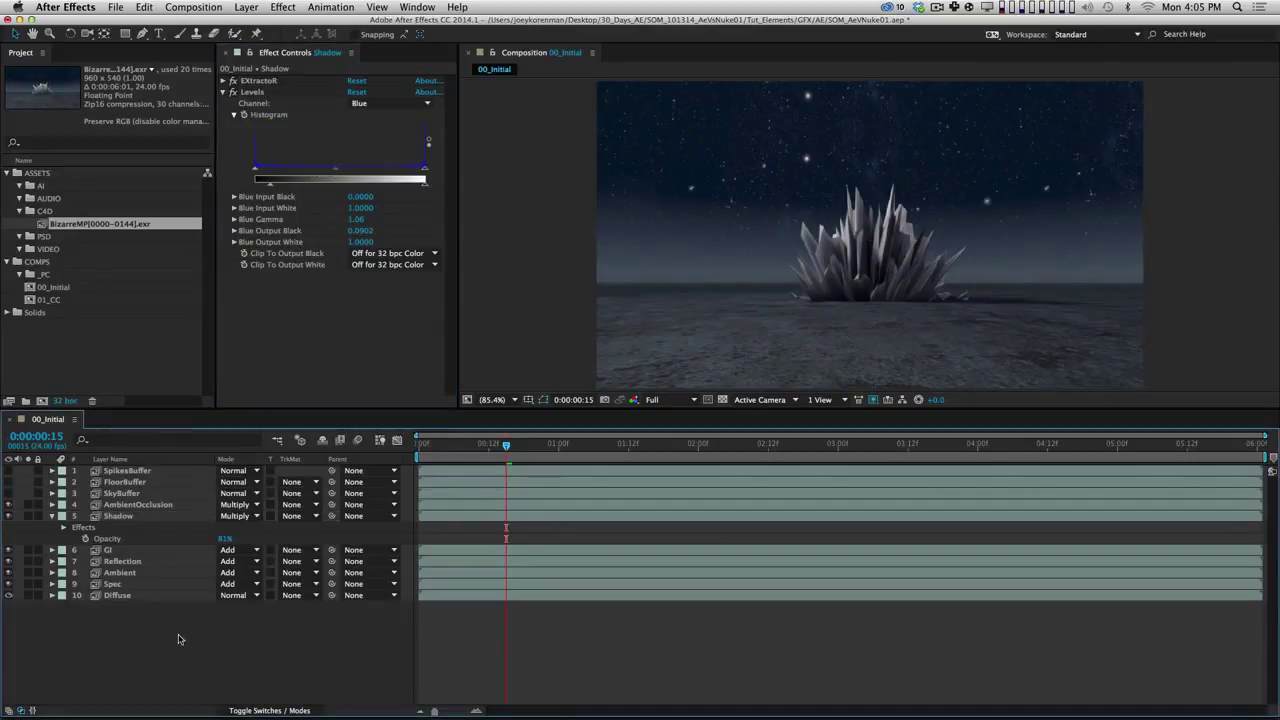
{"action": "left_click", "coordinate": [53, 516]}
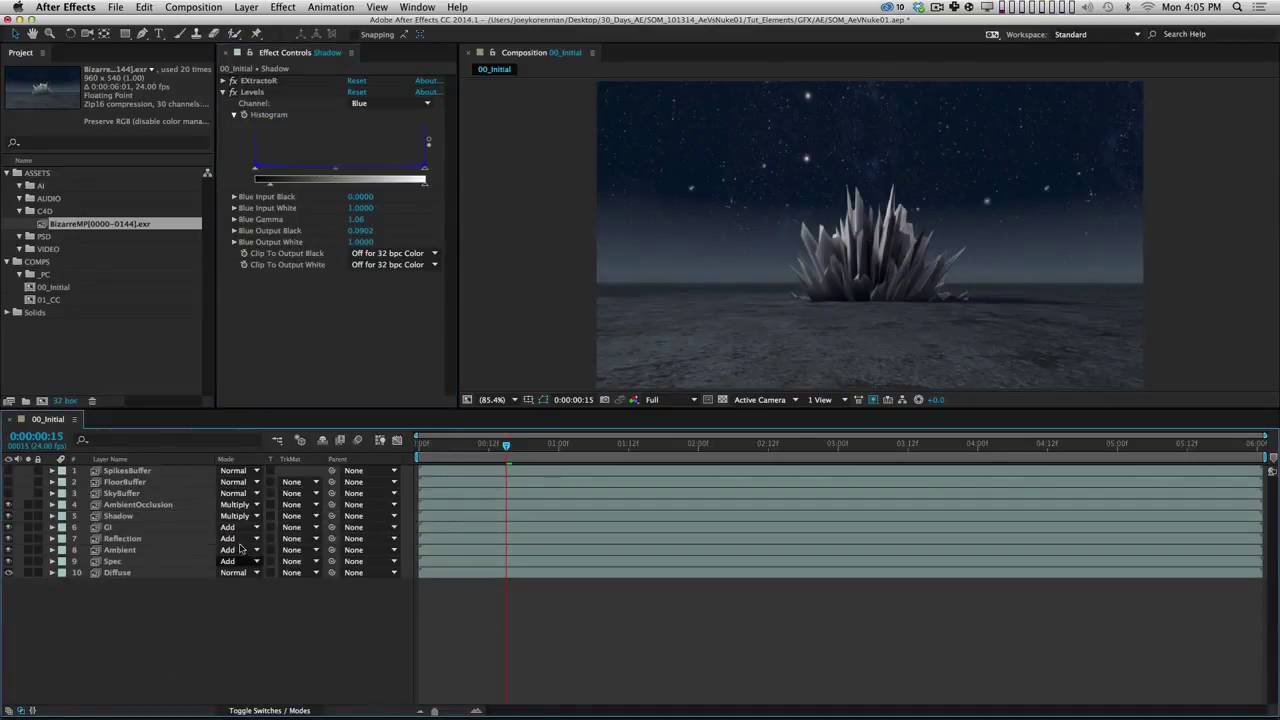
Step: Select the SkyBuffer and FloorBuffer layers in turn to view their extracted channels
{"action": "left_click", "coordinate": [155, 494]}
{"action": "left_click", "coordinate": [154, 485]}
{"action": "left_click", "coordinate": [158, 494]}
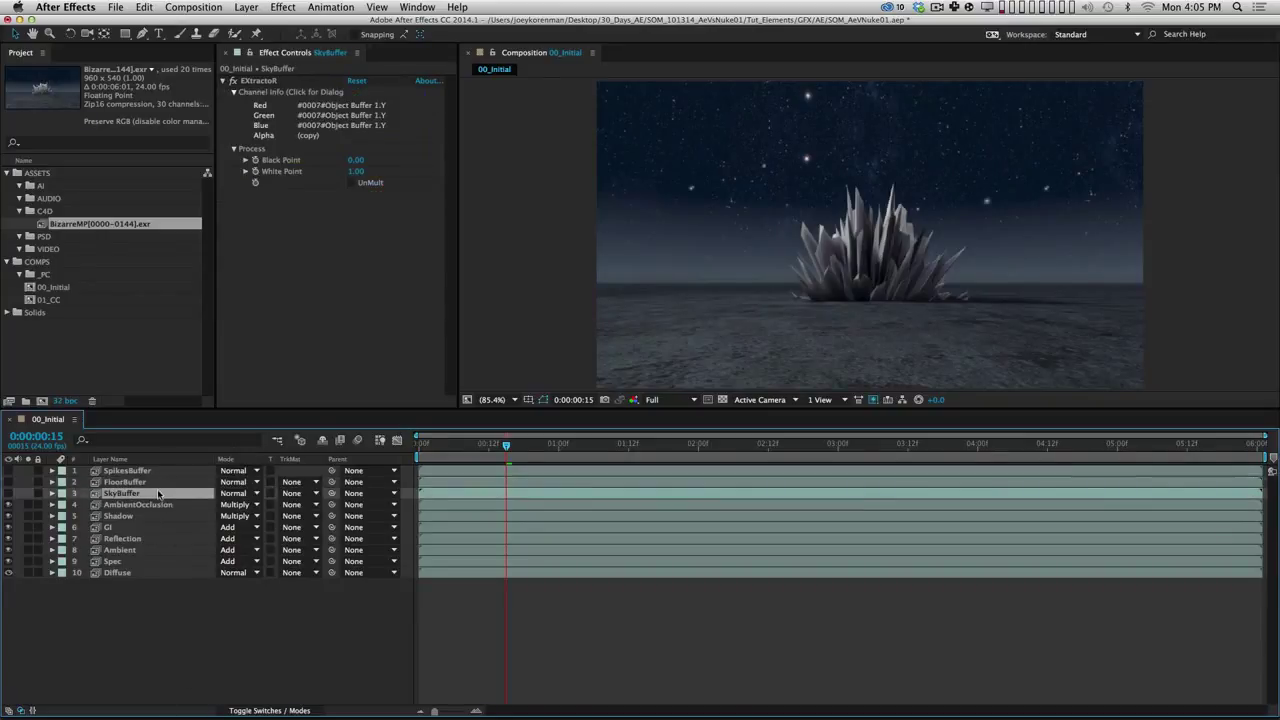
Step: Reveal the effects applied to all layers, collapse them again and select the Shadow layer
{"action": "left_click", "coordinate": [190, 592]}
{"action": "key", "text": "super+a"}
{"action": "key", "text": "e"}
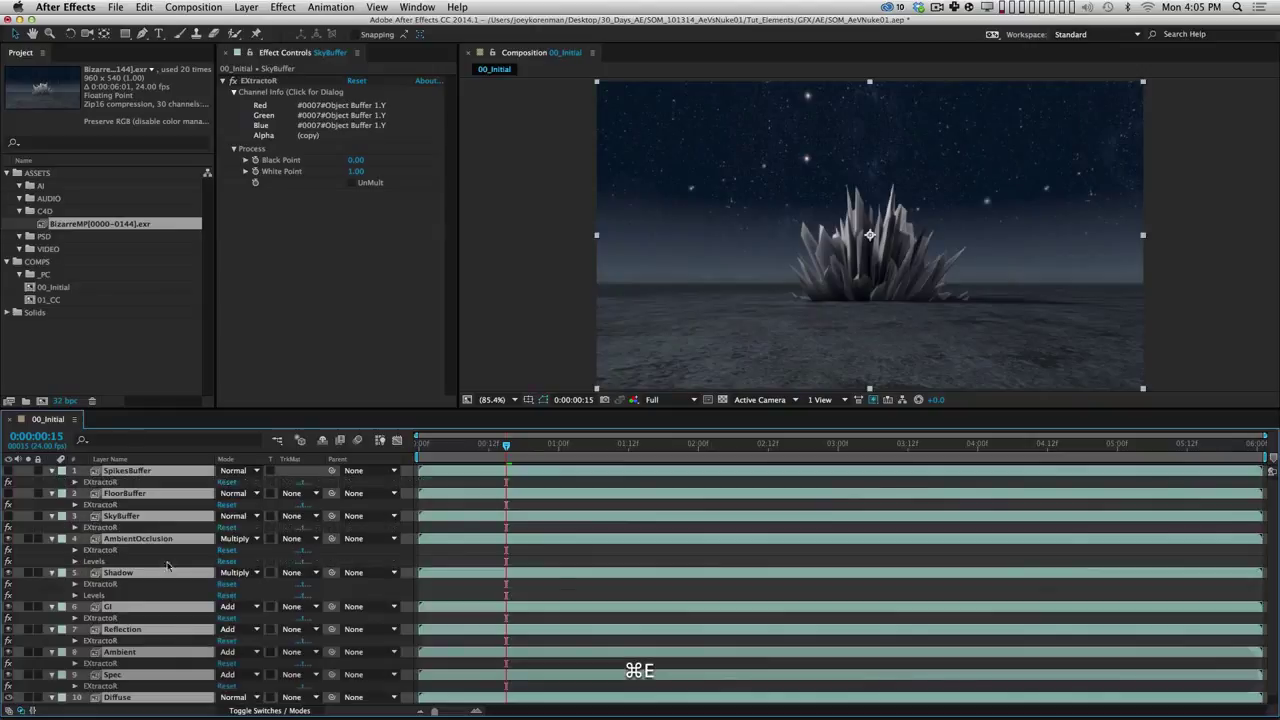
{"action": "key", "text": "e"}
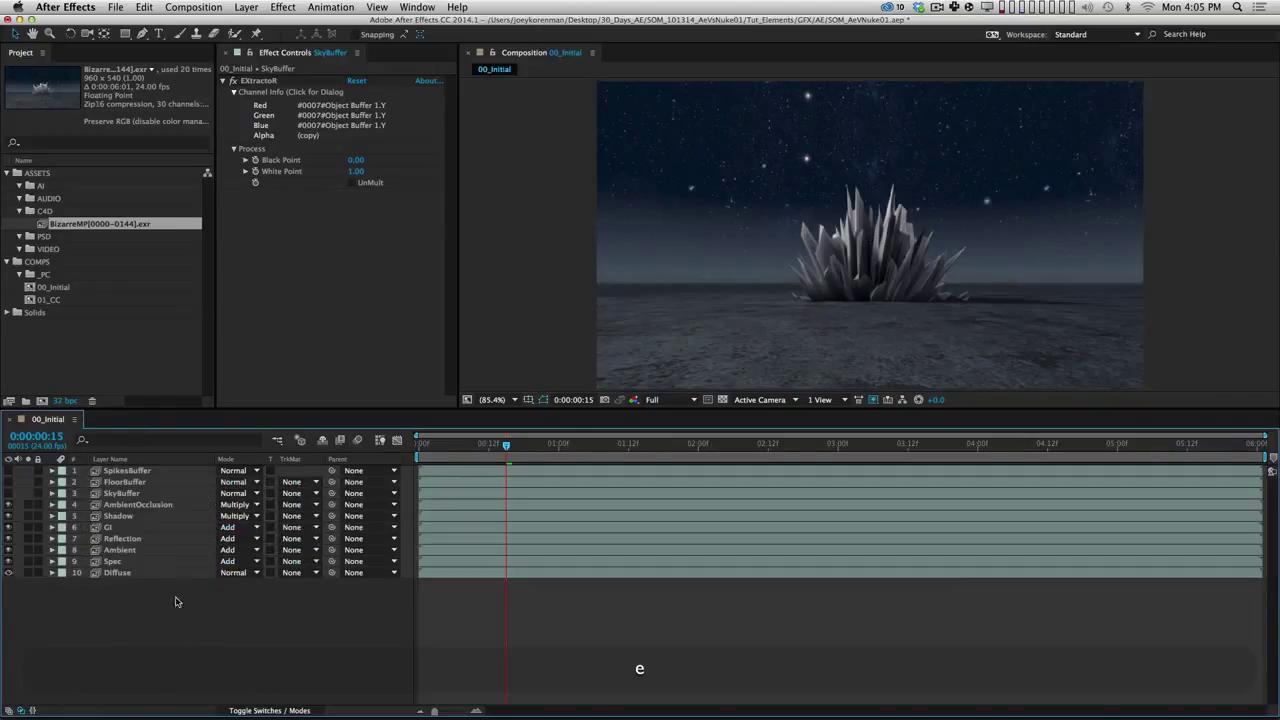
{"action": "left_click", "coordinate": [118, 516]}
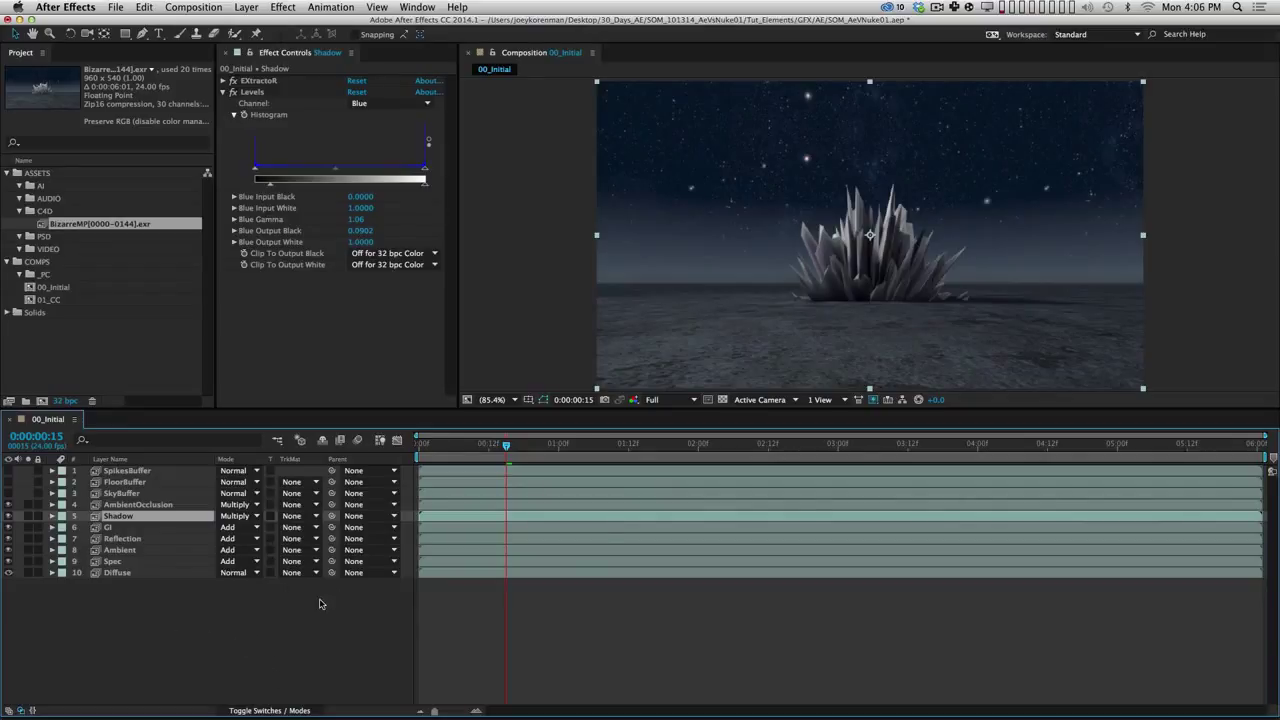
Step: Switch to the 01_Comp.nk script in Nuke and select the Merge1 node that combines the Diffuse and Spec passes
{"action": "key", "text": "super+Tab"}
{"action": "left_click_drag", "start_coordinate": [383, 623], "coordinate": [470, 567], "text": "alt"}
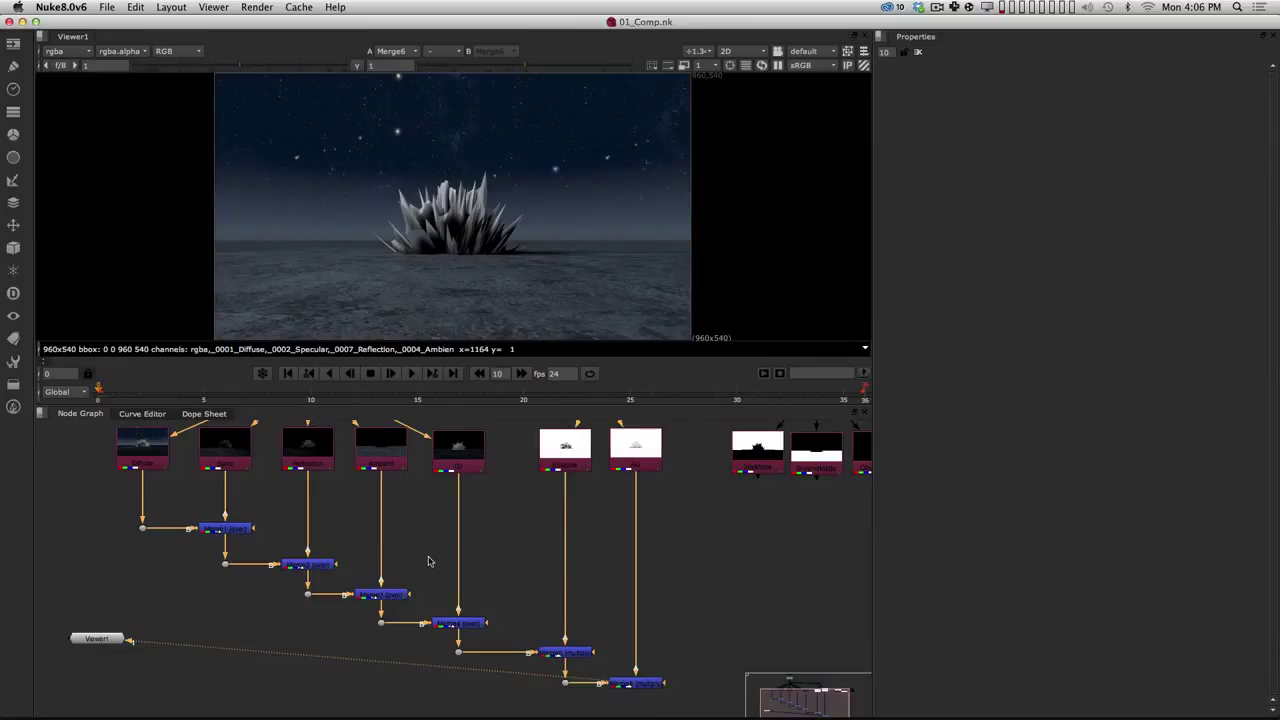
{"action": "left_click", "coordinate": [218, 528]}
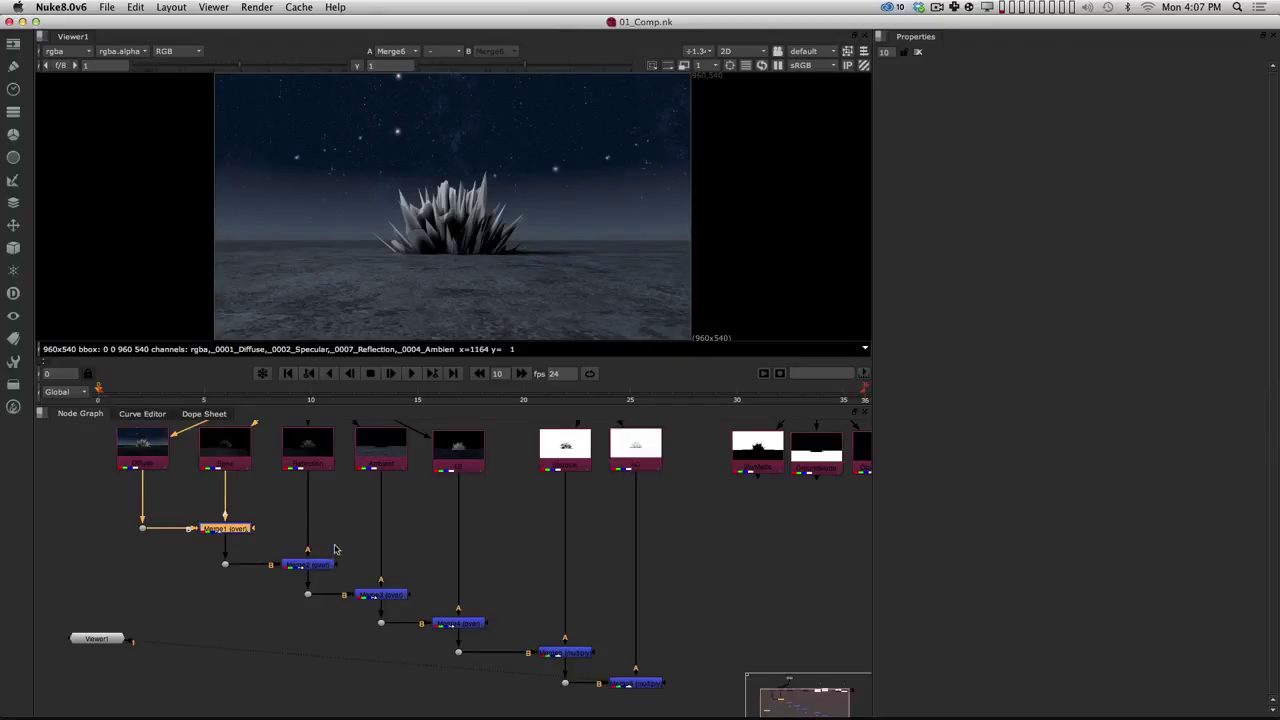
Step: Examine the Nuke node tree from the split passes through the chain of Merge nodes
{"action": "left_click_drag", "start_coordinate": [296, 536], "coordinate": [384, 563], "text": "alt"}
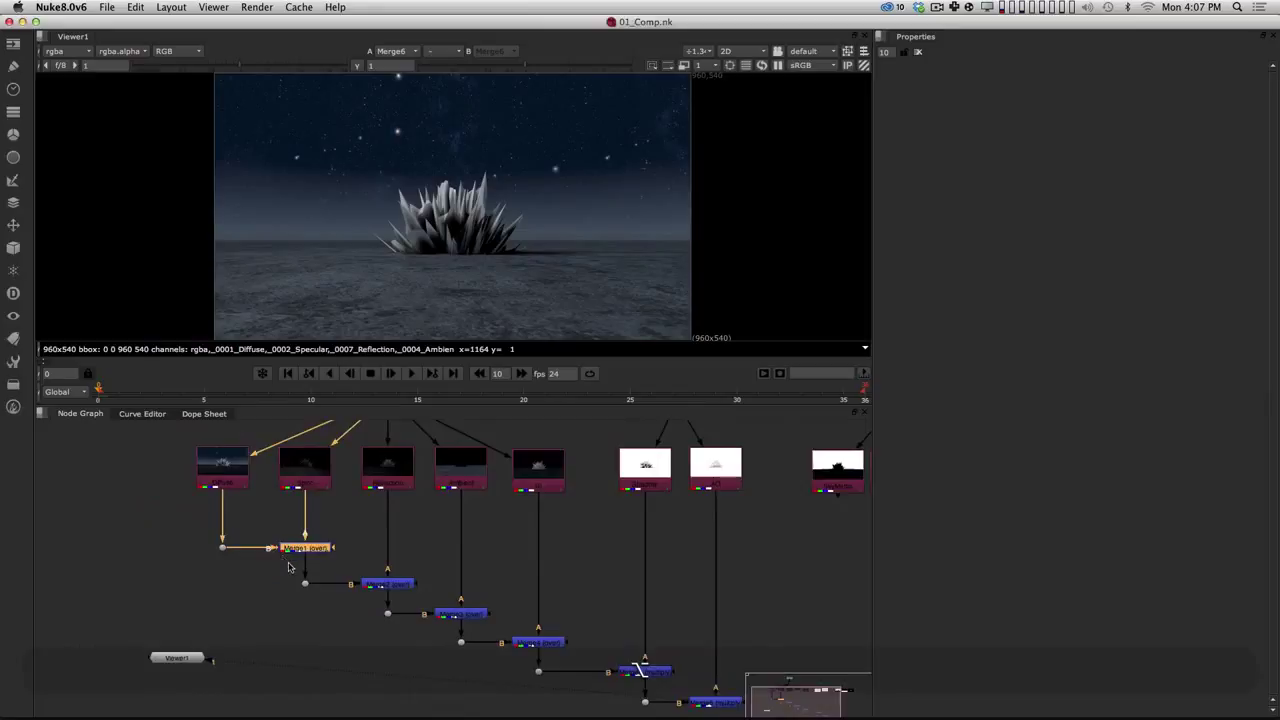
{"action": "scroll", "coordinate": [267, 521], "scroll_direction": "up", "scroll_amount": 3}
{"action": "left_click", "coordinate": [257, 530]}
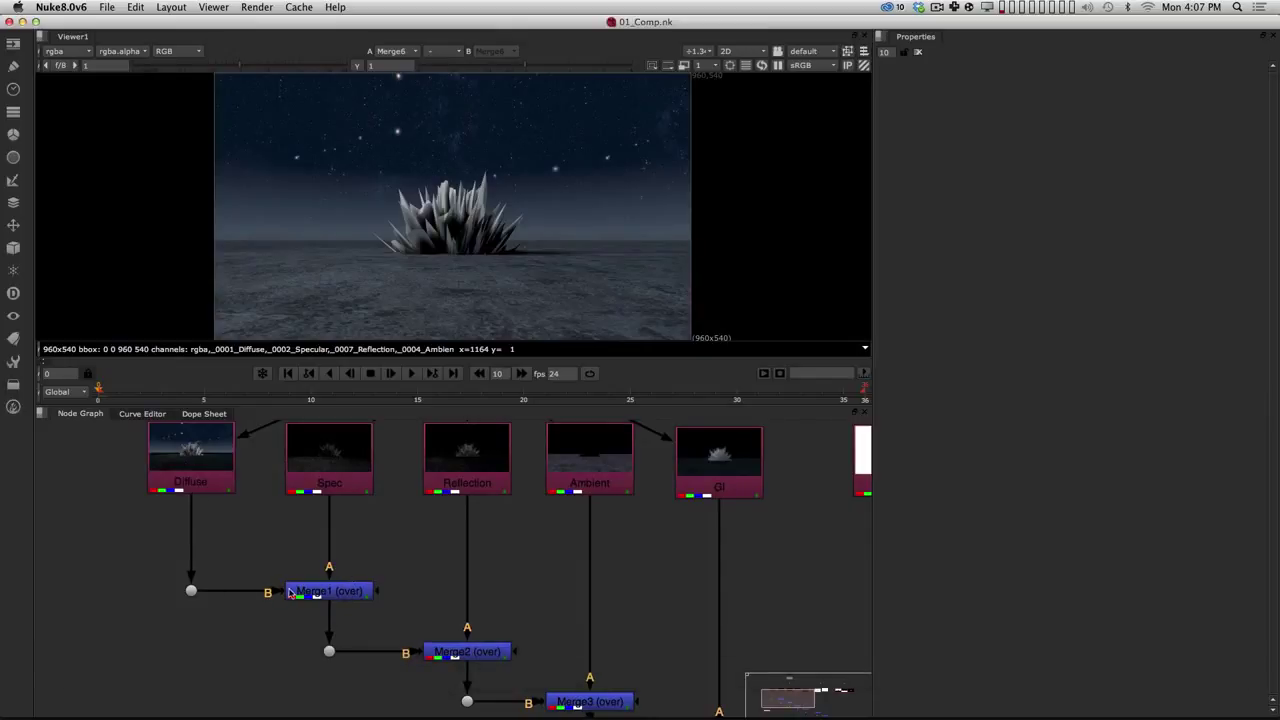
{"action": "middle_click_drag", "start_coordinate": [374, 560], "coordinate": [349, 574], "text": "alt"}
{"action": "left_click_drag", "start_coordinate": [366, 577], "coordinate": [327, 561], "text": "alt"}
{"action": "middle_click_drag", "start_coordinate": [327, 561], "coordinate": [363, 560], "text": "alt"}
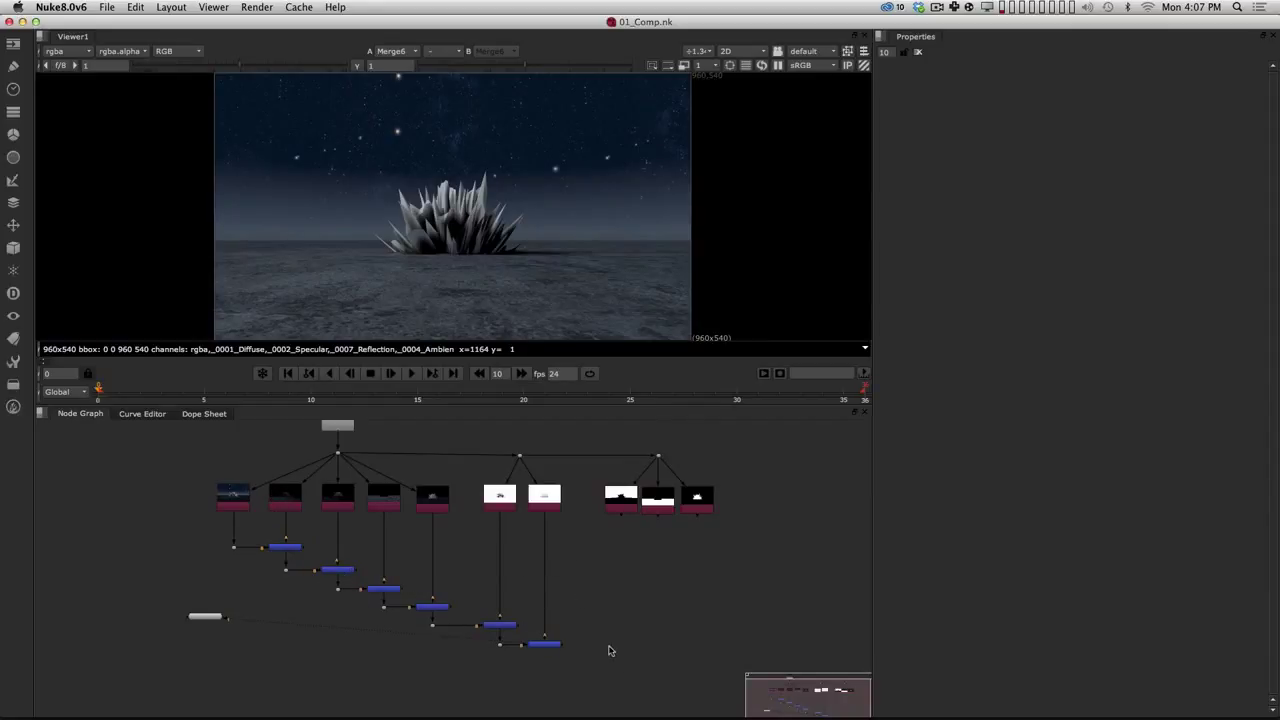
{"action": "left_click_drag", "start_coordinate": [611, 651], "coordinate": [574, 463], "text": "alt"}
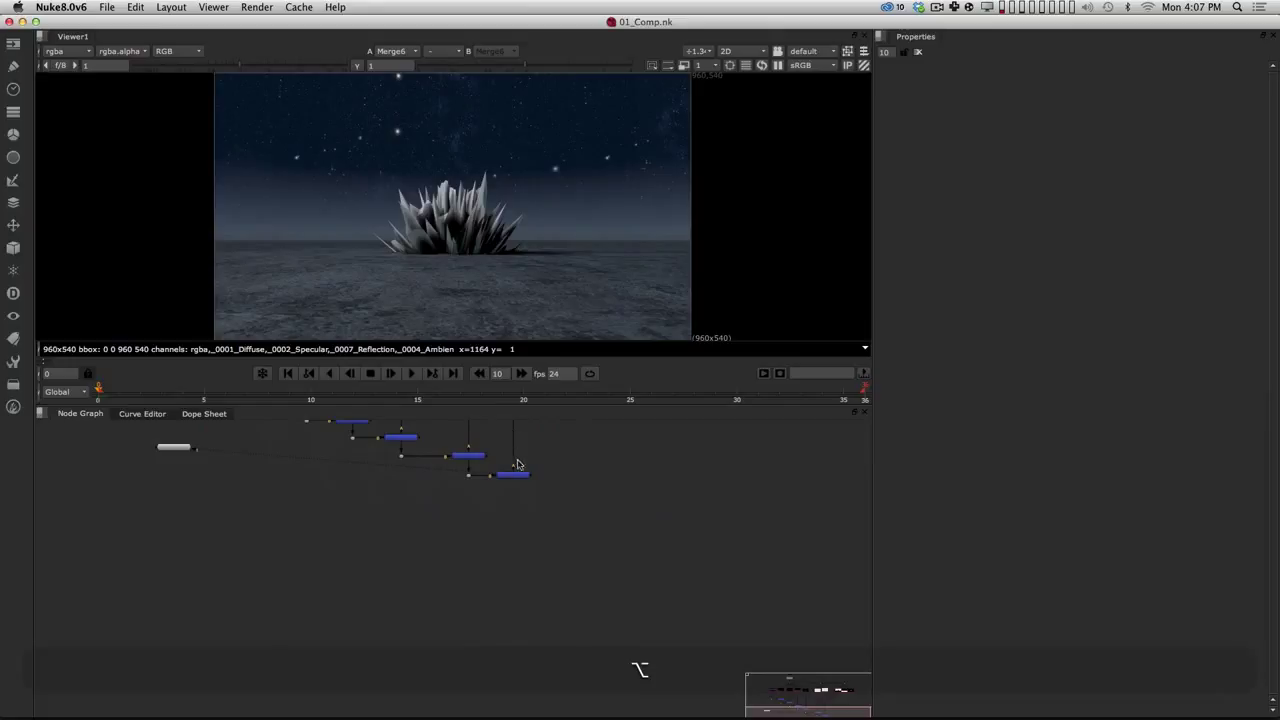
{"action": "left_click_drag", "start_coordinate": [515, 531], "coordinate": [570, 716], "text": "alt"}
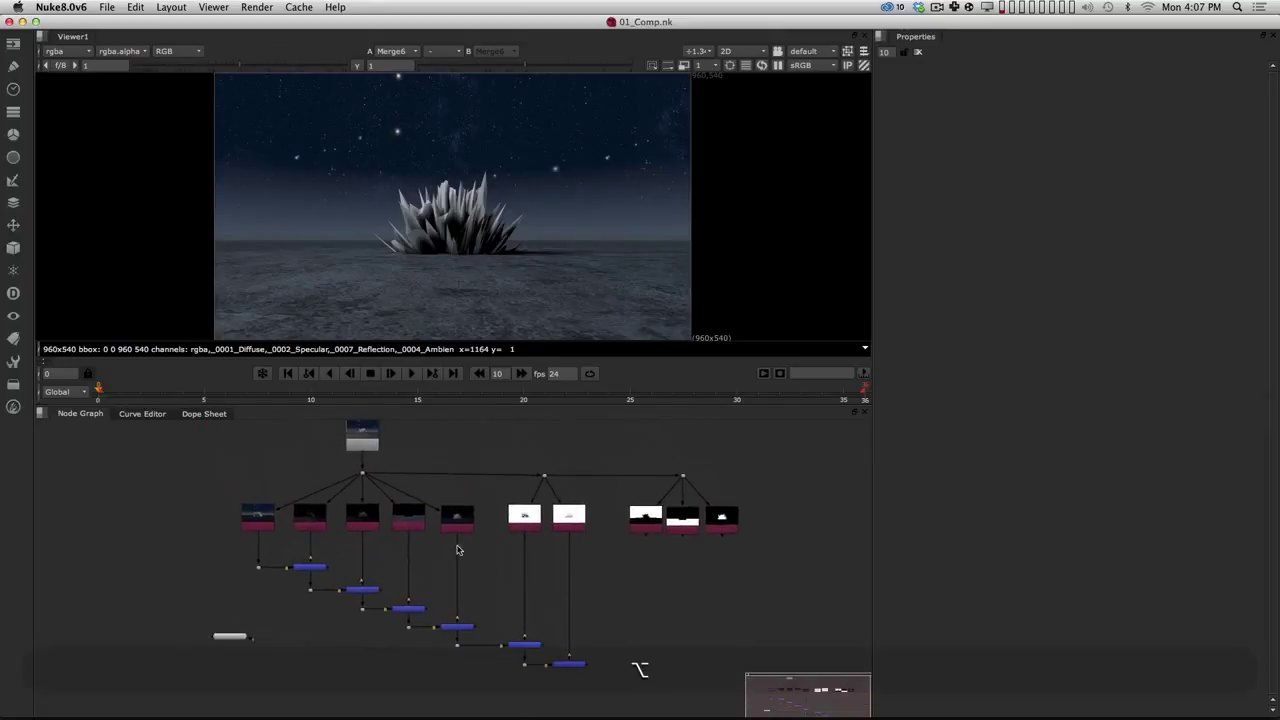
{"action": "middle_click_drag", "start_coordinate": [345, 533], "coordinate": [406, 530], "text": "alt"}
{"action": "left_click_drag", "start_coordinate": [395, 577], "coordinate": [430, 517], "text": "alt"}
{"action": "middle_click_drag", "start_coordinate": [402, 565], "coordinate": [389, 566], "text": "alt"}
{"action": "left_click_drag", "start_coordinate": [293, 504], "coordinate": [258, 502], "text": "alt"}
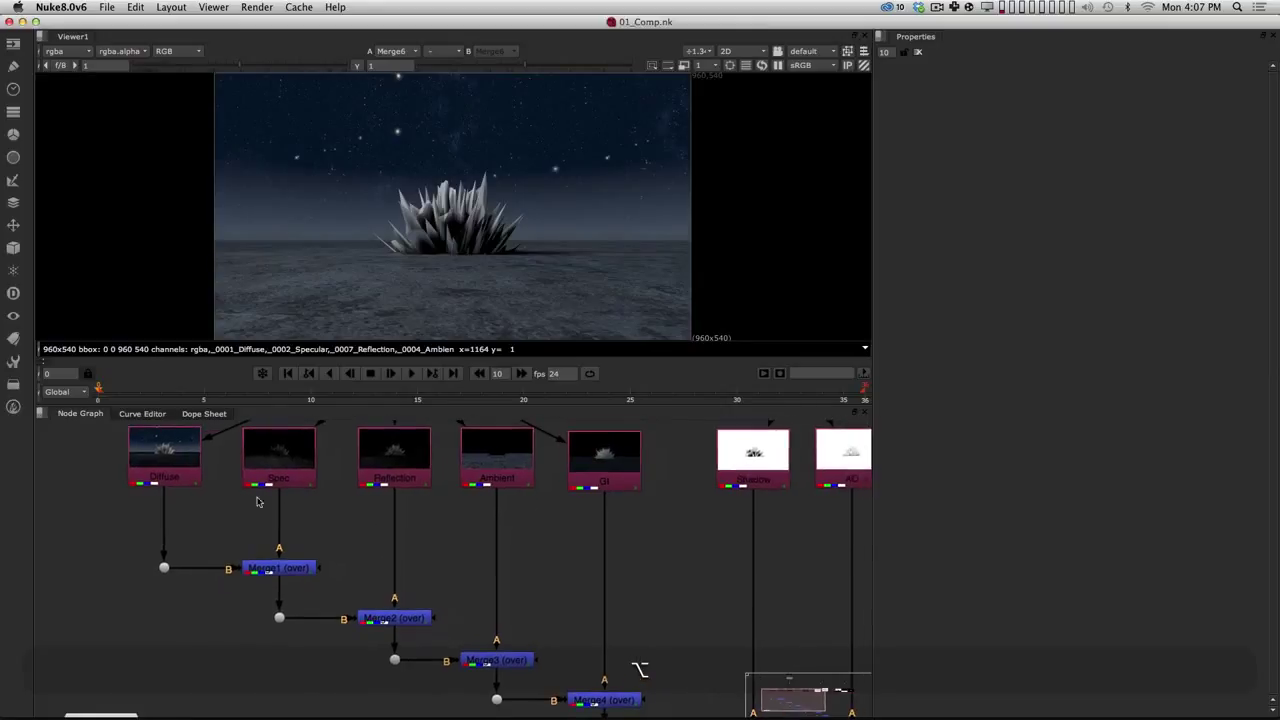
Step: View the Diffuse pass alone, and the Merge1 result that combines it with the Spec pass
{"action": "left_click", "coordinate": [162, 456]}
{"action": "key", "text": "1"}
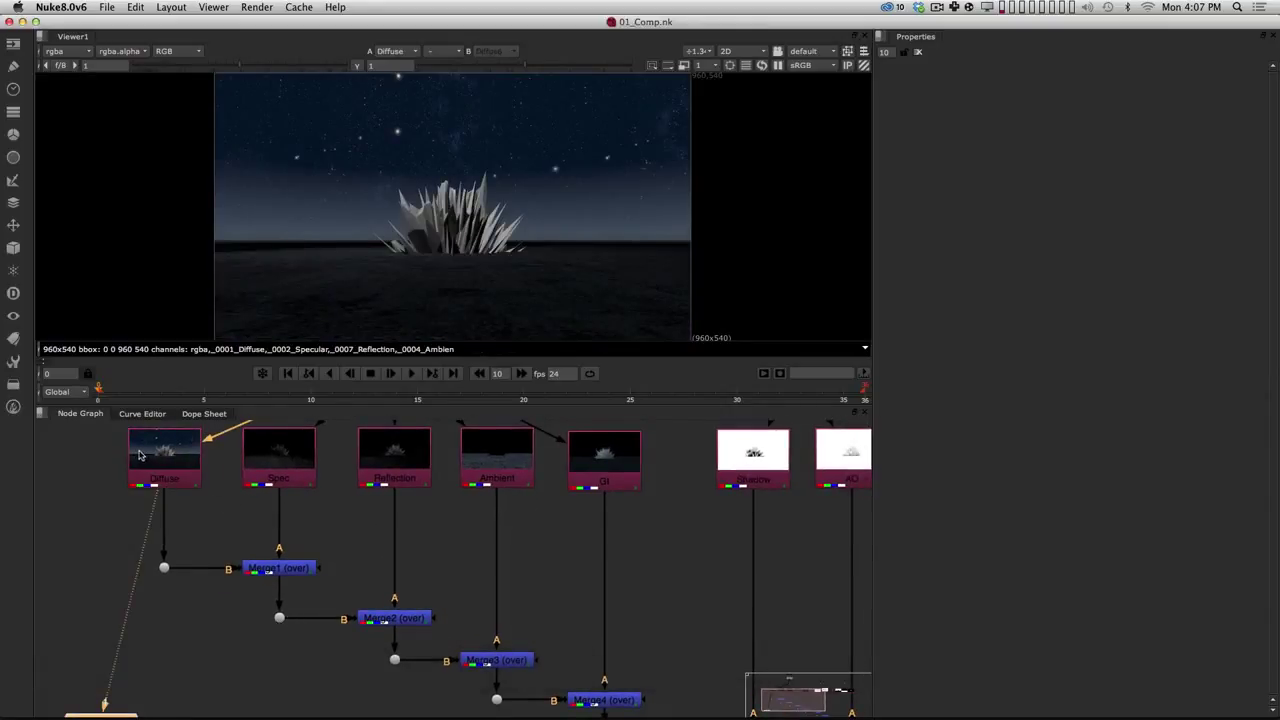
{"action": "left_click", "coordinate": [281, 453]}
{"action": "left_click", "coordinate": [297, 570]}
{"action": "key", "text": "1"}
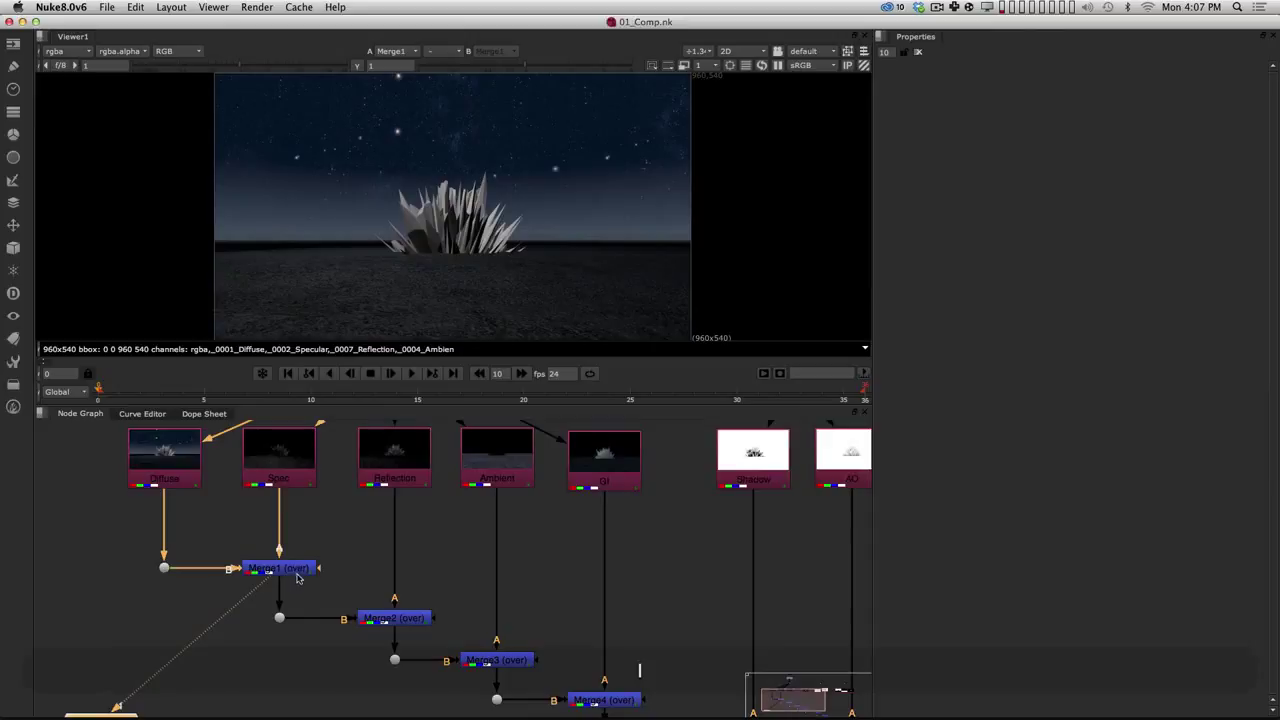
Step: View the Merge2, Merge3 and Merge4 results in turn to follow the Reflection, Ambient and GI passes being added
{"action": "left_click_drag", "start_coordinate": [314, 594], "coordinate": [266, 552], "text": "alt"}
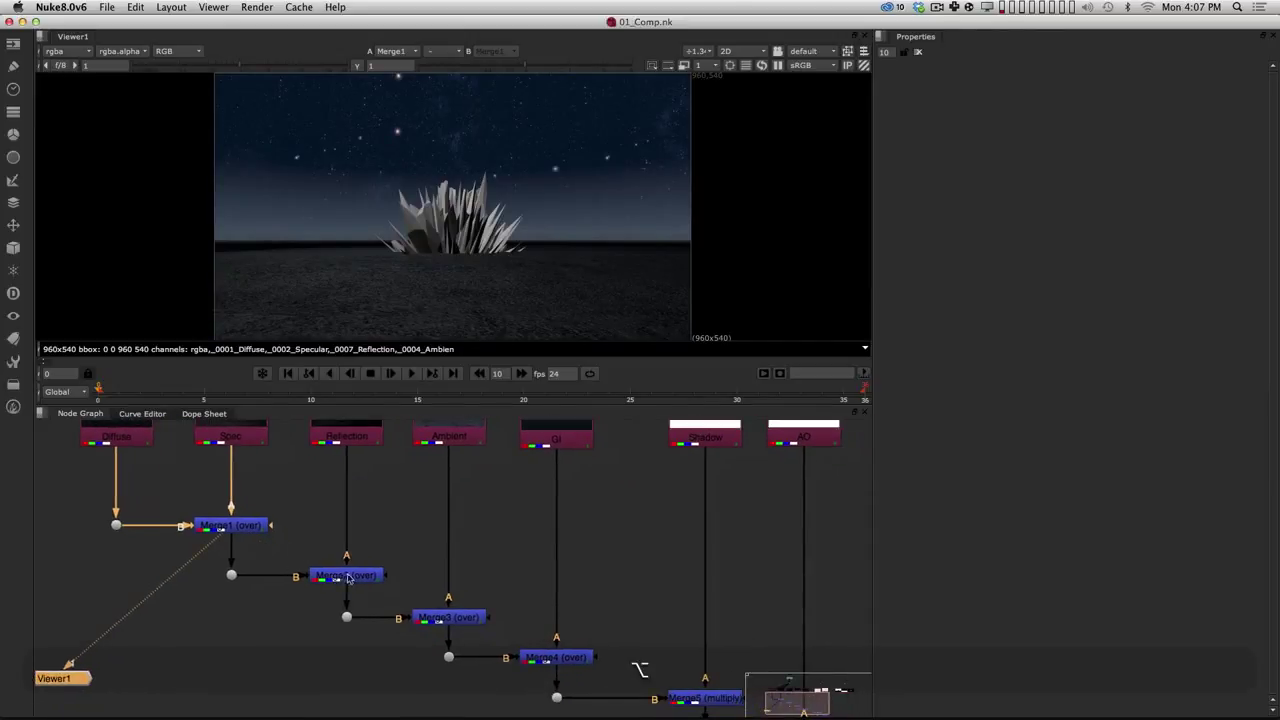
{"action": "left_click", "coordinate": [349, 580]}
{"action": "key", "text": "1"}
{"action": "left_click", "coordinate": [450, 617]}
{"action": "key", "text": "1"}
{"action": "left_click_drag", "start_coordinate": [567, 642], "coordinate": [444, 549], "text": "alt"}
{"action": "left_click", "coordinate": [489, 615]}
{"action": "key", "text": "1"}
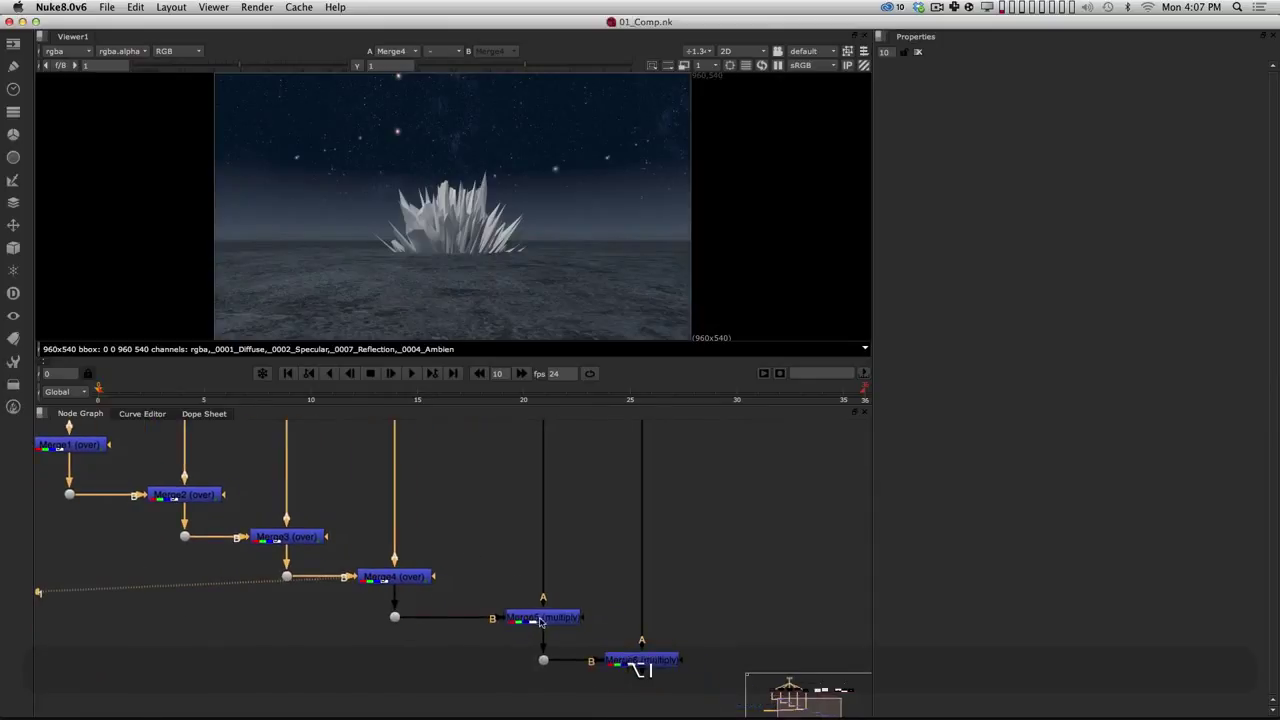
Step: View the Merge5 and Merge6 results that multiply the Shadow and AO passes over the composite
{"action": "left_click", "coordinate": [540, 618]}
{"action": "key", "text": "1"}
{"action": "left_click_drag", "start_coordinate": [611, 609], "coordinate": [484, 583], "text": "alt"}
{"action": "left_click", "coordinate": [543, 634]}
{"action": "key", "text": "1"}
{"action": "left_click_drag", "start_coordinate": [598, 568], "coordinate": [535, 615], "text": "alt"}
{"action": "scroll", "coordinate": [535, 615], "scroll_direction": "down", "scroll_amount": 5}
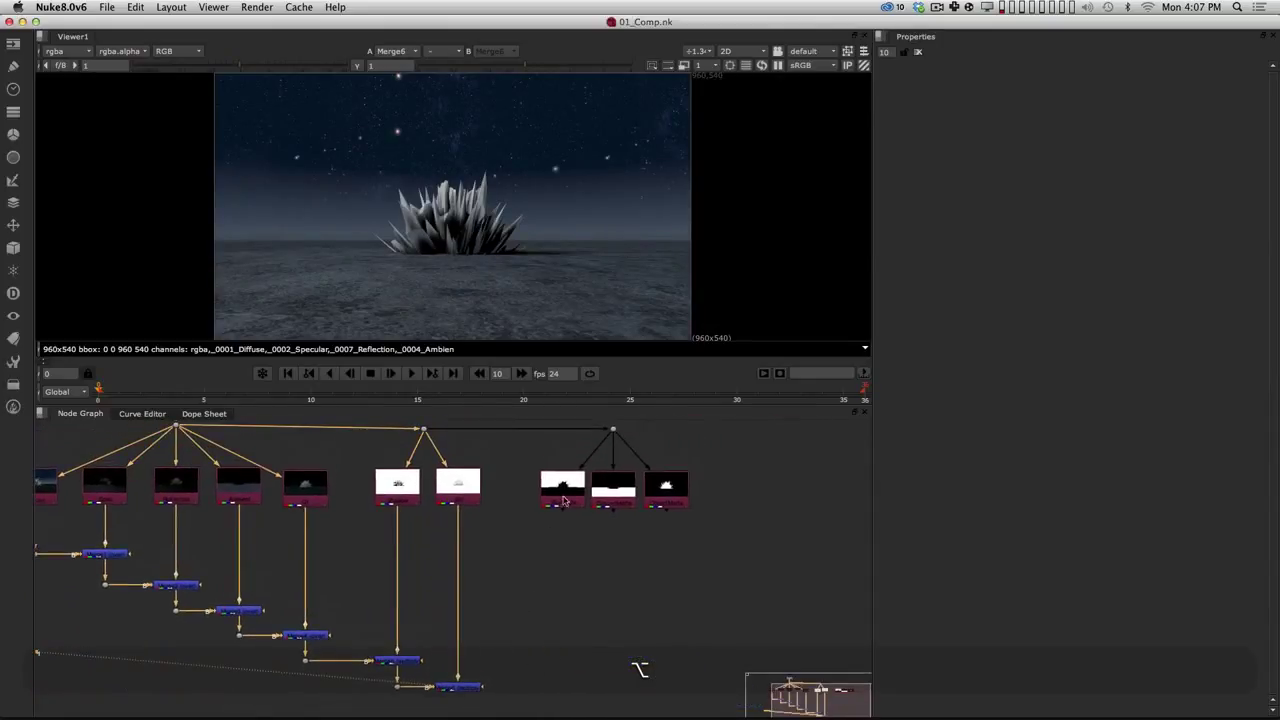
Step: Select the GroundMatte node, and display the Shadow pass on its own in the viewer
{"action": "left_click", "coordinate": [615, 492]}
{"action": "left_click_drag", "start_coordinate": [483, 606], "coordinate": [545, 577], "text": "alt"}
{"action": "scroll", "coordinate": [491, 563], "scroll_direction": "up", "scroll_amount": 3}
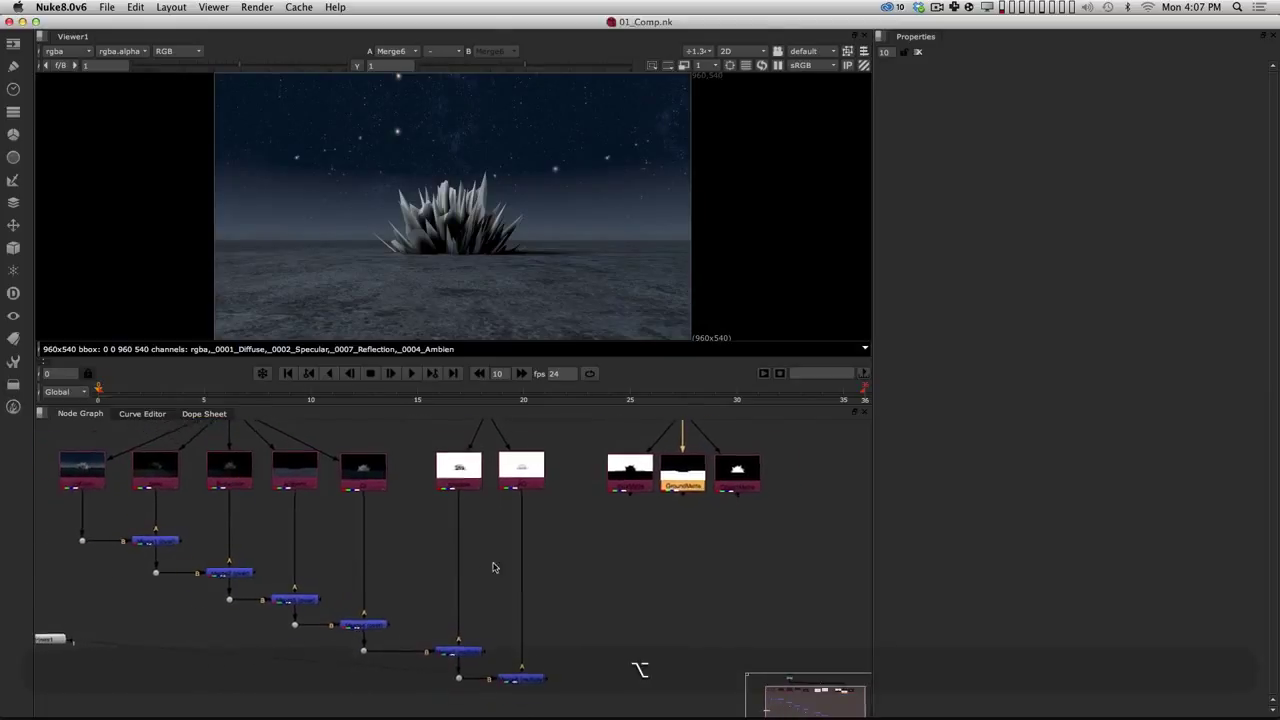
{"action": "left_click", "coordinate": [460, 474]}
{"action": "key", "text": "1"}
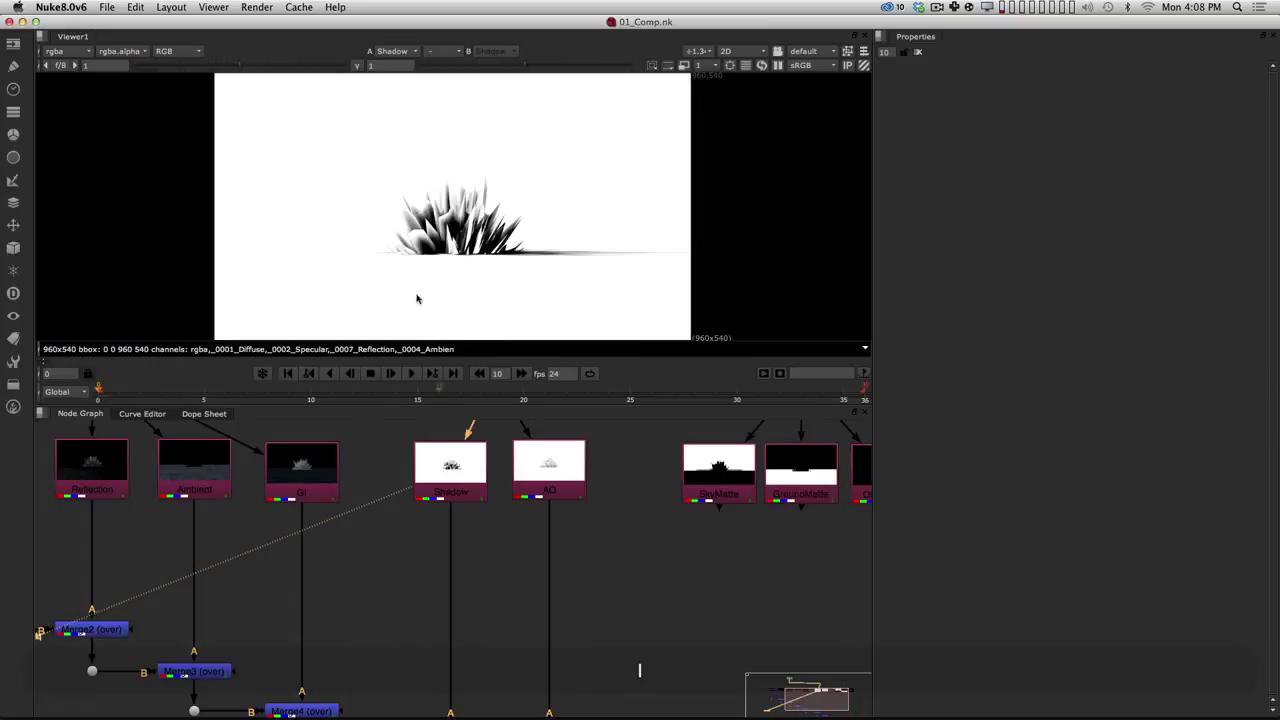
{"action": "left_click_drag", "start_coordinate": [478, 589], "coordinate": [472, 531], "text": "alt"}
{"action": "scroll", "coordinate": [433, 562], "scroll_direction": "down", "scroll_amount": 2}
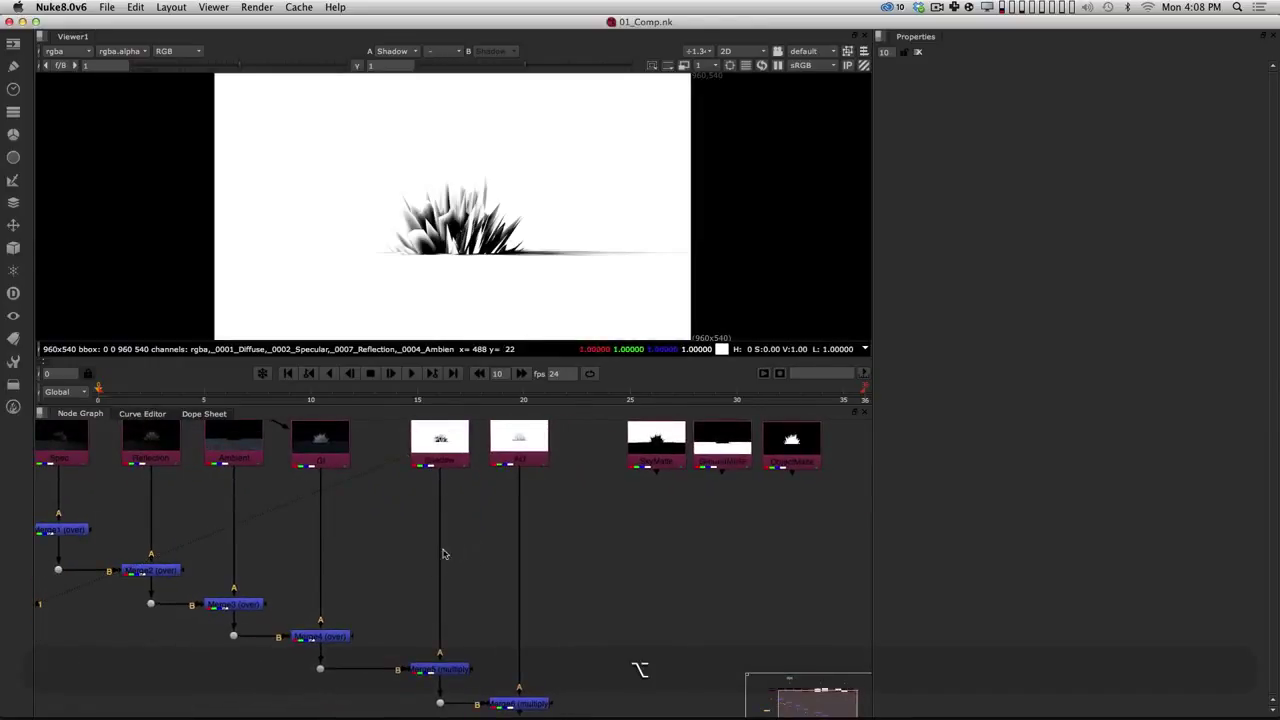
Step: Add an unconnected Grade node and place it in the empty area below the matte passes
{"action": "key", "text": "Tab"}
{"action": "type", "text": "Grade"}
{"action": "key", "text": "Down"}
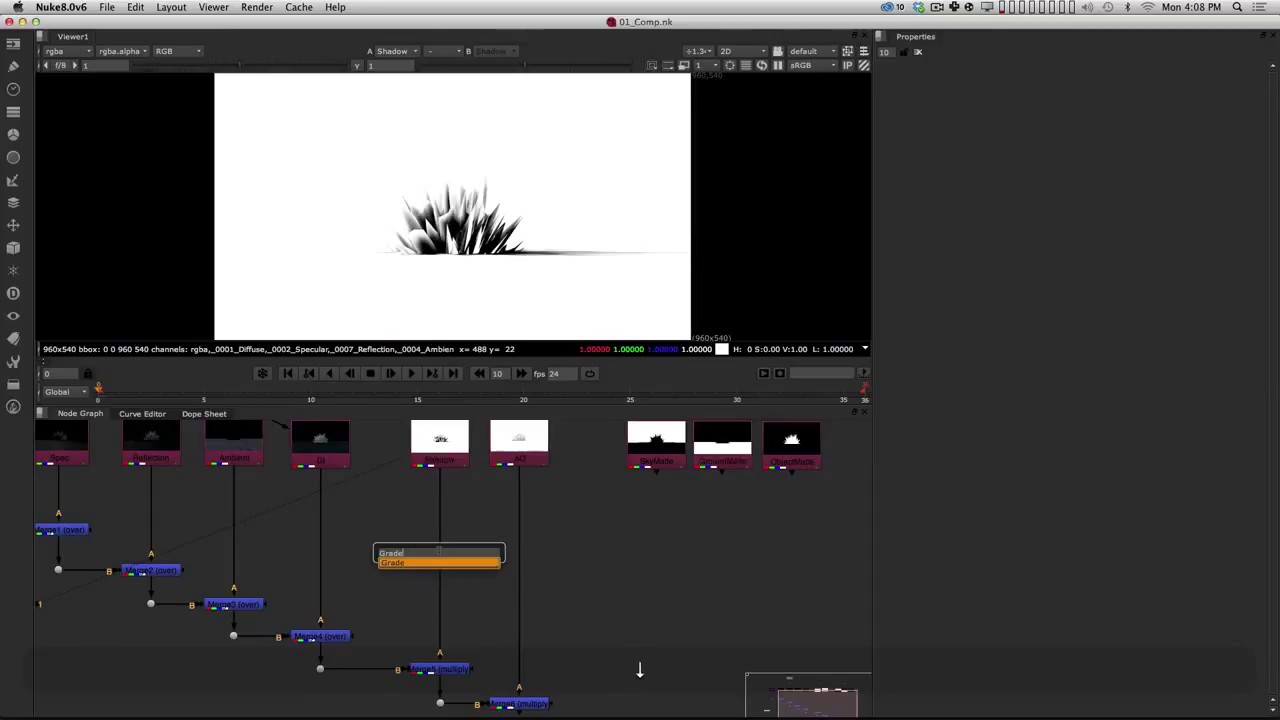
{"action": "key", "text": "Return"}
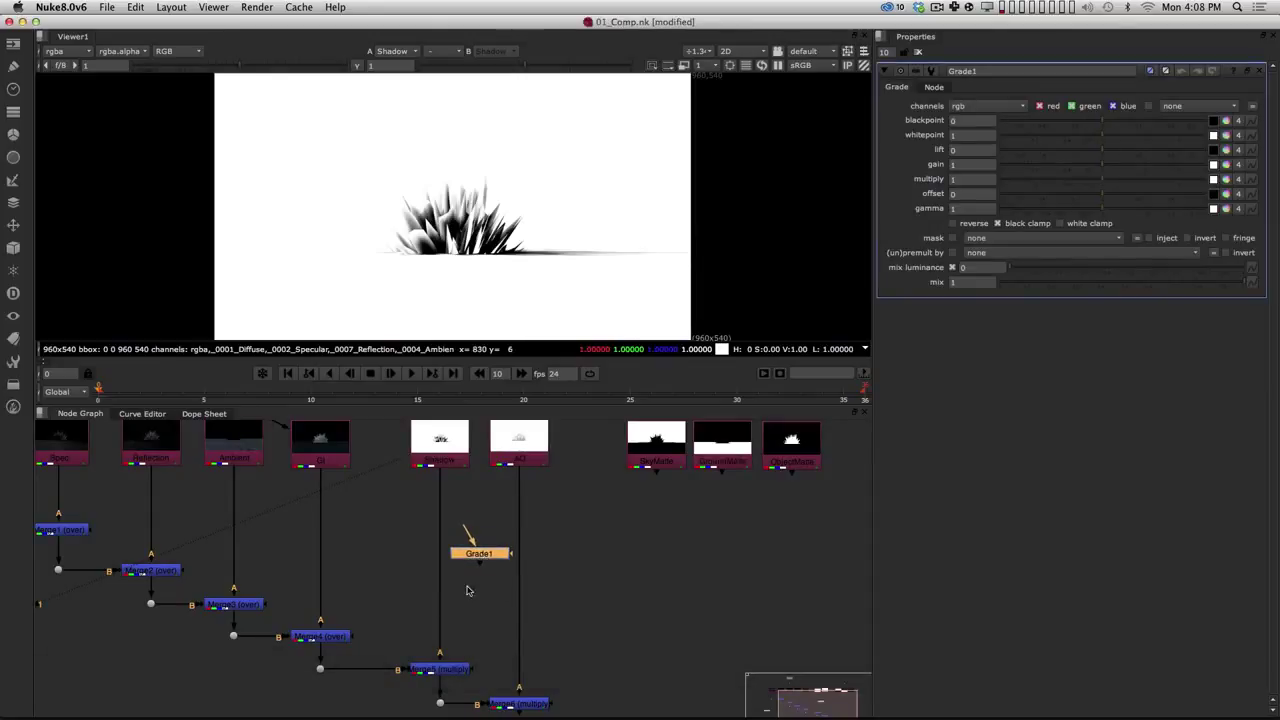
{"action": "left_click_drag", "start_coordinate": [485, 554], "coordinate": [627, 562]}
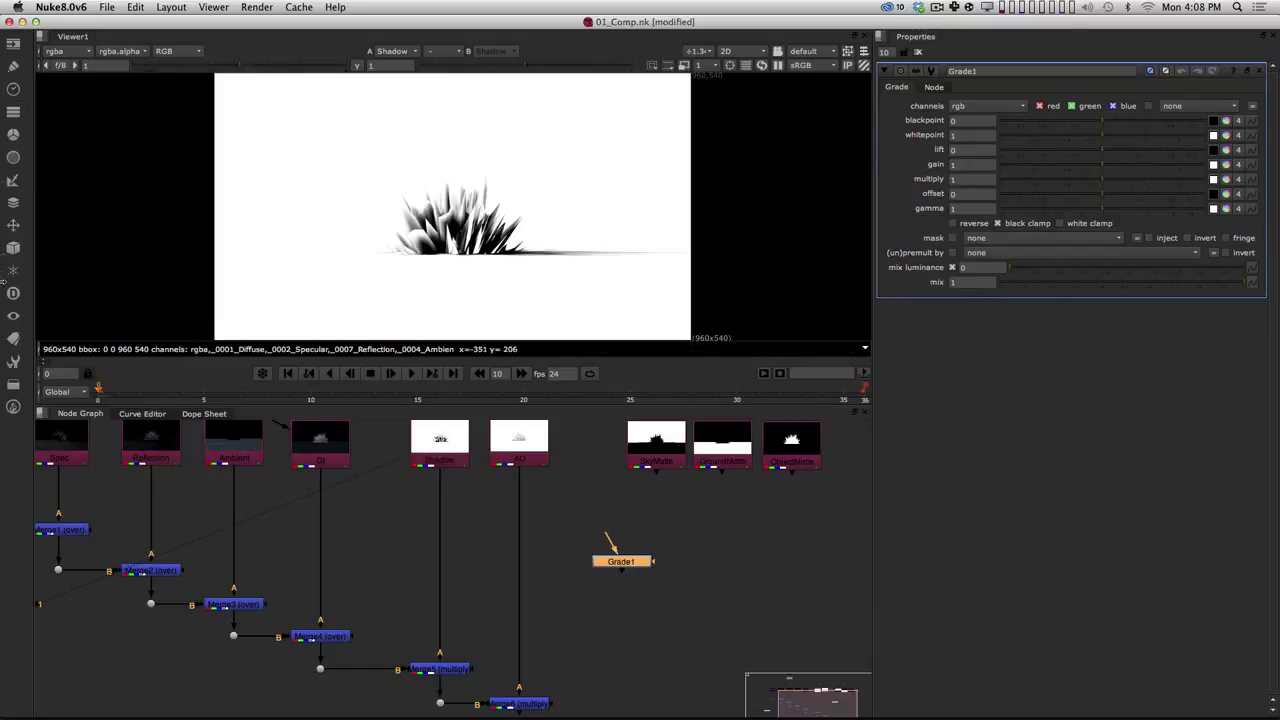
{"action": "left_click", "coordinate": [14, 158]}
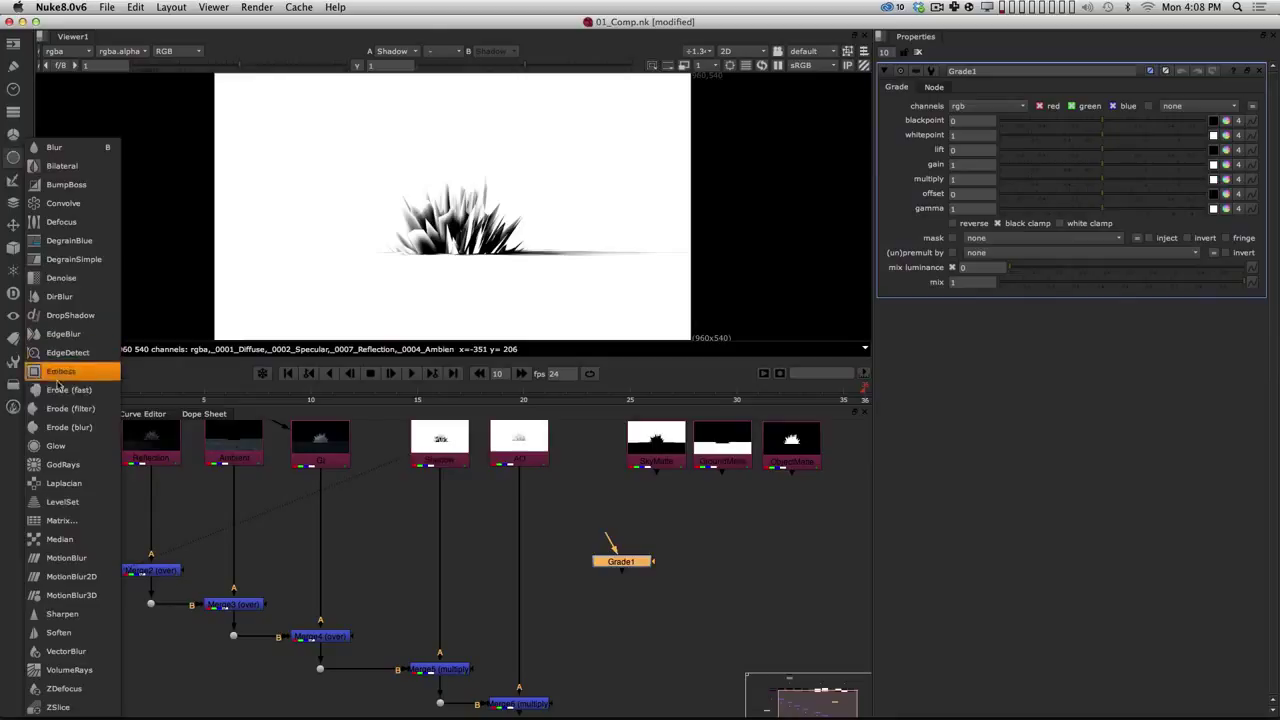
{"action": "left_click", "coordinate": [645, 541]}
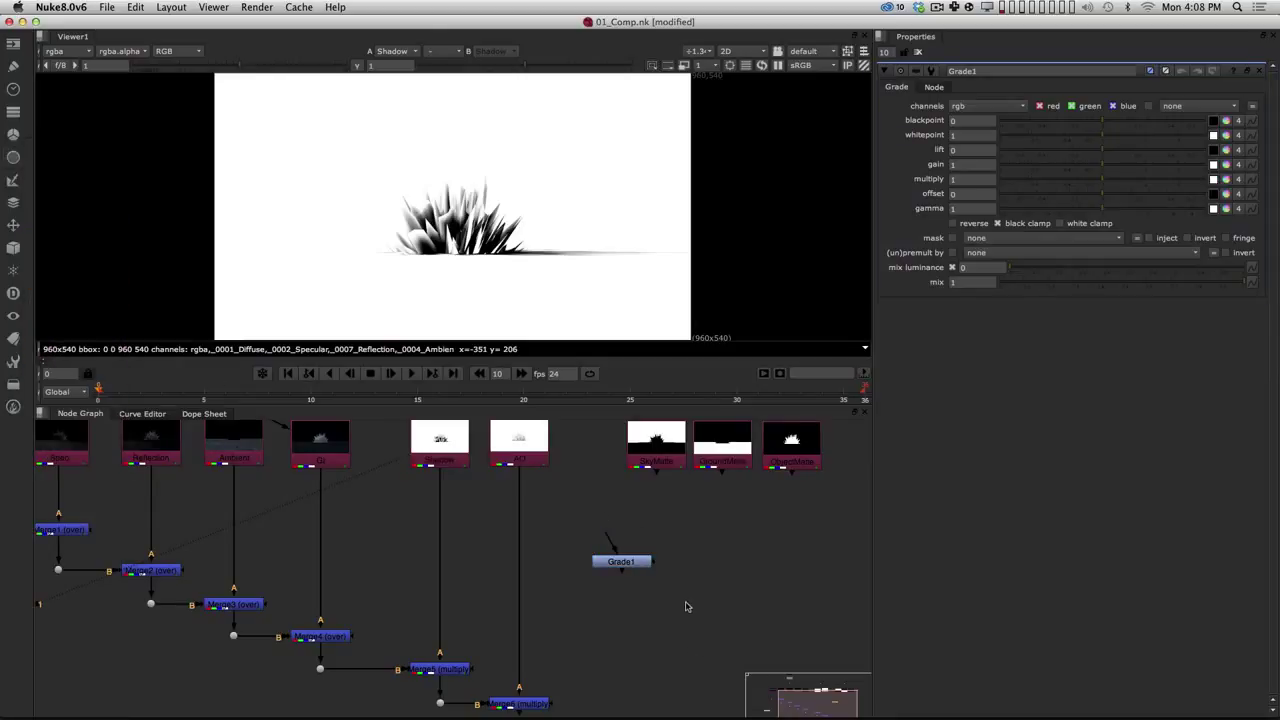
{"action": "key", "text": "Tab"}
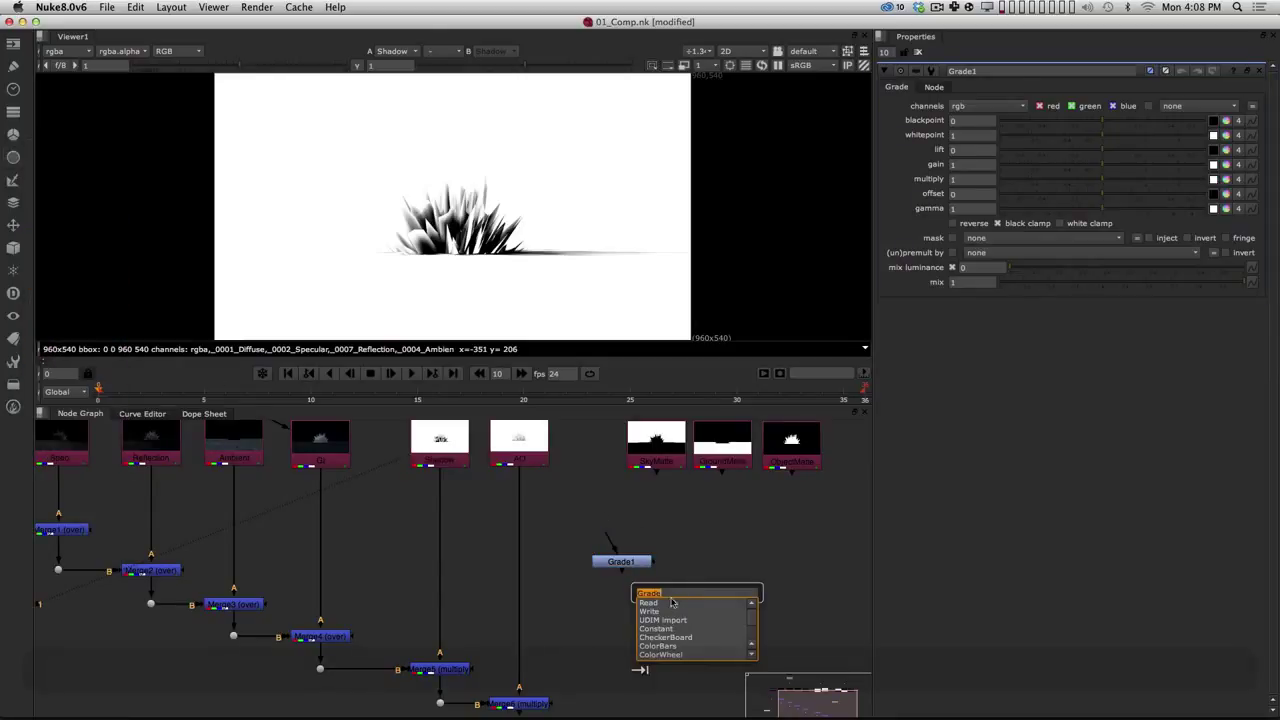
{"action": "left_click", "coordinate": [680, 565]}
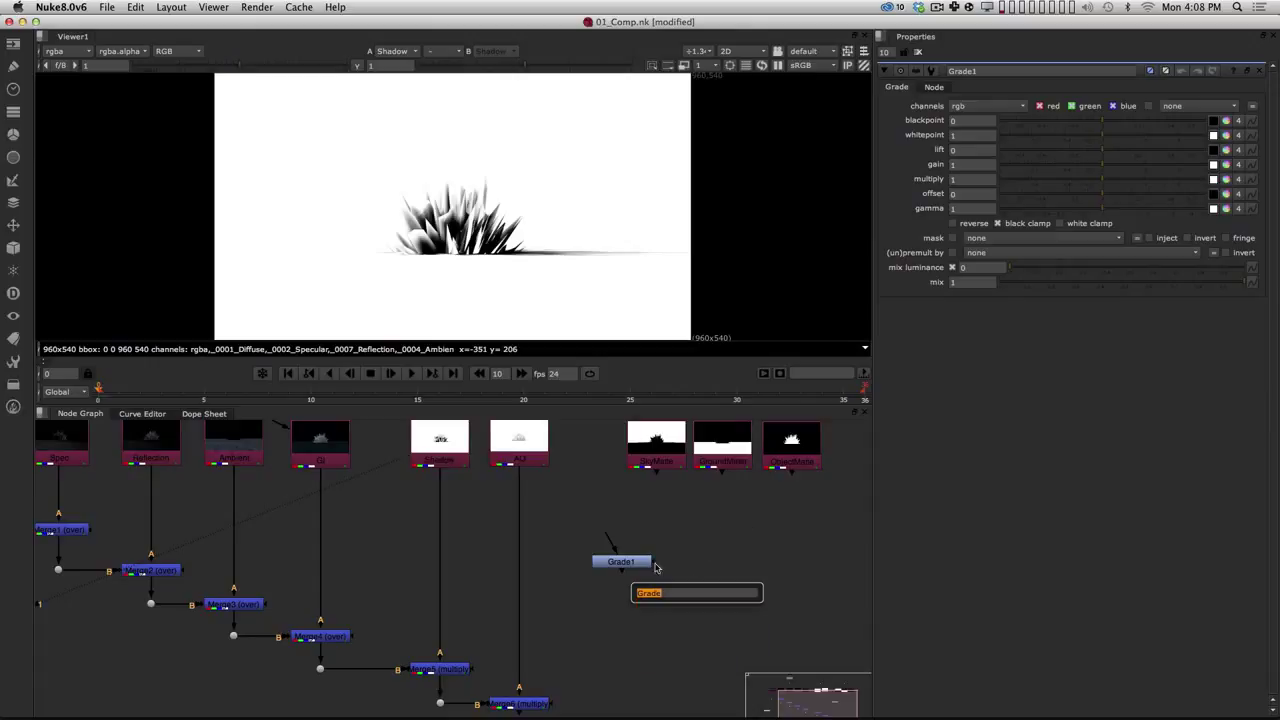
Step: Insert the Grade node into the connection between the Shadow pass and Merge5, about midway along it
{"action": "left_click_drag", "start_coordinate": [618, 561], "coordinate": [463, 538]}
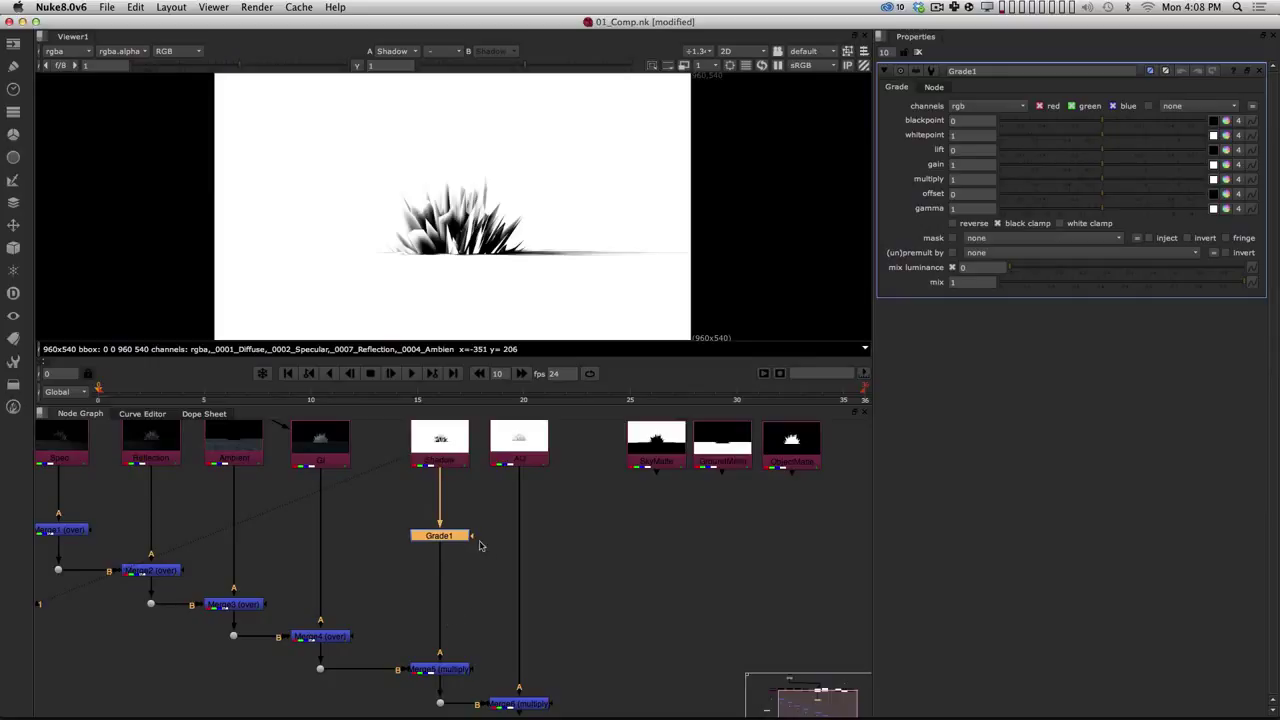
{"action": "left_click_drag", "start_coordinate": [449, 540], "coordinate": [453, 556]}
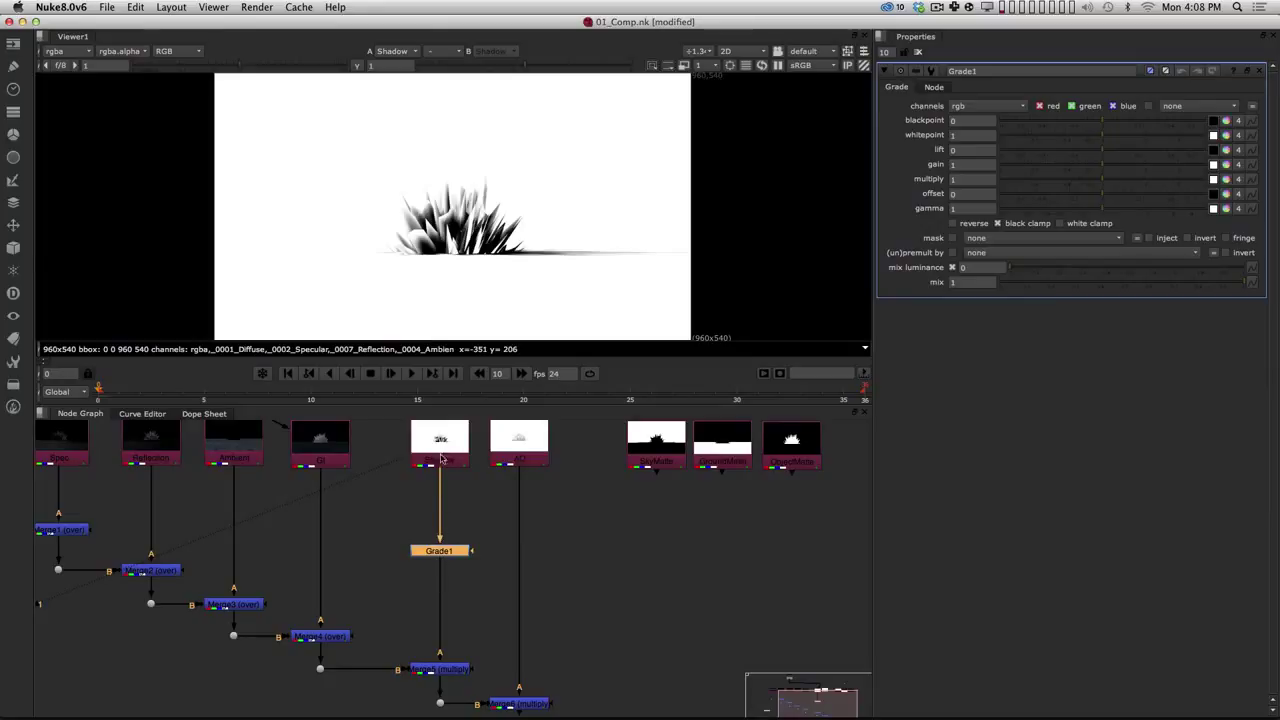
{"action": "left_click", "coordinate": [441, 668]}
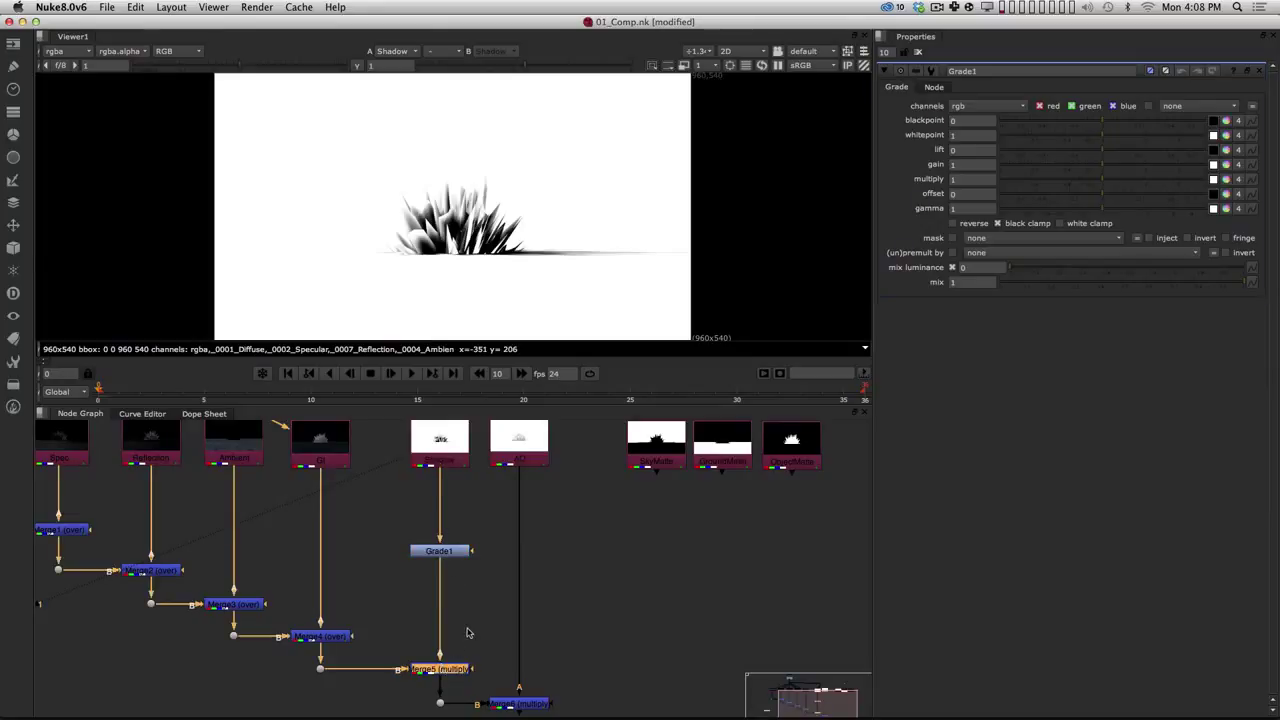
{"action": "left_click", "coordinate": [467, 632]}
{"action": "left_click", "coordinate": [445, 550]}
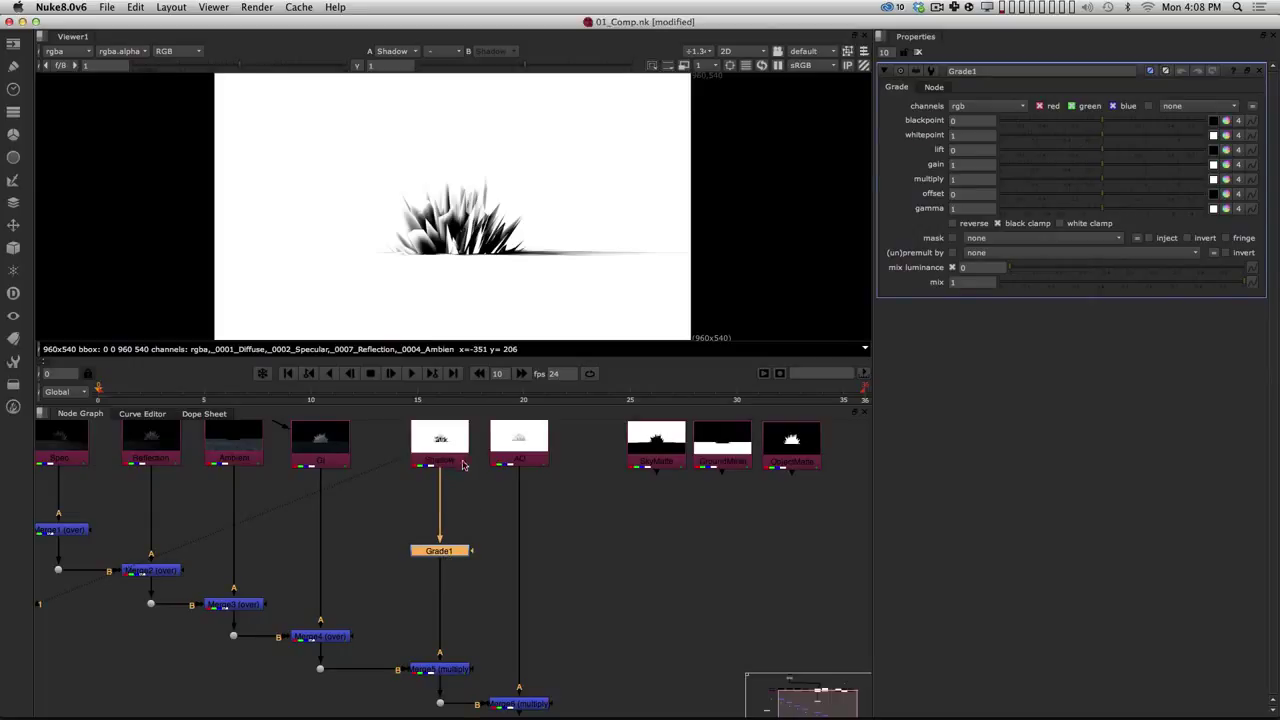
{"action": "left_click", "coordinate": [455, 523]}
Step: Display the Grade1 output in the viewer and move the Viewer1 node close to Grade1
{"action": "left_click", "coordinate": [441, 551]}
{"action": "key", "text": "1"}
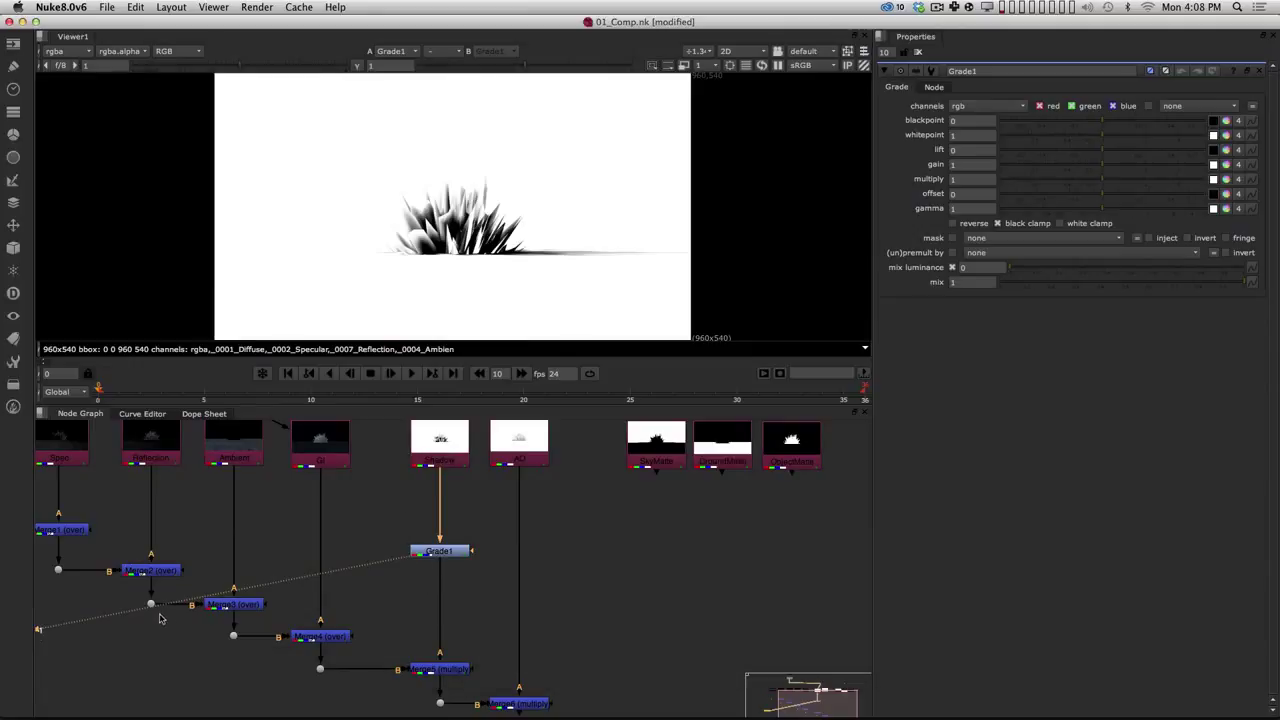
{"action": "middle_click_drag", "start_coordinate": [397, 574], "coordinate": [327, 592], "text": "alt"}
{"action": "left_click_drag", "start_coordinate": [148, 616], "coordinate": [409, 579]}
{"action": "middle_click_drag", "start_coordinate": [400, 587], "coordinate": [434, 571], "text": "alt"}
{"action": "left_click_drag", "start_coordinate": [434, 571], "coordinate": [418, 592], "text": "alt"}
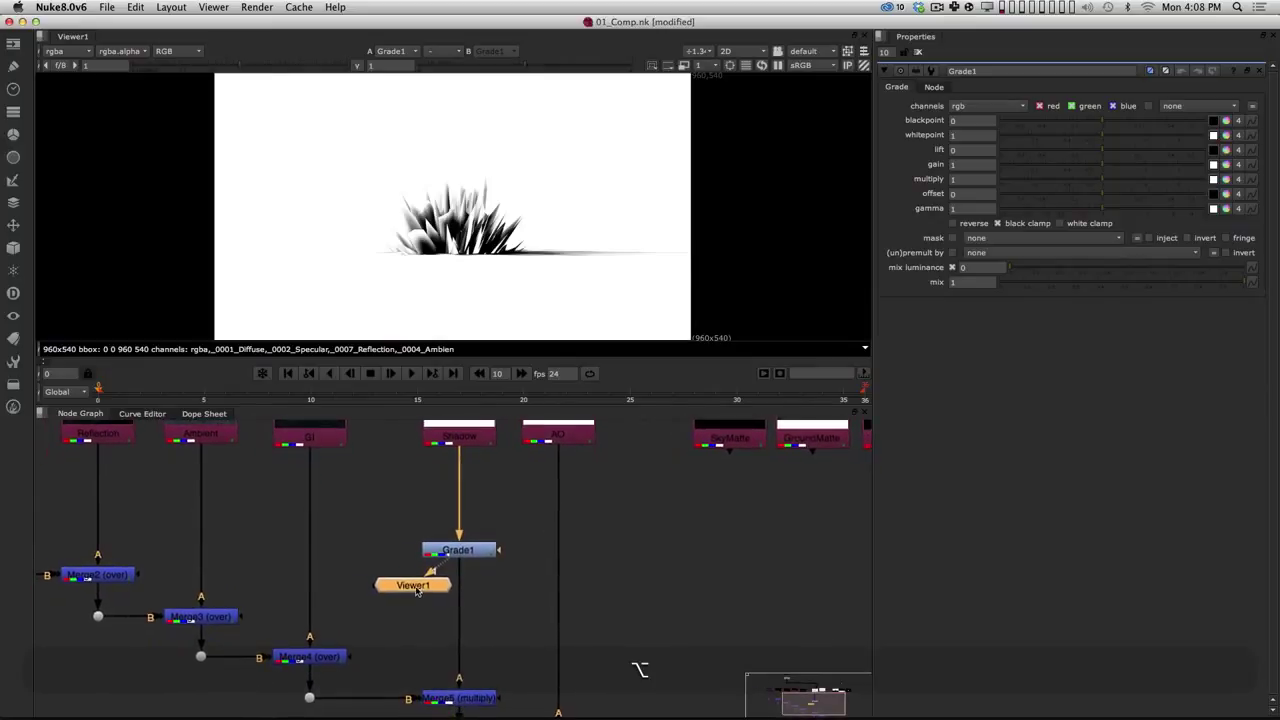
{"action": "middle_click_drag", "start_coordinate": [418, 598], "coordinate": [400, 605], "text": "alt"}
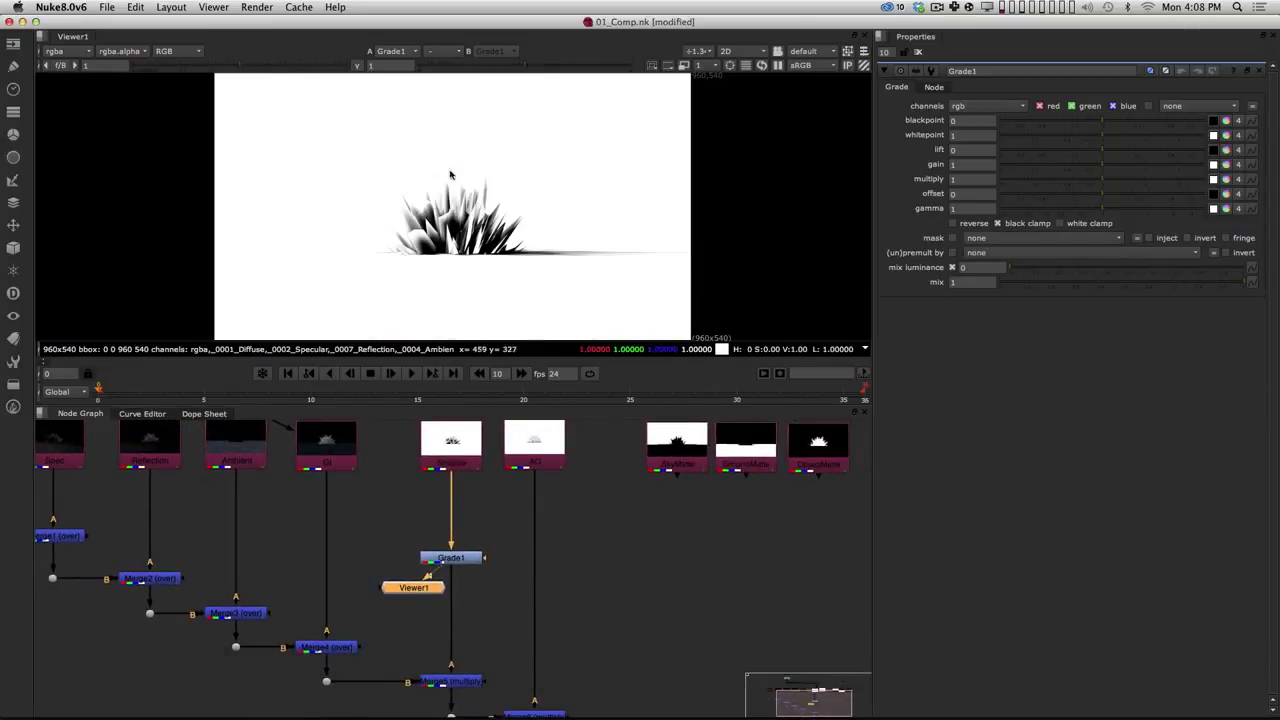
{"action": "left_click_drag", "start_coordinate": [418, 595], "coordinate": [396, 611]}
Step: Raise the overall lift of the Grade1 node to 0.018
{"action": "left_click", "coordinate": [450, 557]}
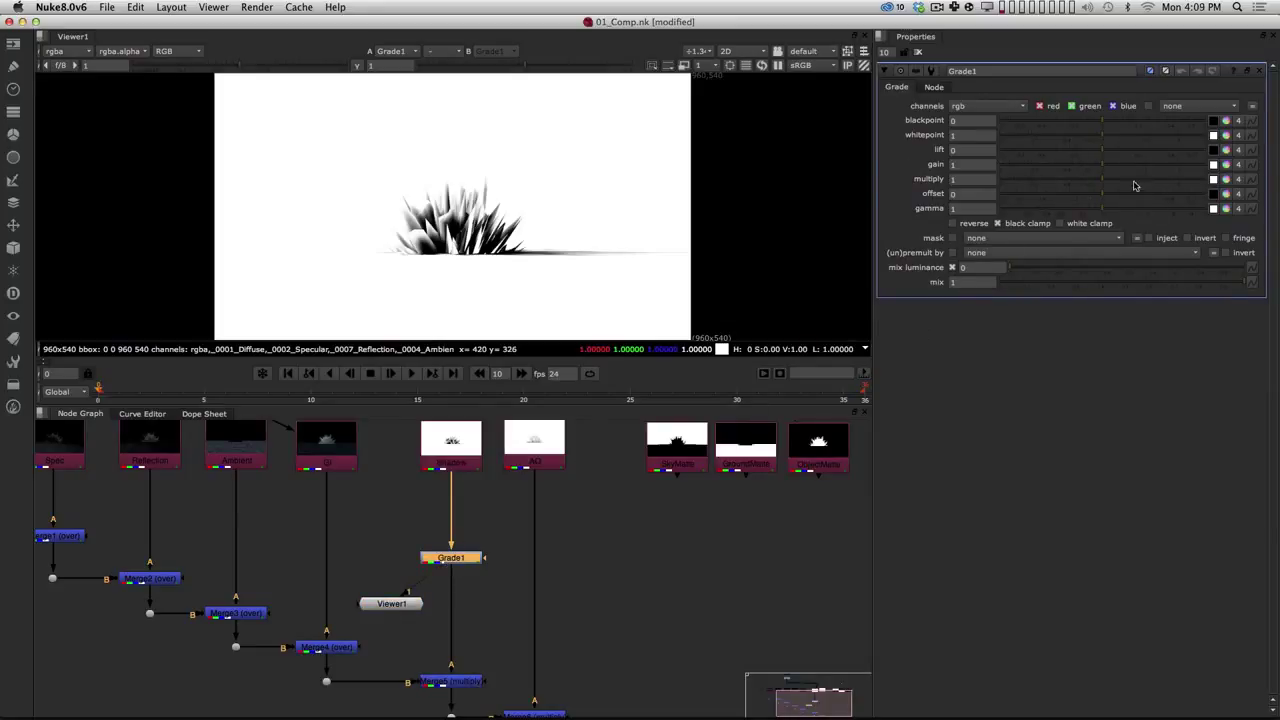
{"action": "left_click", "coordinate": [1226, 150]}
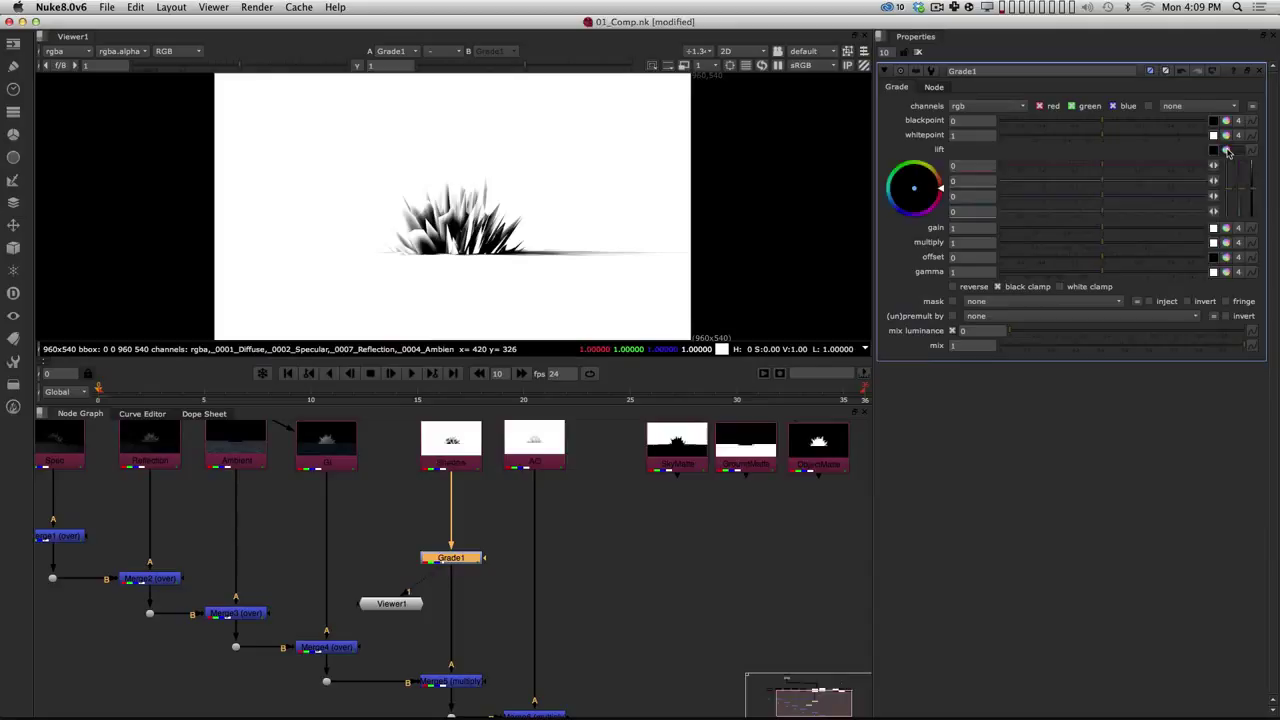
{"action": "left_click", "coordinate": [1227, 150]}
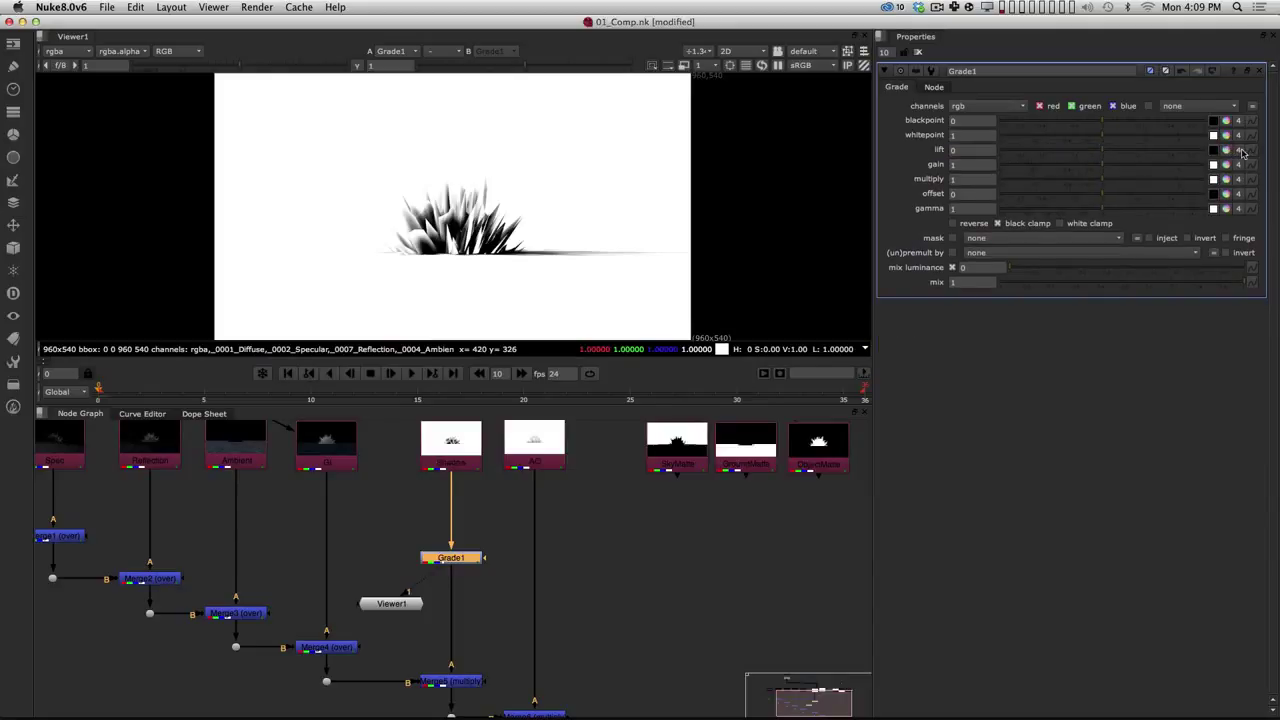
{"action": "left_click_drag", "start_coordinate": [1135, 152], "coordinate": [1115, 154]}
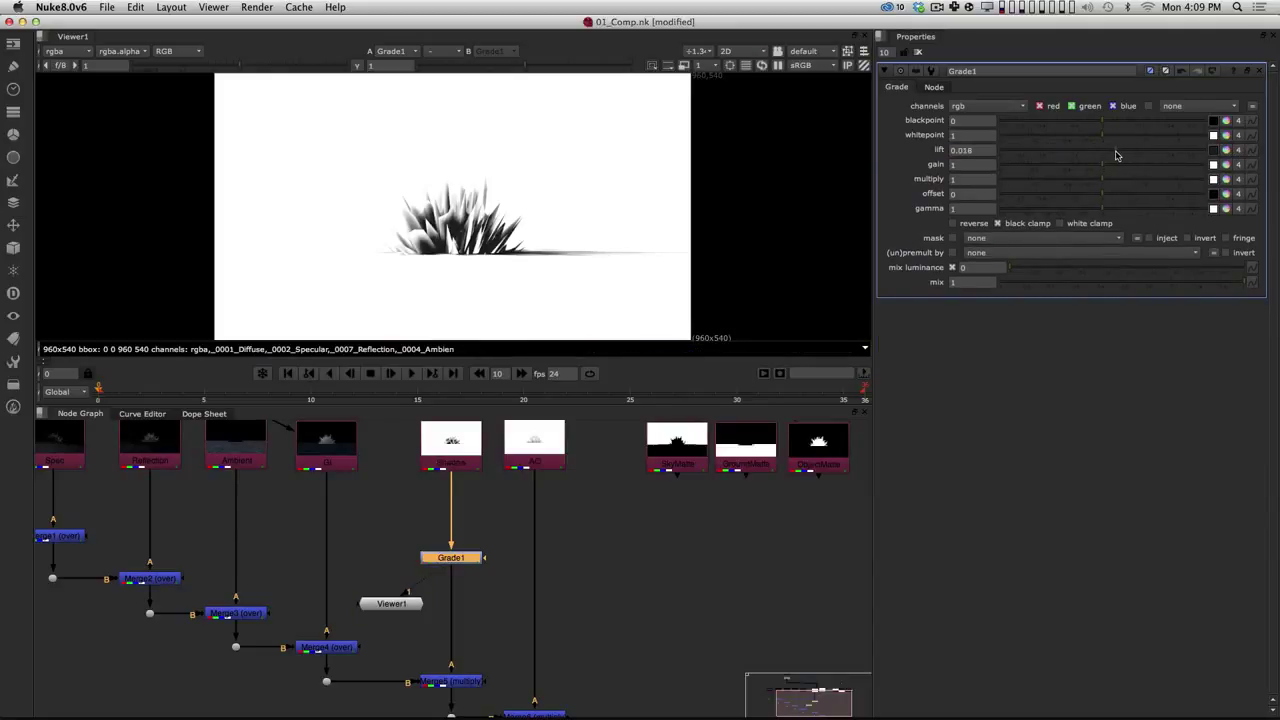
Step: Tint the Shadow pass's dark areas blue by setting Grade1's lift to red 0.012, green 0.025, blue 0.065 and alpha 0.025
{"action": "left_click", "coordinate": [1226, 151]}
{"action": "left_click_drag", "start_coordinate": [912, 187], "coordinate": [803, 465]}
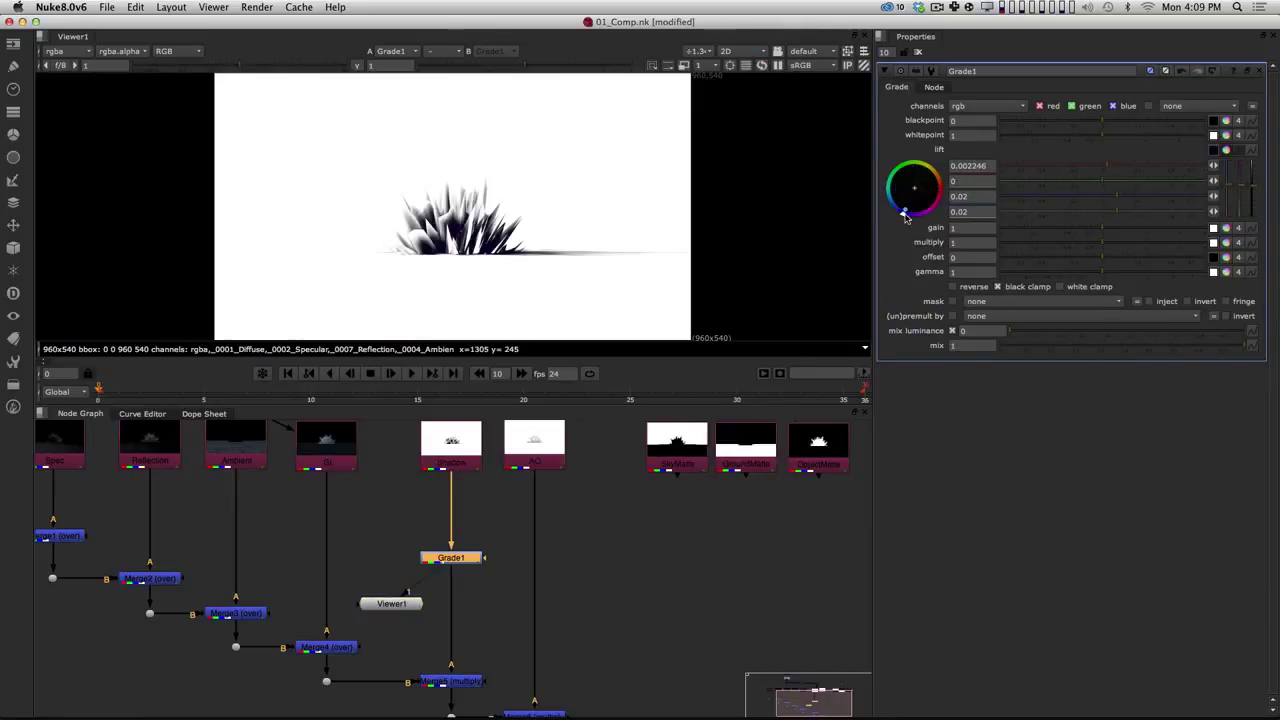
{"action": "left_click_drag", "start_coordinate": [913, 199], "coordinate": [918, 196]}
{"action": "mouse_move", "coordinate": [1118, 213]}
{"action": "left_mouse_down"}
{"action": "mouse_move", "coordinate": [1167, 206]}
{"action": "mouse_move", "coordinate": [1138, 198]}
{"action": "left_mouse_up"}
{"action": "mouse_move", "coordinate": [1122, 184]}
{"action": "left_mouse_down"}
{"action": "mouse_move", "coordinate": [1118, 167]}
{"action": "mouse_move", "coordinate": [1130, 168]}
{"action": "mouse_move", "coordinate": [1146, 198]}
{"action": "mouse_move", "coordinate": [1117, 214]}
{"action": "mouse_move", "coordinate": [1126, 194]}
{"action": "mouse_move", "coordinate": [1106, 169]}
{"action": "mouse_move", "coordinate": [1117, 170]}
{"action": "left_mouse_up"}
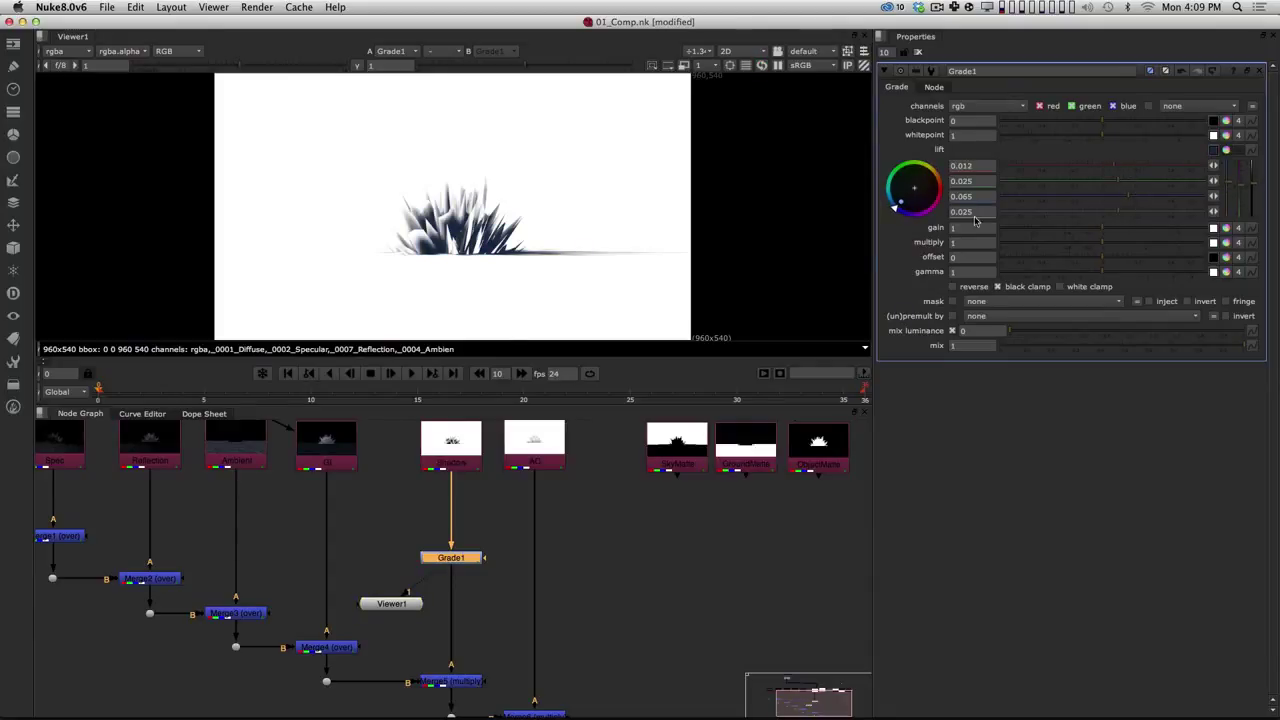
{"action": "left_click", "coordinate": [630, 562]}
{"action": "left_click_drag", "start_coordinate": [477, 590], "coordinate": [469, 552], "text": "alt"}
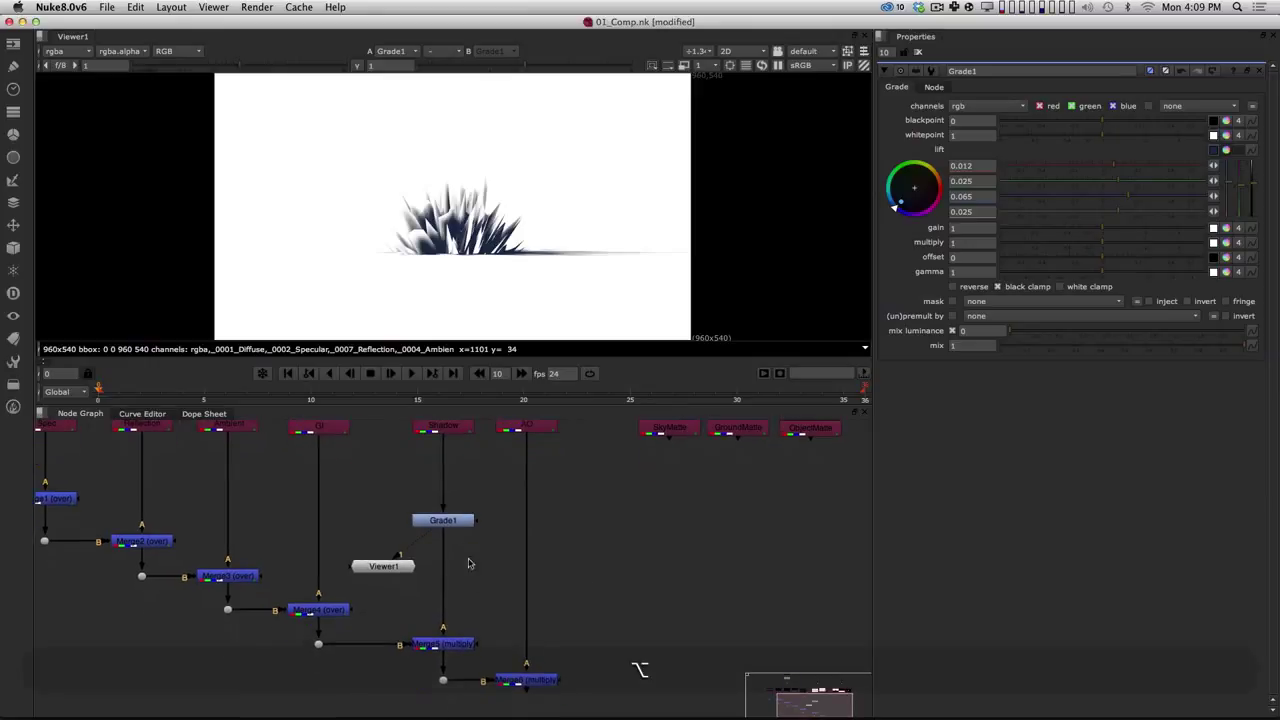
Step: Display the Merge5 composite in the viewer and keep Grade1's settings open above the collapsed Merge5 settings
{"action": "left_click", "coordinate": [451, 641]}
{"action": "key", "text": "1"}
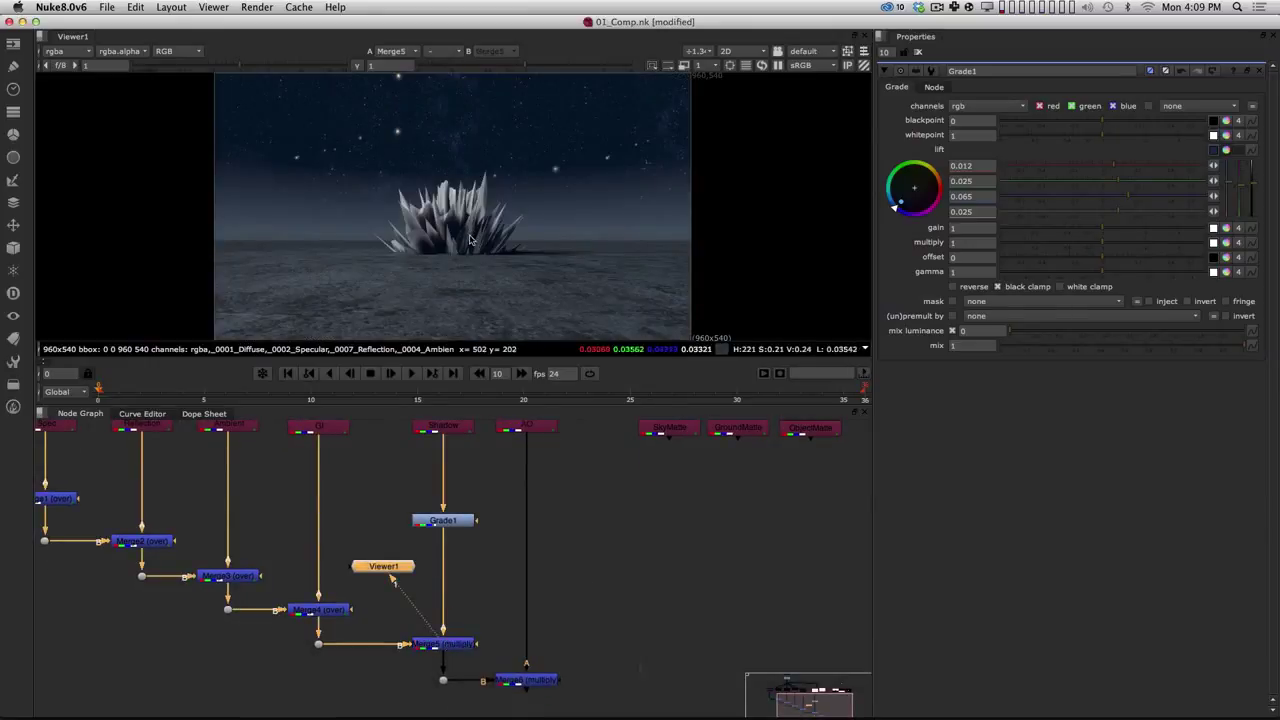
{"action": "double_click", "coordinate": [446, 645]}
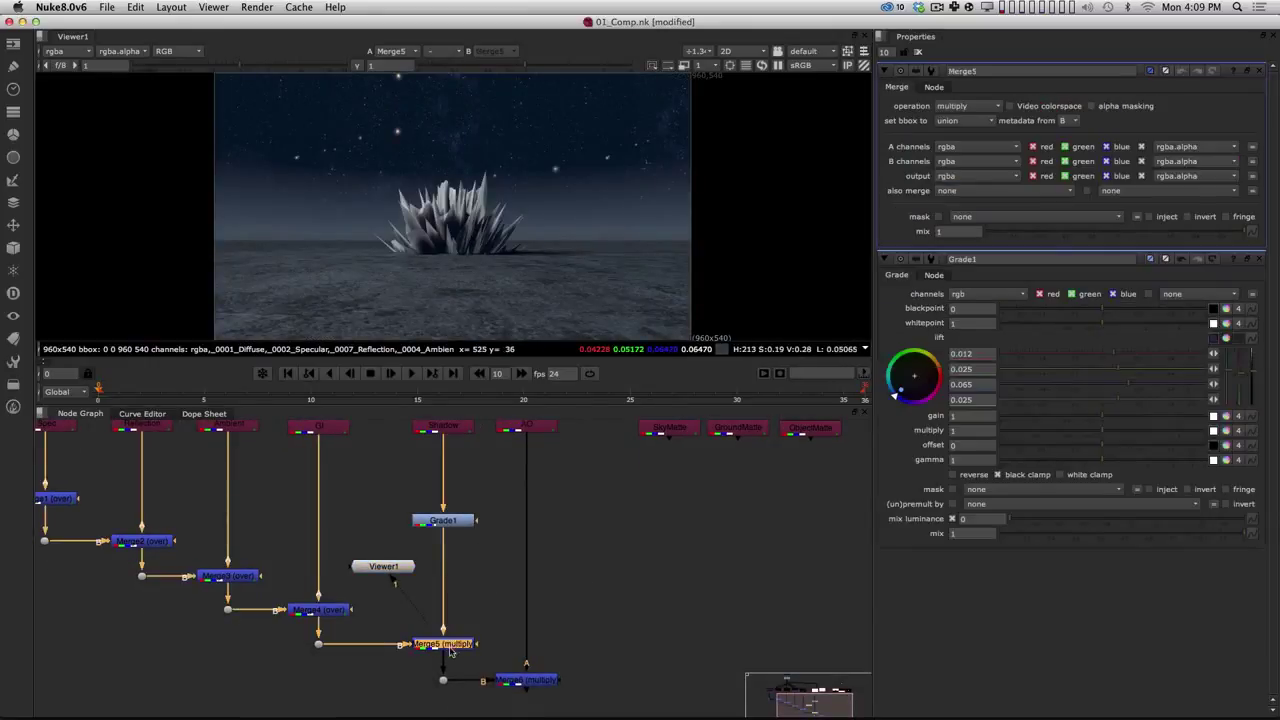
{"action": "key", "text": "1"}
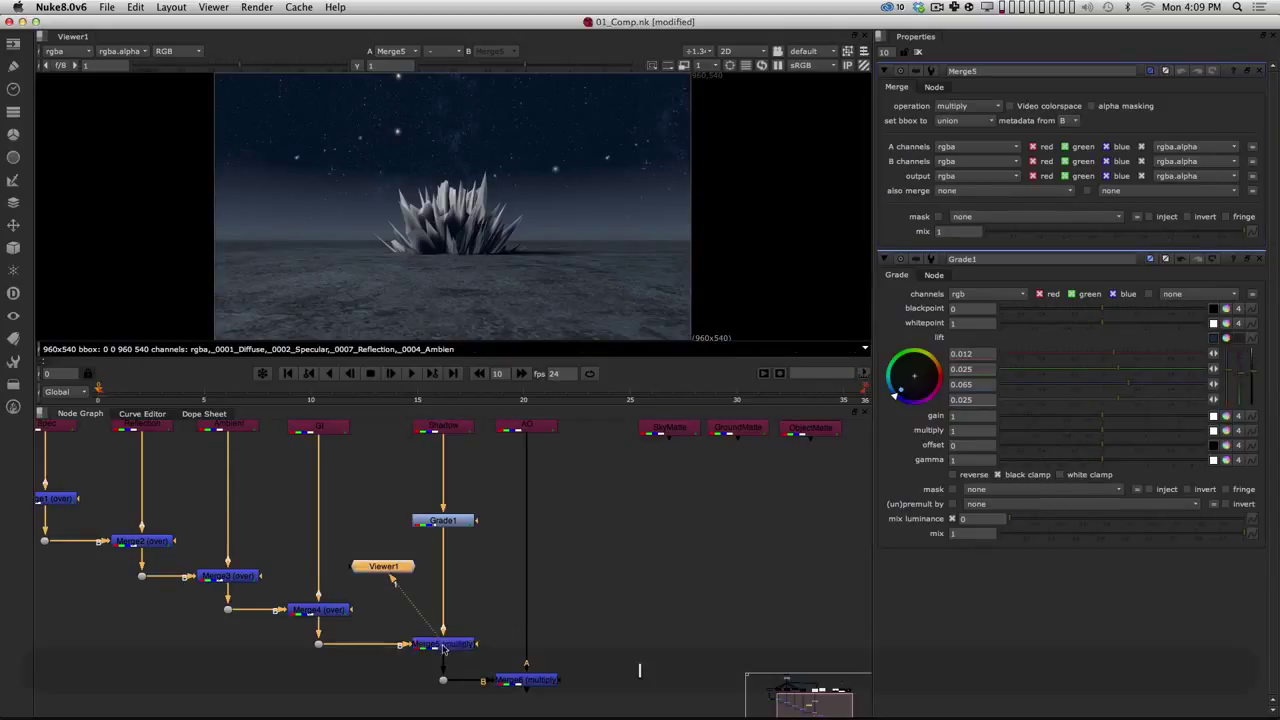
{"action": "double_click", "coordinate": [456, 524]}
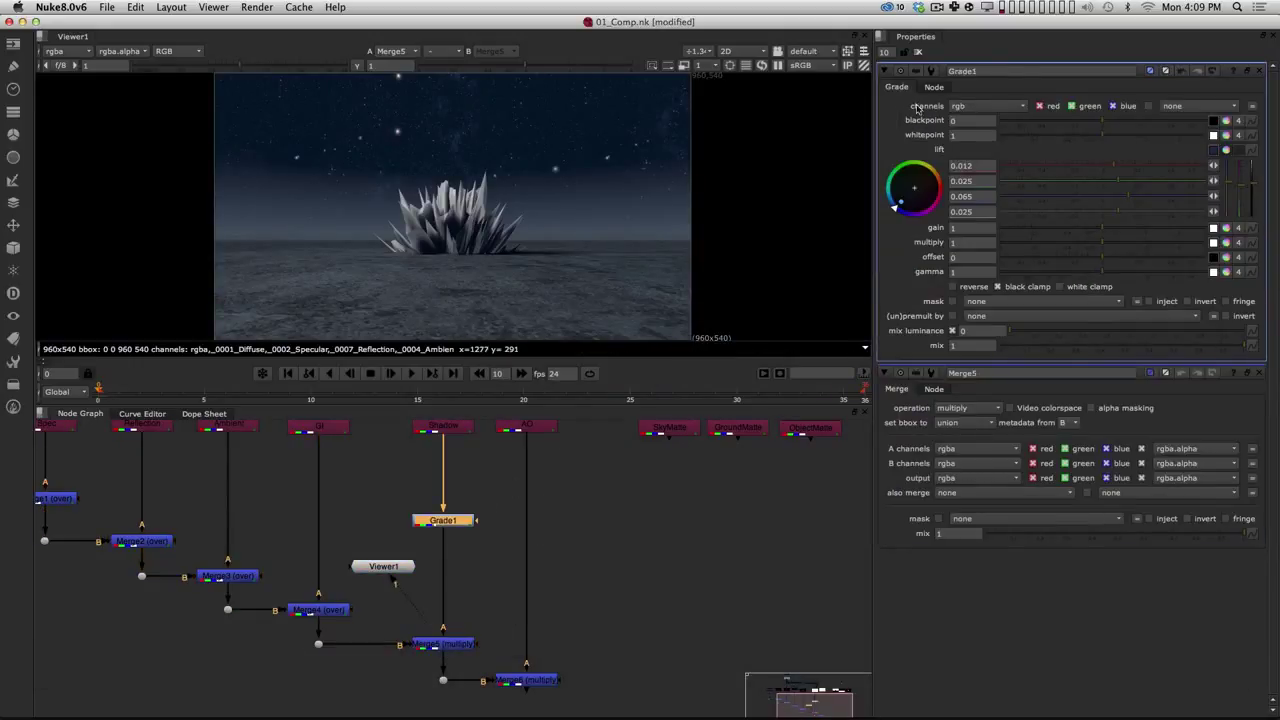
{"action": "left_click", "coordinate": [885, 374]}
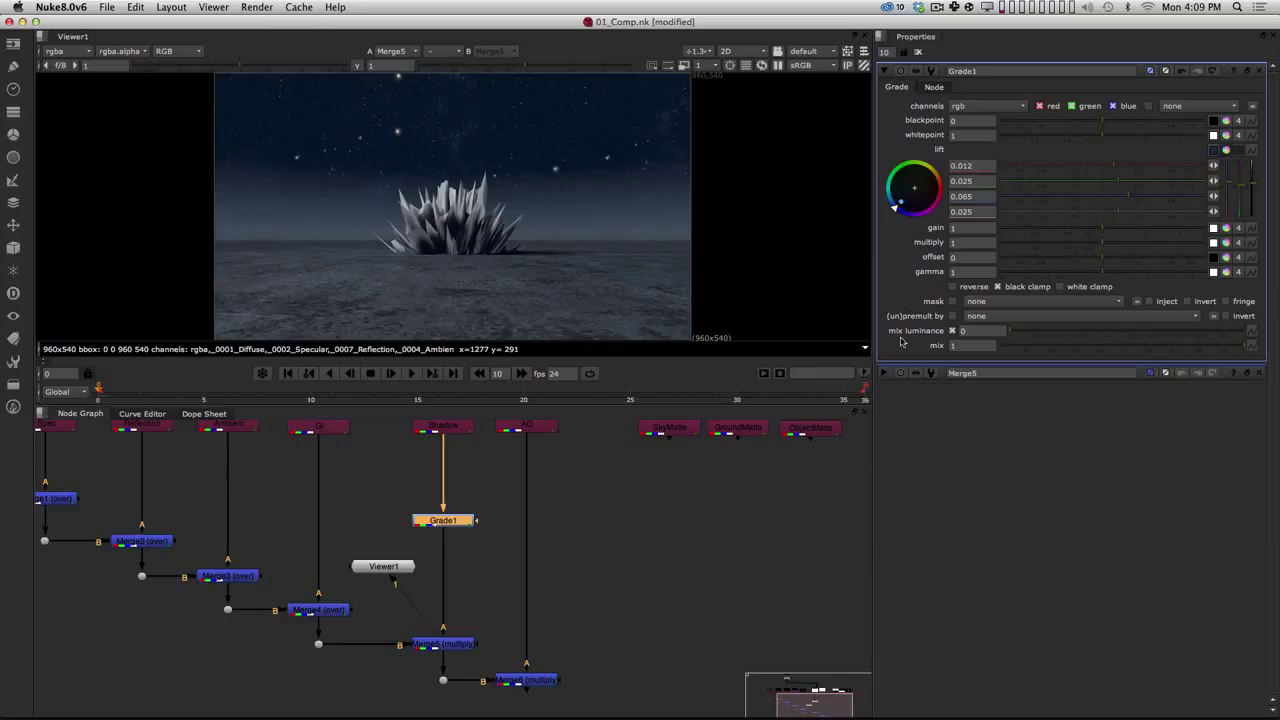
Step: Raise Grade1's gamma to 1.58 and tint it blue with red 1.421035, green 1.463874 and blue 1.58
{"action": "left_click", "coordinate": [1107, 272]}
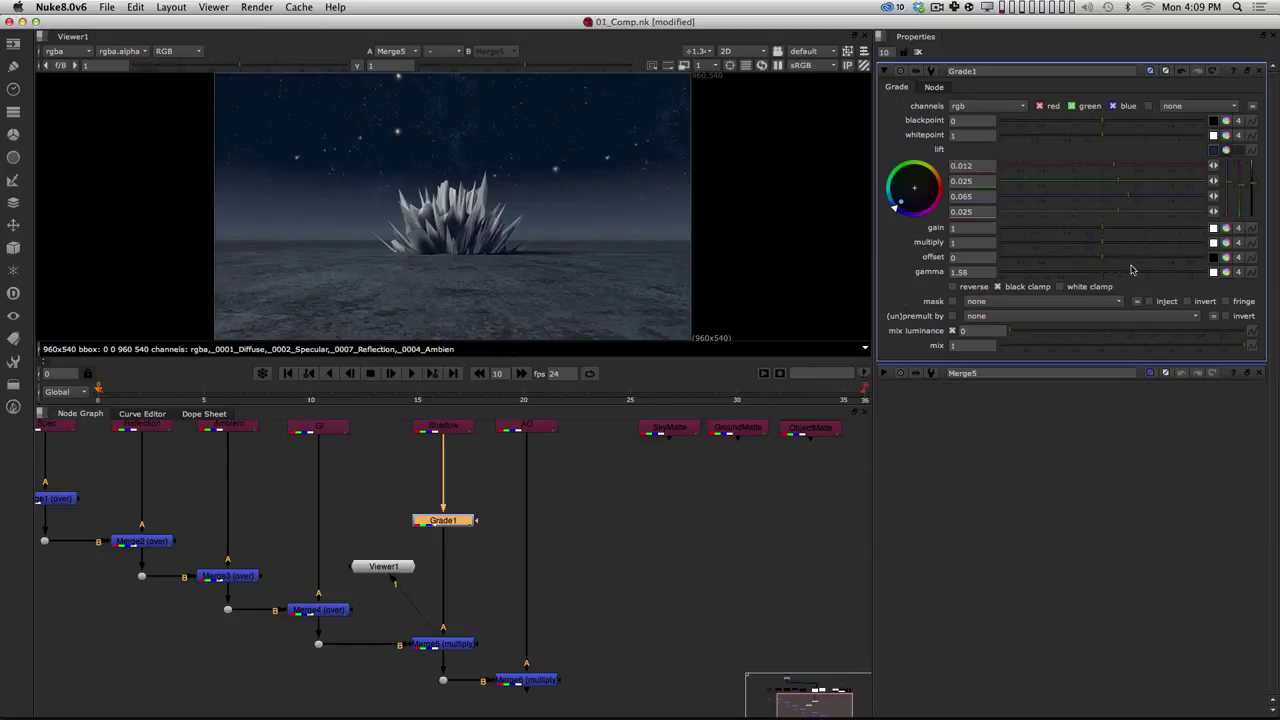
{"action": "left_click_drag", "start_coordinate": [1138, 268], "coordinate": [1135, 268]}
{"action": "left_click", "coordinate": [1228, 274]}
{"action": "mouse_move", "coordinate": [914, 311]}
{"action": "left_mouse_down"}
{"action": "mouse_move", "coordinate": [876, 356]}
{"action": "mouse_move", "coordinate": [897, 344]}
{"action": "mouse_move", "coordinate": [897, 326]}
{"action": "left_mouse_up"}
{"action": "middle_click_drag", "start_coordinate": [428, 247], "coordinate": [502, 241], "text": "alt"}
{"action": "left_click_drag", "start_coordinate": [502, 241], "coordinate": [466, 275], "text": "alt"}
Step: Move the Viewer1 node out beyond the last merges and shift Grade1 slightly down along the Shadow connection
{"action": "left_click_drag", "start_coordinate": [505, 517], "coordinate": [495, 543], "text": "alt"}
{"action": "left_click", "coordinate": [507, 566]}
{"action": "middle_click_drag", "start_coordinate": [480, 560], "coordinate": [476, 564], "text": "alt"}
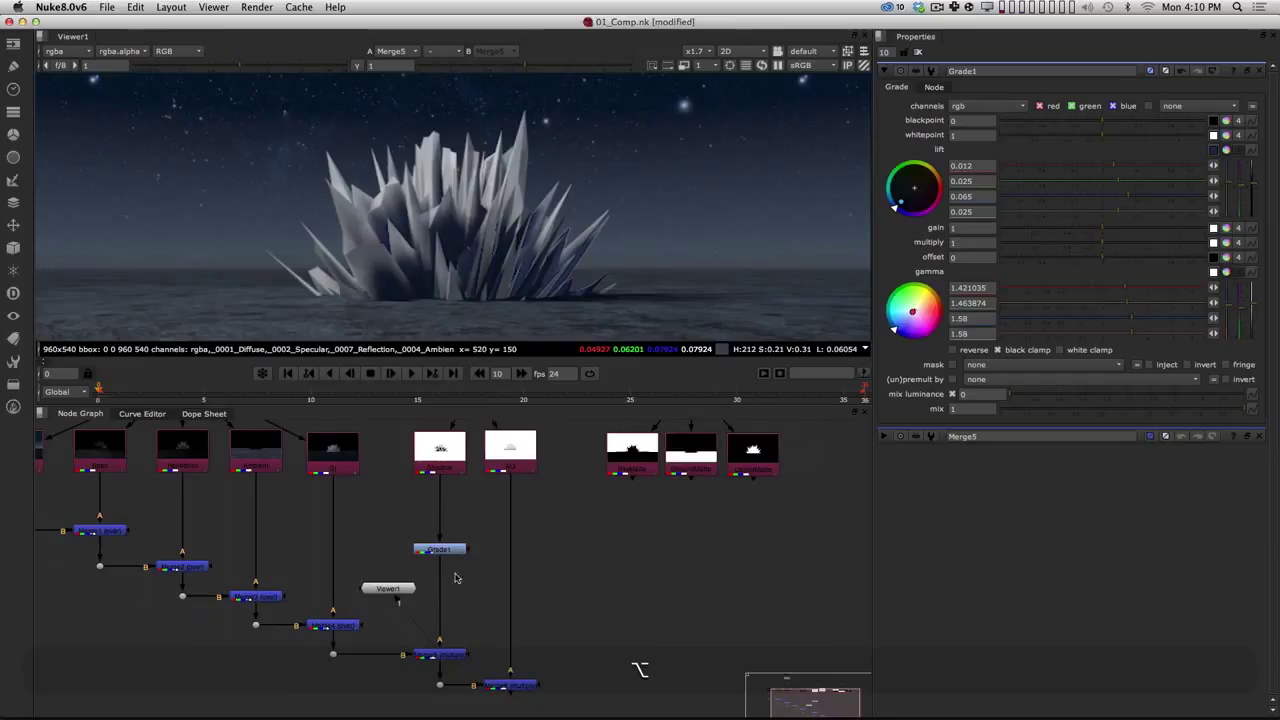
{"action": "left_click_drag", "start_coordinate": [400, 591], "coordinate": [674, 652]}
{"action": "left_click_drag", "start_coordinate": [446, 553], "coordinate": [447, 568]}
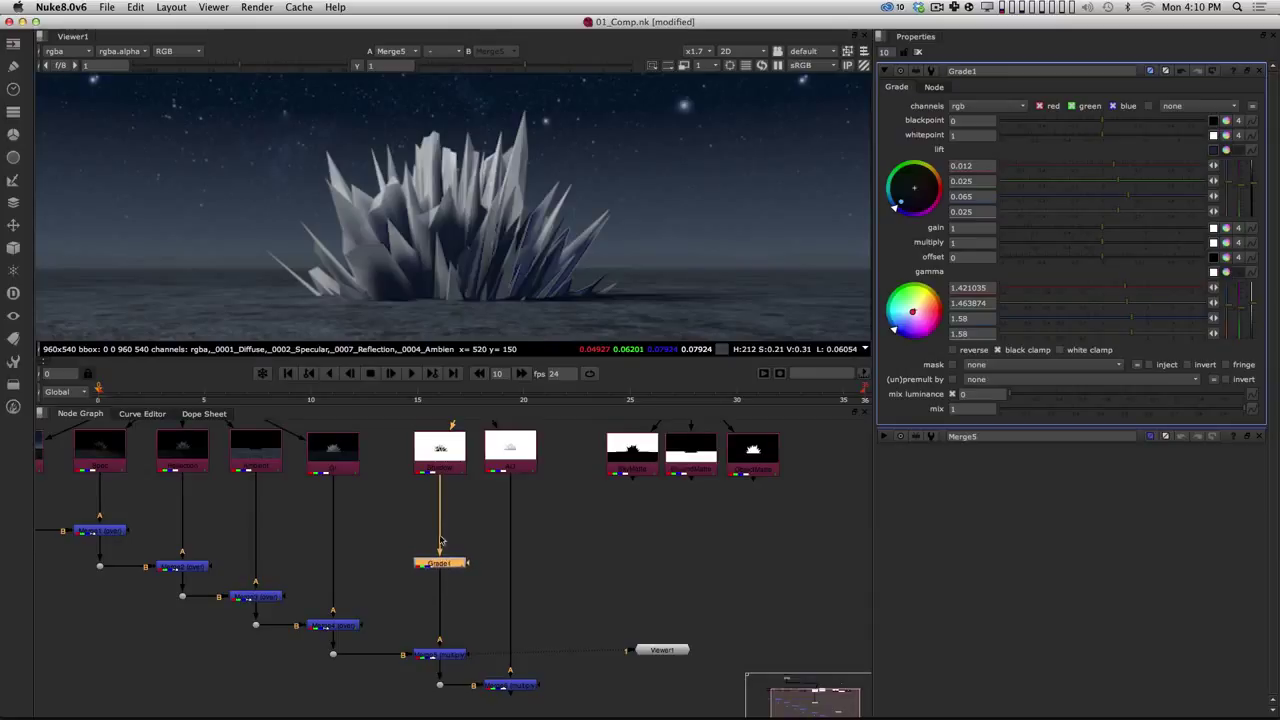
{"action": "left_click", "coordinate": [461, 609]}
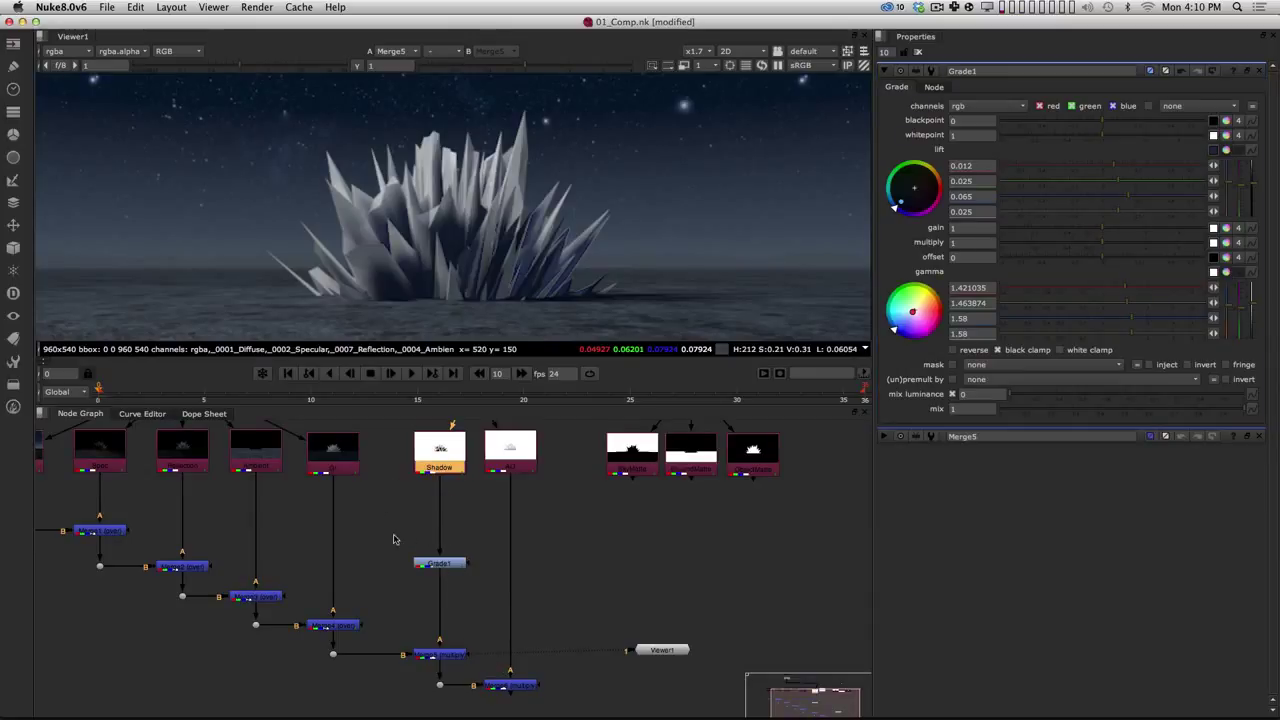
Step: Set Grade1's gamma to red 1.543175, green 1.58, blue 1.543018 and alpha 0.67
{"action": "left_click", "coordinate": [443, 564]}
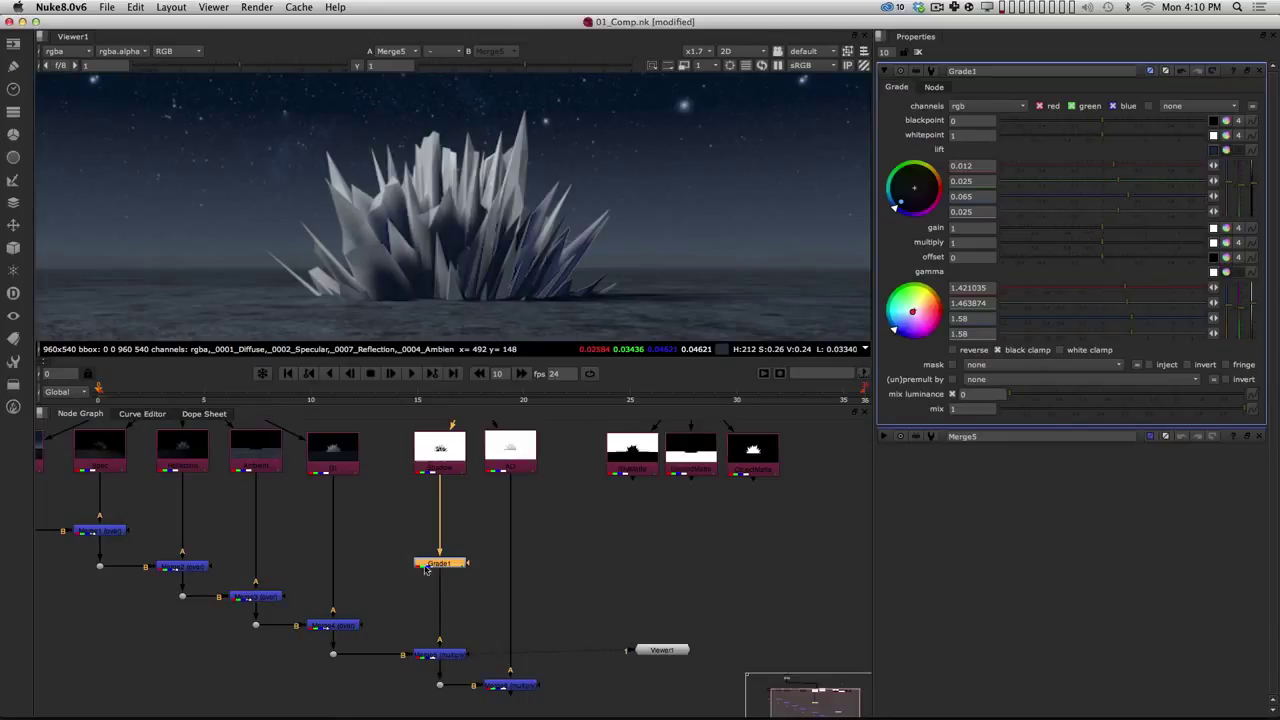
{"action": "middle_click_drag", "start_coordinate": [475, 577], "coordinate": [490, 555], "text": "alt"}
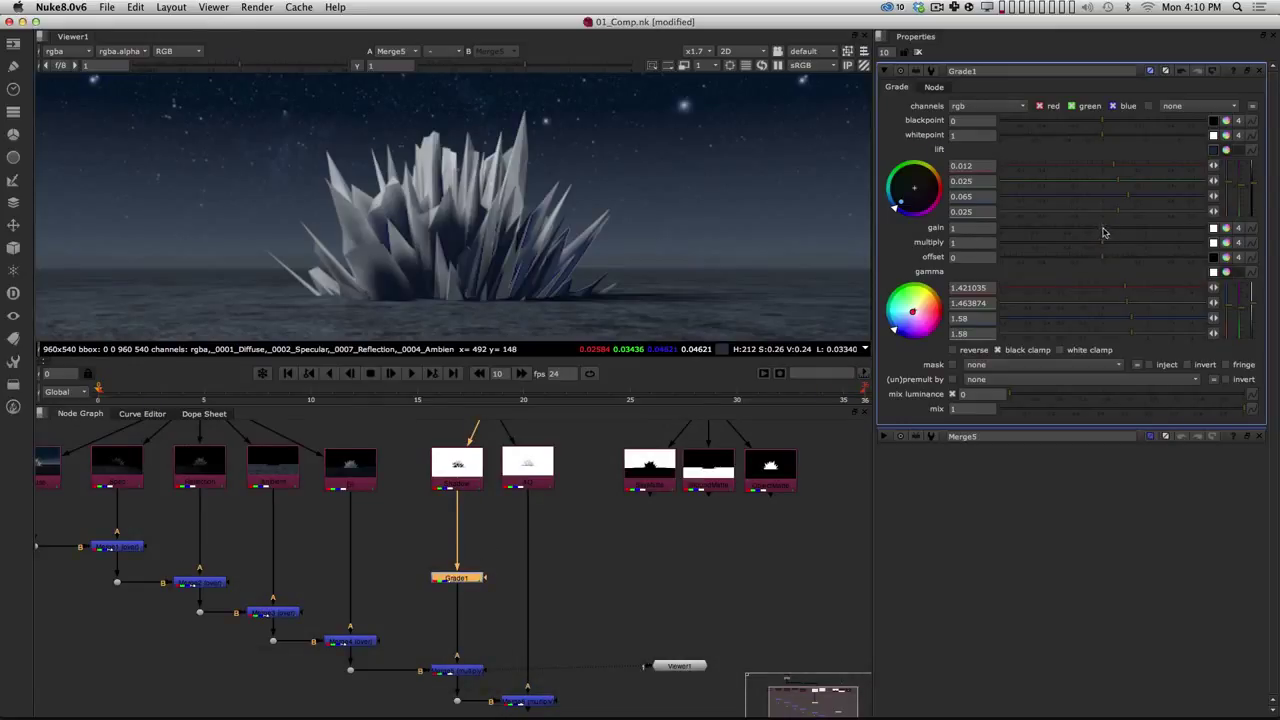
{"action": "left_click_drag", "start_coordinate": [1122, 334], "coordinate": [1072, 338]}
{"action": "left_click_drag", "start_coordinate": [912, 313], "coordinate": [928, 290]}
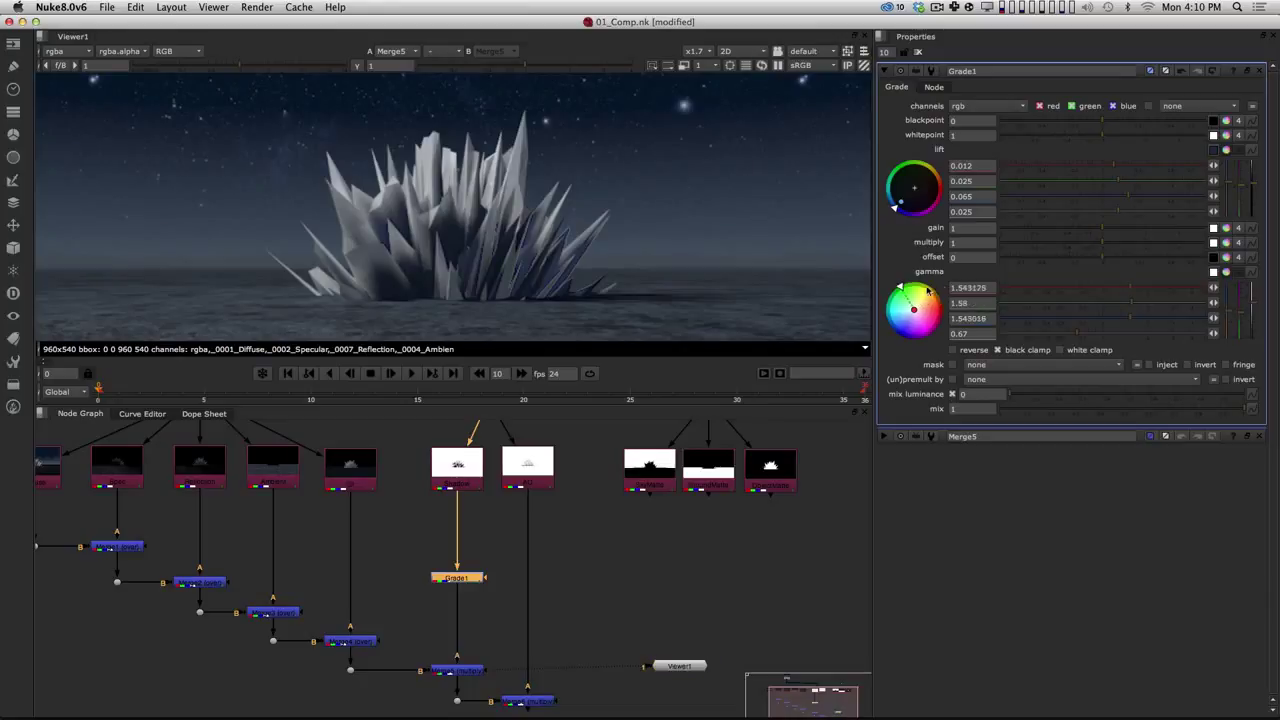
Step: Display the graded Shadow pass and the ungraded AO pass in the viewer to compare them
{"action": "left_click", "coordinate": [537, 595]}
{"action": "left_click", "coordinate": [462, 577]}
{"action": "key", "text": "1"}
{"action": "left_click", "coordinate": [531, 467]}
{"action": "key", "text": "1"}
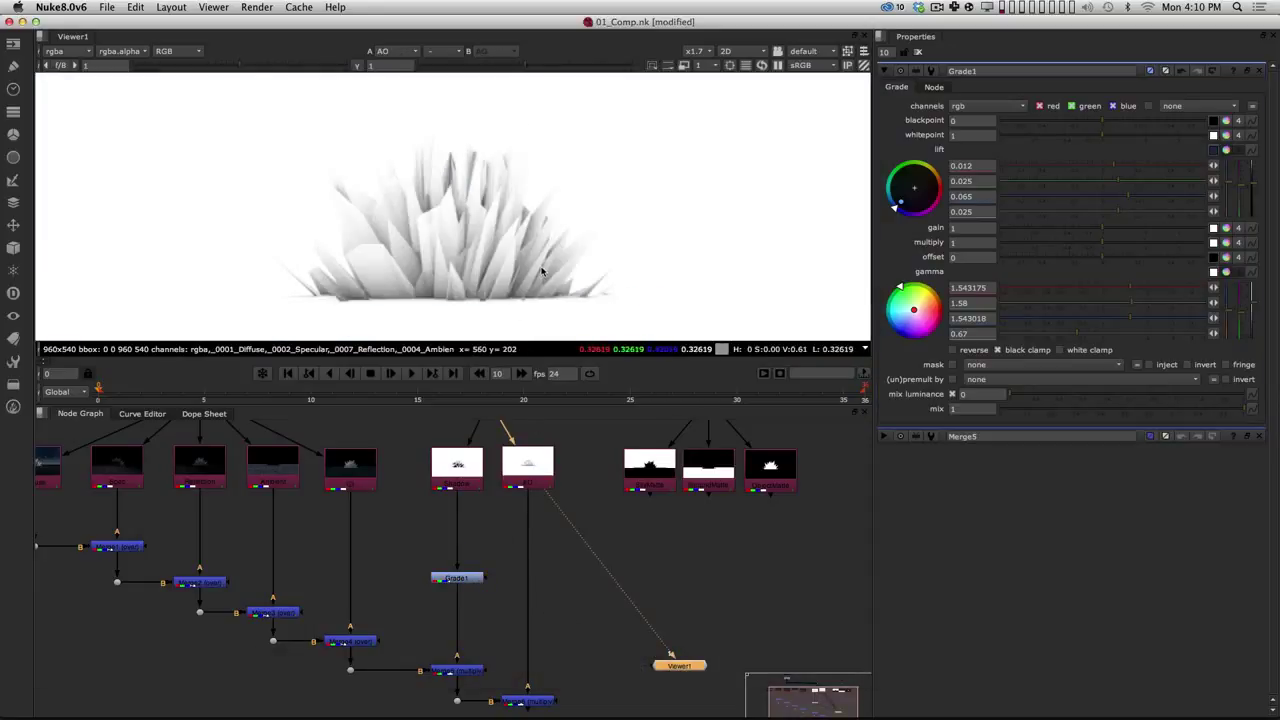
Step: Create a linked clone of the Shadow pass's Grade1 node
{"action": "left_click", "coordinate": [487, 571]}
{"action": "left_click_drag", "start_coordinate": [487, 571], "coordinate": [426, 521], "text": "alt"}
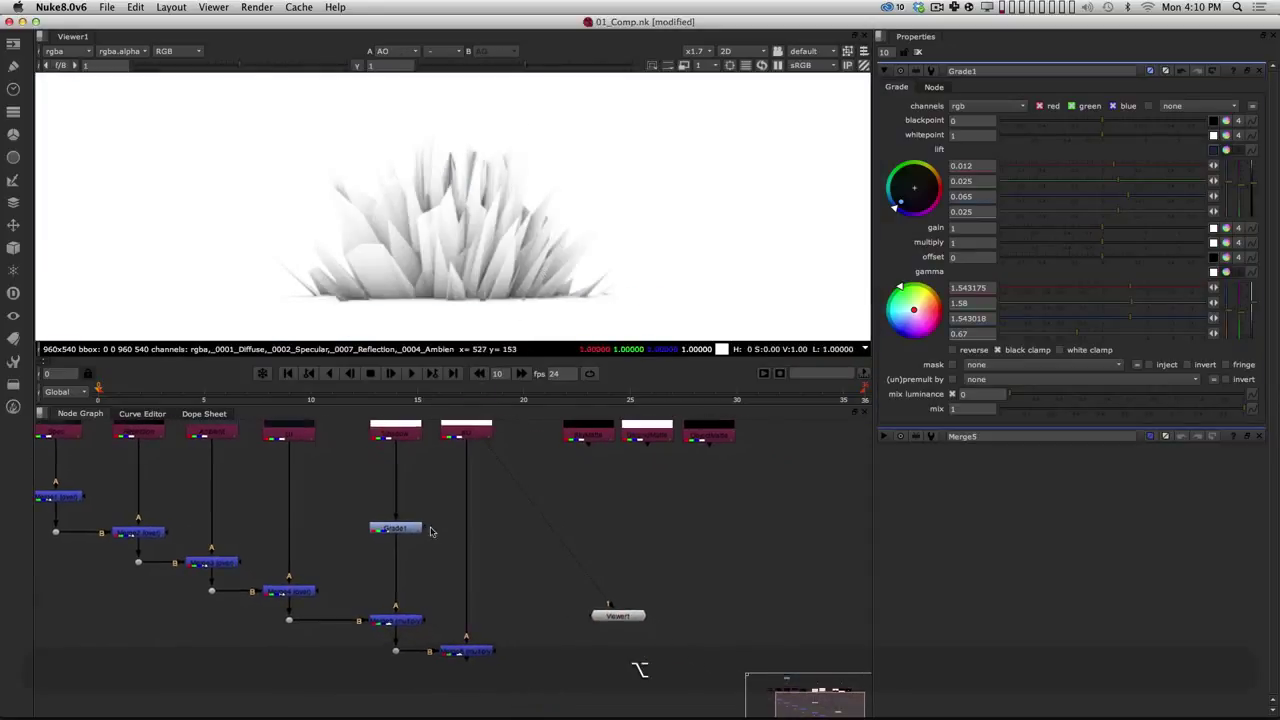
{"action": "left_click", "coordinate": [406, 528]}
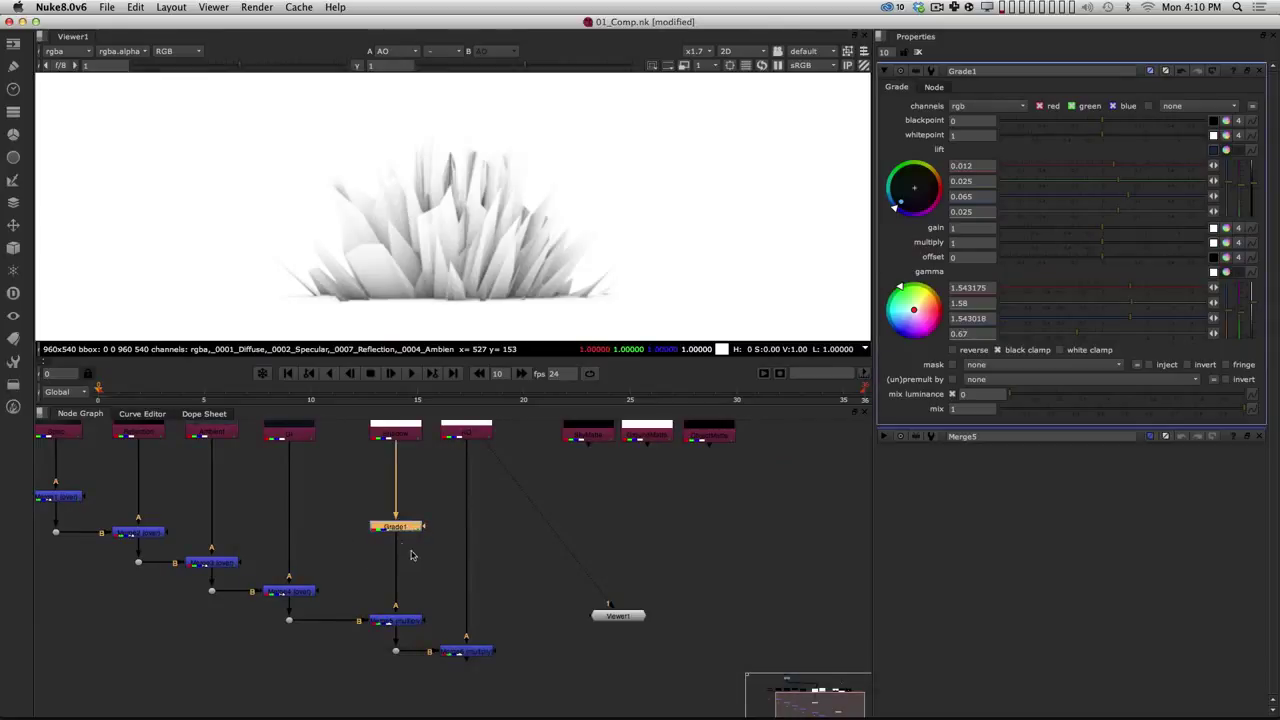
{"action": "left_click", "coordinate": [415, 528], "text": "ctrl"}
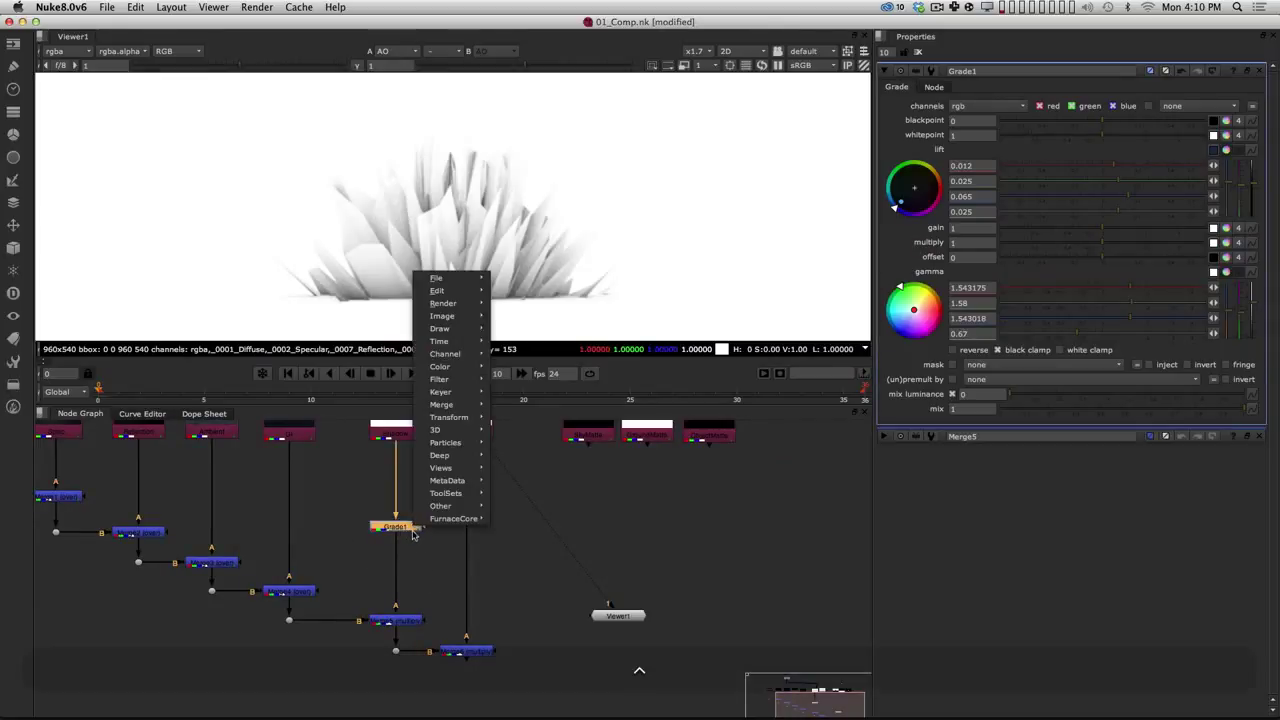
{"action": "mouse_move", "coordinate": [480, 291]}
{"action": "left_click", "coordinate": [537, 446]}
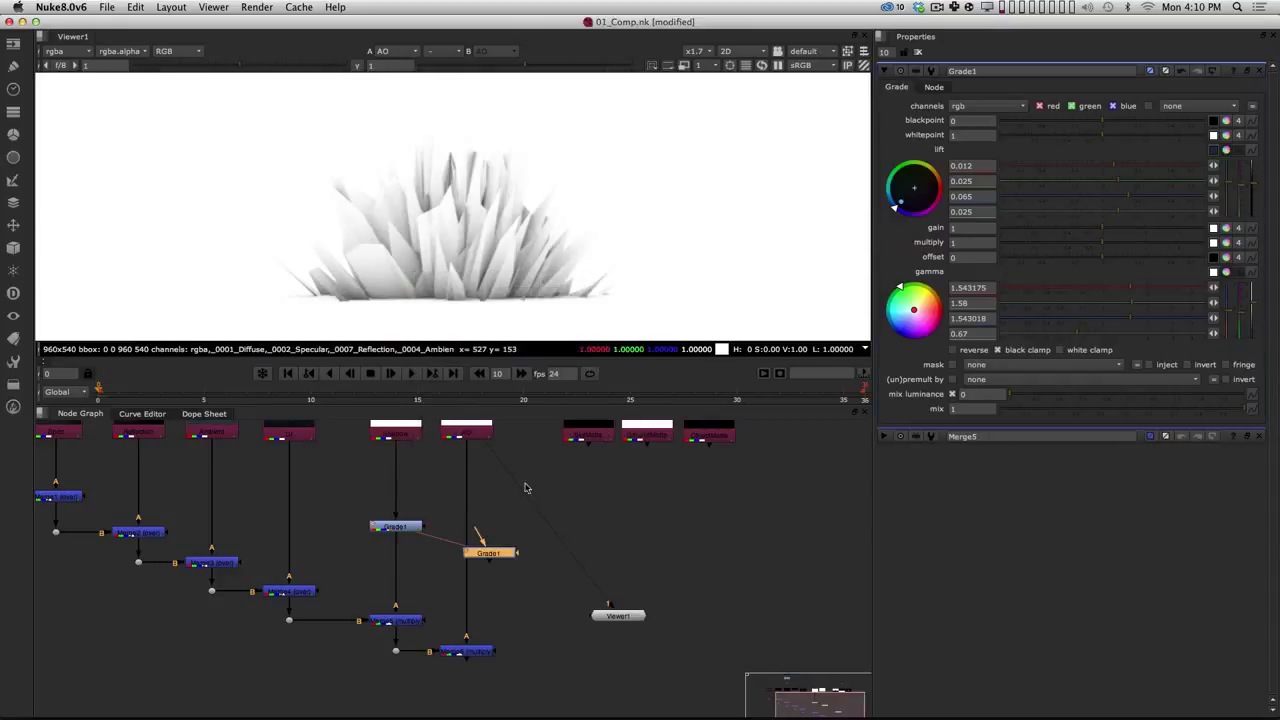
Step: Insert the cloned Grade1 into the connection between the AO pass and Merge6, level with the original Grade1
{"action": "mouse_move", "coordinate": [492, 551]}
{"action": "left_mouse_down"}
{"action": "mouse_move", "coordinate": [650, 499]}
{"action": "mouse_move", "coordinate": [495, 562]}
{"action": "mouse_move", "coordinate": [468, 528]}
{"action": "mouse_move", "coordinate": [507, 538]}
{"action": "mouse_move", "coordinate": [616, 512]}
{"action": "mouse_move", "coordinate": [458, 525]}
{"action": "left_mouse_up"}
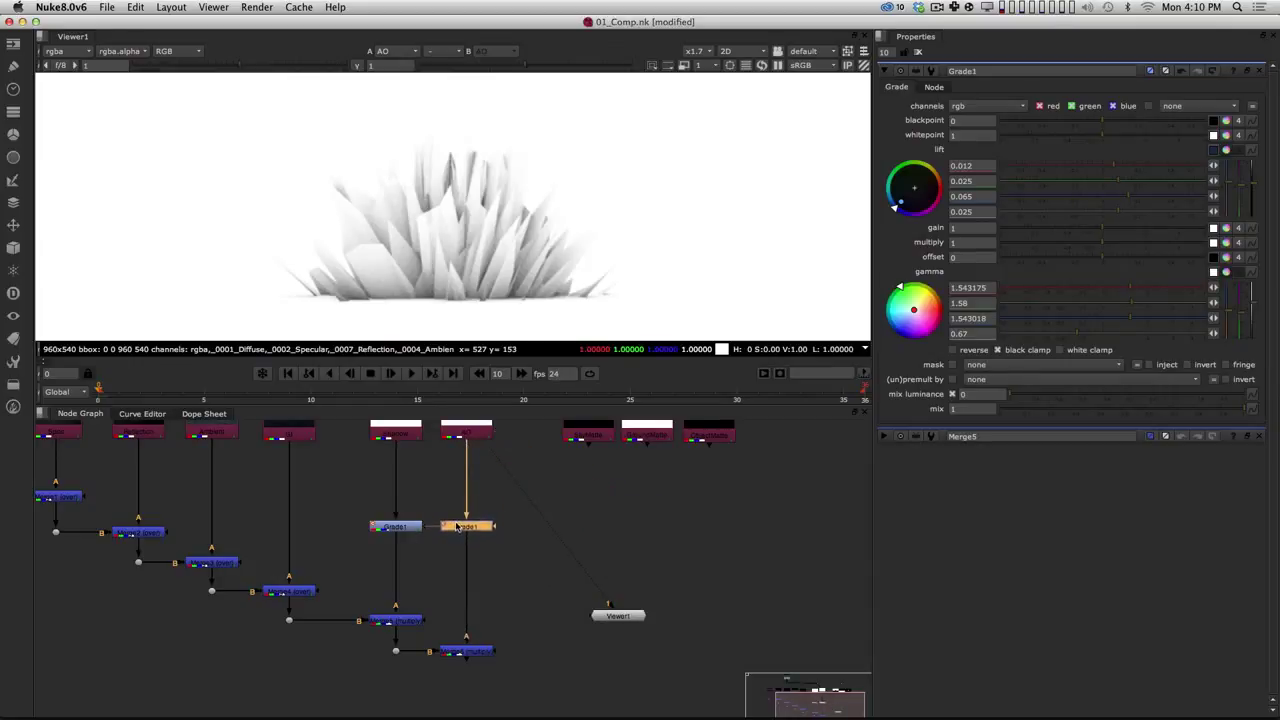
{"action": "left_click", "coordinate": [487, 549]}
{"action": "left_click_drag", "start_coordinate": [477, 526], "coordinate": [464, 526]}
{"action": "left_click", "coordinate": [494, 544]}
{"action": "left_click", "coordinate": [464, 527]}
Step: Open the cloned Grade1's settings and compare the graded AO and Shadow passes in the viewer
{"action": "left_click", "coordinate": [400, 526]}
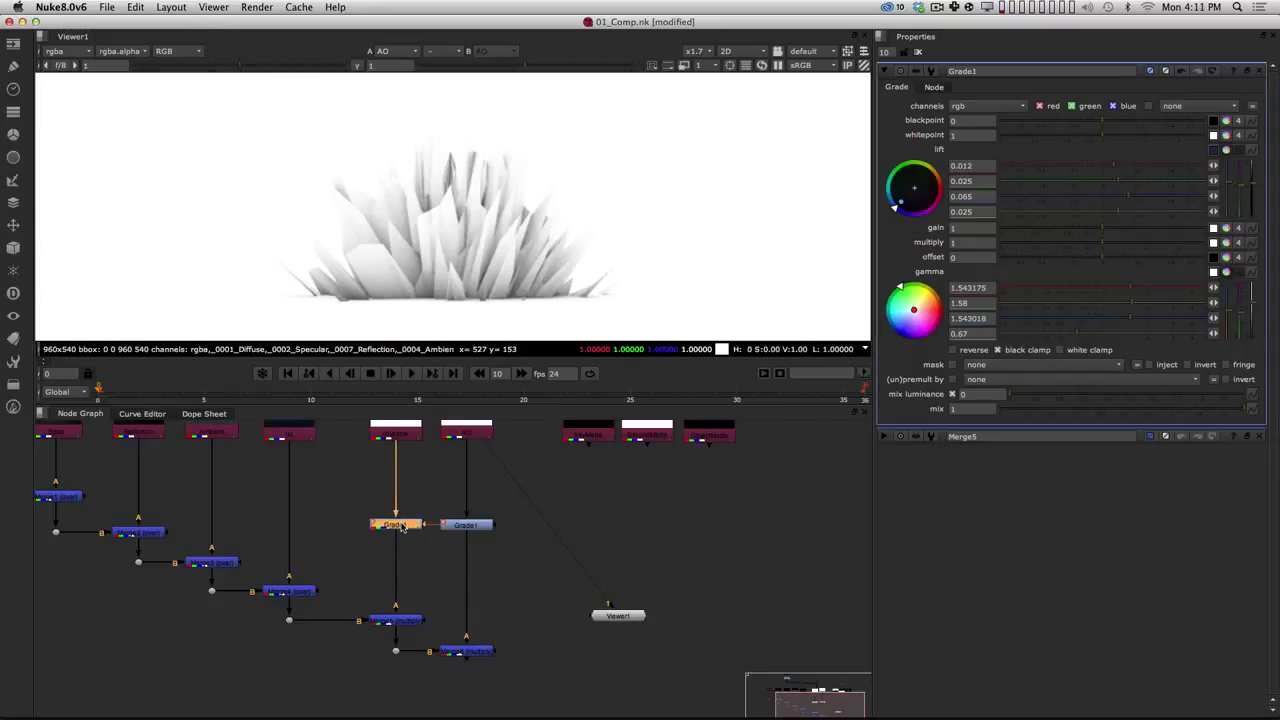
{"action": "double_click", "coordinate": [463, 526]}
{"action": "left_click", "coordinate": [408, 529]}
{"action": "left_click", "coordinate": [472, 529]}
{"action": "key", "text": "1"}
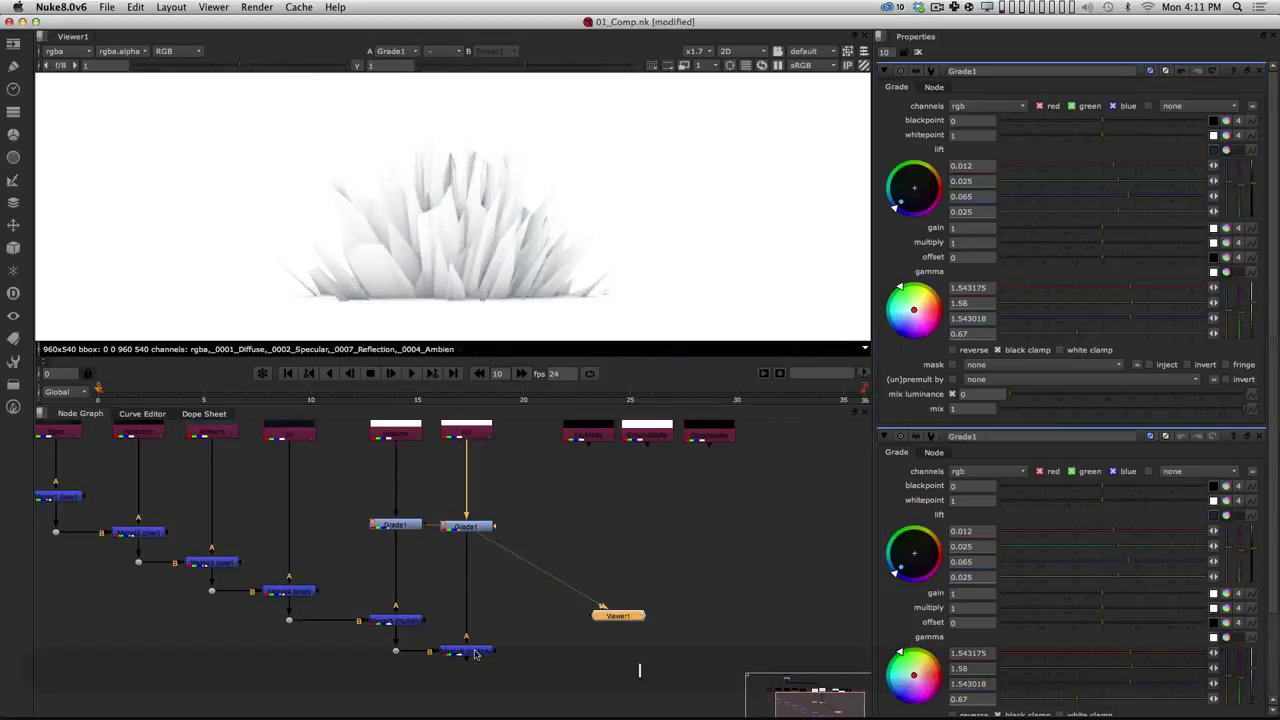
{"action": "left_click", "coordinate": [402, 529]}
{"action": "key", "text": "1"}
Step: Move the cloned Grade1 aside to check its link to the original and place it back under AO
{"action": "left_click", "coordinate": [428, 568]}
{"action": "left_click_drag", "start_coordinate": [477, 537], "coordinate": [527, 526]}
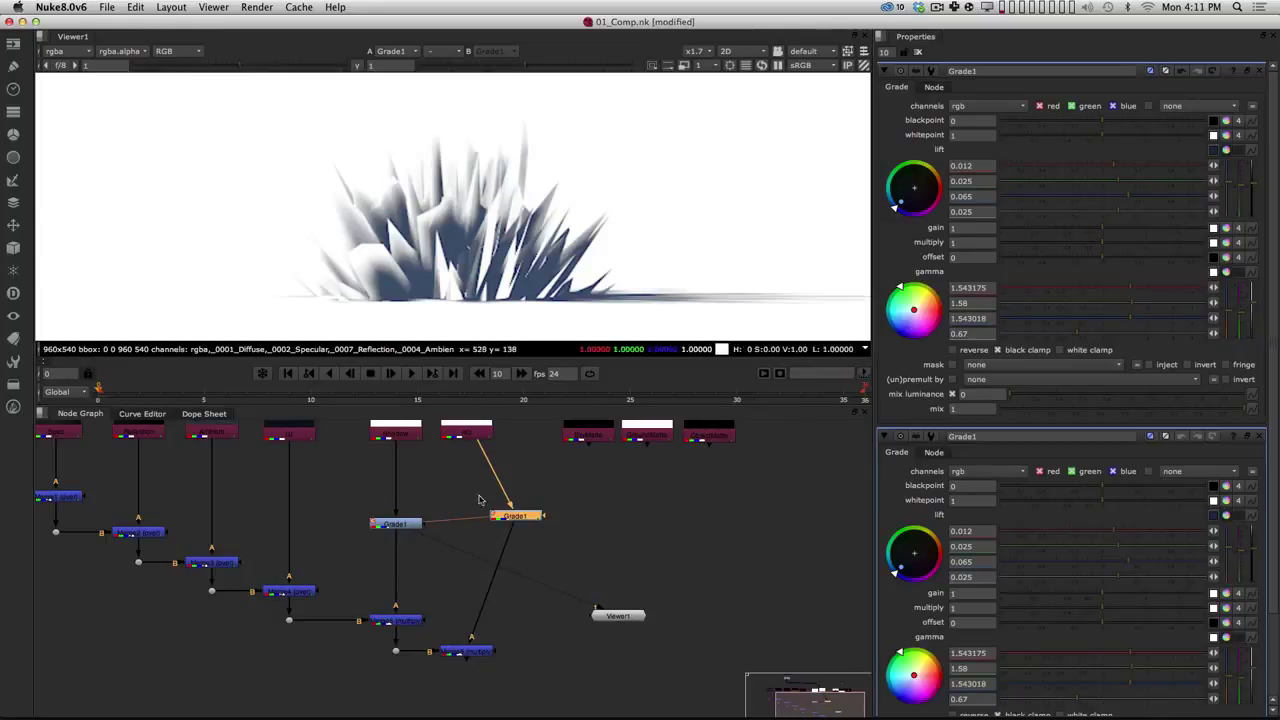
{"action": "left_click_drag", "start_coordinate": [517, 517], "coordinate": [472, 521]}
Step: Display the final Merge6 composite in the viewer and examine the whole node tree, including the cloned Grade1
{"action": "left_click", "coordinate": [491, 611]}
{"action": "left_click", "coordinate": [472, 655], "text": "shift+super"}
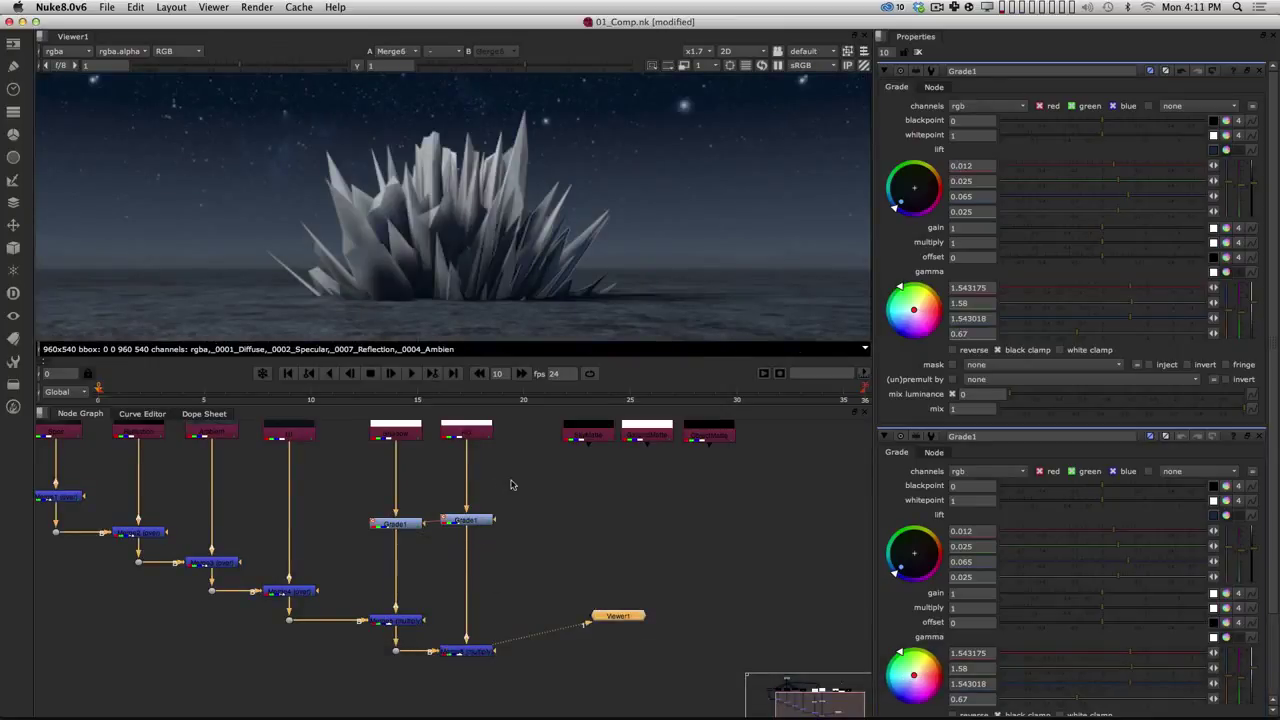
{"action": "middle_click_drag", "start_coordinate": [501, 504], "coordinate": [471, 521], "text": "alt"}
{"action": "left_click_drag", "start_coordinate": [501, 502], "coordinate": [508, 554], "text": "alt"}
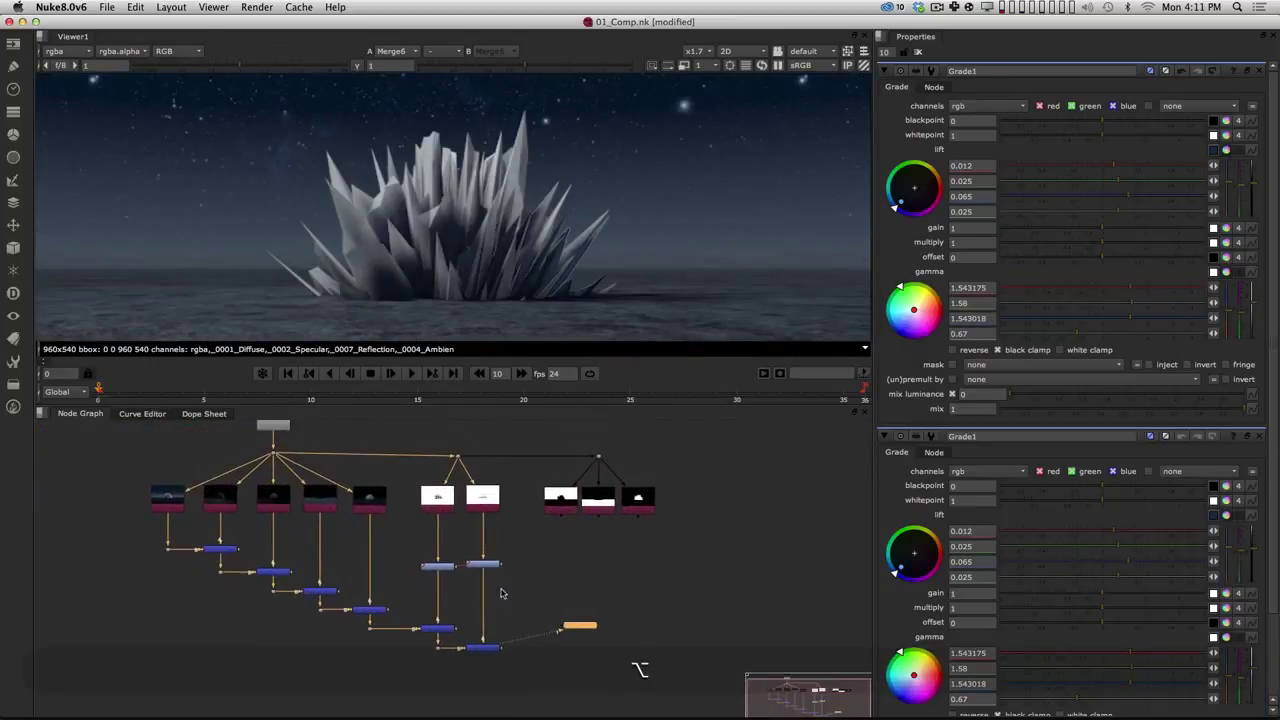
{"action": "left_click", "coordinate": [483, 566]}
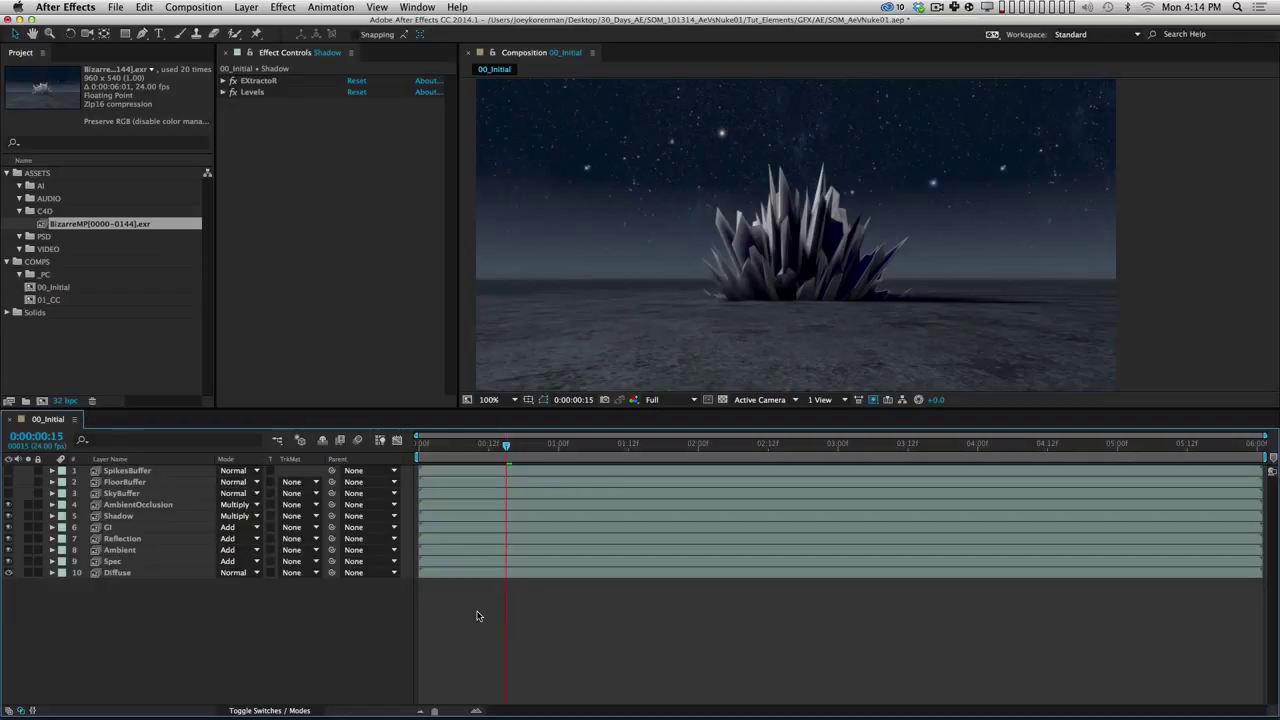
Step: Switch to After Effects and try reducing the Shadow layer's opacity to 77% and other values below 100%
{"action": "left_click", "coordinate": [162, 516]}
{"action": "key", "text": "t"}
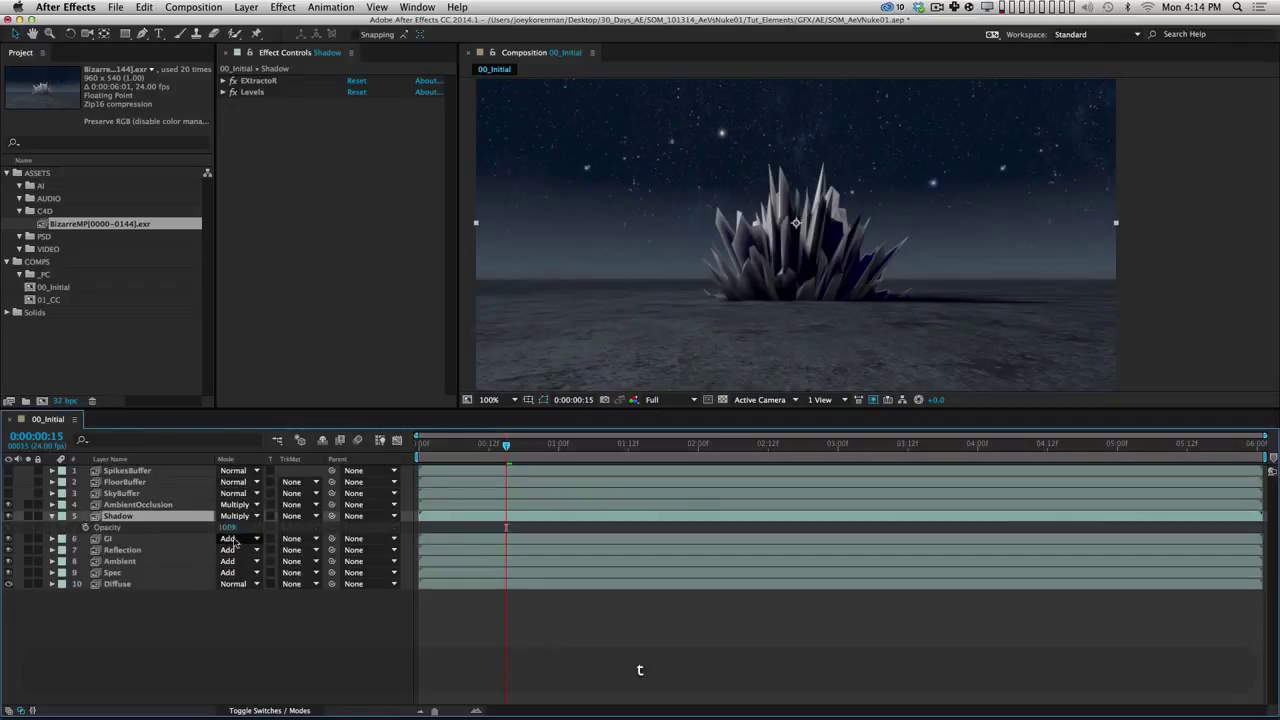
{"action": "mouse_move", "coordinate": [229, 528]}
{"action": "left_mouse_down"}
{"action": "mouse_move", "coordinate": [199, 532]}
{"action": "mouse_move", "coordinate": [249, 529]}
{"action": "mouse_move", "coordinate": [195, 533]}
{"action": "mouse_move", "coordinate": [248, 533]}
{"action": "mouse_move", "coordinate": [233, 534]}
{"action": "left_mouse_up"}
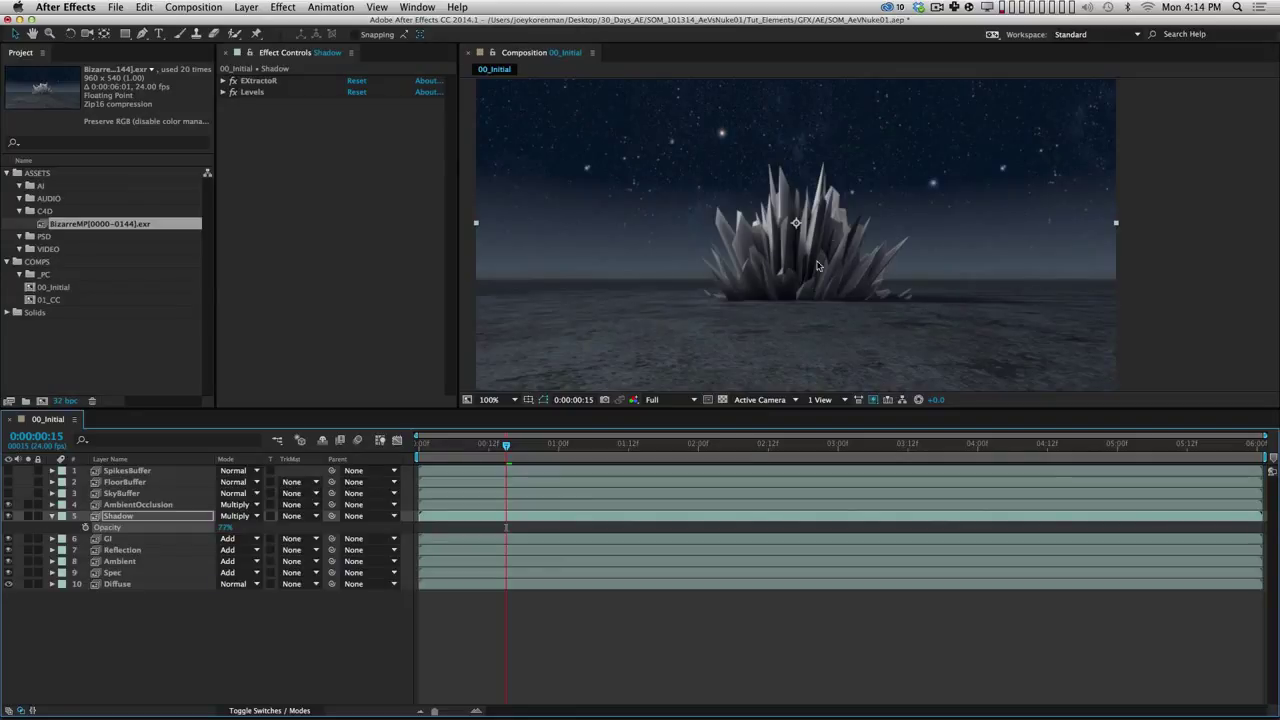
{"action": "left_click_drag", "start_coordinate": [225, 528], "coordinate": [207, 539]}
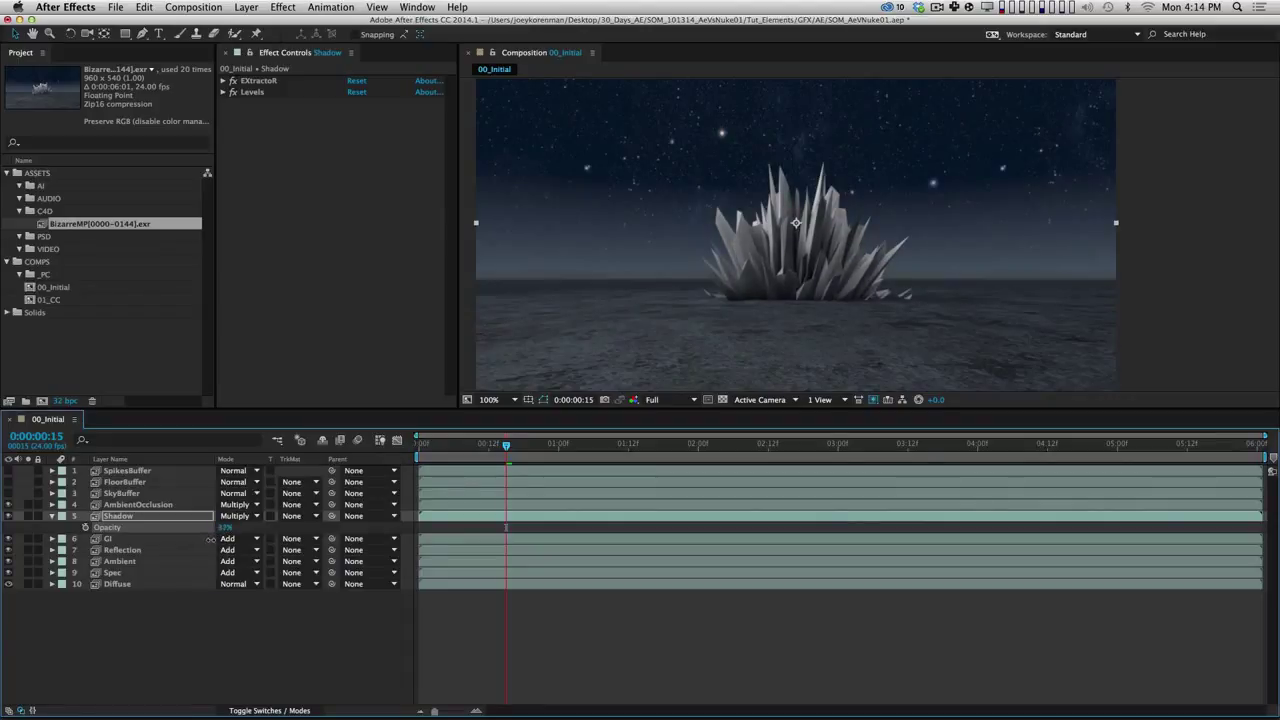
{"action": "left_click_drag", "start_coordinate": [219, 538], "coordinate": [224, 538]}
{"action": "left_click", "coordinate": [230, 538]}
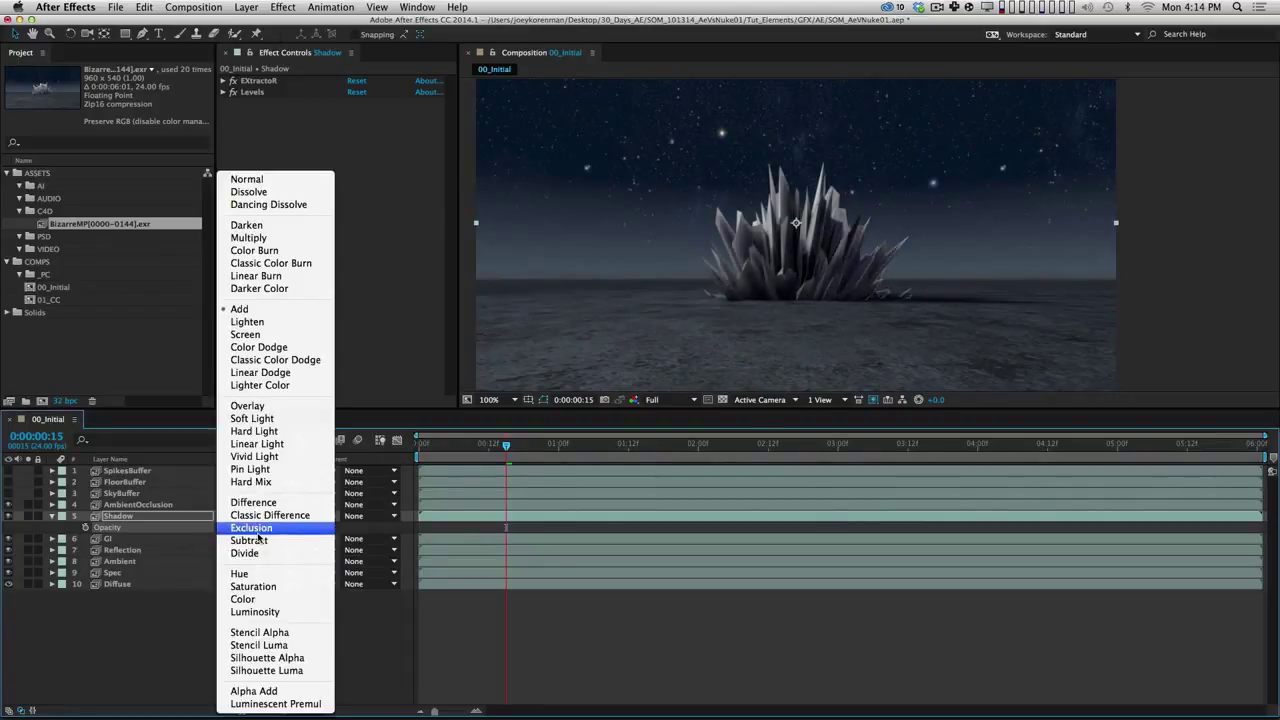
{"action": "left_click", "coordinate": [206, 603]}
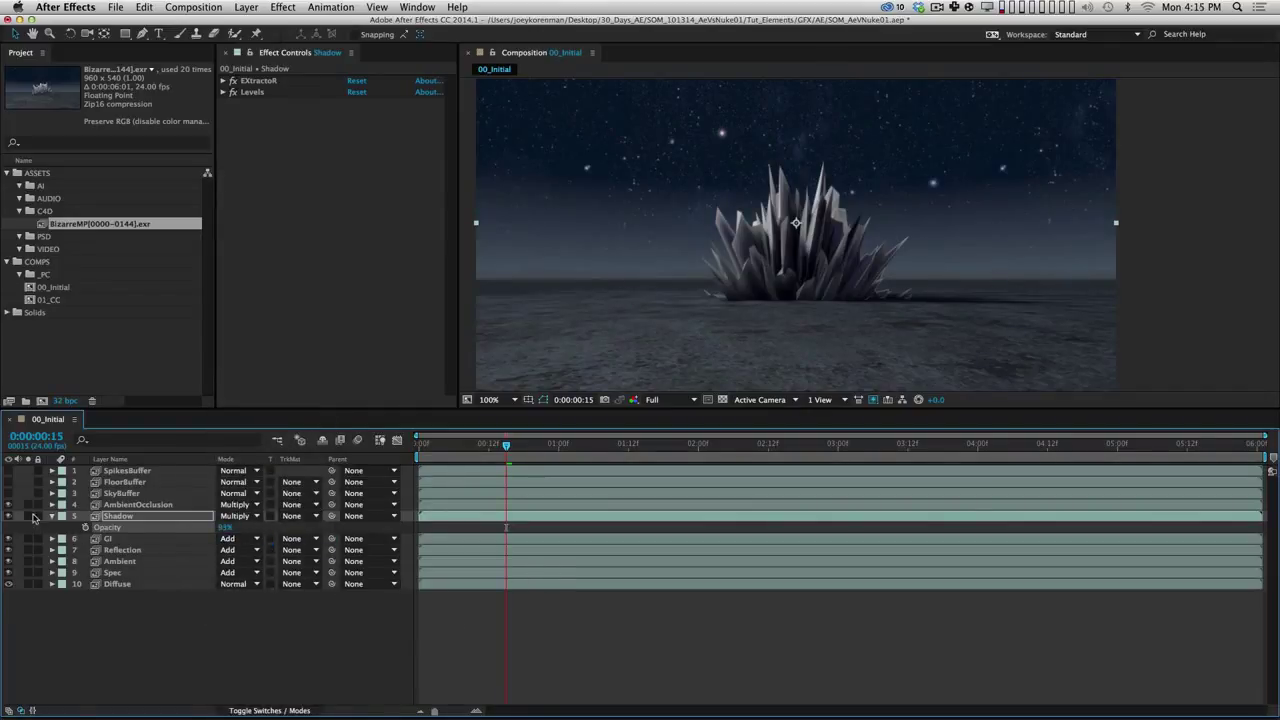
Step: Solo the Shadow layer to inspect it, restore the full composite, and return the layer's opacity to 100%
{"action": "left_click", "coordinate": [31, 516]}
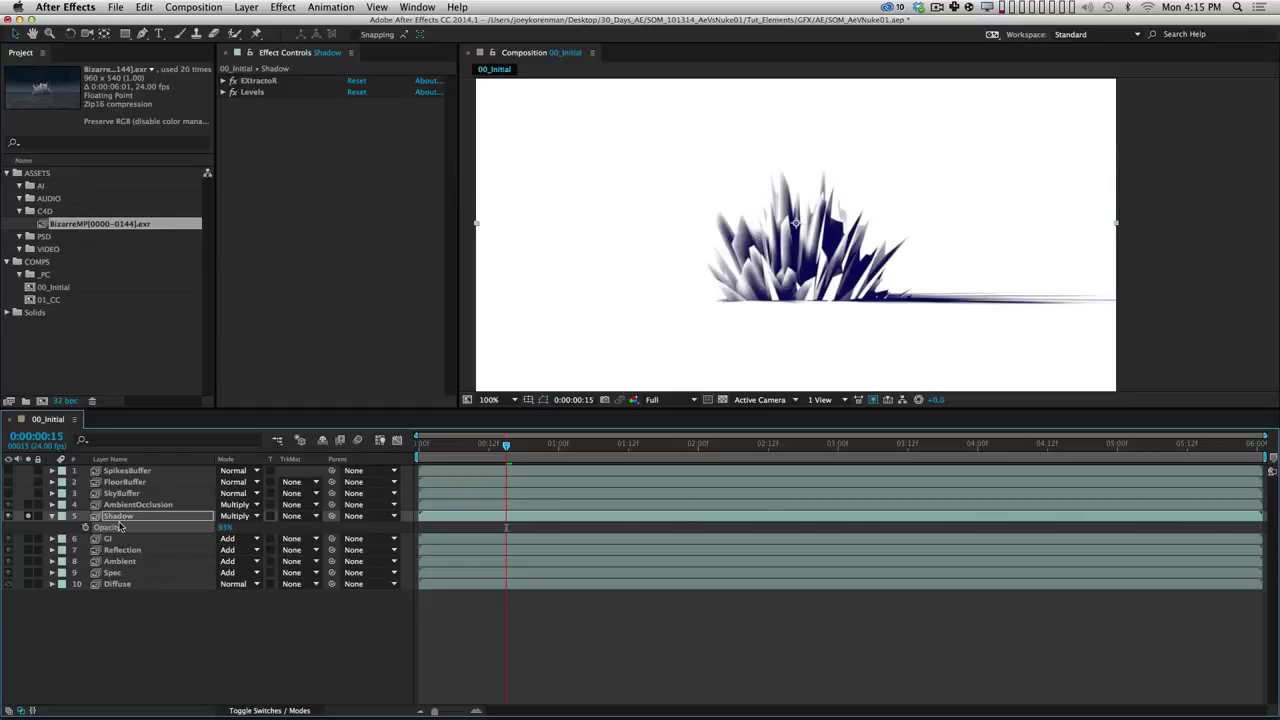
{"action": "left_click", "coordinate": [28, 516]}
{"action": "left_click", "coordinate": [28, 516]}
{"action": "left_click_drag", "start_coordinate": [227, 529], "coordinate": [270, 521]}
{"action": "left_click", "coordinate": [270, 607]}
Step: Duplicate the Shadow layer and rename the copy Shadow-Floor
{"action": "left_click", "coordinate": [135, 515]}
{"action": "key", "text": "super+d"}
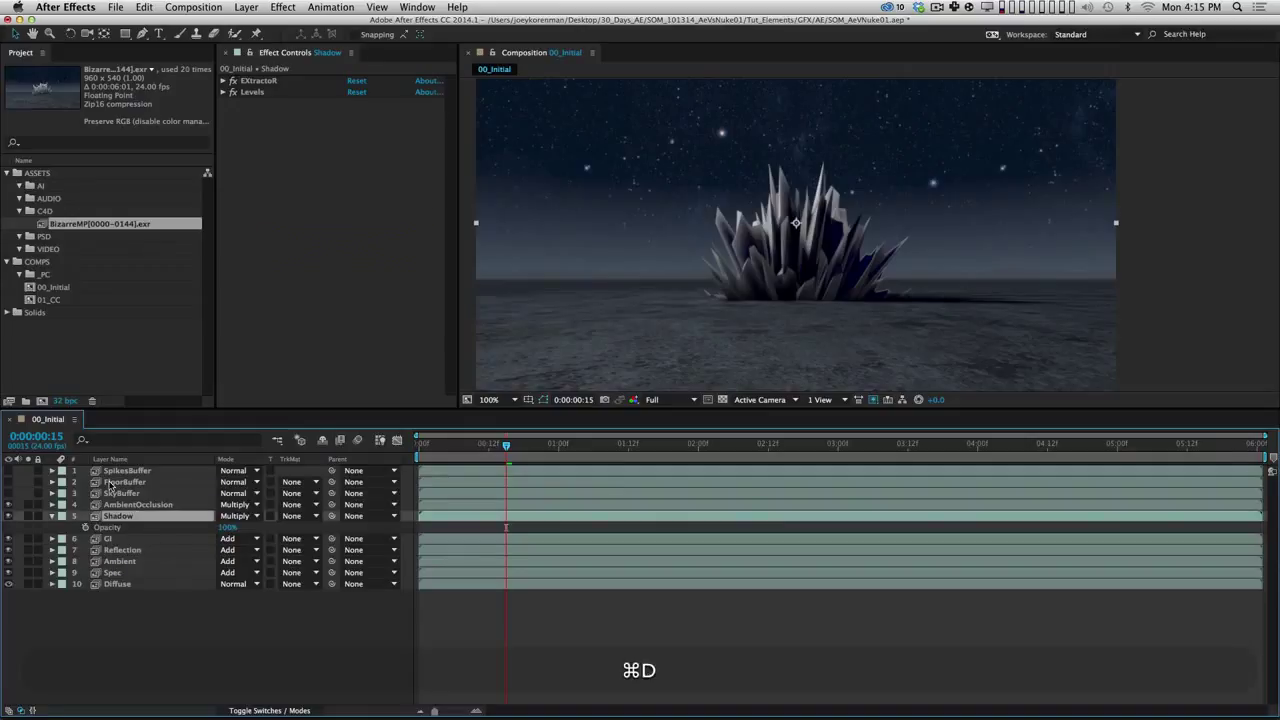
{"action": "key", "text": "Return"}
{"action": "key", "text": "Right"}
{"action": "key", "text": "BackSpace"}
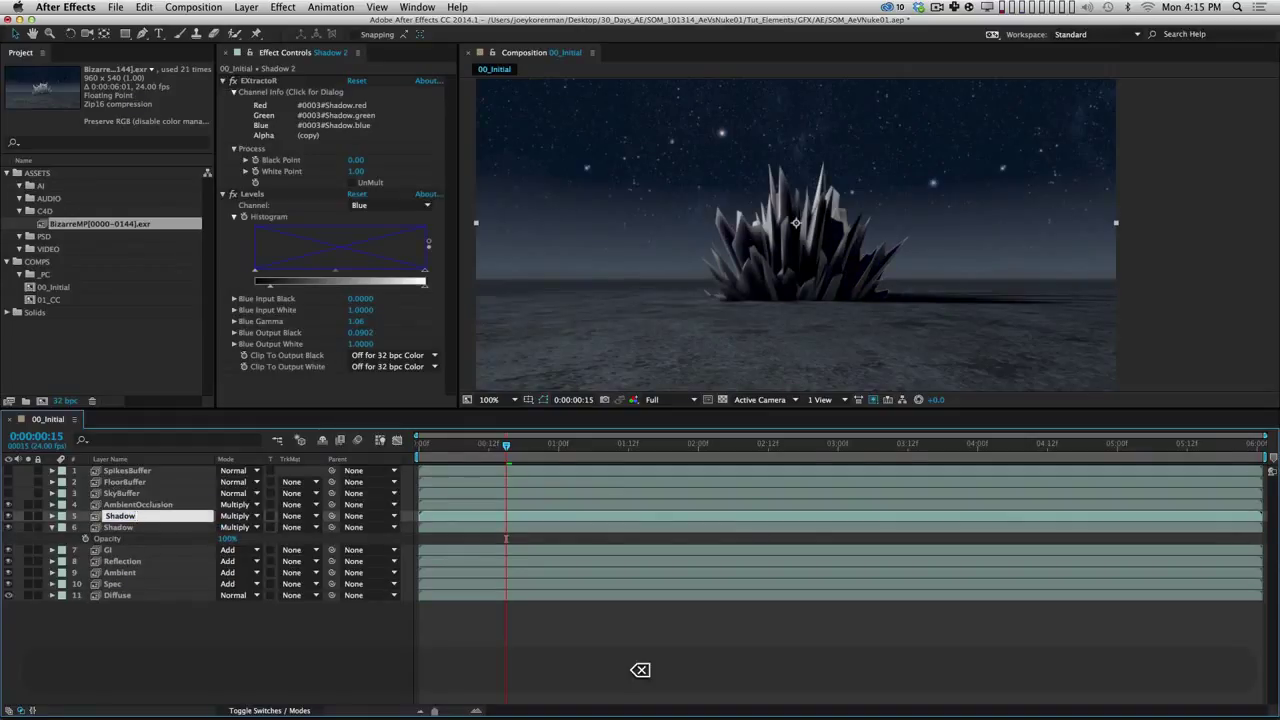
{"action": "type", "text": "-Floor"}
{"action": "key", "text": "Return"}
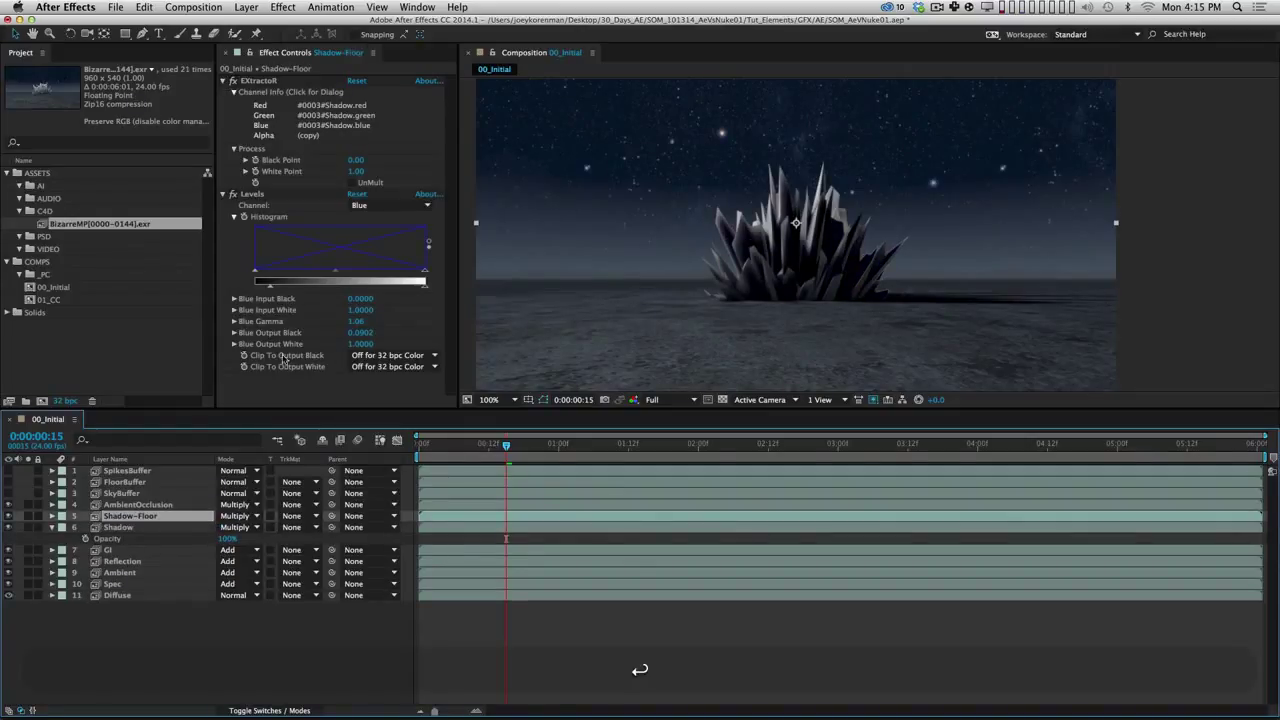
Step: Rename the original Shadow layer as Shadow-Object
{"action": "left_click", "coordinate": [175, 526]}
{"action": "key", "text": "Return"}
{"action": "key", "text": "Right"}
{"action": "type", "text": "-Object"}
{"action": "key", "text": "BackSpace"}
{"action": "key", "text": "BackSpace"}
{"action": "key", "text": "BackSpace"}
{"action": "type", "text": "ject"}
{"action": "key", "text": "Return"}
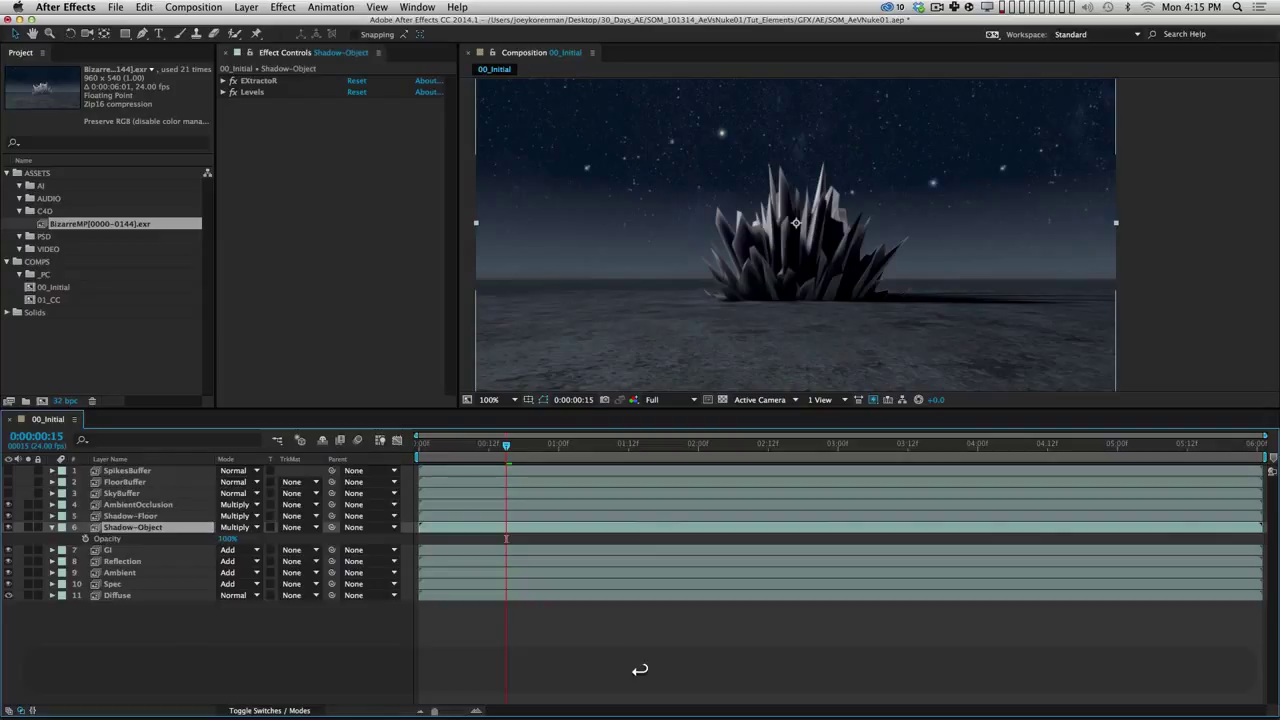
Step: Duplicate the FloorBuffer layer and place the copy directly above Shadow-Floor in the layer stack
{"action": "left_click", "coordinate": [205, 651]}
{"action": "left_click", "coordinate": [150, 483]}
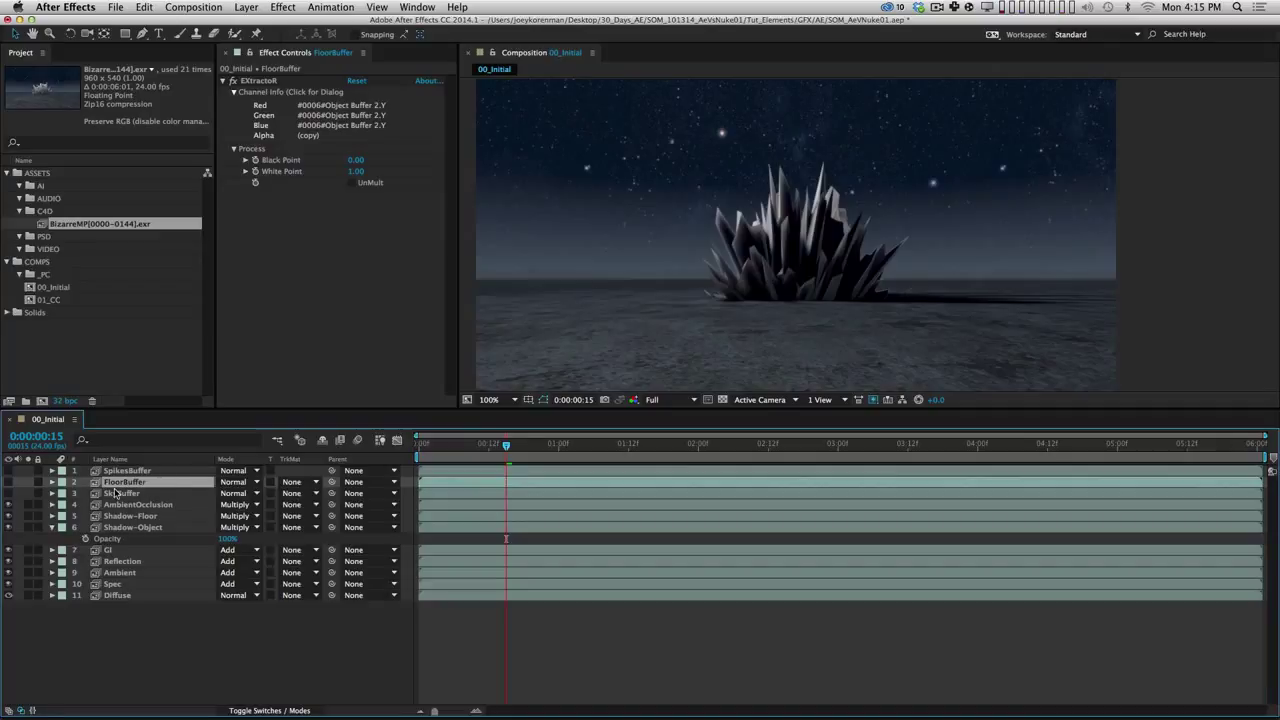
{"action": "key", "text": "super+d"}
{"action": "left_click_drag", "start_coordinate": [143, 483], "coordinate": [168, 525]}
Step: Try using FloorBuffer 2 as a luma track matte for Shadow-Floor, and solo the layer briefly to check the cutout
{"action": "left_click", "coordinate": [156, 527]}
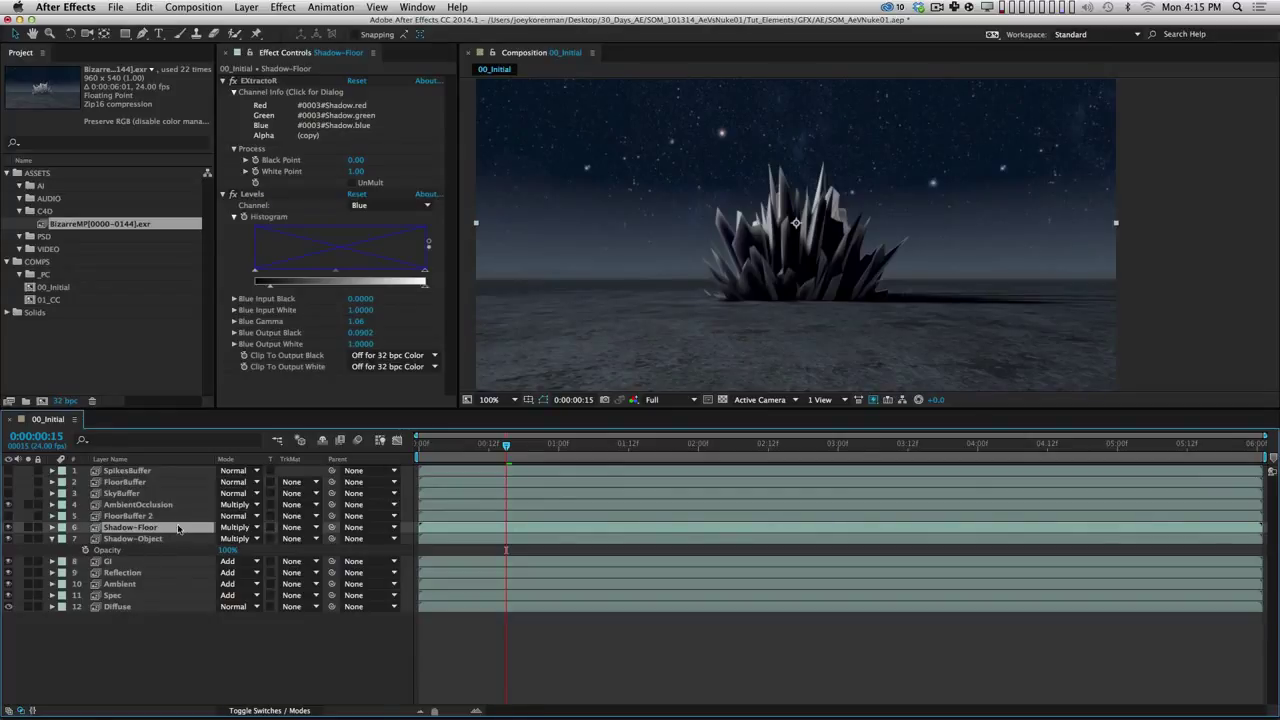
{"action": "left_click", "coordinate": [302, 527]}
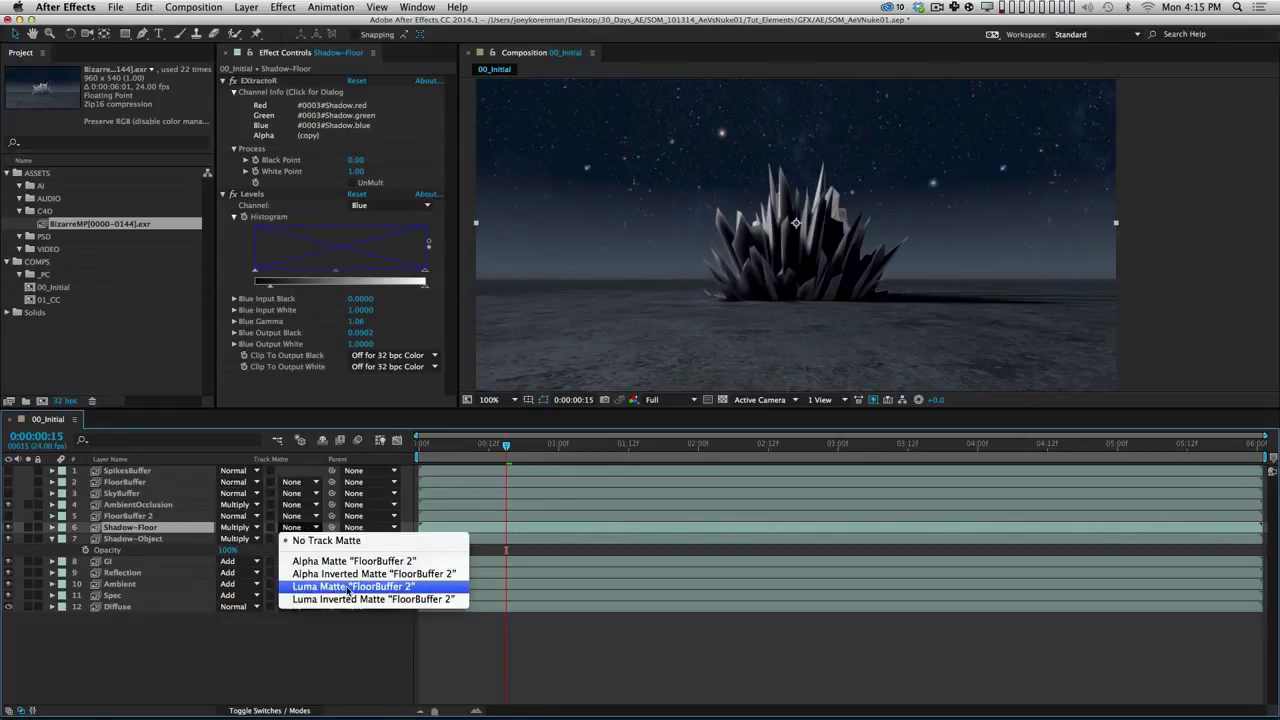
{"action": "left_click", "coordinate": [371, 587]}
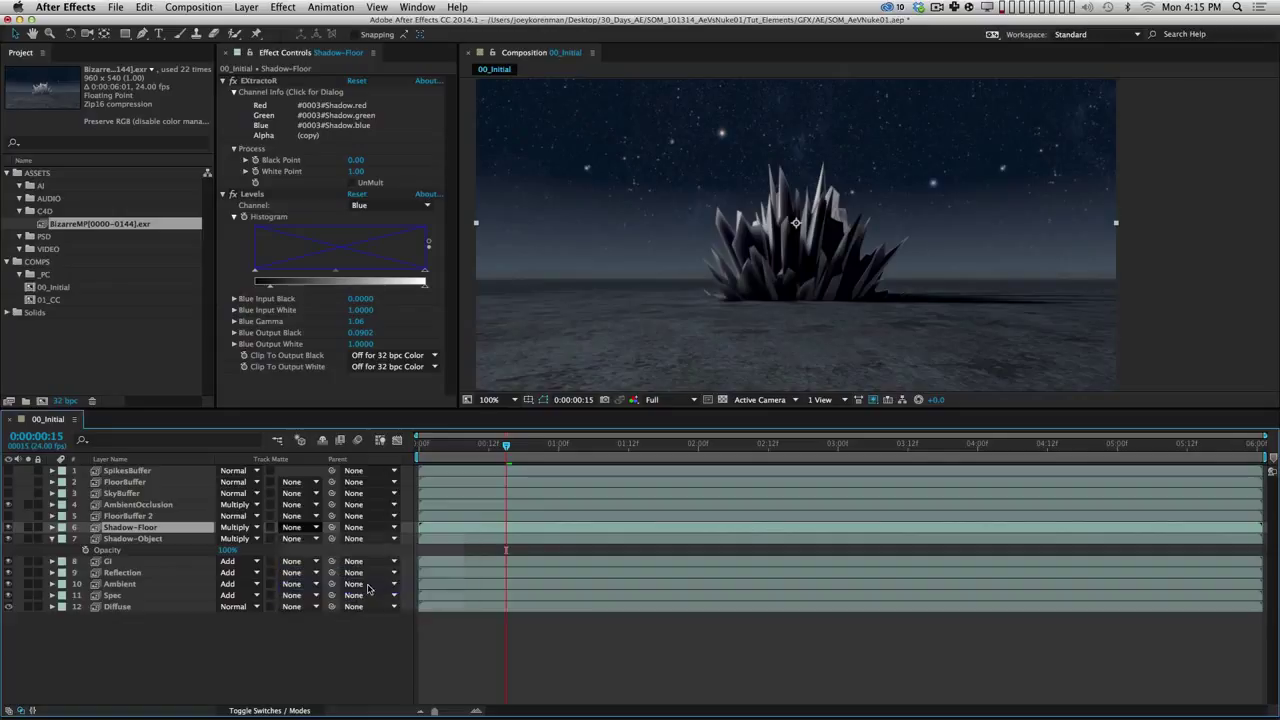
{"action": "left_click", "coordinate": [28, 527]}
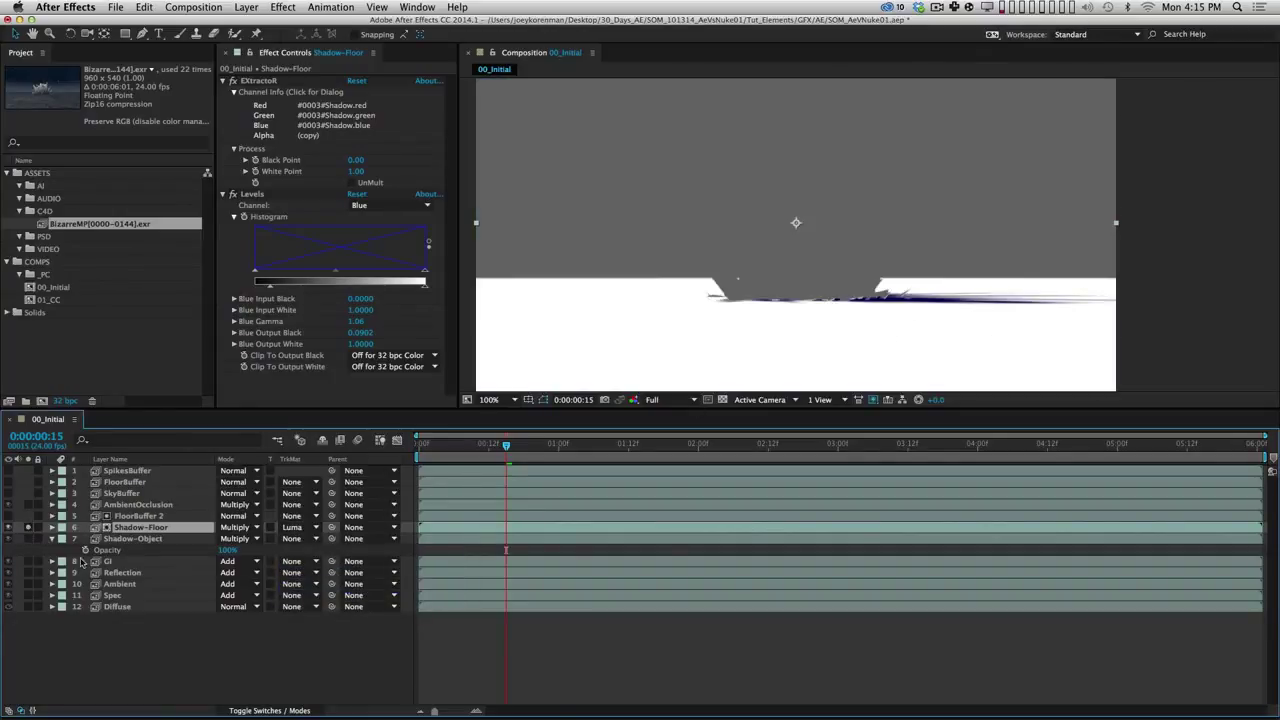
{"action": "left_click", "coordinate": [28, 527]}
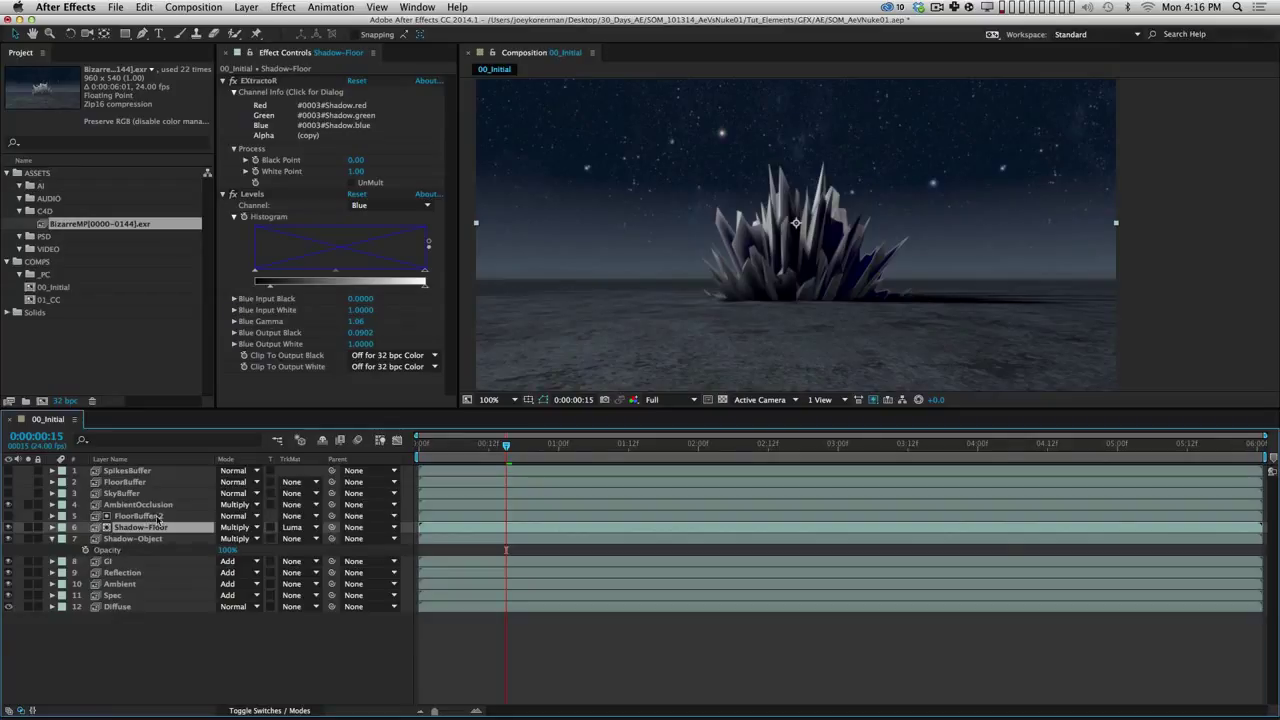
Step: Undo the luma track matte, the reordering and the duplication of the FloorBuffer layer
{"action": "key", "text": "super+z"}
{"action": "key", "text": "super+z"}
{"action": "key", "text": "super+z"}
{"action": "key", "text": "super+z"}
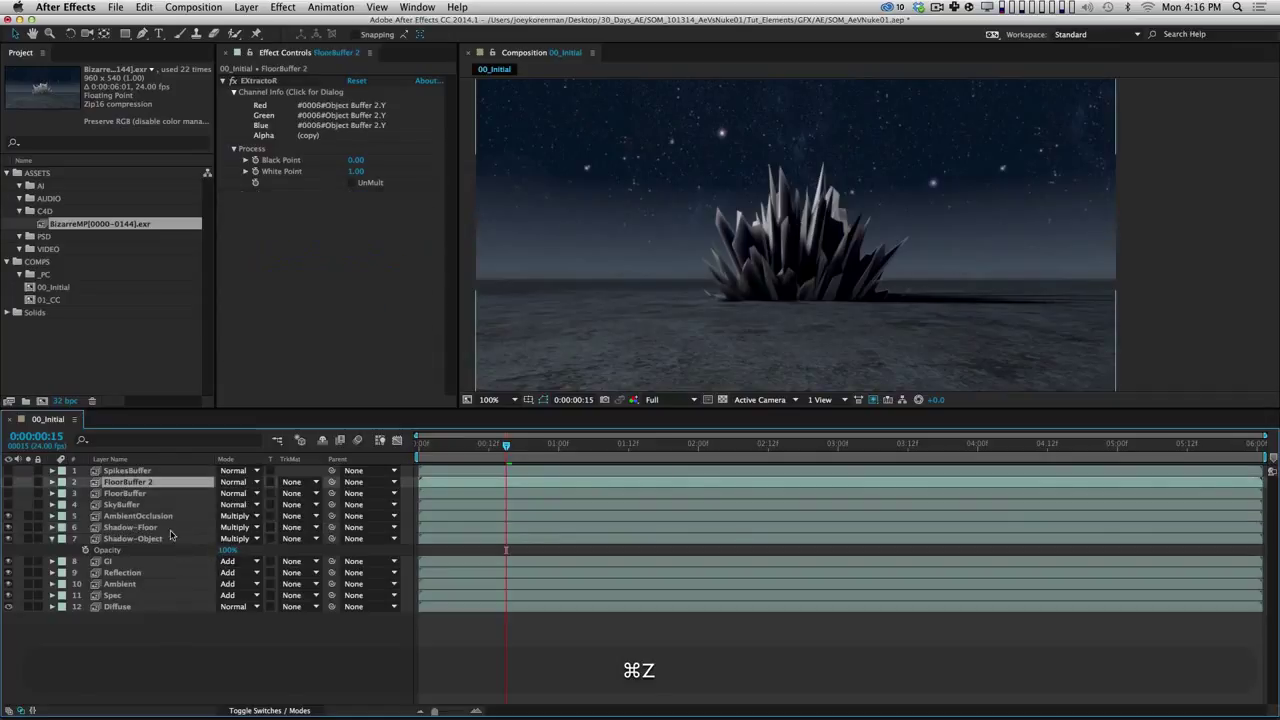
{"action": "key", "text": "super+z"}
{"action": "key", "text": "super+z"}
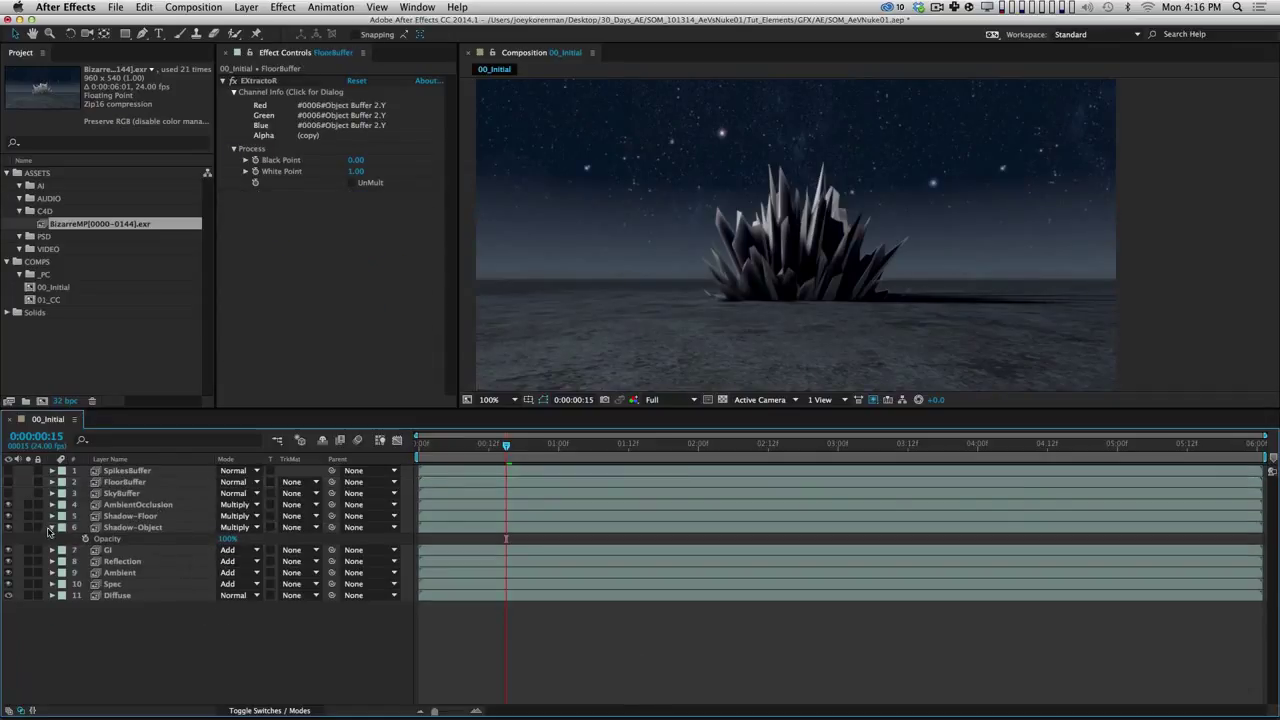
Step: Collapse Shadow-Object's layer properties and the EXtractoR and Levels effect settings on Shadow-Floor
{"action": "left_click", "coordinate": [53, 528]}
{"action": "left_click", "coordinate": [141, 519]}
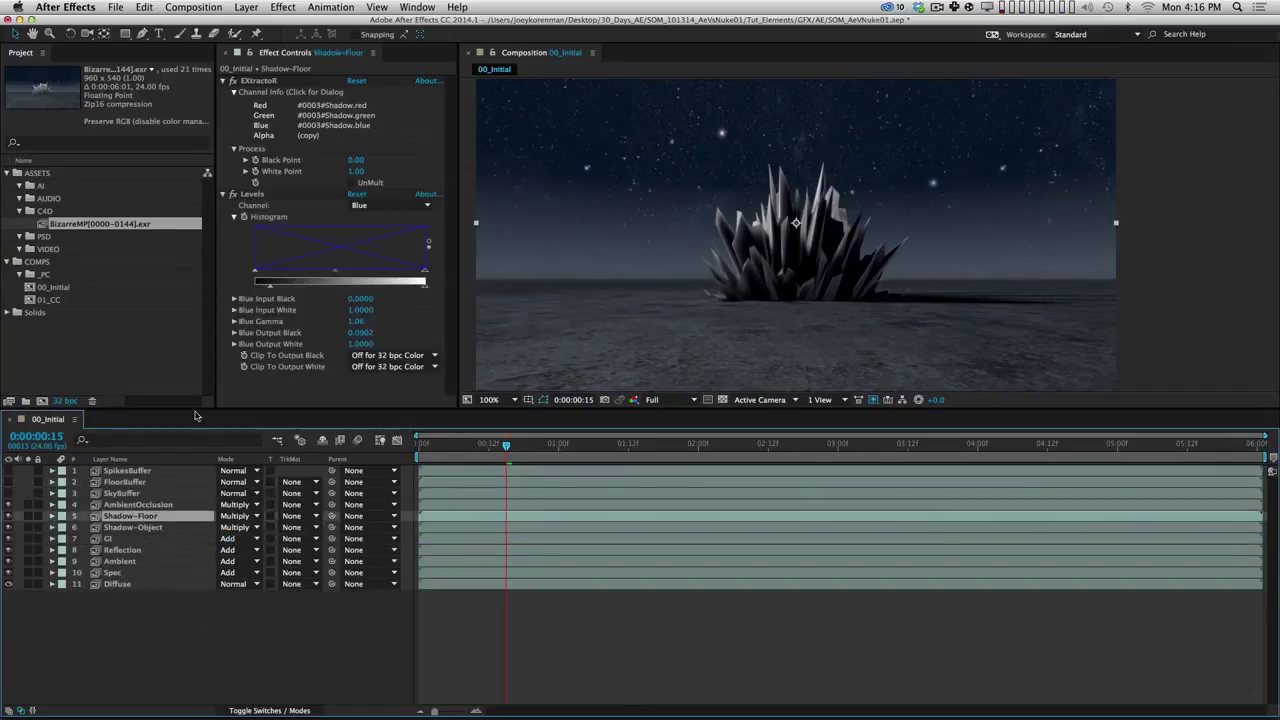
{"action": "left_click", "coordinate": [225, 94]}
{"action": "left_click", "coordinate": [224, 93]}
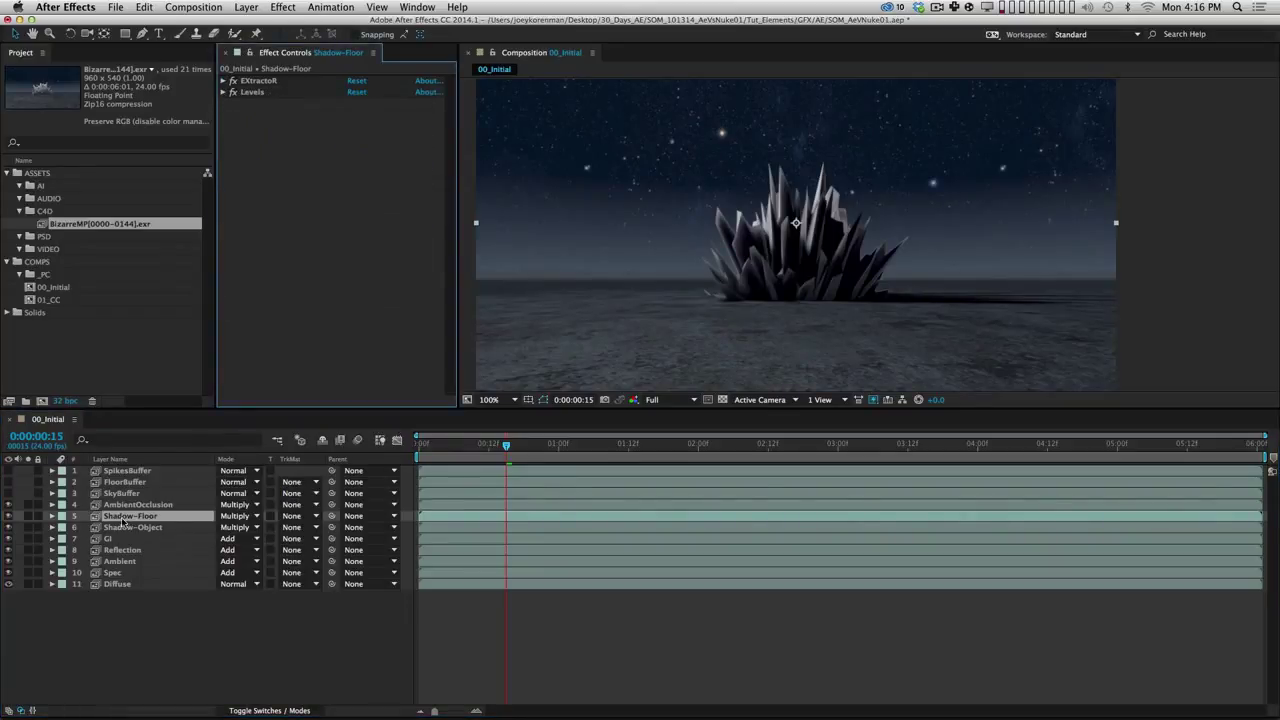
Step: Solo the Shadow-Floor layer and apply the Set Matte effect to it
{"action": "left_click", "coordinate": [28, 516]}
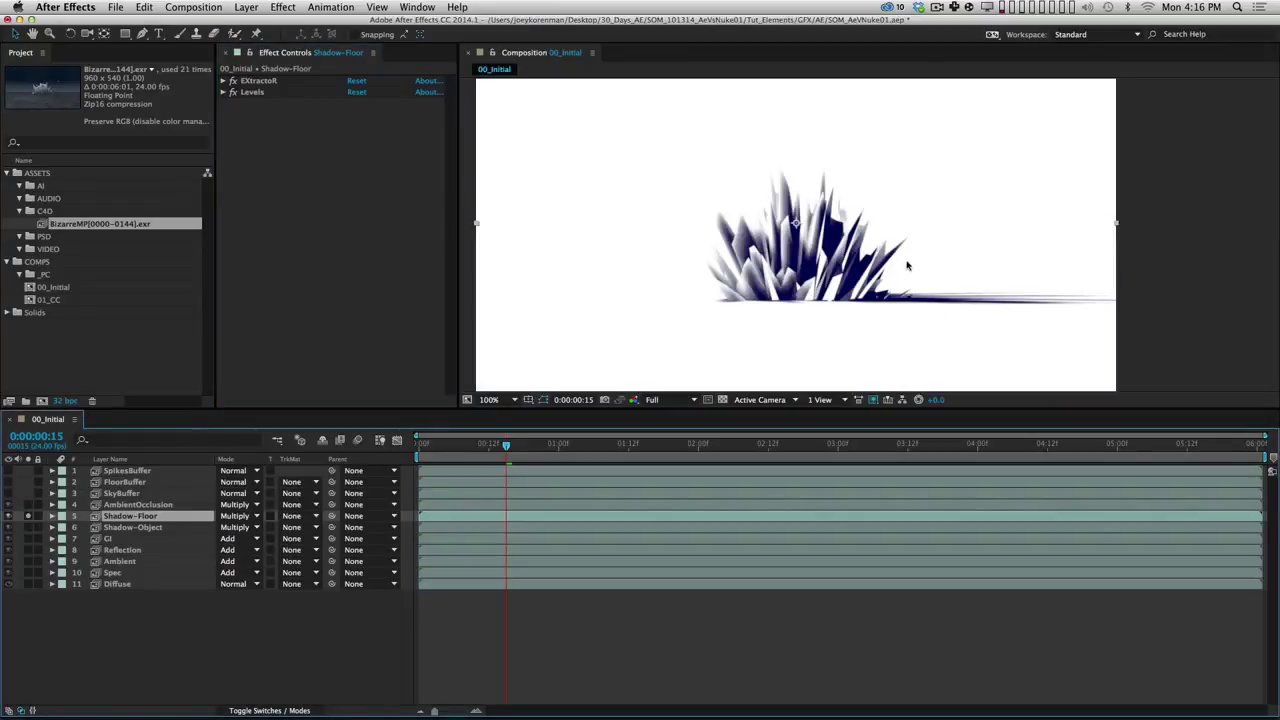
{"action": "left_click", "coordinate": [283, 7]}
{"action": "mouse_move", "coordinate": [327, 112]}
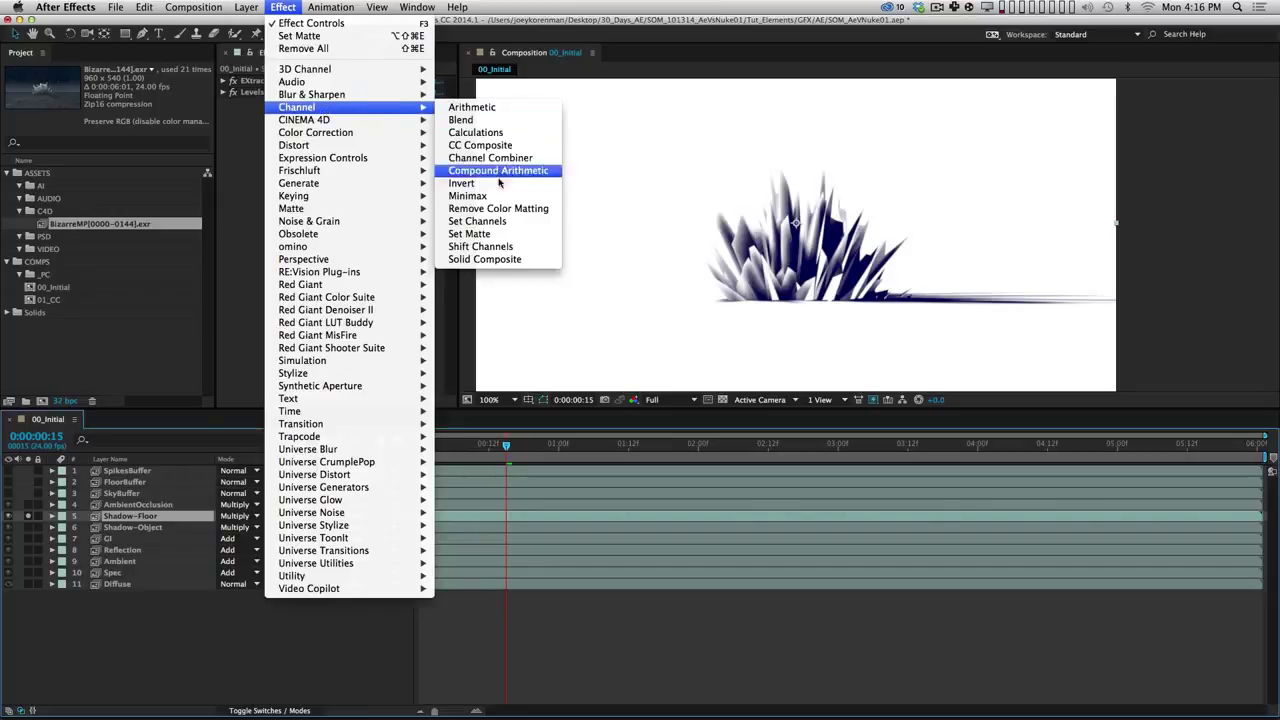
{"action": "left_click", "coordinate": [500, 233]}
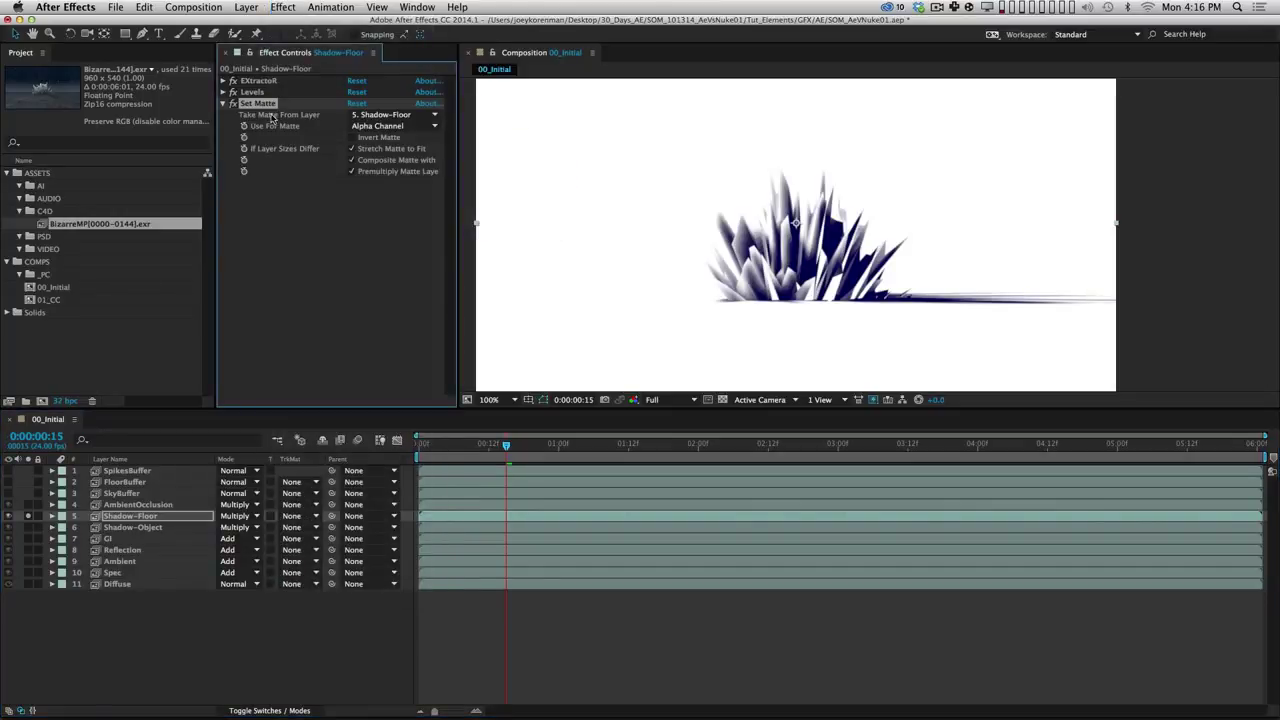
Step: Make Set Matte take its matte from the FloorBuffer layer using Luminance, and unsolo Shadow-Floor
{"action": "left_click", "coordinate": [375, 116]}
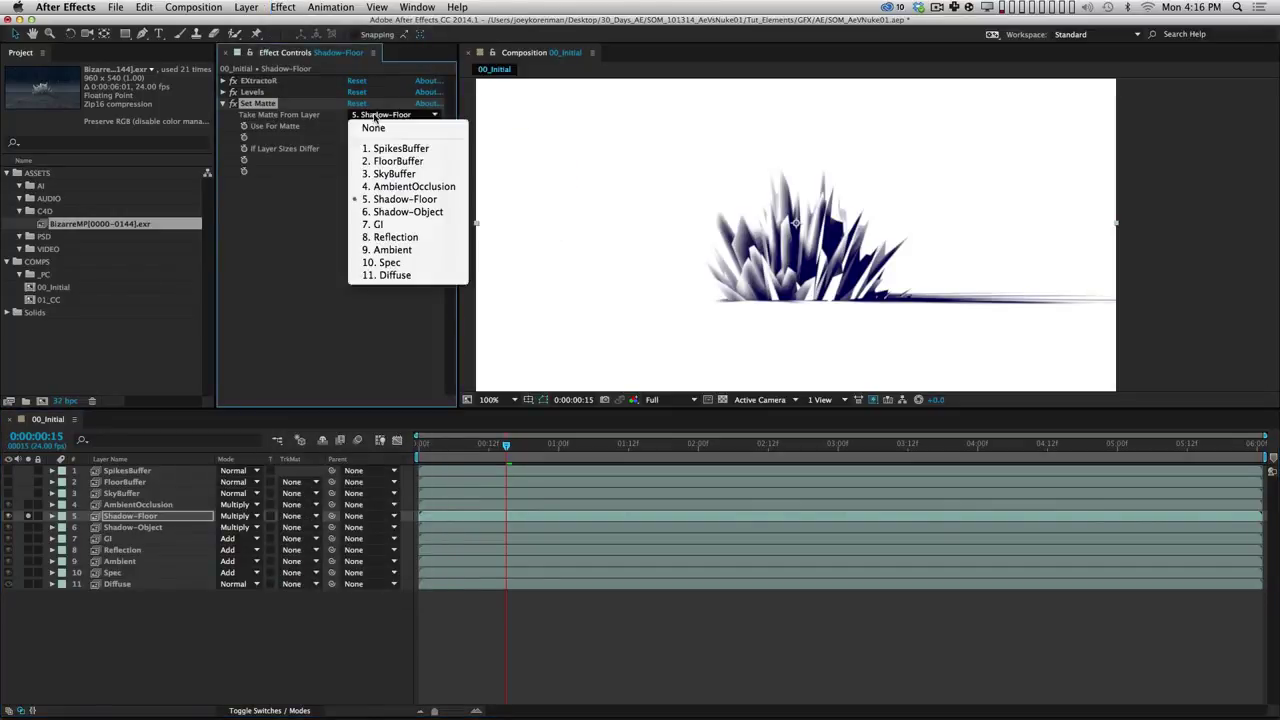
{"action": "left_click", "coordinate": [413, 163]}
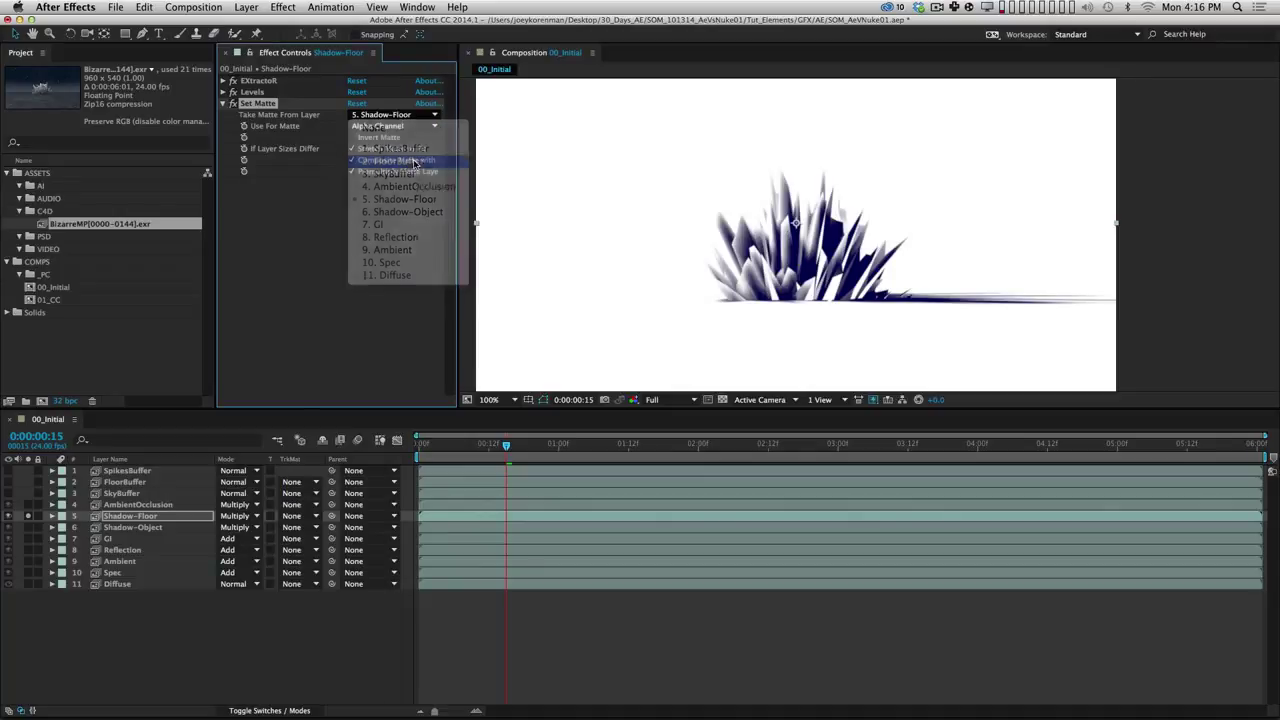
{"action": "left_click", "coordinate": [392, 127]}
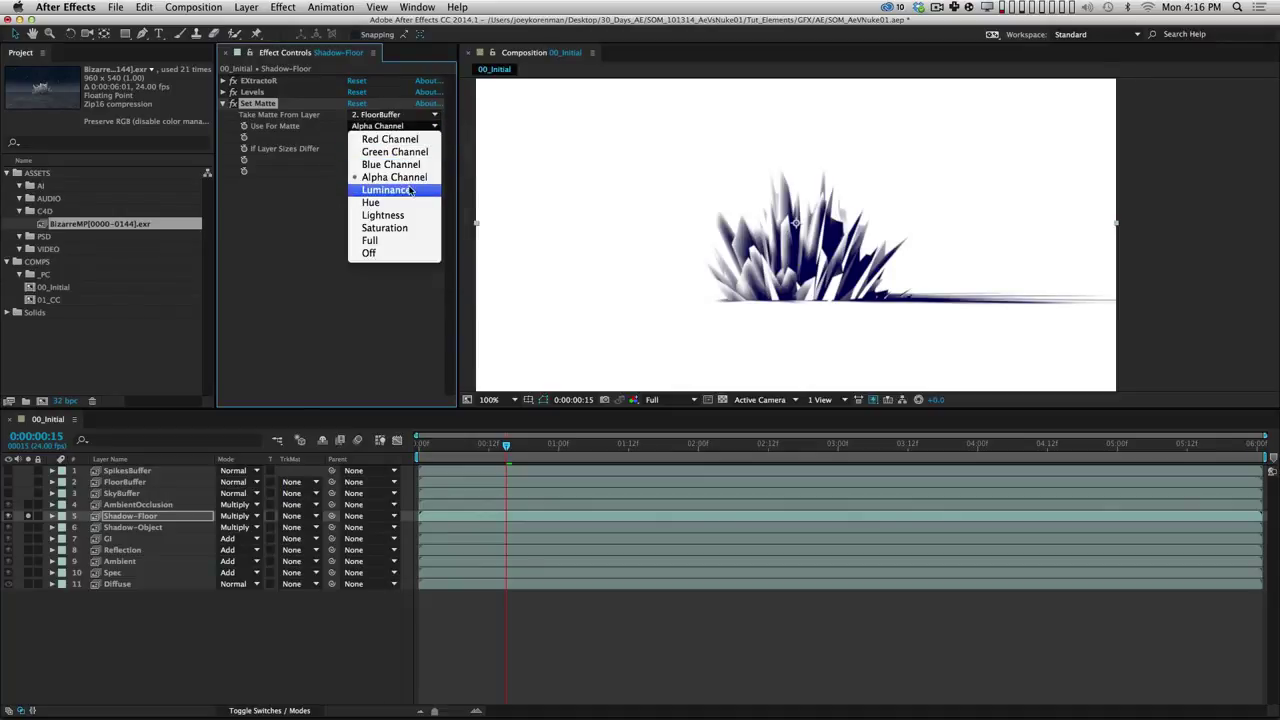
{"action": "left_click", "coordinate": [407, 190]}
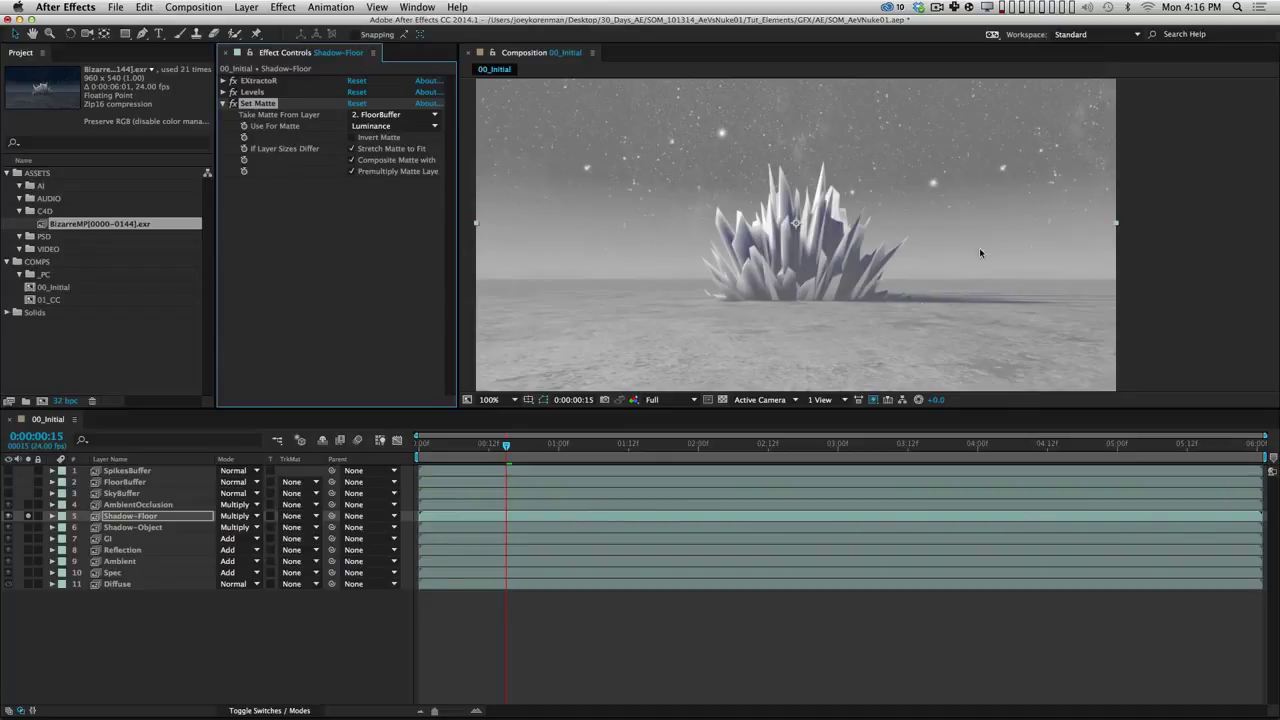
{"action": "left_click", "coordinate": [28, 516]}
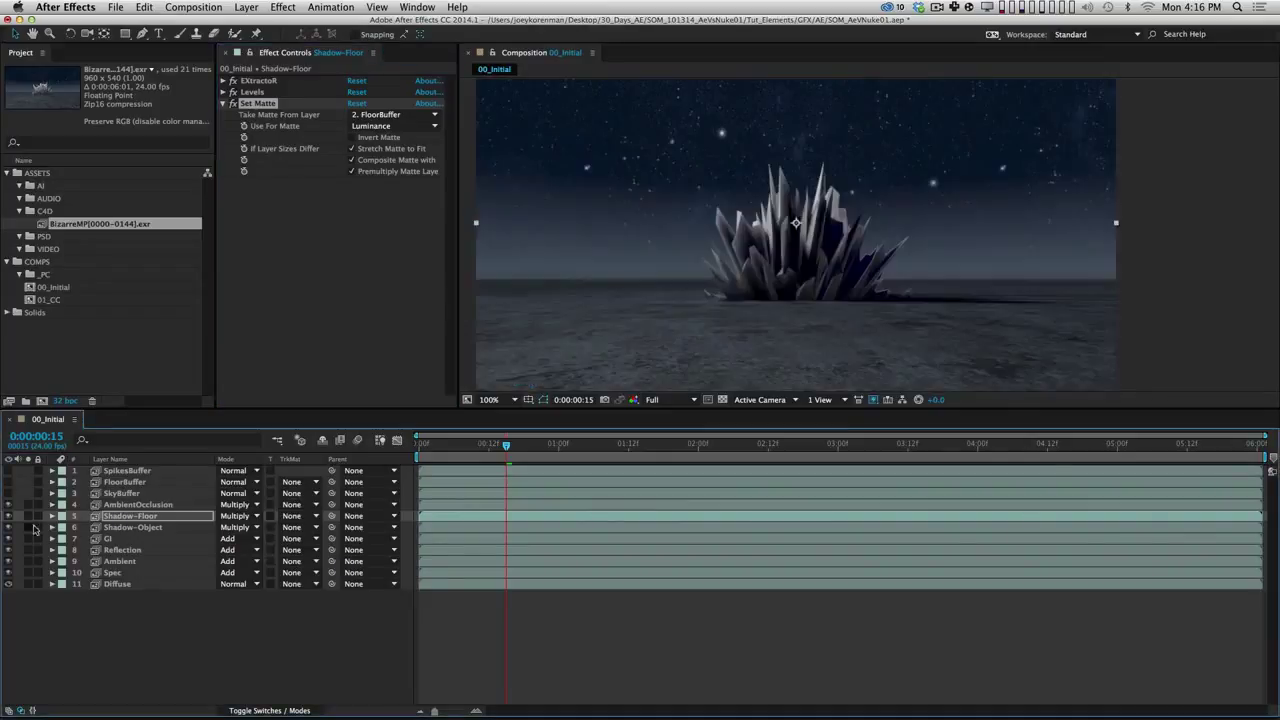
{"action": "left_click", "coordinate": [190, 655]}
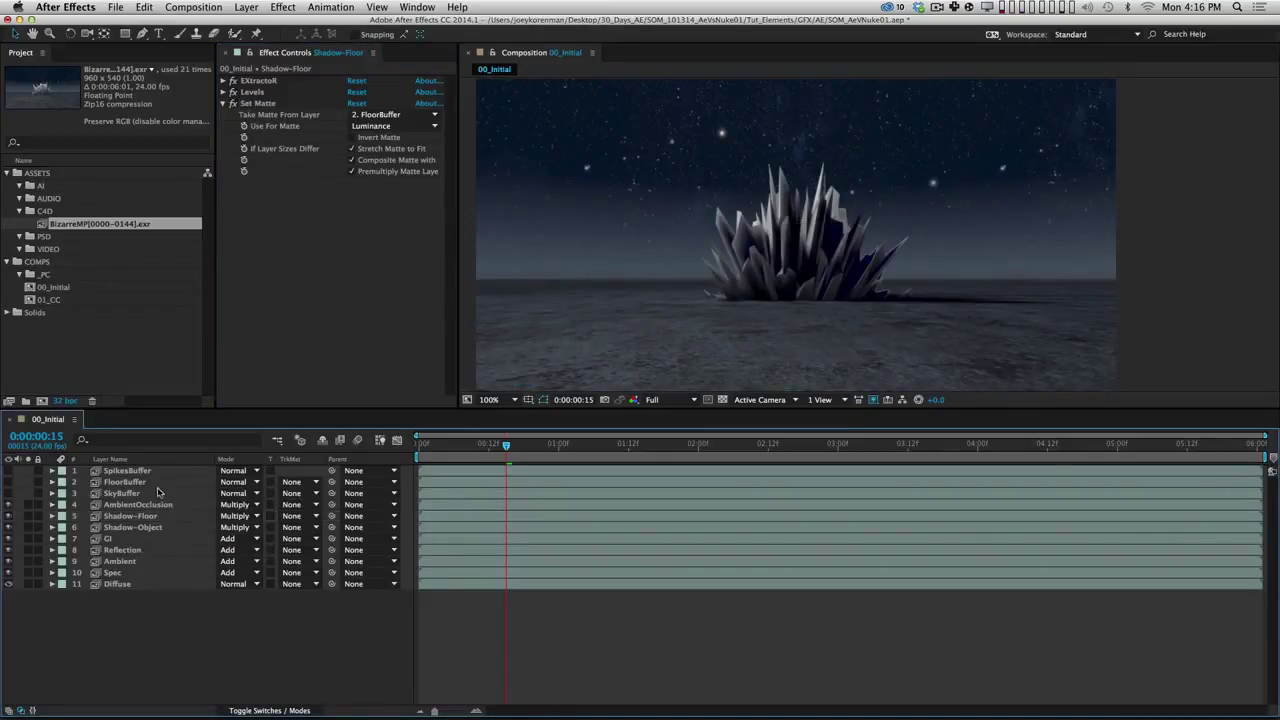
Step: Examine FloorBuffer's EXtractoR effect and matte image, and the Set Matte settings on Shadow-Floor
{"action": "left_click", "coordinate": [157, 482]}
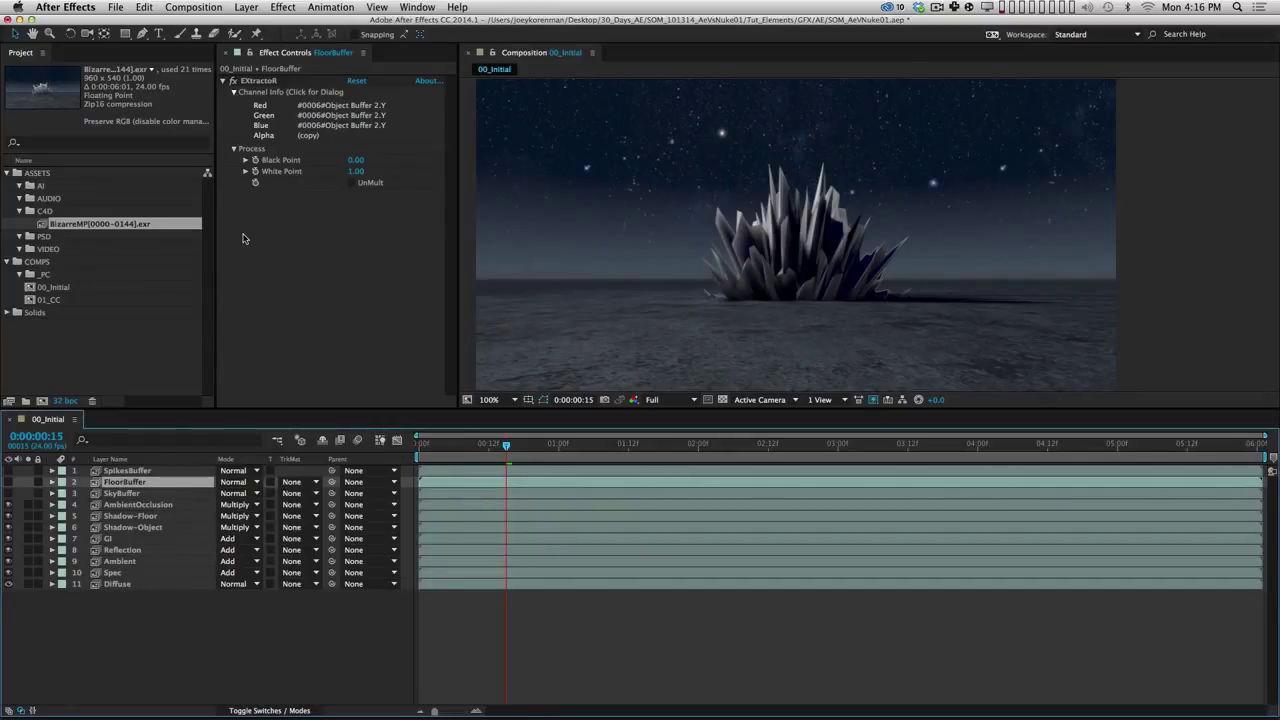
{"action": "left_click", "coordinate": [223, 81]}
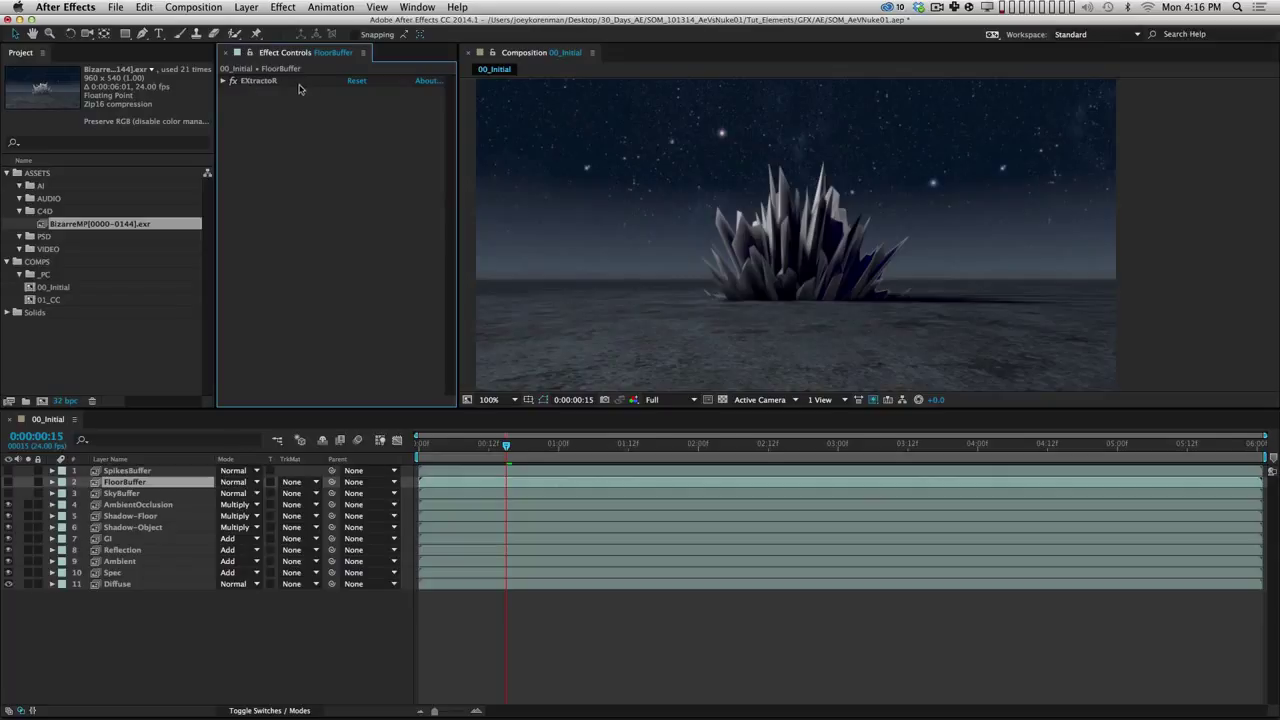
{"action": "left_click", "coordinate": [8, 482]}
{"action": "left_click", "coordinate": [8, 482]}
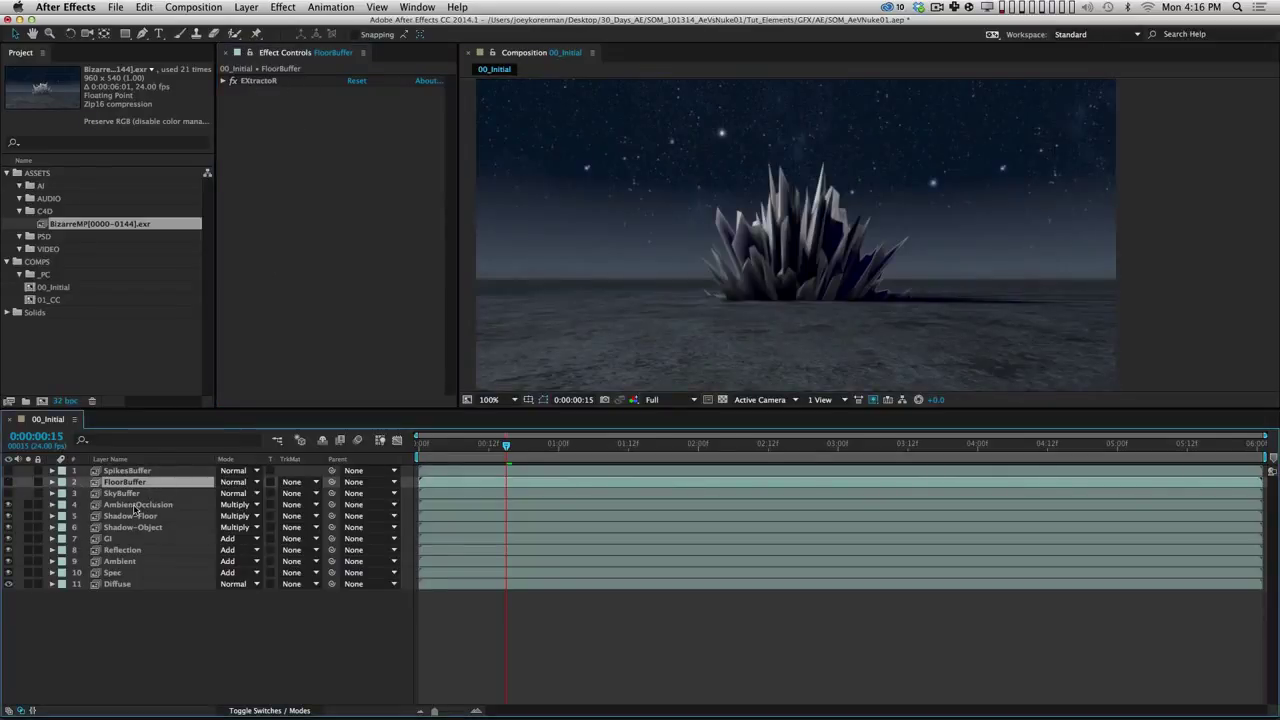
{"action": "left_click", "coordinate": [135, 515]}
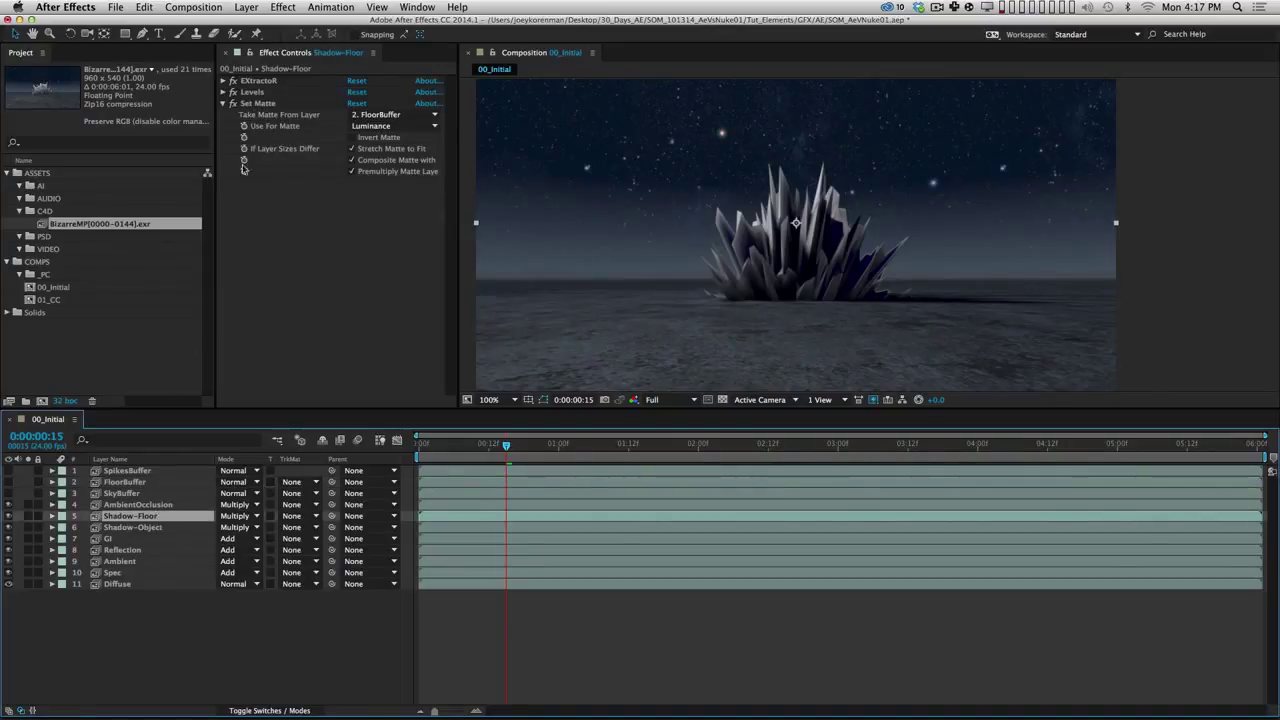
Step: Show FloorBuffer temporarily to compare it with EXtractoR disabled and enabled, leaving the effect on and the layer hidden
{"action": "left_click", "coordinate": [143, 485]}
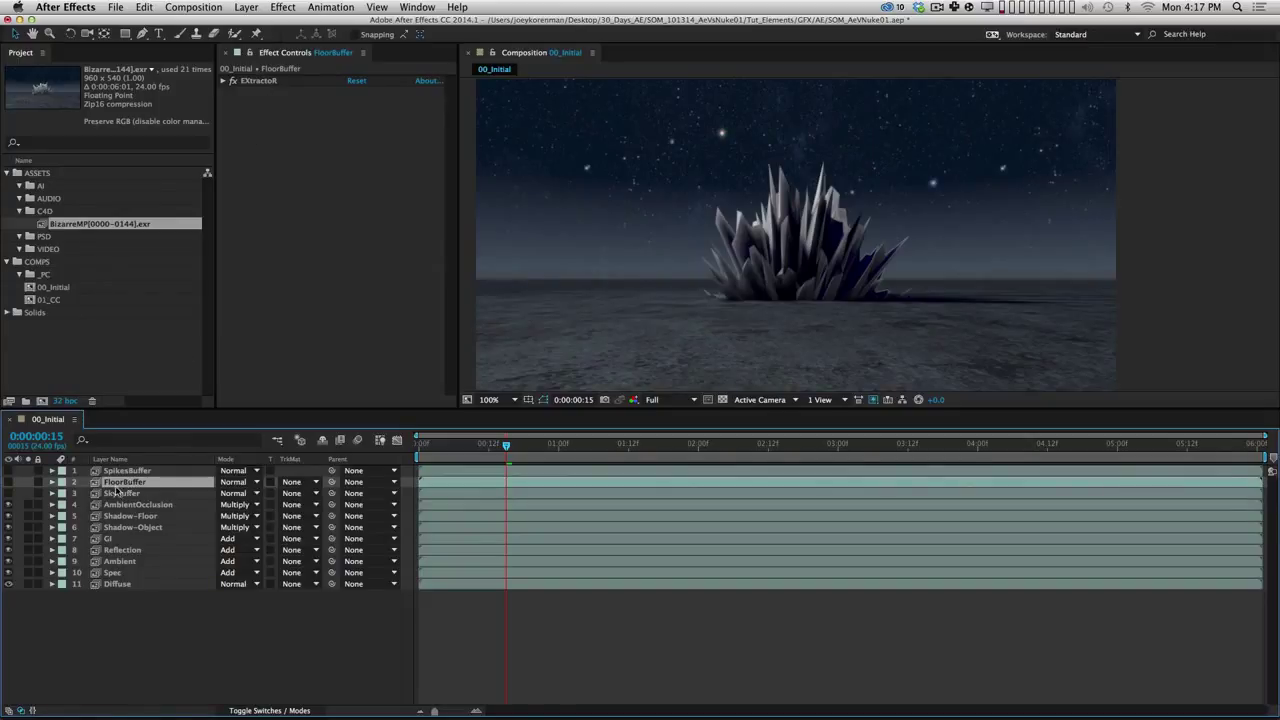
{"action": "left_click", "coordinate": [234, 84]}
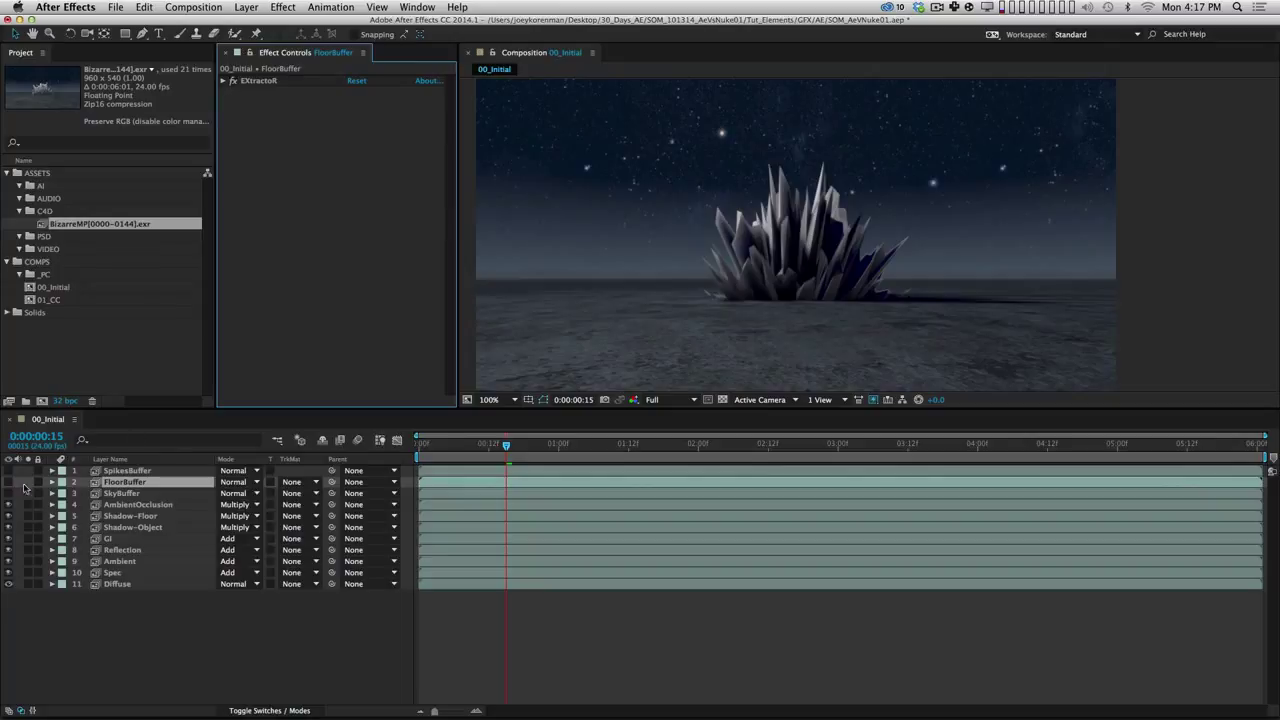
{"action": "left_click", "coordinate": [8, 482]}
{"action": "left_click", "coordinate": [229, 80]}
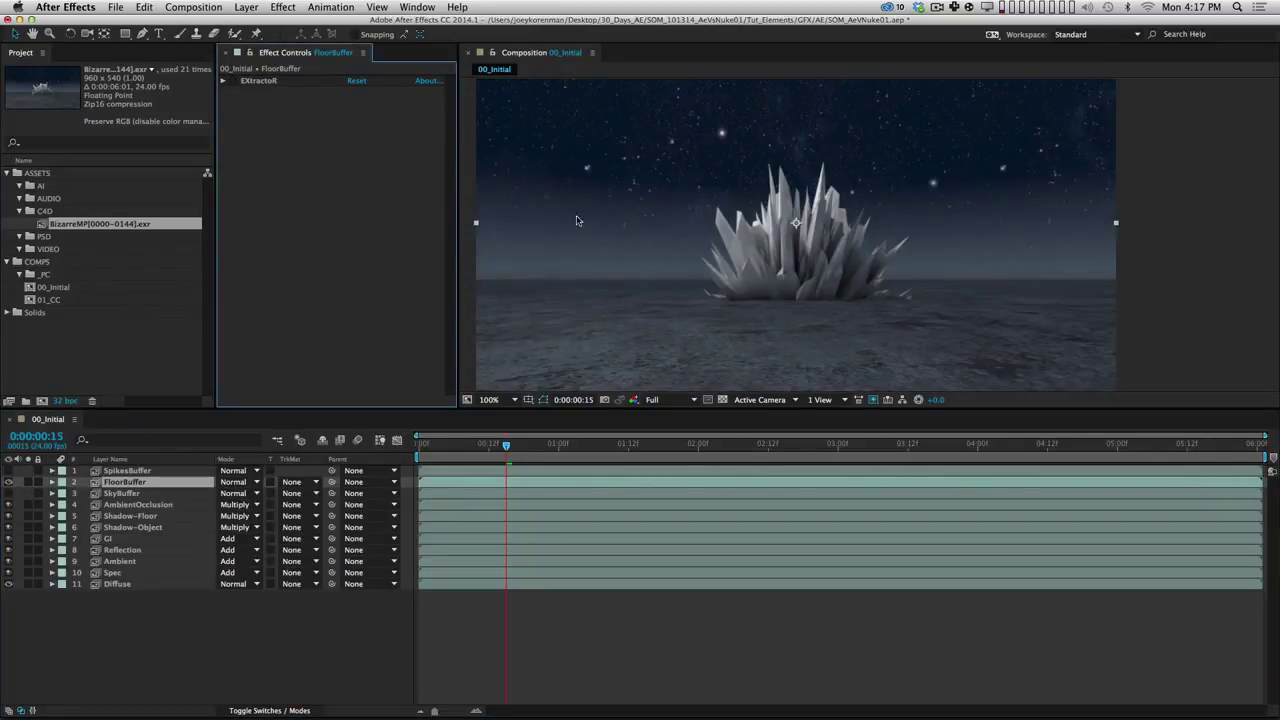
{"action": "left_click", "coordinate": [232, 80]}
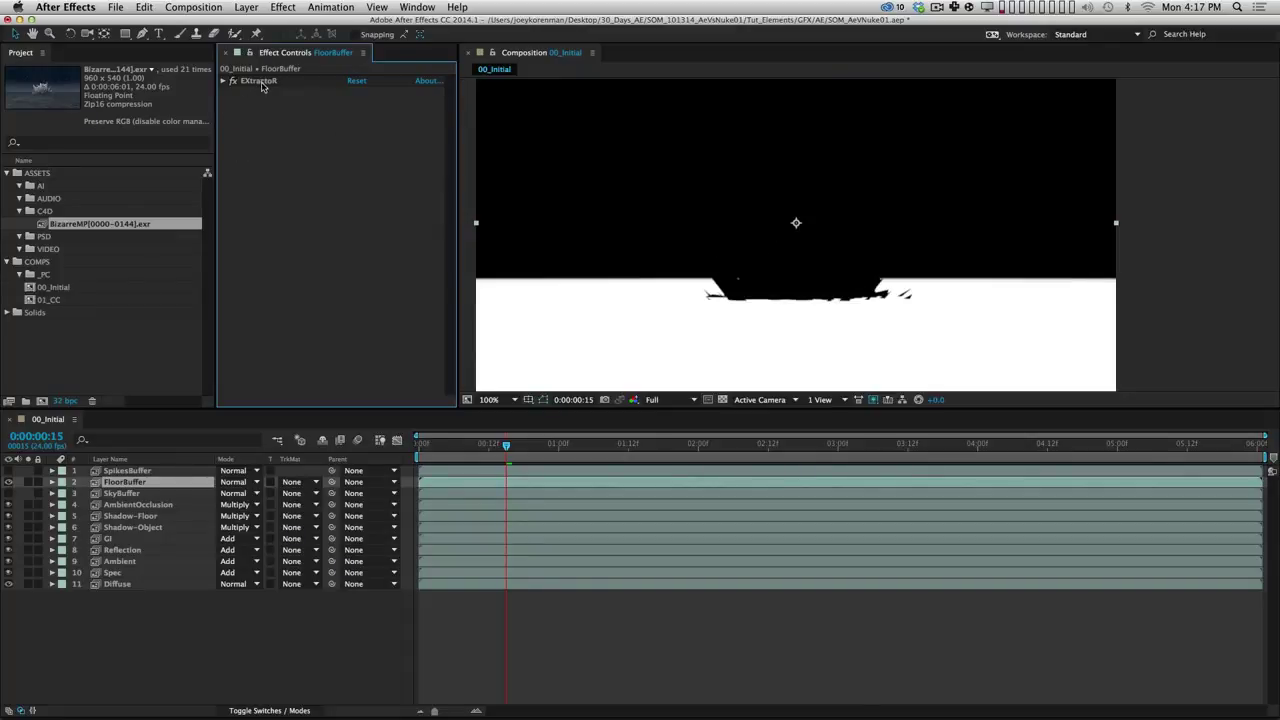
{"action": "left_click", "coordinate": [262, 81]}
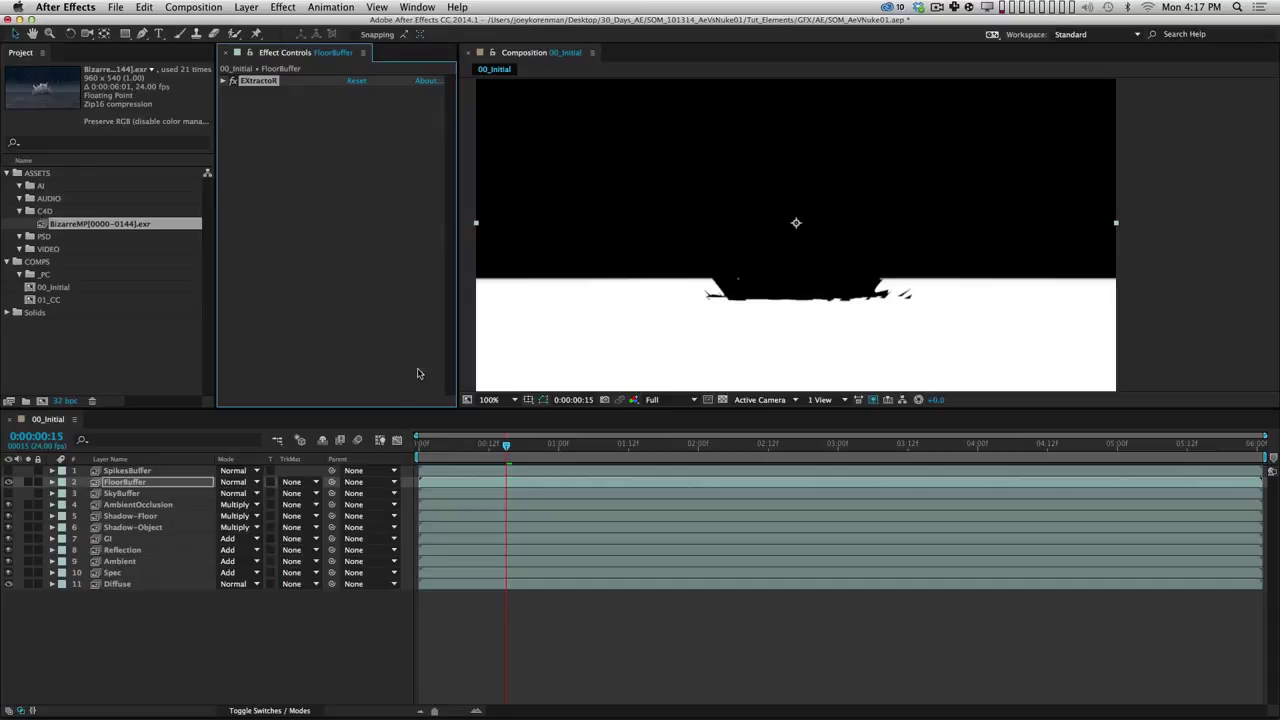
{"action": "left_click", "coordinate": [9, 482]}
{"action": "left_click", "coordinate": [186, 666]}
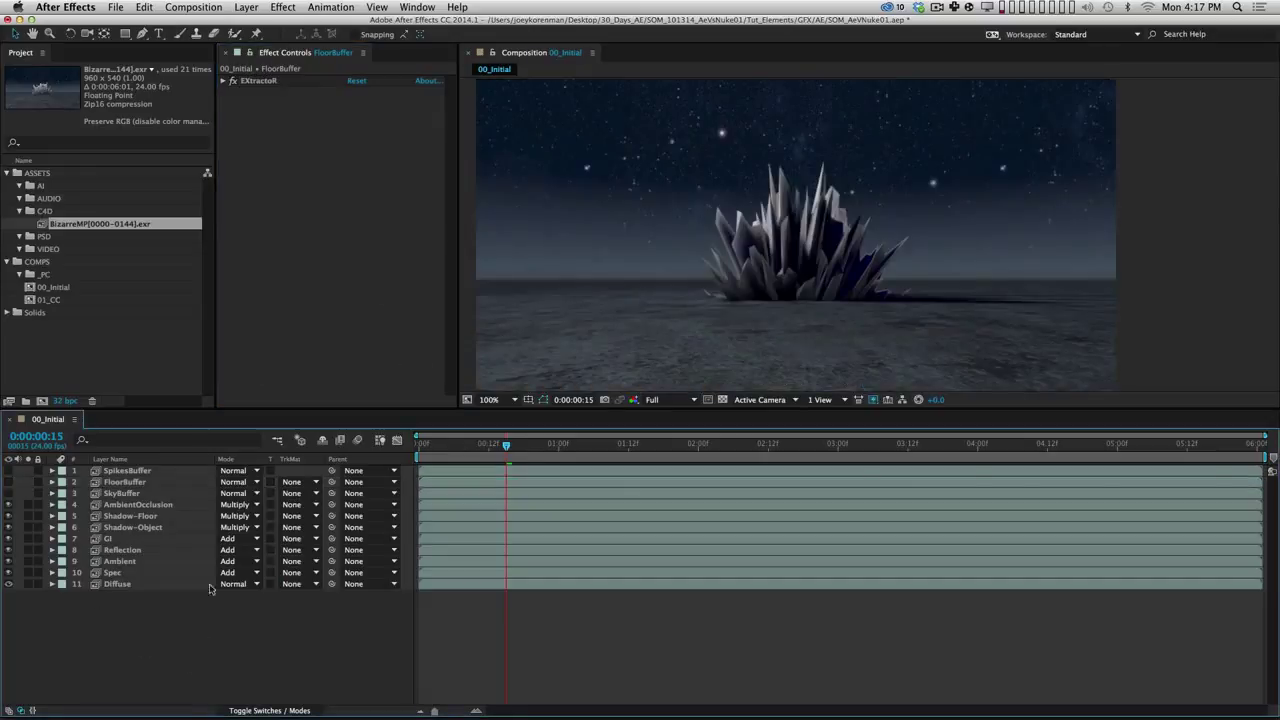
Step: Pre-compose the FloorBuffer layer as FloorBuffer_PC, moving all attributes into the new composition
{"action": "left_click", "coordinate": [149, 488]}
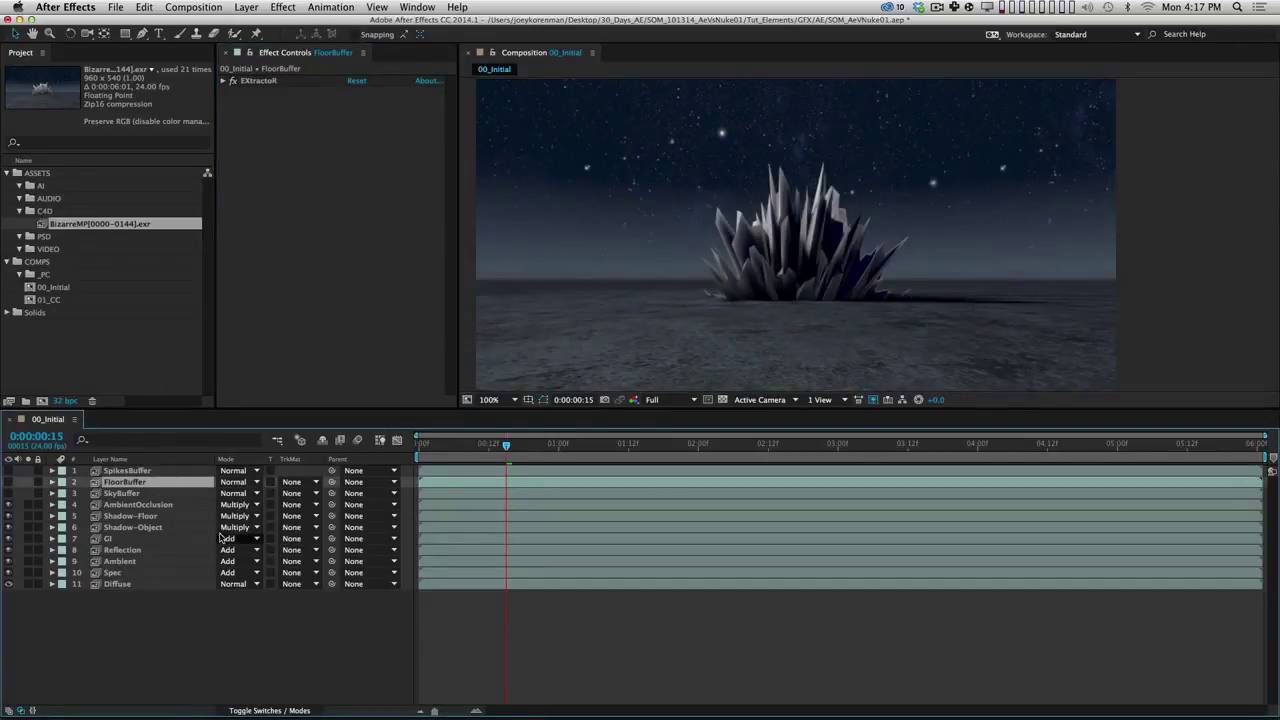
{"action": "key", "text": "shift+super+c"}
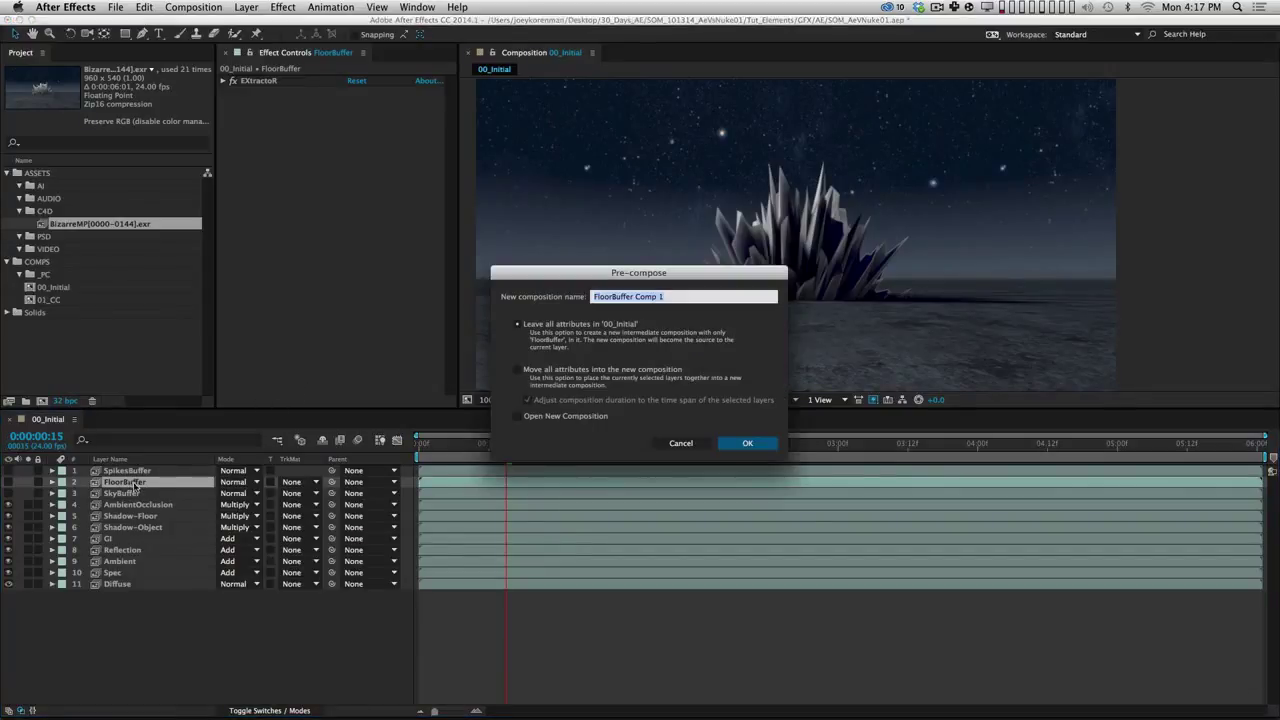
{"action": "left_click", "coordinate": [545, 369]}
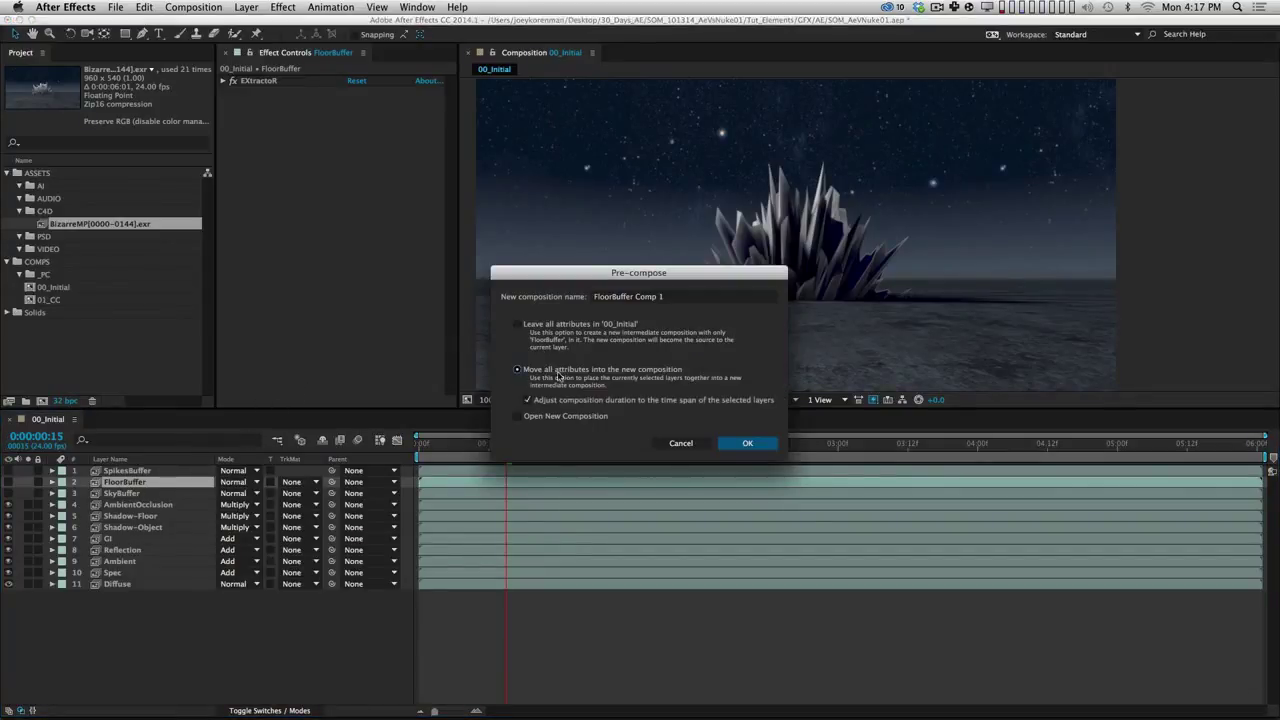
{"action": "left_click_drag", "start_coordinate": [635, 297], "coordinate": [690, 298]}
{"action": "type", "text": "_PC"}
{"action": "key", "text": "Return"}
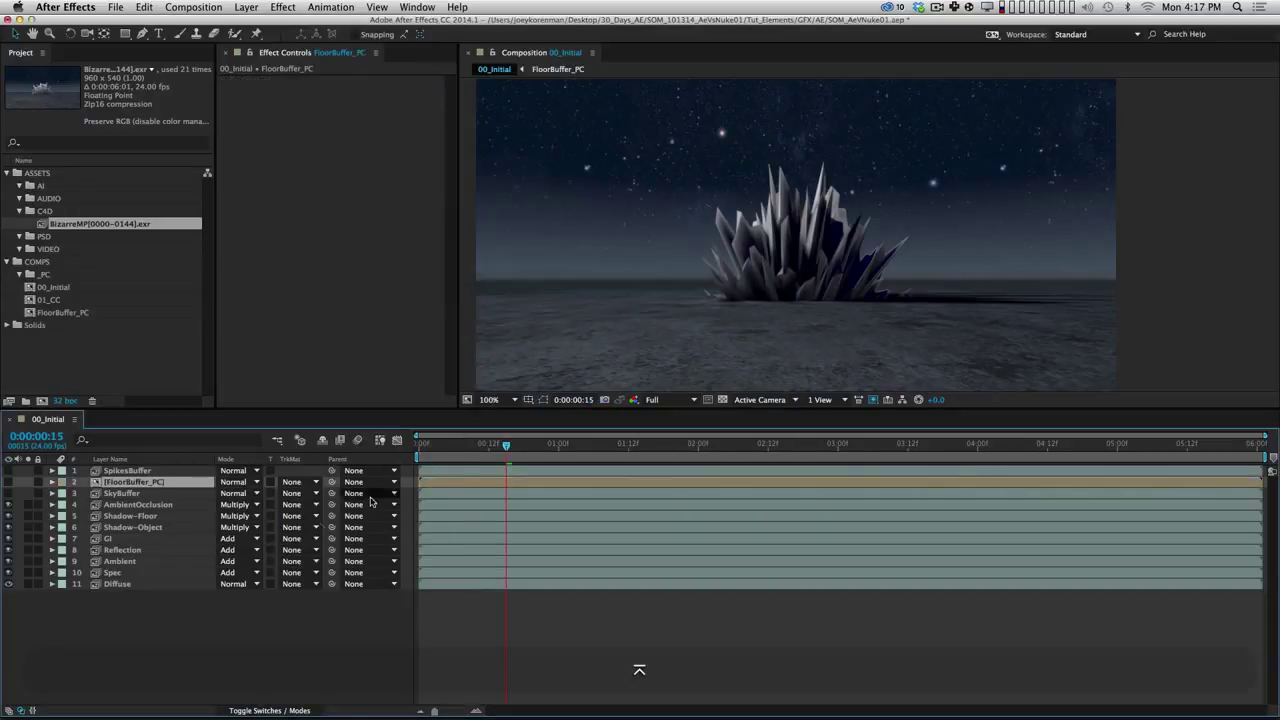
Step: Solo the Shadow-Floor layer to check its Set Matte cutout against the FloorBuffer_PC matte
{"action": "left_click", "coordinate": [172, 516]}
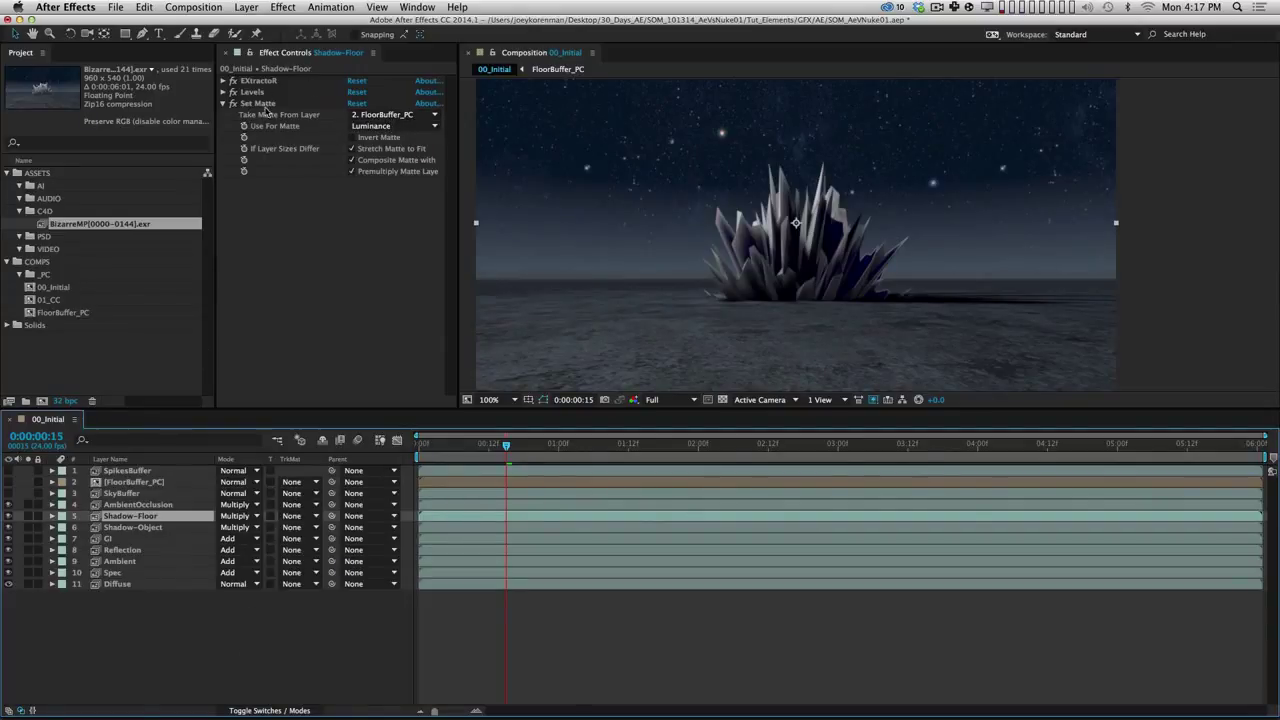
{"action": "left_click", "coordinate": [28, 516]}
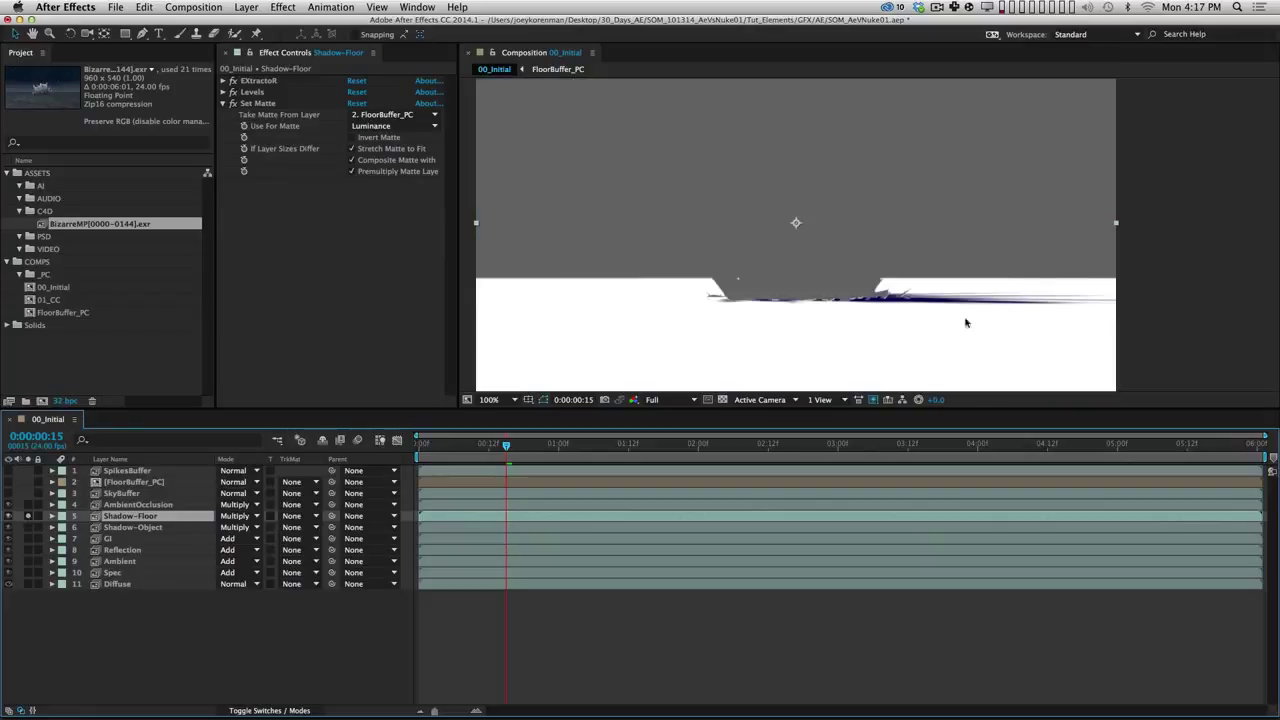
Step: Open the FloorBuffer_PC composition twice to inspect the precomposed floor matte, closing it each time to return to 00_Initial
{"action": "left_click", "coordinate": [158, 483]}
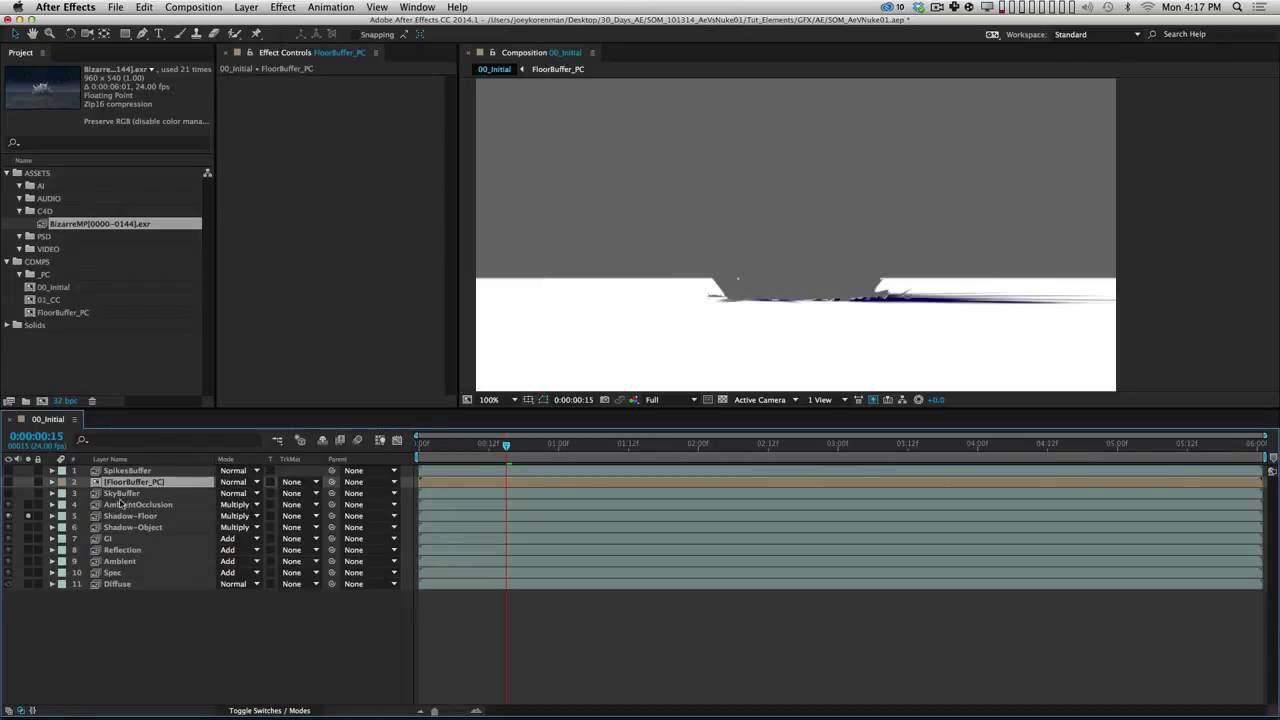
{"action": "double_click", "coordinate": [143, 486]}
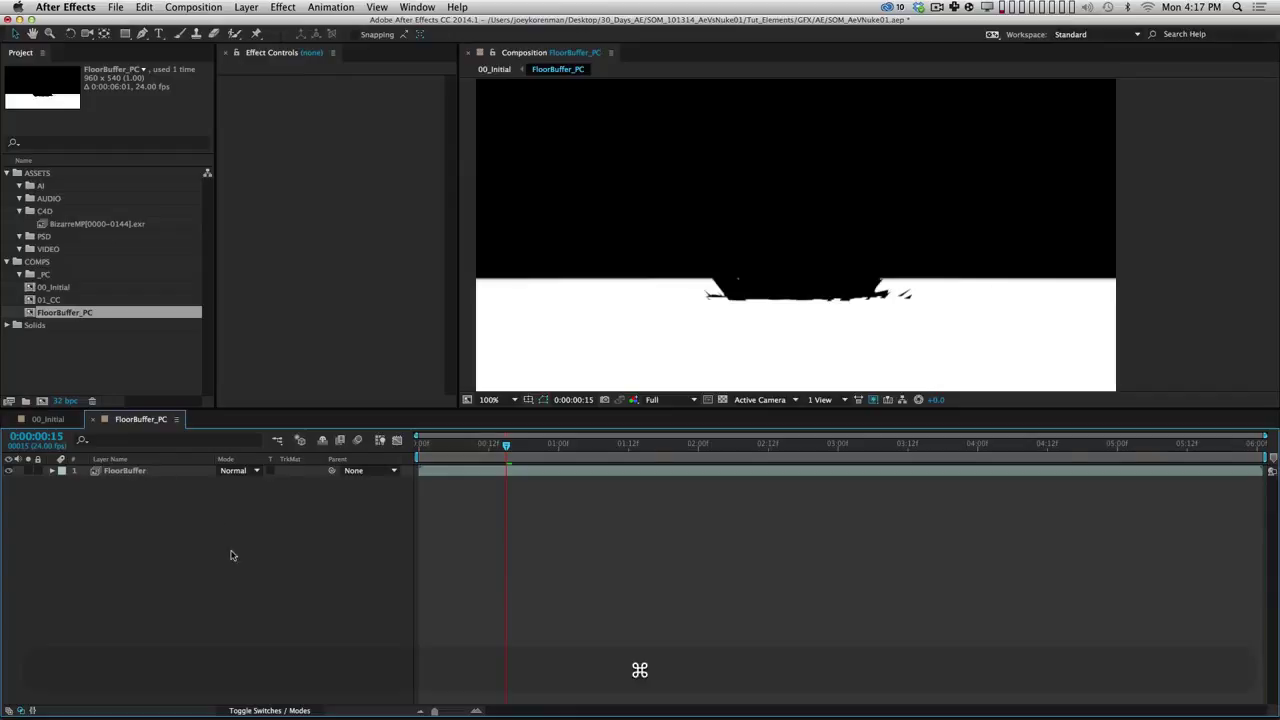
{"action": "key", "text": "super+w"}
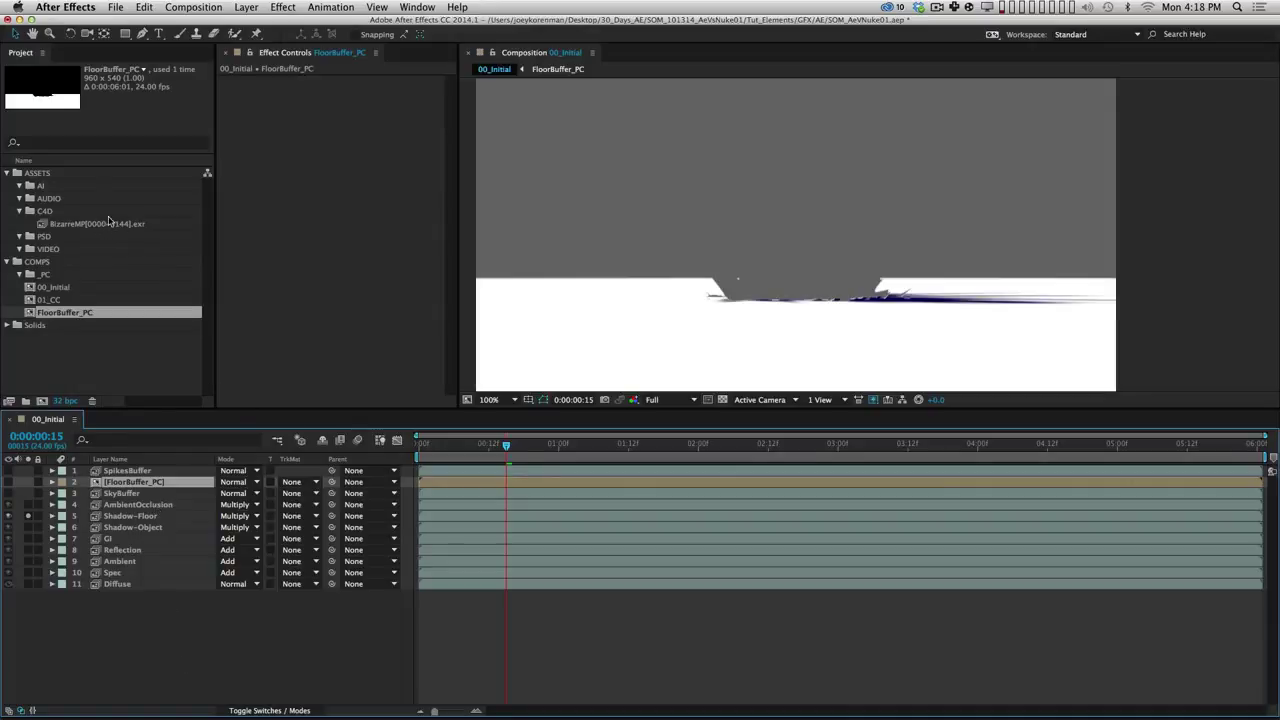
{"action": "double_click", "coordinate": [121, 482]}
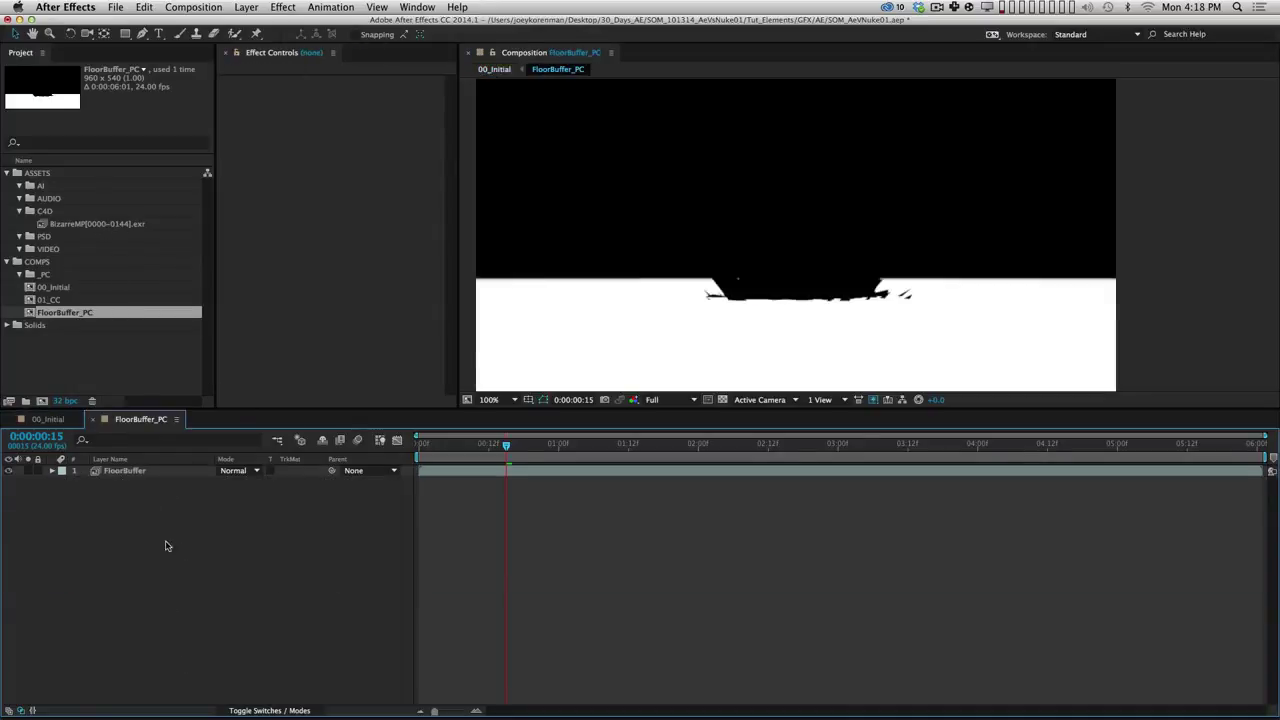
{"action": "key", "text": "super+w"}
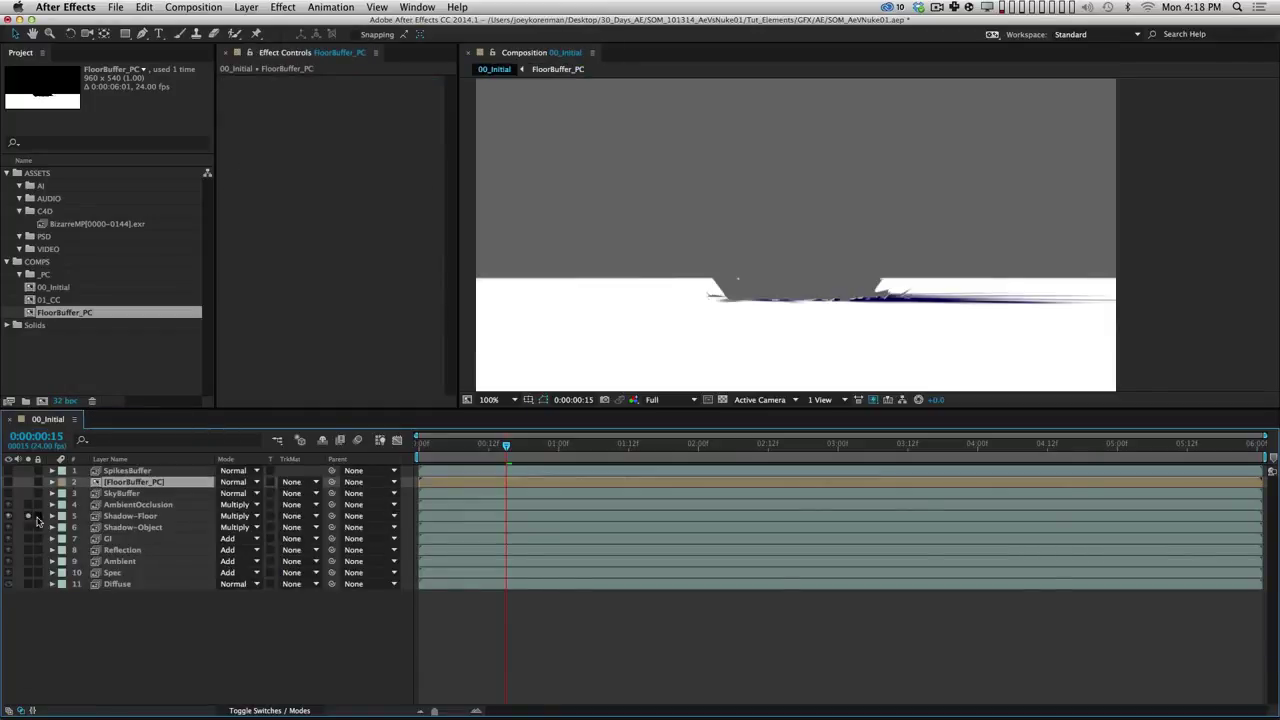
Step: Unsolo Shadow-Floor, pre-compose the SpikesBuffer layer as SpikesBuffer_PC, and hide the resulting layer
{"action": "left_click", "coordinate": [147, 471]}
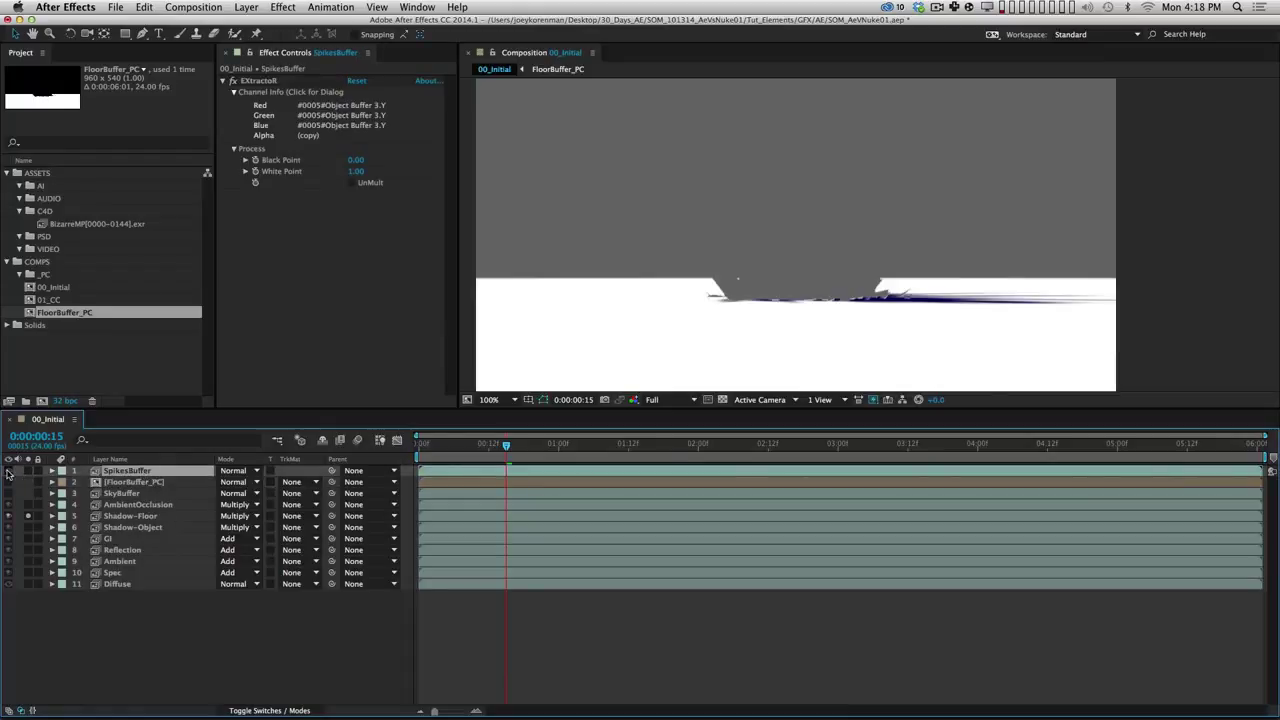
{"action": "left_click", "coordinate": [30, 516]}
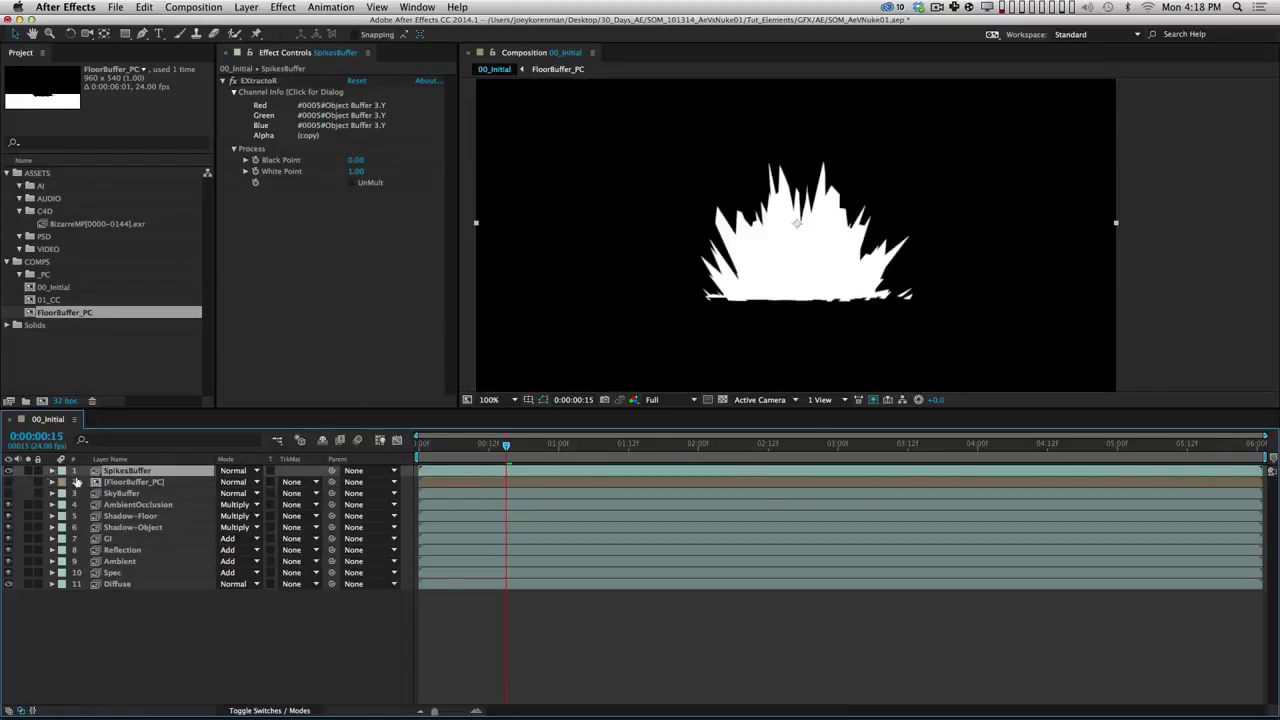
{"action": "key", "text": "shift+super+c"}
{"action": "left_click", "coordinate": [640, 298]}
{"action": "left_click_drag", "start_coordinate": [640, 298], "coordinate": [668, 298]}
{"action": "type", "text": "_PC"}
{"action": "key", "text": "Return"}
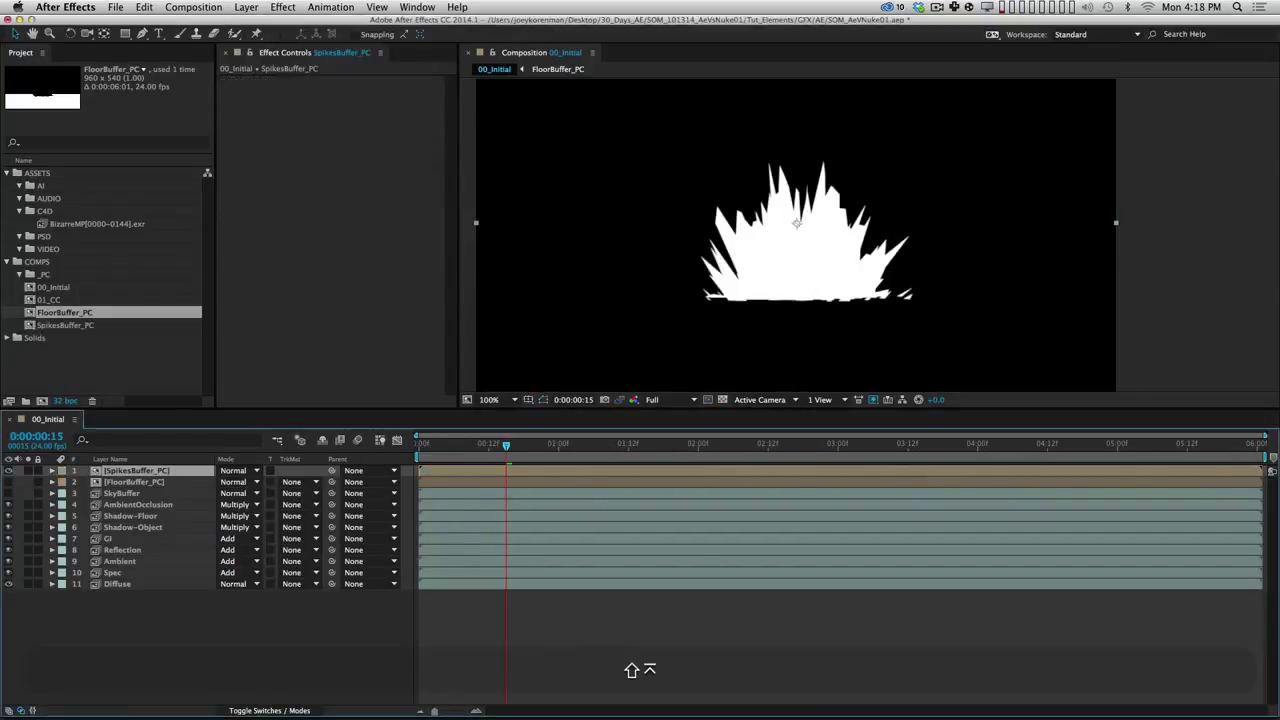
{"action": "left_click", "coordinate": [9, 471]}
Step: Apply Set Matte to the Shadow-Object layer, taking the matte from SpikesBuffer_PC and using Luminance
{"action": "left_click", "coordinate": [153, 531]}
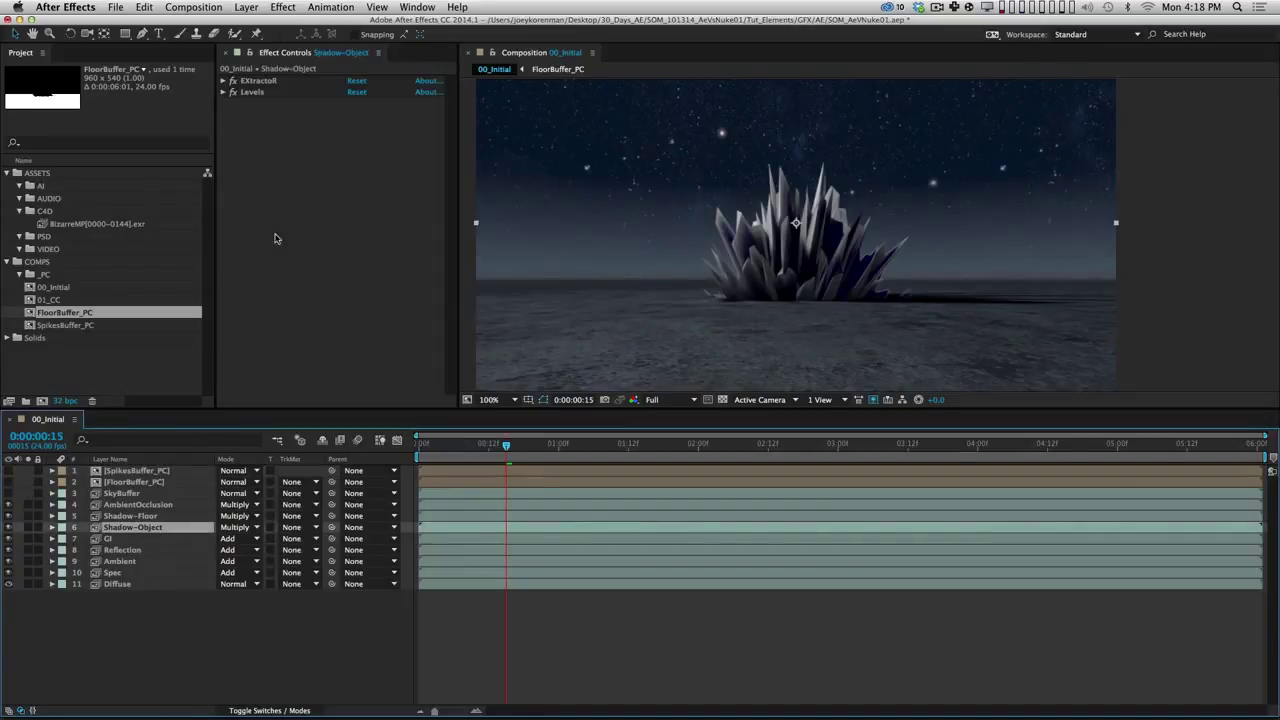
{"action": "left_click", "coordinate": [283, 7]}
{"action": "mouse_move", "coordinate": [300, 107]}
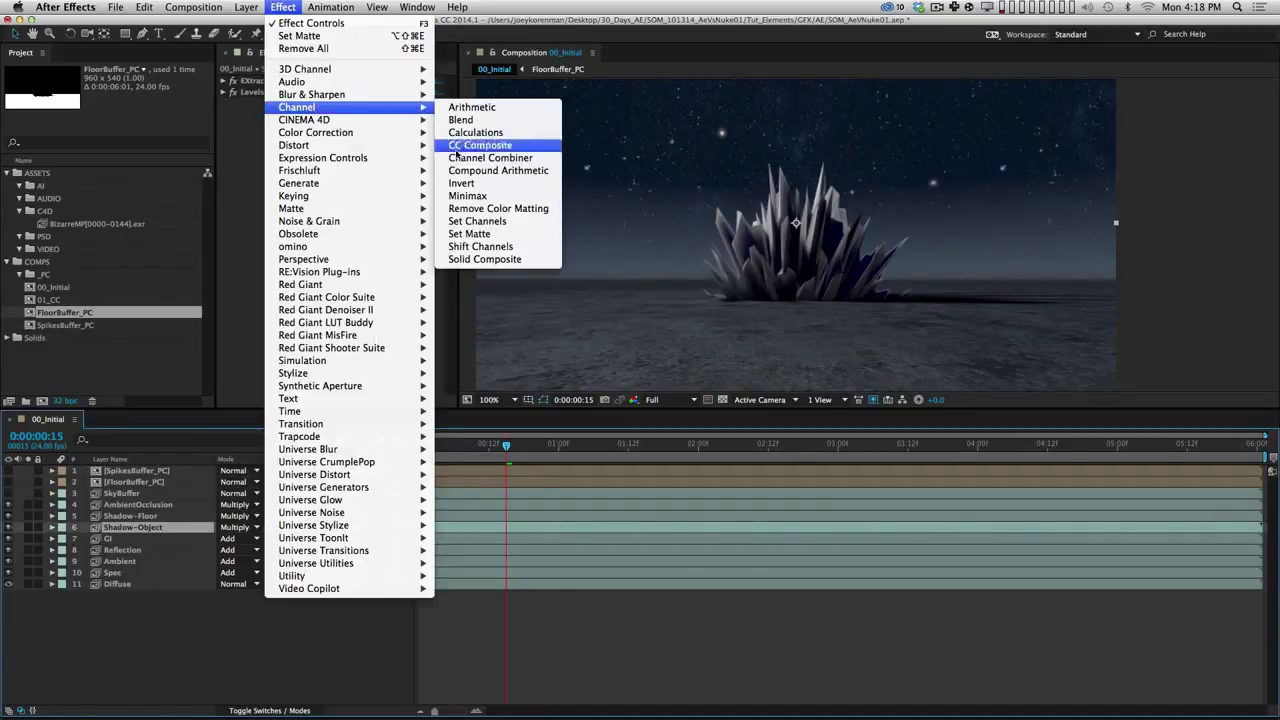
{"action": "left_click", "coordinate": [482, 234]}
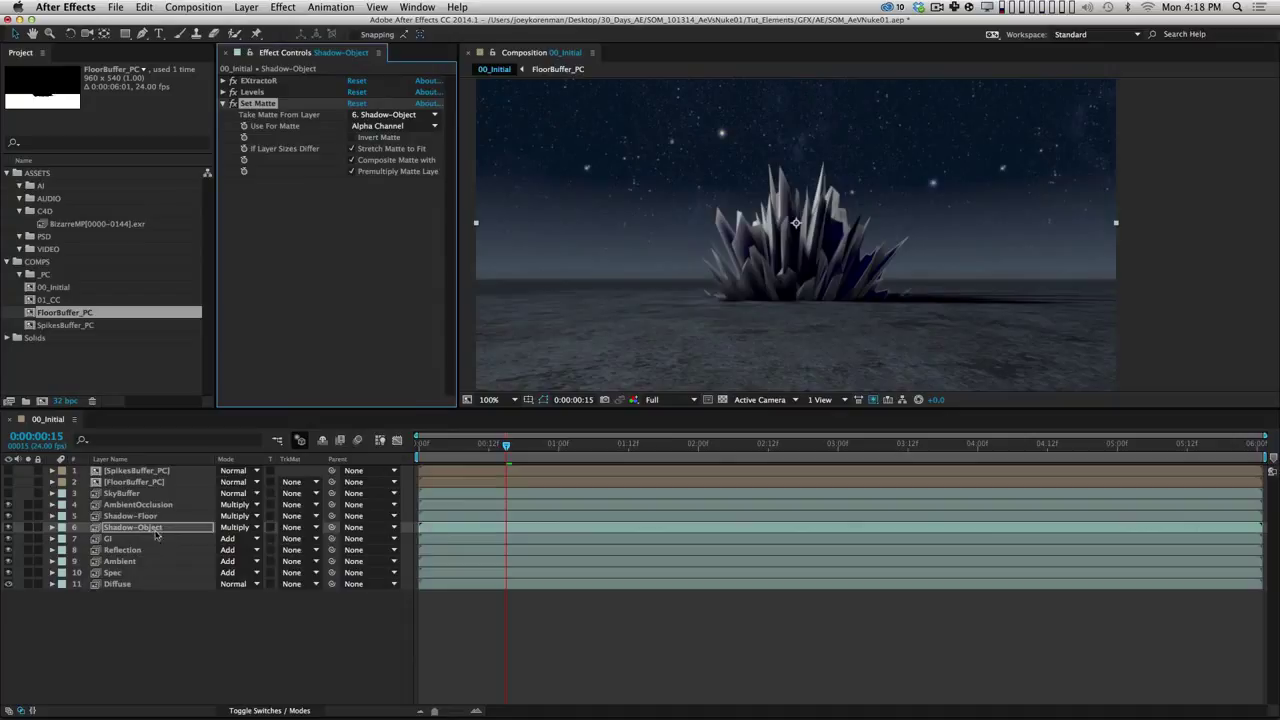
{"action": "left_click", "coordinate": [405, 116]}
{"action": "left_click", "coordinate": [424, 148]}
{"action": "left_click", "coordinate": [400, 126]}
{"action": "left_click", "coordinate": [420, 191]}
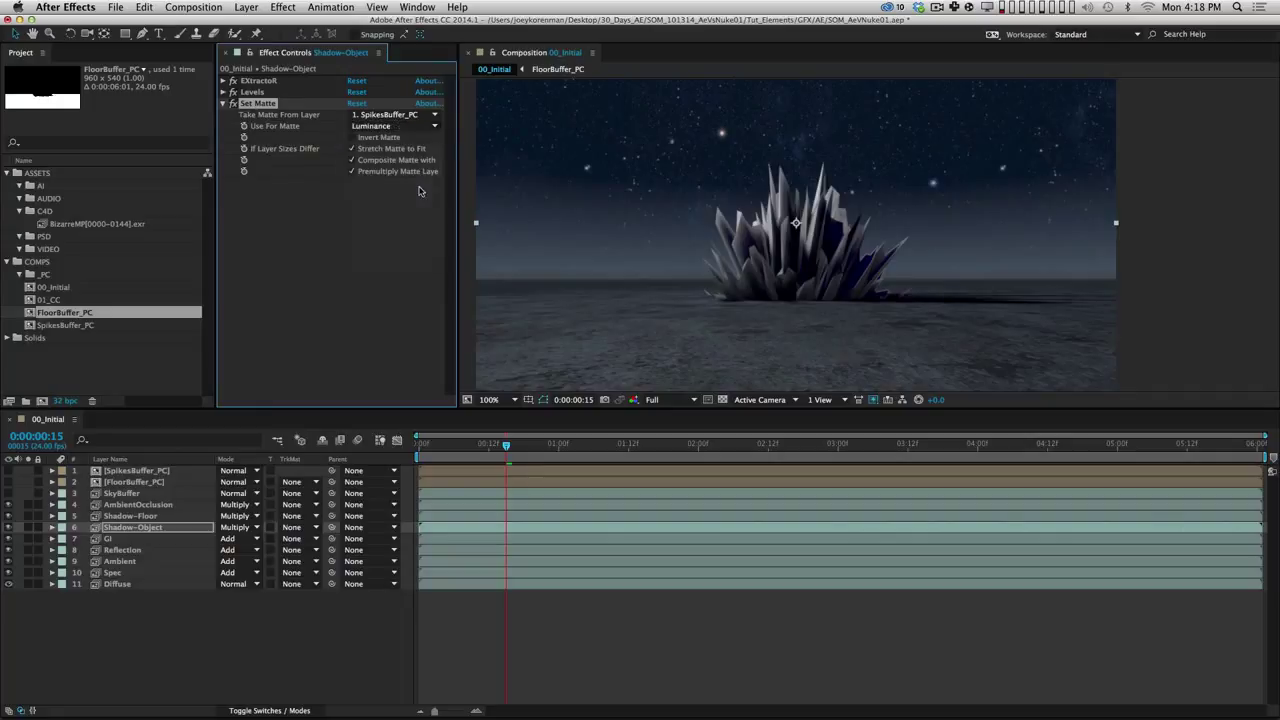
{"action": "left_click", "coordinate": [317, 681]}
Step: Check Shadow-Object soloed together with Shadow-Floor, unsolo them, and lower Shadow-Object's opacity to about 49%
{"action": "left_click", "coordinate": [170, 531]}
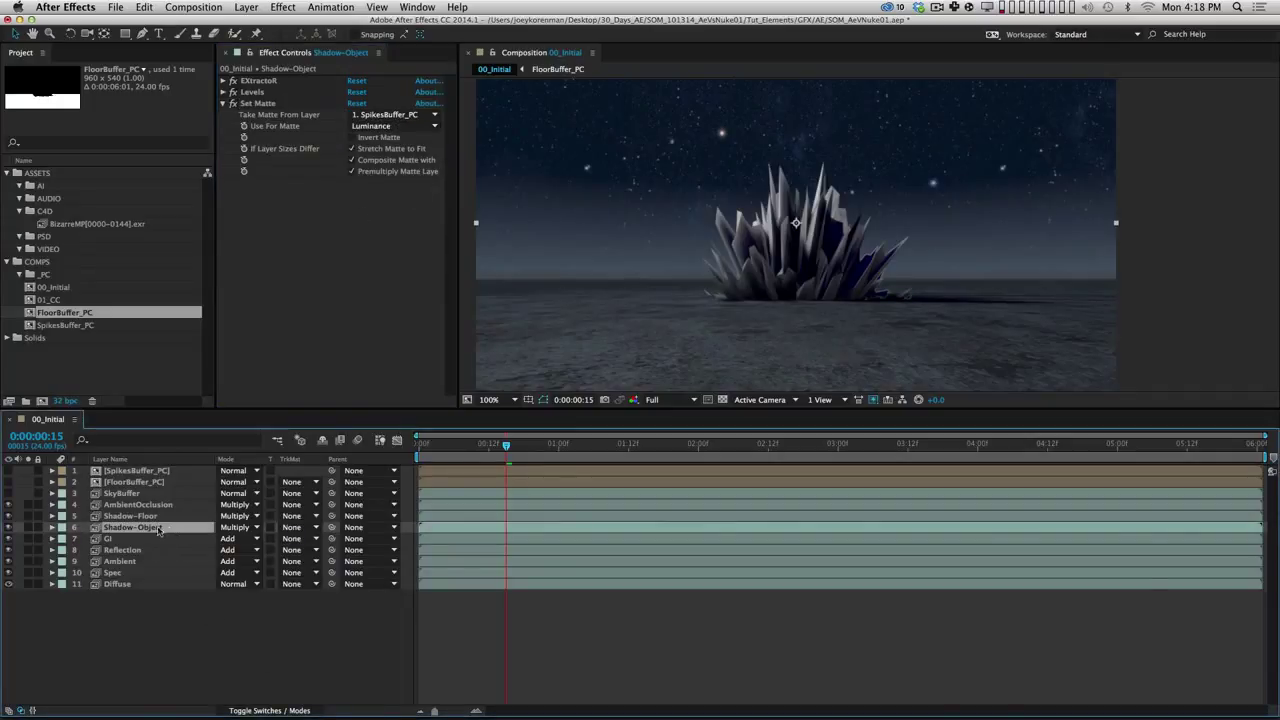
{"action": "left_click", "coordinate": [28, 527]}
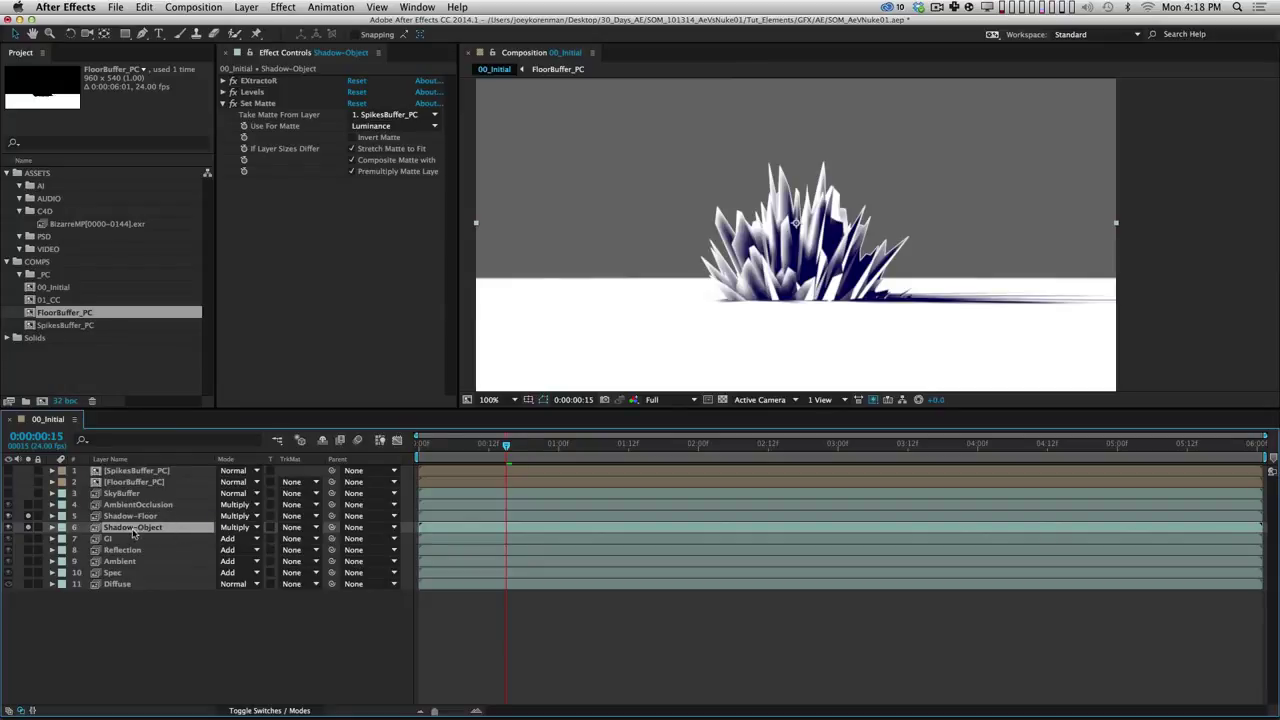
{"action": "key", "text": "t"}
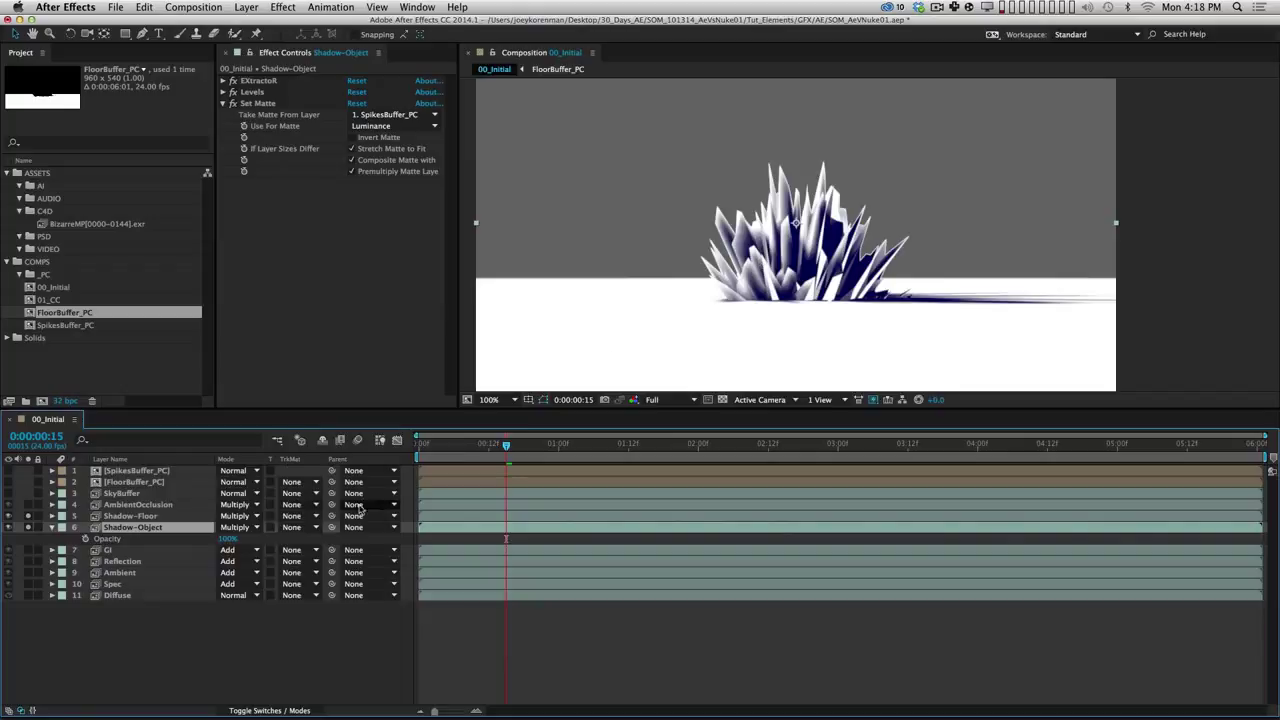
{"action": "left_click_drag", "start_coordinate": [229, 539], "coordinate": [104, 530]}
{"action": "left_click", "coordinate": [28, 527]}
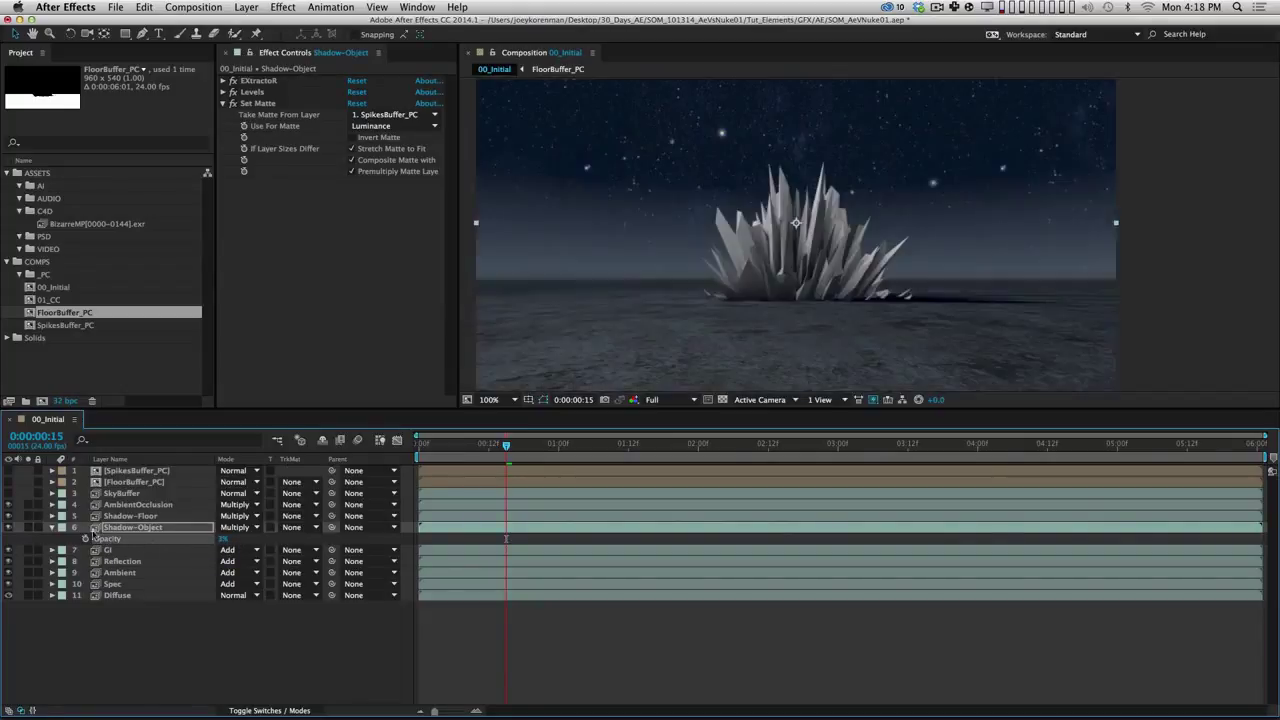
{"action": "left_click_drag", "start_coordinate": [222, 539], "coordinate": [255, 539]}
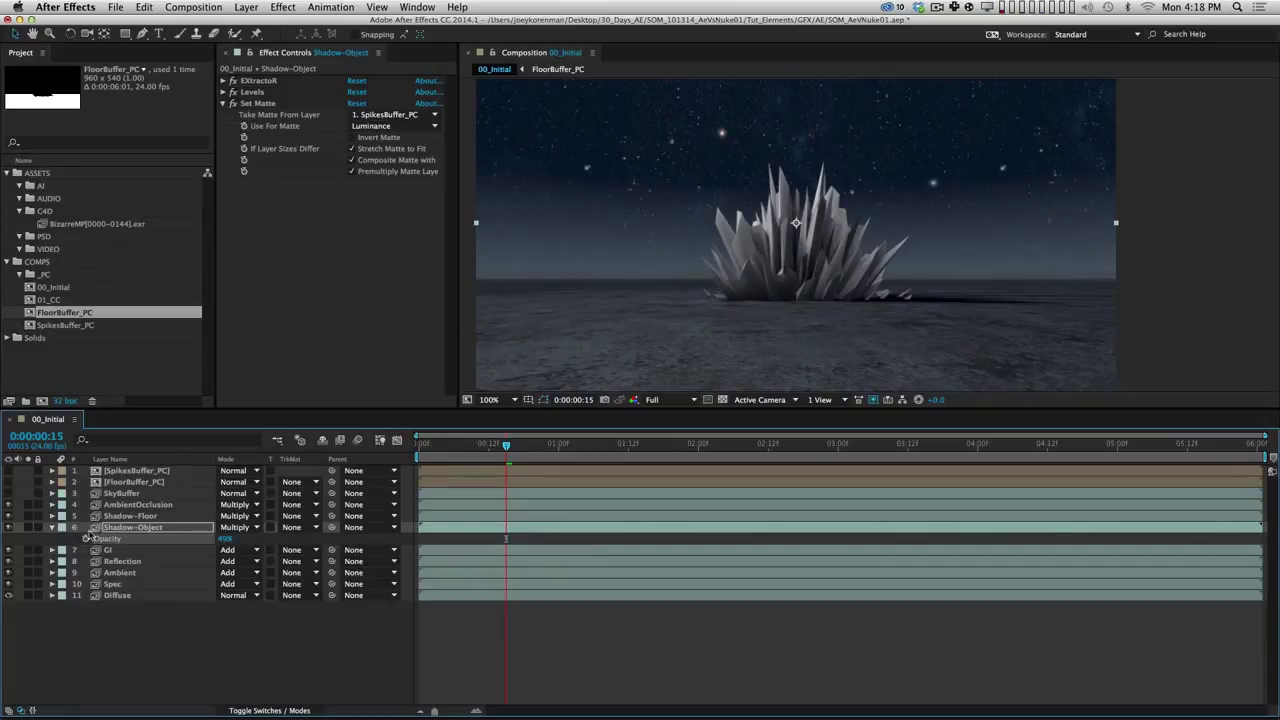
{"action": "left_click", "coordinate": [51, 527]}
Step: Review the Set Matte settings on both shadow layers and the FloorBuffer layer inside FloorBuffer_PC
{"action": "left_click", "coordinate": [148, 516]}
{"action": "left_click", "coordinate": [158, 527]}
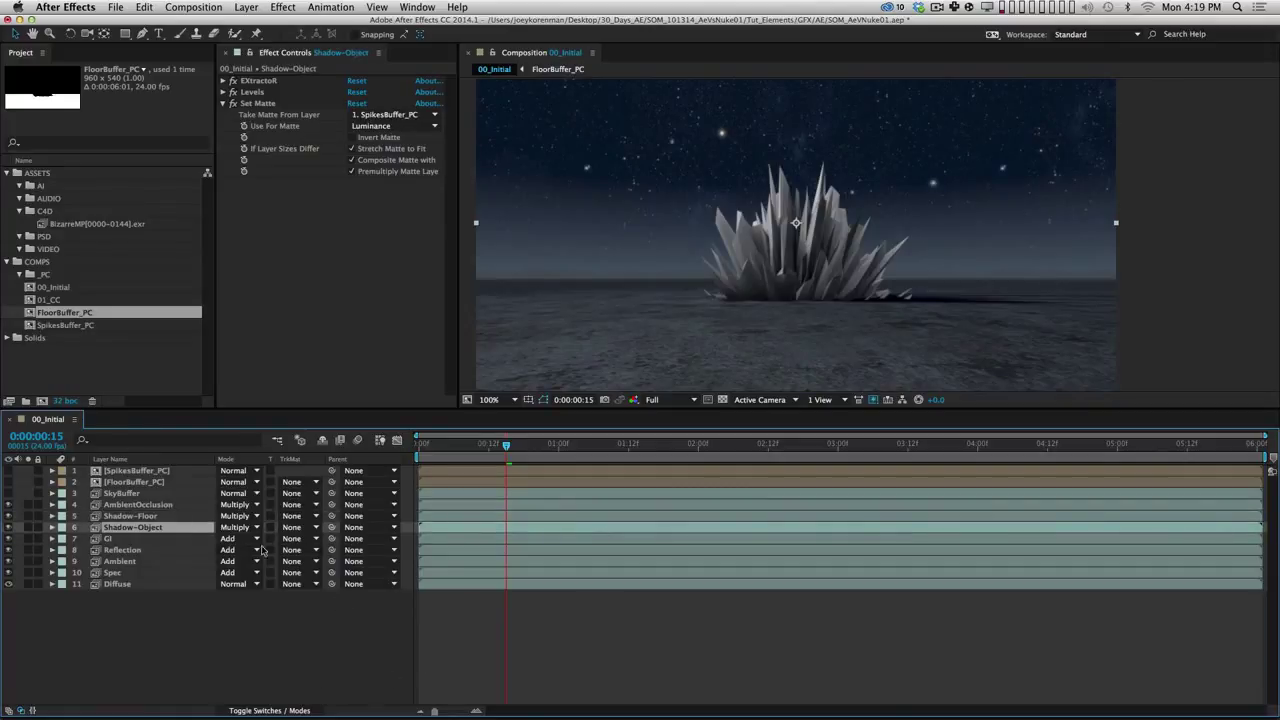
{"action": "left_click", "coordinate": [262, 617]}
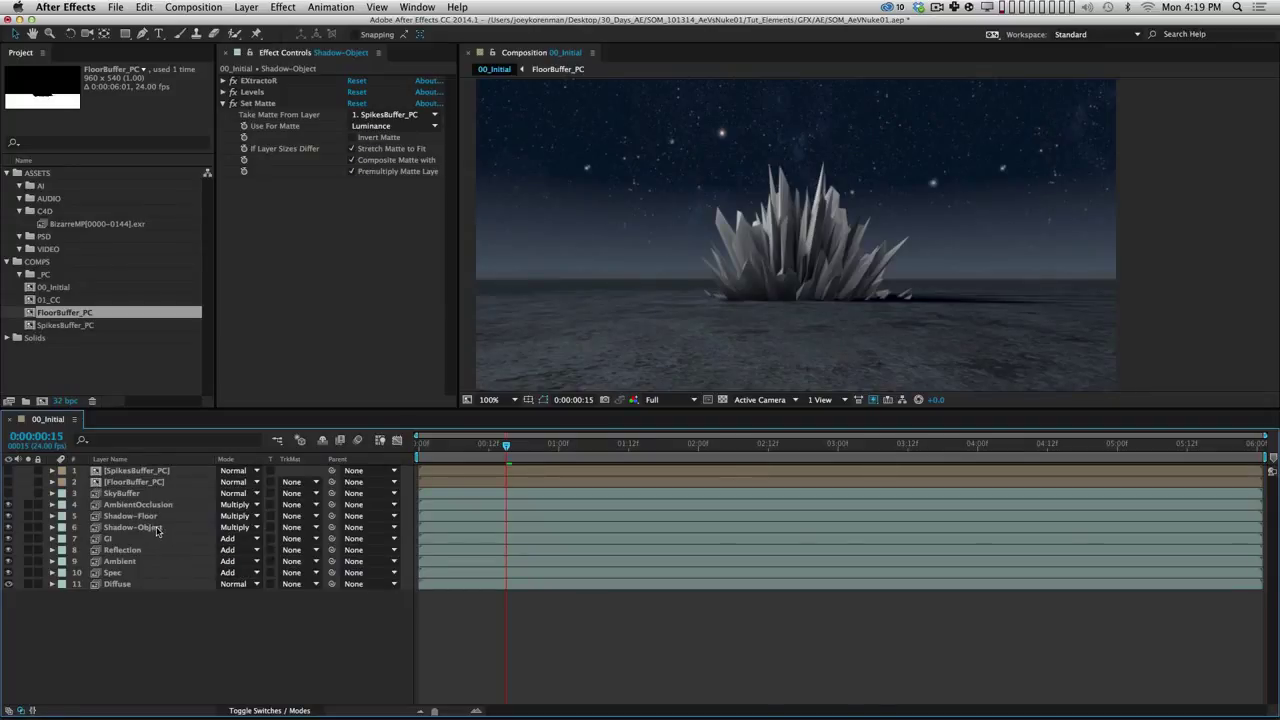
{"action": "double_click", "coordinate": [134, 483]}
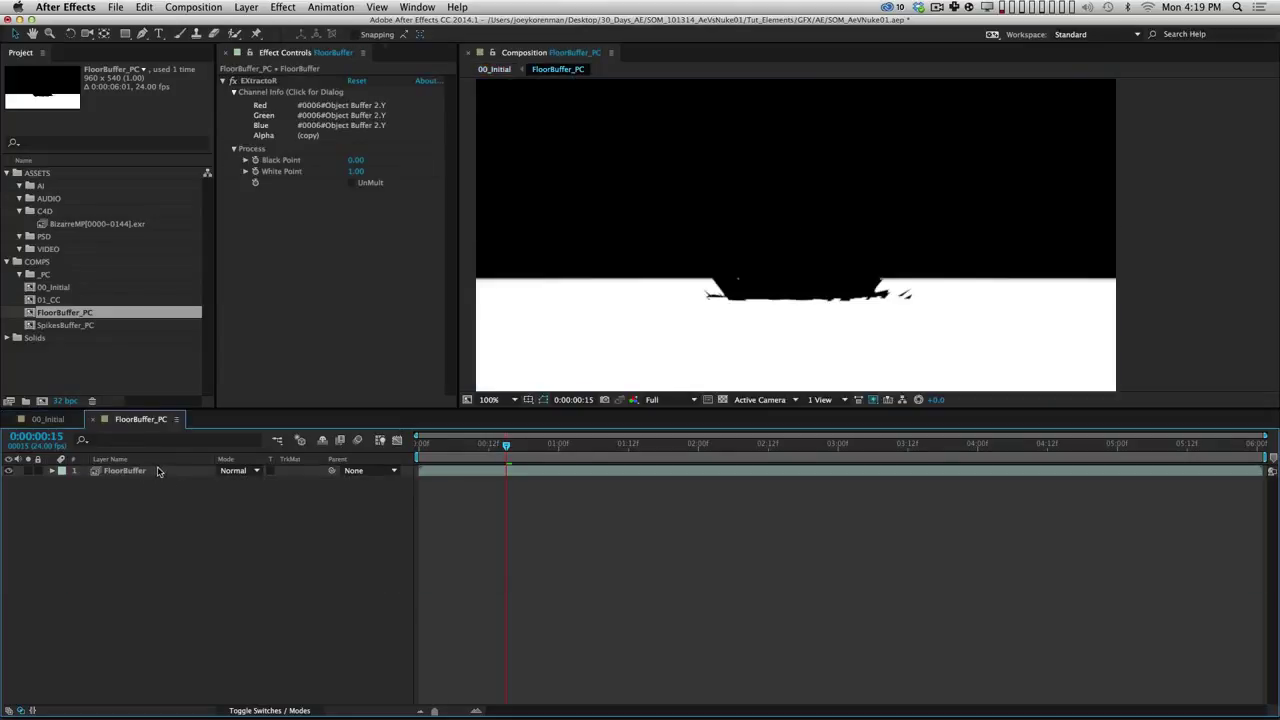
{"action": "left_click", "coordinate": [48, 419]}
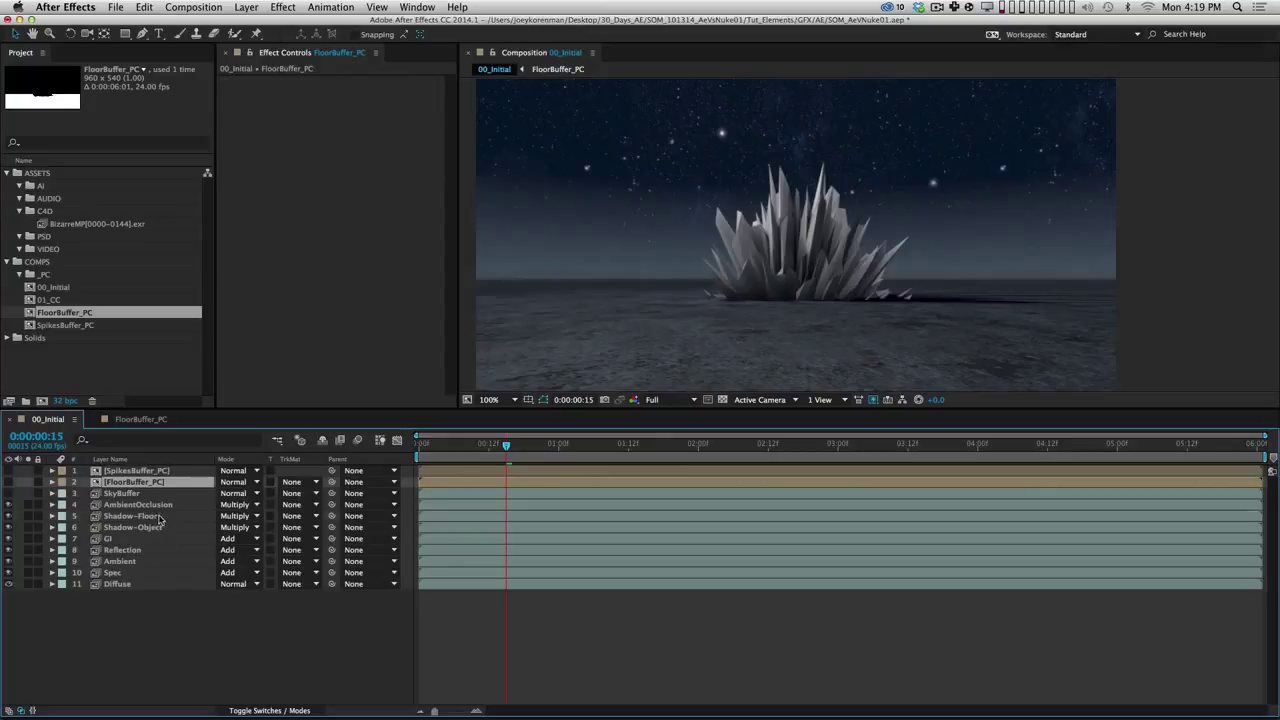
{"action": "left_click", "coordinate": [130, 516]}
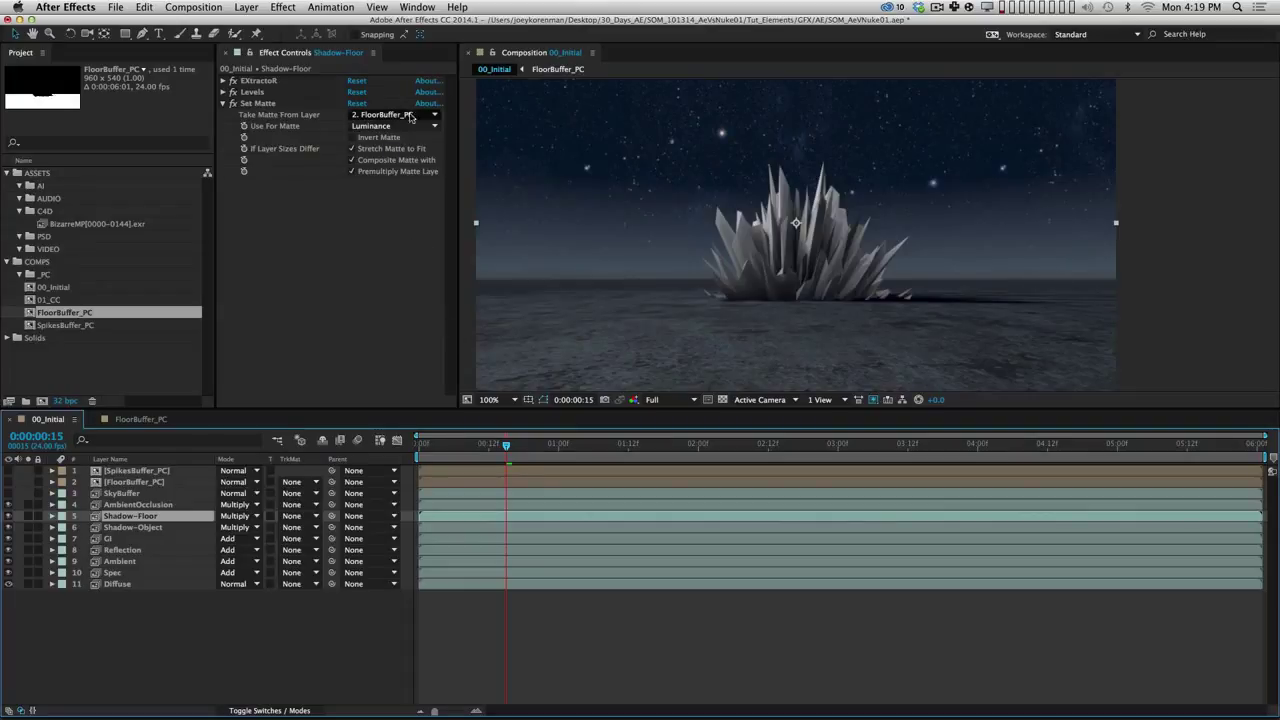
{"action": "left_click", "coordinate": [267, 637]}
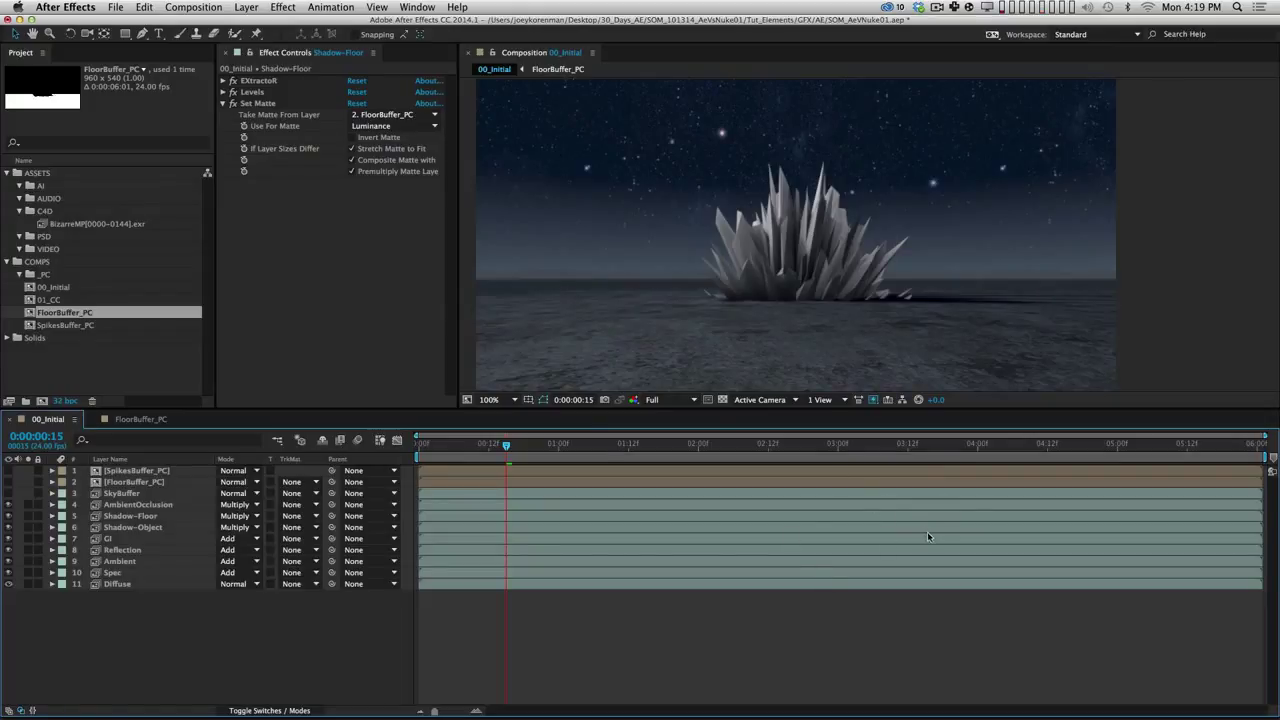
Step: Switch to Nuke and insert a new Grade node between the Shadow node and its existing Grade1
{"action": "key", "text": "ctrl+Right"}
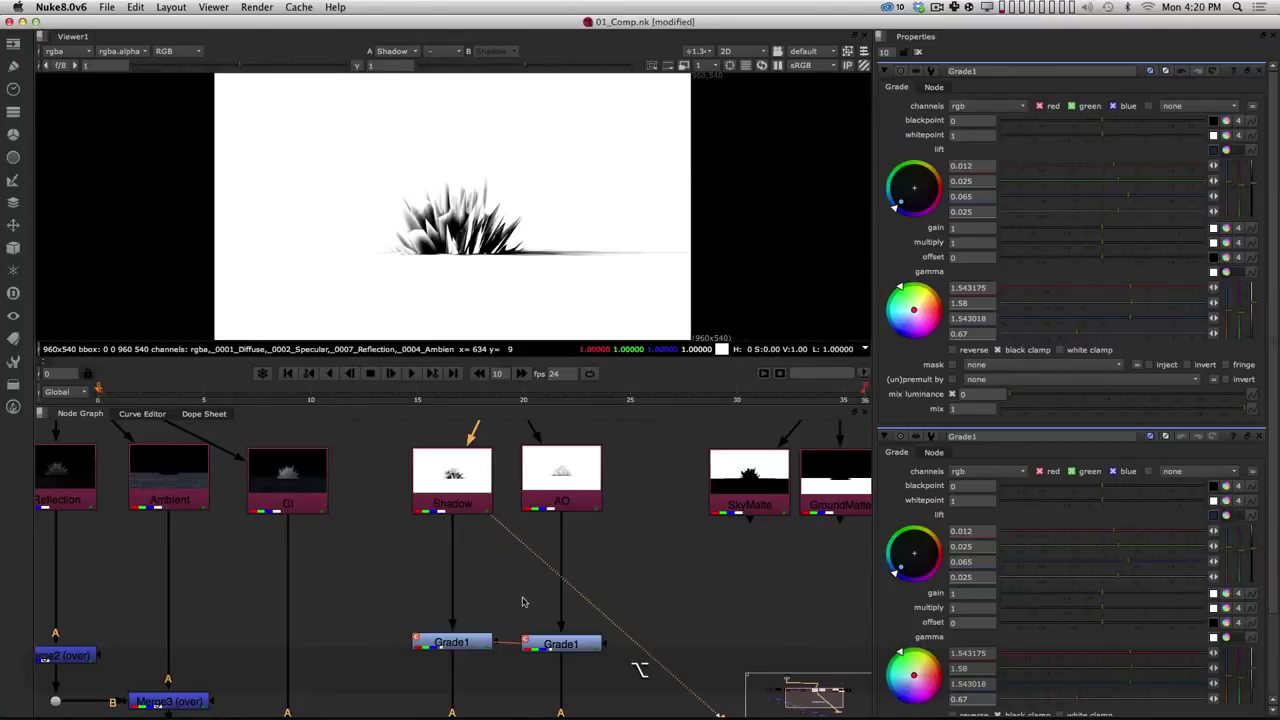
{"action": "key", "text": "Tab"}
{"action": "type", "text": "Grade"}
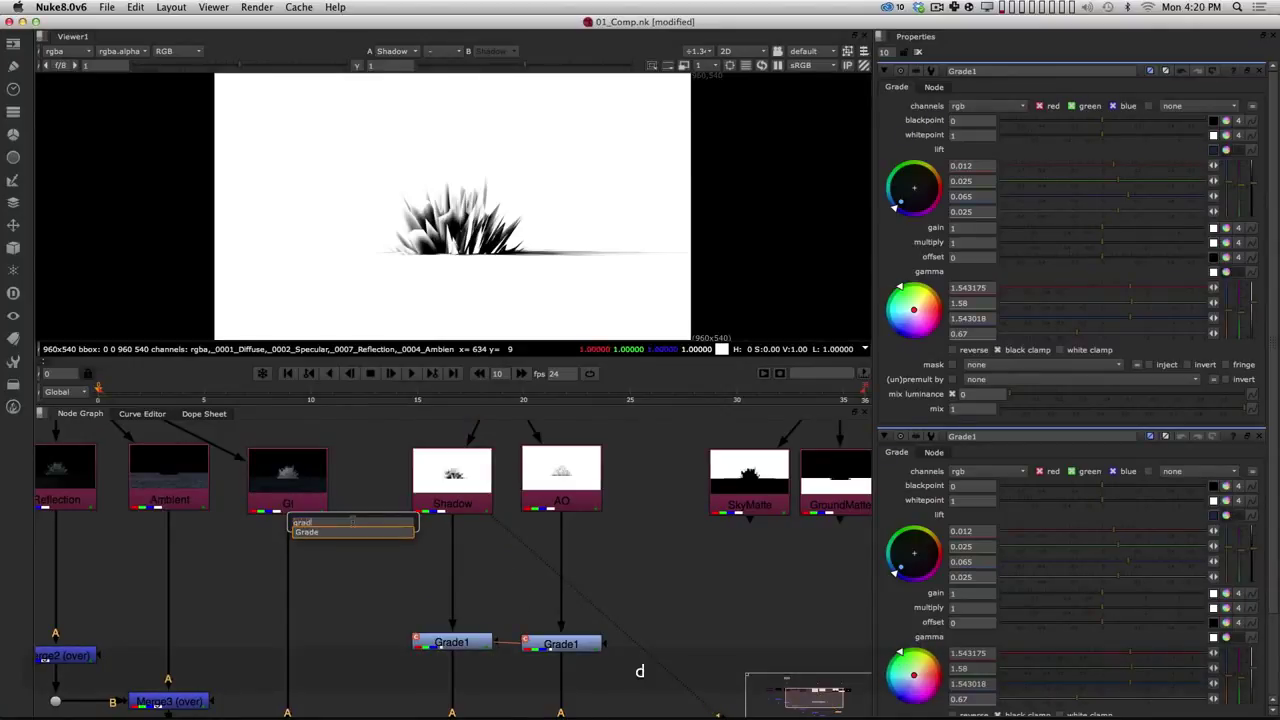
{"action": "key", "text": "Return"}
{"action": "left_click_drag", "start_coordinate": [377, 534], "coordinate": [454, 587]}
Step: Rename the new Grade node below Shadow as GradeLIGHTEN
{"action": "left_click", "coordinate": [992, 72]}
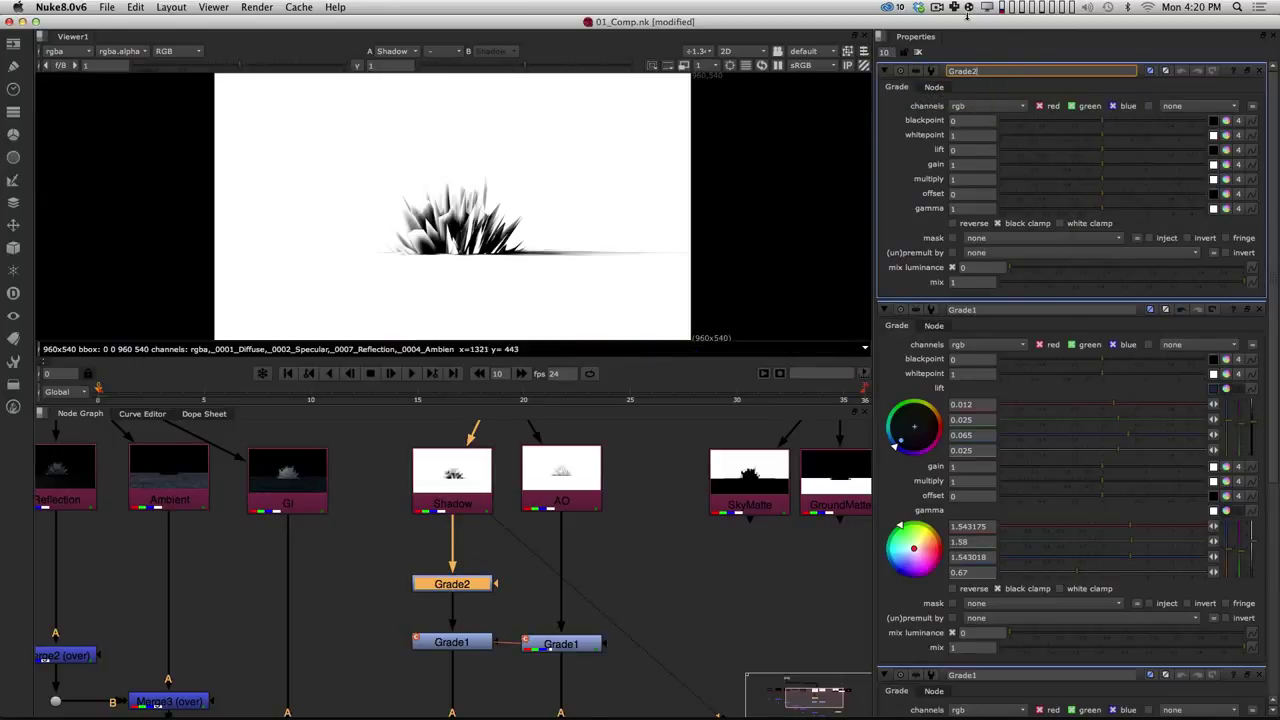
{"action": "key", "text": "BackSpace"}
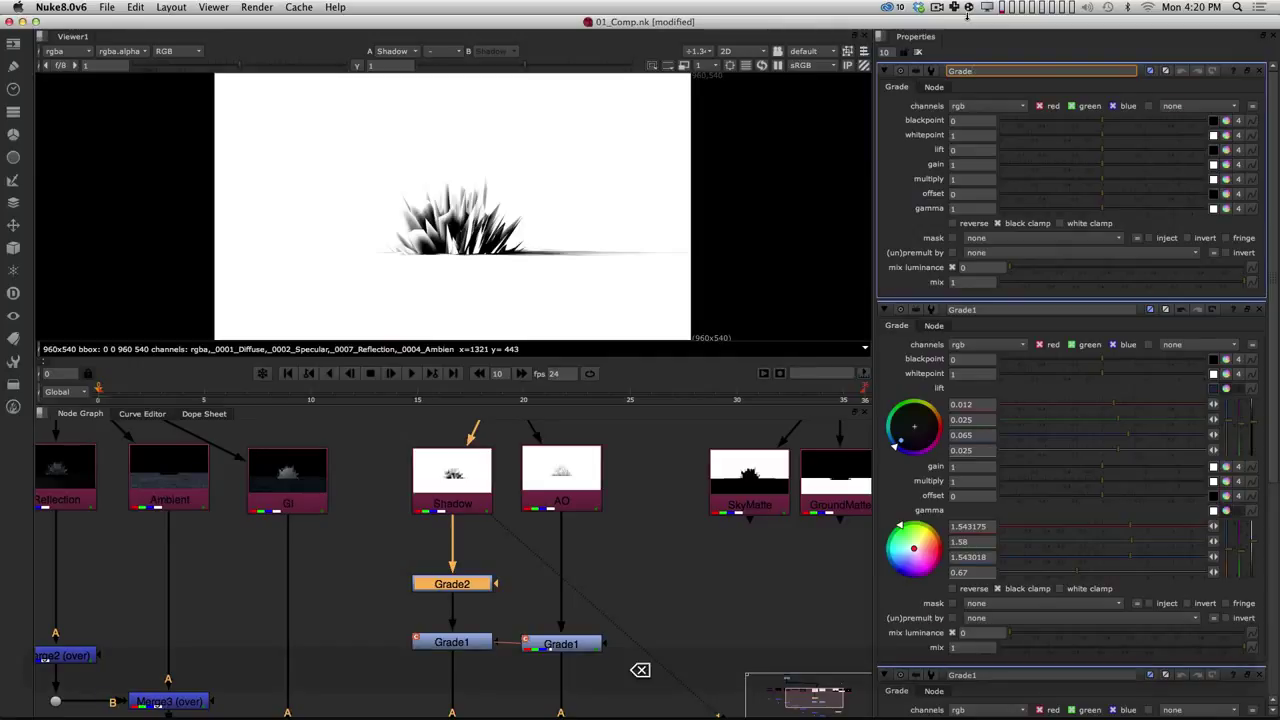
{"action": "key", "text": "shift"}
{"action": "type", "text": "LIGHTEN"}
{"action": "left_click", "coordinate": [628, 579]}
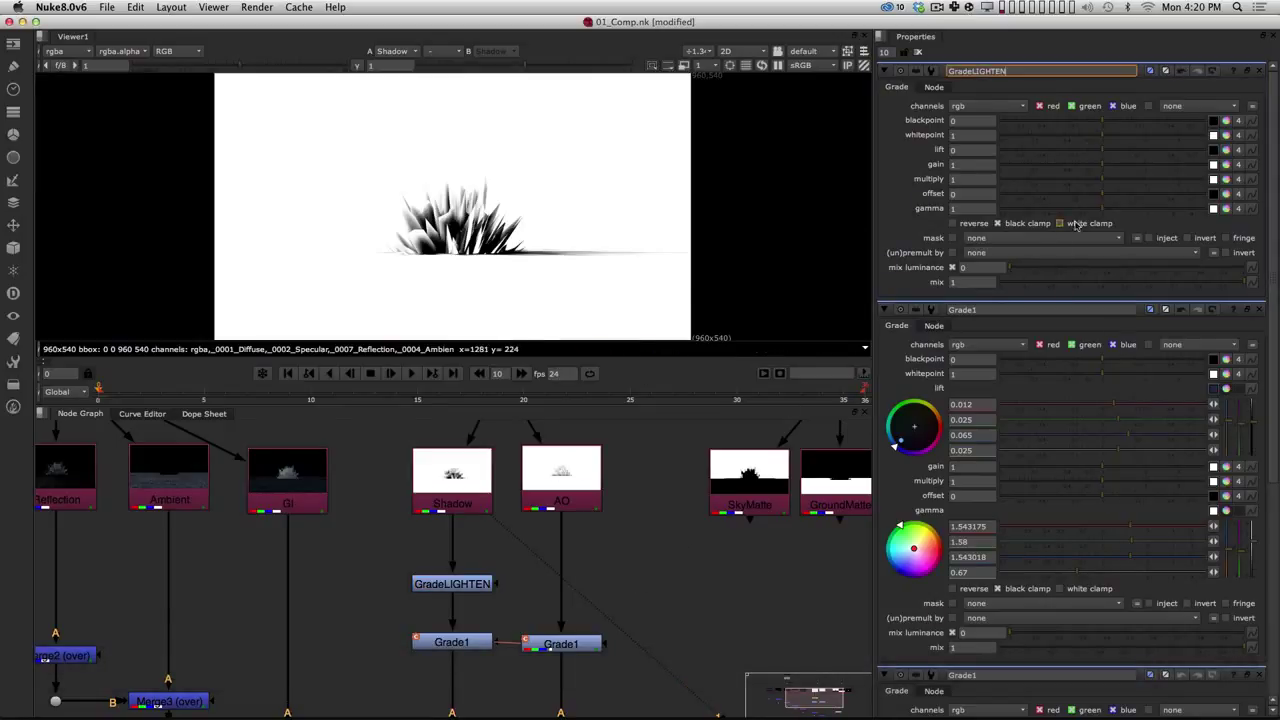
Step: Try raising the gamma and then the lift on GradeLIGHTEN, undoing each adjustment
{"action": "left_click_drag", "start_coordinate": [1104, 208], "coordinate": [1148, 206]}
{"action": "key", "text": "super+z"}
{"action": "left_click_drag", "start_coordinate": [1104, 150], "coordinate": [1160, 148]}
{"action": "key", "text": "super+z"}
Step: Compare the final Merge6 output with the GradeLIGHTEN node's output in the viewer, ending on GradeLIGHTEN
{"action": "left_click", "coordinate": [456, 583]}
{"action": "left_click_drag", "start_coordinate": [524, 552], "coordinate": [501, 549], "text": "alt"}
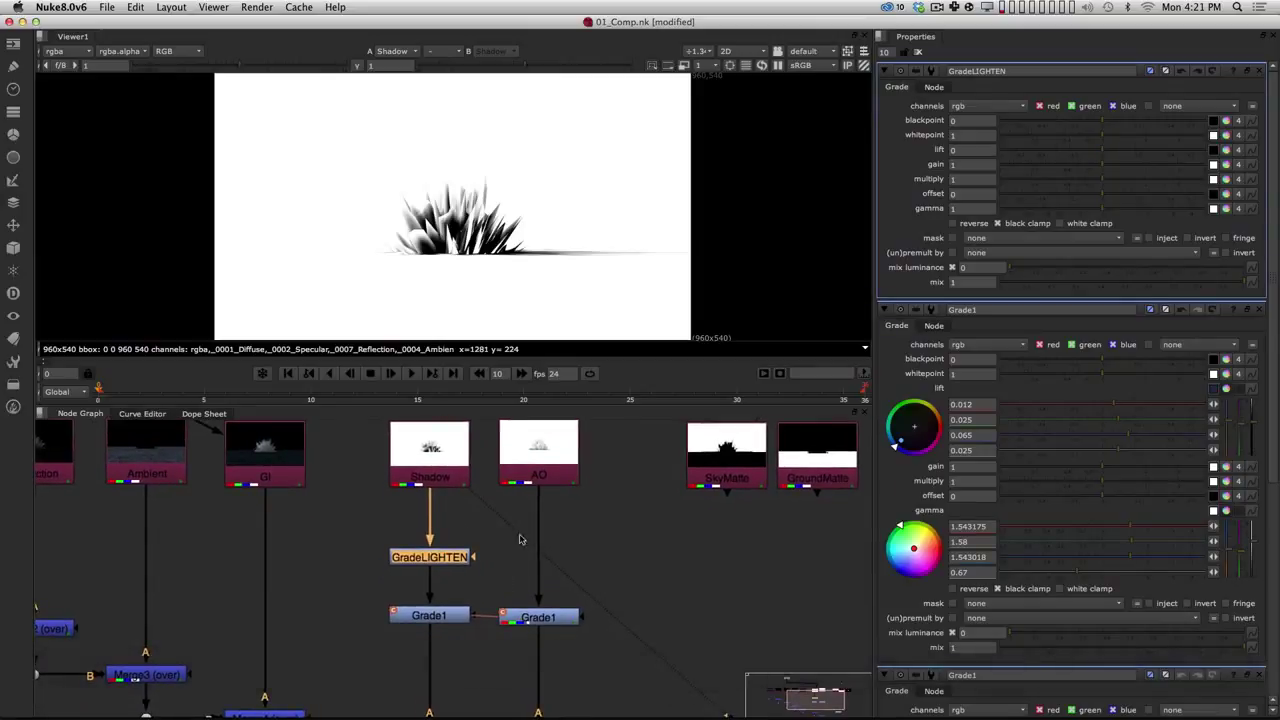
{"action": "left_click", "coordinate": [494, 548]}
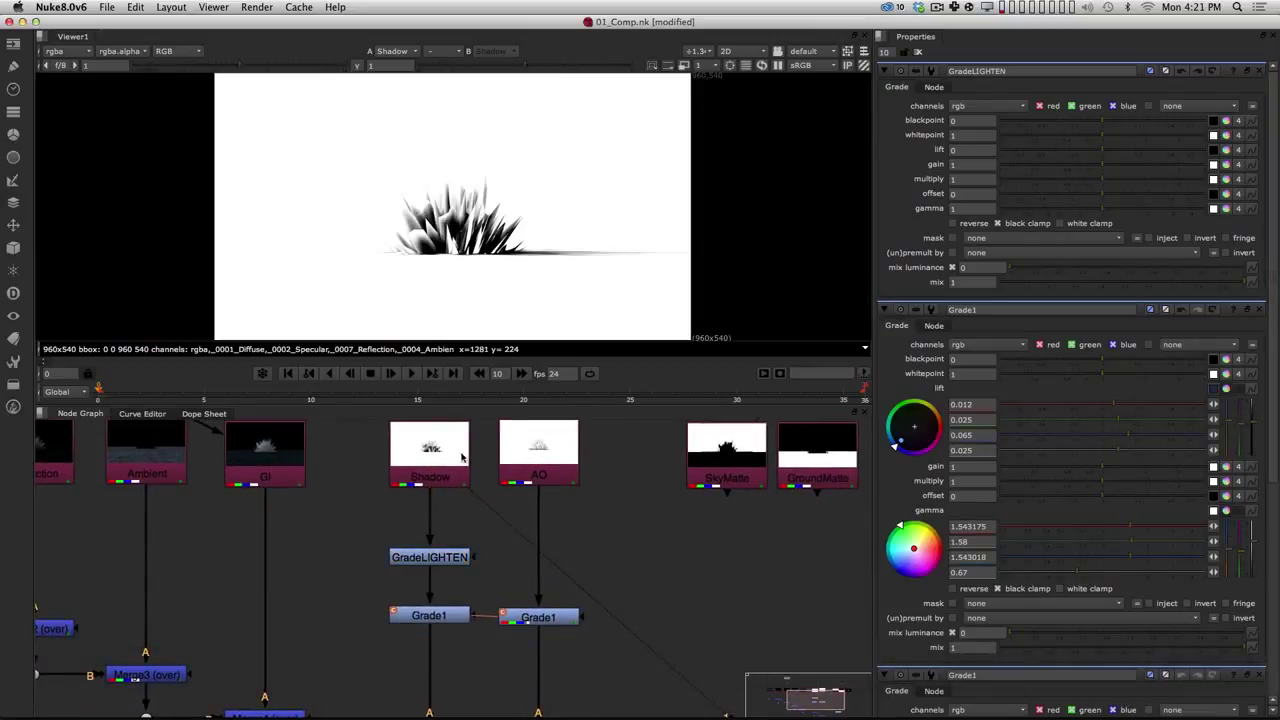
{"action": "middle_click_drag", "start_coordinate": [481, 531], "coordinate": [451, 545], "text": "alt"}
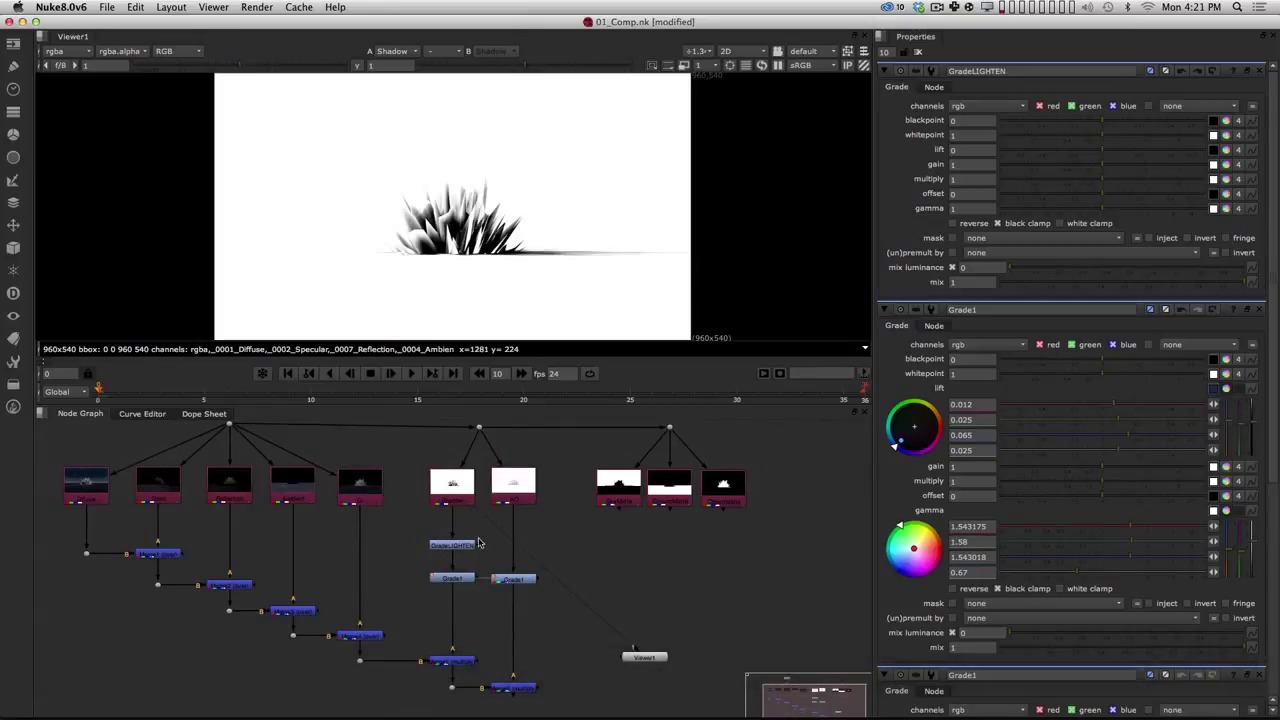
{"action": "left_click", "coordinate": [462, 547]}
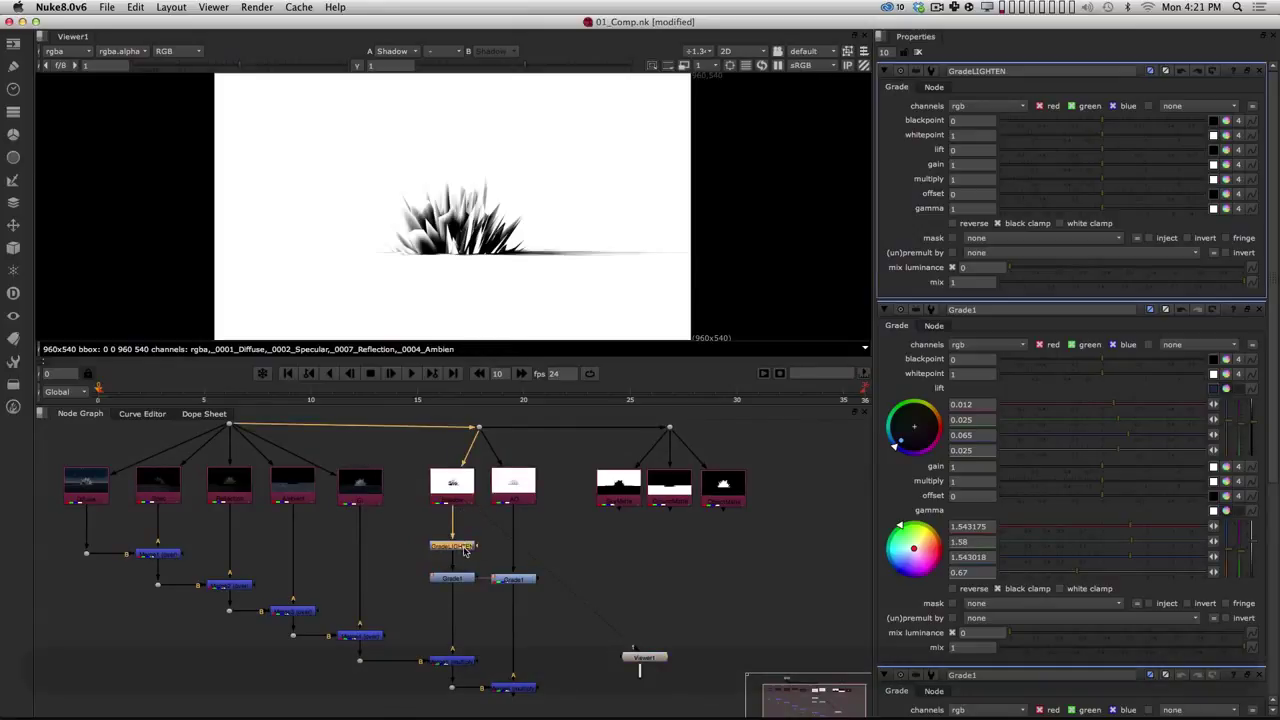
{"action": "left_click", "coordinate": [521, 688]}
{"action": "key", "text": "1"}
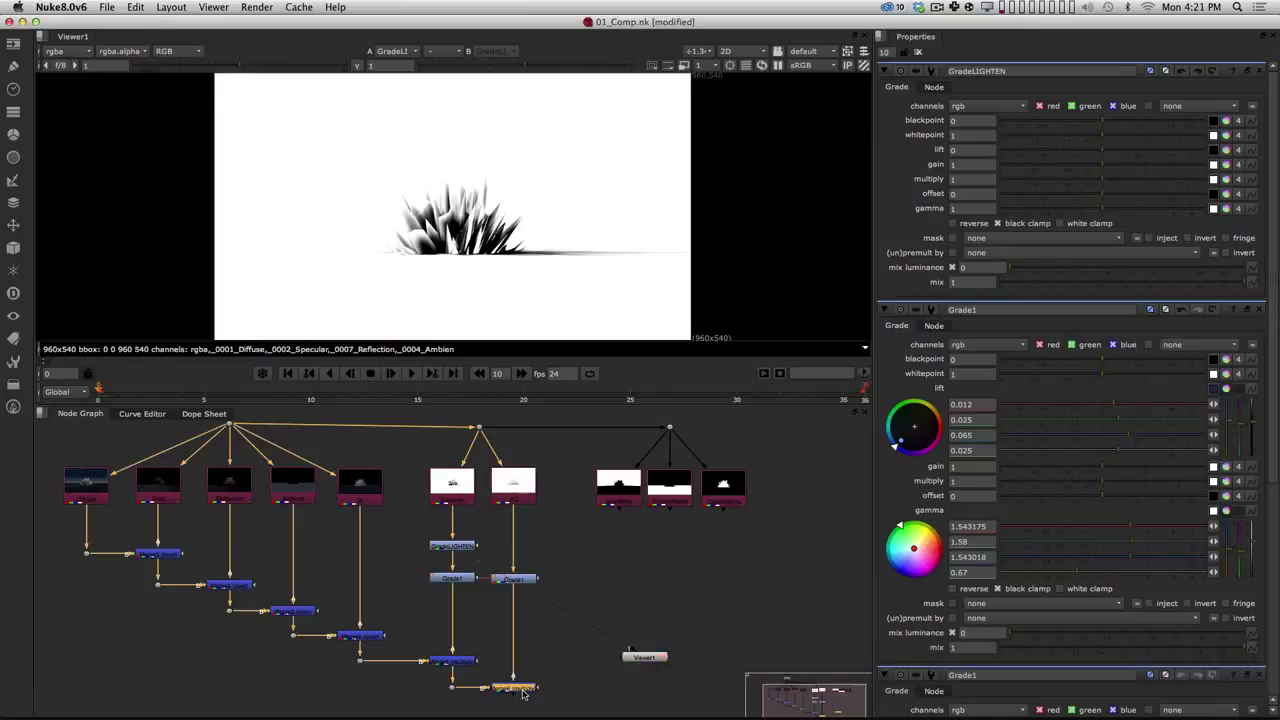
{"action": "left_click_drag", "start_coordinate": [454, 570], "coordinate": [458, 557]}
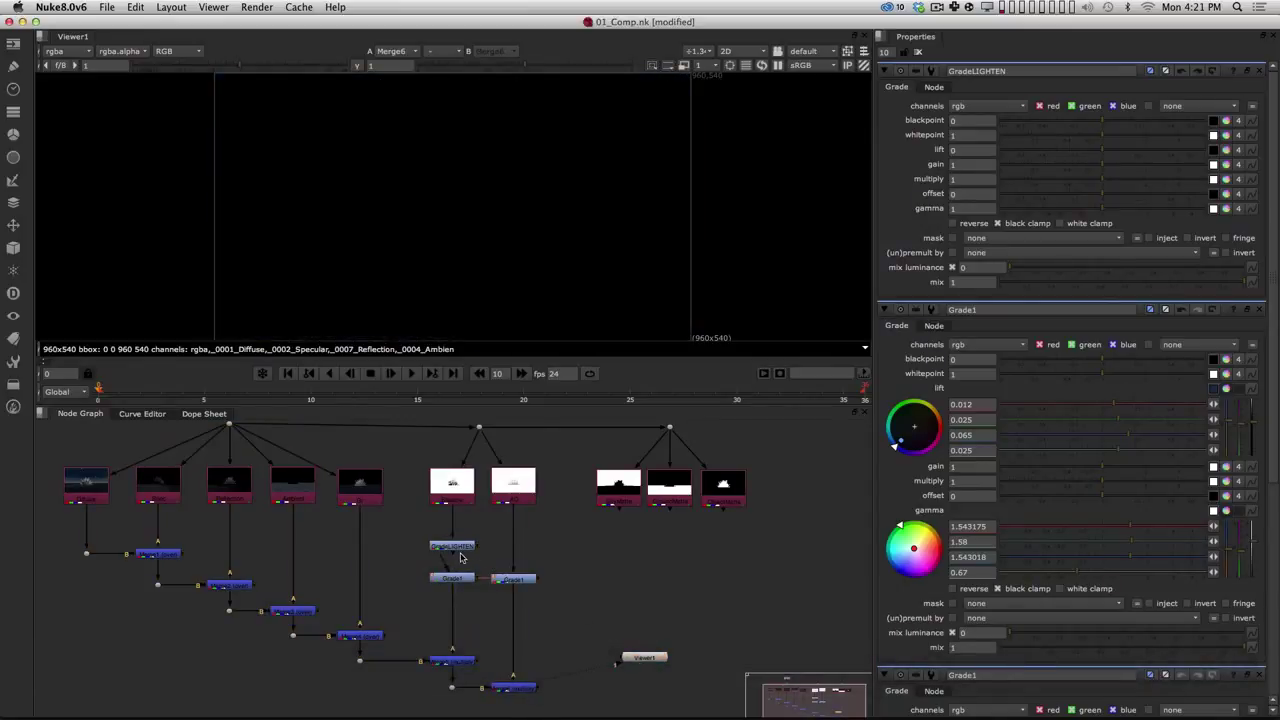
{"action": "left_click", "coordinate": [460, 548]}
{"action": "key", "text": "1"}
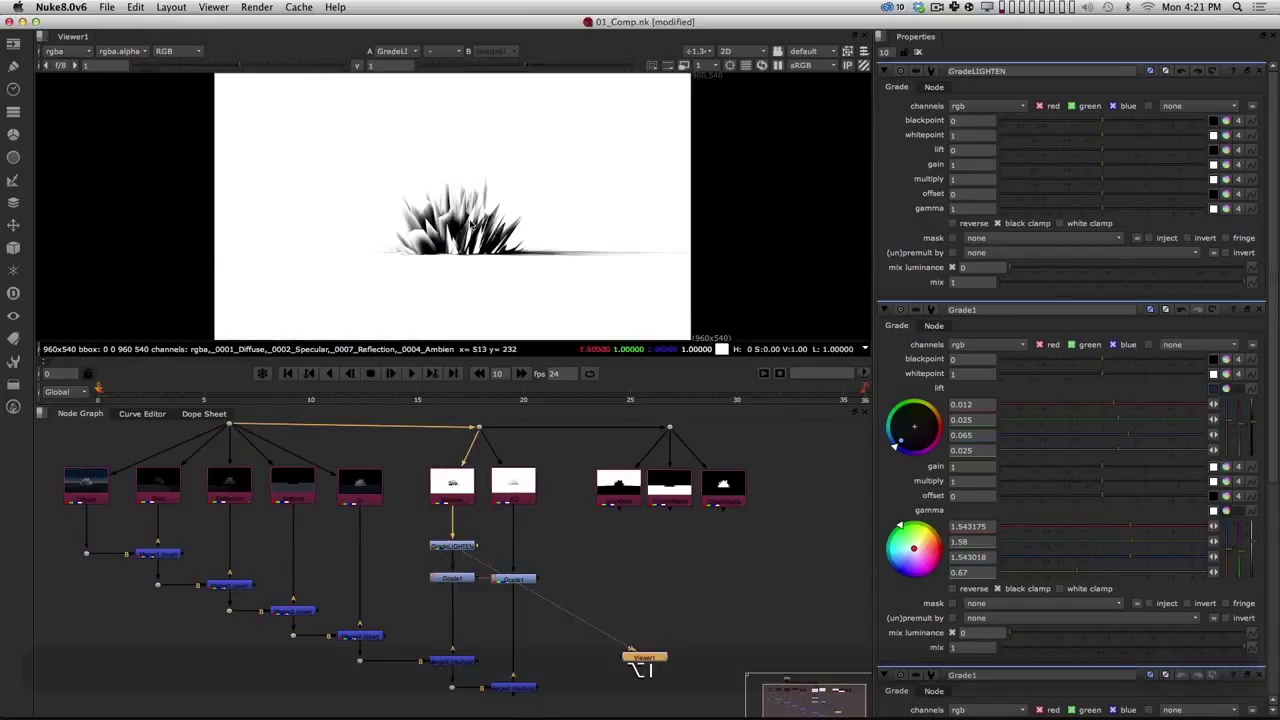
Step: Try raising GradeLIGHTEN's lift to 0.35 and then its gamma, undoing each change
{"action": "middle_click_drag", "start_coordinate": [474, 255], "coordinate": [497, 221], "text": "alt"}
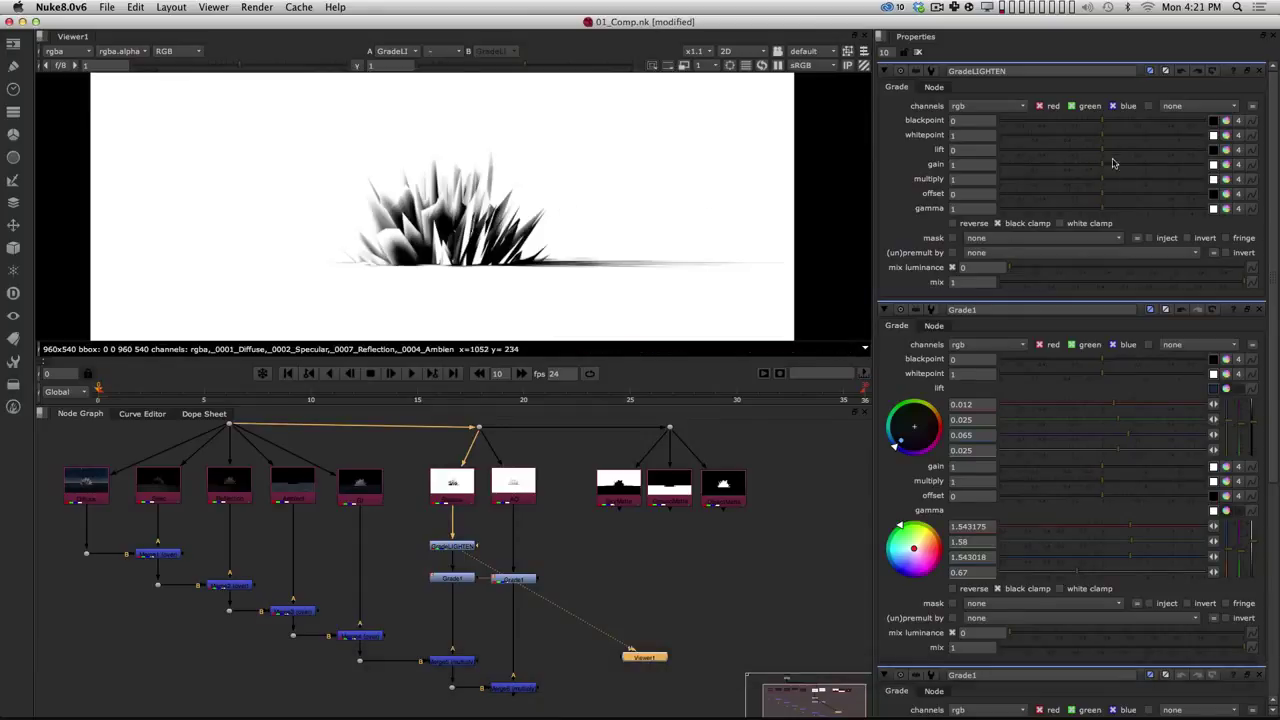
{"action": "left_click_drag", "start_coordinate": [1103, 150], "coordinate": [1164, 150]}
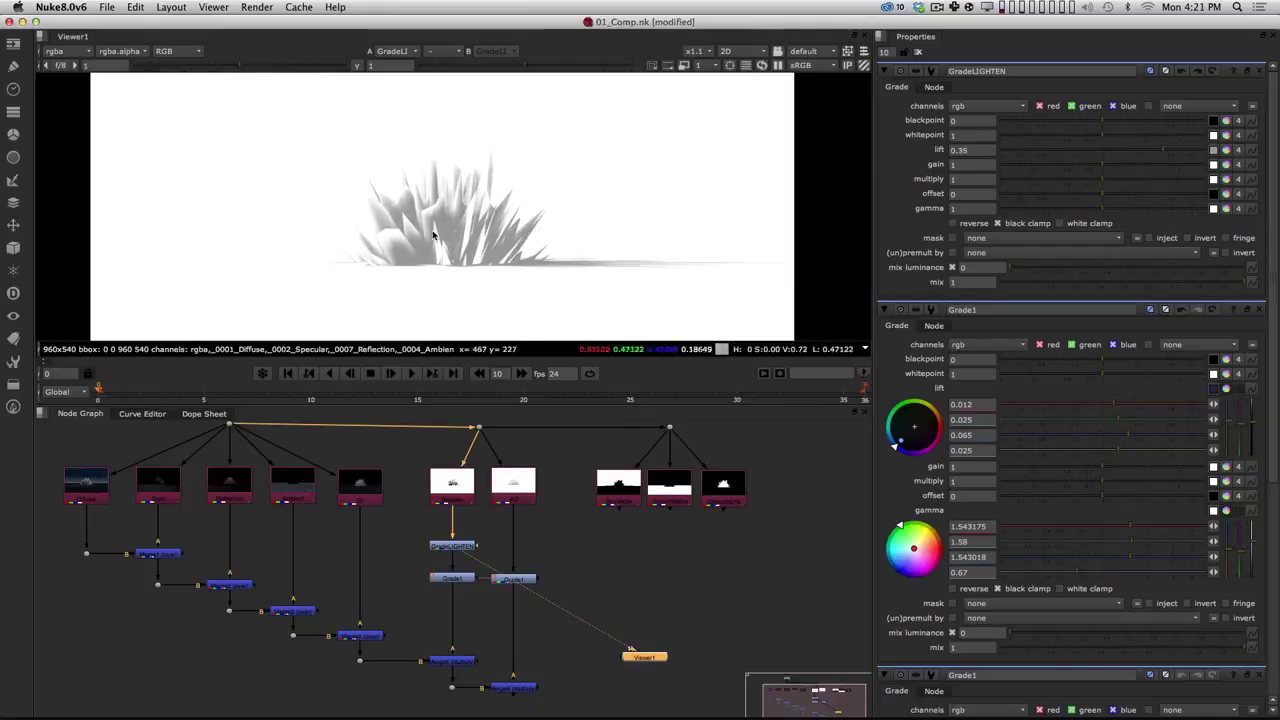
{"action": "key", "text": "super+z"}
{"action": "mouse_move", "coordinate": [1103, 209]}
{"action": "left_mouse_down"}
{"action": "mouse_move", "coordinate": [1203, 200]}
{"action": "mouse_move", "coordinate": [1126, 211]}
{"action": "left_mouse_up"}
{"action": "key", "text": "super+z"}
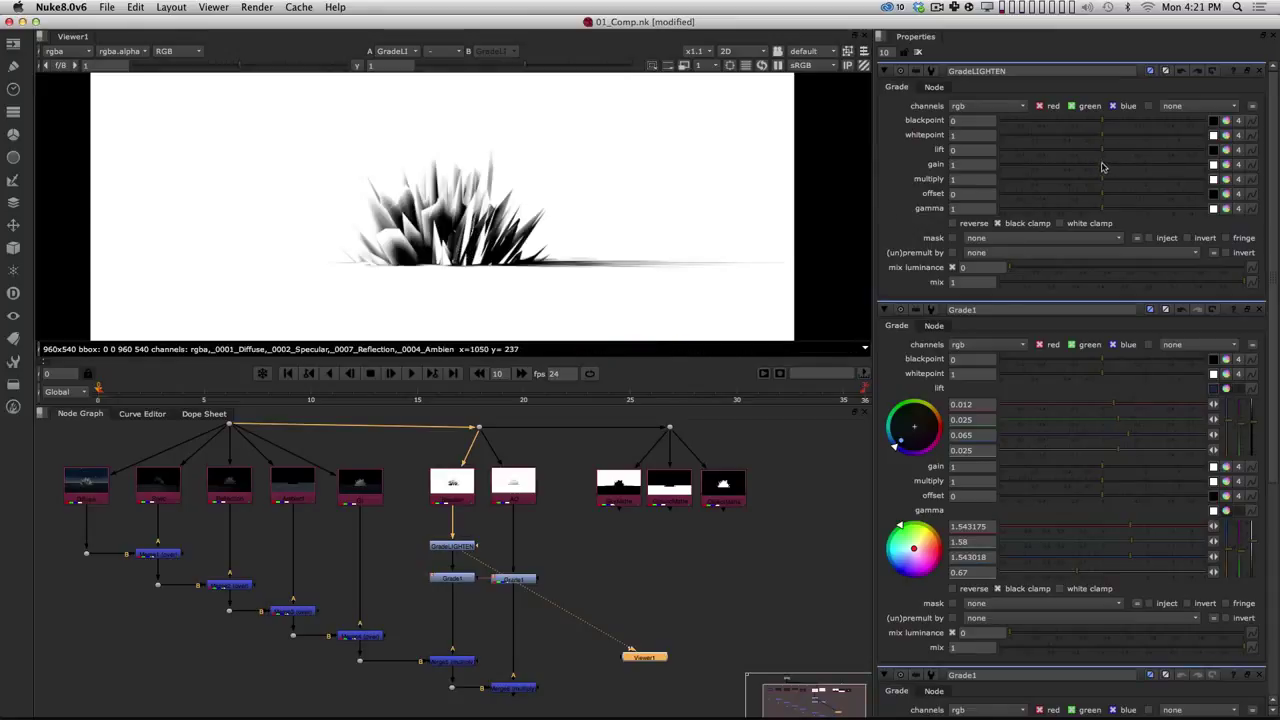
{"action": "key", "text": "super+z"}
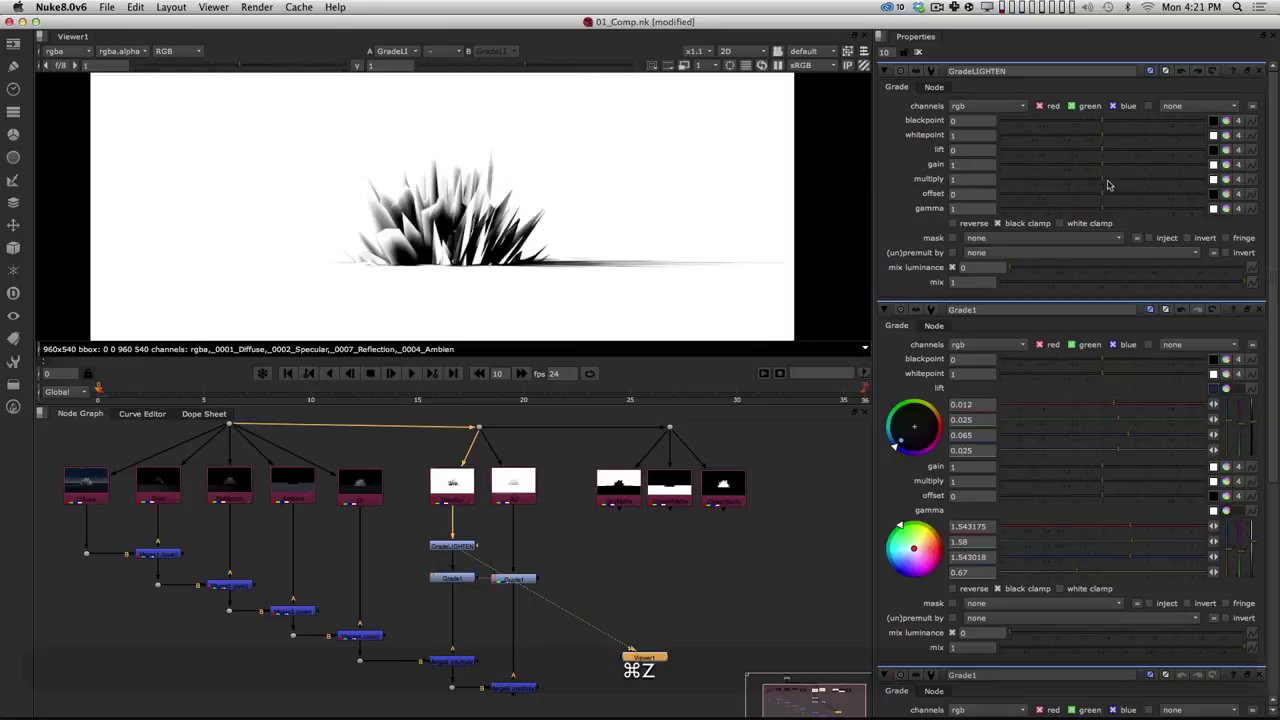
{"action": "key", "text": "super+z"}
Step: Set GradeLIGHTEN's gamma to 1.56 and its lift to 0.016
{"action": "left_click_drag", "start_coordinate": [1104, 209], "coordinate": [1131, 203]}
{"action": "mouse_move", "coordinate": [1104, 150]}
{"action": "left_mouse_down"}
{"action": "mouse_move", "coordinate": [1132, 146]}
{"action": "mouse_move", "coordinate": [1112, 151]}
{"action": "left_mouse_up"}
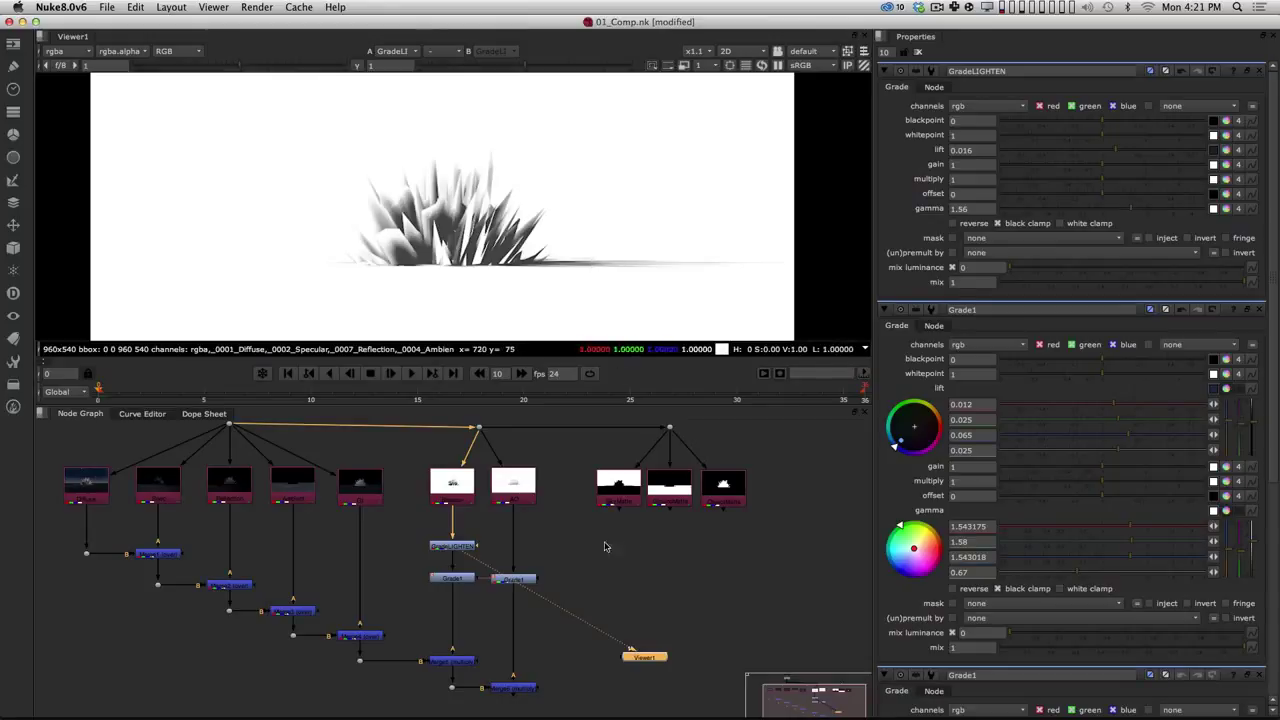
{"action": "left_click_drag", "start_coordinate": [462, 550], "coordinate": [454, 548]}
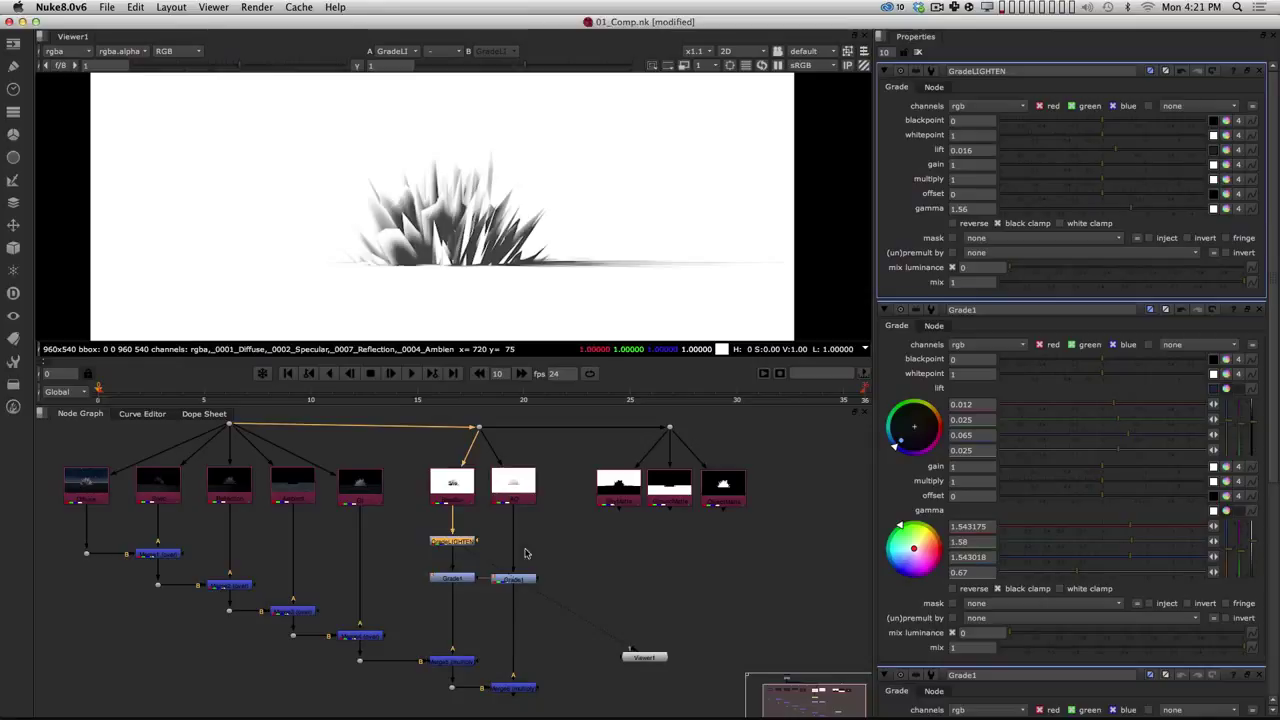
Step: Connect GradeLIGHTEN's mask input to the ObjectMatte node and set GradeLIGHTEN's gamma to 1.8
{"action": "left_click_drag", "start_coordinate": [723, 491], "coordinate": [730, 491]}
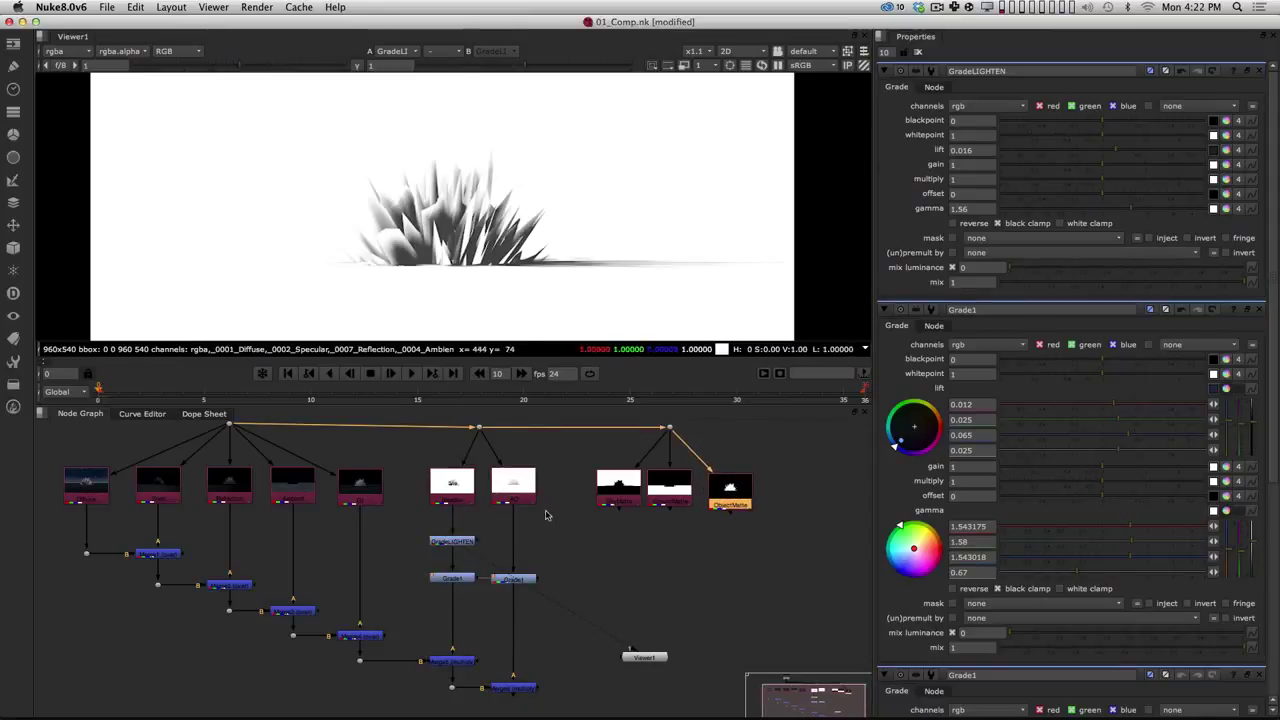
{"action": "scroll", "coordinate": [491, 543], "scroll_direction": "up", "scroll_amount": 6}
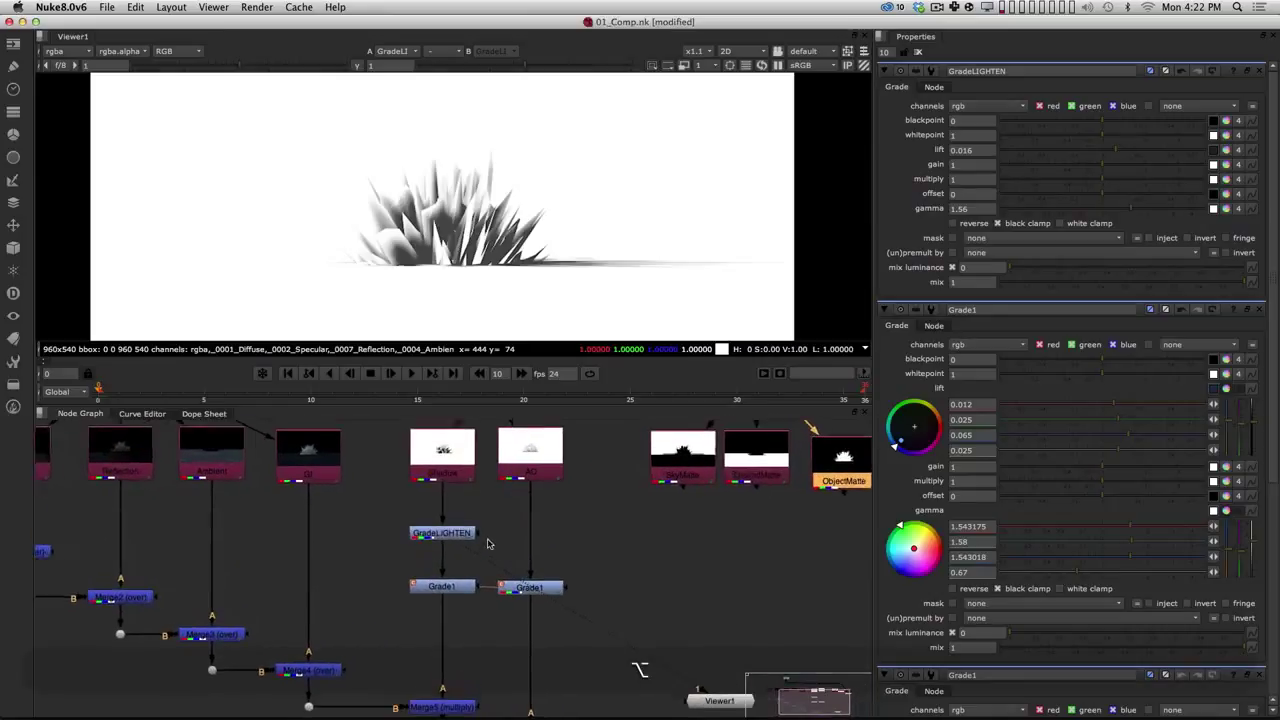
{"action": "left_click_drag", "start_coordinate": [457, 537], "coordinate": [722, 440]}
{"action": "mouse_move", "coordinate": [648, 514]}
{"action": "middle_mouse_down", "text": "alt"}
{"action": "mouse_move", "coordinate": [583, 529]}
{"action": "mouse_move", "coordinate": [617, 531]}
{"action": "mouse_move", "coordinate": [638, 513]}
{"action": "middle_mouse_up", "text": "alt"}
{"action": "left_click_drag", "start_coordinate": [590, 540], "coordinate": [781, 494], "text": "alt"}
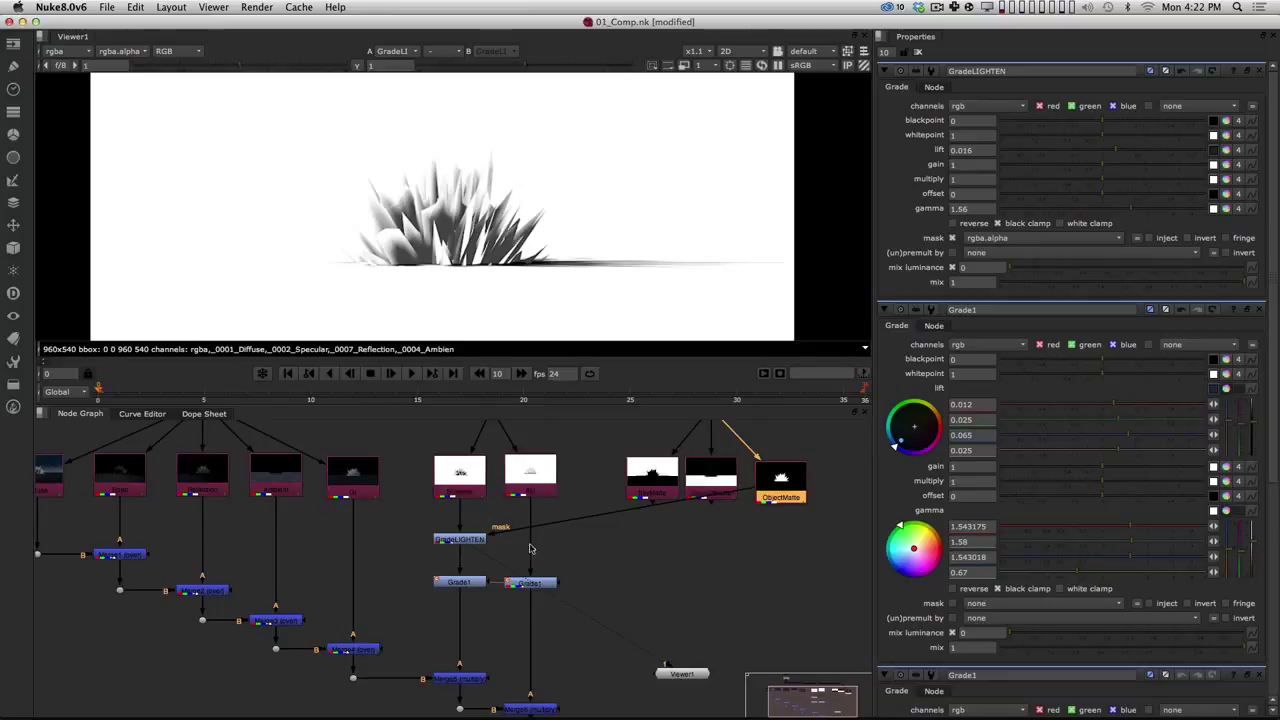
{"action": "left_click", "coordinate": [478, 541]}
{"action": "left_click_drag", "start_coordinate": [1112, 206], "coordinate": [1141, 216]}
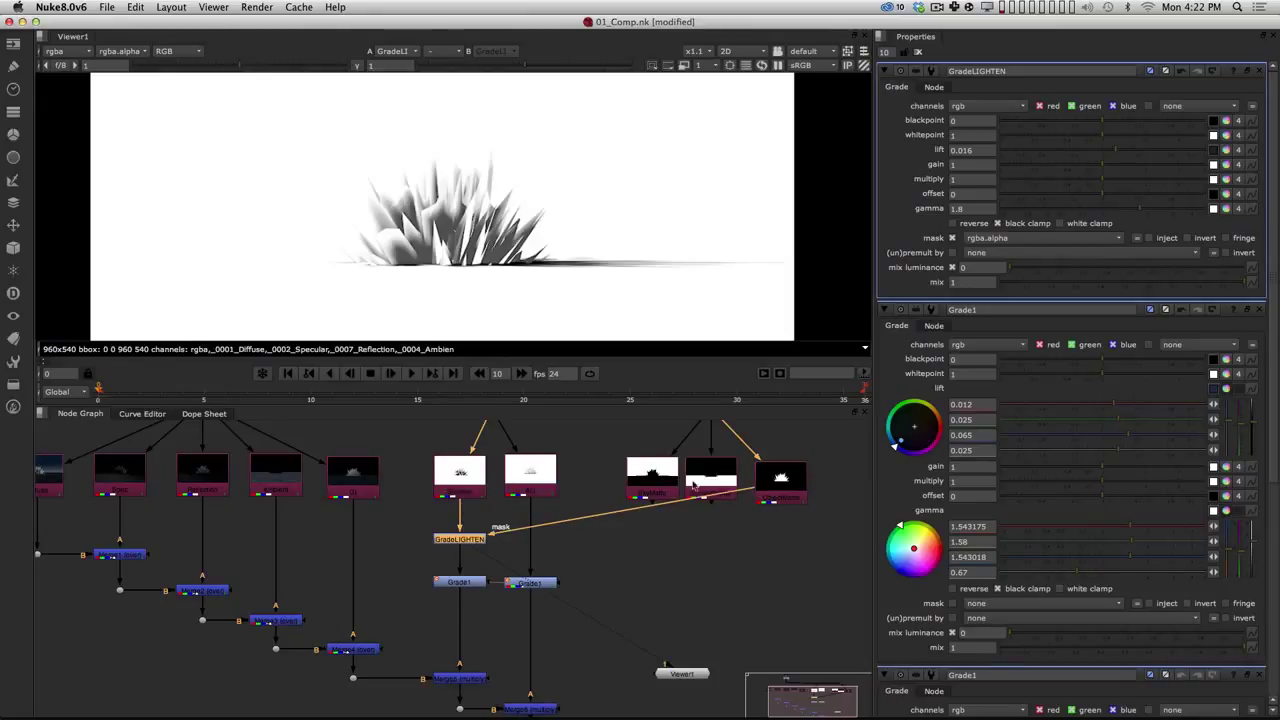
Step: Insert a dot in GradeLIGHTEN's mask connection and place it directly below ObjectMatte, level with the Grade node
{"action": "left_click", "coordinate": [668, 577]}
{"action": "key", "text": "super"}
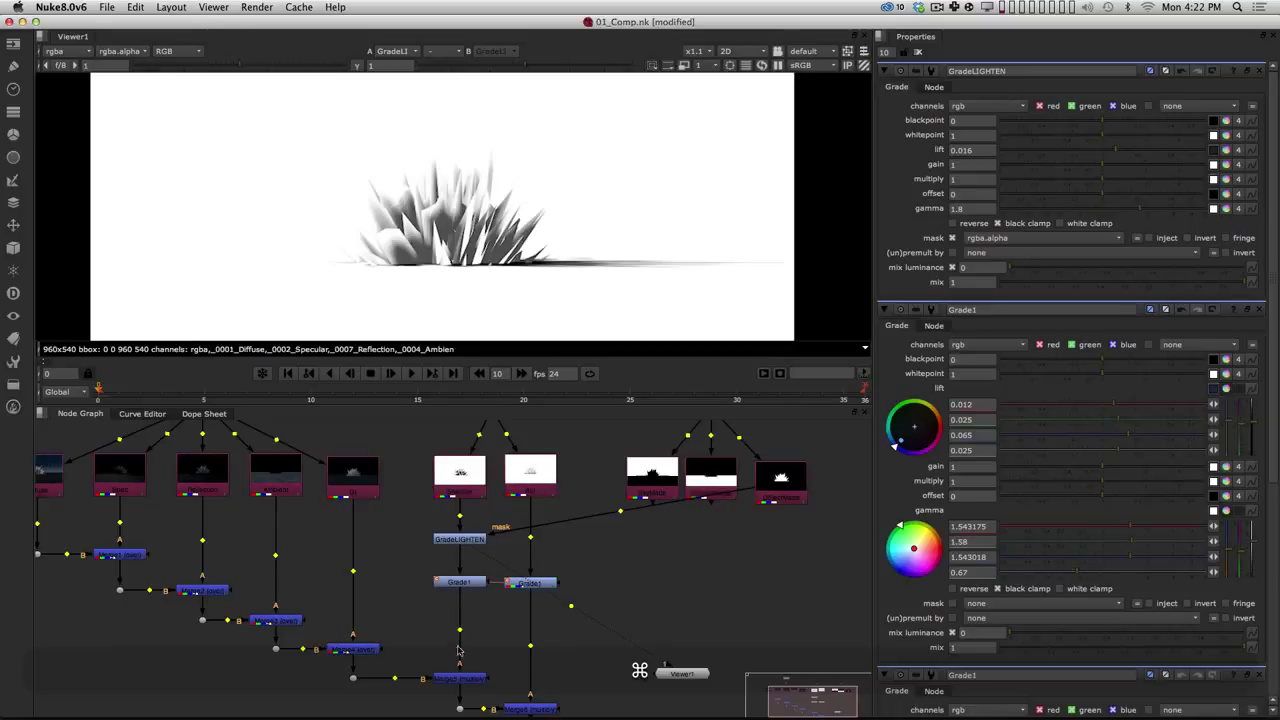
{"action": "left_click_drag", "start_coordinate": [620, 514], "coordinate": [781, 539], "text": "super"}
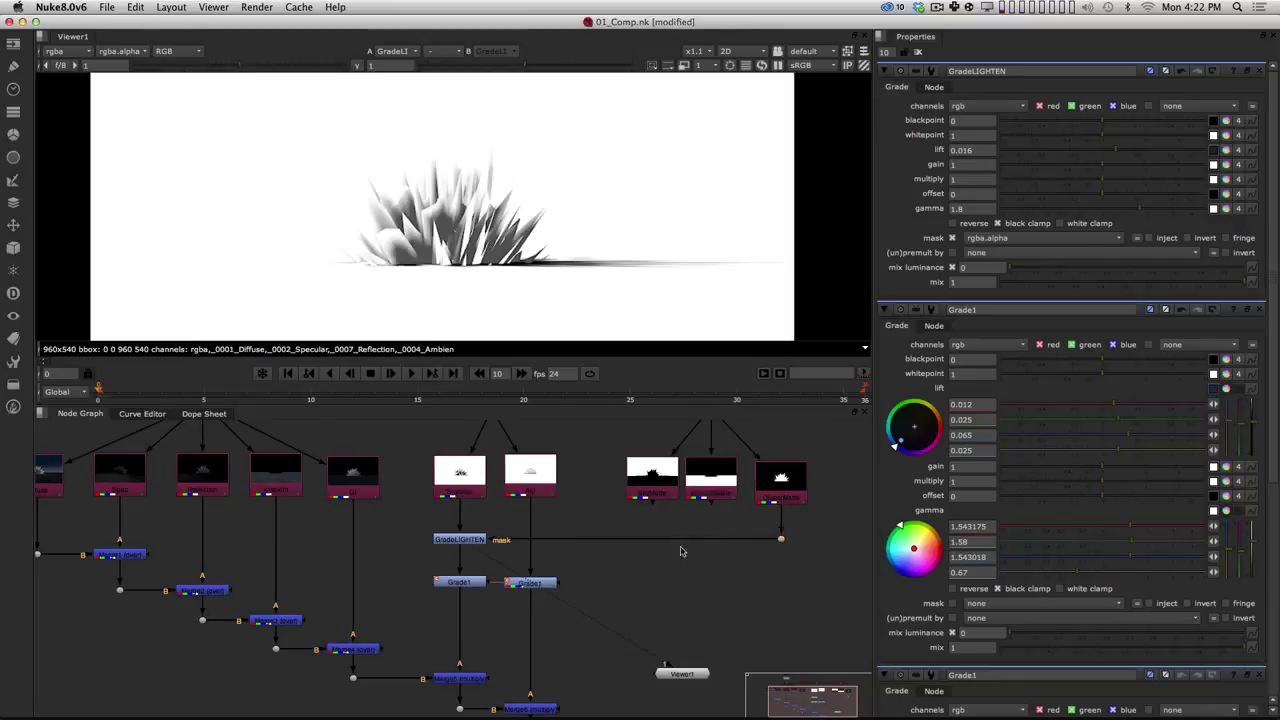
Step: Shift the Read1 node slightly aside above the first dot of the pass network
{"action": "left_click_drag", "start_coordinate": [491, 512], "coordinate": [545, 640], "text": "alt"}
{"action": "left_click_drag", "start_coordinate": [353, 533], "coordinate": [403, 543], "text": "alt"}
{"action": "mouse_move", "coordinate": [401, 547]}
{"action": "middle_mouse_down", "text": "alt"}
{"action": "mouse_move", "coordinate": [417, 546]}
{"action": "mouse_move", "coordinate": [390, 547]}
{"action": "middle_mouse_up", "text": "alt"}
{"action": "left_click_drag", "start_coordinate": [395, 487], "coordinate": [395, 537], "text": "alt"}
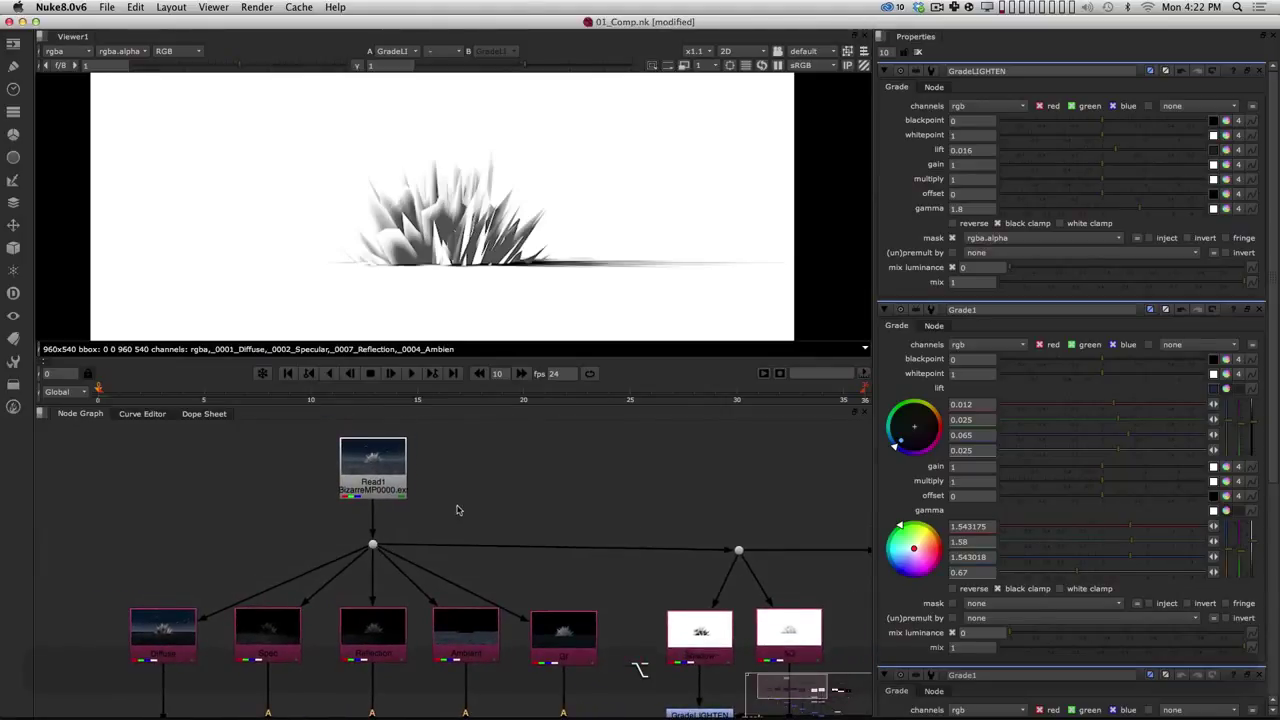
{"action": "left_click_drag", "start_coordinate": [387, 478], "coordinate": [387, 468]}
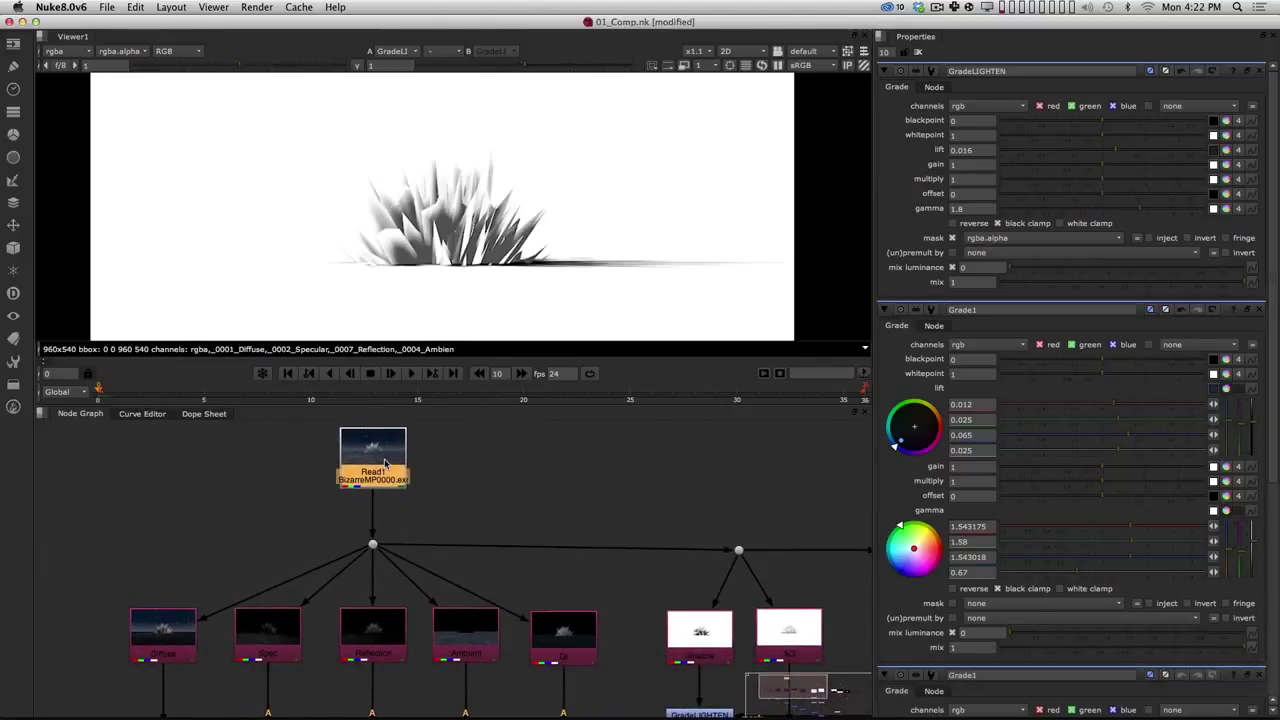
{"action": "left_click", "coordinate": [454, 492]}
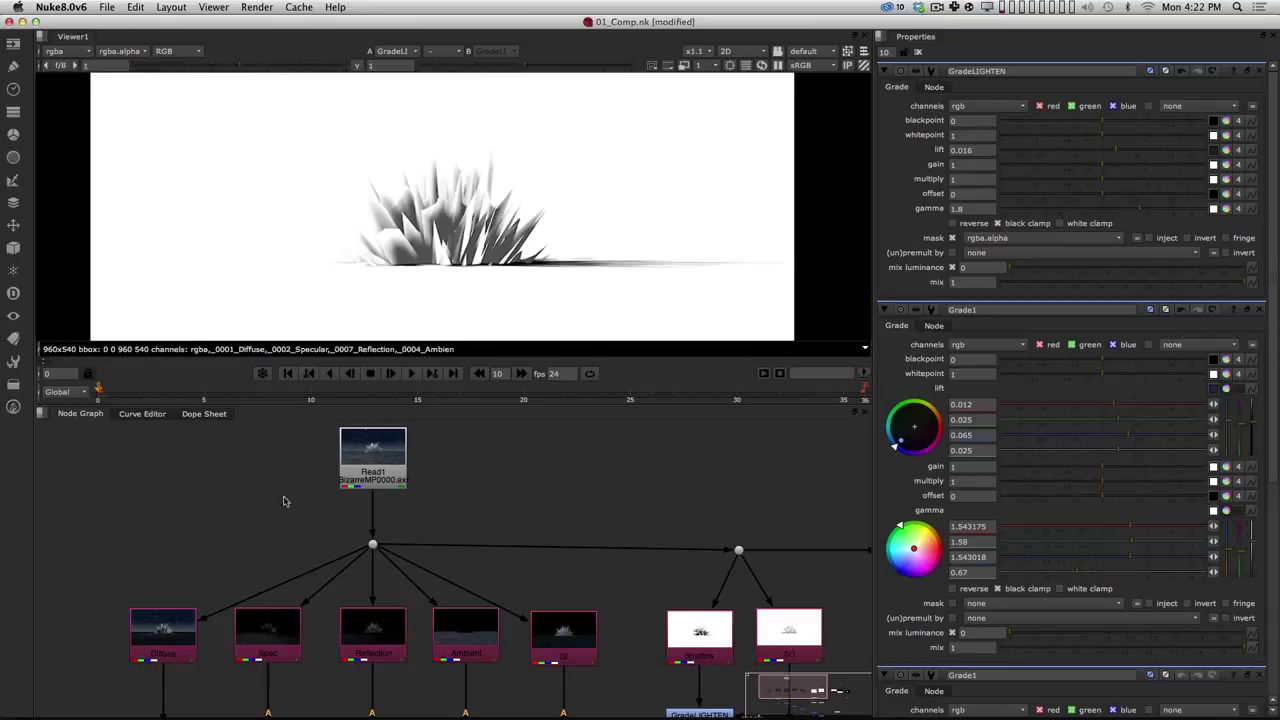
{"action": "left_click_drag", "start_coordinate": [369, 466], "coordinate": [397, 472]}
{"action": "left_click", "coordinate": [507, 503]}
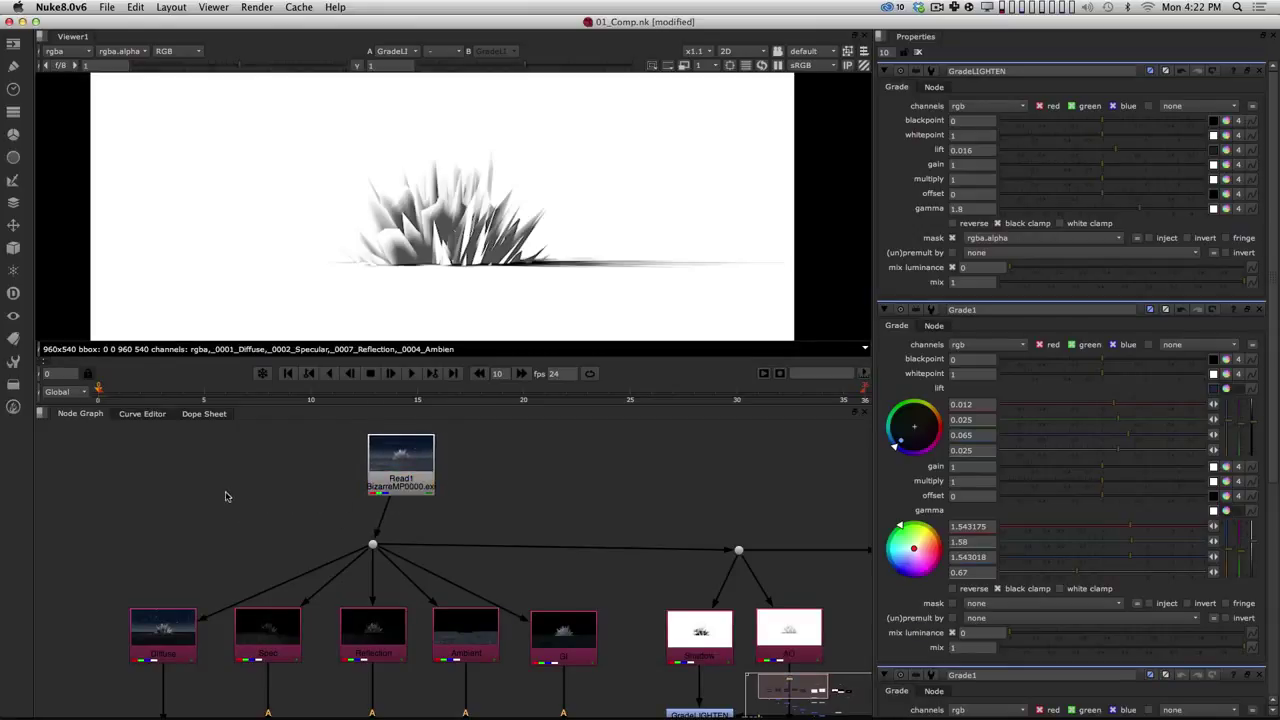
Step: Read in the BizarreMP####.exr 0-144 sequence from the Desktop folder BizarreRender/r1 as a new Read node
{"action": "key", "text": "r"}
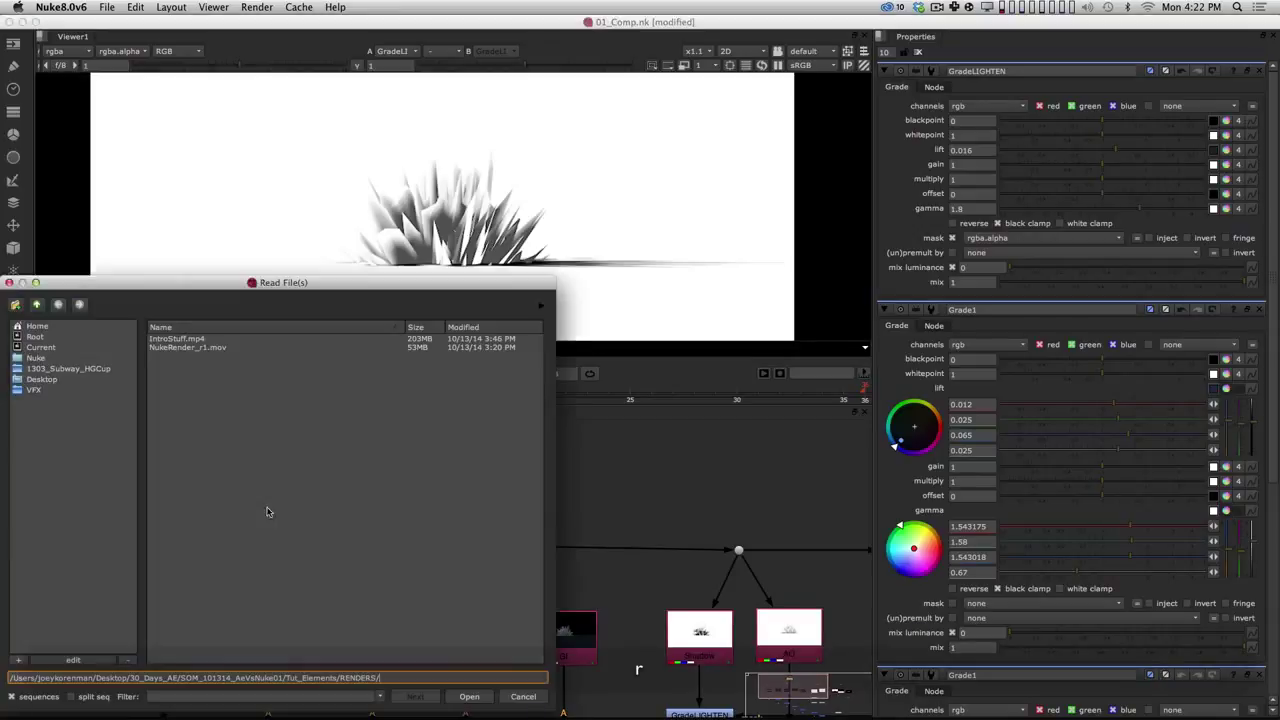
{"action": "left_click", "coordinate": [66, 381]}
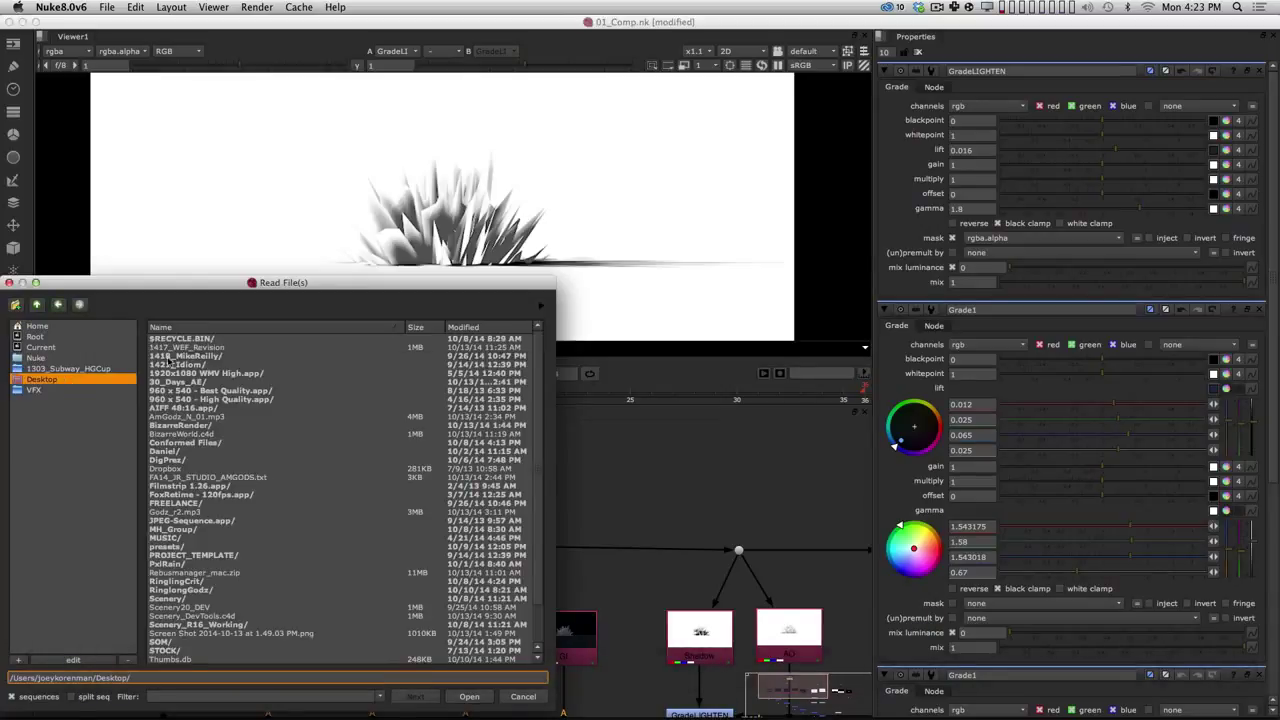
{"action": "left_click", "coordinate": [203, 427]}
{"action": "double_click", "coordinate": [203, 427]}
{"action": "left_click", "coordinate": [200, 339]}
{"action": "double_click", "coordinate": [200, 339]}
{"action": "left_click", "coordinate": [213, 348]}
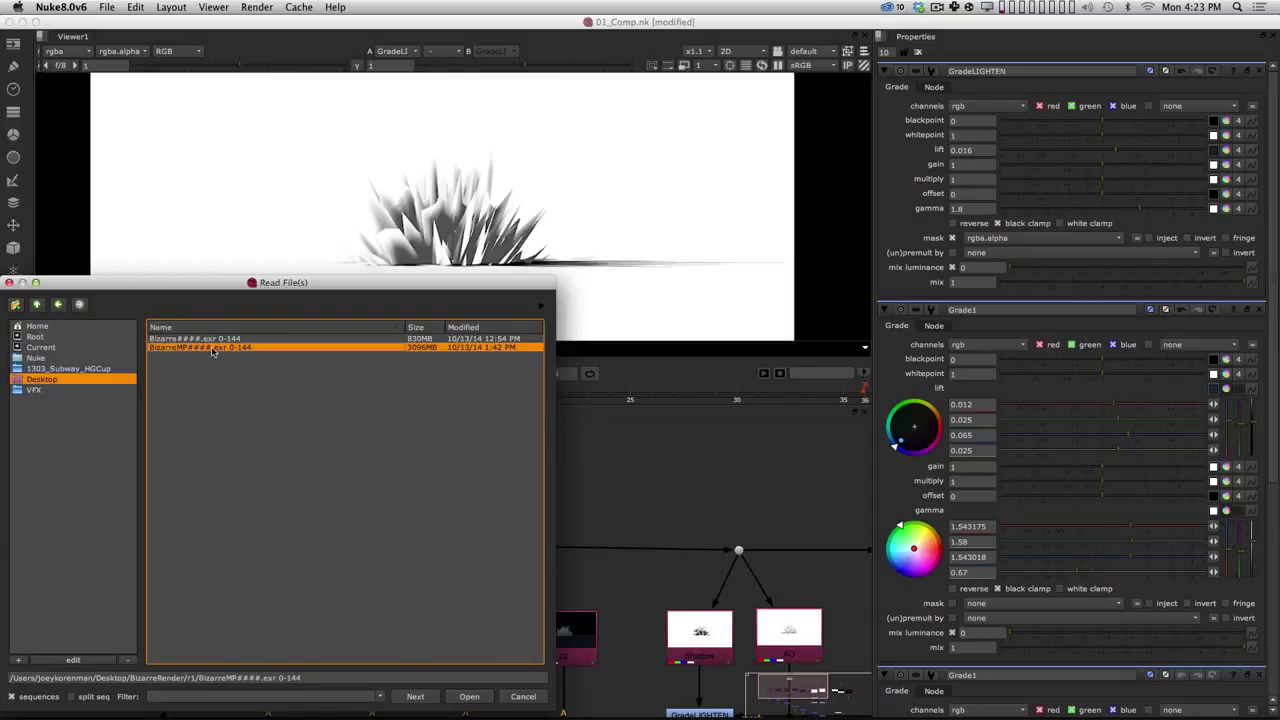
{"action": "left_click", "coordinate": [480, 700]}
Step: Place the new Read2 node to the left of Read1 and center Read1 above the first dot
{"action": "left_click_drag", "start_coordinate": [234, 507], "coordinate": [299, 474]}
{"action": "left_click_drag", "start_coordinate": [394, 523], "coordinate": [294, 489]}
{"action": "left_click_drag", "start_coordinate": [606, 503], "coordinate": [500, 486], "text": "alt"}
{"action": "middle_click_drag", "start_coordinate": [500, 486], "coordinate": [484, 533], "text": "alt"}
{"action": "left_click_drag", "start_coordinate": [372, 476], "coordinate": [345, 476]}
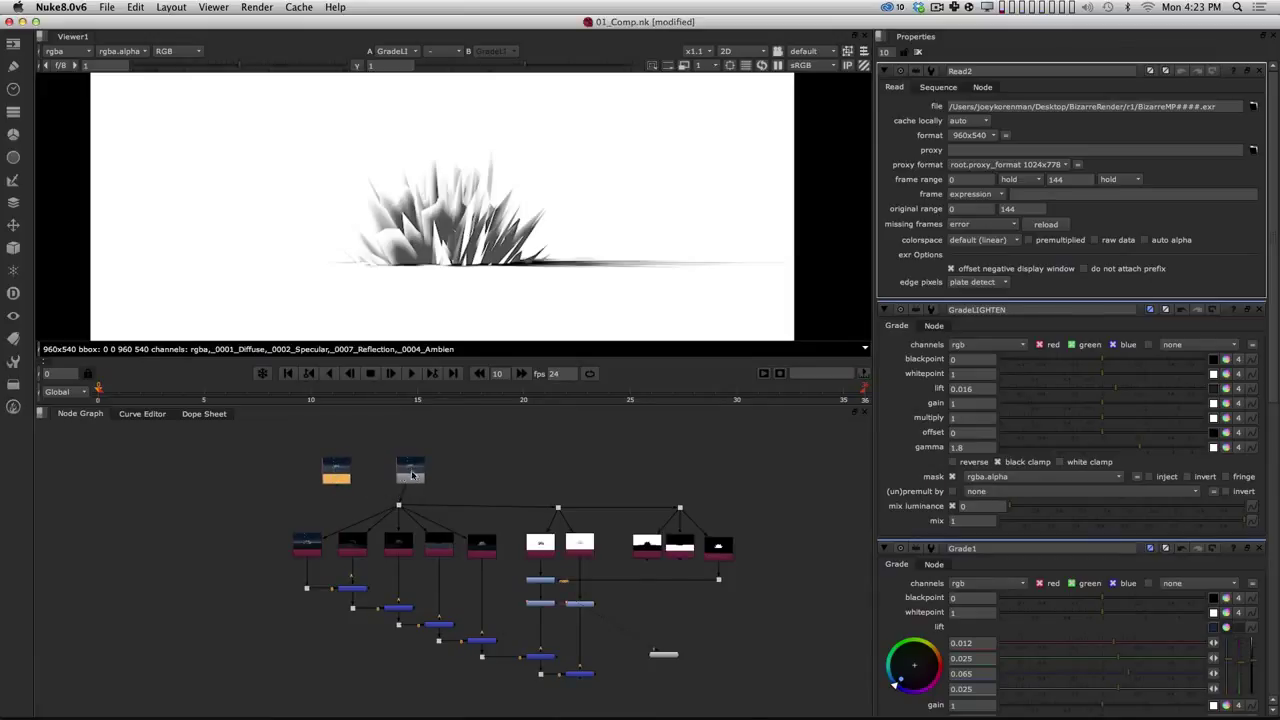
{"action": "left_click_drag", "start_coordinate": [349, 479], "coordinate": [386, 481]}
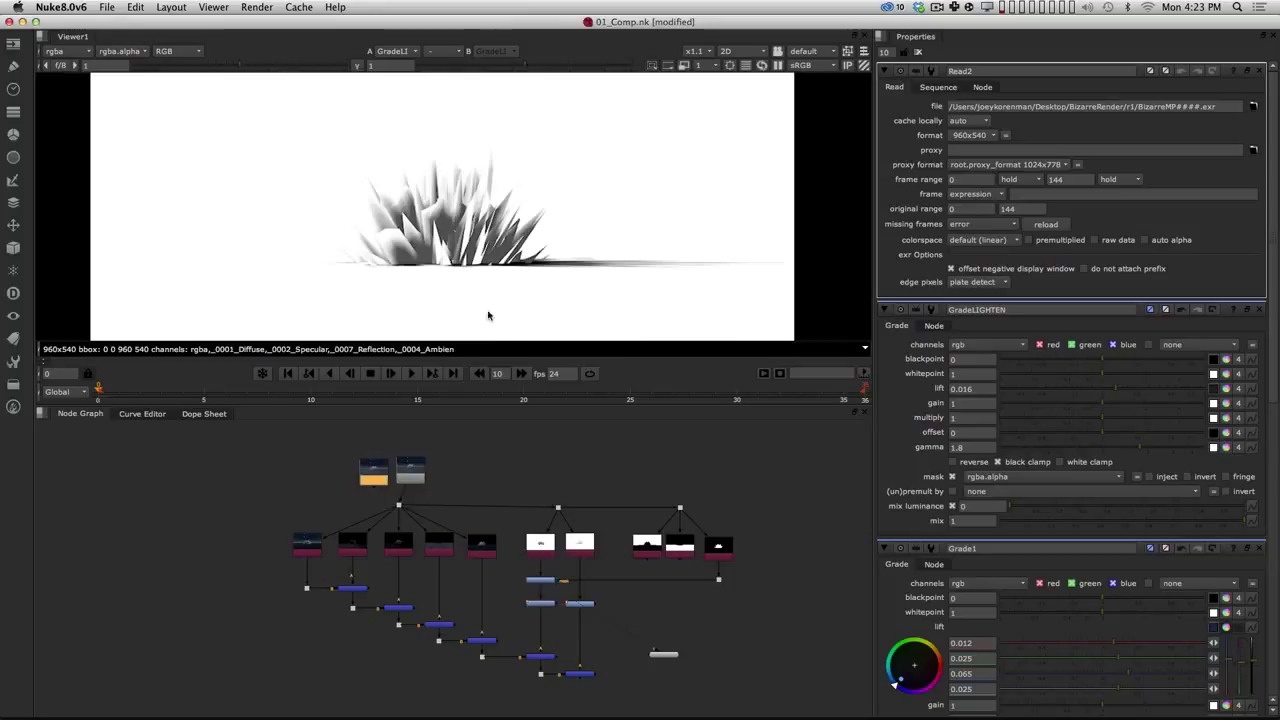
{"action": "left_click_drag", "start_coordinate": [376, 468], "coordinate": [375, 467]}
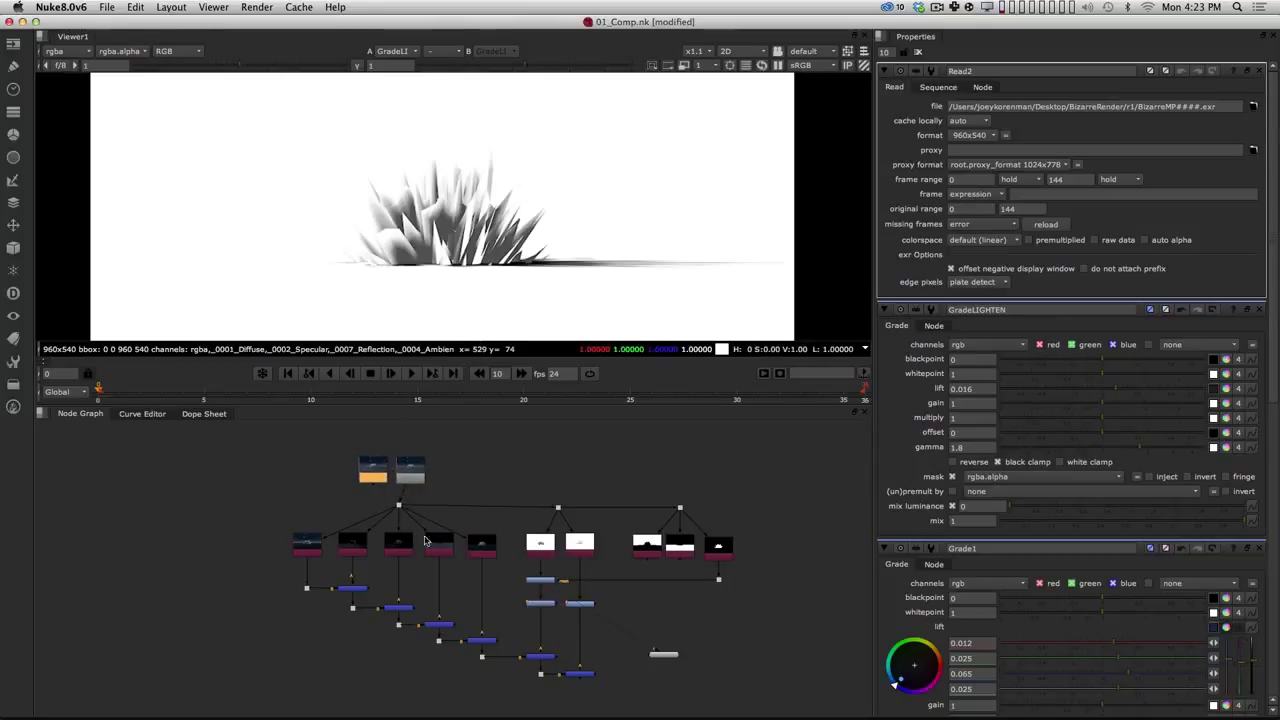
{"action": "mouse_move", "coordinate": [378, 475]}
{"action": "left_mouse_down"}
{"action": "mouse_move", "coordinate": [348, 475]}
{"action": "mouse_move", "coordinate": [398, 475]}
{"action": "left_mouse_up"}
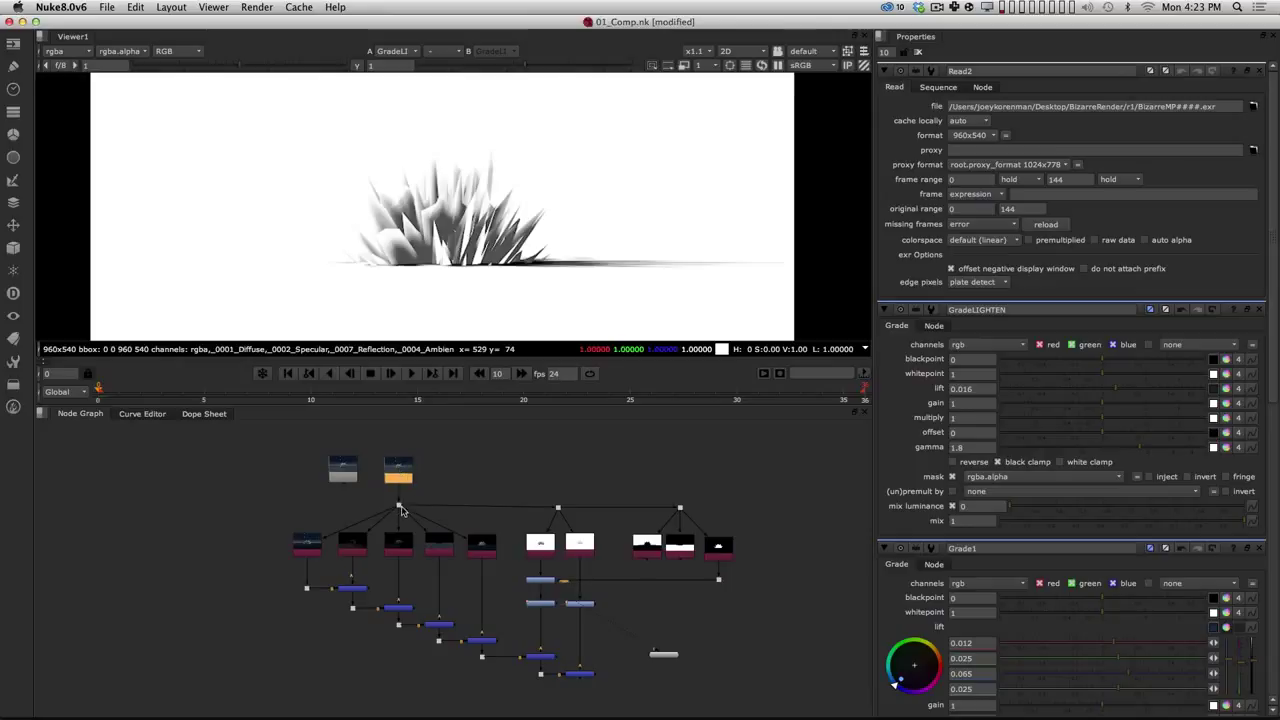
Step: Display the final Merge6 output in the viewer and move the Viewer1 node below the merge chain
{"action": "middle_click_drag", "start_coordinate": [388, 515], "coordinate": [444, 500], "text": "alt"}
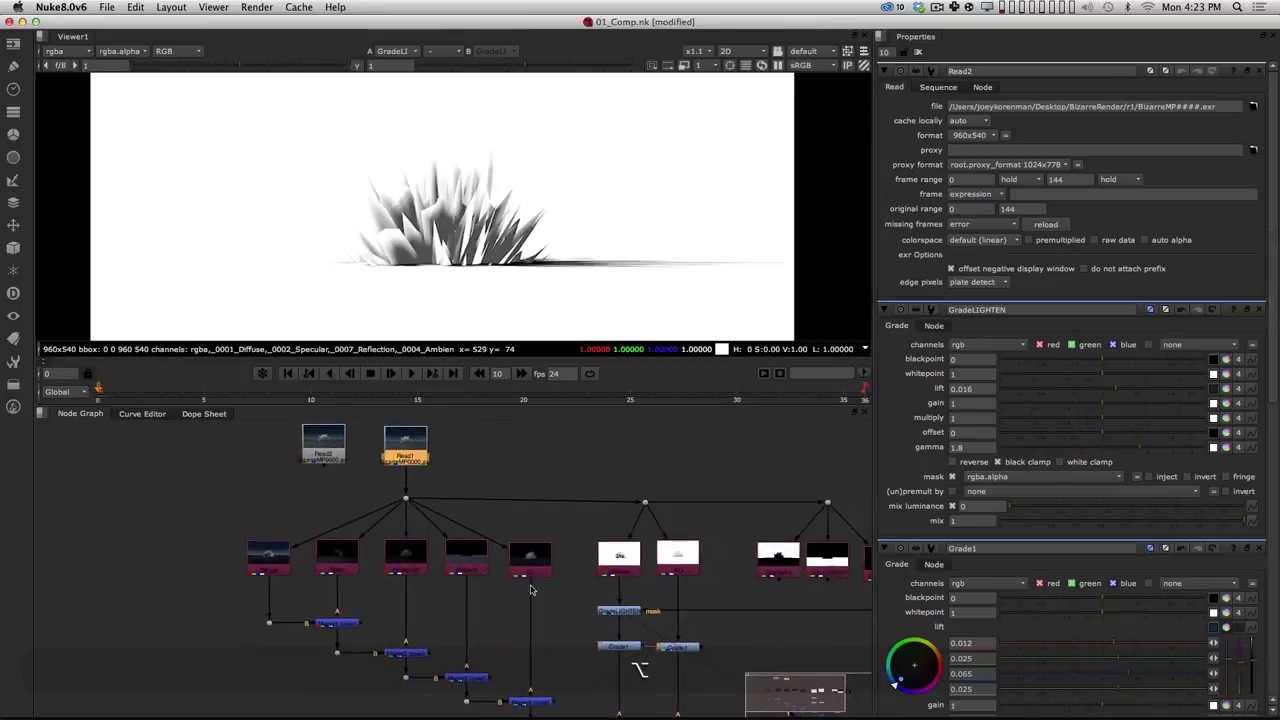
{"action": "left_click_drag", "start_coordinate": [625, 665], "coordinate": [506, 477], "text": "alt"}
{"action": "left_click", "coordinate": [553, 567]}
{"action": "key", "text": "1"}
{"action": "middle_click_drag", "start_coordinate": [502, 486], "coordinate": [529, 456], "text": "alt"}
{"action": "left_click_drag", "start_coordinate": [529, 456], "coordinate": [497, 556], "text": "alt"}
{"action": "left_click_drag", "start_coordinate": [572, 695], "coordinate": [524, 636], "text": "alt"}
{"action": "middle_click_drag", "start_coordinate": [524, 636], "coordinate": [504, 647], "text": "alt"}
{"action": "left_click", "coordinate": [513, 644]}
{"action": "left_click_drag", "start_coordinate": [641, 613], "coordinate": [619, 693]}
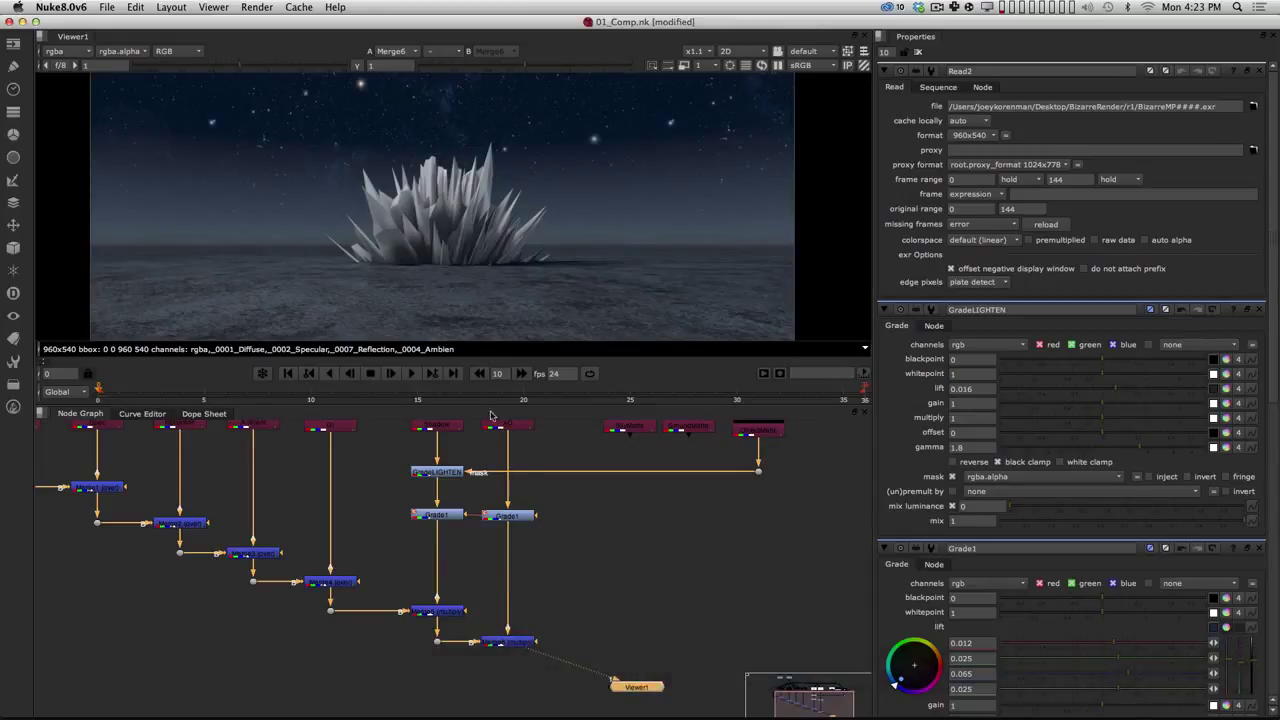
Step: Open GradeLIGHTEN's properties and raise its gamma to 2.05 while viewing the final composite
{"action": "mouse_move", "coordinate": [576, 539]}
{"action": "left_mouse_down", "text": "alt"}
{"action": "mouse_move", "coordinate": [589, 567]}
{"action": "mouse_move", "coordinate": [582, 559]}
{"action": "left_mouse_up", "text": "alt"}
{"action": "left_click", "coordinate": [525, 662]}
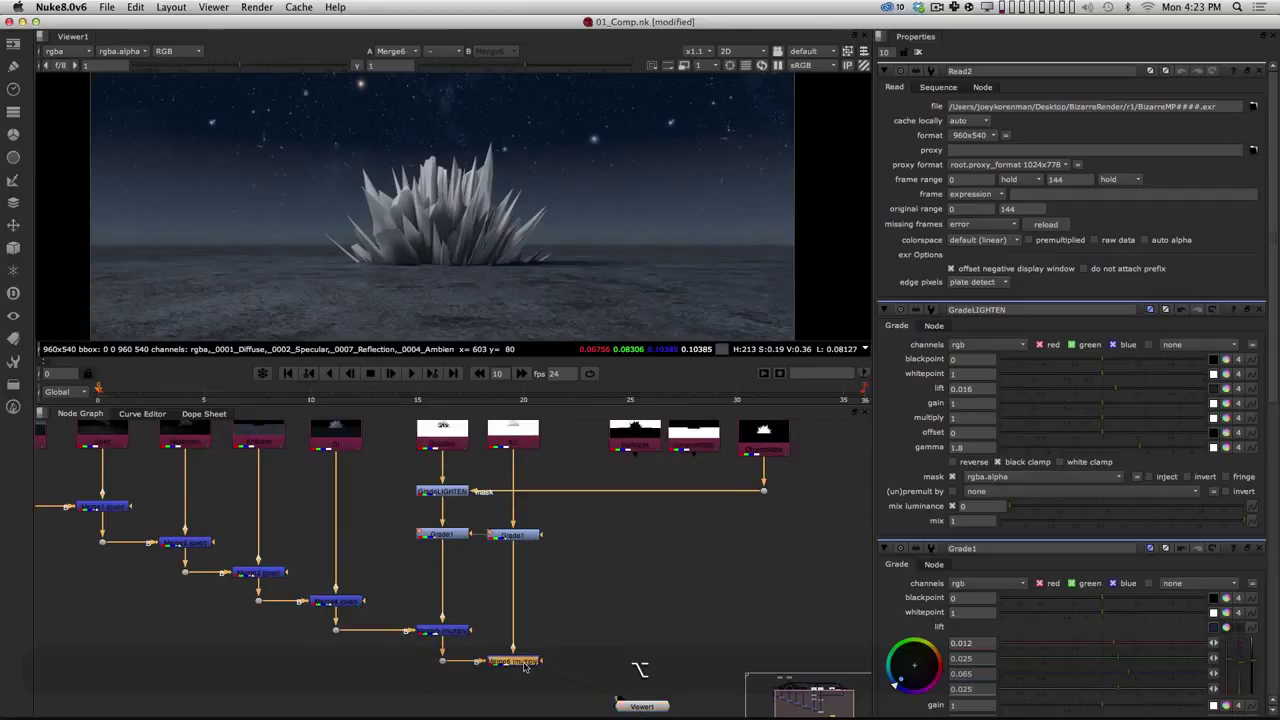
{"action": "double_click", "coordinate": [445, 492]}
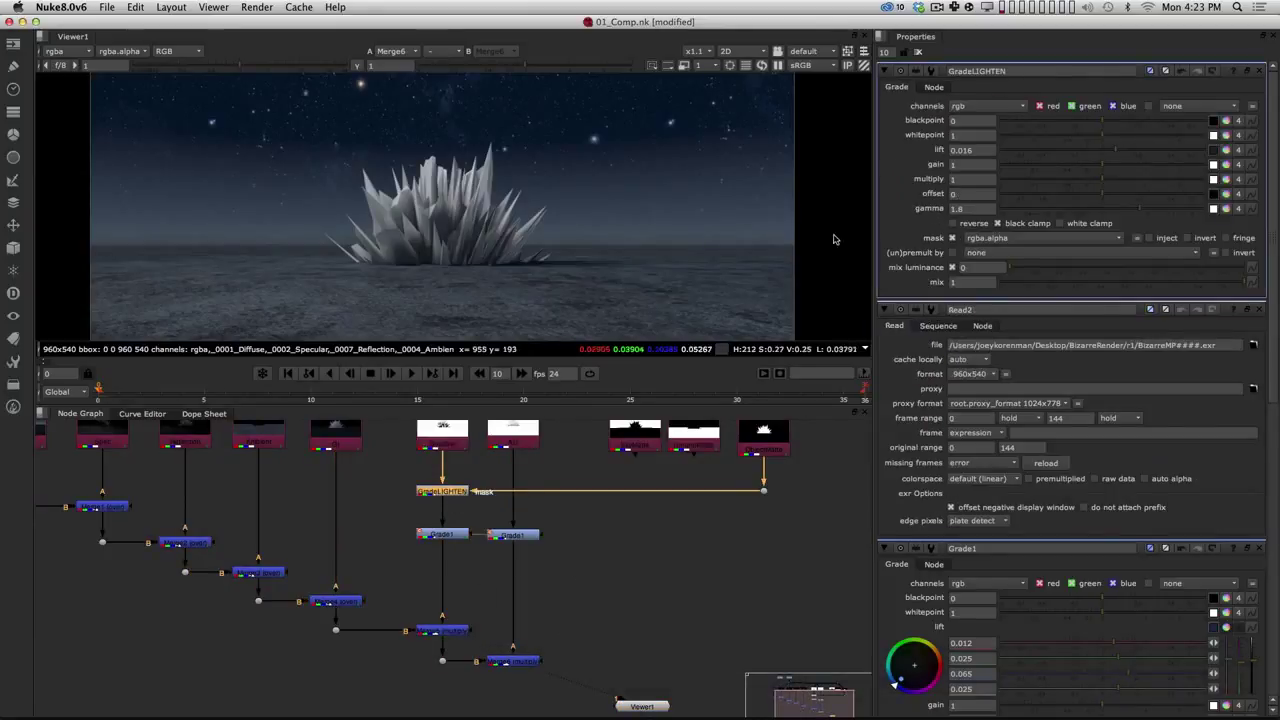
{"action": "mouse_move", "coordinate": [1138, 212]}
{"action": "left_mouse_down"}
{"action": "mouse_move", "coordinate": [1125, 210]}
{"action": "mouse_move", "coordinate": [1182, 208]}
{"action": "mouse_move", "coordinate": [1124, 216]}
{"action": "mouse_move", "coordinate": [1196, 210]}
{"action": "mouse_move", "coordinate": [1125, 212]}
{"action": "mouse_move", "coordinate": [1150, 212]}
{"action": "left_mouse_up"}
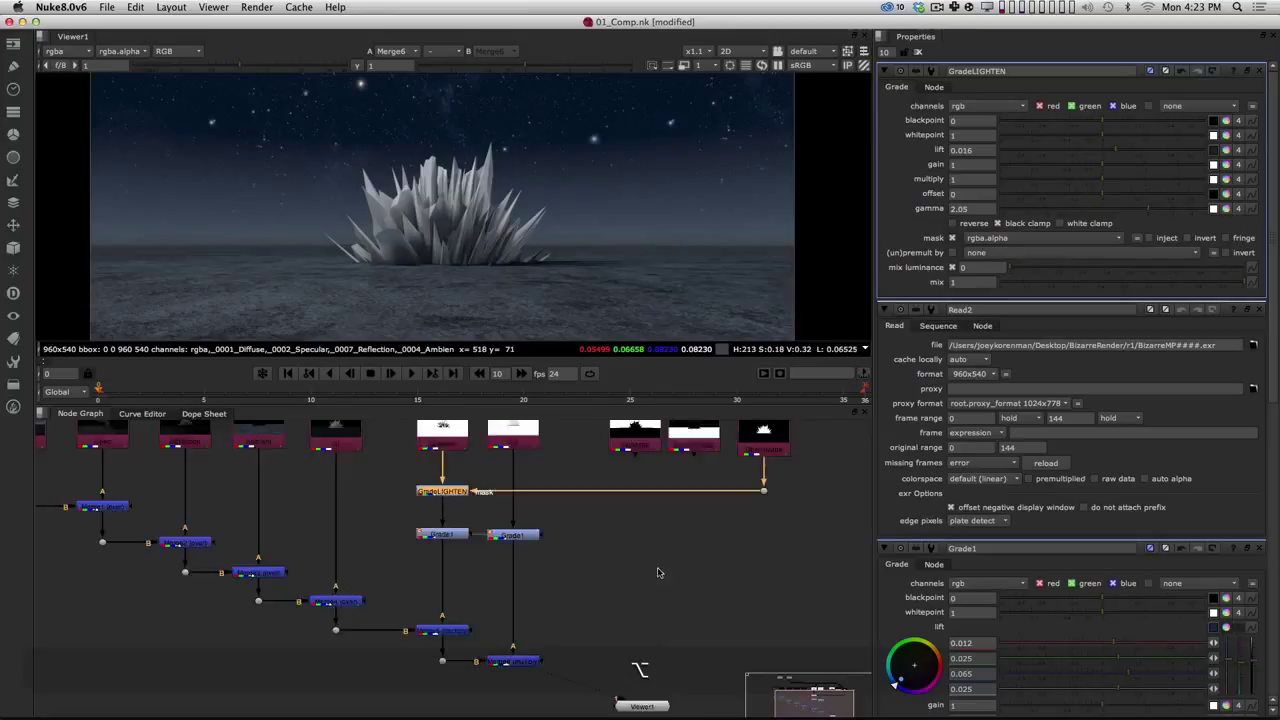
{"action": "middle_click_drag", "start_coordinate": [657, 569], "coordinate": [620, 568], "text": "alt"}
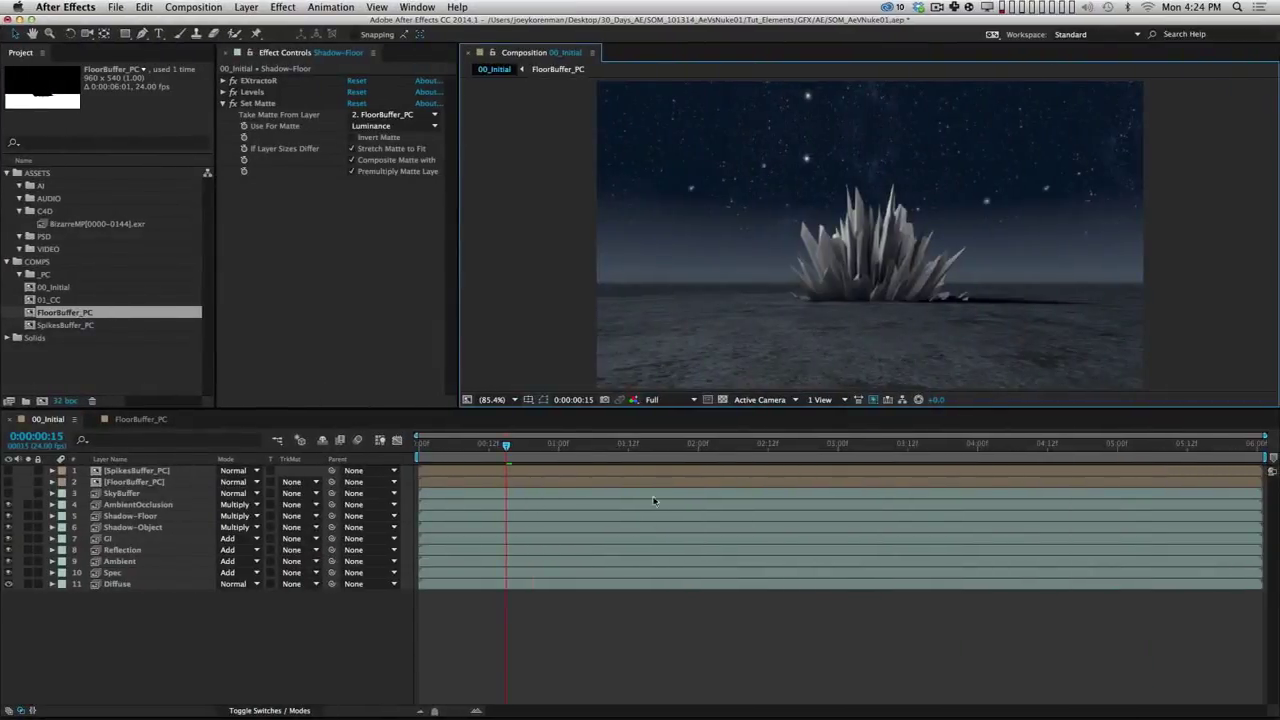
Step: Switch to After Effects and preview the 00_Initial composition at 0:00:01:06, 0:00:01:23 and 0:00:03:04
{"action": "left_click", "coordinate": [522, 448]}
{"action": "left_click", "coordinate": [591, 452]}
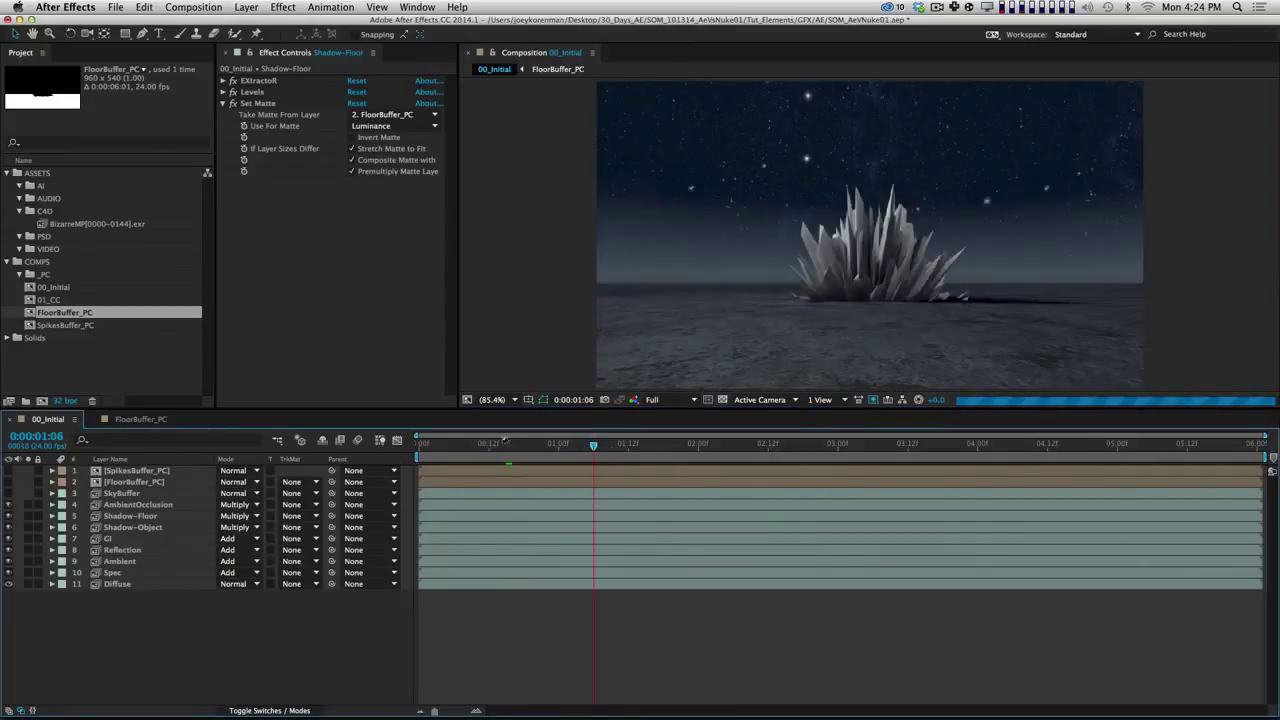
{"action": "left_click", "coordinate": [690, 448]}
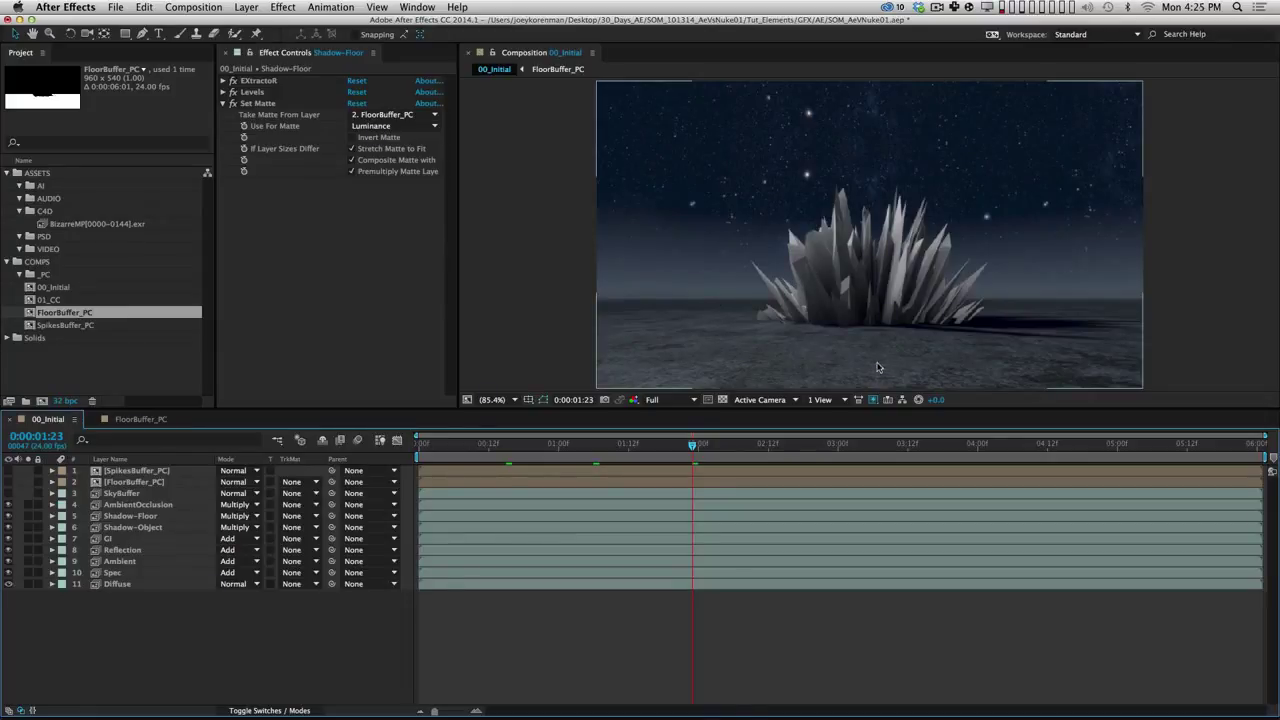
{"action": "left_click", "coordinate": [860, 446]}
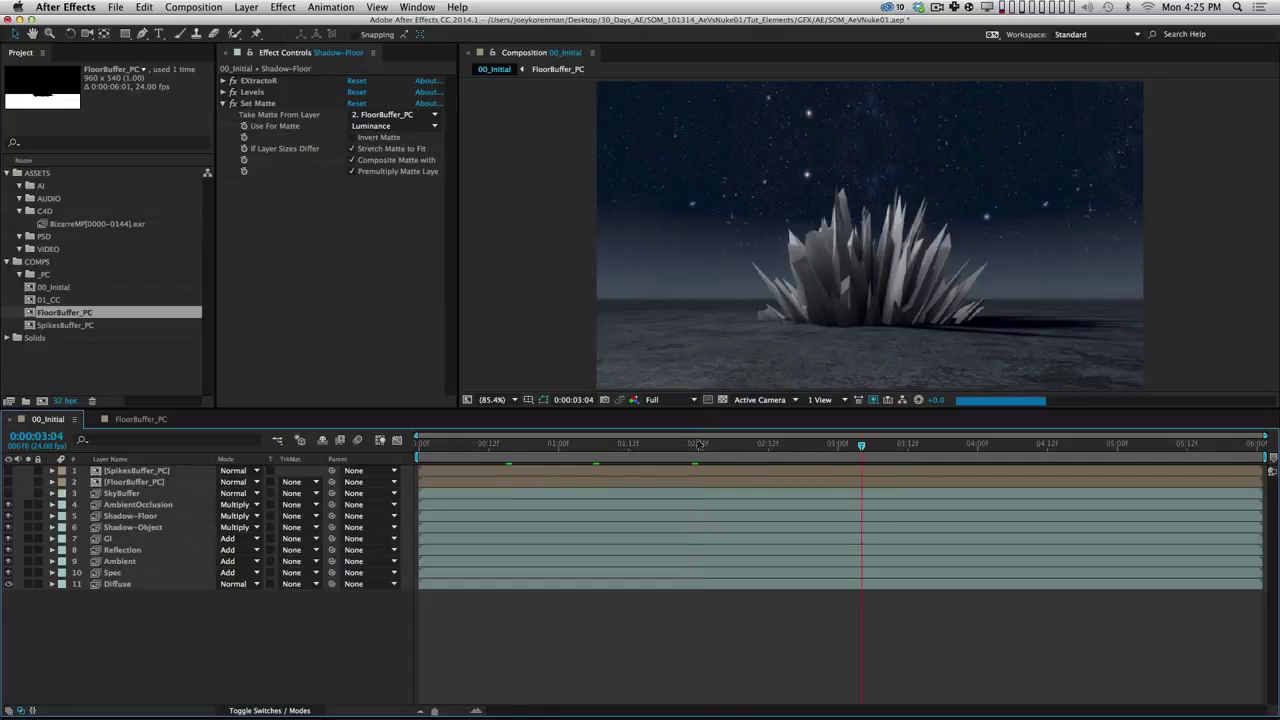
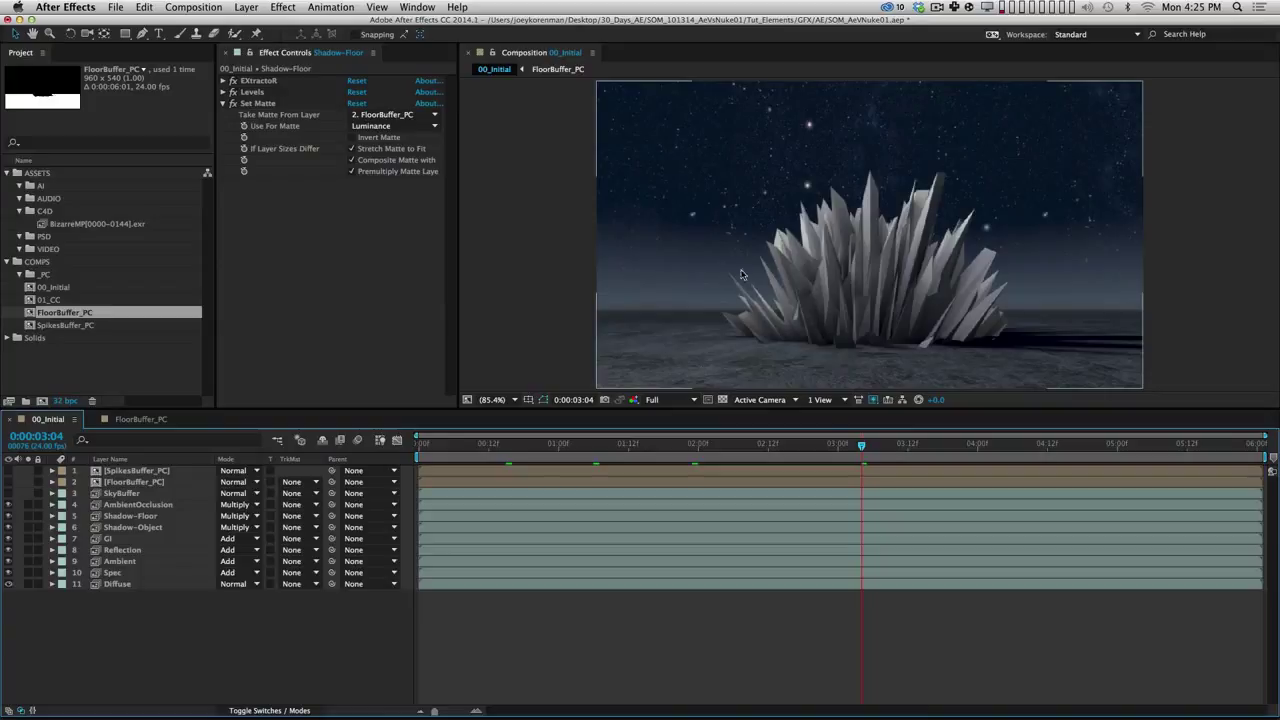
Step: Review the AmbientOcclusion, SpikesBuffer_PC, Shadow-Floor and Shadow-Object layers and the stack of render passes in 00_Initial
{"action": "left_click", "coordinate": [146, 506]}
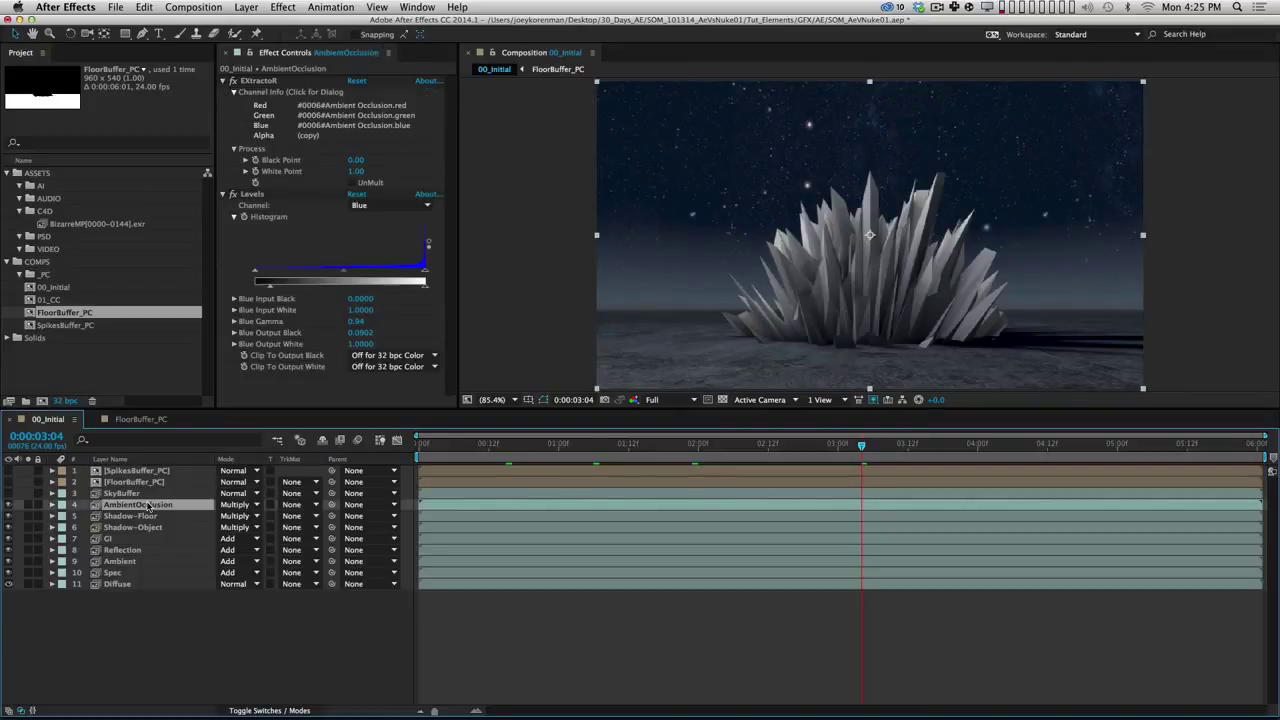
{"action": "left_click", "coordinate": [147, 470]}
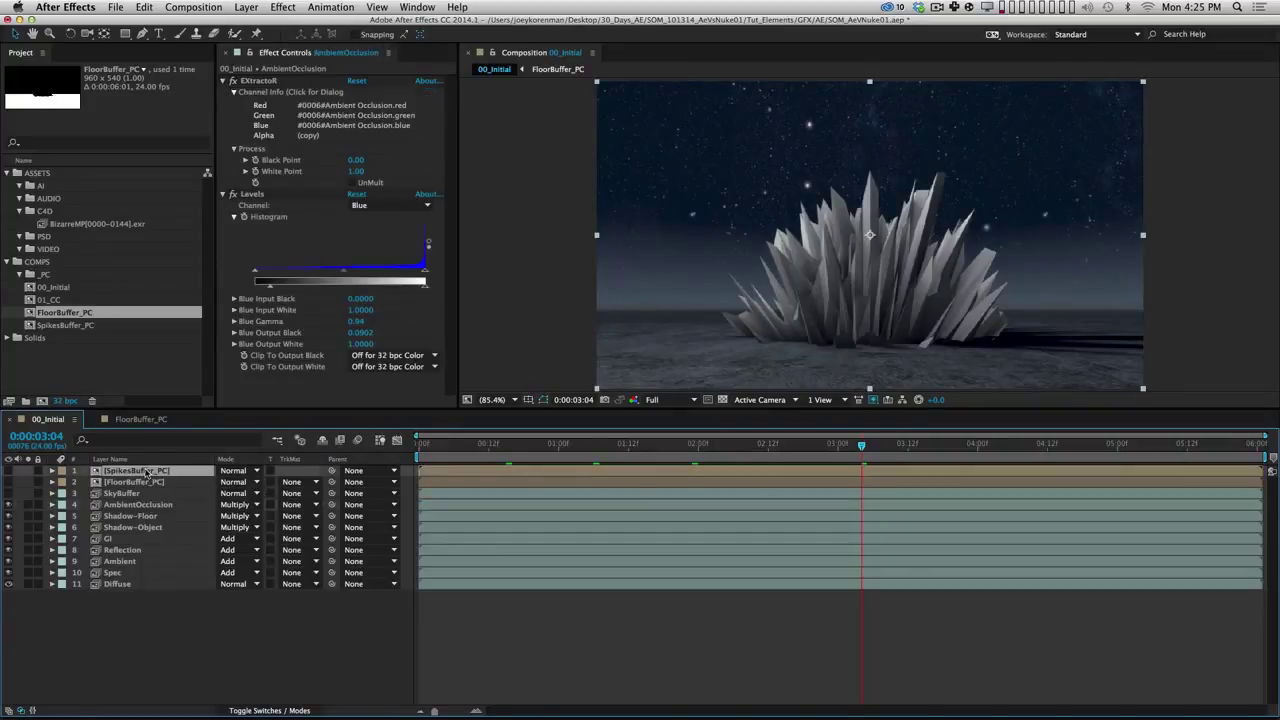
{"action": "left_click", "coordinate": [152, 594]}
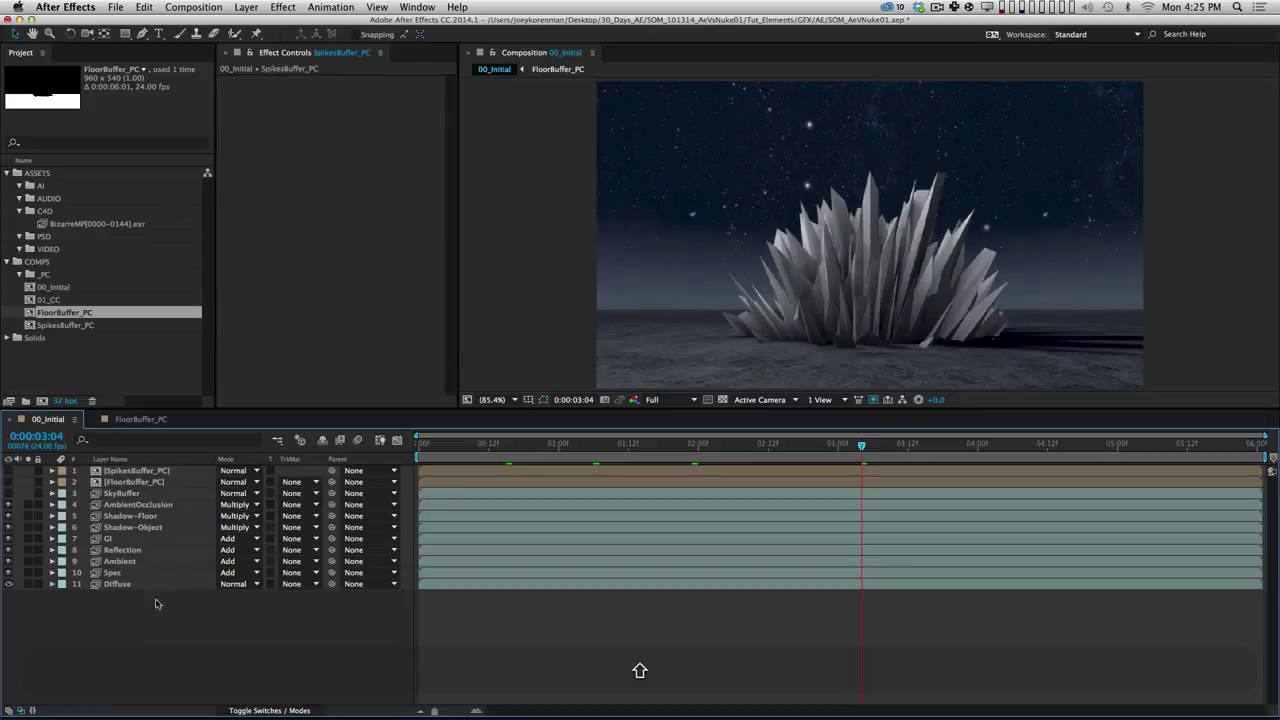
{"action": "left_click", "coordinate": [143, 506]}
{"action": "left_click", "coordinate": [118, 583], "text": "shift"}
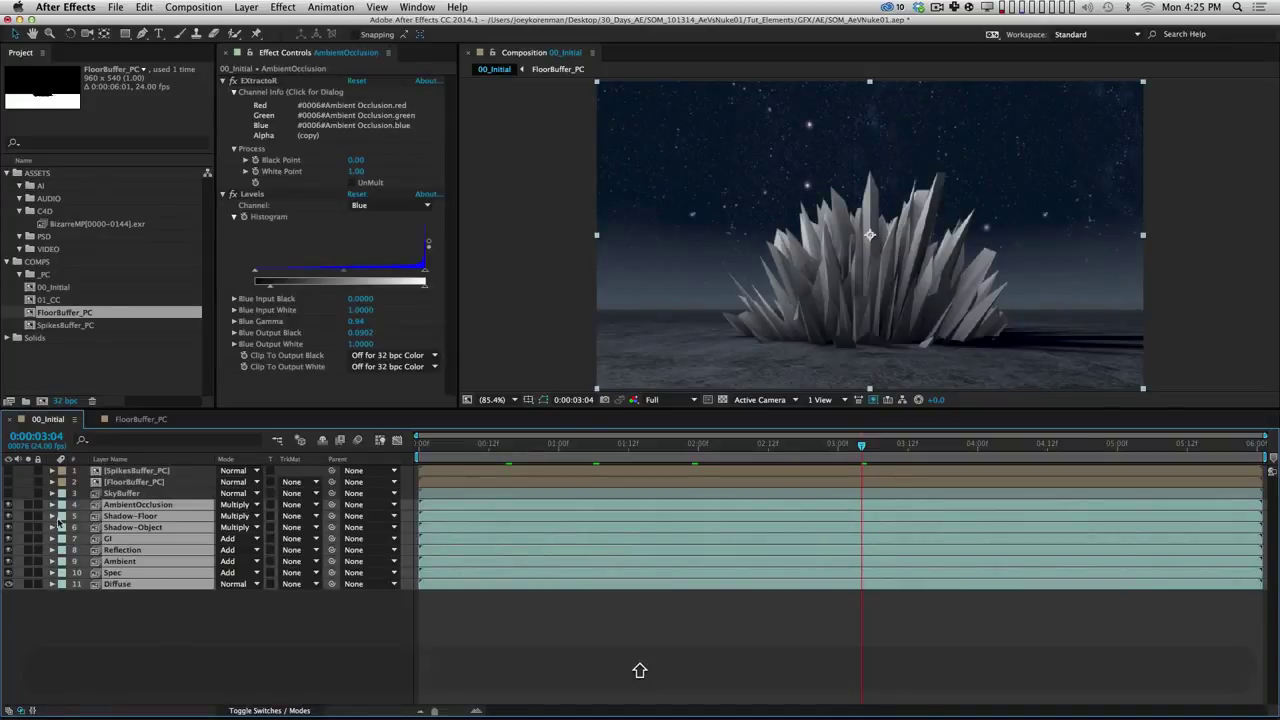
{"action": "left_click", "coordinate": [58, 595]}
{"action": "left_click", "coordinate": [131, 517]}
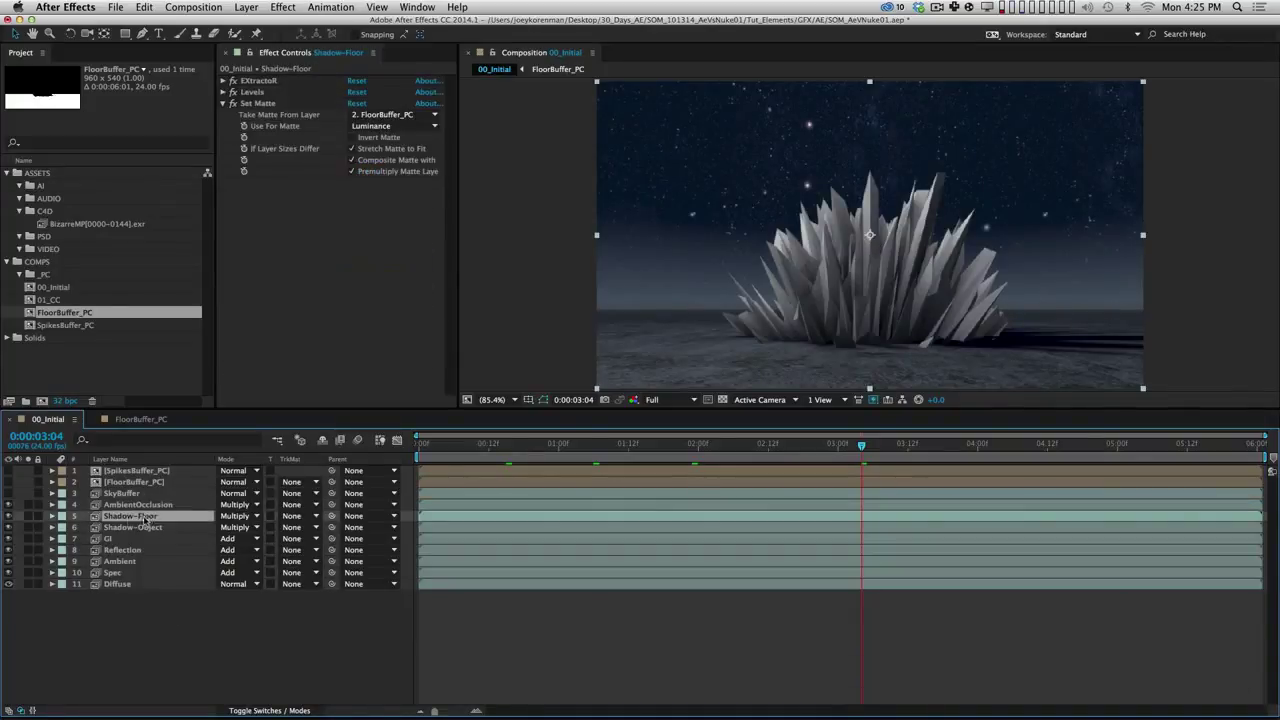
{"action": "left_click", "coordinate": [133, 527]}
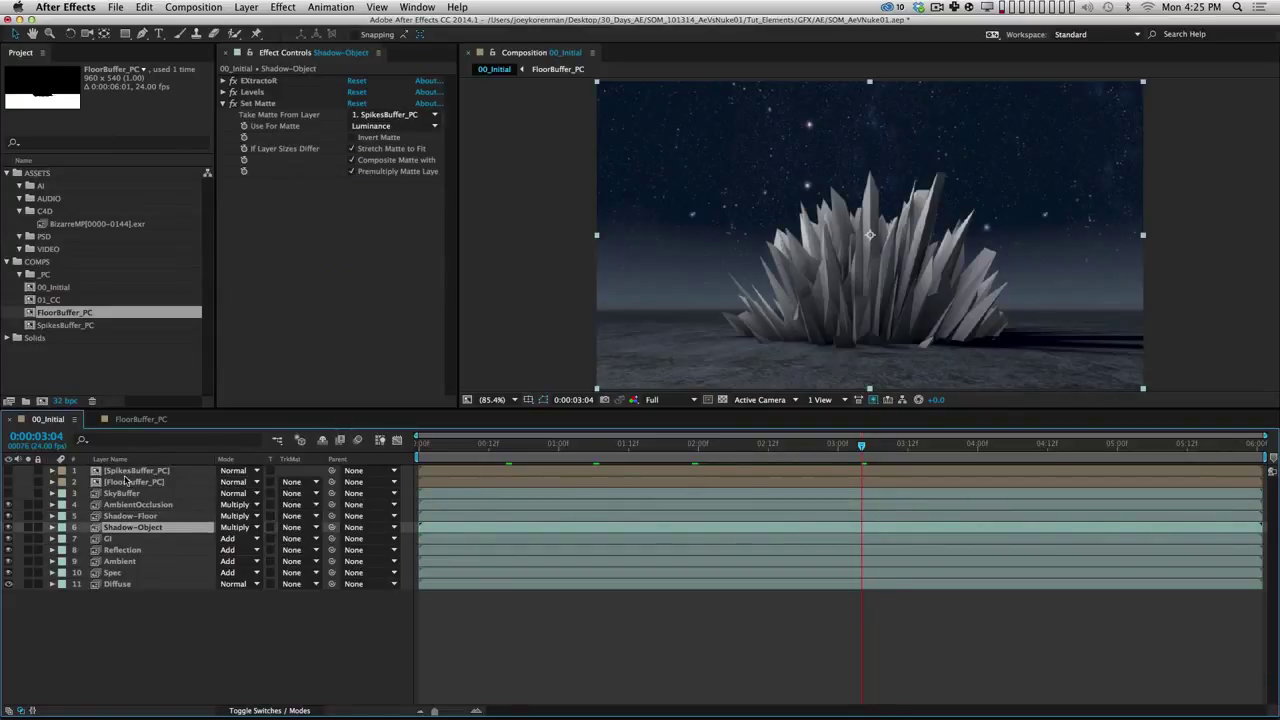
{"action": "key", "text": "F2"}
Step: Pre-compose all layers of 00_Initial into a new composition named COMP_PC, moving all attributes into it
{"action": "left_click", "coordinate": [131, 472]}
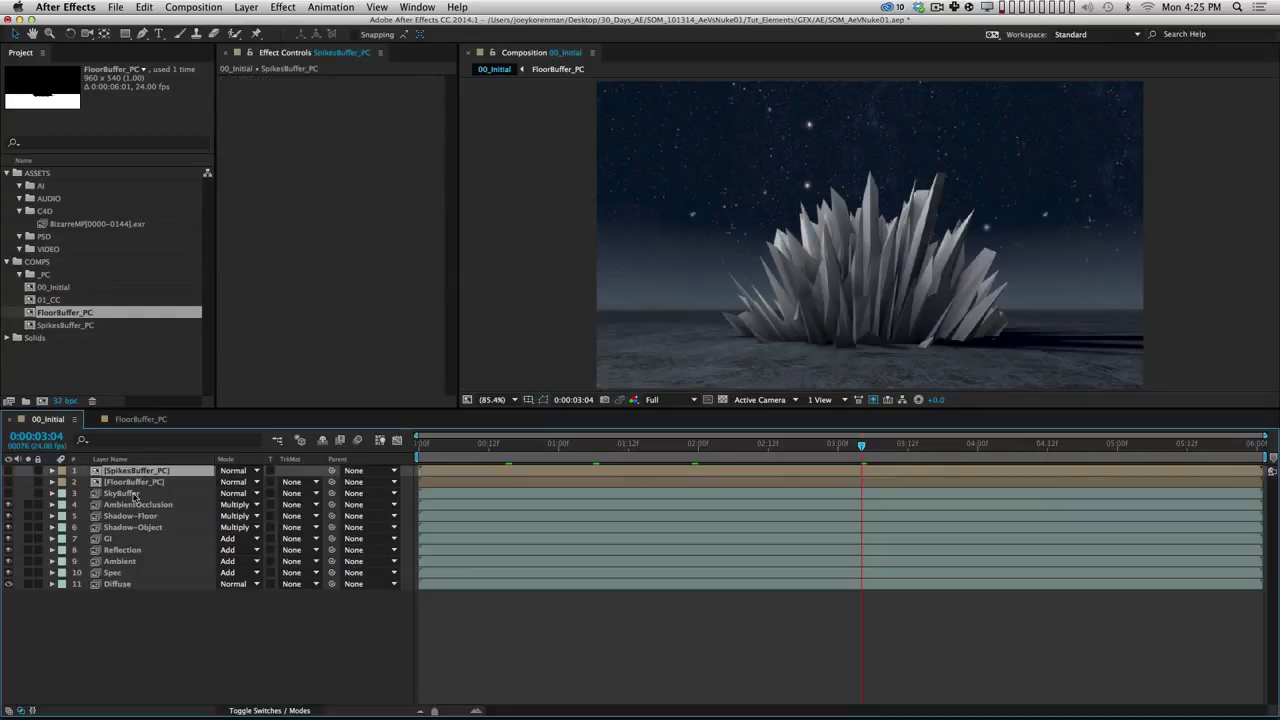
{"action": "left_click", "coordinate": [117, 584], "text": "shift"}
{"action": "key", "text": "shift+super+c"}
{"action": "type", "text": "C"}
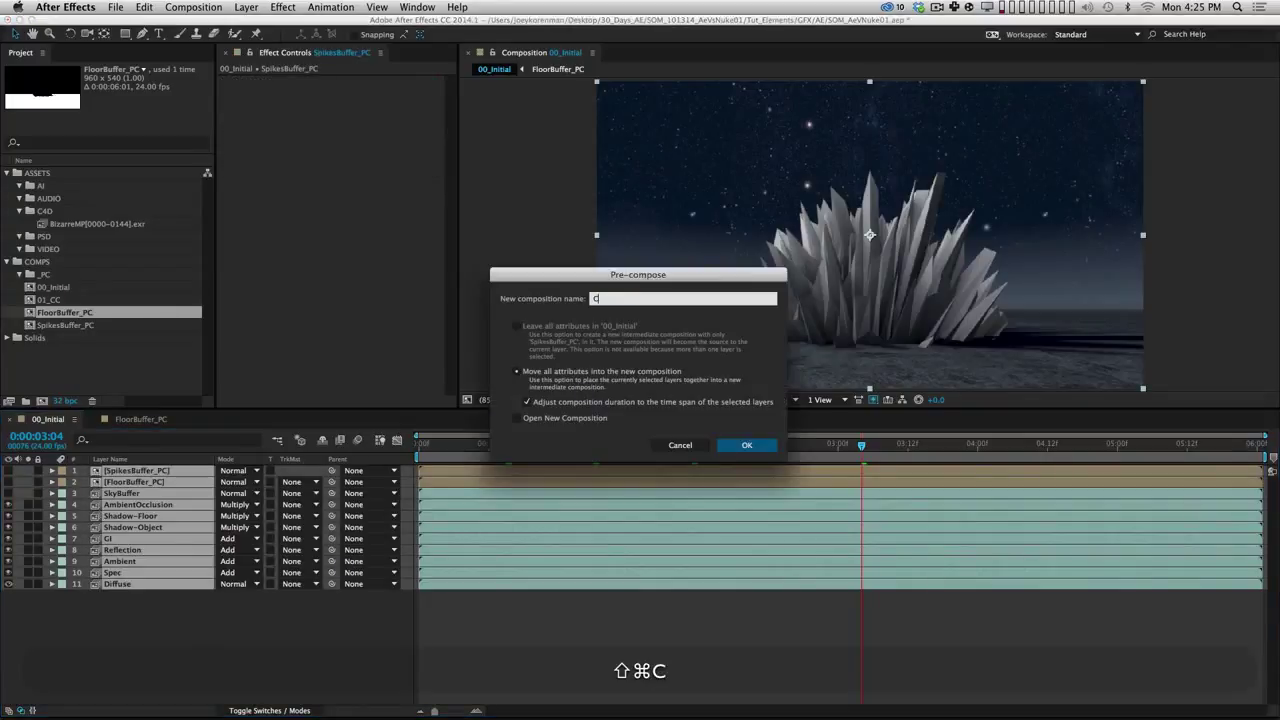
{"action": "type", "text": "OMP_PC"}
{"action": "key", "text": "Return"}
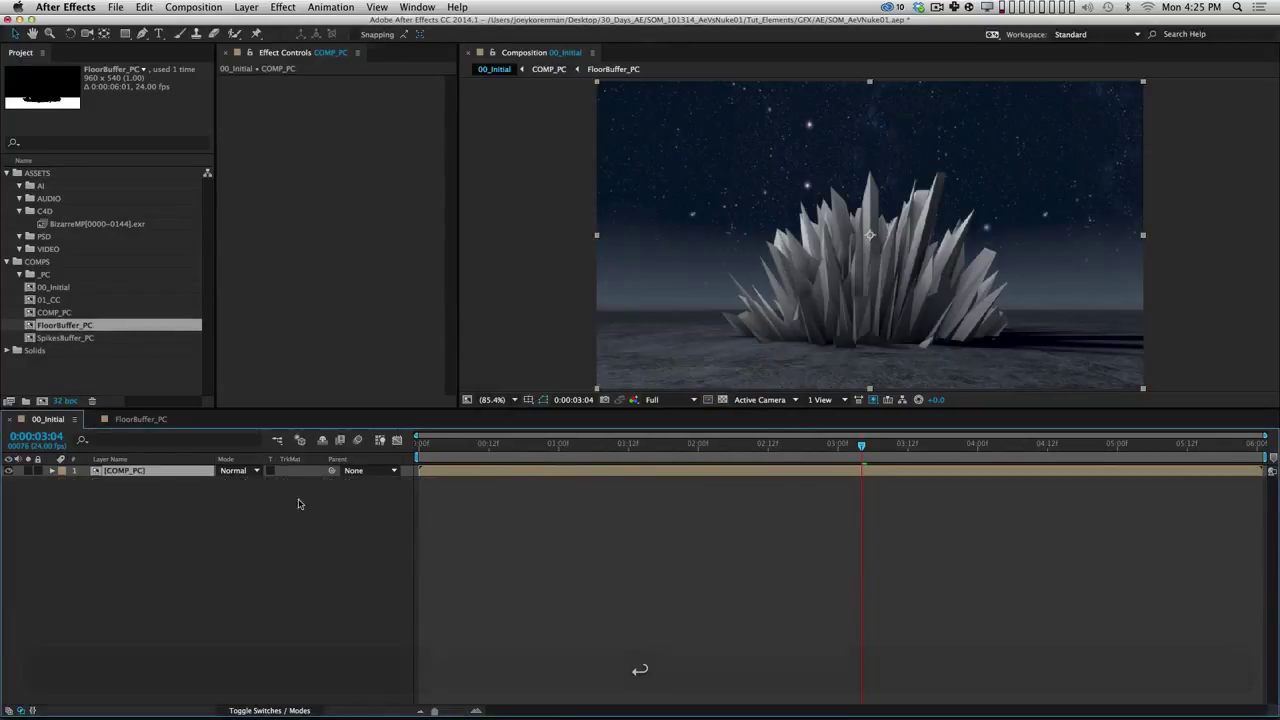
{"action": "left_click", "coordinate": [627, 603]}
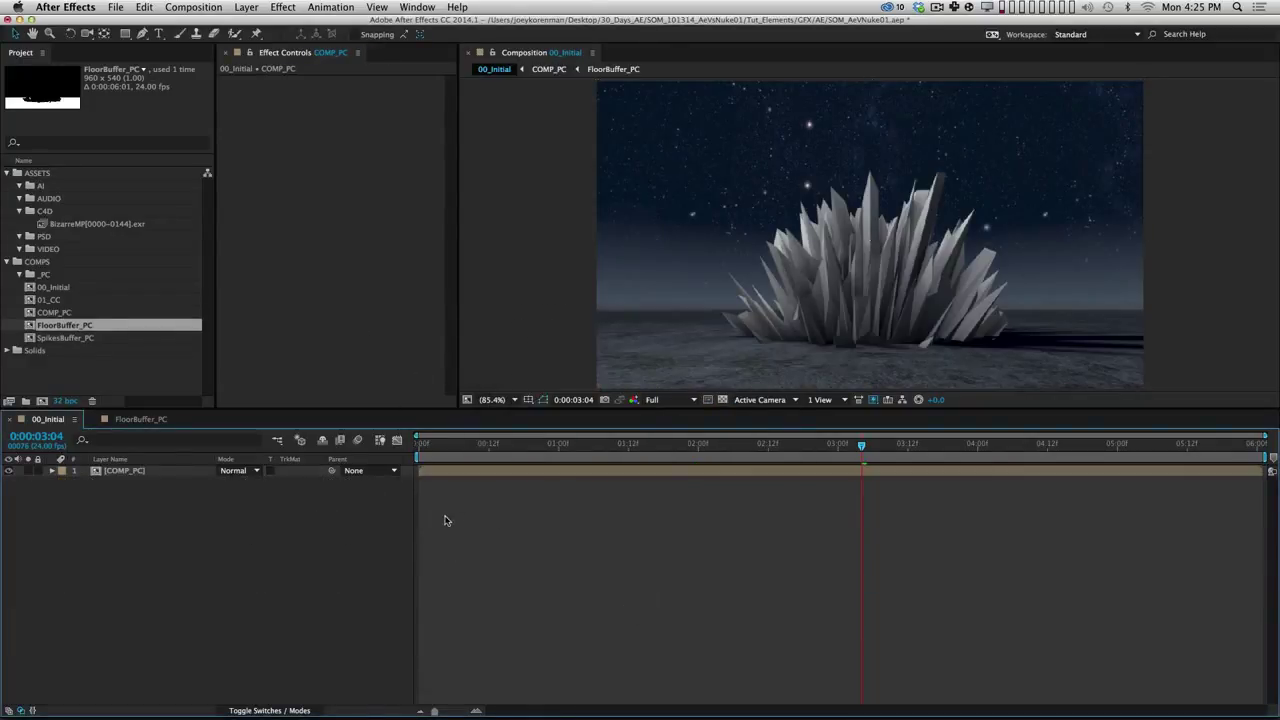
Step: Copy the SpikesBuffer_PC layer from inside COMP_PC and paste it above the COMP_PC layer in 00_Initial
{"action": "left_click_drag", "start_coordinate": [231, 568], "coordinate": [113, 470]}
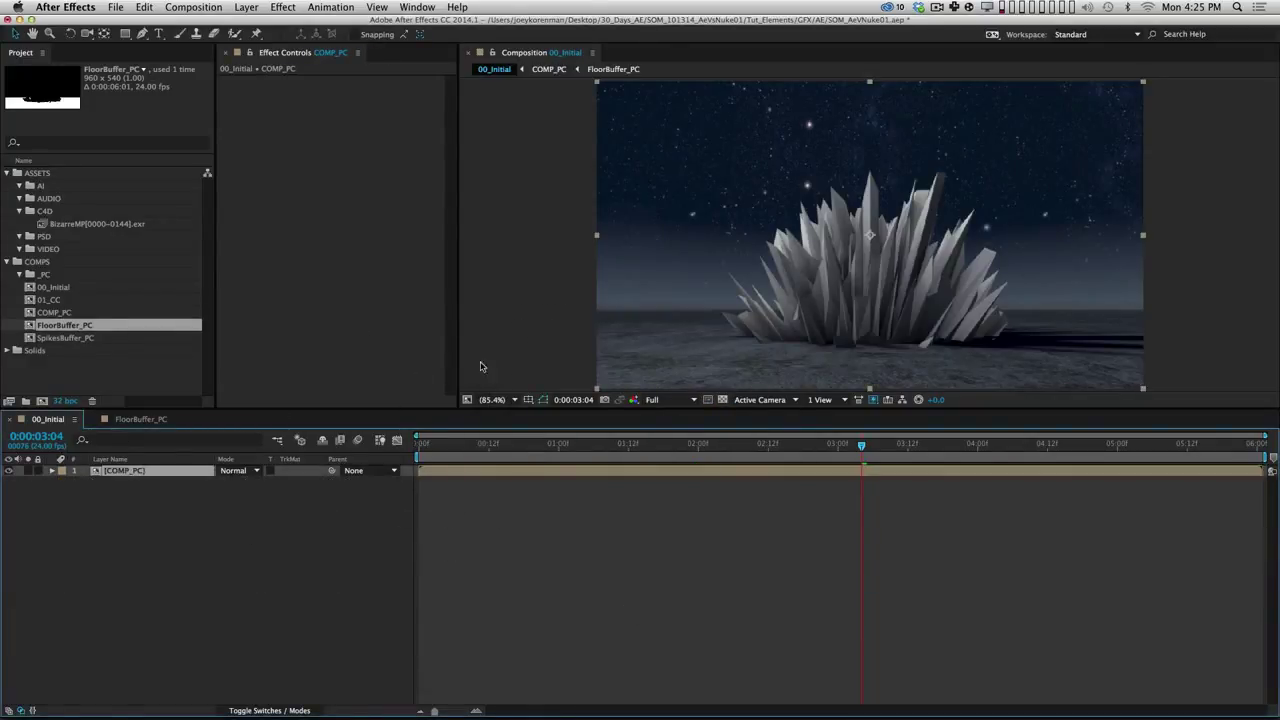
{"action": "left_click", "coordinate": [250, 568]}
{"action": "double_click", "coordinate": [140, 474]}
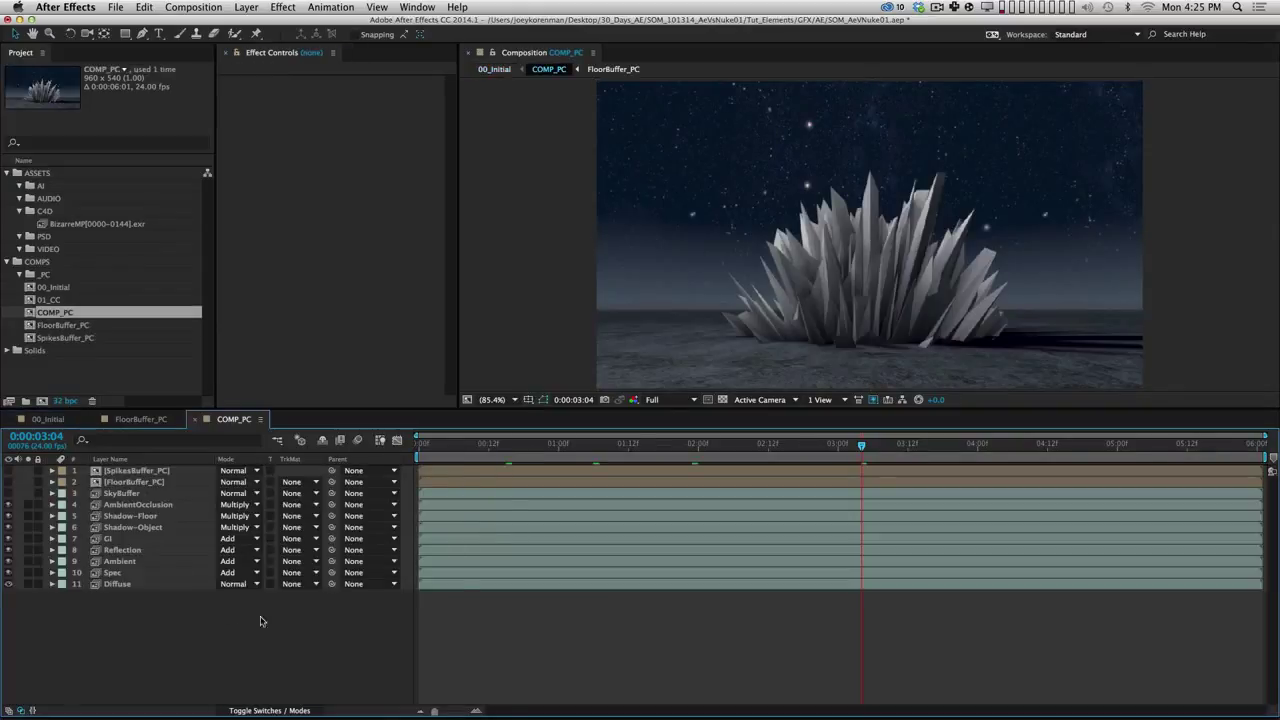
{"action": "left_click", "coordinate": [122, 473]}
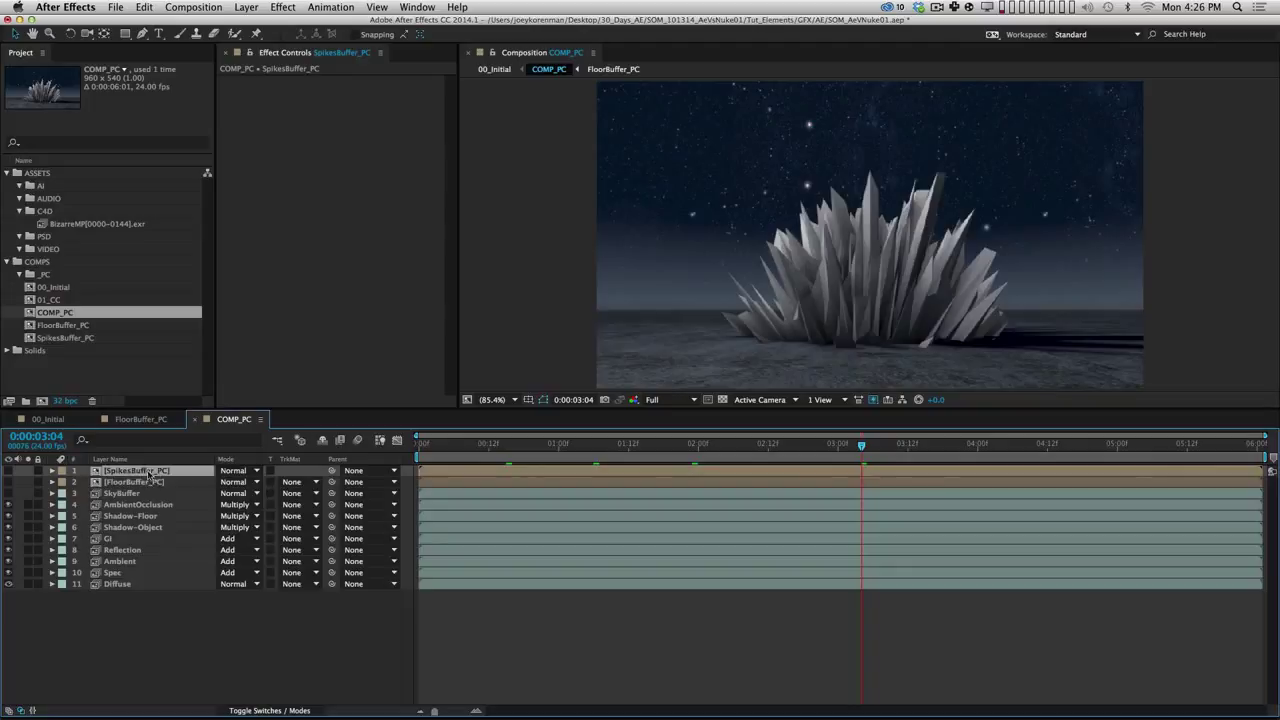
{"action": "key", "text": "super+c"}
{"action": "left_click", "coordinate": [210, 620]}
{"action": "left_click", "coordinate": [135, 419]}
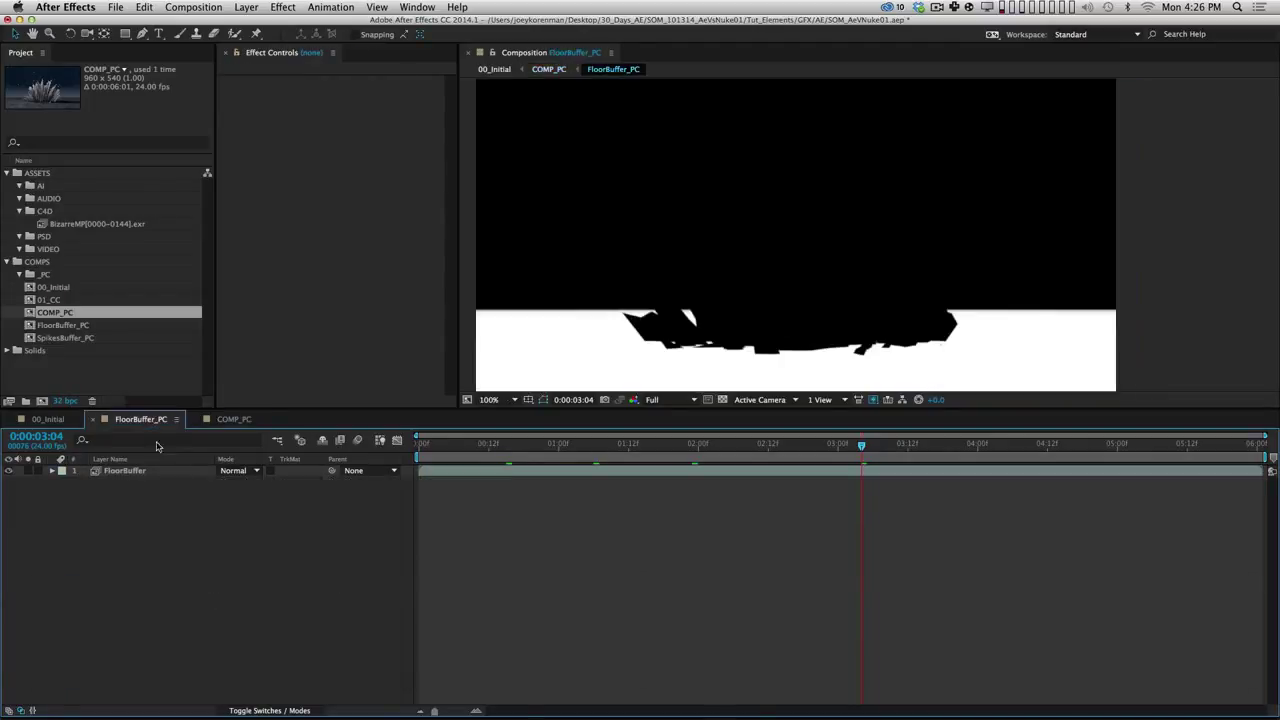
{"action": "left_click", "coordinate": [48, 419]}
{"action": "left_click", "coordinate": [280, 590]}
{"action": "key", "text": "super+v"}
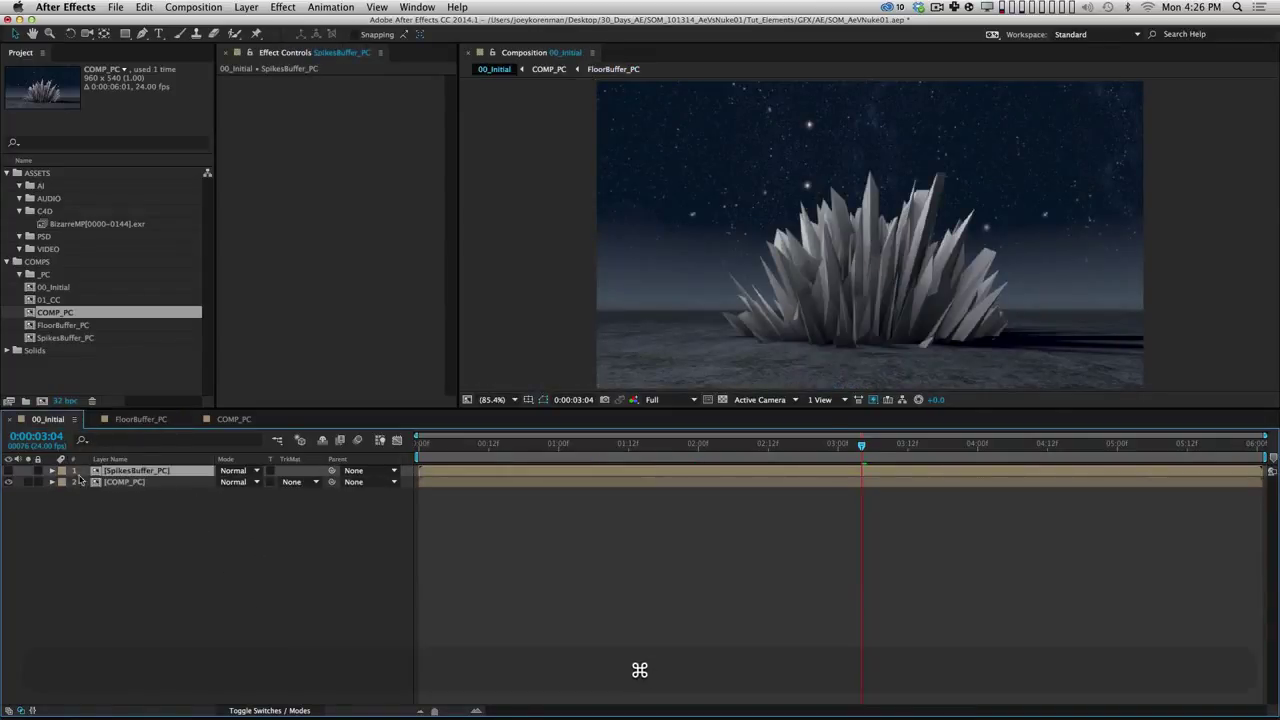
Step: Duplicate the COMP_PC layer and rename the upper copy GLOW
{"action": "left_click", "coordinate": [130, 484]}
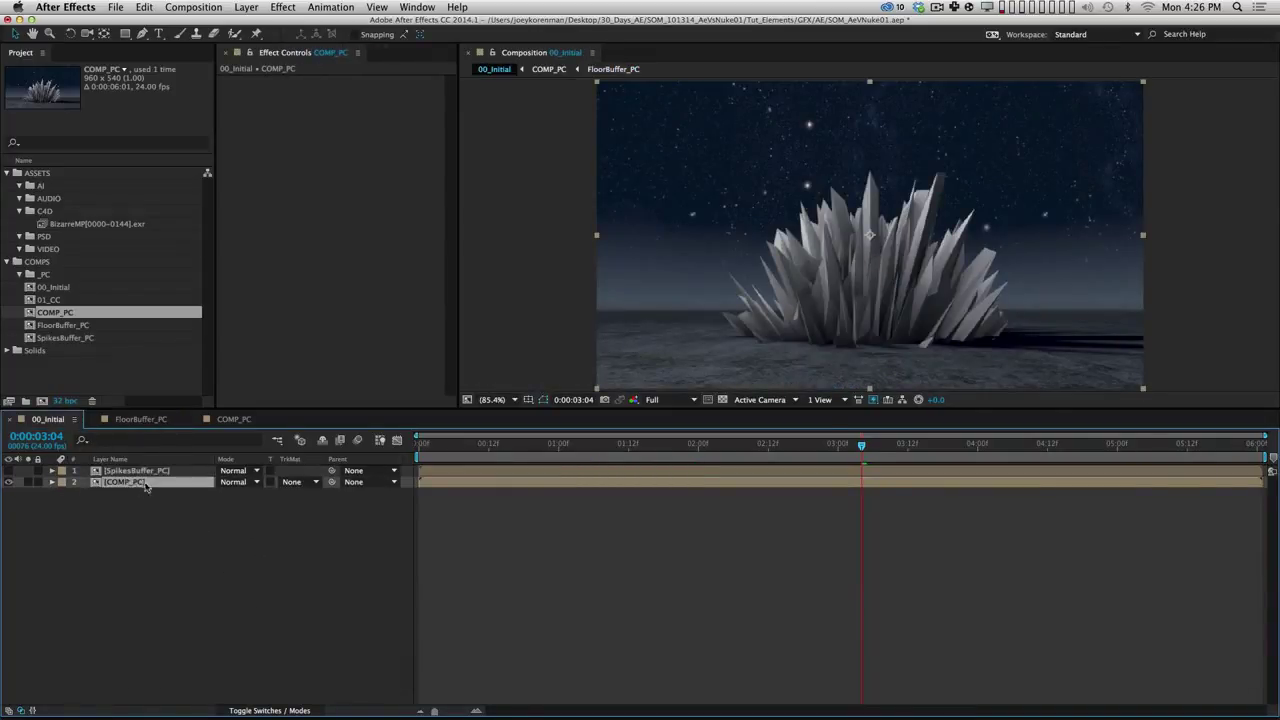
{"action": "key", "text": "super+d"}
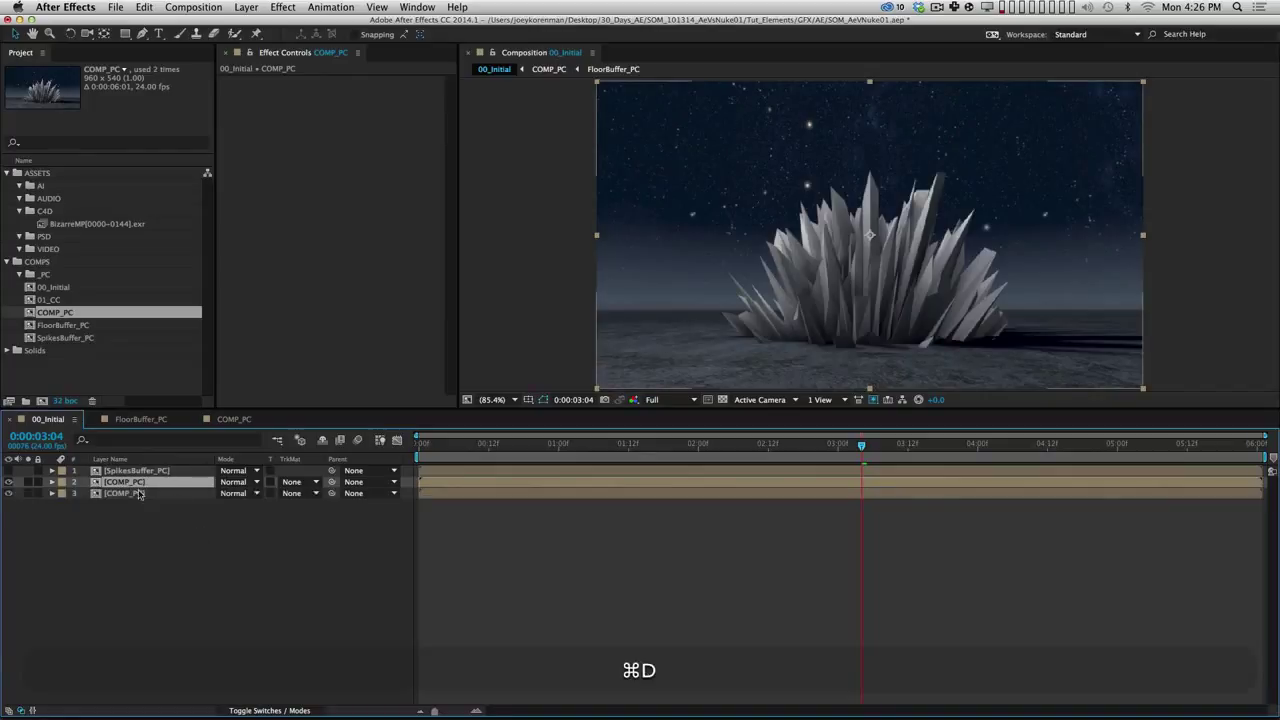
{"action": "key", "text": "shift+Return"}
{"action": "type", "text": "GLOW"}
{"action": "key", "text": "shift+Return"}
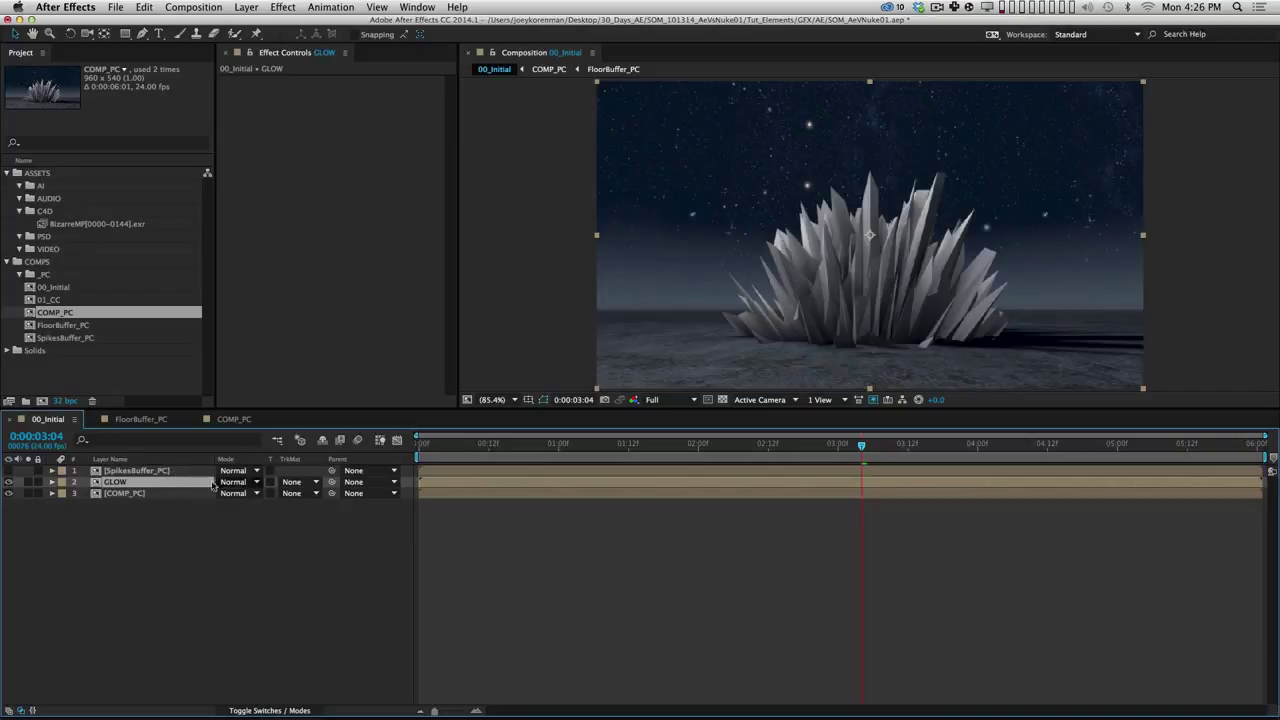
Step: Set GLOW's track matte to luma from the SpikesBuffer_PC layer and solo GLOW to isolate the spikes
{"action": "left_click", "coordinate": [141, 470]}
{"action": "left_click", "coordinate": [8, 470]}
{"action": "left_click", "coordinate": [8, 470]}
{"action": "left_click", "coordinate": [300, 481]}
{"action": "left_click", "coordinate": [341, 541]}
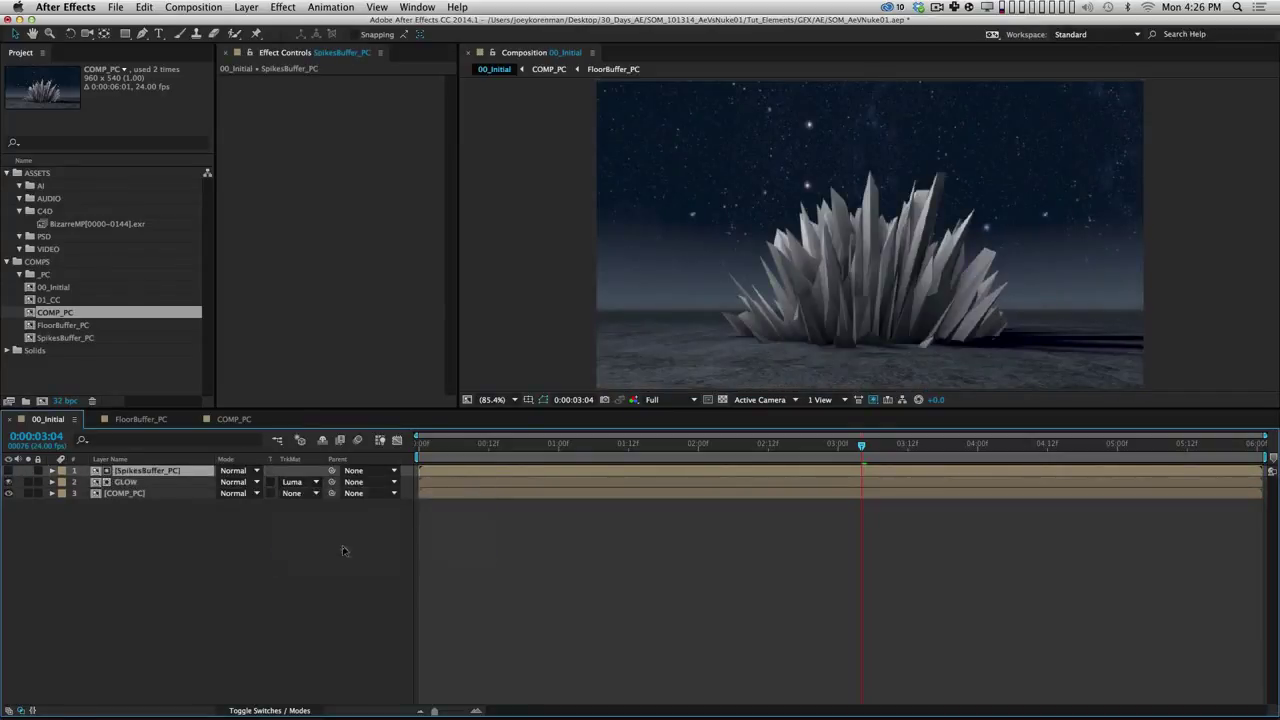
{"action": "left_click", "coordinate": [29, 482]}
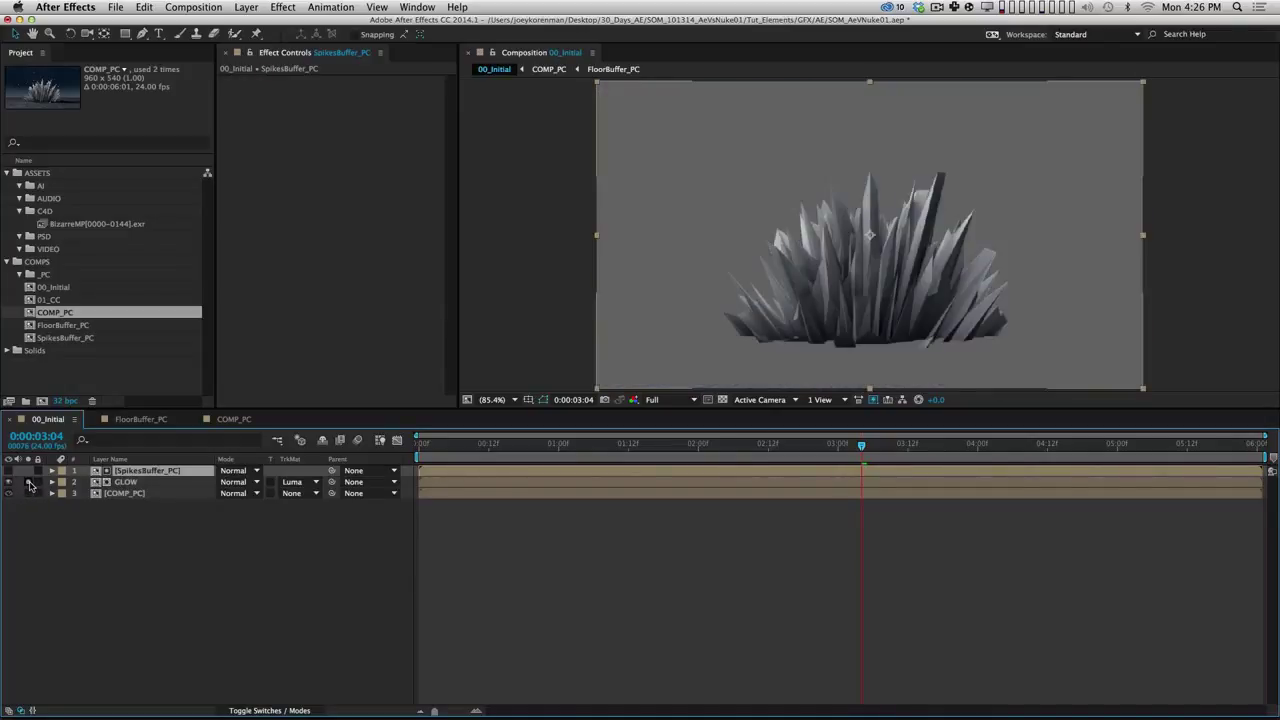
{"action": "left_click", "coordinate": [29, 482]}
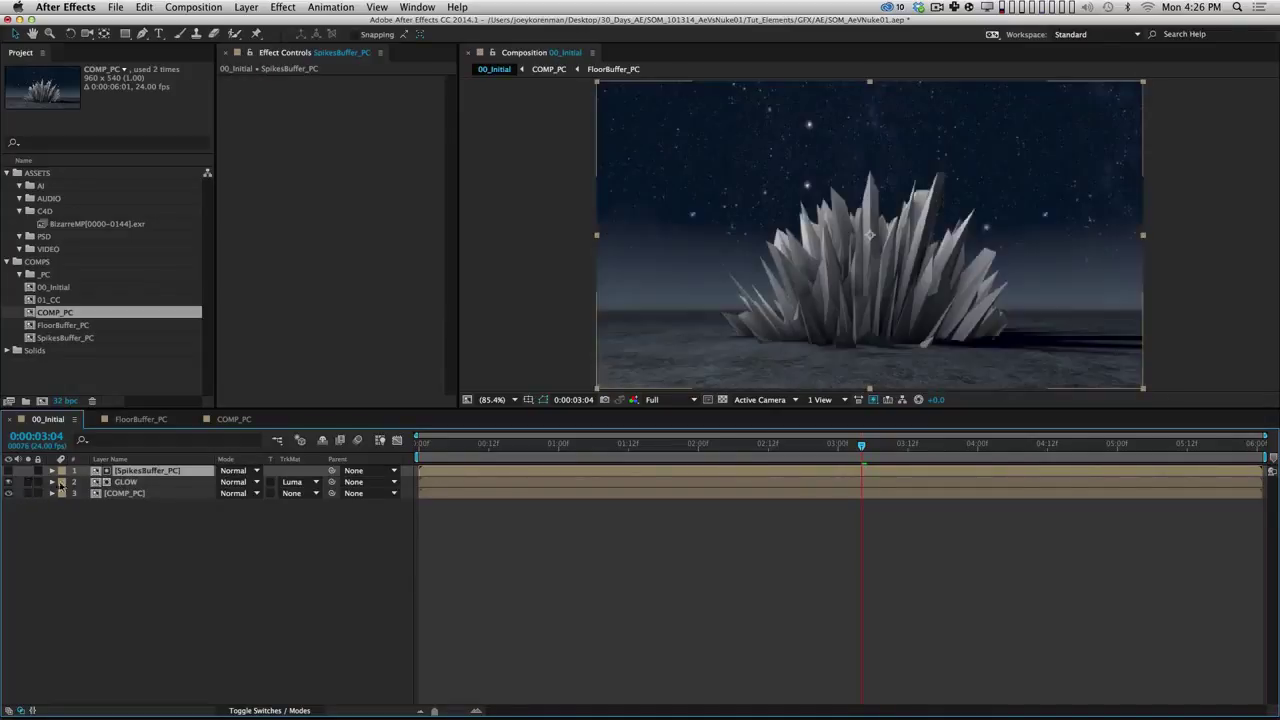
{"action": "left_click", "coordinate": [29, 482]}
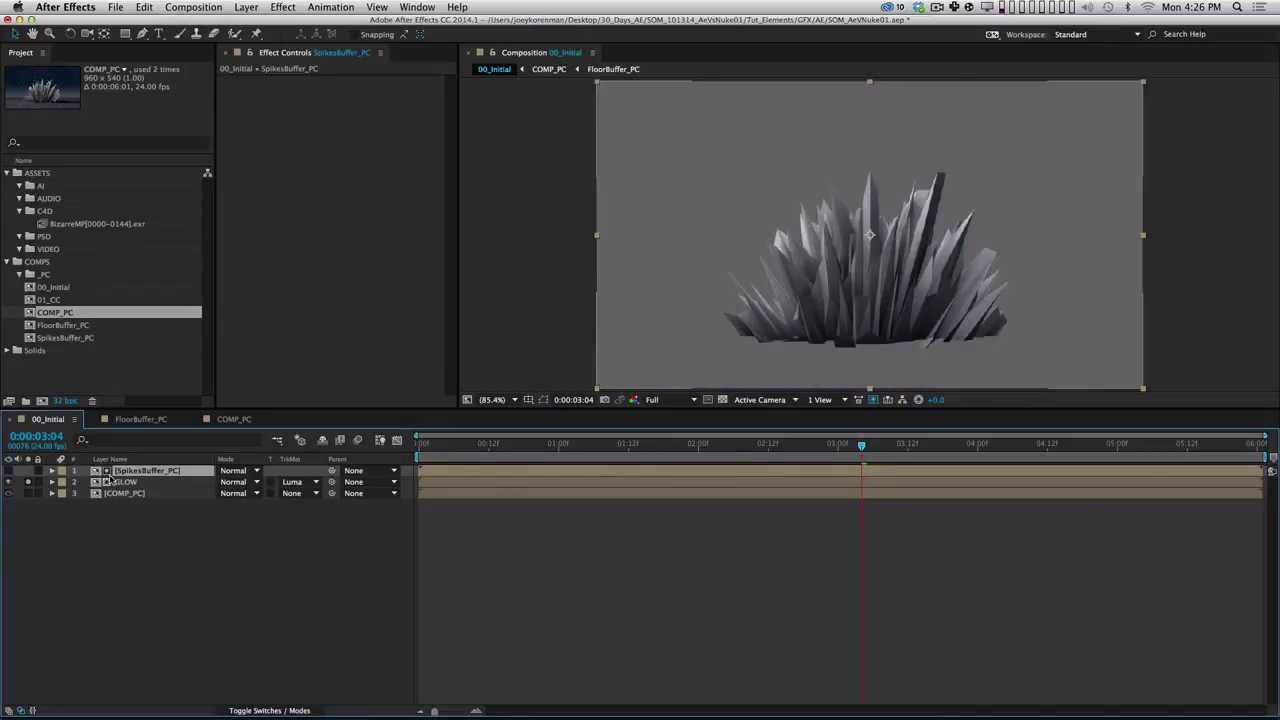
Step: Apply Levels to GLOW with Input Black at 0.0902 and Input White at 0.6000, and lower the gamma to isolate the highlights
{"action": "left_click", "coordinate": [155, 481]}
{"action": "left_click", "coordinate": [283, 7]}
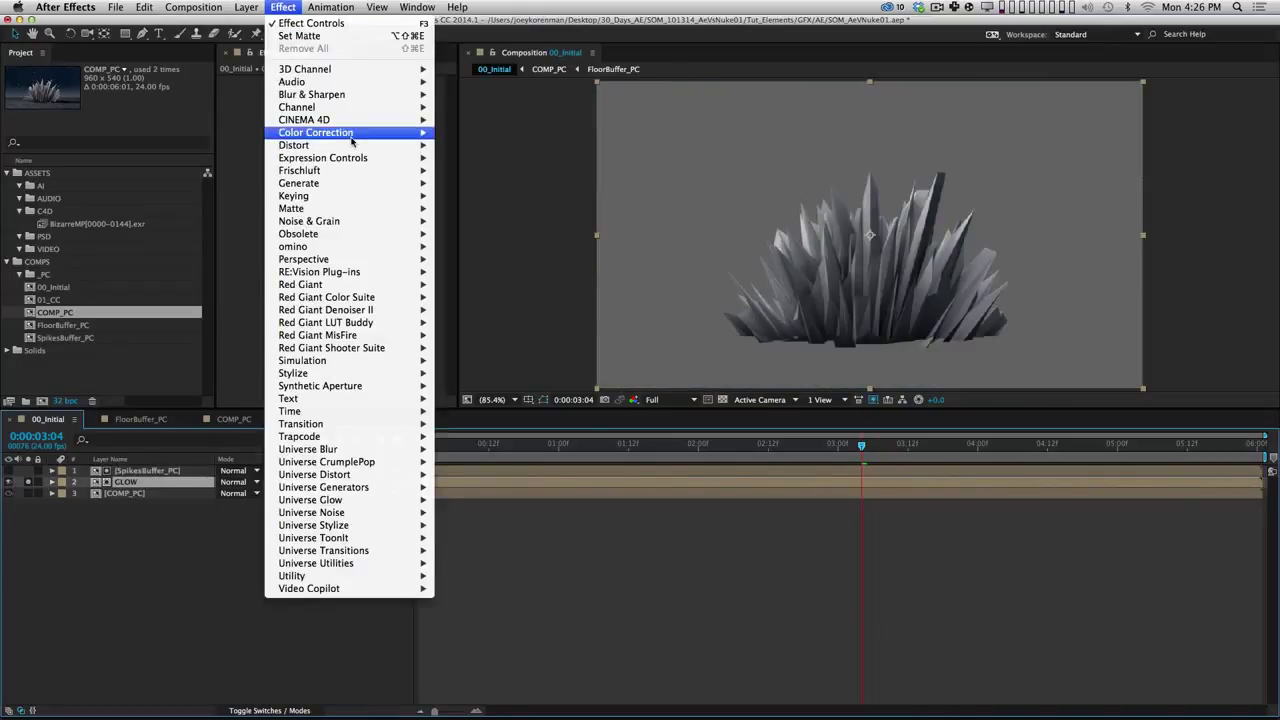
{"action": "left_click", "coordinate": [526, 441]}
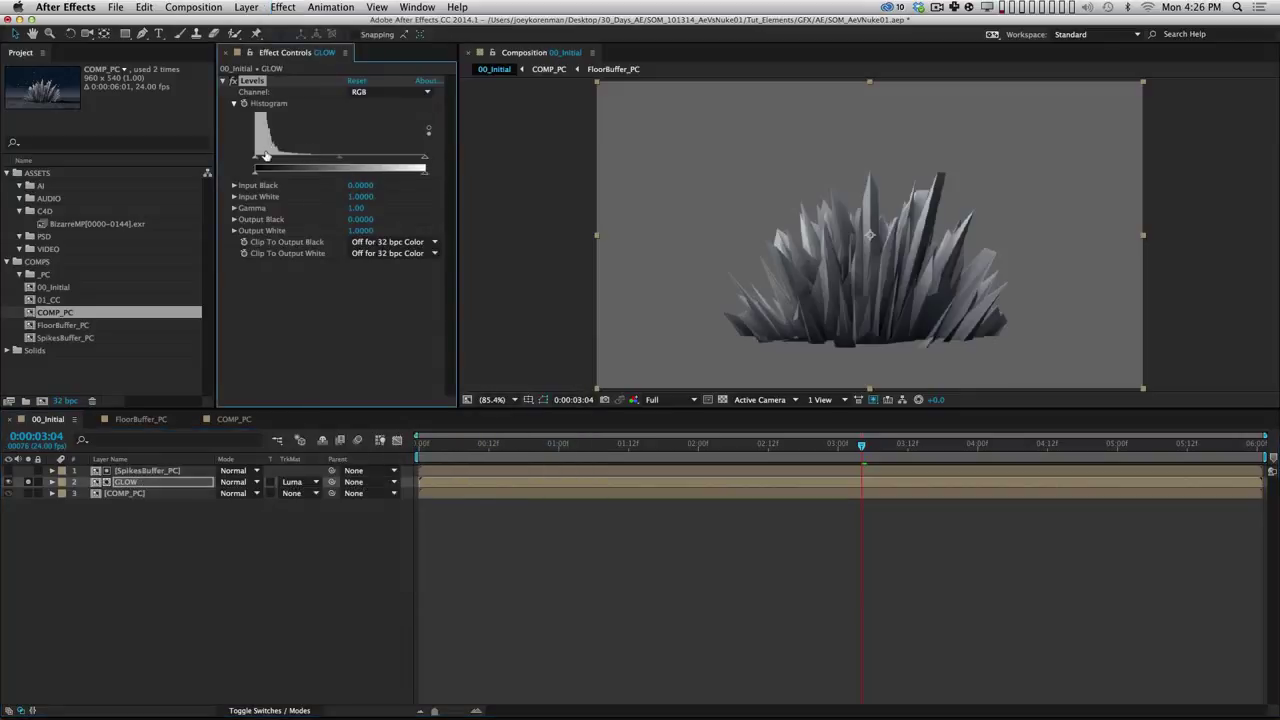
{"action": "left_click_drag", "start_coordinate": [256, 166], "coordinate": [270, 164]}
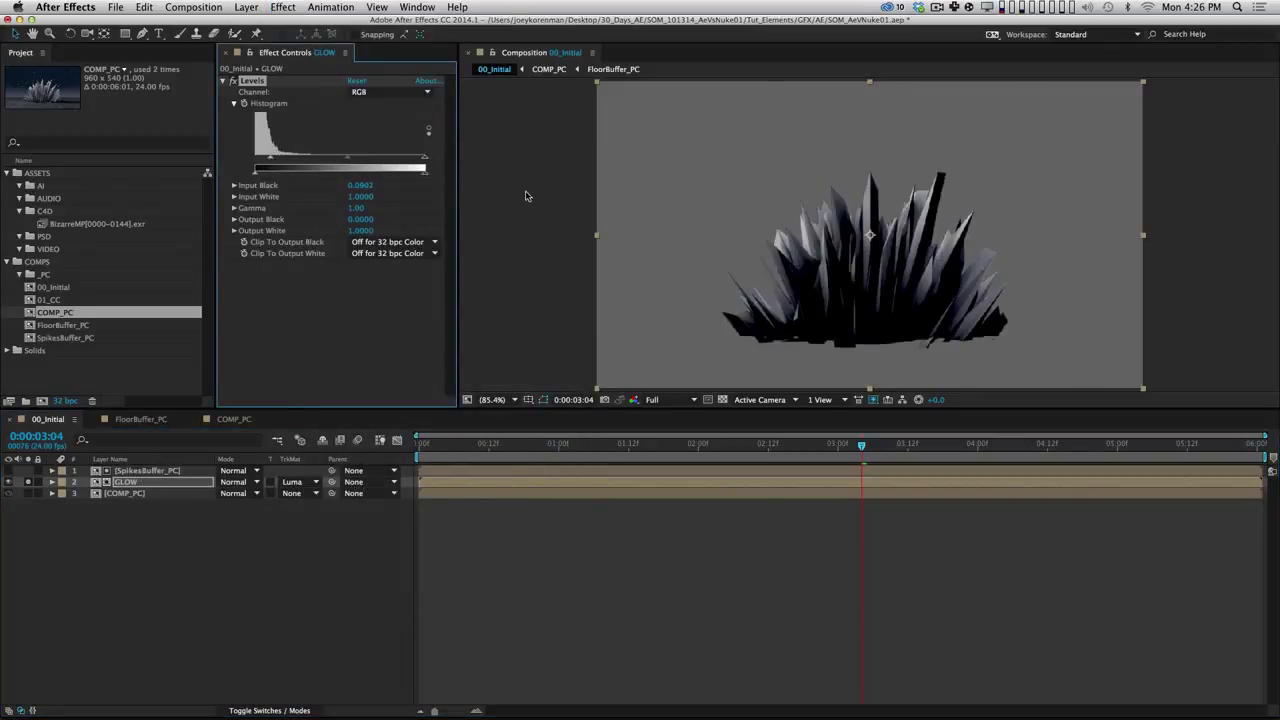
{"action": "left_click_drag", "start_coordinate": [423, 160], "coordinate": [357, 160]}
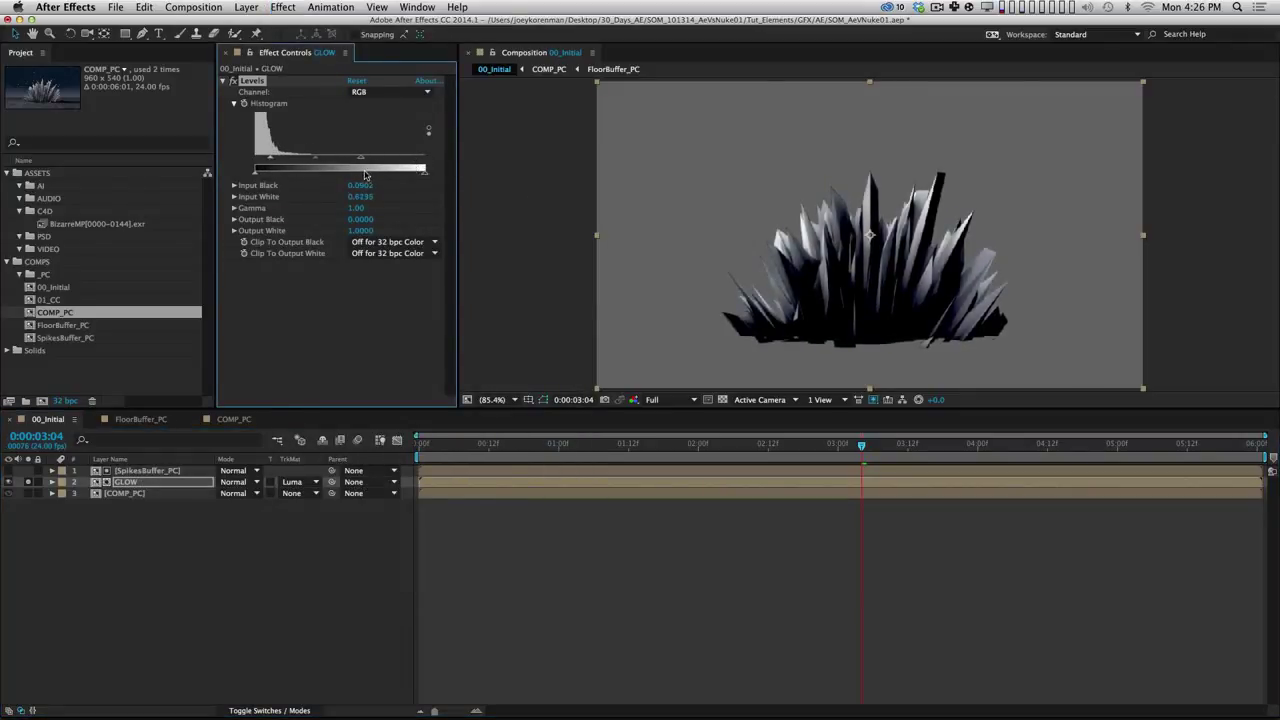
{"action": "left_click_drag", "start_coordinate": [321, 162], "coordinate": [330, 160]}
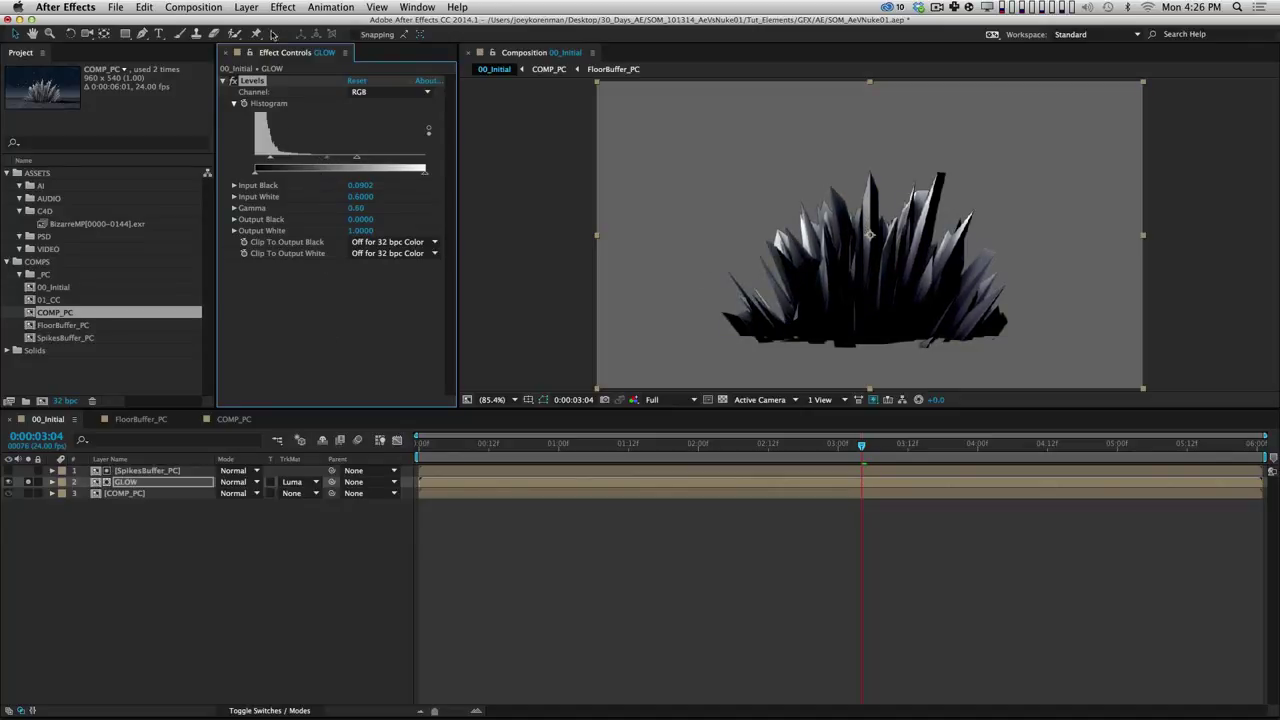
Step: Try a Fast Blur with a blurriness of 11 on GLOW and check its edges against the transparency grid
{"action": "left_click", "coordinate": [283, 7]}
{"action": "mouse_move", "coordinate": [311, 94]}
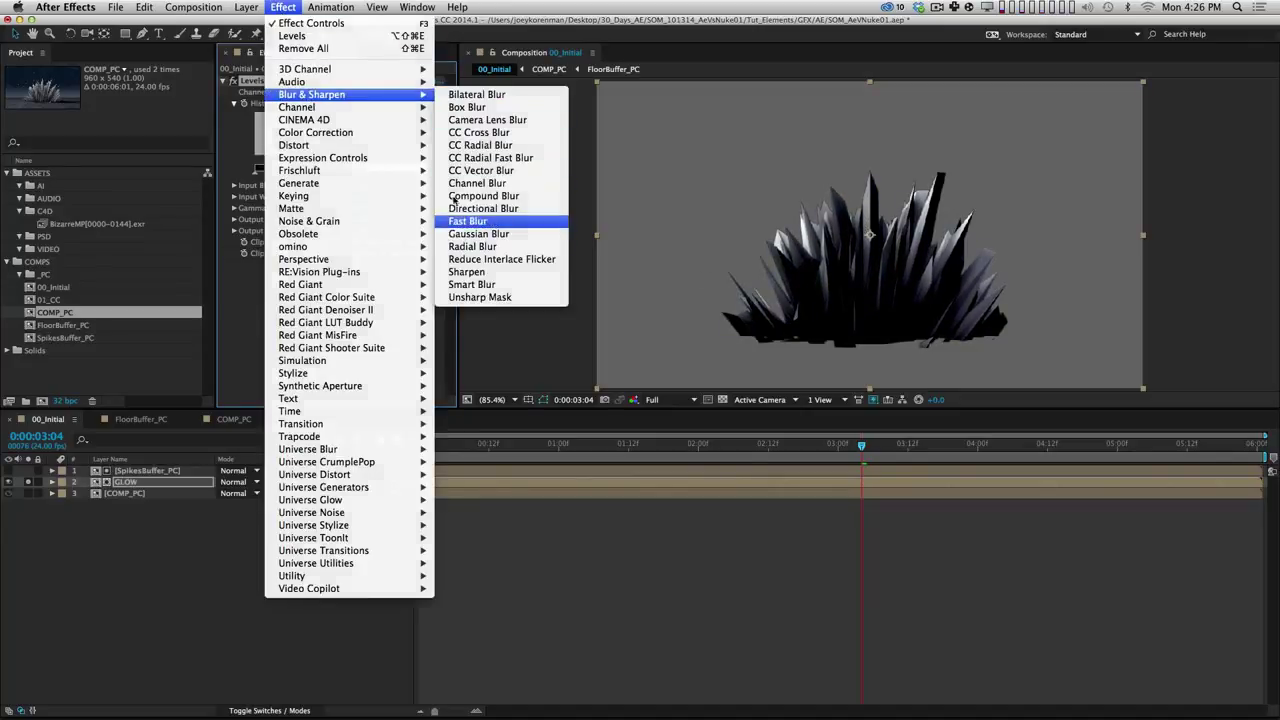
{"action": "left_click", "coordinate": [468, 221]}
{"action": "left_click_drag", "start_coordinate": [354, 104], "coordinate": [360, 101]}
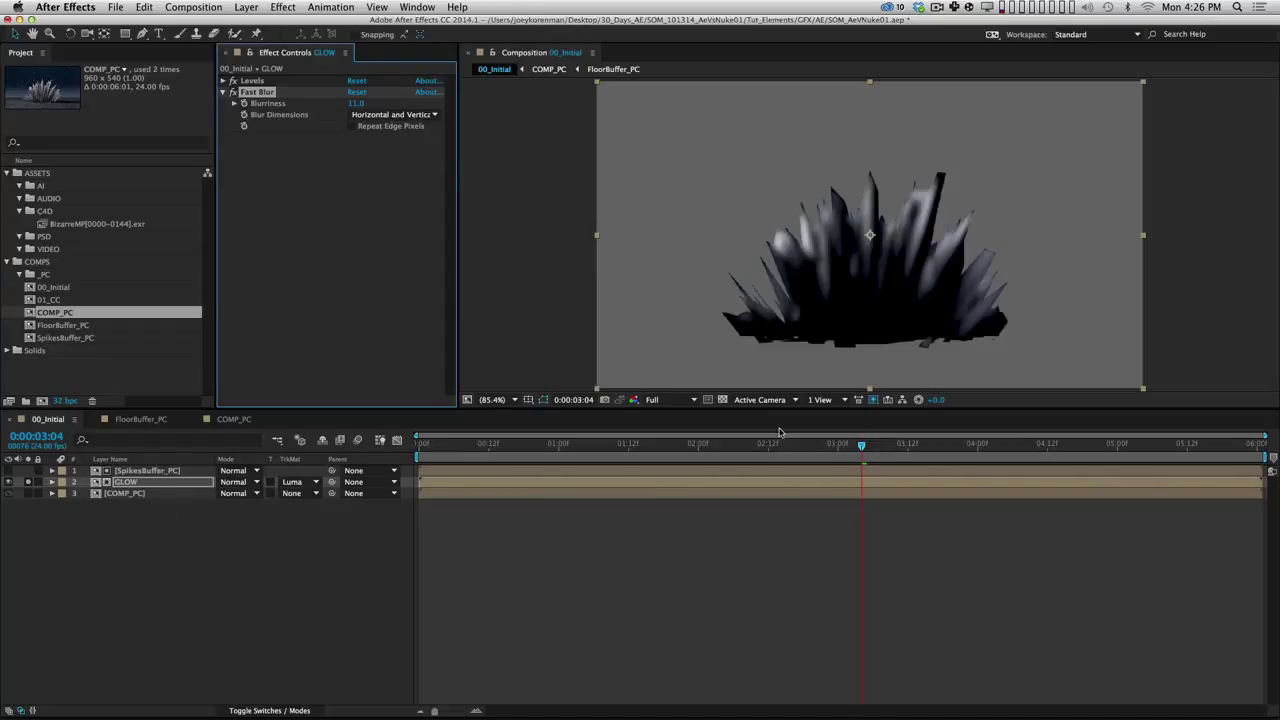
{"action": "left_click", "coordinate": [722, 399]}
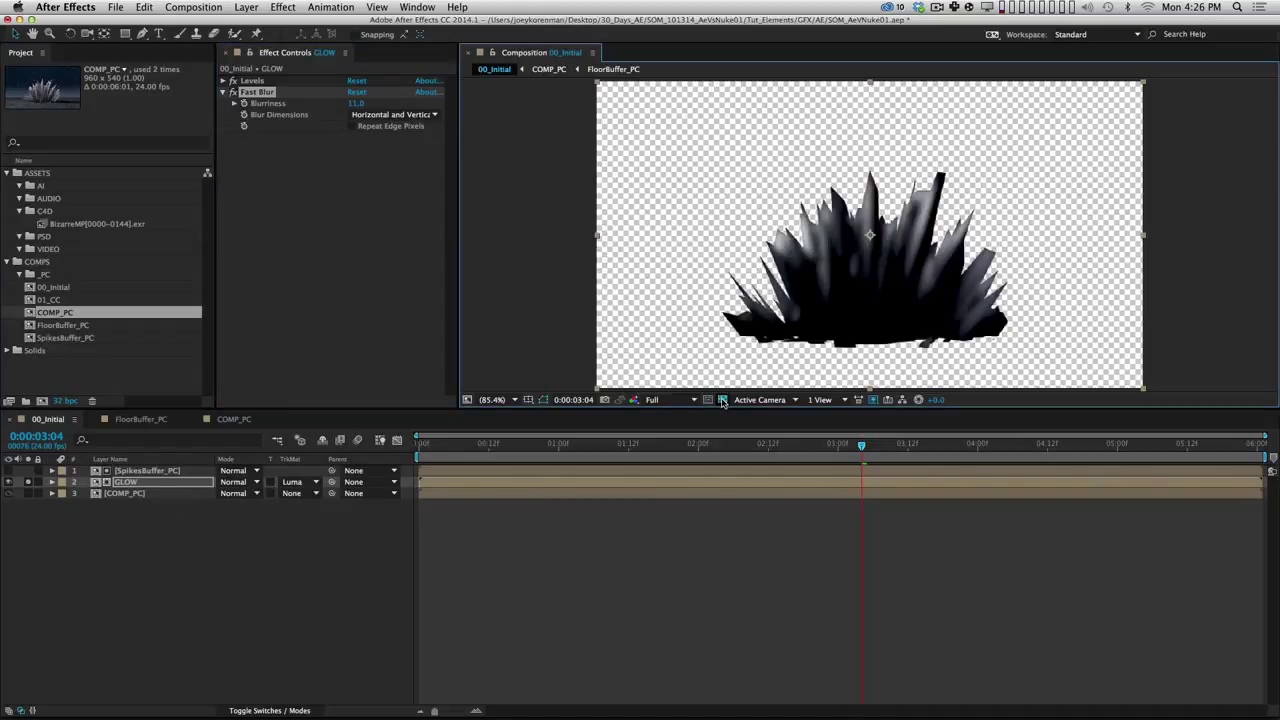
{"action": "left_click", "coordinate": [722, 399]}
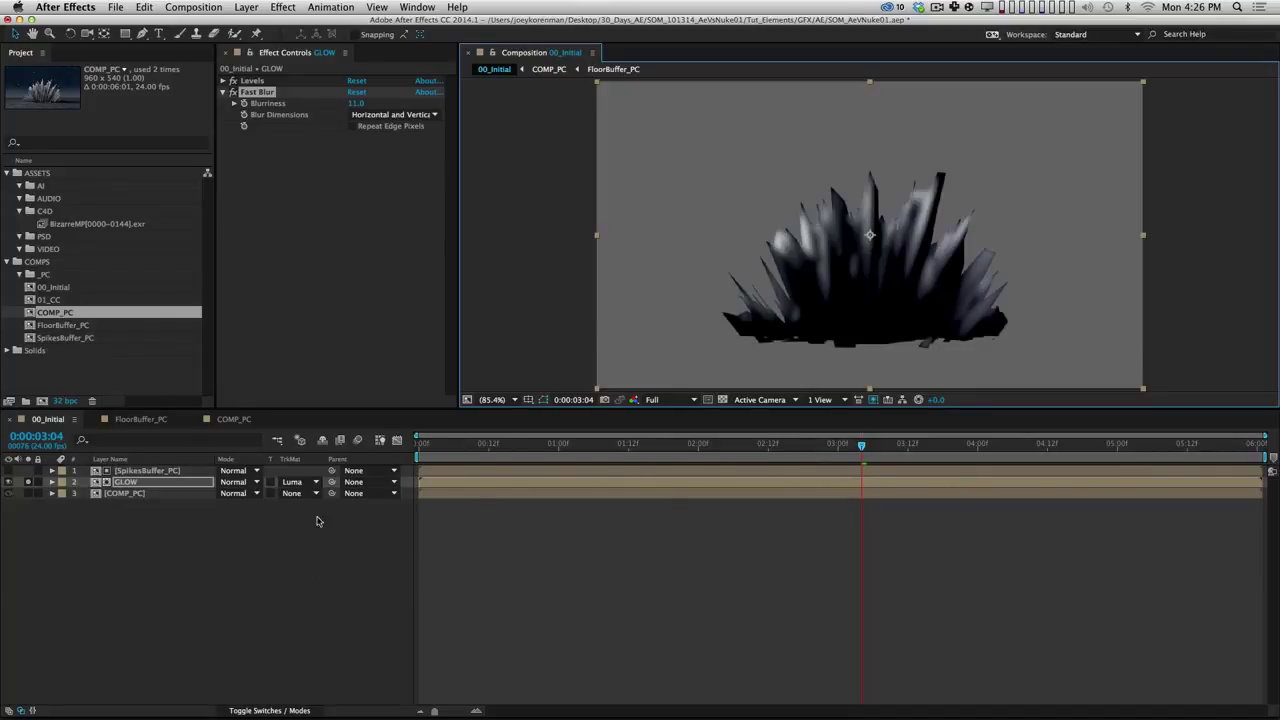
Step: Delete the Fast Blur effect from the GLOW layer
{"action": "left_click", "coordinate": [157, 471]}
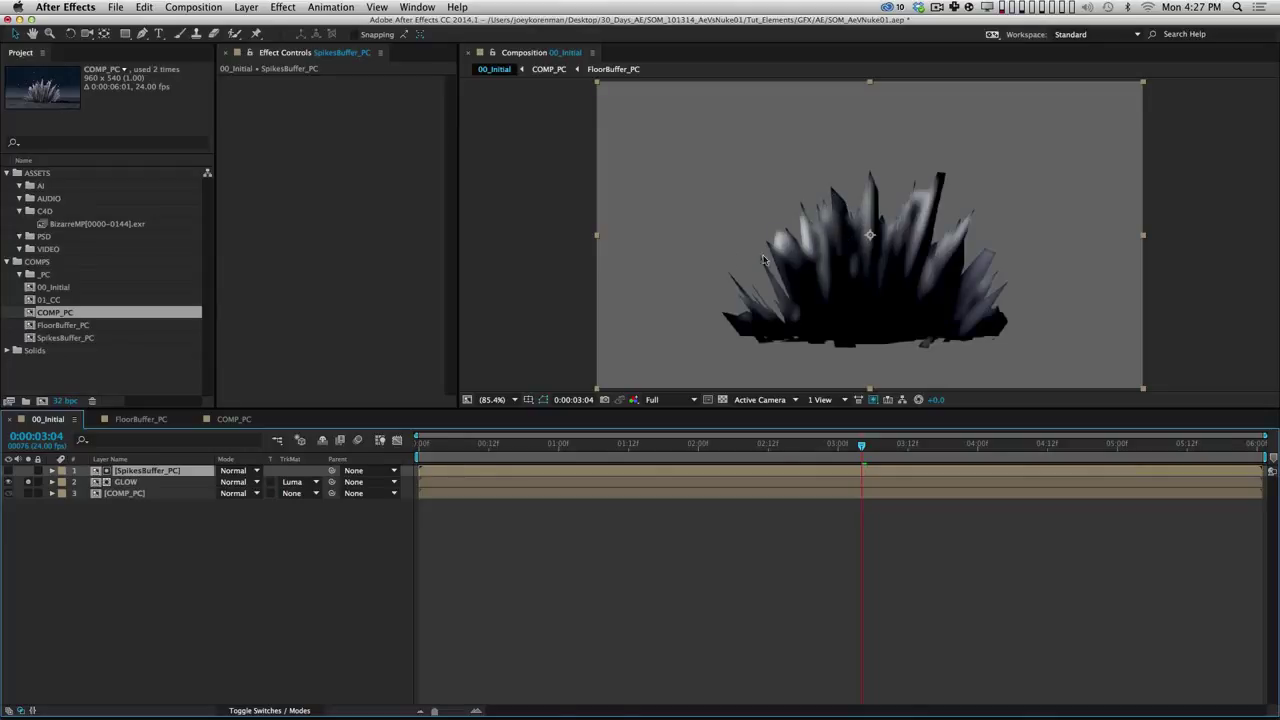
{"action": "left_click", "coordinate": [178, 485]}
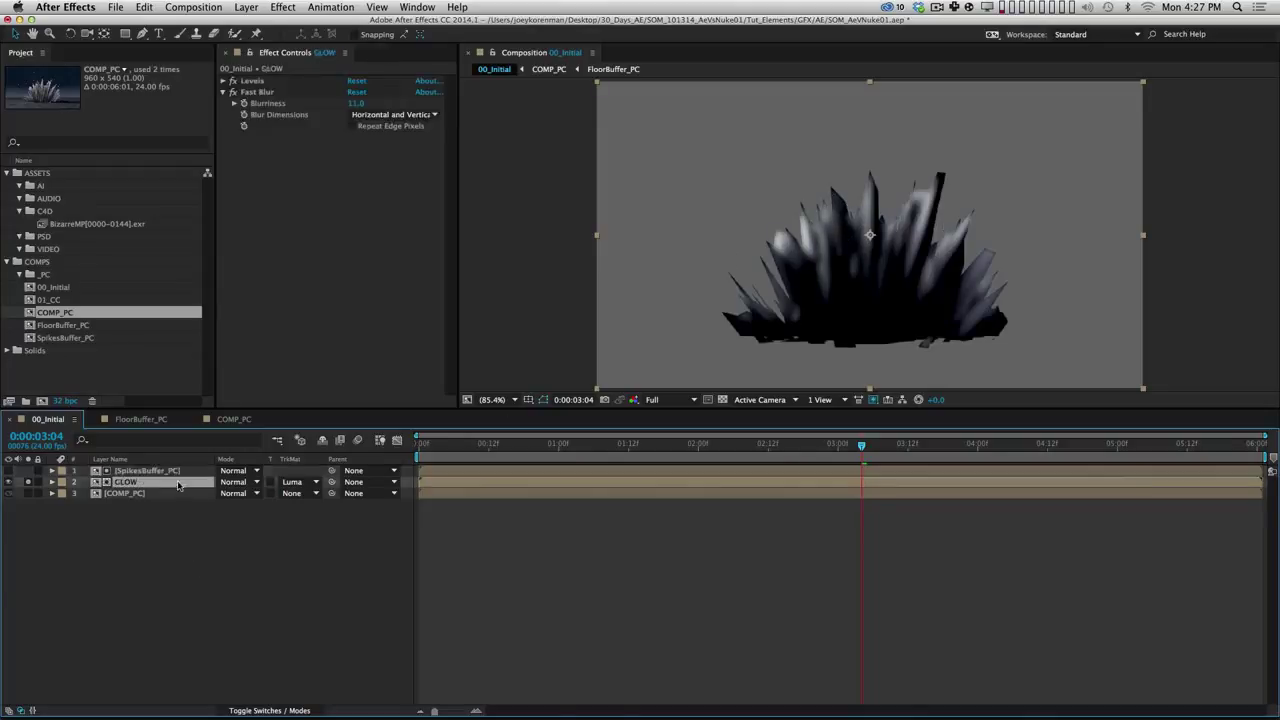
{"action": "left_click", "coordinate": [258, 94]}
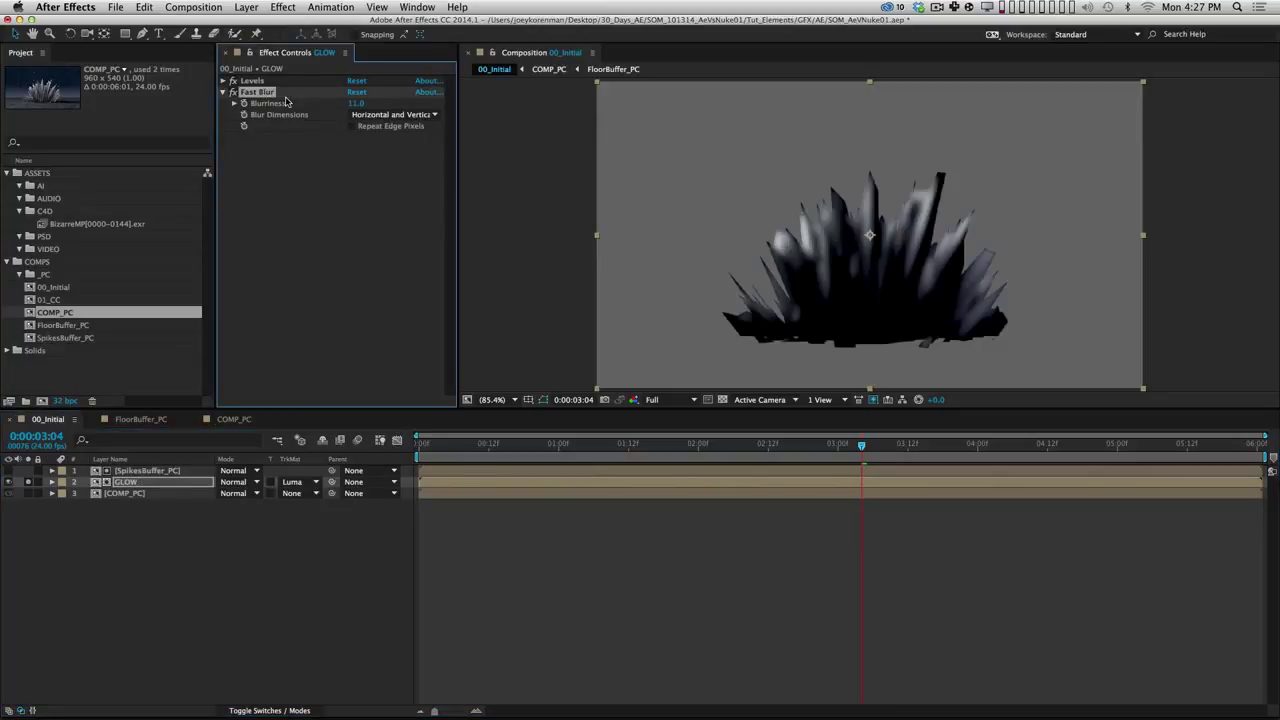
{"action": "key", "text": "Delete"}
{"action": "left_click", "coordinate": [163, 586]}
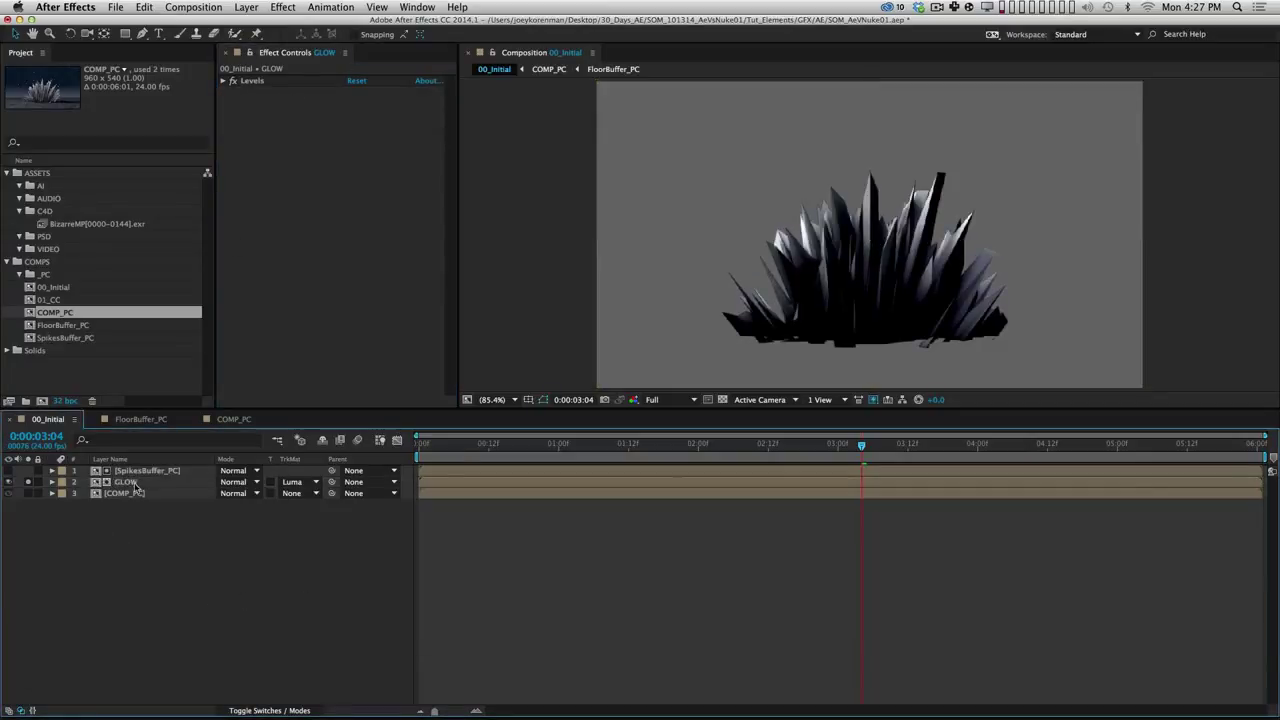
Step: Cut the Levels effect from GLOW, unsolo it, and pre-compose it with SpikesBuffer_PC into a composition named GLOW_PC
{"action": "left_click", "coordinate": [250, 81]}
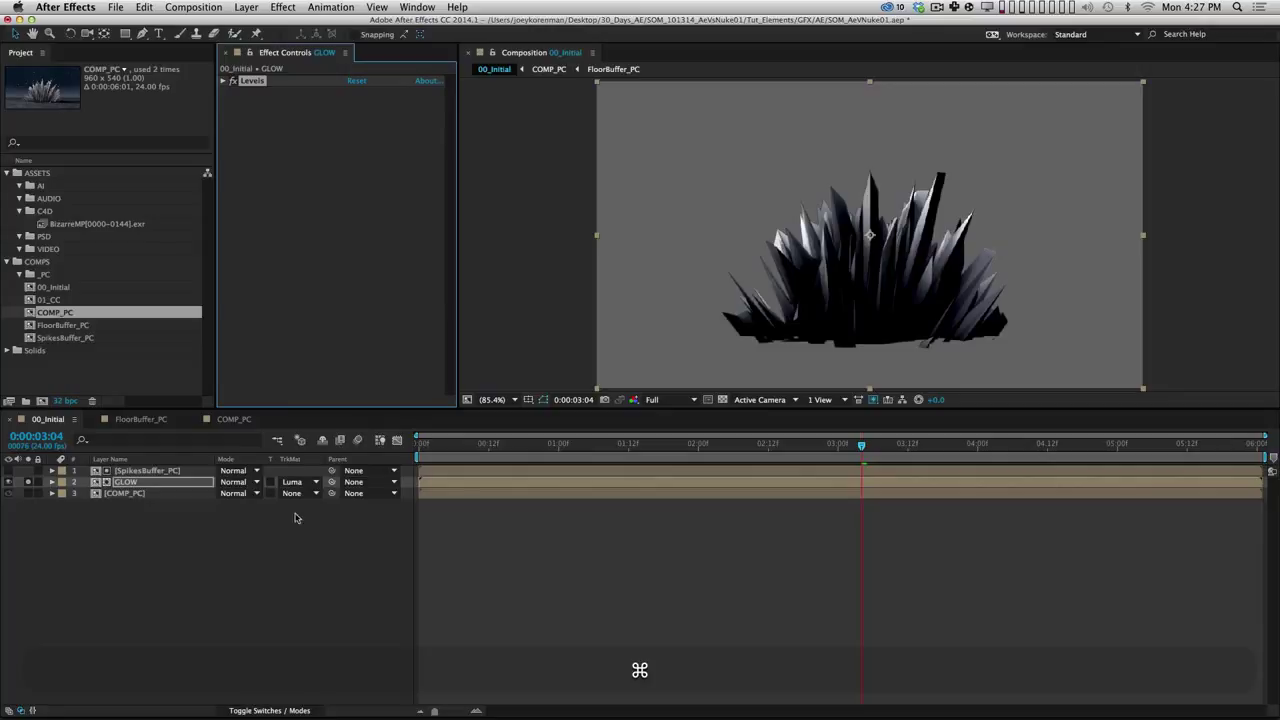
{"action": "key", "text": "super+x"}
{"action": "left_click", "coordinate": [145, 471], "text": "shift"}
{"action": "left_click", "coordinate": [27, 481], "text": "shift"}
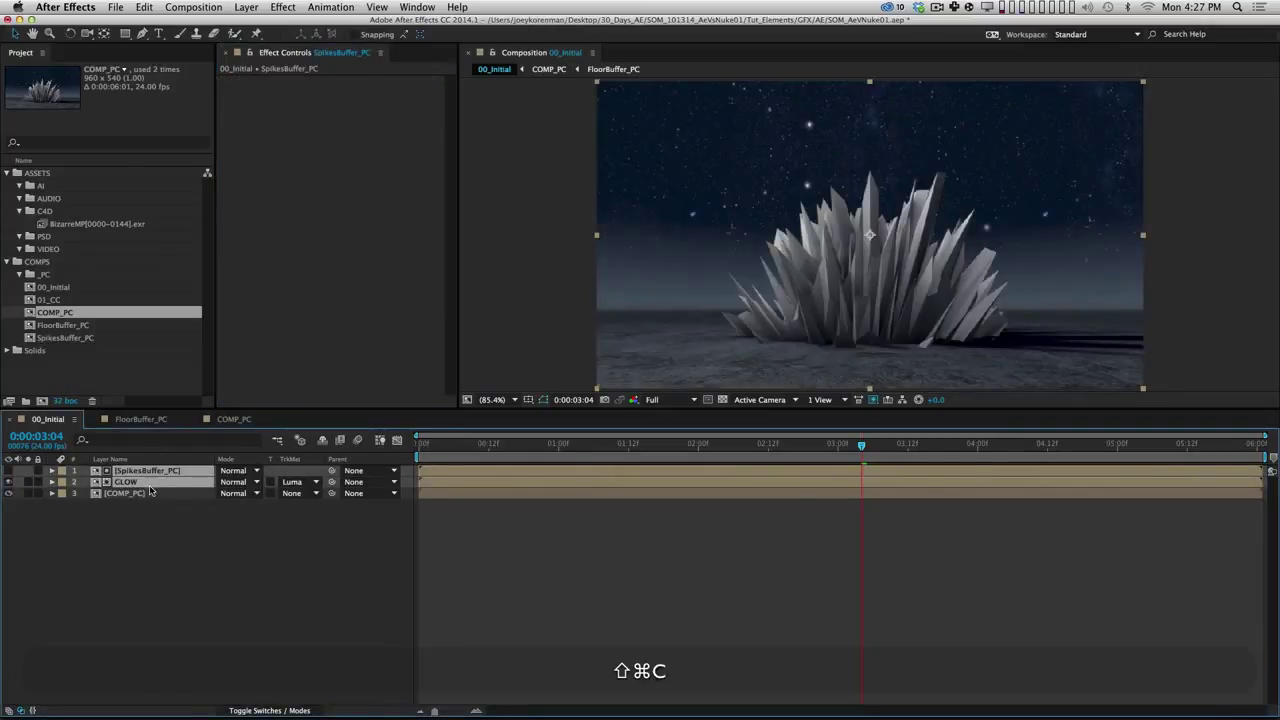
{"action": "key", "text": "shift+super+c"}
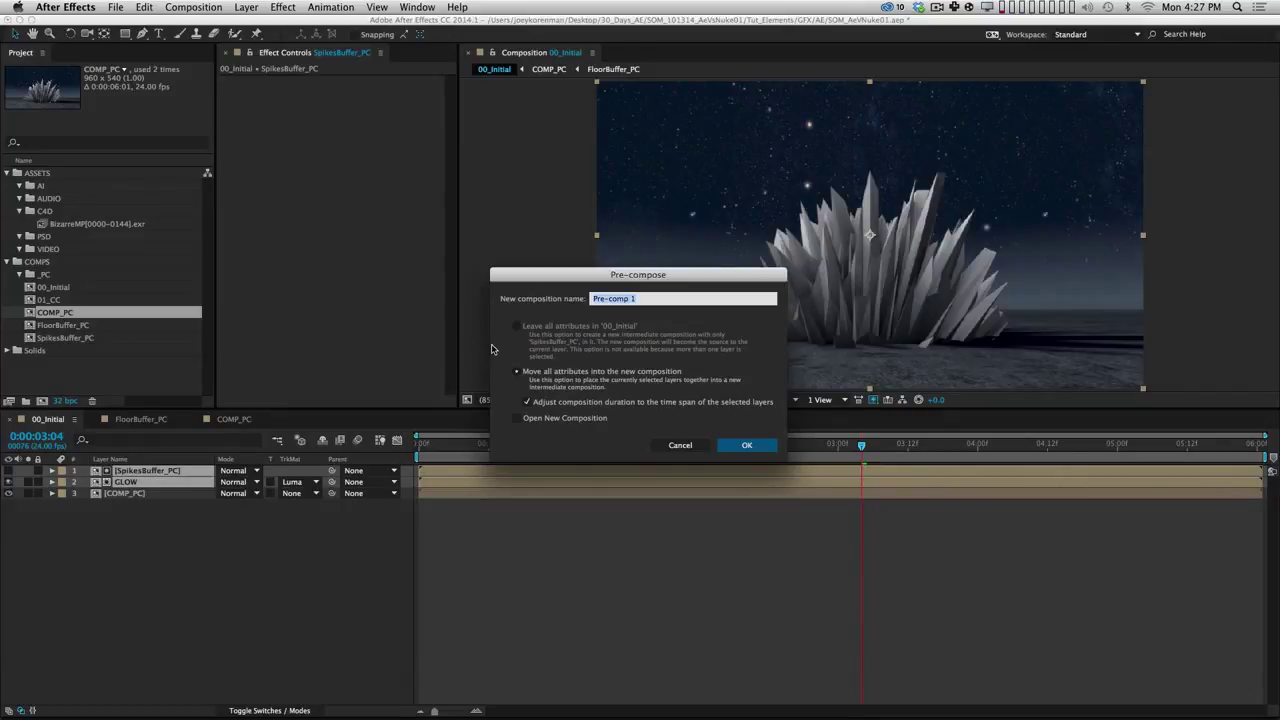
{"action": "type", "text": "GLOW_PC"}
{"action": "key", "text": "shift+Return"}
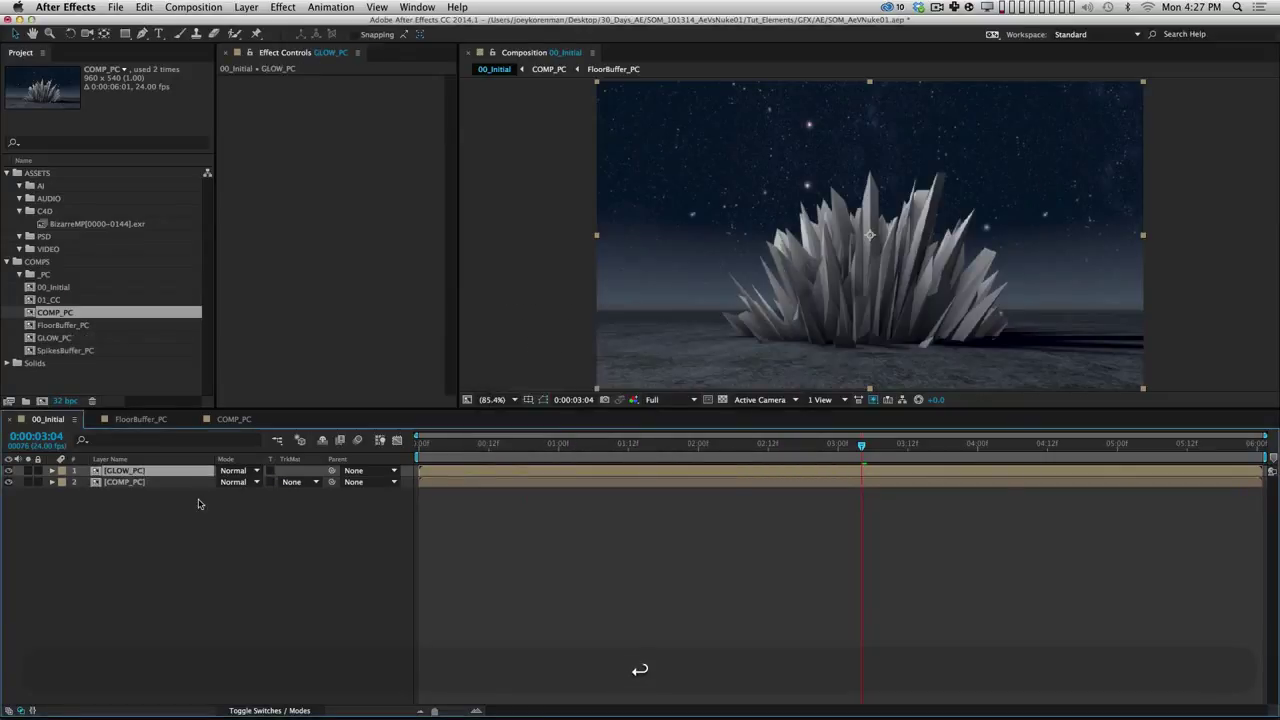
Step: Paste Levels onto the GLOW_PC layer and add a Fast Blur with a blurriness of 14, comparing the layer soloed and unsoloed
{"action": "key", "text": "super+v"}
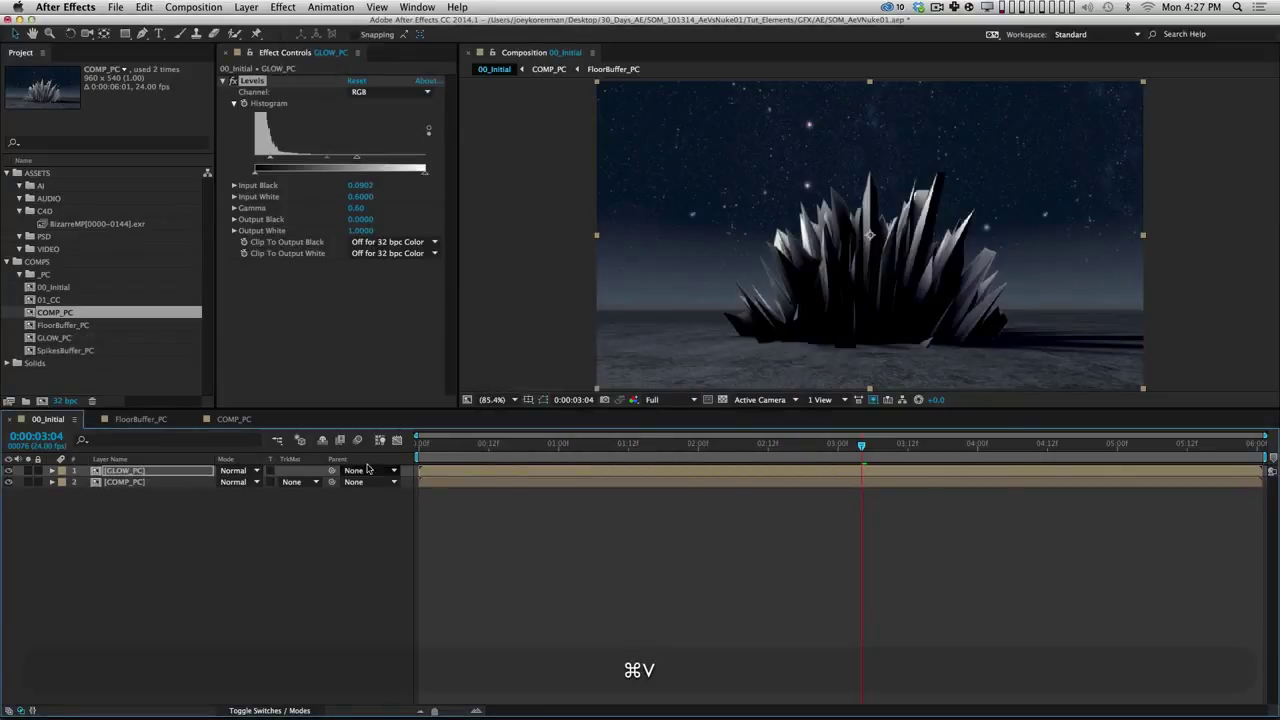
{"action": "left_click", "coordinate": [283, 7]}
{"action": "mouse_move", "coordinate": [326, 95]}
{"action": "left_click", "coordinate": [468, 221]}
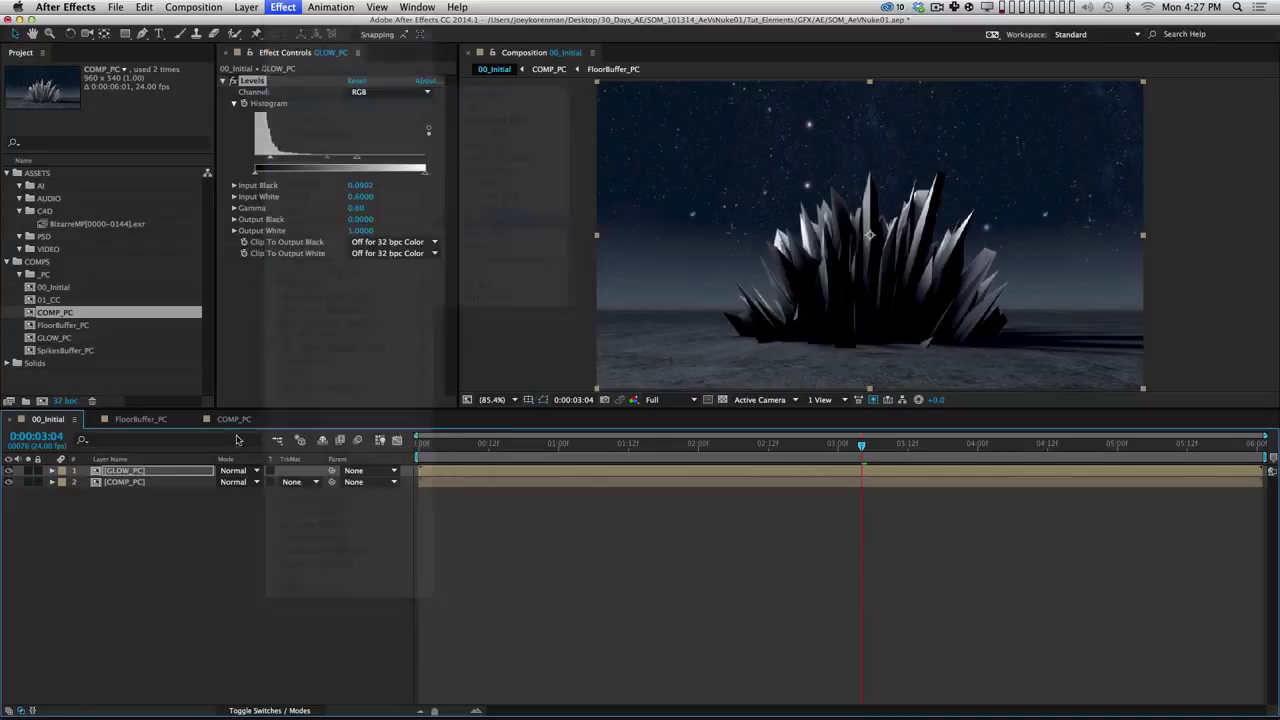
{"action": "mouse_move", "coordinate": [355, 276]}
{"action": "left_mouse_down"}
{"action": "mouse_move", "coordinate": [396, 276]}
{"action": "mouse_move", "coordinate": [359, 272]}
{"action": "left_mouse_up"}
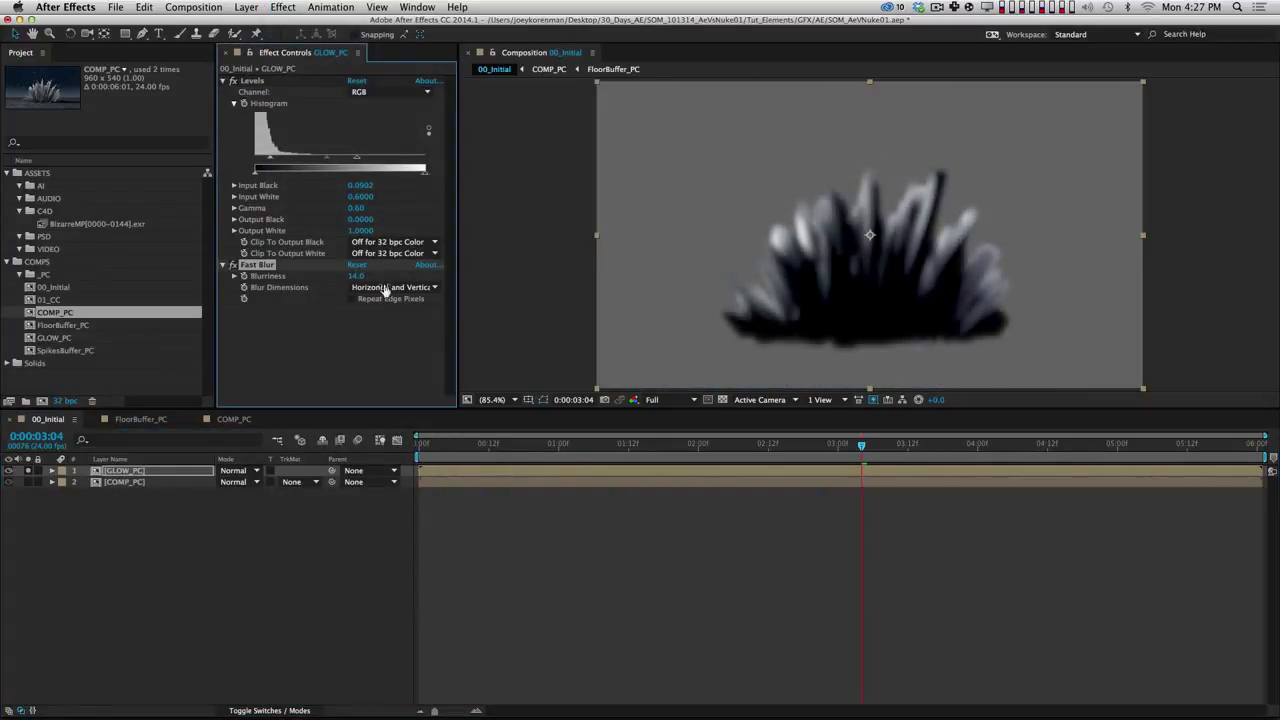
{"action": "left_click", "coordinate": [28, 470]}
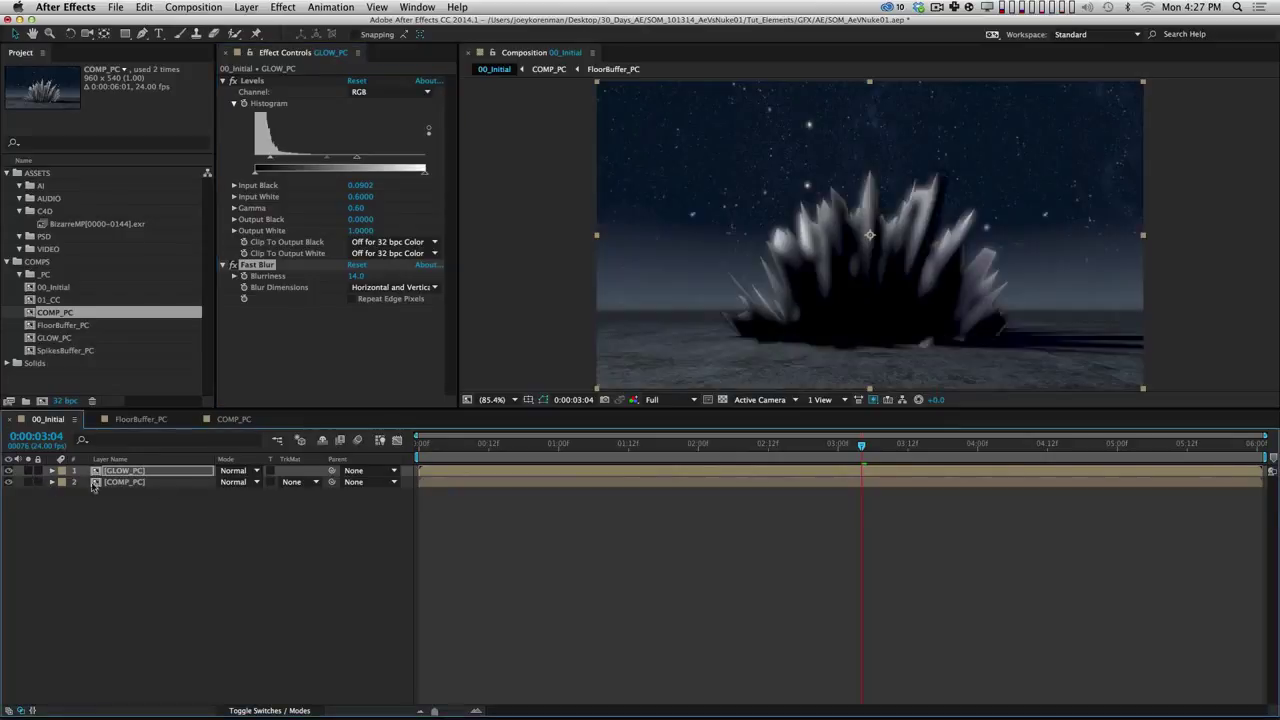
Step: Set the GLOW_PC layer's blending mode to Add and its opacity to 39%
{"action": "left_click", "coordinate": [240, 470]}
{"action": "left_click", "coordinate": [275, 309]}
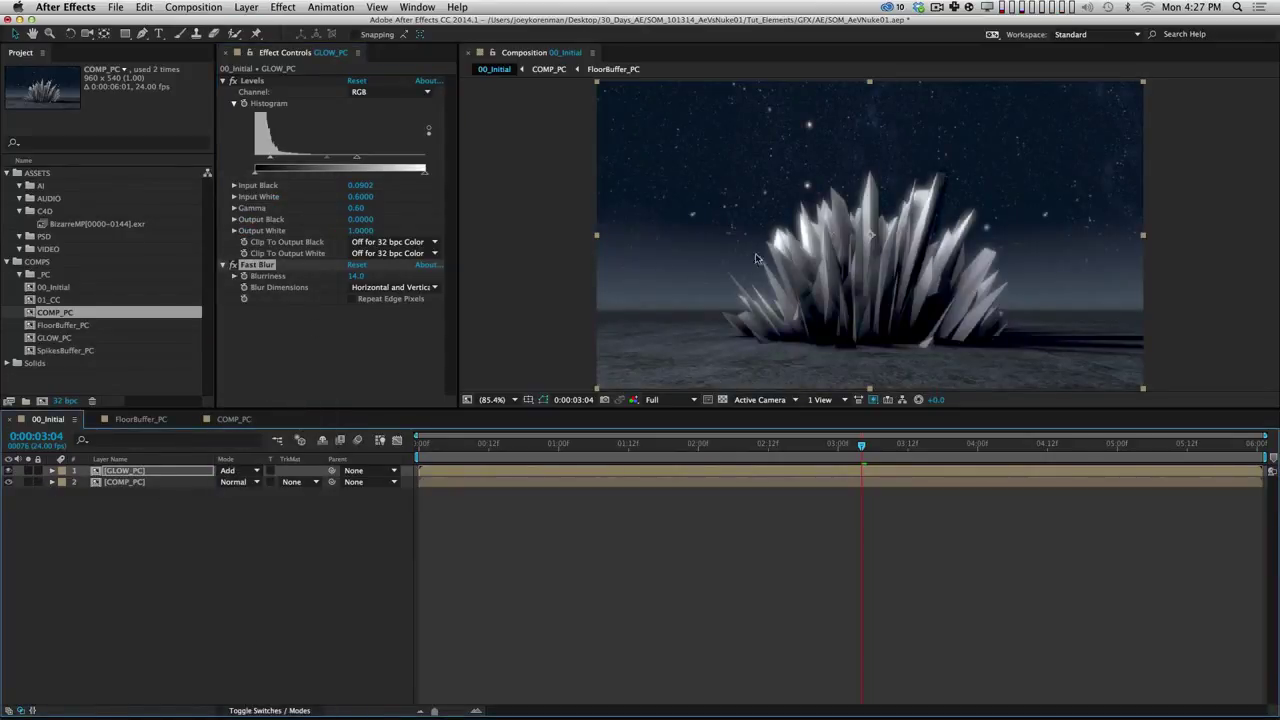
{"action": "key", "text": "t"}
{"action": "left_click_drag", "start_coordinate": [155, 491], "coordinate": [174, 493]}
{"action": "left_click", "coordinate": [279, 560]}
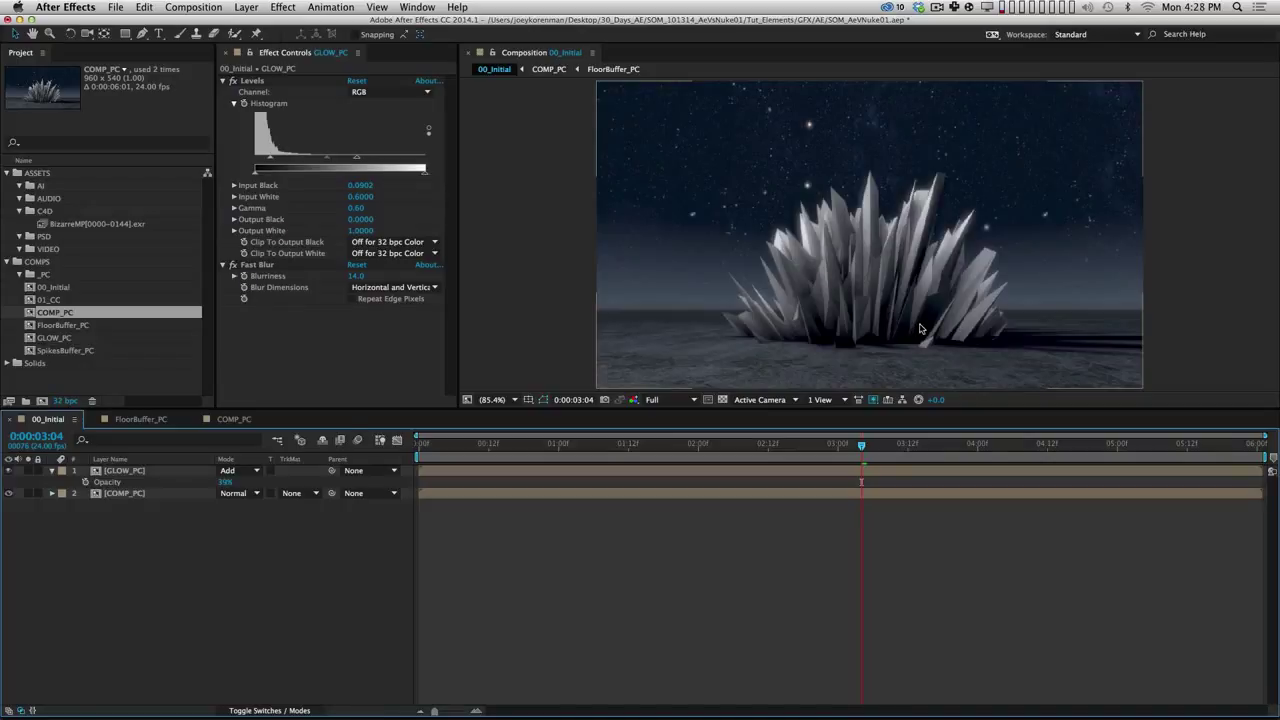
Step: Look through the 00_Initial, FloorBuffer_PC and COMP_PC compositions and inspect the effects on COMP_PC's Shadow-Object layer
{"action": "left_click", "coordinate": [138, 494]}
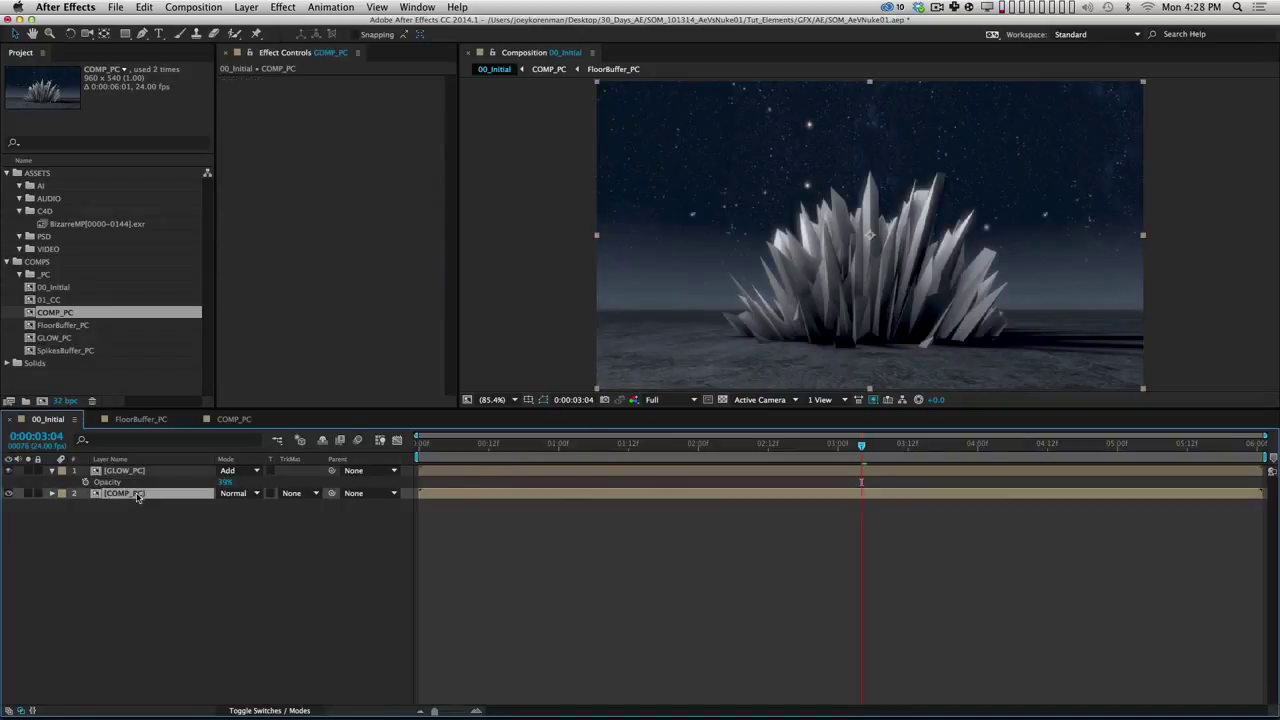
{"action": "double_click", "coordinate": [140, 496]}
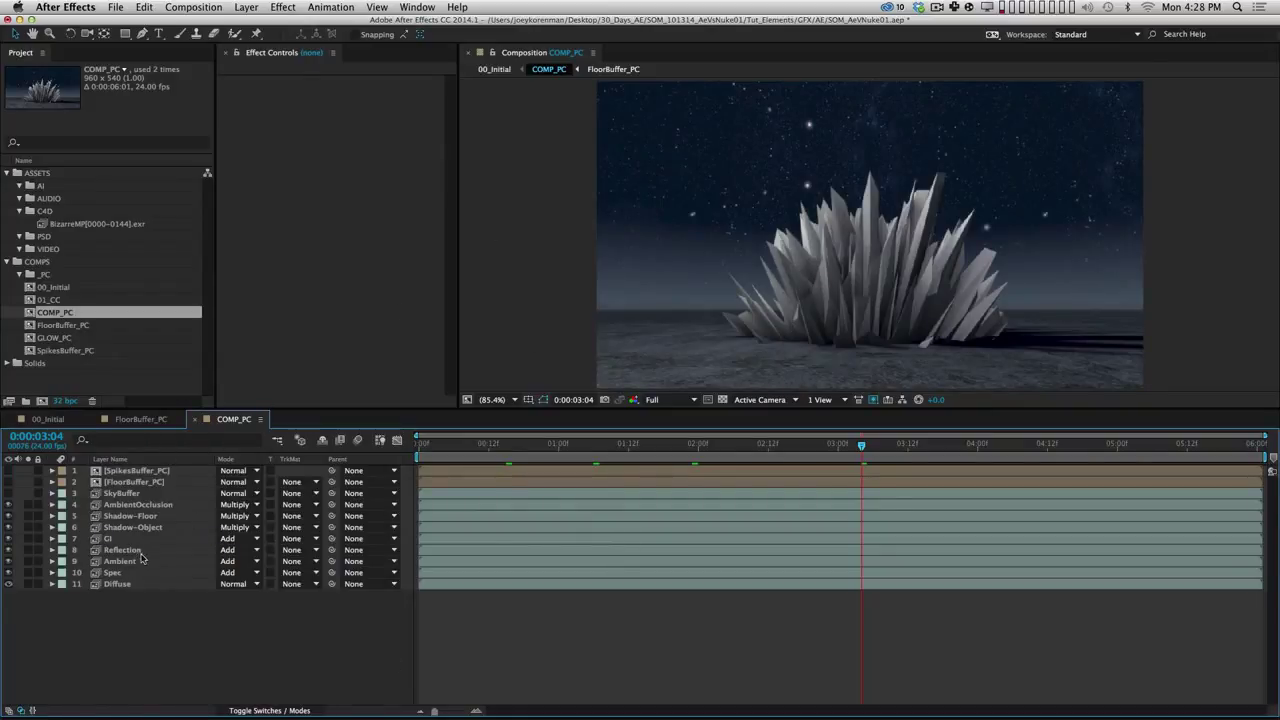
{"action": "left_click", "coordinate": [145, 420]}
{"action": "left_click", "coordinate": [50, 419]}
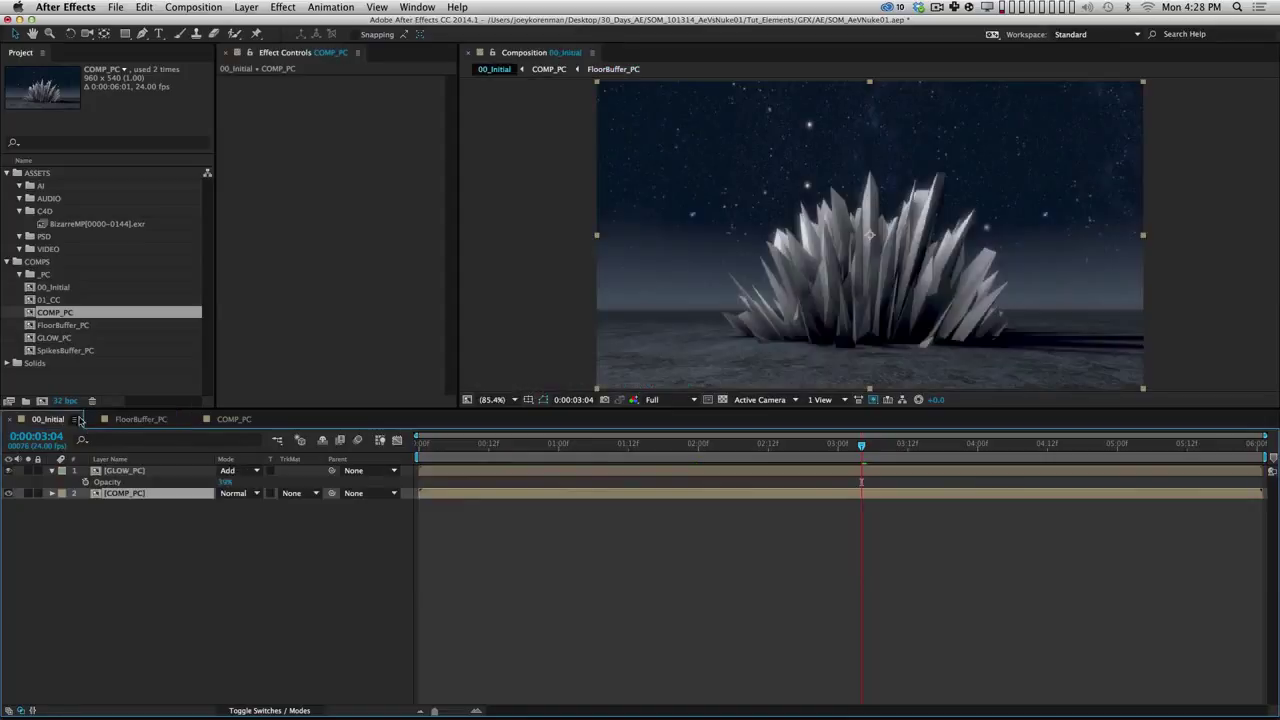
{"action": "left_click", "coordinate": [492, 57]}
{"action": "left_click", "coordinate": [240, 419]}
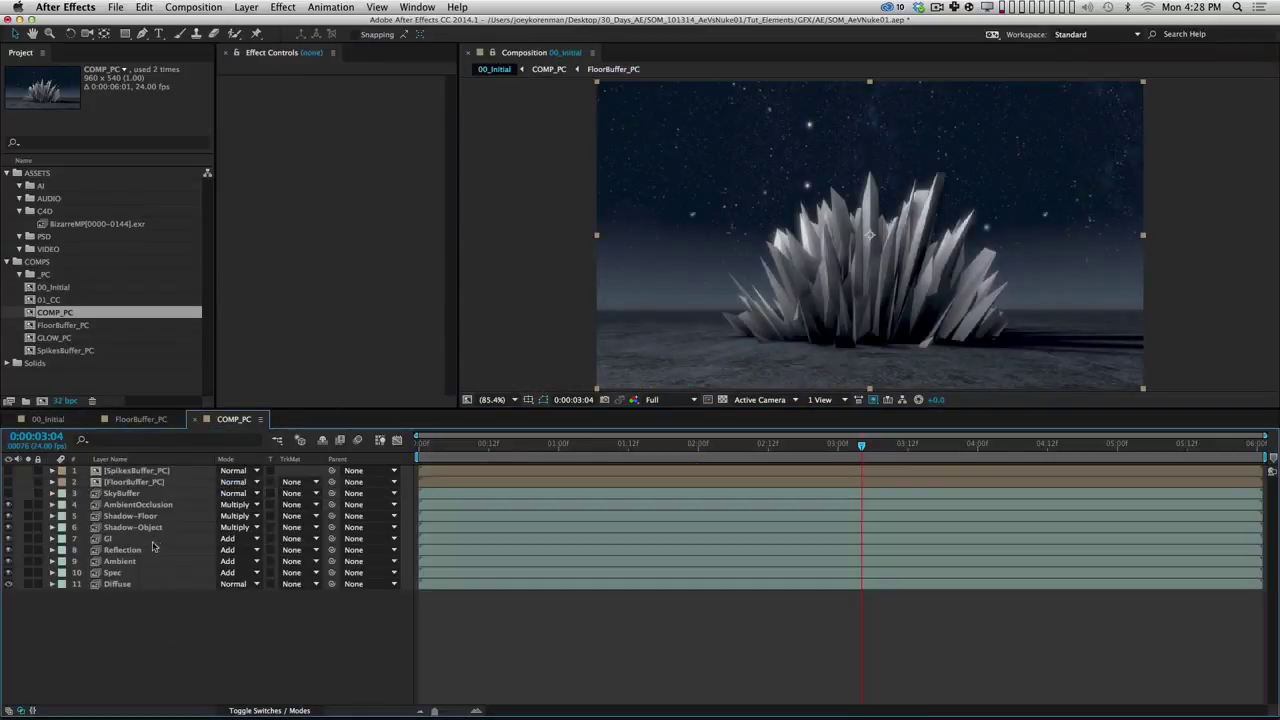
{"action": "left_click", "coordinate": [162, 528]}
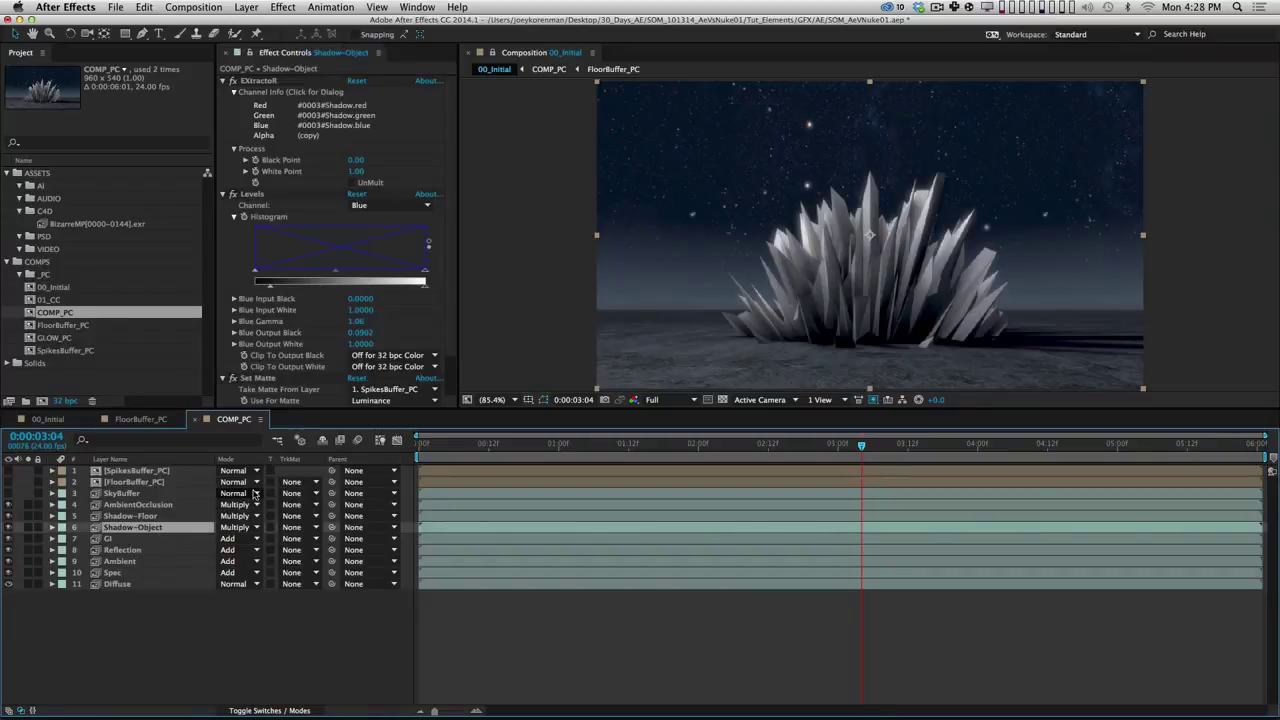
{"action": "left_click", "coordinate": [335, 274]}
{"action": "left_click_drag", "start_coordinate": [335, 274], "coordinate": [298, 285]}
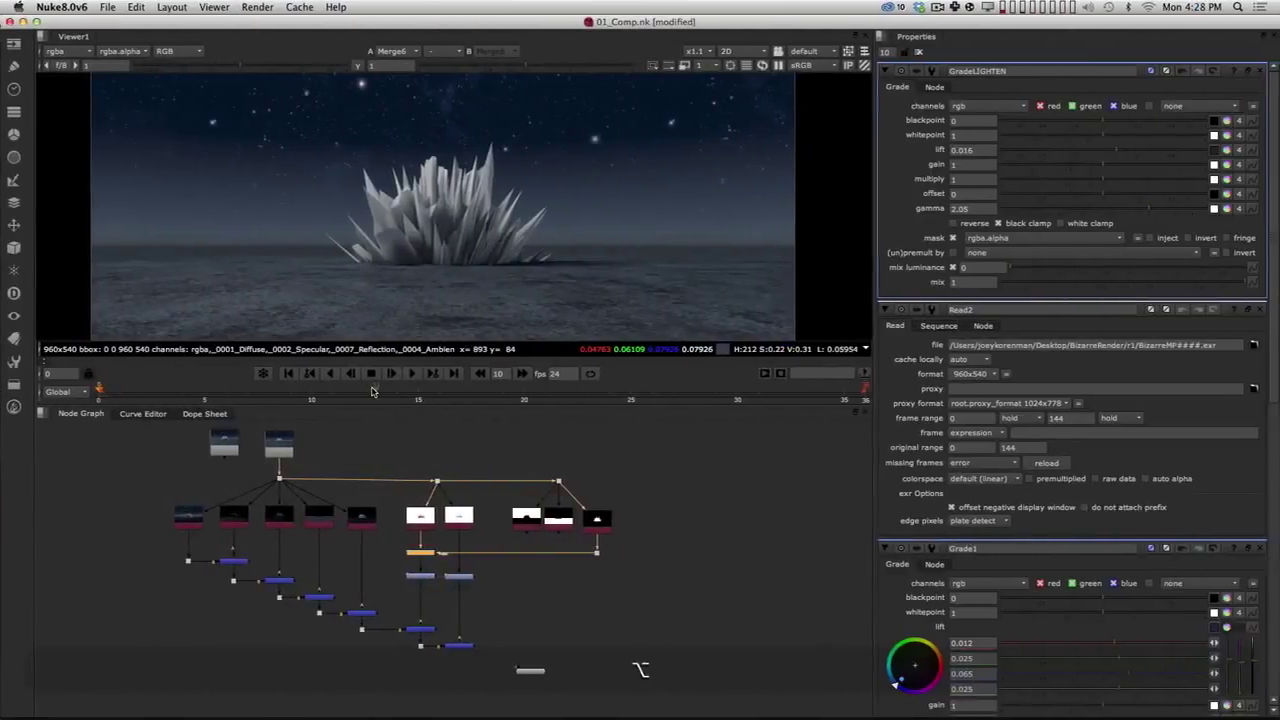
Step: Switch to Nuke, fit the composite in the viewer, and examine the merge chain in the node graph
{"action": "key", "text": "h"}
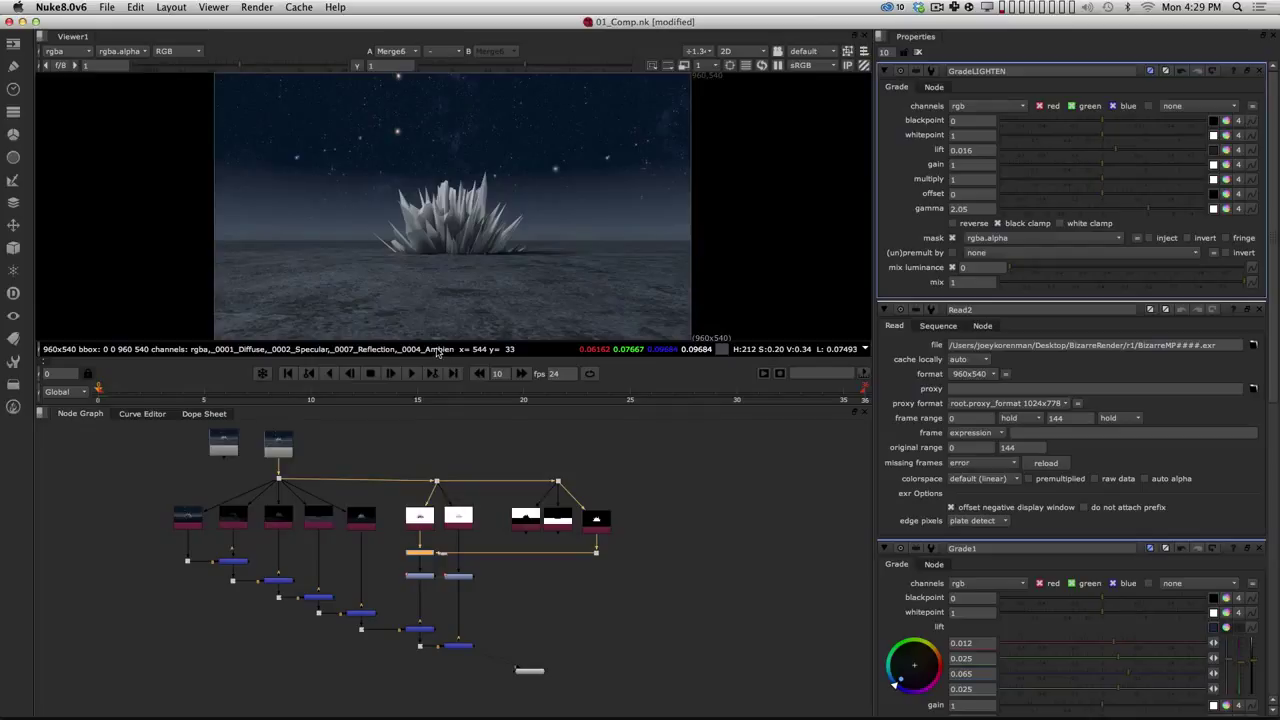
{"action": "mouse_move", "coordinate": [437, 352]}
{"action": "middle_click_drag", "start_coordinate": [506, 609], "coordinate": [530, 595], "text": "alt"}
{"action": "left_click_drag", "start_coordinate": [525, 600], "coordinate": [605, 452], "text": "alt"}
{"action": "left_click_drag", "start_coordinate": [543, 579], "coordinate": [541, 582], "text": "alt"}
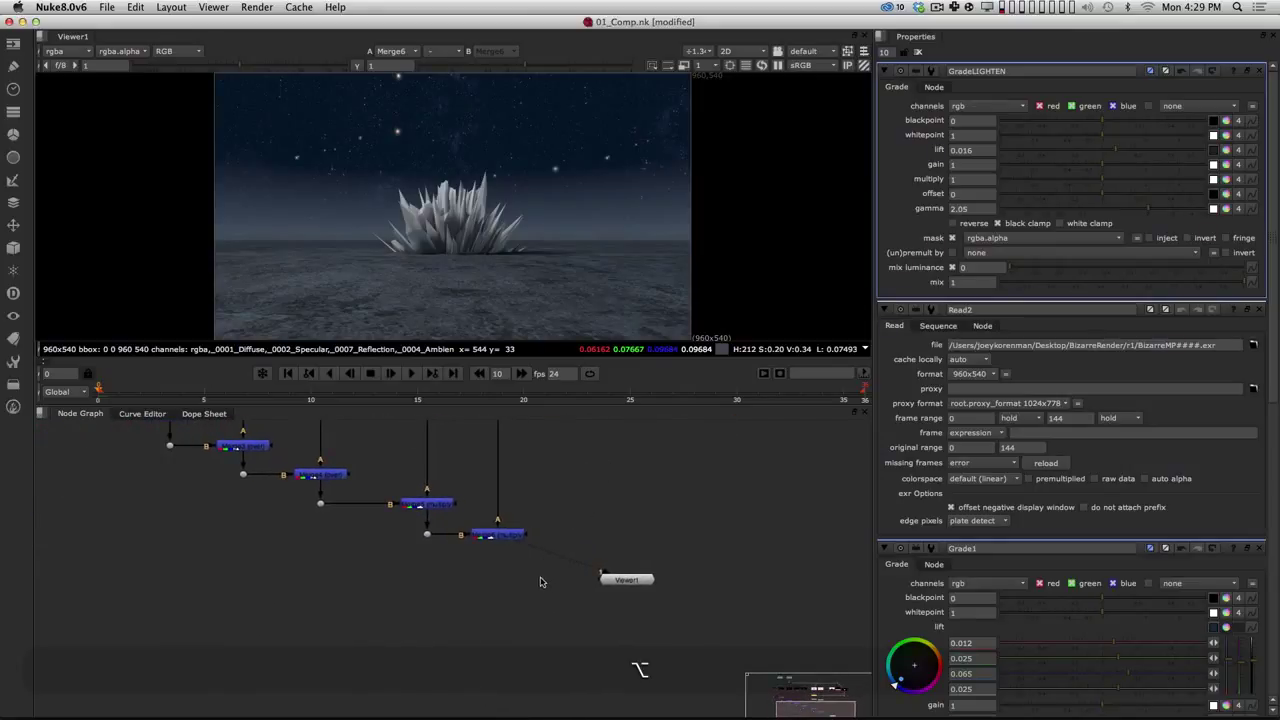
{"action": "middle_click_drag", "start_coordinate": [486, 620], "coordinate": [462, 644], "text": "alt"}
{"action": "left_click_drag", "start_coordinate": [453, 633], "coordinate": [510, 662], "text": "alt"}
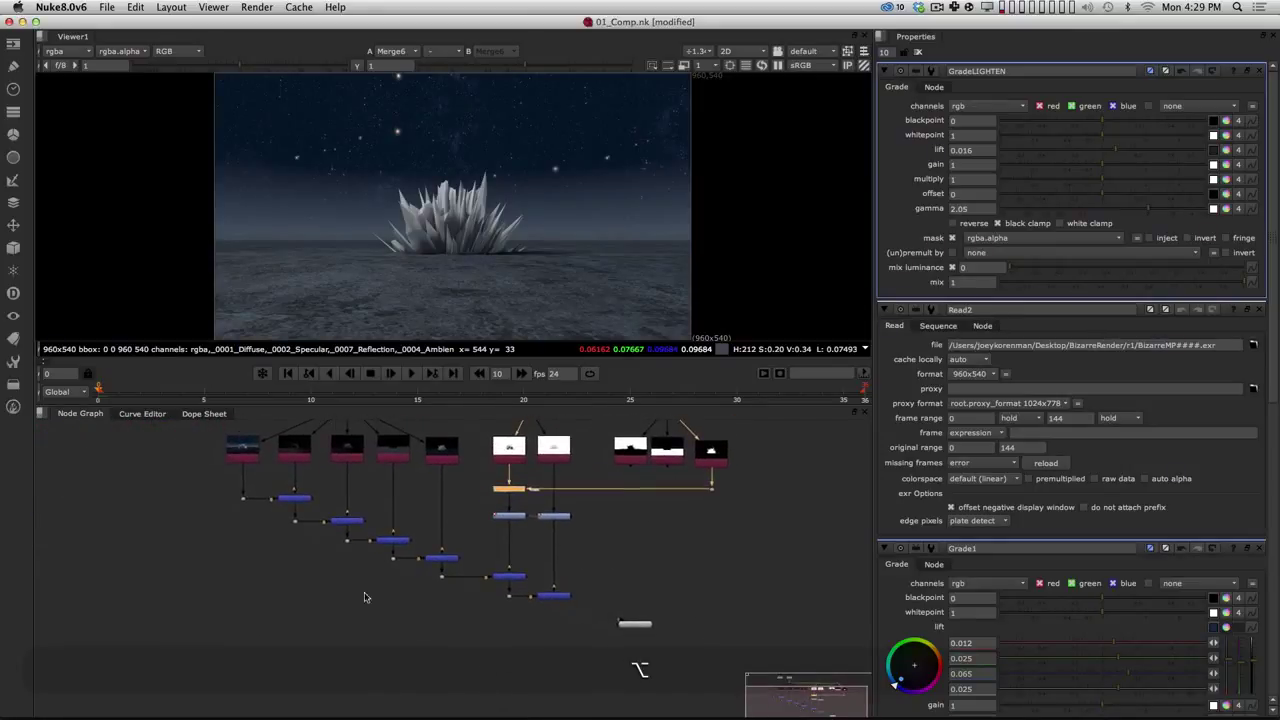
Step: View the merge nodes one after another, from the first merge to the final multiply merge, to follow the composite's build-up
{"action": "left_click", "coordinate": [289, 499]}
{"action": "key", "text": "1"}
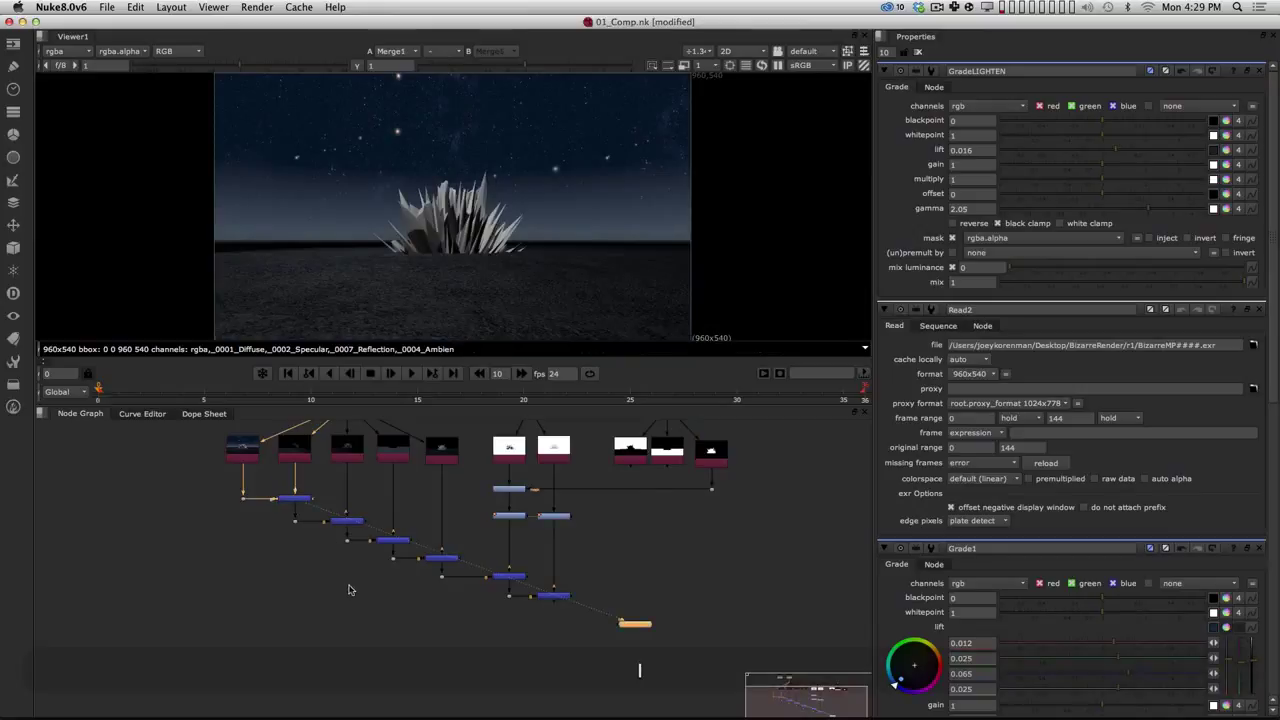
{"action": "left_click", "coordinate": [391, 541]}
{"action": "key", "text": "1"}
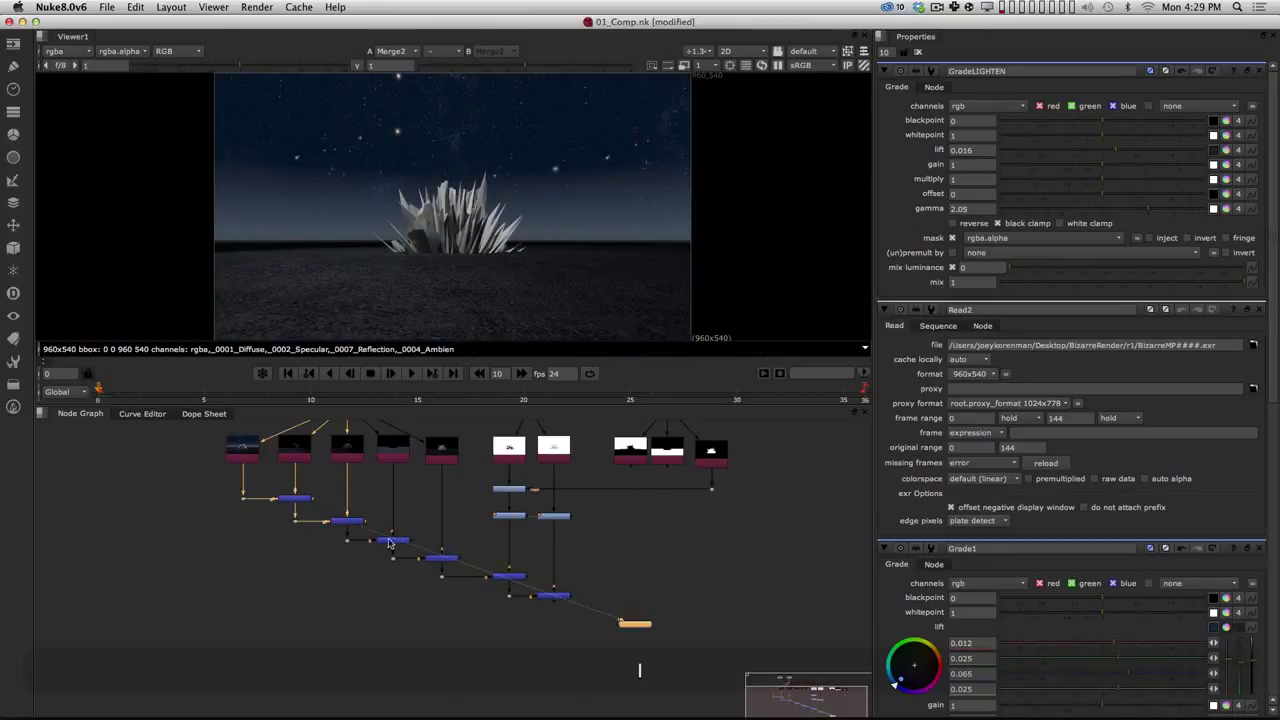
{"action": "left_click", "coordinate": [443, 557]}
{"action": "key", "text": "1"}
{"action": "left_click", "coordinate": [551, 598]}
{"action": "key", "text": "1"}
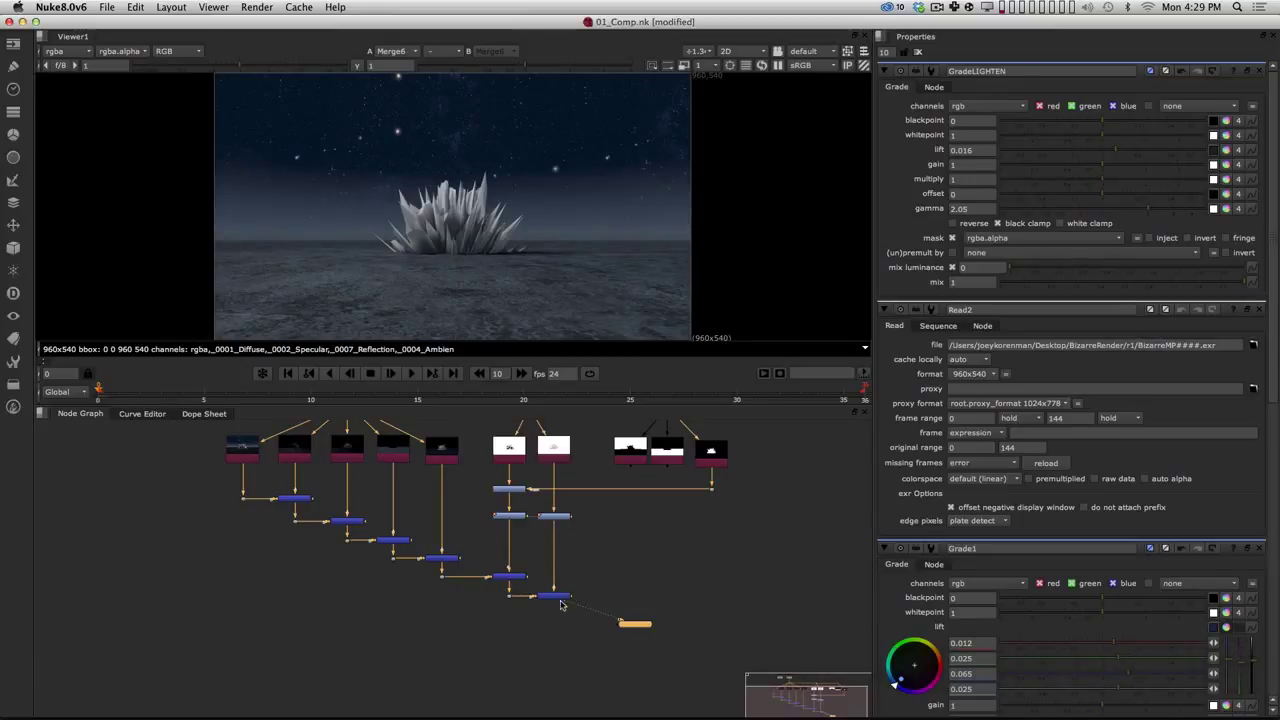
Step: Examine the final multiply merge and the Grade nodes that feed the end of the merge chain
{"action": "left_click_drag", "start_coordinate": [566, 606], "coordinate": [536, 571], "text": "alt"}
{"action": "middle_click_drag", "start_coordinate": [529, 573], "coordinate": [556, 566], "text": "alt"}
{"action": "left_click_drag", "start_coordinate": [556, 566], "coordinate": [472, 580], "text": "alt"}
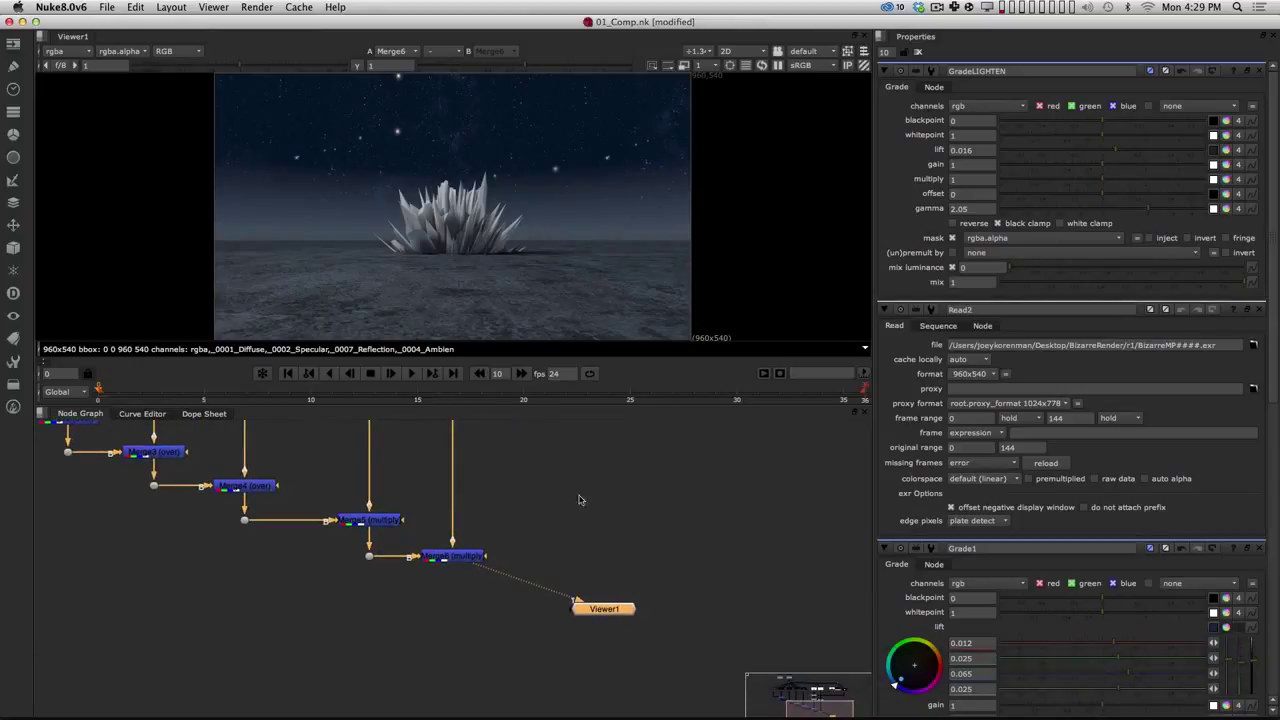
{"action": "left_click", "coordinate": [532, 525]}
{"action": "left_click_drag", "start_coordinate": [535, 524], "coordinate": [489, 562], "text": "alt"}
{"action": "middle_click_drag", "start_coordinate": [489, 562], "coordinate": [477, 557], "text": "alt"}
{"action": "left_click_drag", "start_coordinate": [489, 553], "coordinate": [516, 491], "text": "alt"}
{"action": "key", "text": "alt+1"}
{"action": "middle_click_drag", "start_coordinate": [459, 547], "coordinate": [475, 541], "text": "alt"}
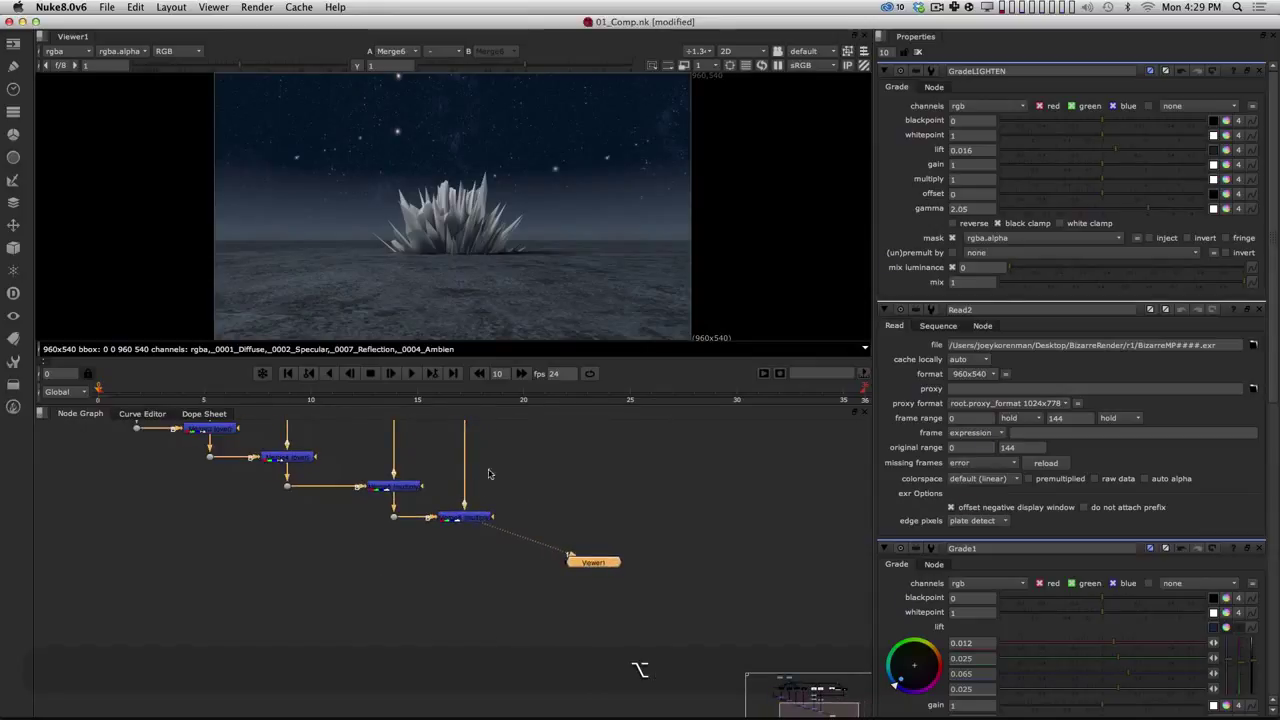
{"action": "left_click_drag", "start_coordinate": [489, 470], "coordinate": [509, 568], "text": "alt"}
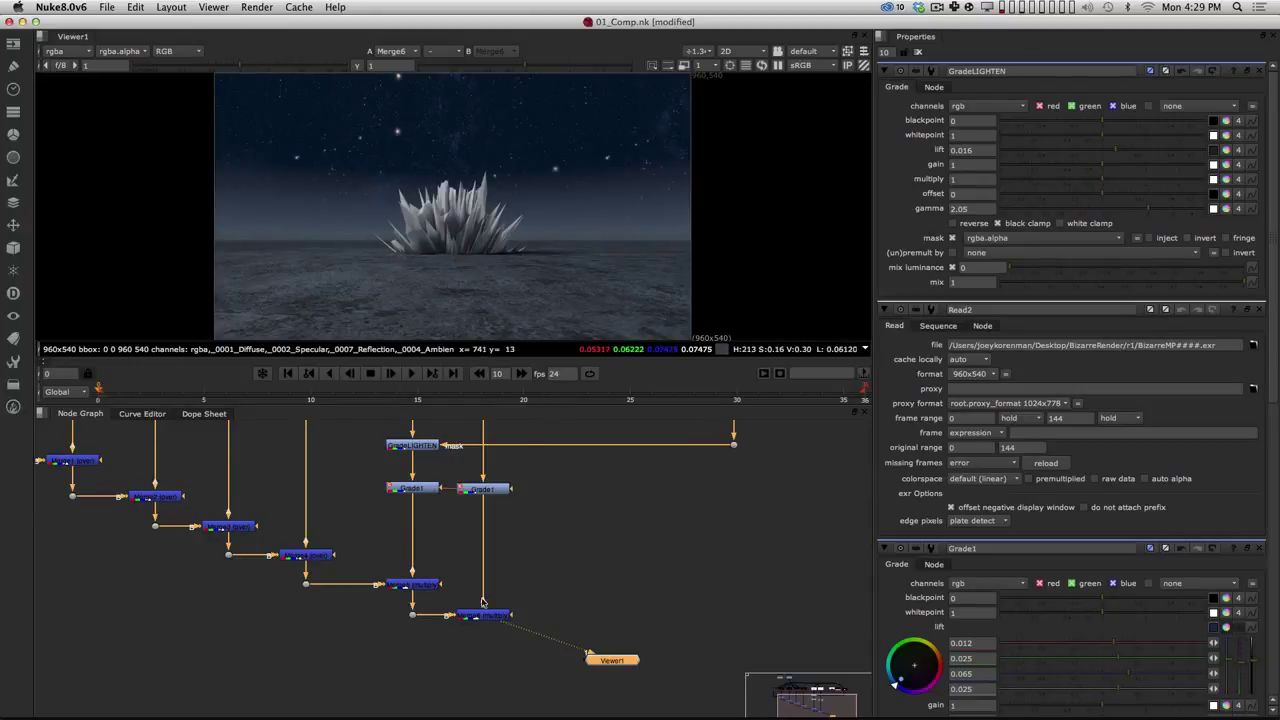
{"action": "left_click_drag", "start_coordinate": [544, 597], "coordinate": [486, 514], "text": "alt"}
{"action": "middle_click", "coordinate": [460, 532], "text": "alt"}
{"action": "left_click_drag", "start_coordinate": [545, 612], "coordinate": [496, 526], "text": "alt"}
{"action": "scroll", "coordinate": [470, 605], "scroll_direction": "up", "scroll_amount": 5}
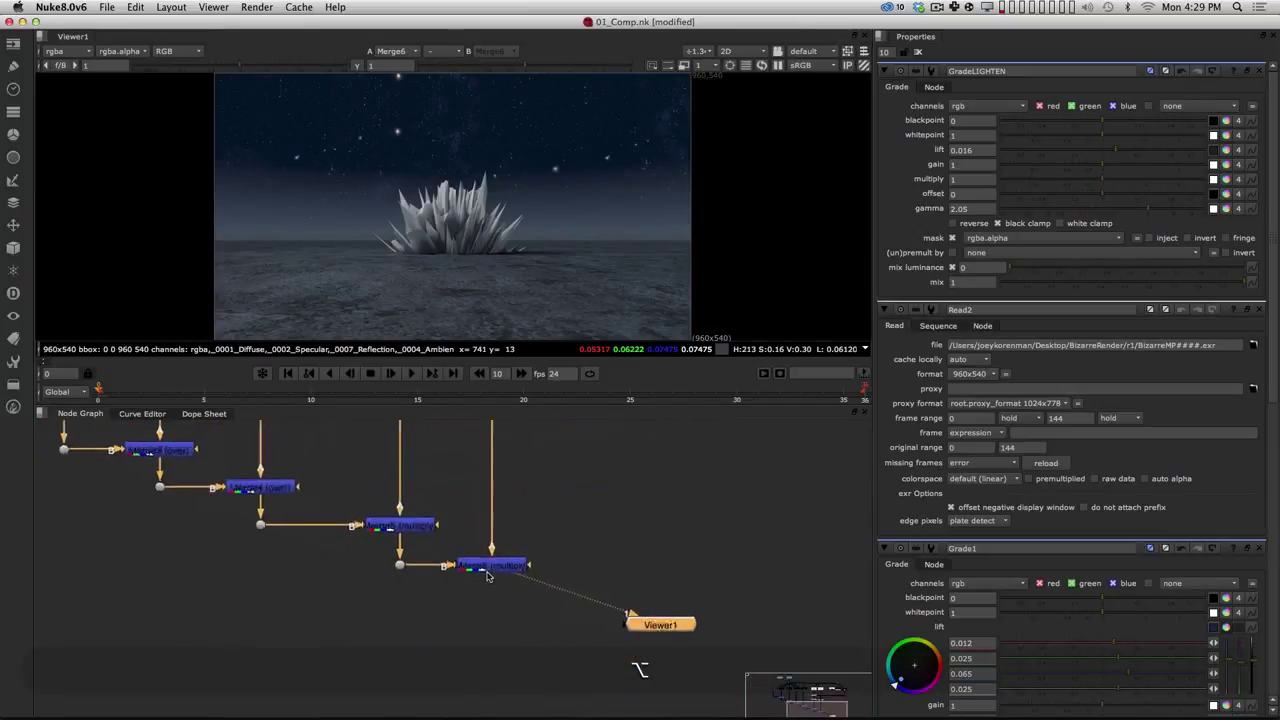
Step: Compare the ObjectMatte output with the final multiply merge in the viewer
{"action": "scroll", "coordinate": [462, 612], "scroll_direction": "down", "scroll_amount": 3}
{"action": "left_click_drag", "start_coordinate": [540, 525], "coordinate": [428, 628], "text": "alt"}
{"action": "left_click", "coordinate": [625, 469]}
{"action": "key", "text": "1"}
{"action": "left_click_drag", "start_coordinate": [568, 618], "coordinate": [574, 522], "text": "alt"}
{"action": "left_click", "coordinate": [394, 589]}
{"action": "key", "text": "1"}
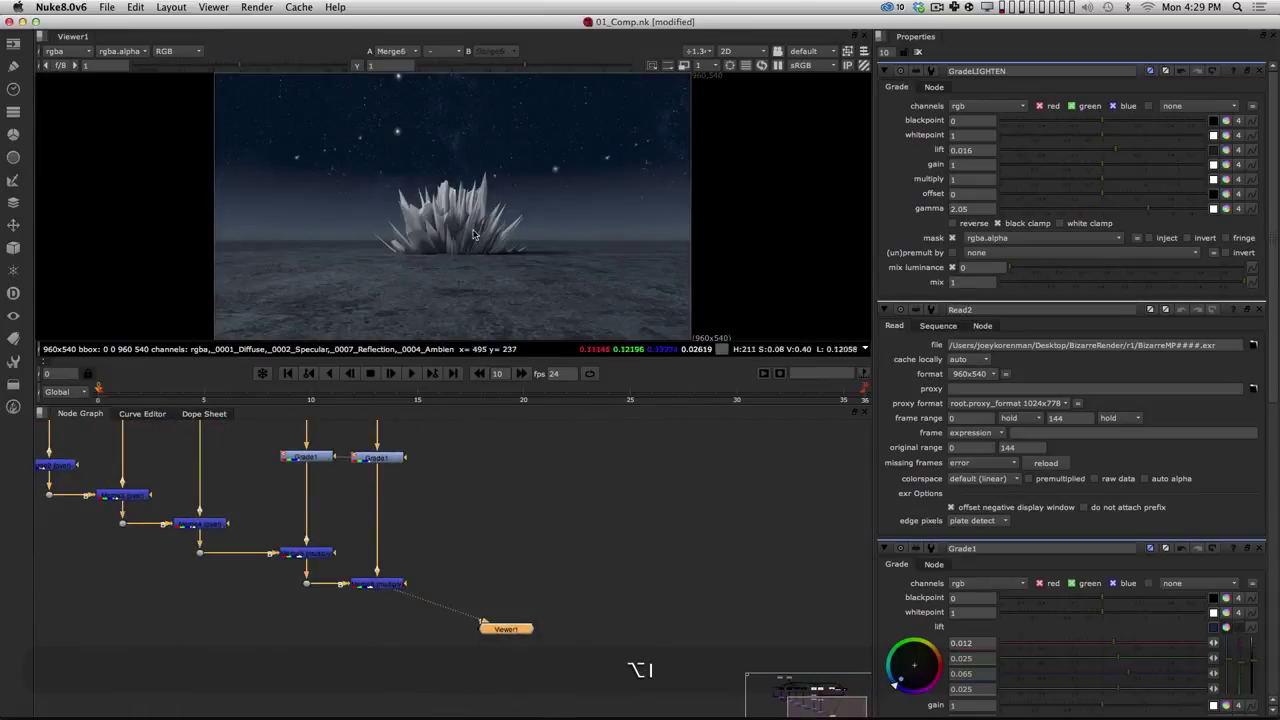
Step: Add a Copy node and place it just below the final multiply merge
{"action": "left_click_drag", "start_coordinate": [505, 586], "coordinate": [580, 472], "text": "alt"}
{"action": "left_click", "coordinate": [499, 590]}
{"action": "key", "text": "Tab"}
{"action": "type", "text": "copy"}
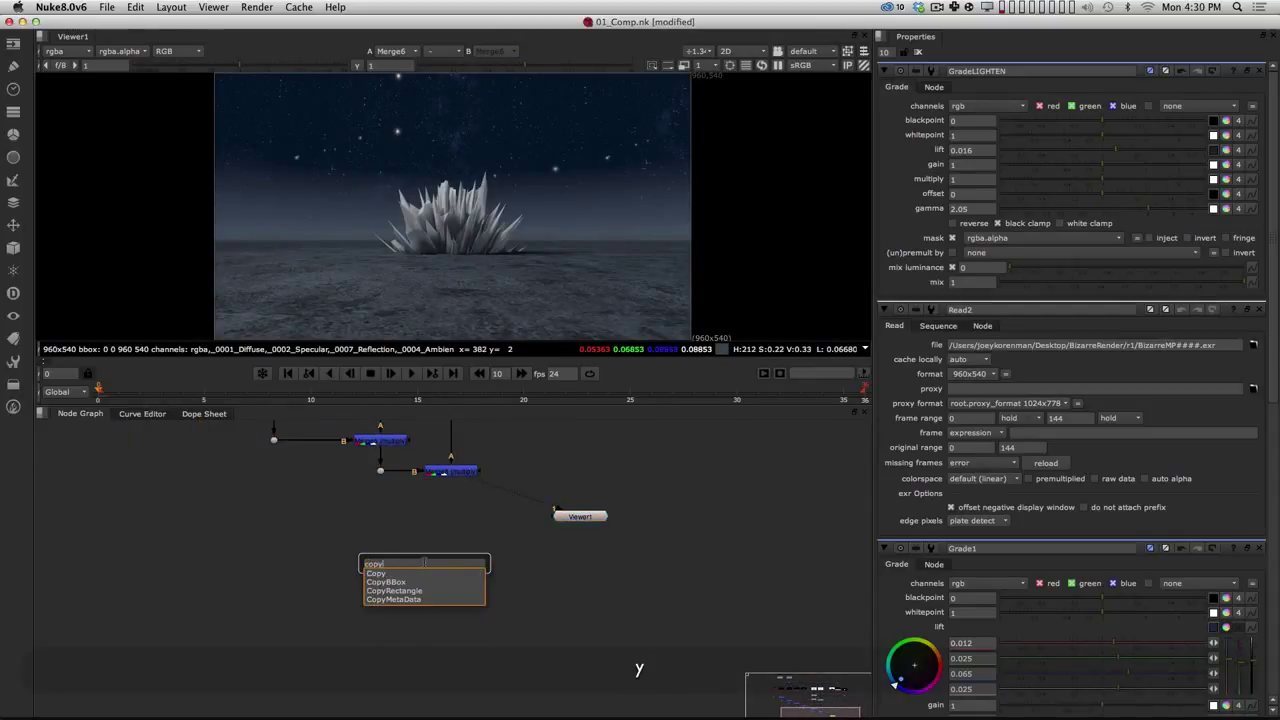
{"action": "key", "text": "Return"}
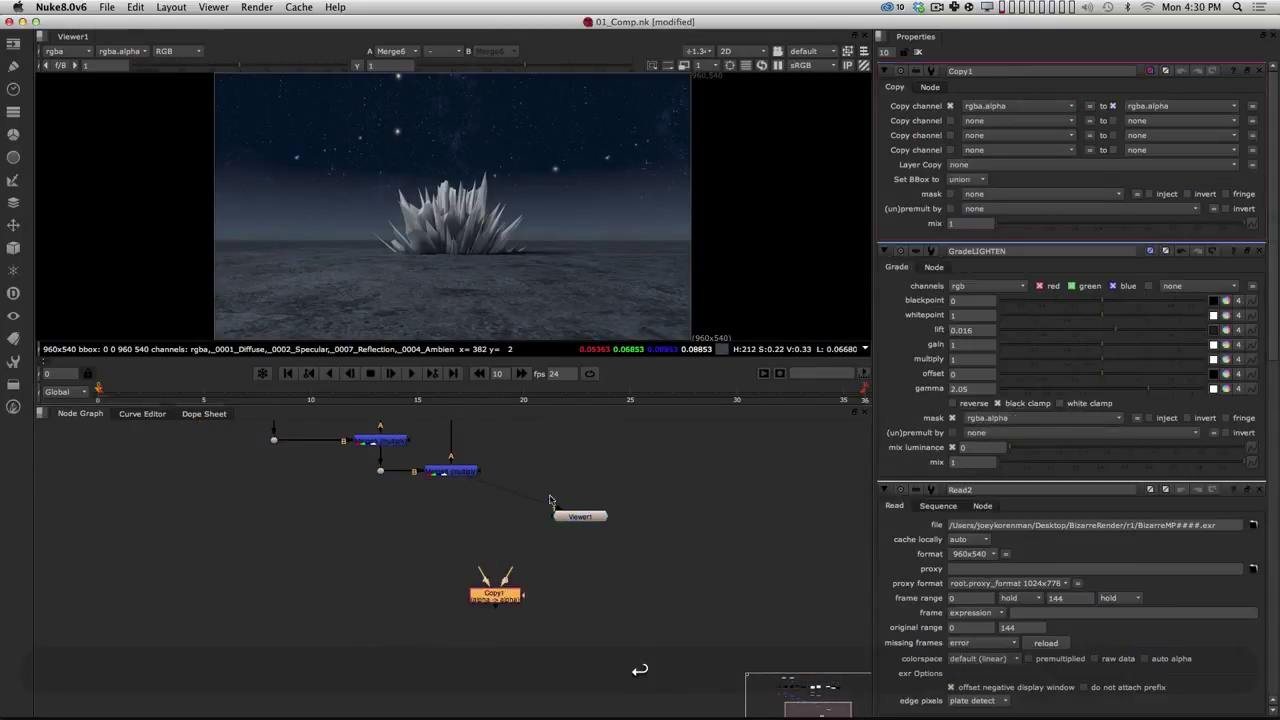
{"action": "left_click_drag", "start_coordinate": [502, 603], "coordinate": [492, 550]}
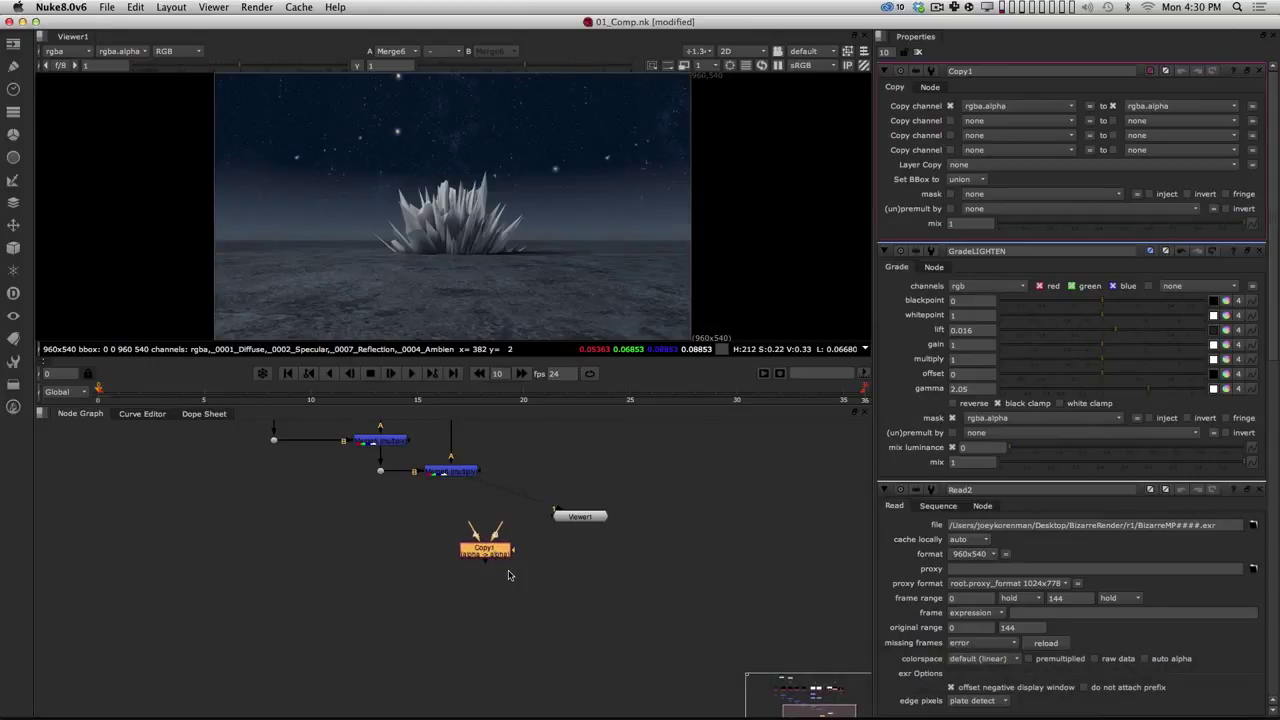
Step: Check the ObjectMatte and the final multiply merge in the viewer as the two sources for the Copy node
{"action": "left_click_drag", "start_coordinate": [466, 556], "coordinate": [445, 631], "text": "alt"}
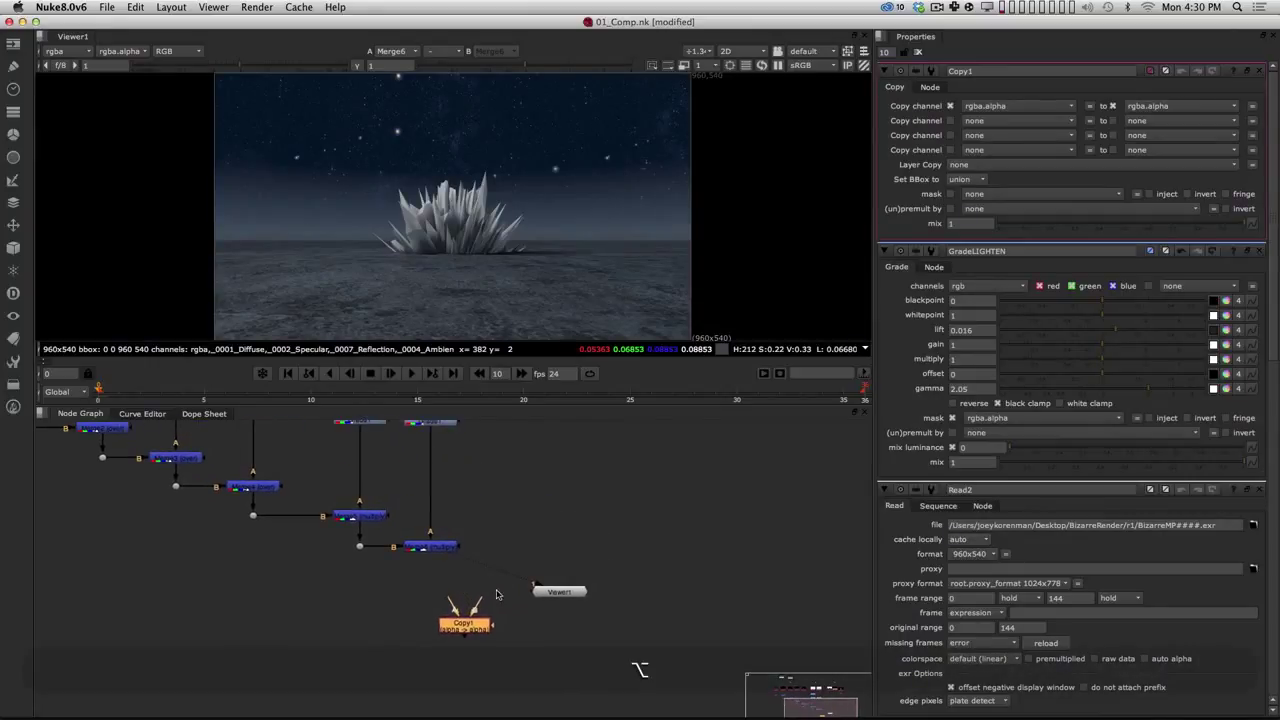
{"action": "left_click_drag", "start_coordinate": [512, 562], "coordinate": [547, 607], "text": "alt"}
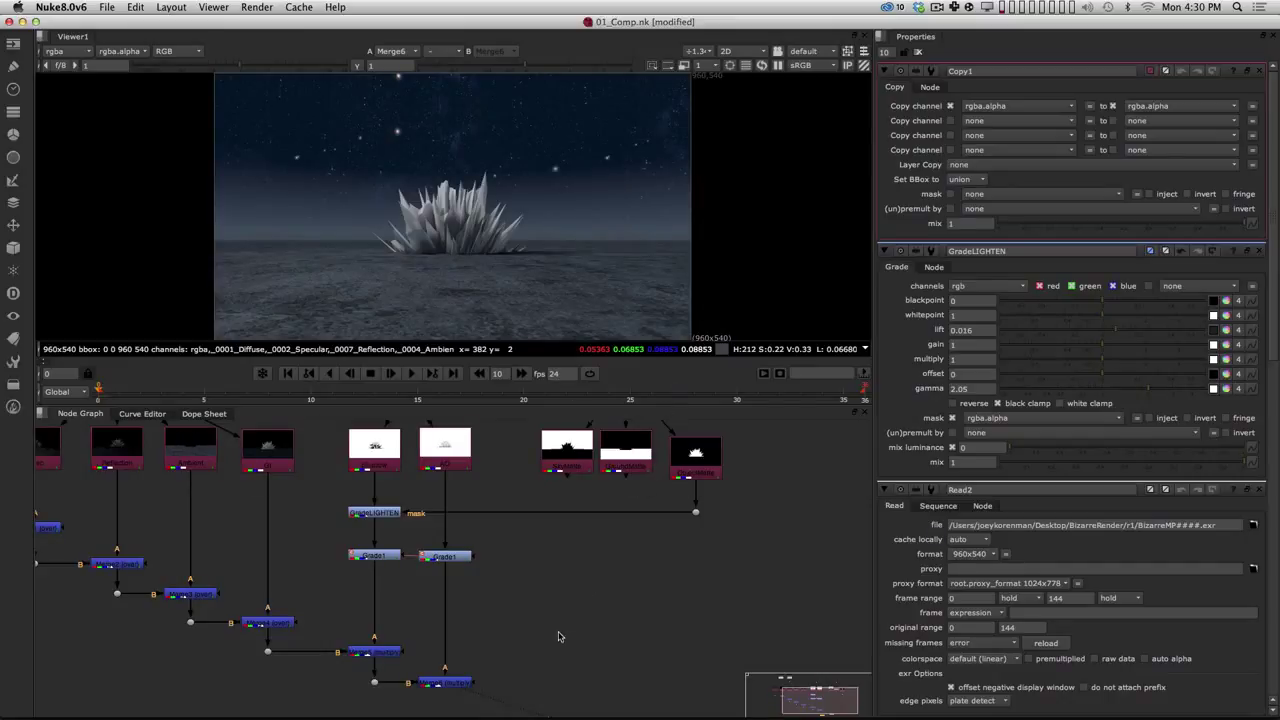
{"action": "left_click", "coordinate": [702, 470]}
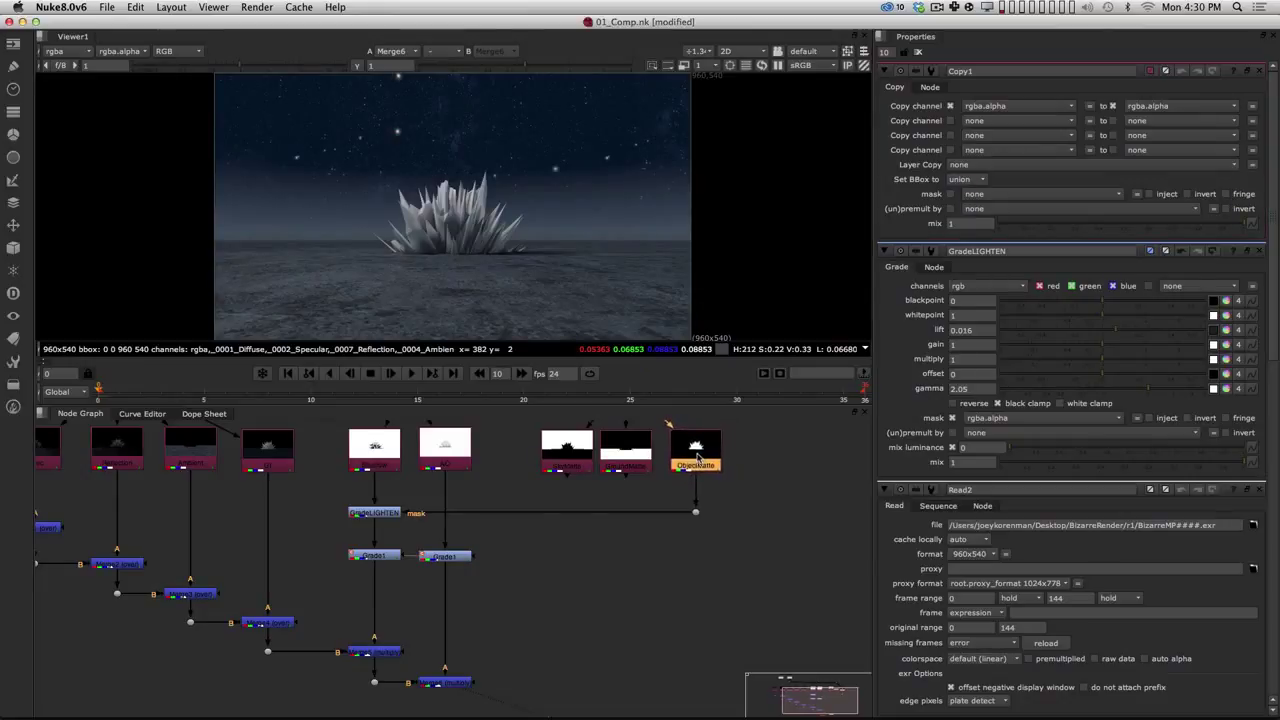
{"action": "key", "text": "1"}
{"action": "left_click_drag", "start_coordinate": [631, 583], "coordinate": [640, 466], "text": "alt"}
{"action": "left_click", "coordinate": [475, 564]}
{"action": "key", "text": "1"}
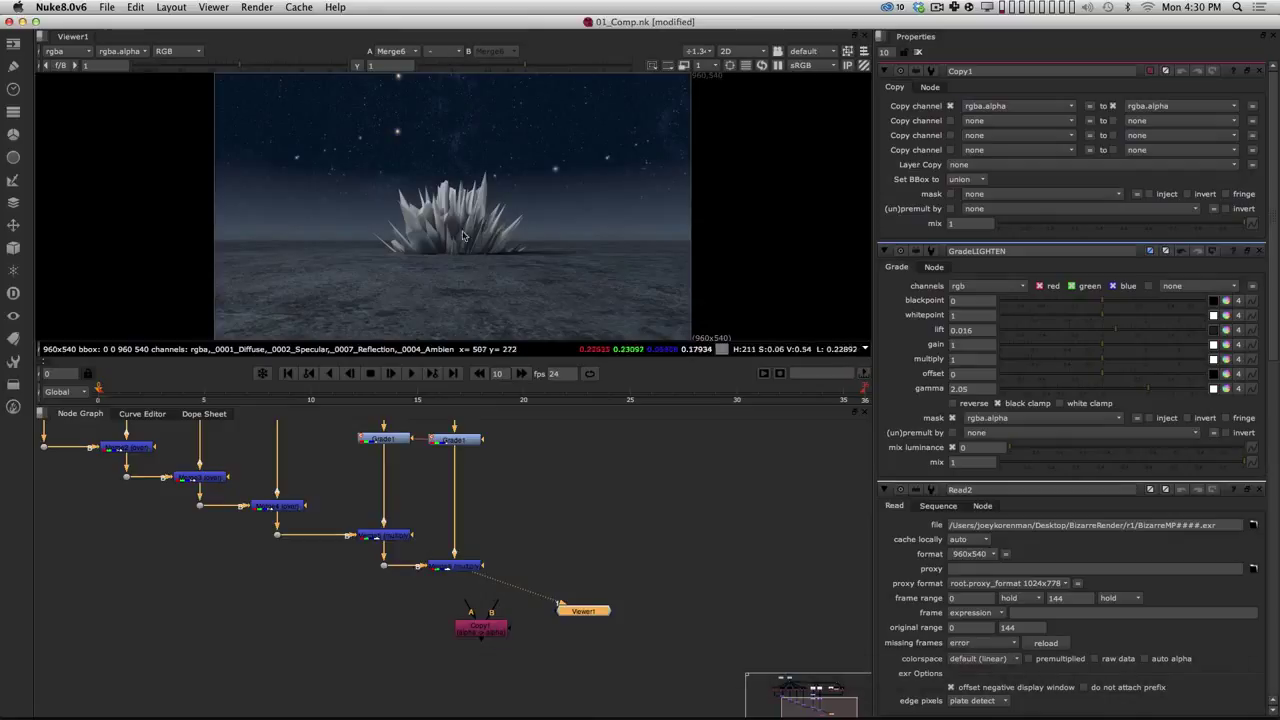
{"action": "left_click_drag", "start_coordinate": [549, 586], "coordinate": [440, 588], "text": "alt"}
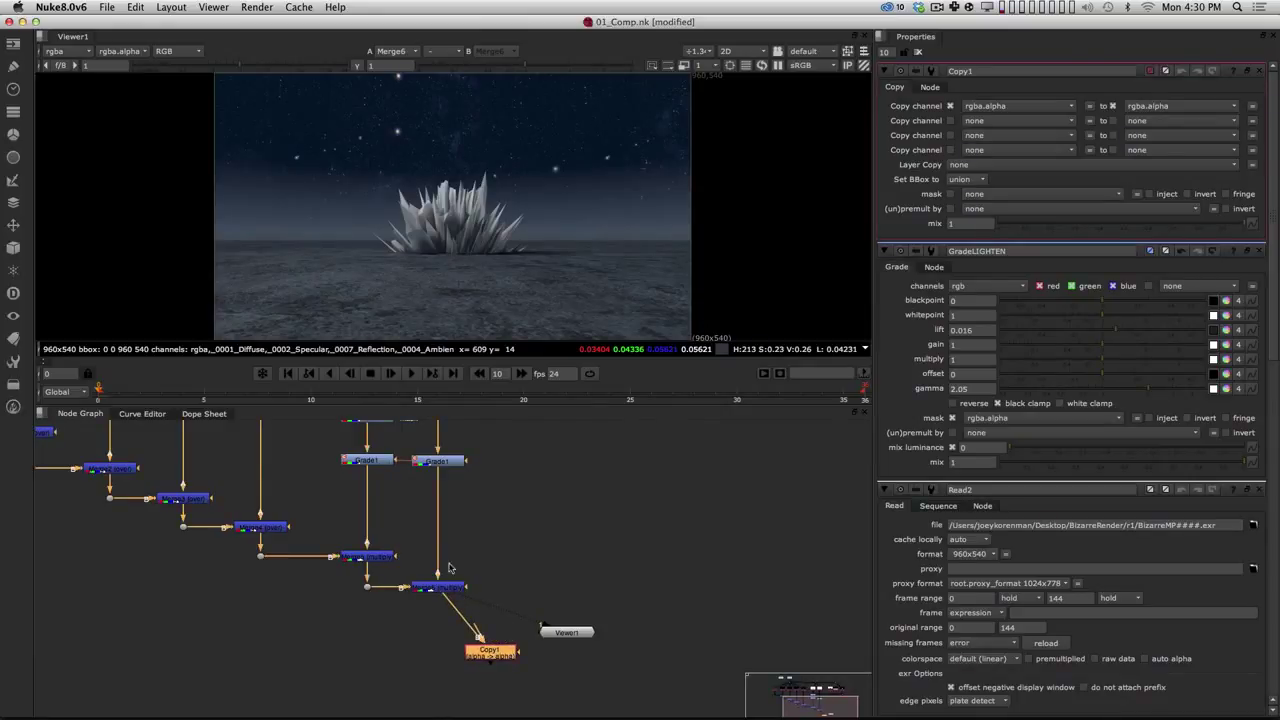
Step: Connect the Copy node's A input to the ObjectMatte output and show the Copy node in the viewer
{"action": "mouse_move", "coordinate": [490, 652]}
{"action": "left_mouse_down"}
{"action": "mouse_move", "coordinate": [509, 601]}
{"action": "mouse_move", "coordinate": [528, 593]}
{"action": "mouse_move", "coordinate": [494, 652]}
{"action": "left_mouse_up"}
{"action": "left_click_drag", "start_coordinate": [522, 505], "coordinate": [482, 603], "text": "alt"}
{"action": "left_click_drag", "start_coordinate": [449, 697], "coordinate": [707, 441]}
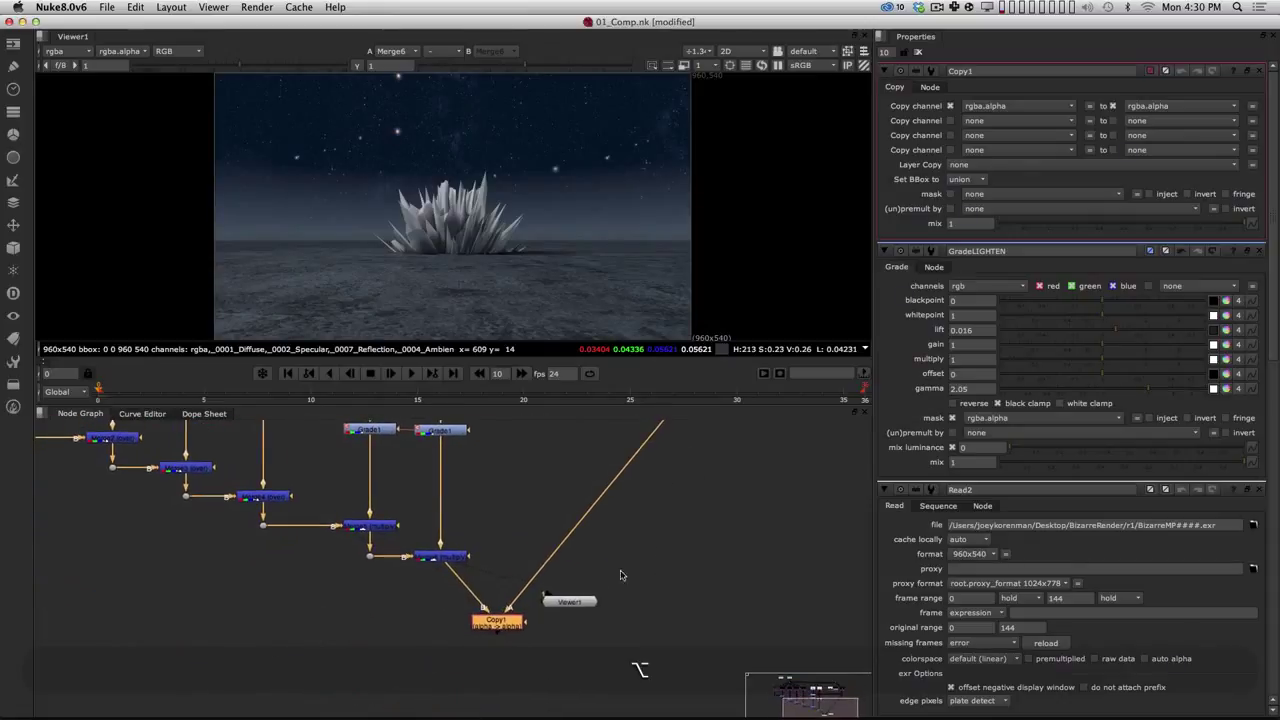
{"action": "left_click_drag", "start_coordinate": [498, 631], "coordinate": [571, 615]}
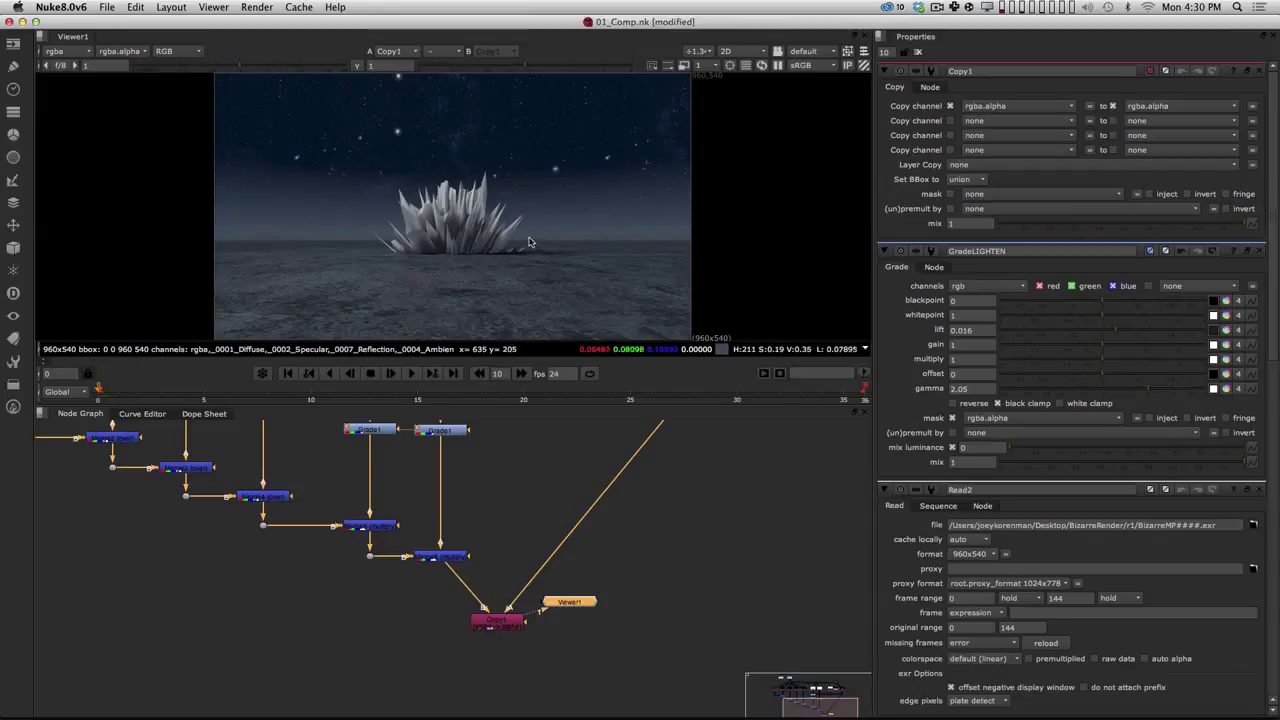
Step: Compare the alpha channel of the Copy node with that of the final multiply merge
{"action": "key", "text": "a"}
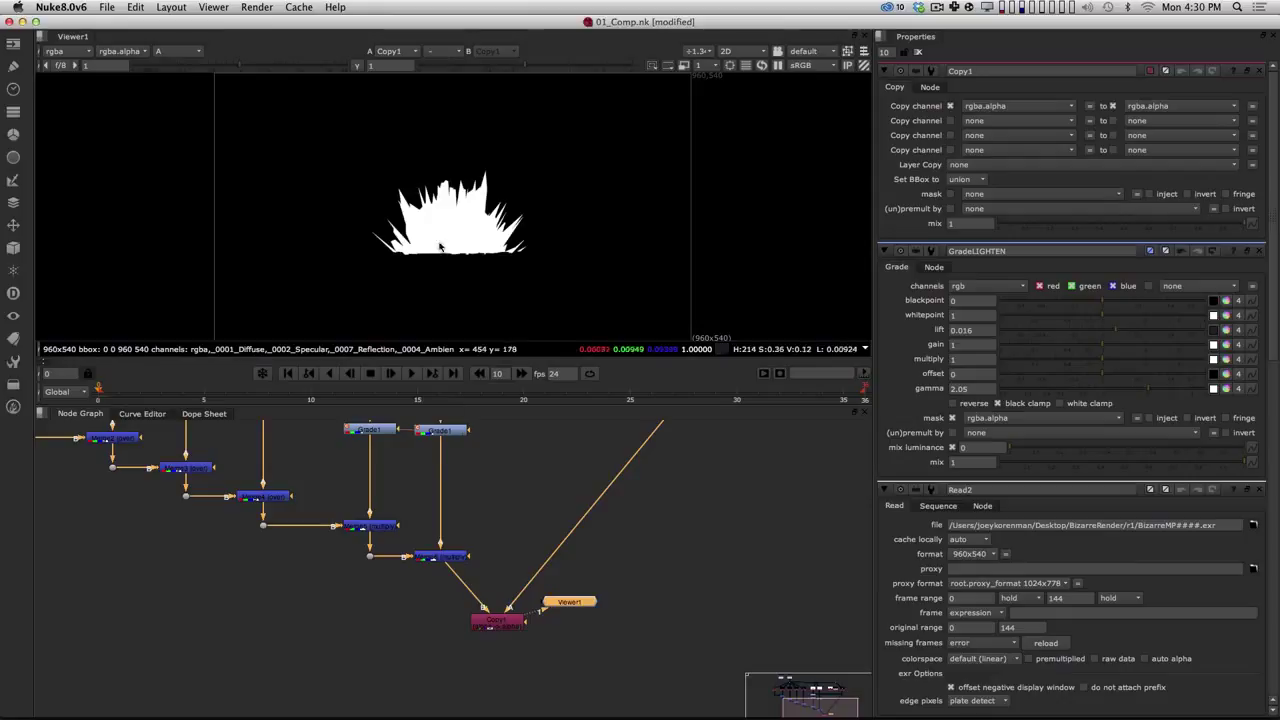
{"action": "key", "text": "a"}
{"action": "left_click", "coordinate": [448, 555]}
{"action": "key", "text": "1"}
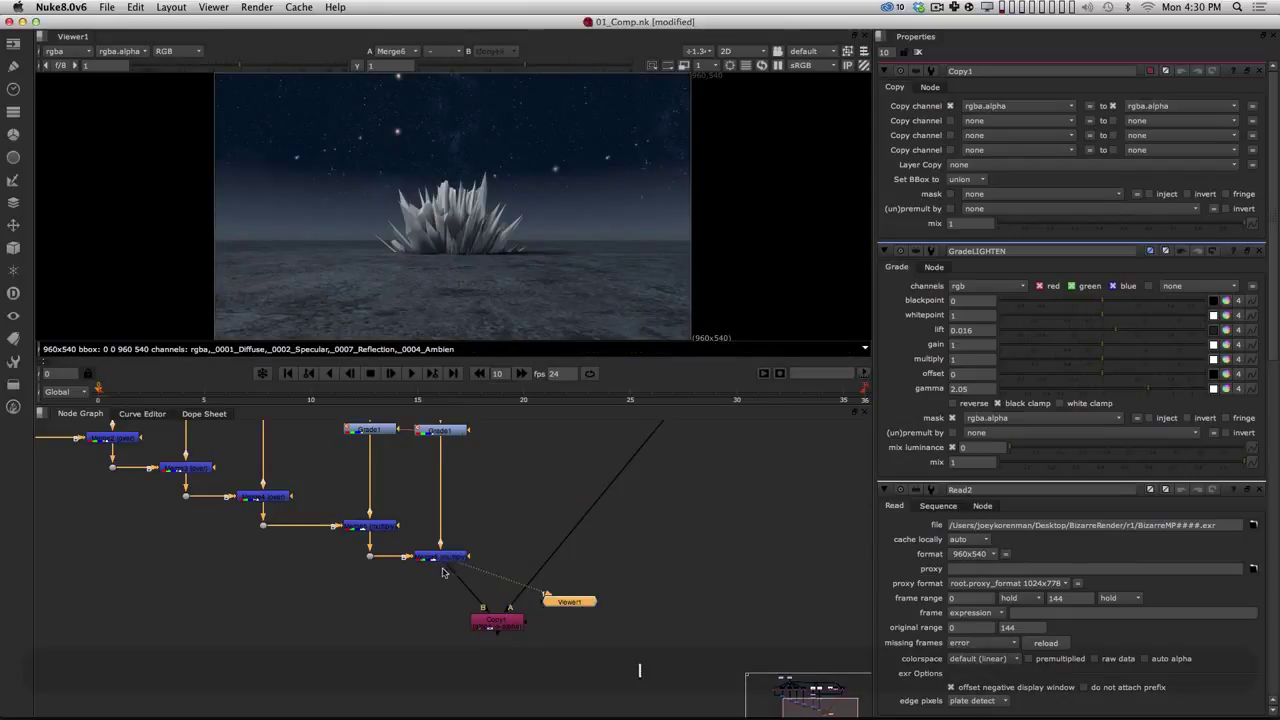
{"action": "key", "text": "a"}
{"action": "key", "text": "a"}
{"action": "key", "text": "a"}
{"action": "key", "text": "a"}
{"action": "key", "text": "a"}
{"action": "key", "text": "a"}
{"action": "key", "text": "a"}
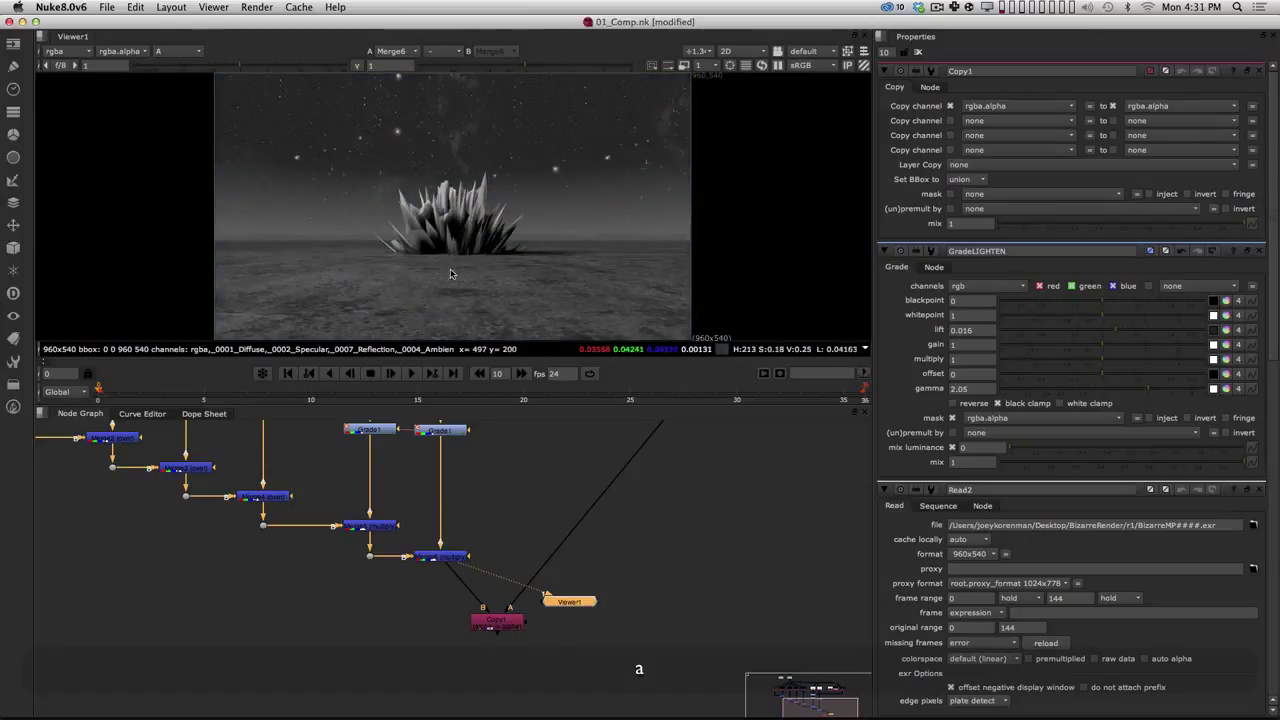
{"action": "key", "text": "a"}
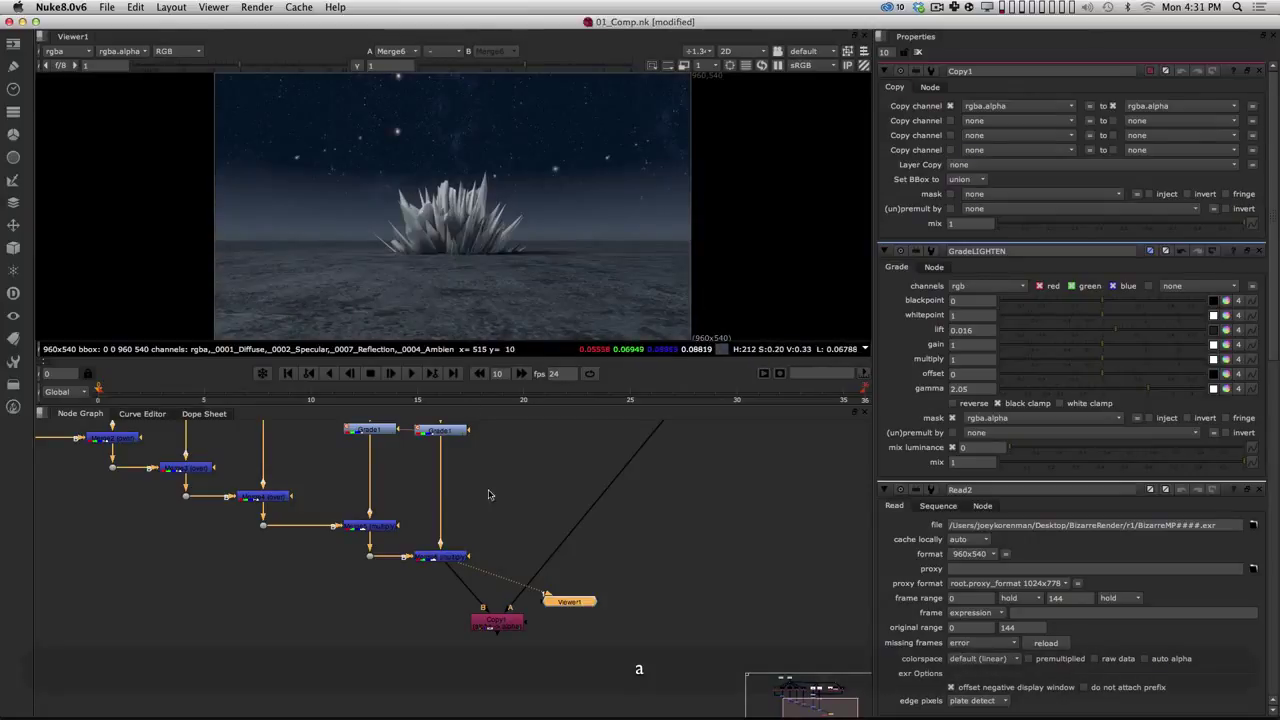
{"action": "left_click", "coordinate": [510, 623]}
{"action": "key", "text": "1"}
{"action": "key", "text": "a"}
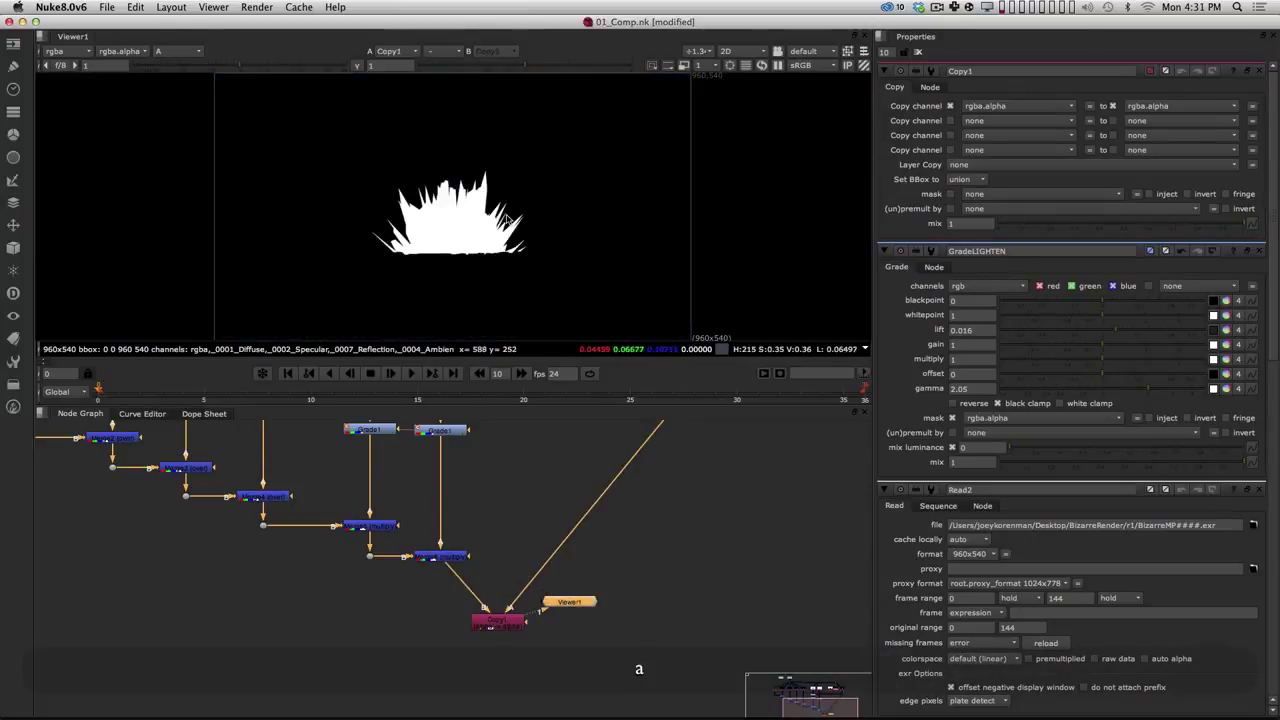
{"action": "key", "text": "a"}
Step: Add a Premult node below the Copy node and compare its output with the final multiply merge
{"action": "mouse_move", "coordinate": [520, 597]}
{"action": "left_mouse_down", "text": "alt"}
{"action": "mouse_move", "coordinate": [514, 549]}
{"action": "mouse_move", "coordinate": [506, 606]}
{"action": "left_mouse_up", "text": "alt"}
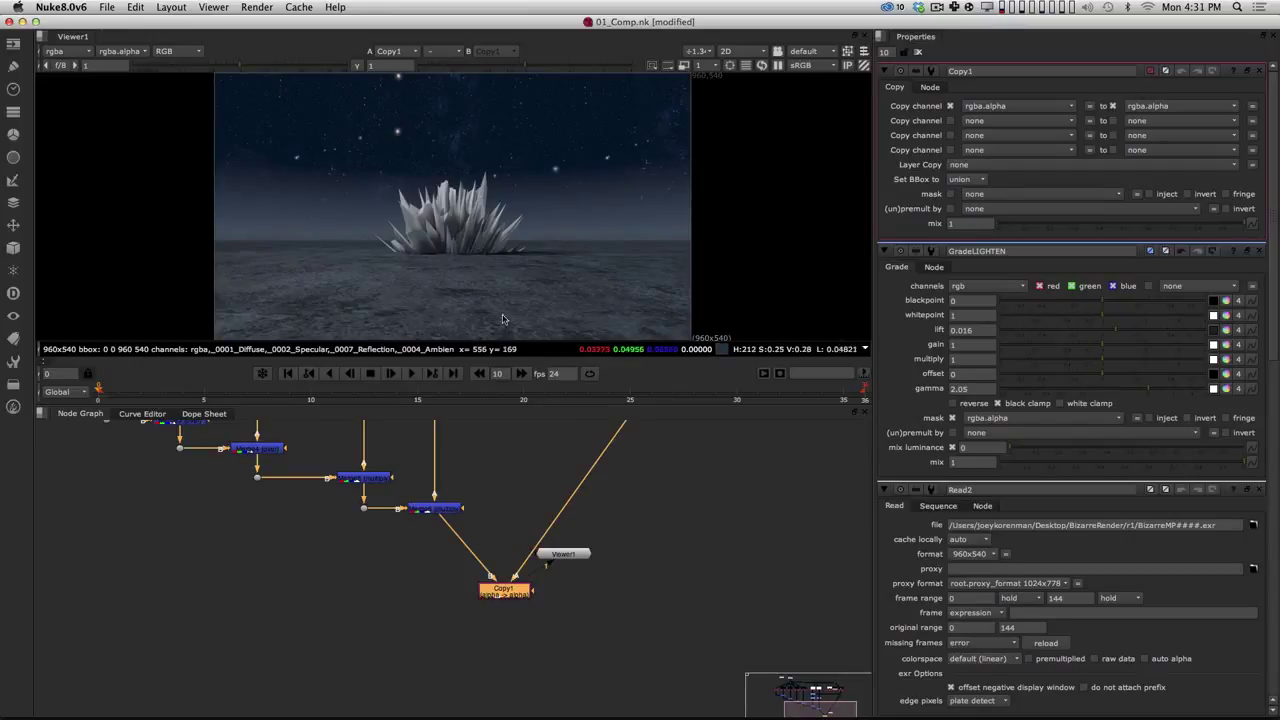
{"action": "key", "text": "Tab"}
{"action": "type", "text": "premult"}
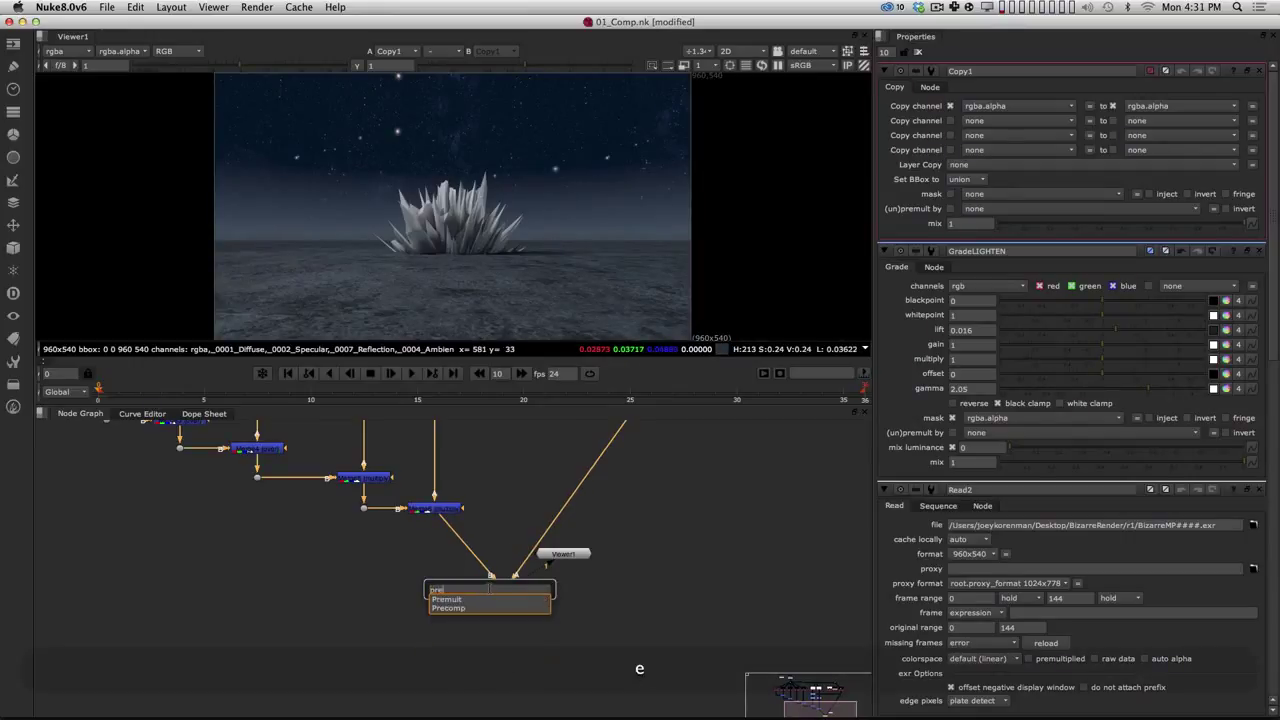
{"action": "key", "text": "Return"}
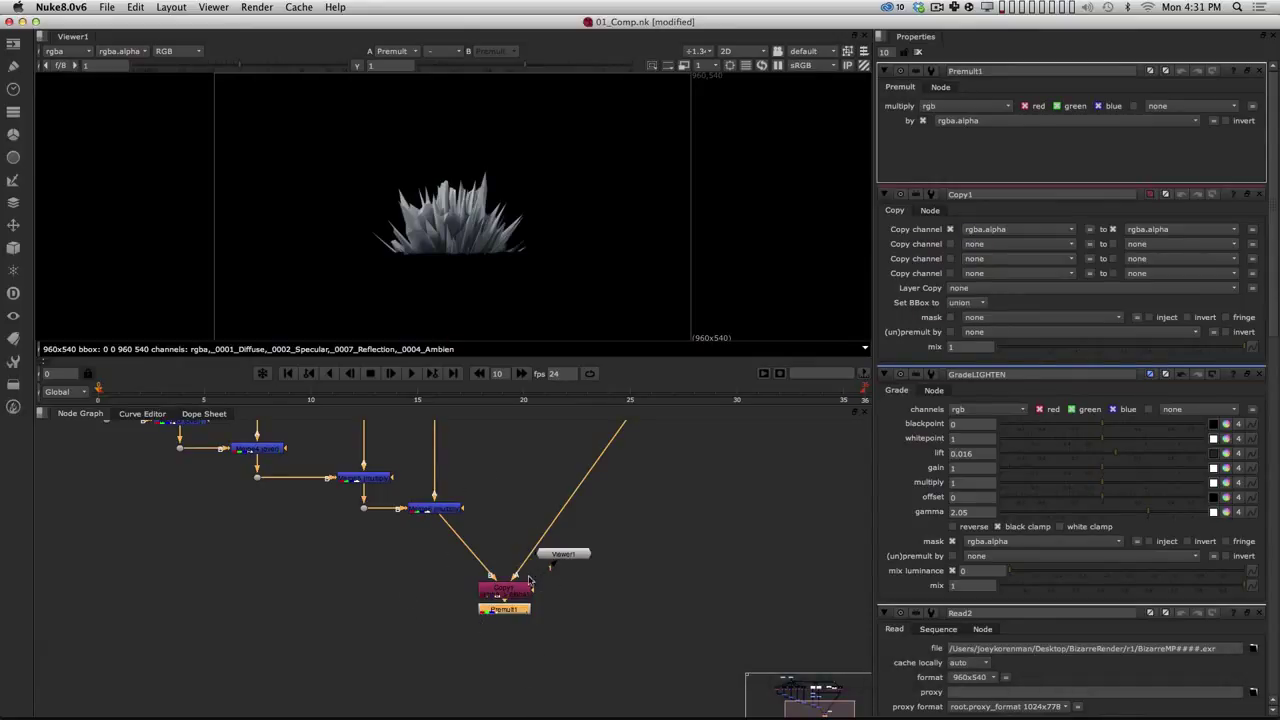
{"action": "left_click_drag", "start_coordinate": [508, 617], "coordinate": [508, 624]}
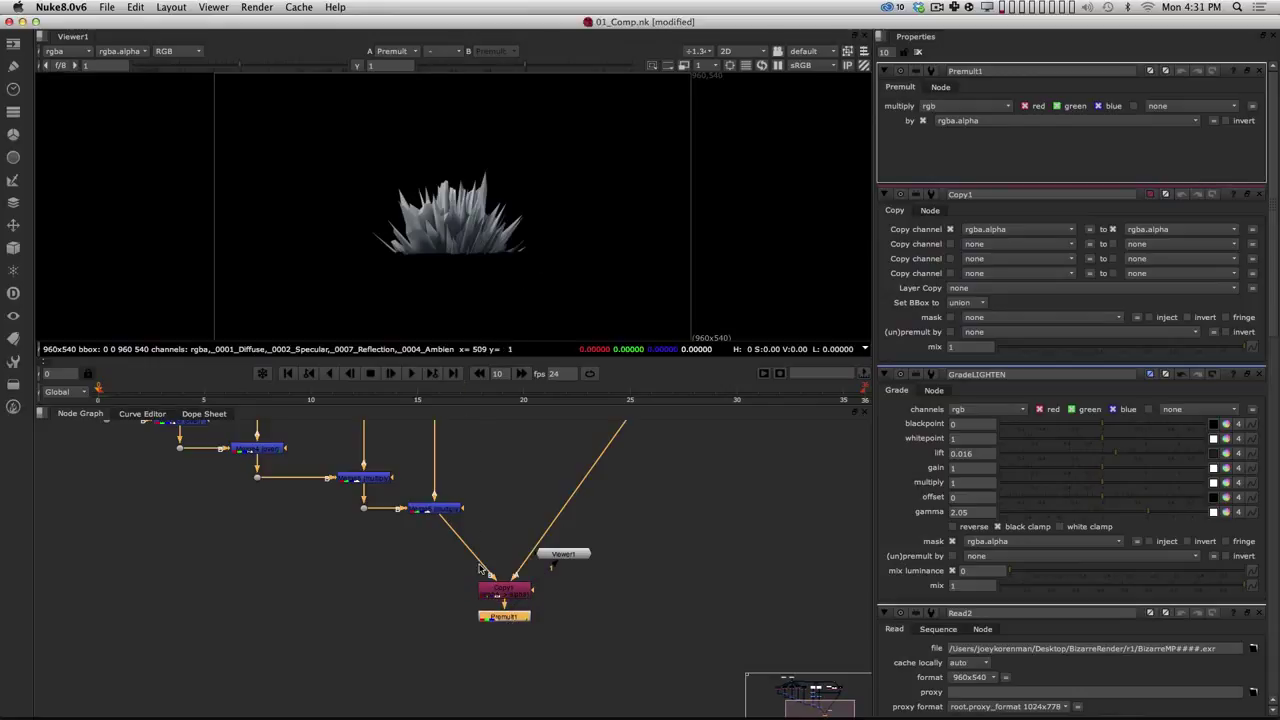
{"action": "left_click", "coordinate": [432, 511]}
{"action": "key", "text": "1"}
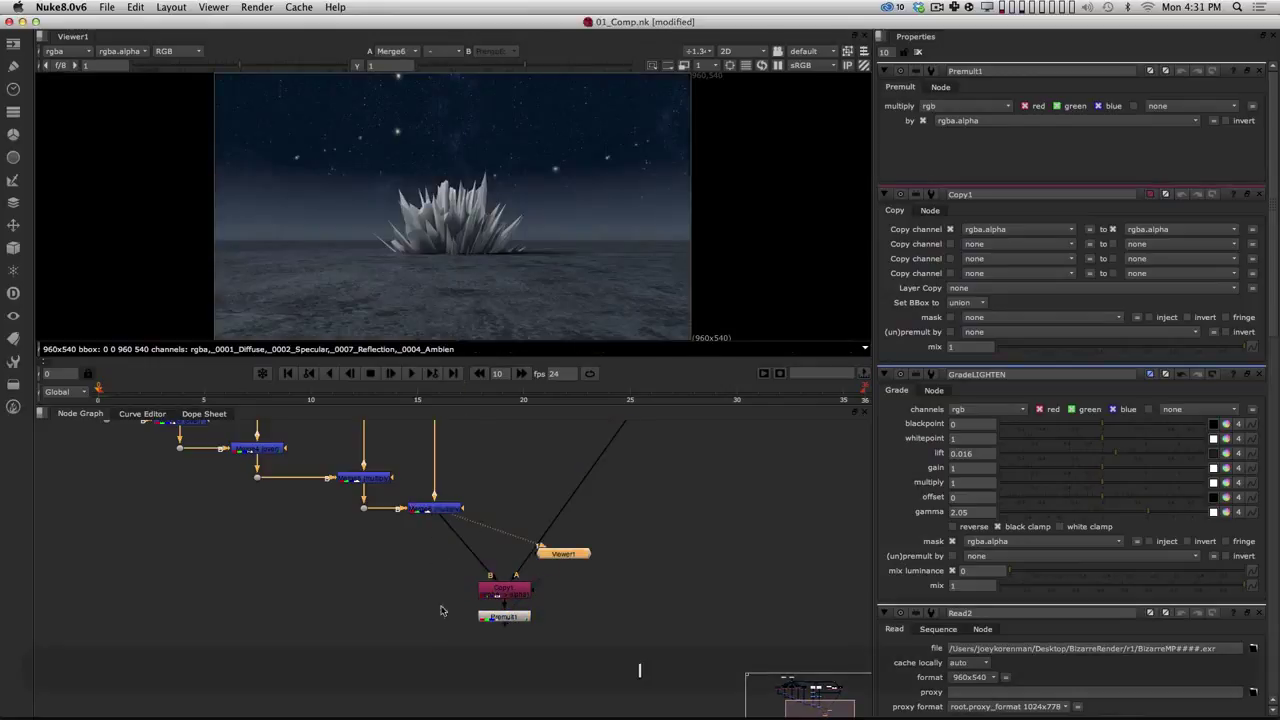
{"action": "left_click", "coordinate": [505, 616]}
{"action": "key", "text": "1"}
Step: Add a Grade node below the Premult node with blackpoint 0.08, whitepoint 0.46 and gamma 0.68
{"action": "left_click_drag", "start_coordinate": [504, 674], "coordinate": [556, 605], "text": "alt"}
{"action": "left_click_drag", "start_coordinate": [537, 654], "coordinate": [515, 688], "text": "alt"}
{"action": "left_click", "coordinate": [543, 577]}
{"action": "key", "text": "Tab"}
{"action": "type", "text": "grade"}
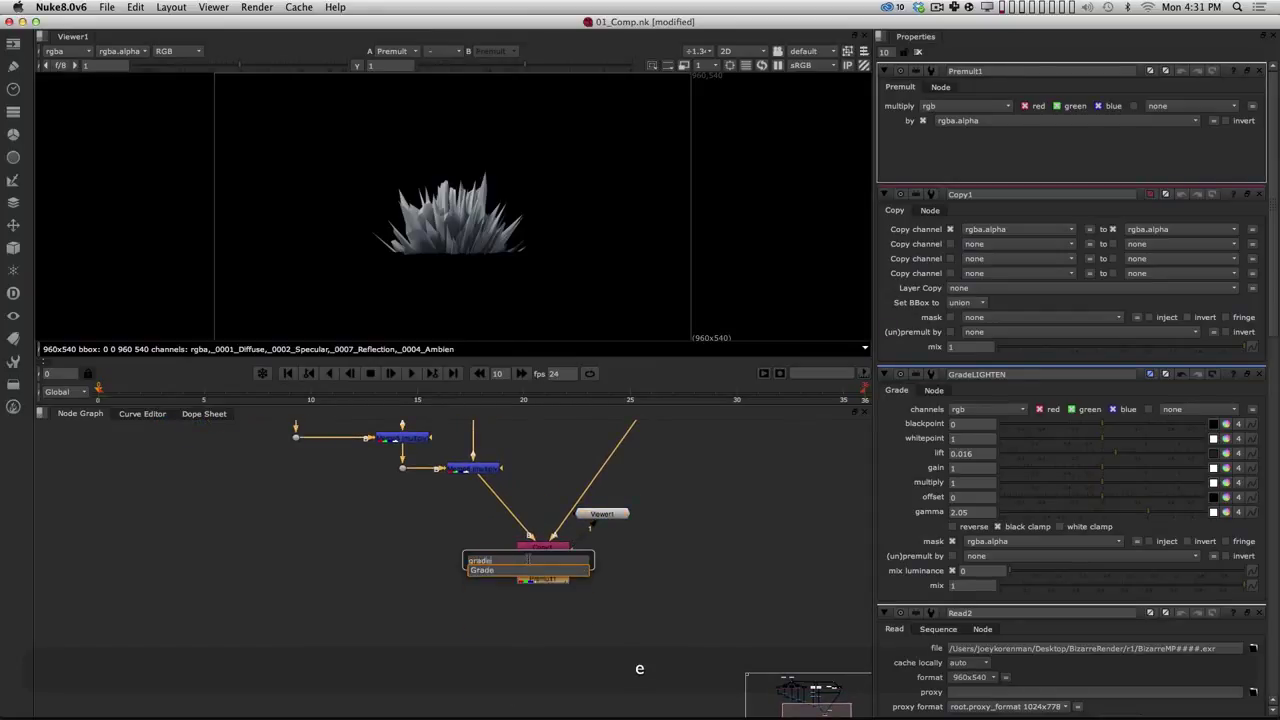
{"action": "key", "text": "Return"}
{"action": "left_click_drag", "start_coordinate": [545, 597], "coordinate": [542, 608]}
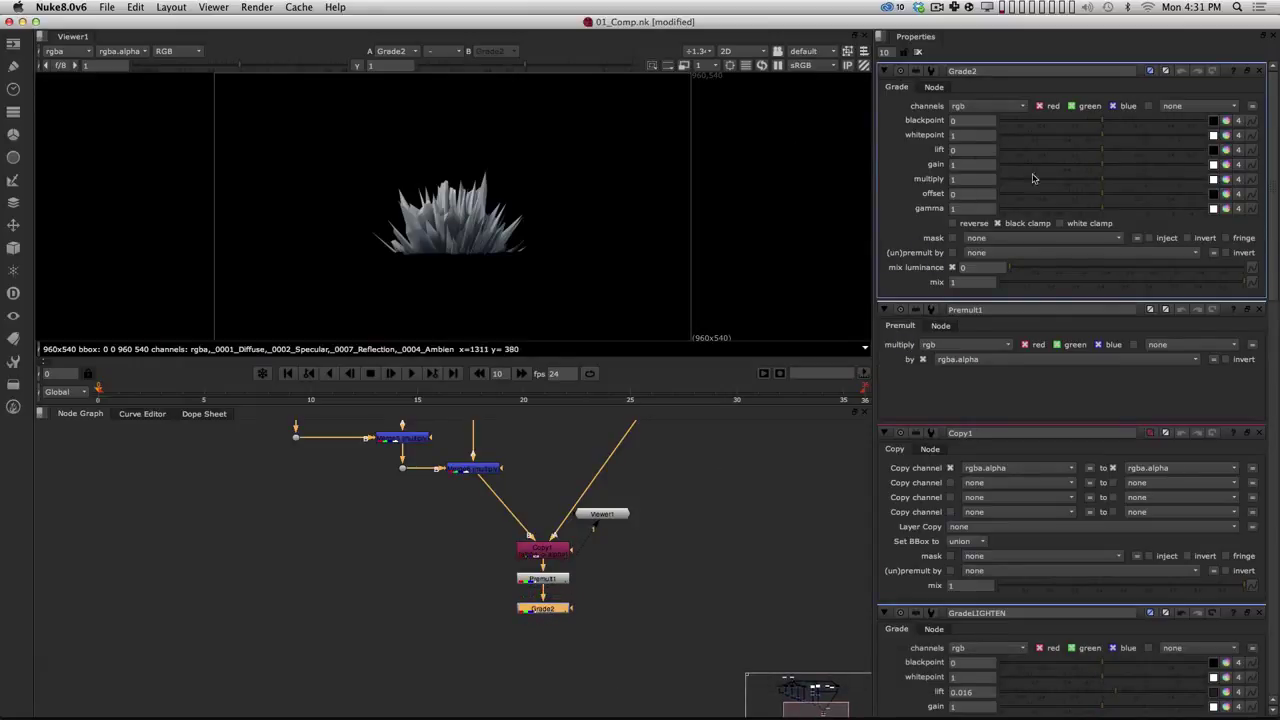
{"action": "left_click_drag", "start_coordinate": [1102, 123], "coordinate": [1074, 164]}
{"action": "left_click_drag", "start_coordinate": [1097, 206], "coordinate": [1068, 216]}
Step: Add a Blur node below the new Grade node and set its size to 14.2
{"action": "key", "text": "Tab"}
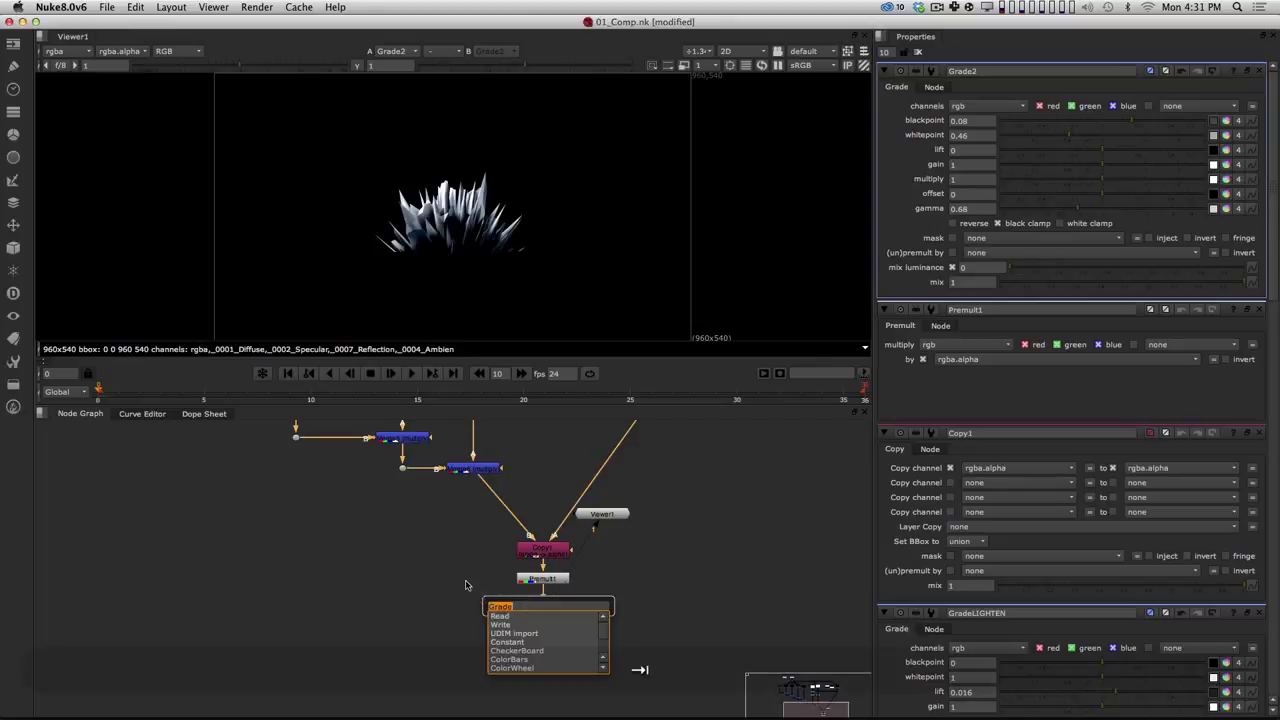
{"action": "type", "text": "blur"}
{"action": "key", "text": "Return"}
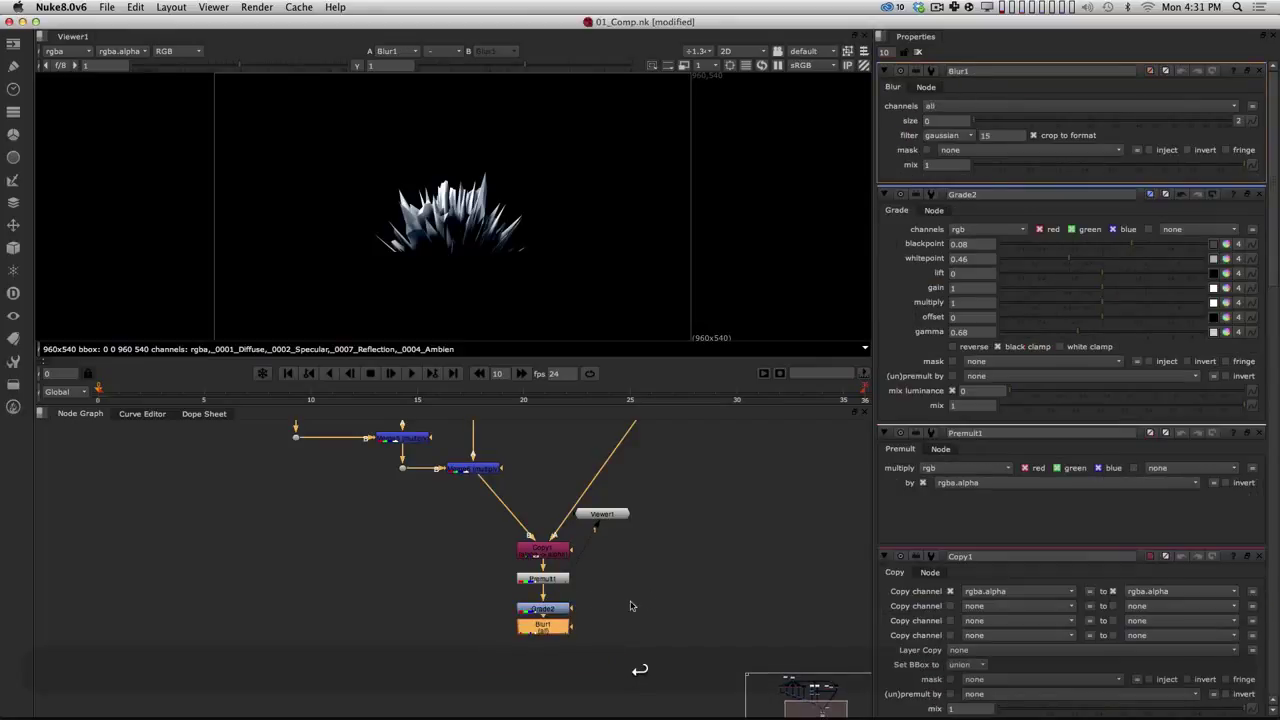
{"action": "left_click_drag", "start_coordinate": [980, 121], "coordinate": [1048, 122]}
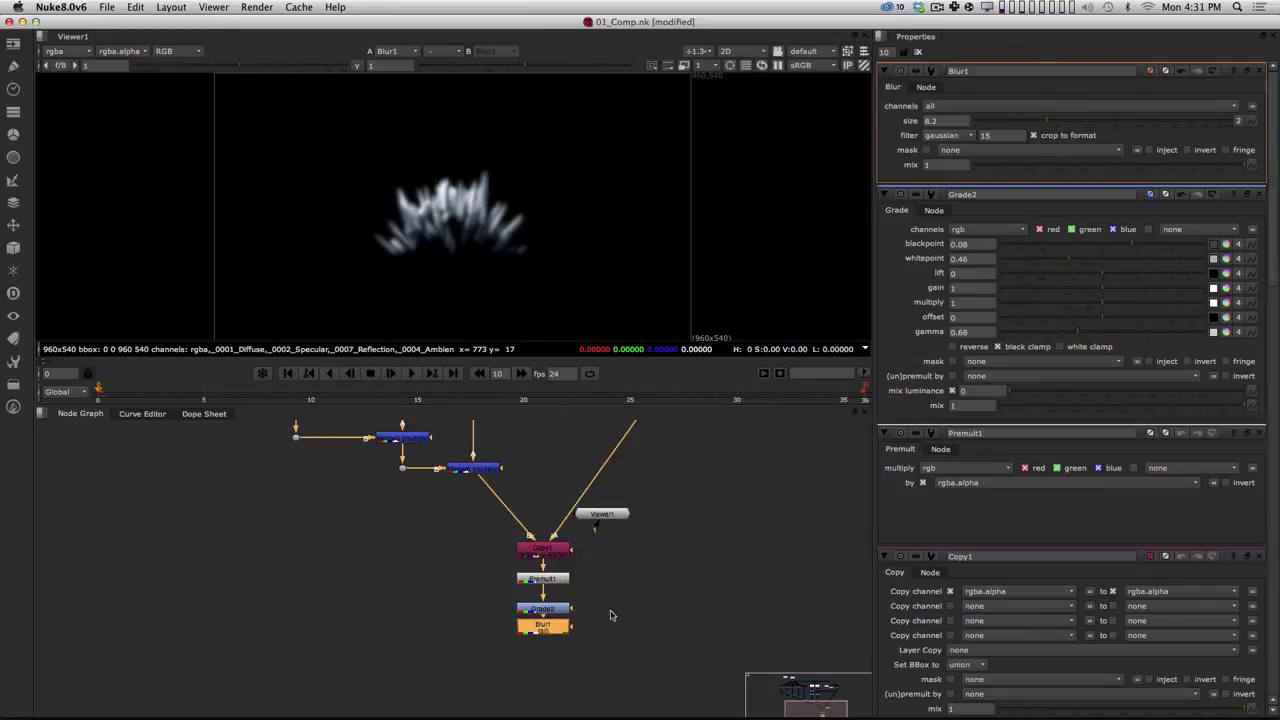
{"action": "left_click_drag", "start_coordinate": [563, 603], "coordinate": [565, 595]}
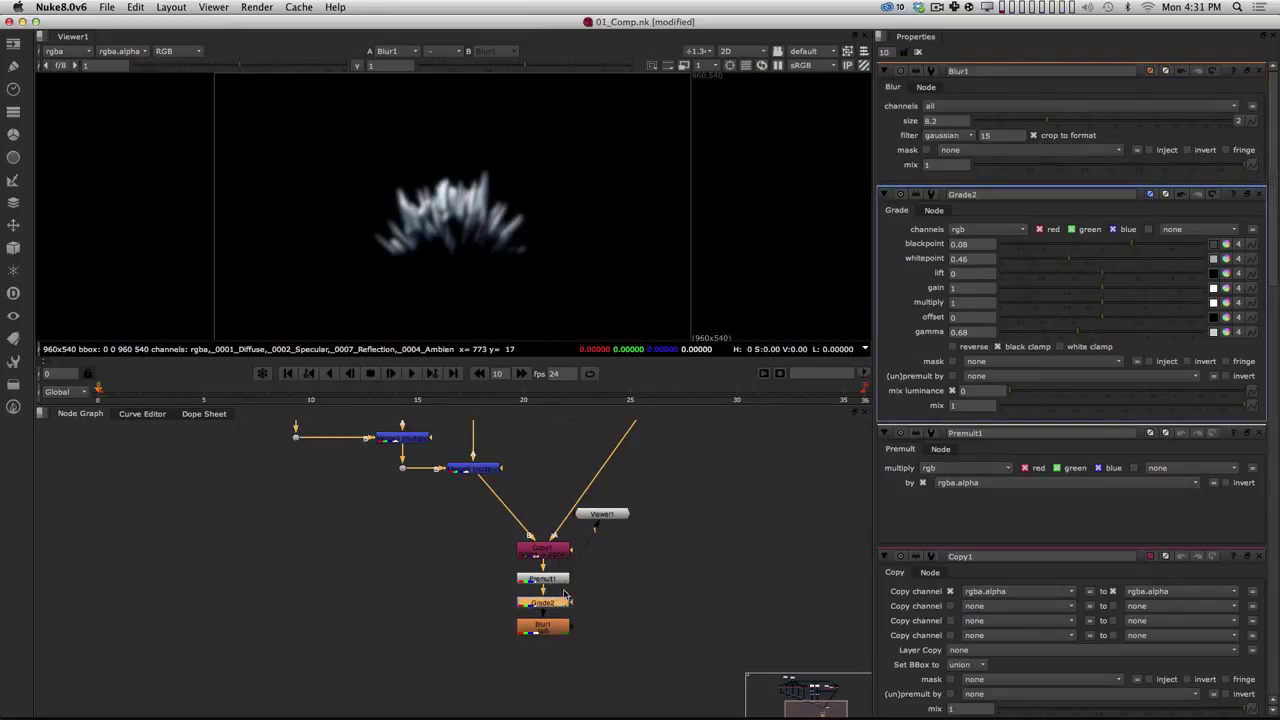
{"action": "left_click_drag", "start_coordinate": [1049, 126], "coordinate": [1083, 136]}
Step: Compare the blurred spikes from the Blur node with the final multiply merge in the viewer
{"action": "left_click_drag", "start_coordinate": [632, 657], "coordinate": [658, 643], "text": "alt"}
{"action": "left_click_drag", "start_coordinate": [494, 529], "coordinate": [504, 558], "text": "alt"}
{"action": "left_click", "coordinate": [515, 486]}
{"action": "key", "text": "1"}
{"action": "left_click", "coordinate": [593, 645]}
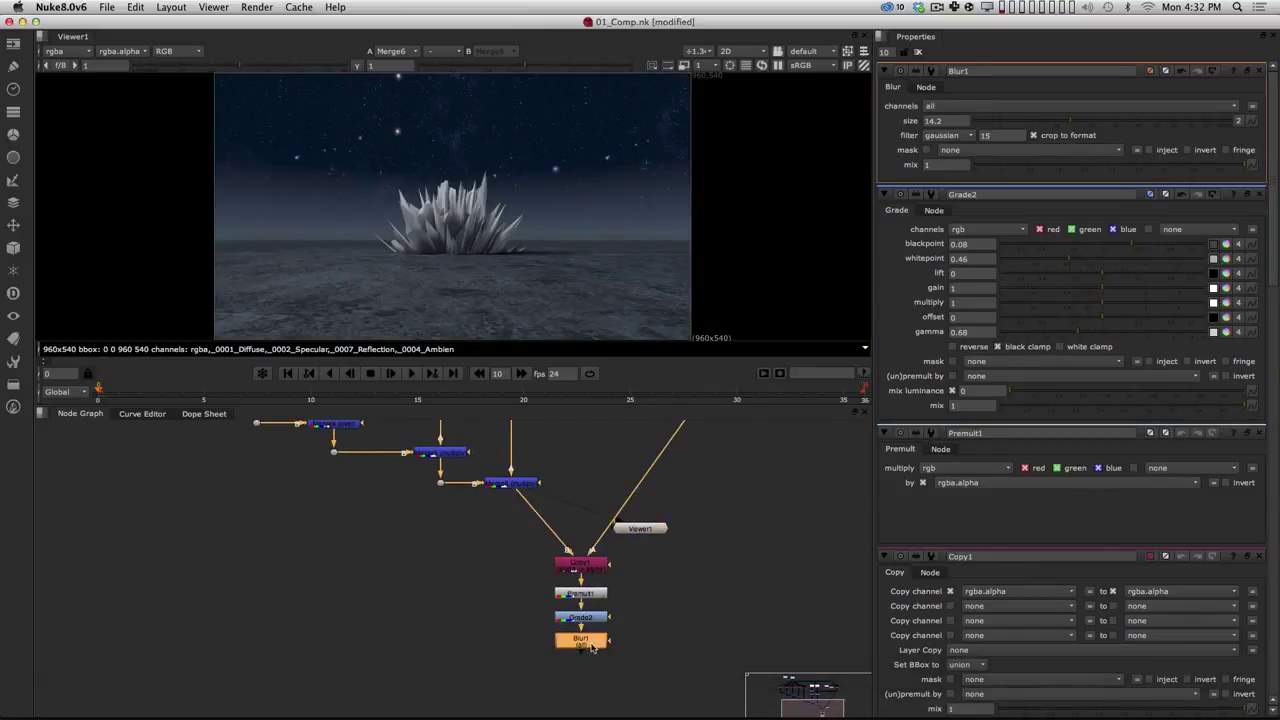
{"action": "key", "text": "1"}
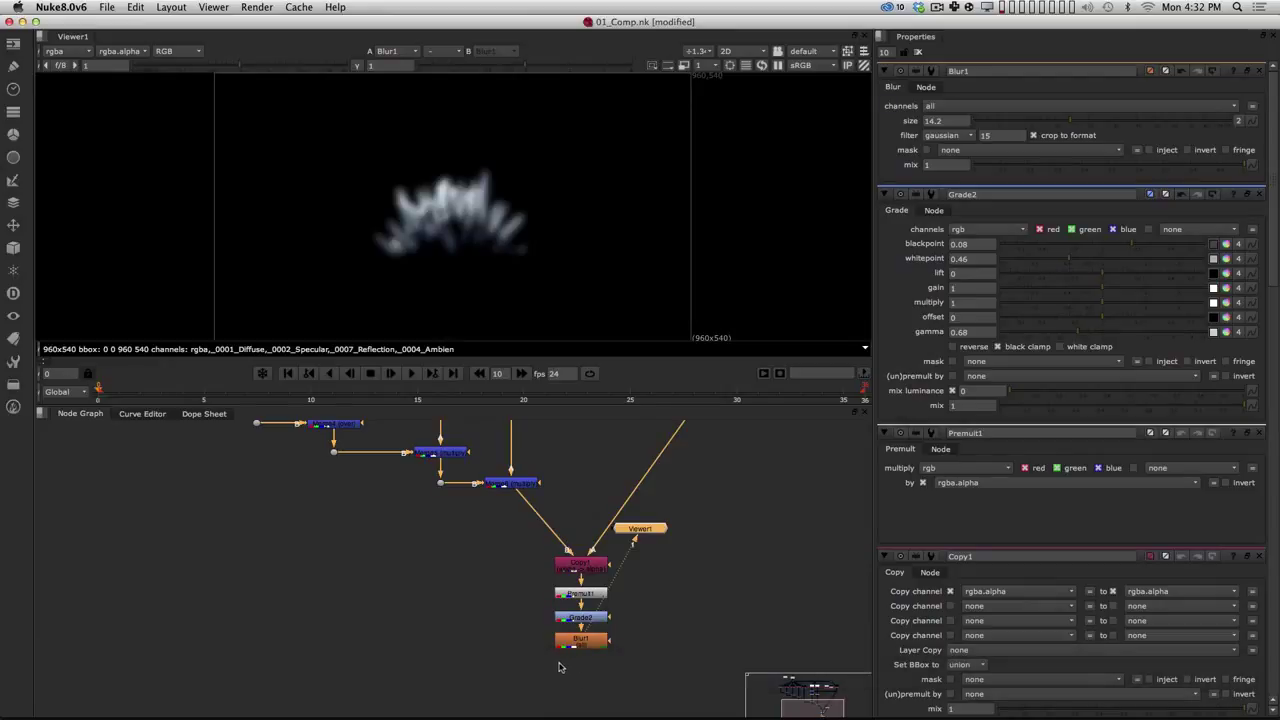
{"action": "left_click_drag", "start_coordinate": [583, 655], "coordinate": [595, 630], "text": "alt"}
{"action": "left_click", "coordinate": [524, 459]}
{"action": "key", "text": "1"}
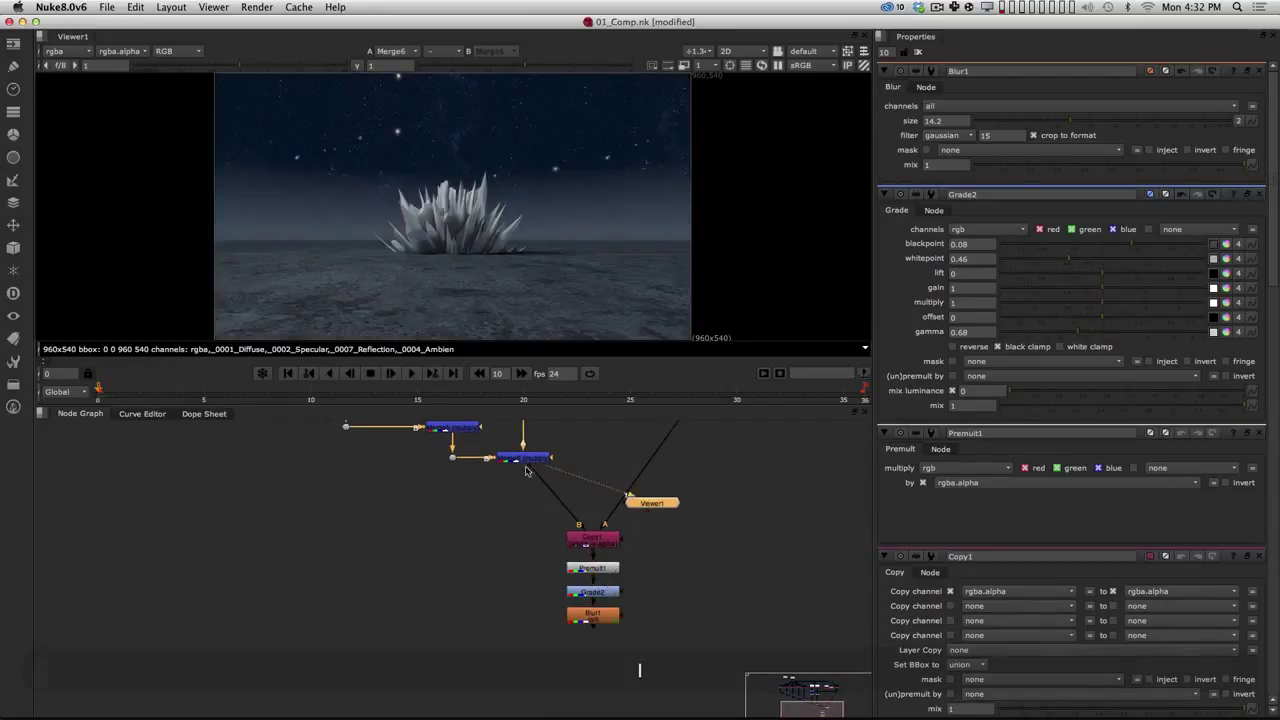
Step: Add a Merge node with its B input on the final multiply merge and A input on the Blur node, and view it
{"action": "left_click_drag", "start_coordinate": [505, 608], "coordinate": [491, 594], "text": "alt"}
{"action": "key", "text": "Tab"}
{"action": "type", "text": "merge"}
{"action": "key", "text": "Return"}
{"action": "left_click_drag", "start_coordinate": [505, 619], "coordinate": [513, 442]}
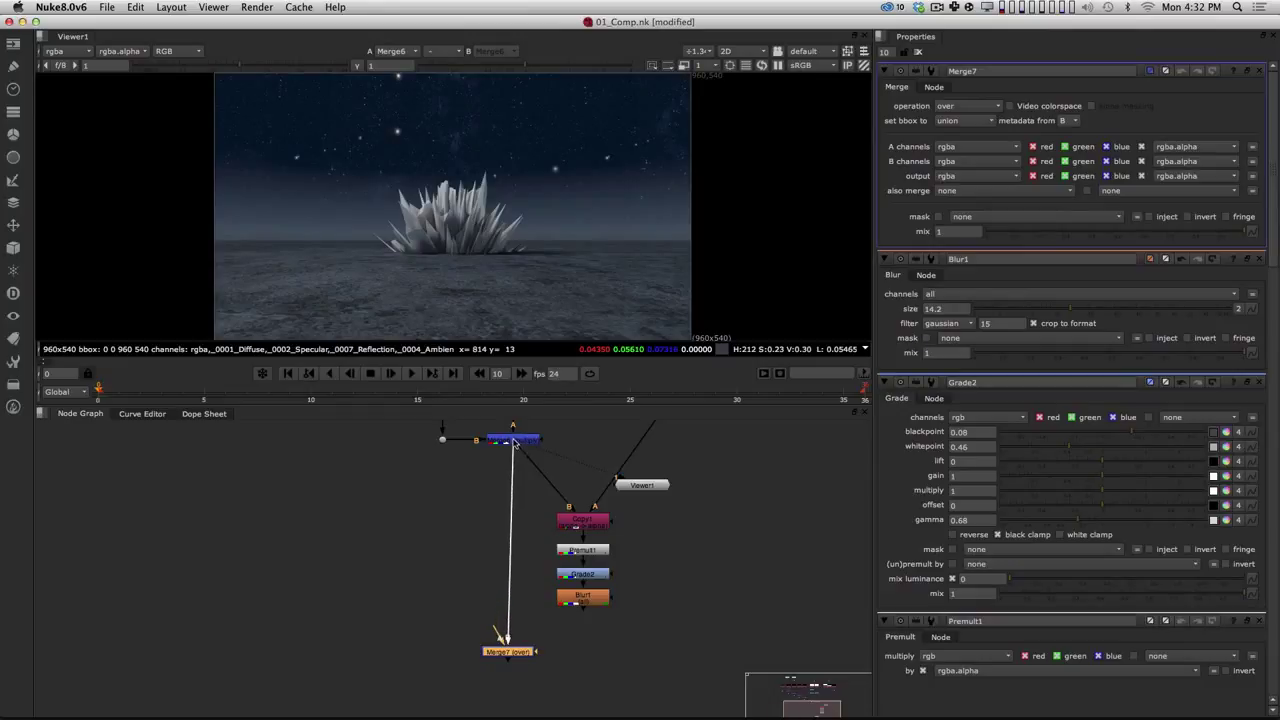
{"action": "left_click_drag", "start_coordinate": [522, 654], "coordinate": [587, 603]}
{"action": "key", "text": "super"}
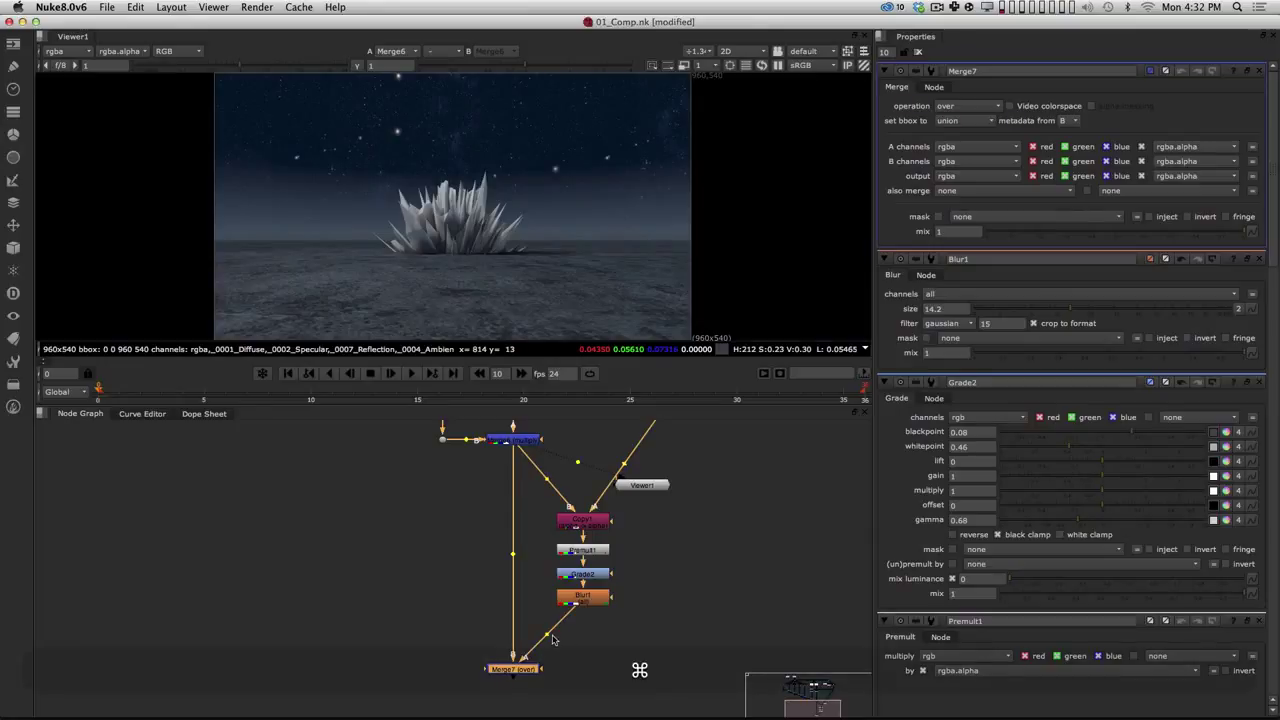
{"action": "key", "text": "alt"}
{"action": "key", "text": "1"}
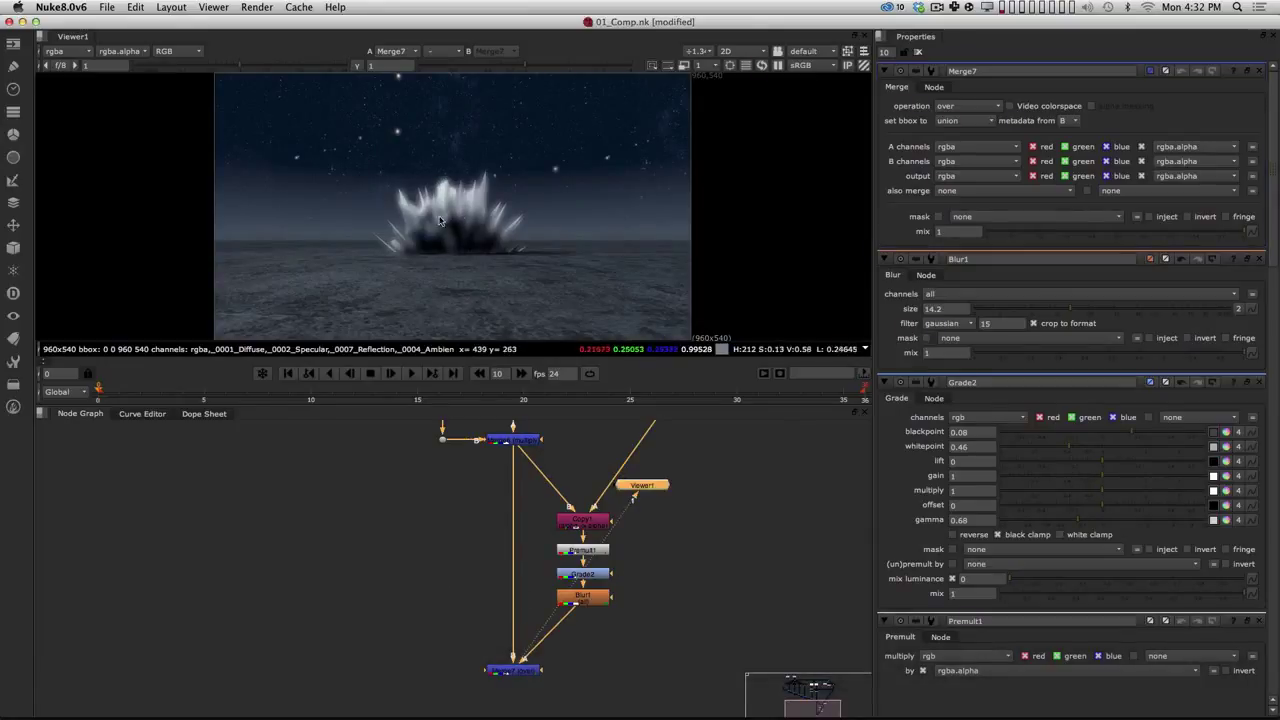
Step: Set the operation of the new Merge node to plus
{"action": "left_click", "coordinate": [510, 671]}
{"action": "left_click_drag", "start_coordinate": [519, 676], "coordinate": [519, 678]}
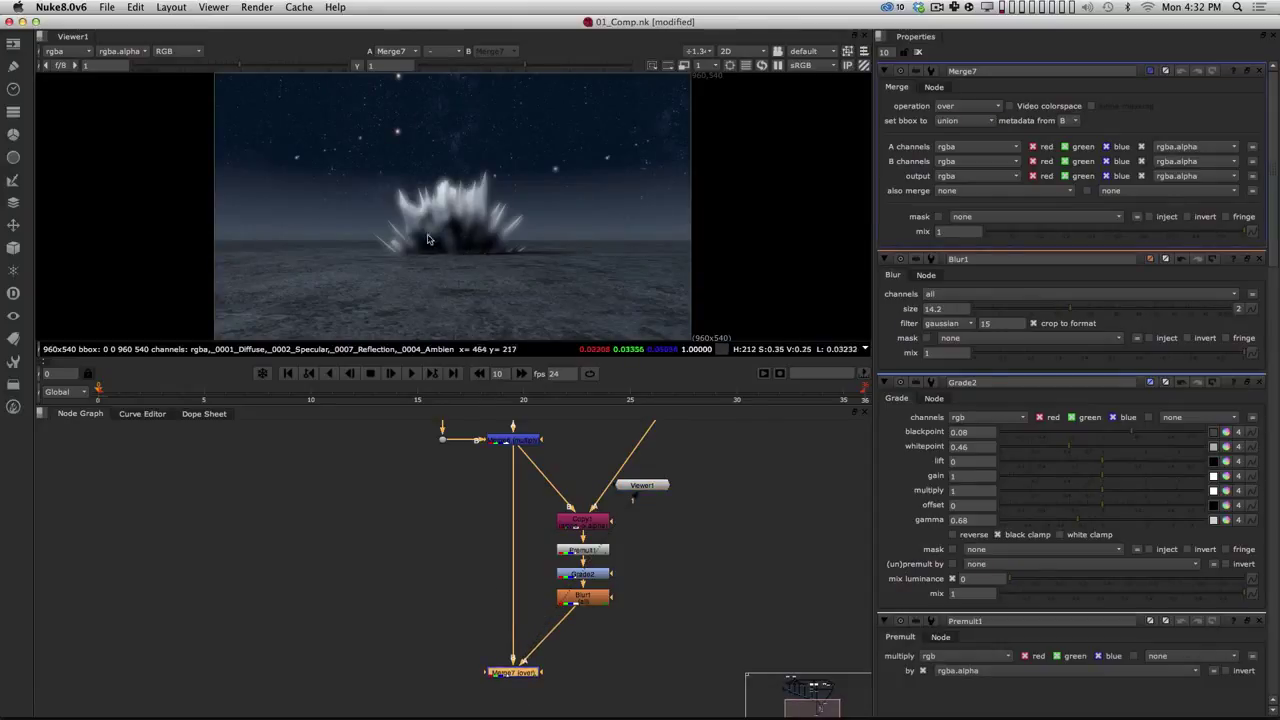
{"action": "left_click", "coordinate": [965, 105]}
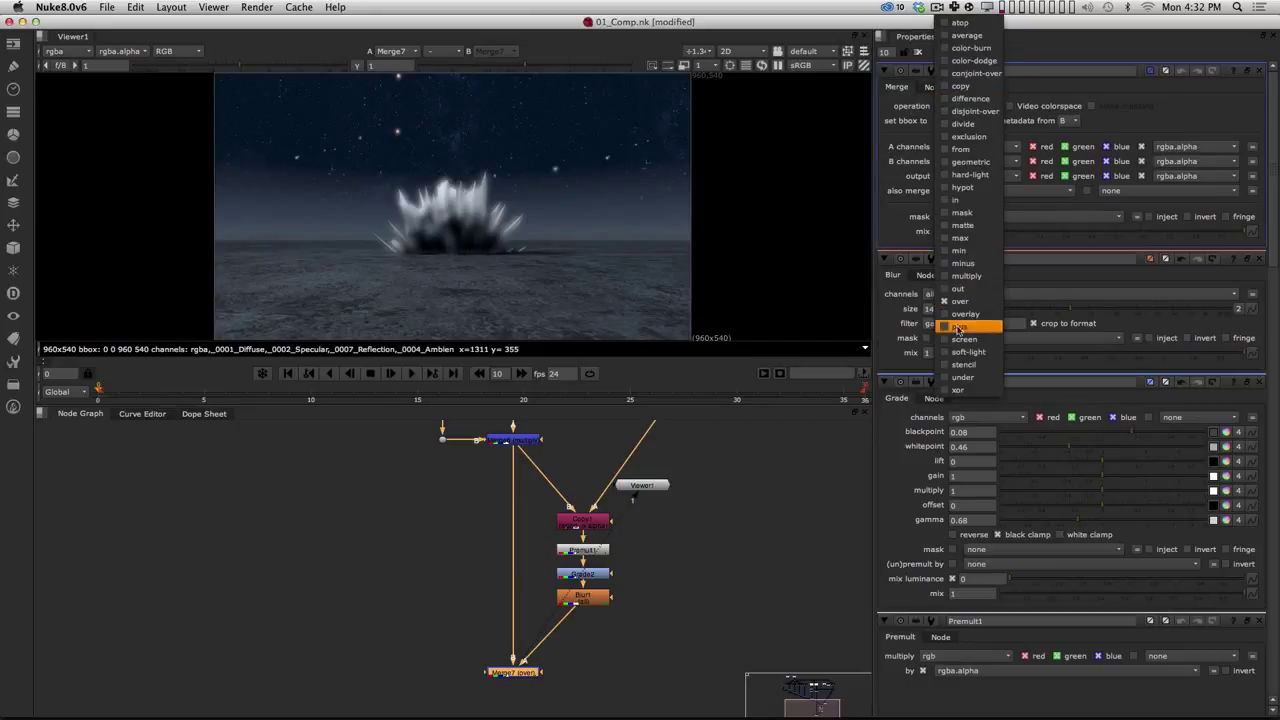
{"action": "left_click", "coordinate": [962, 327]}
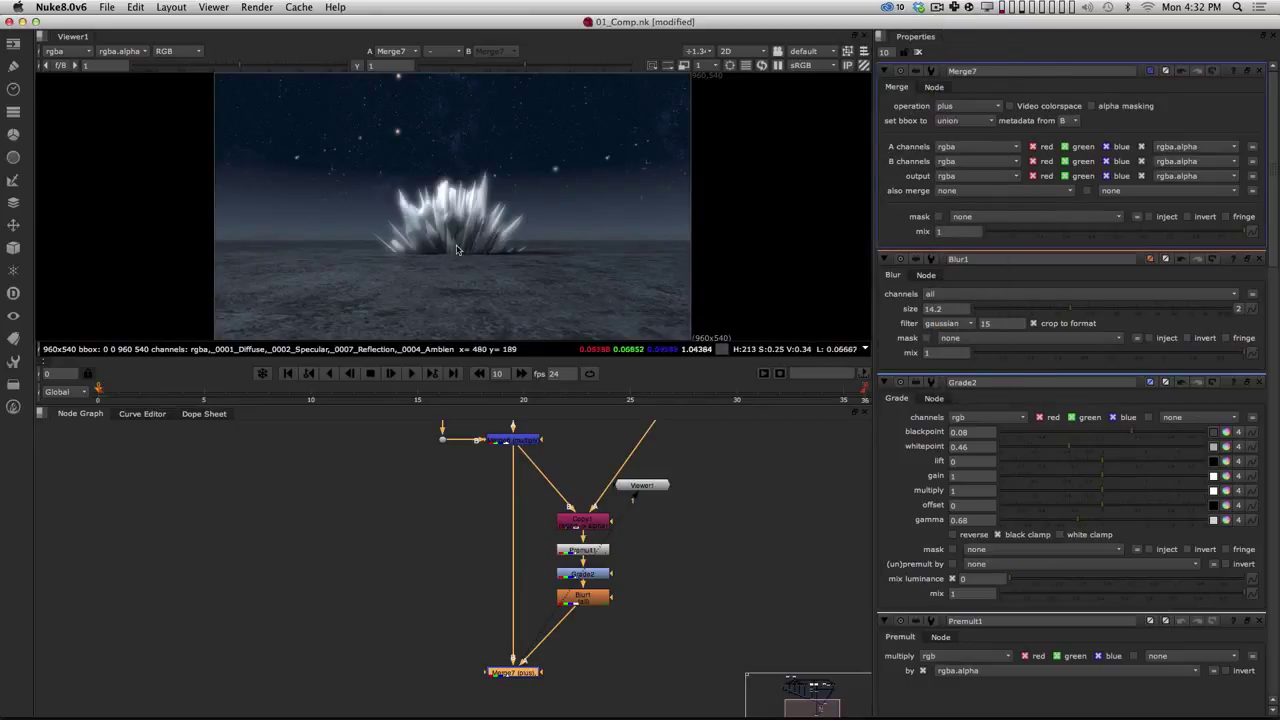
Step: Move the Viewer node away from the glow branch to the empty area on the other side of the merge chain
{"action": "left_click_drag", "start_coordinate": [523, 555], "coordinate": [508, 543], "text": "alt"}
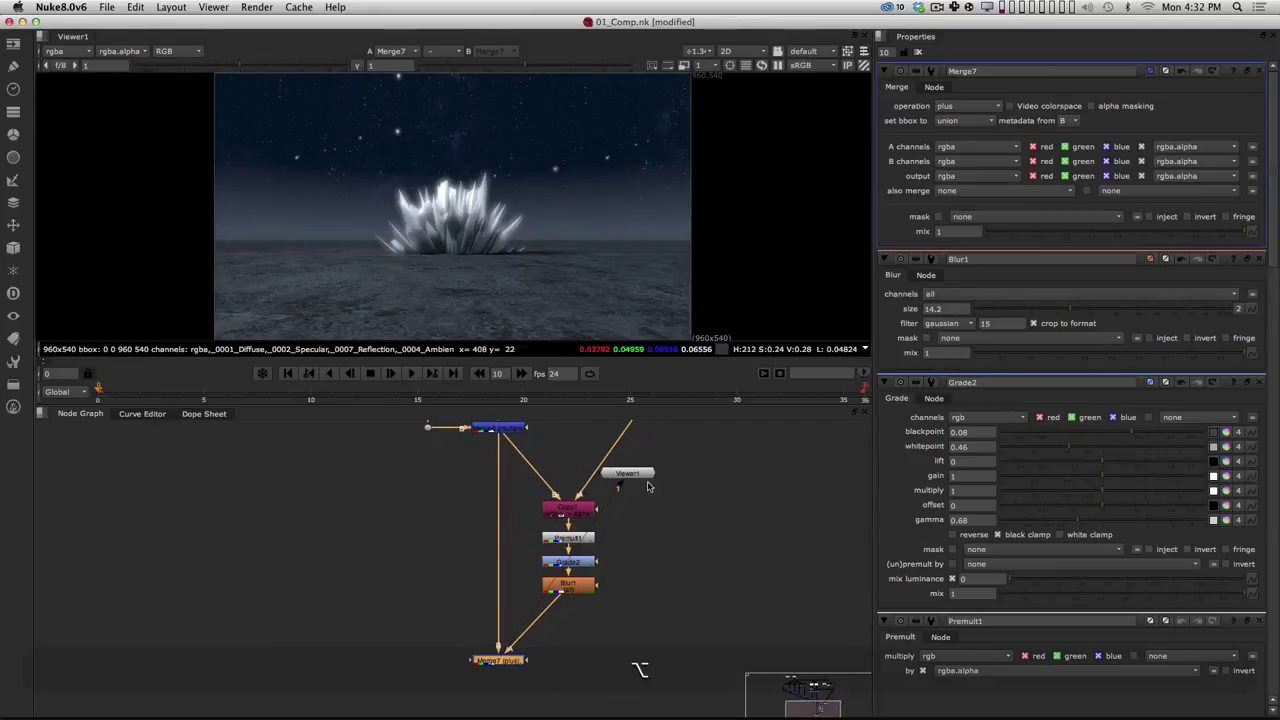
{"action": "left_click_drag", "start_coordinate": [622, 475], "coordinate": [292, 628]}
{"action": "left_click_drag", "start_coordinate": [509, 537], "coordinate": [512, 571], "text": "alt"}
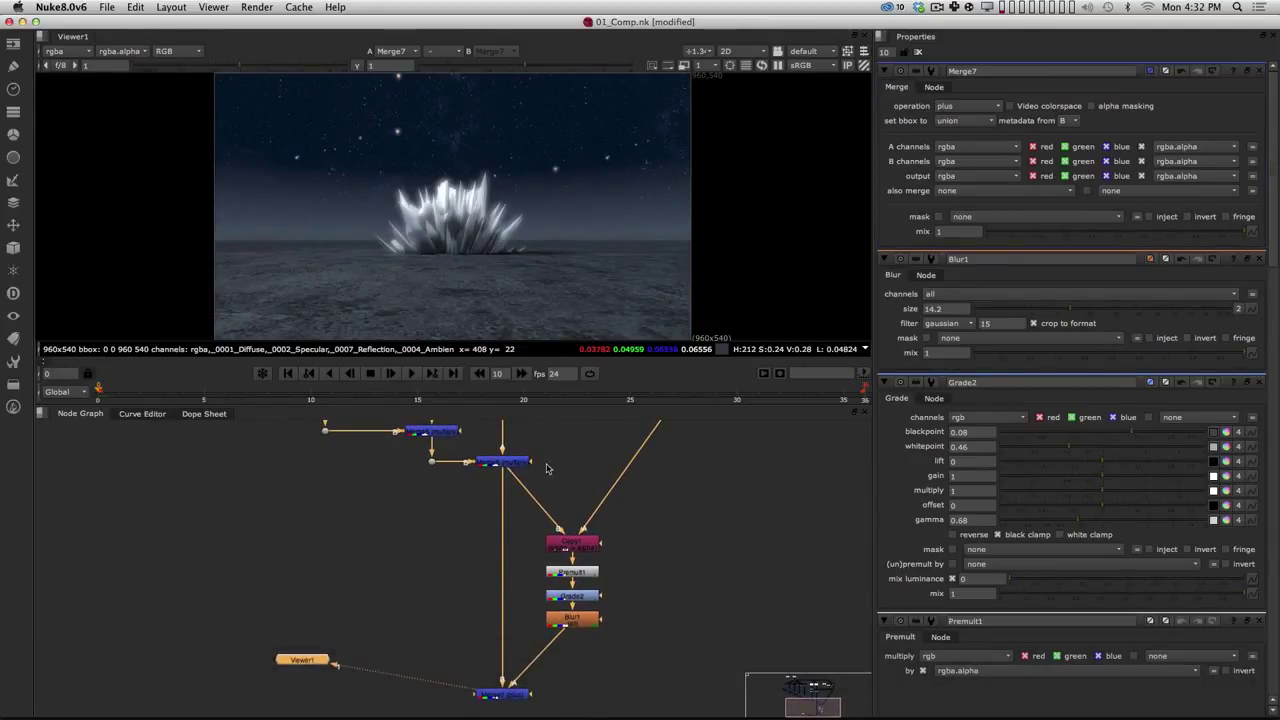
Step: Compare the comp before and after the glow by viewing the final multiply merge and the plus merge
{"action": "left_click", "coordinate": [505, 463]}
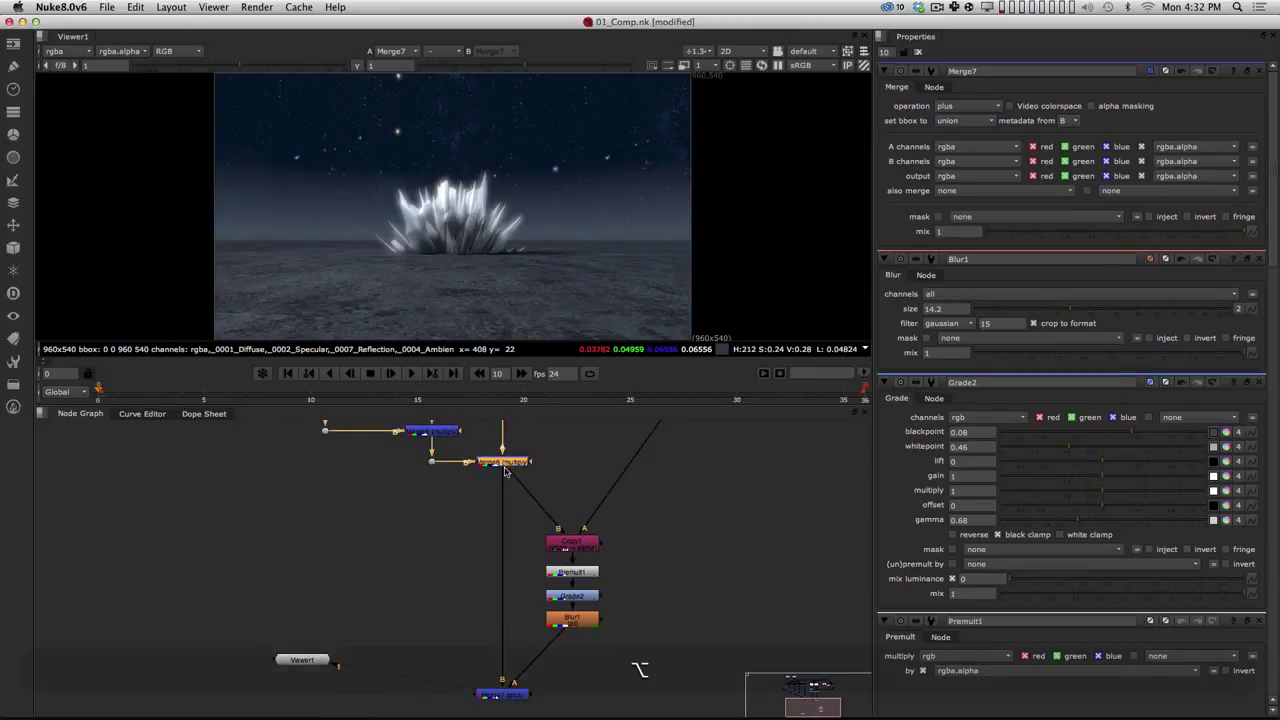
{"action": "left_click_drag", "start_coordinate": [505, 469], "coordinate": [533, 554], "text": "alt"}
{"action": "middle_click_drag", "start_coordinate": [533, 554], "coordinate": [483, 580], "text": "alt"}
{"action": "left_click_drag", "start_coordinate": [483, 580], "coordinate": [484, 672], "text": "alt"}
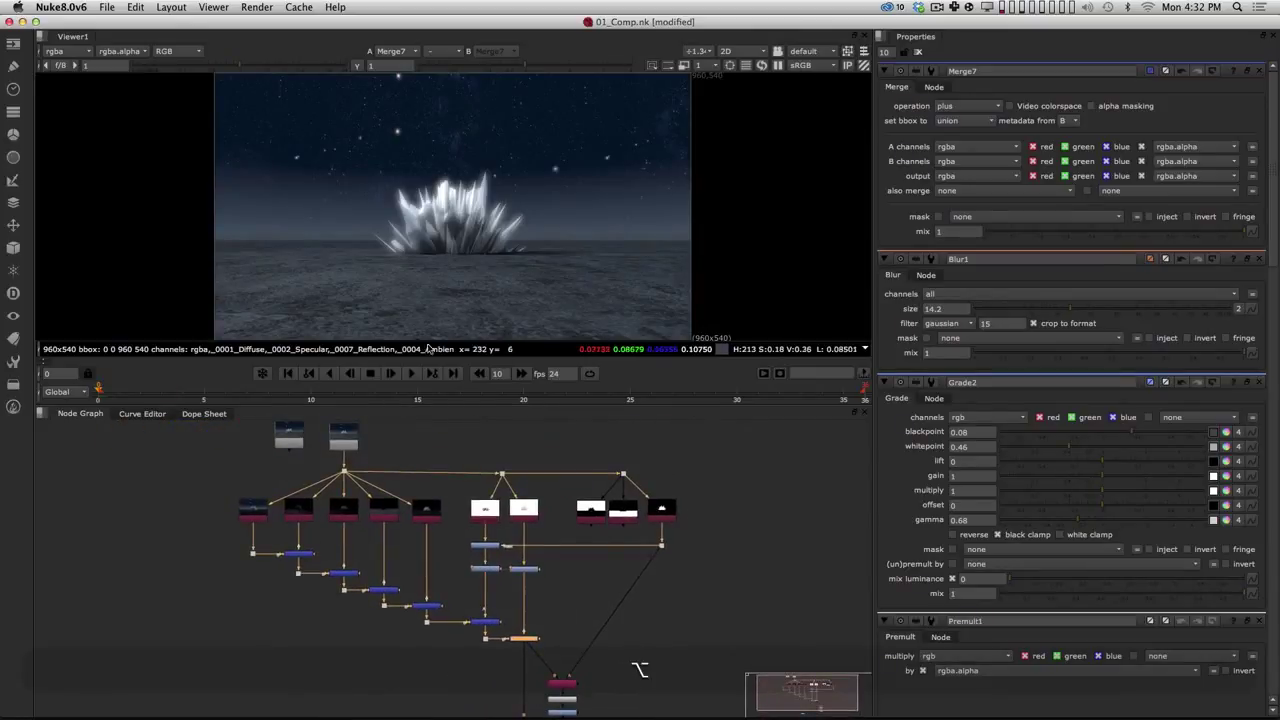
{"action": "key", "text": "1"}
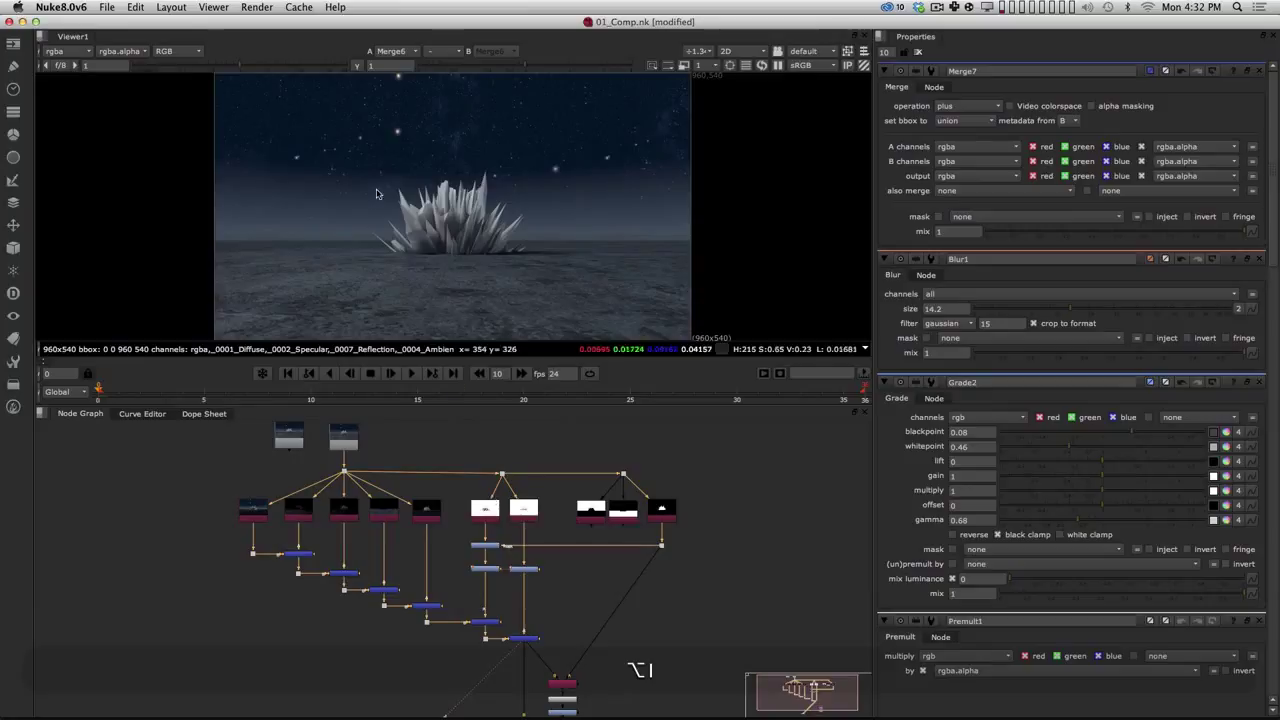
{"action": "middle_click_drag", "start_coordinate": [530, 627], "coordinate": [546, 615], "text": "alt"}
{"action": "left_click_drag", "start_coordinate": [557, 607], "coordinate": [529, 456], "text": "alt"}
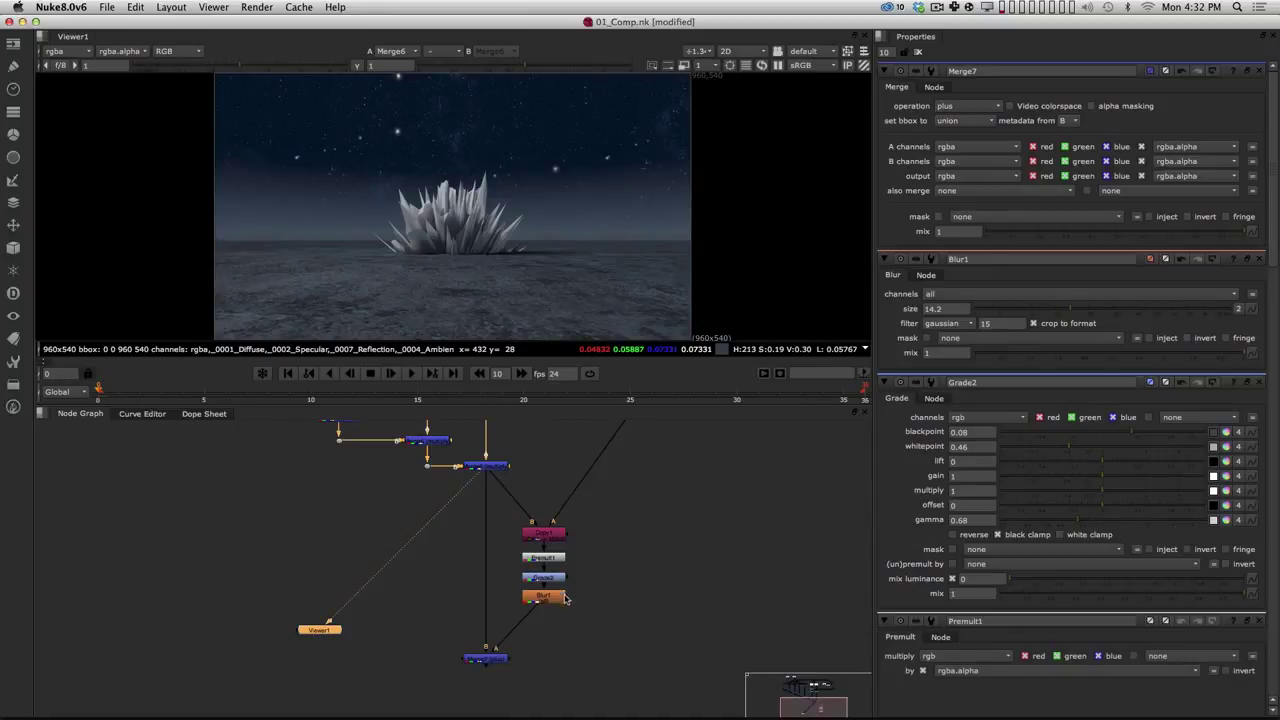
{"action": "left_click", "coordinate": [495, 660]}
{"action": "key", "text": "1"}
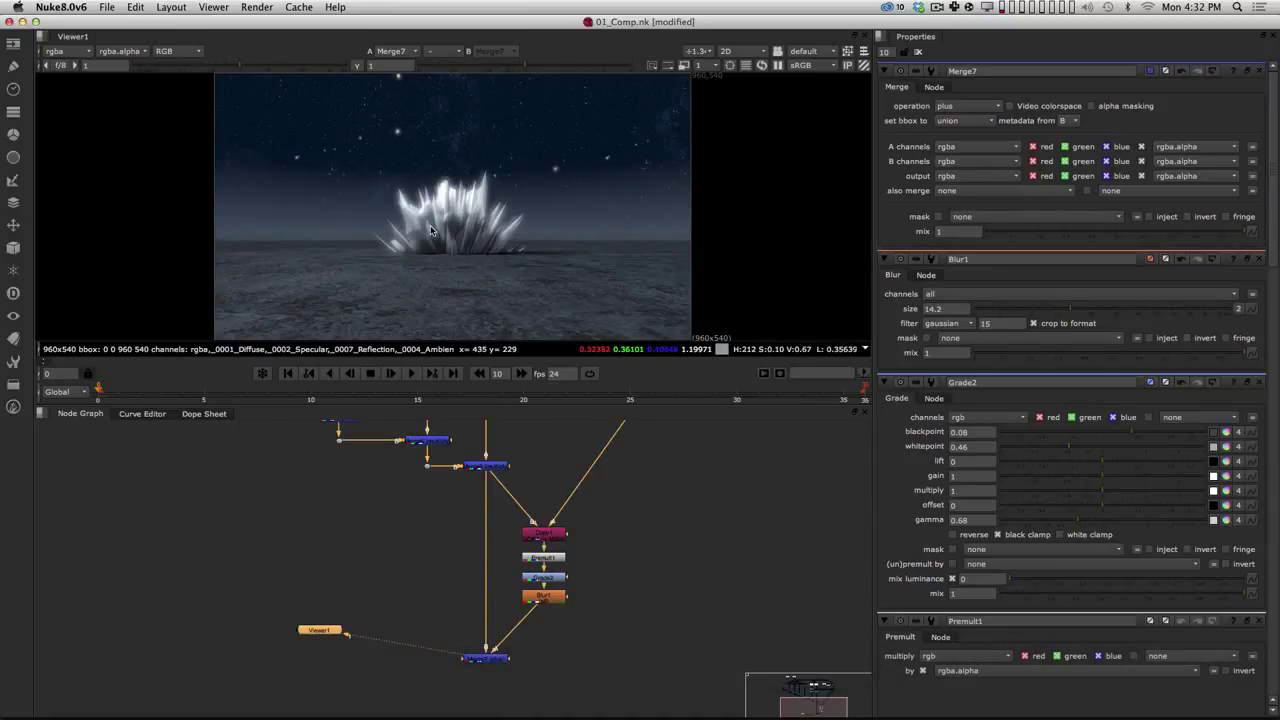
{"action": "middle_click_drag", "start_coordinate": [536, 558], "coordinate": [507, 467], "text": "alt"}
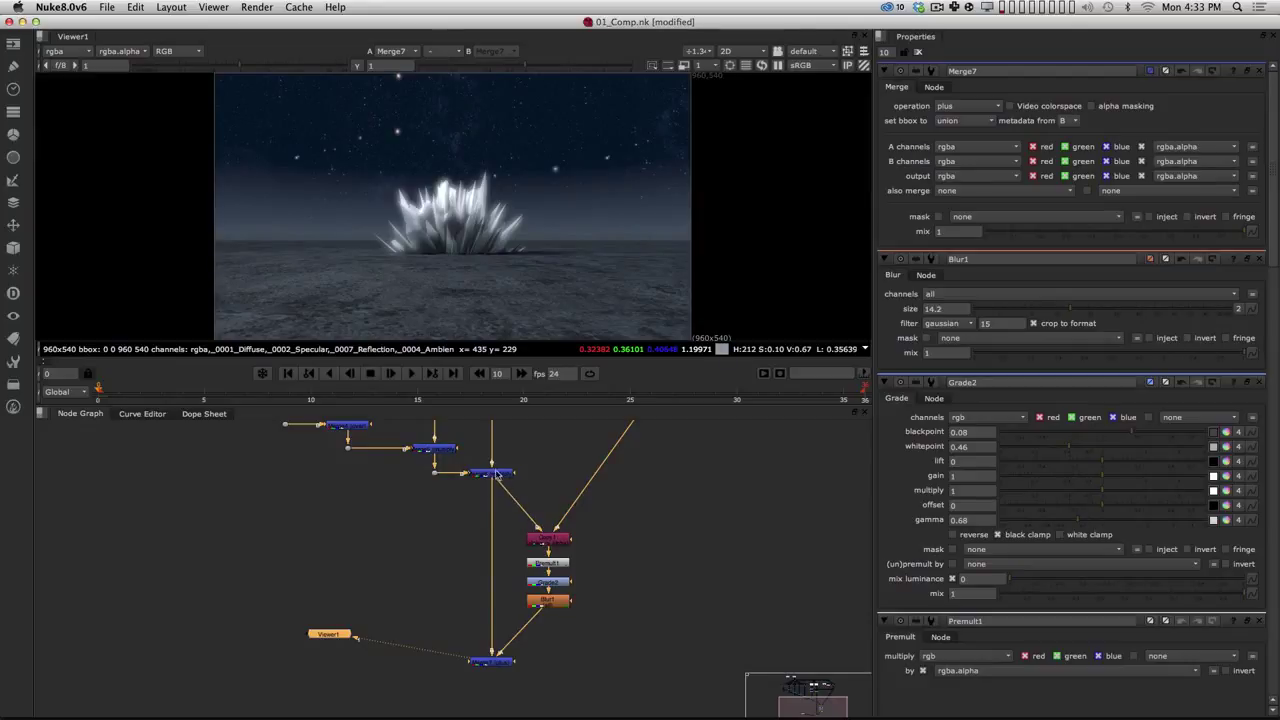
Step: Review the glow build-up by viewing the final multiply merge, Copy, Premult, Grade, Blur and plus merge nodes in turn
{"action": "left_click", "coordinate": [497, 474]}
{"action": "key", "text": "1"}
{"action": "left_click", "coordinate": [491, 472]}
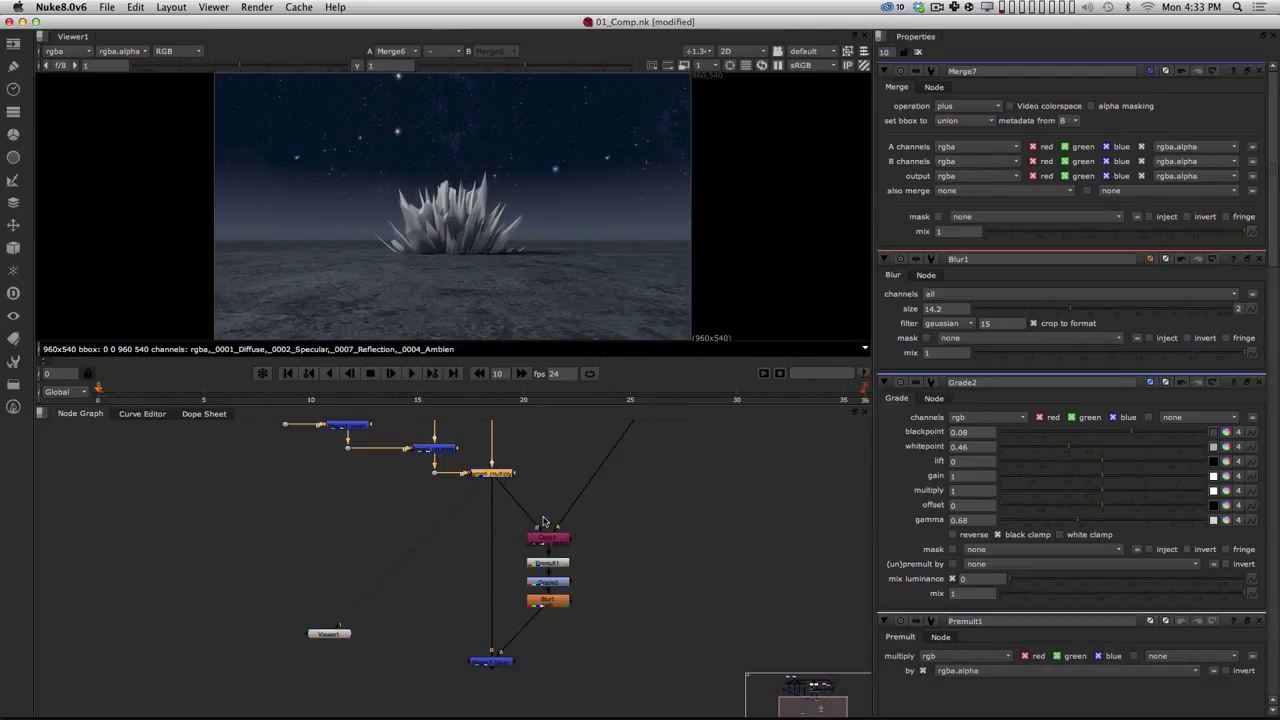
{"action": "left_click", "coordinate": [492, 665]}
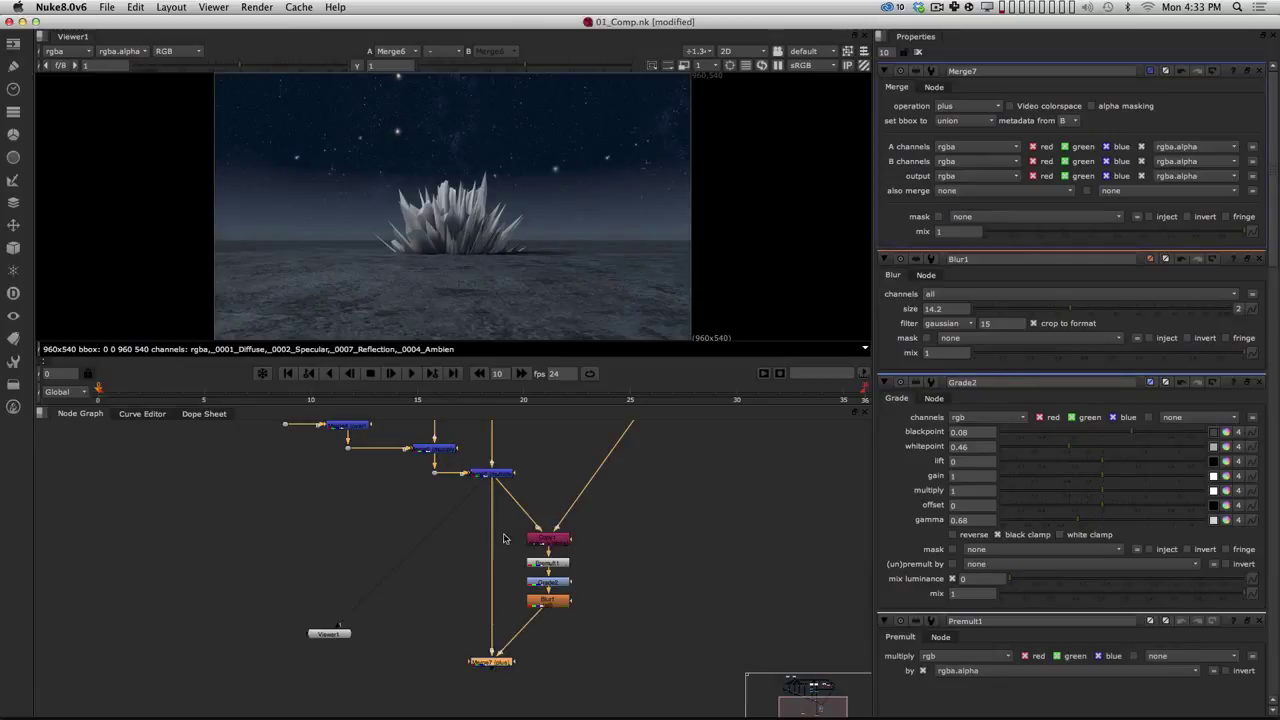
{"action": "left_click", "coordinate": [553, 545]}
{"action": "key", "text": "1"}
{"action": "left_click", "coordinate": [554, 564]}
{"action": "key", "text": "1"}
{"action": "left_click", "coordinate": [554, 583]}
{"action": "key", "text": "1"}
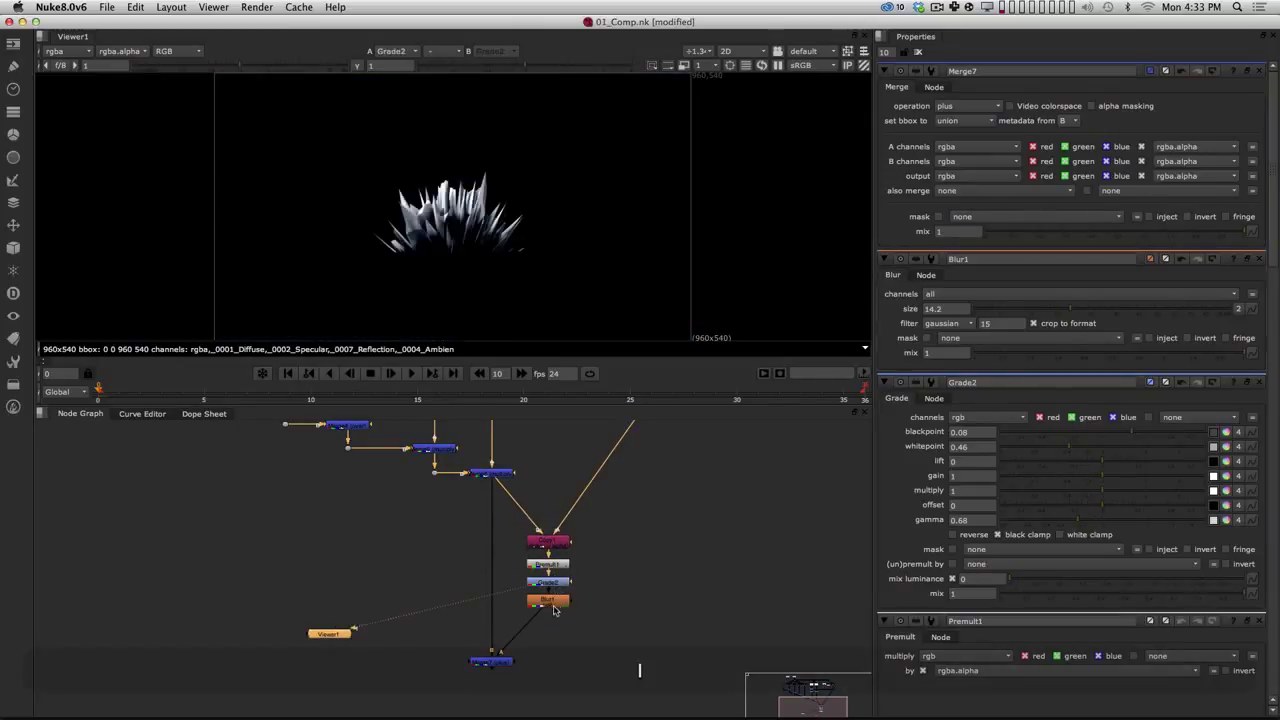
{"action": "left_click", "coordinate": [554, 603]}
{"action": "key", "text": "1"}
{"action": "left_click", "coordinate": [495, 662]}
{"action": "key", "text": "1"}
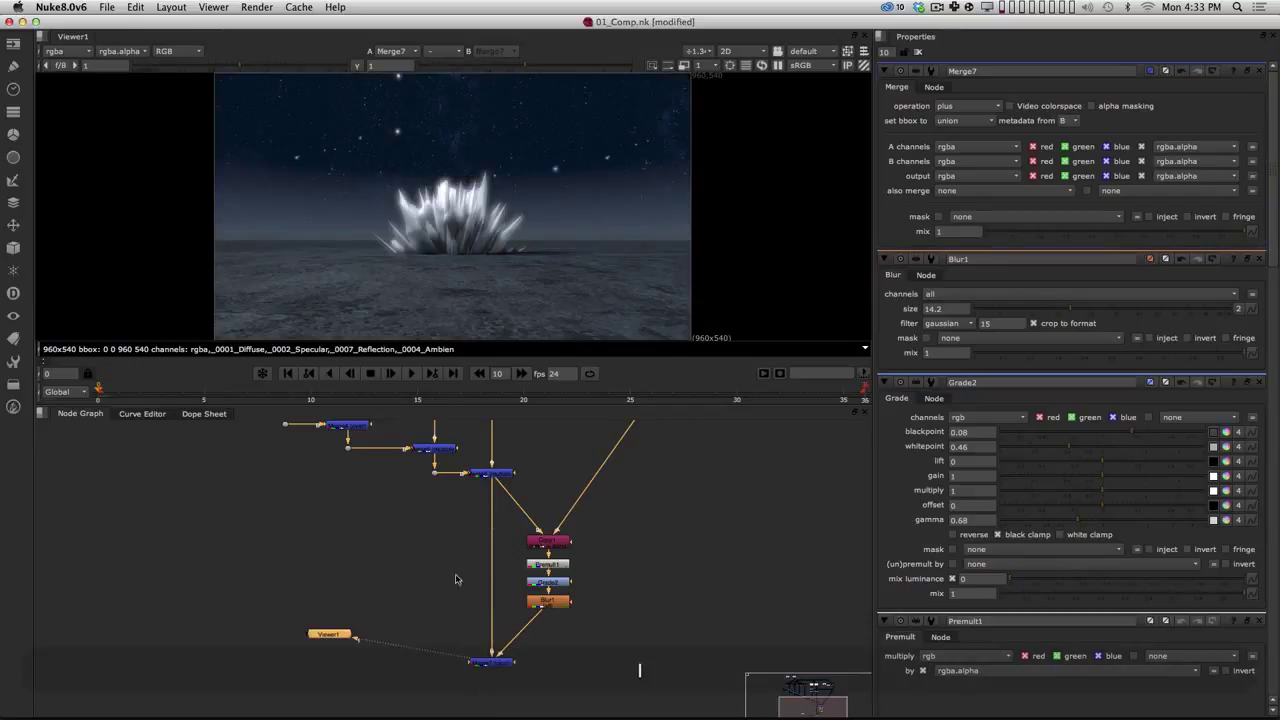
Step: Reduce the glow by setting the mix of the plus merge to 0.285
{"action": "left_click", "coordinate": [494, 663]}
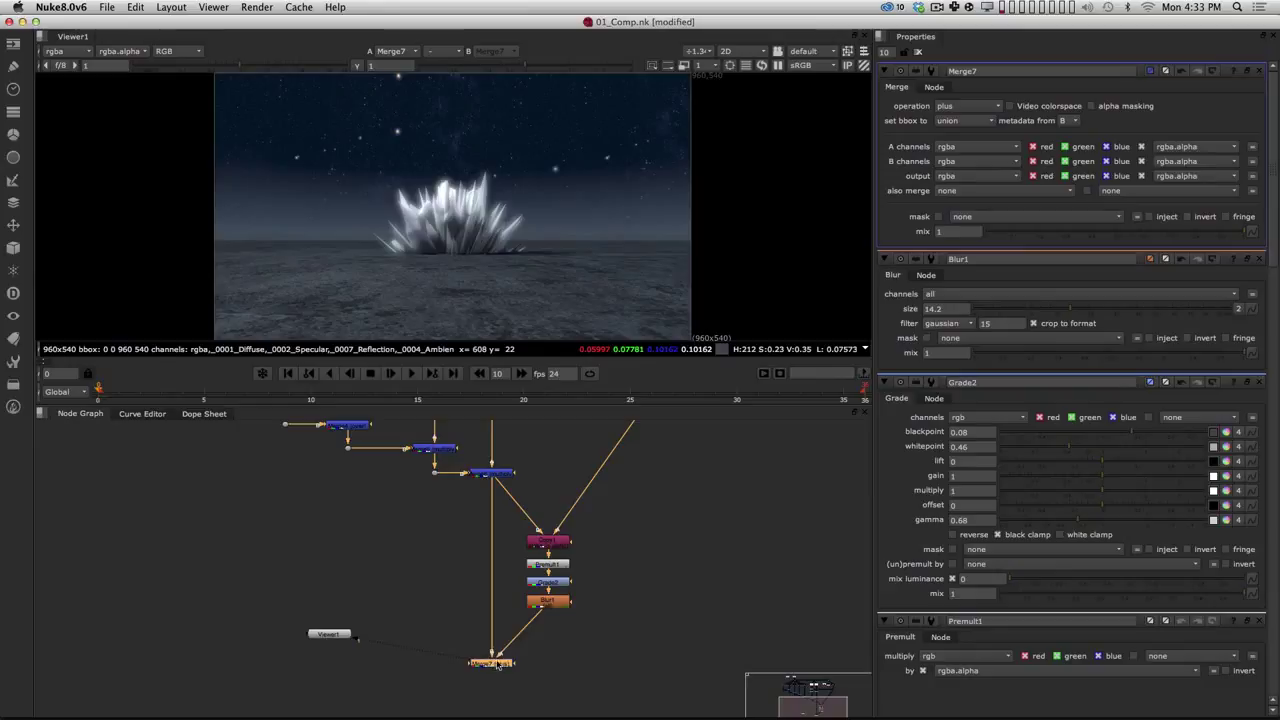
{"action": "left_click_drag", "start_coordinate": [1240, 232], "coordinate": [1062, 254]}
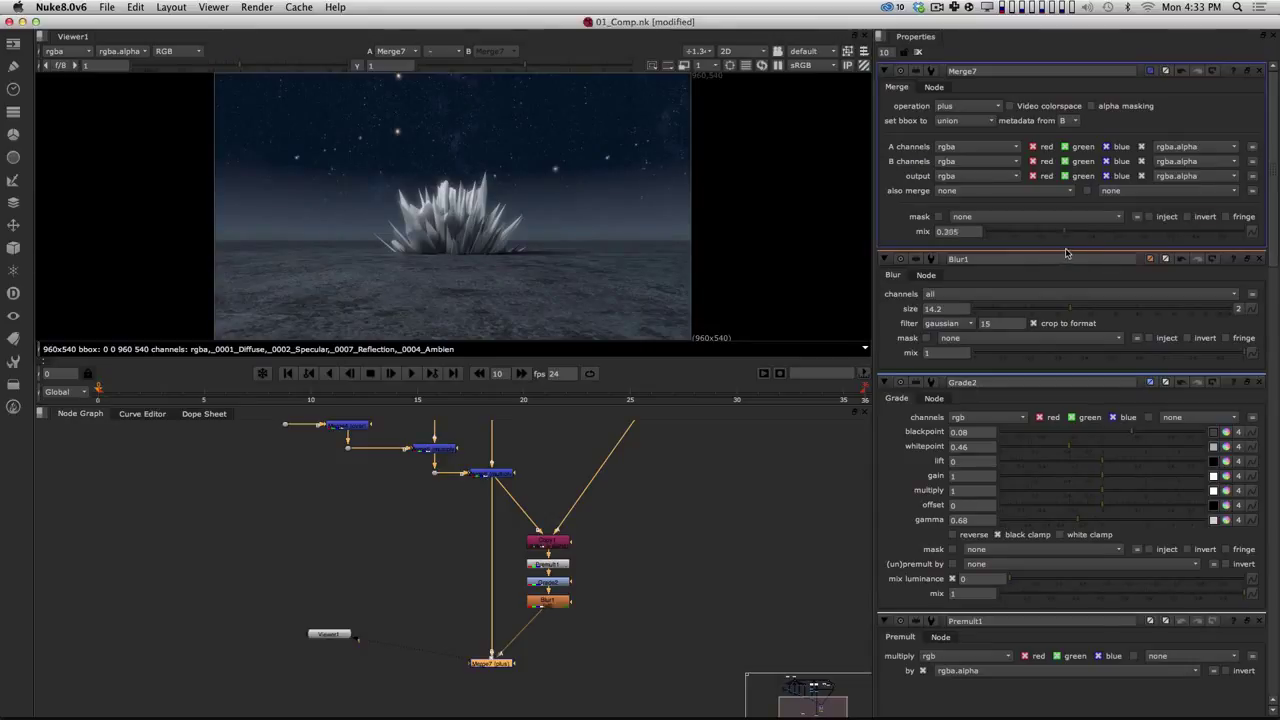
{"action": "left_click", "coordinate": [756, 532]}
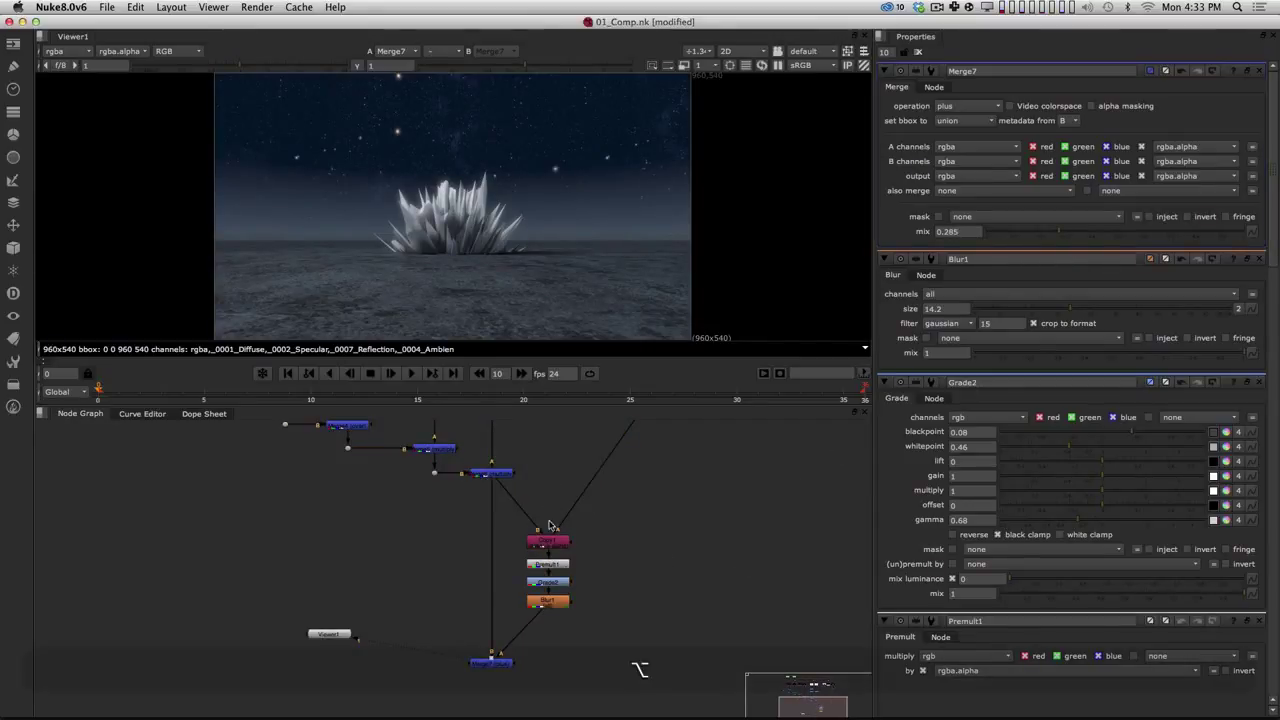
Step: Open the GradeLIGHTEN node's settings and raise its gamma to 2.5 while viewing the plus merge
{"action": "middle_click_drag", "start_coordinate": [616, 517], "coordinate": [596, 500], "text": "alt"}
{"action": "left_click_drag", "start_coordinate": [592, 512], "coordinate": [543, 512], "text": "alt"}
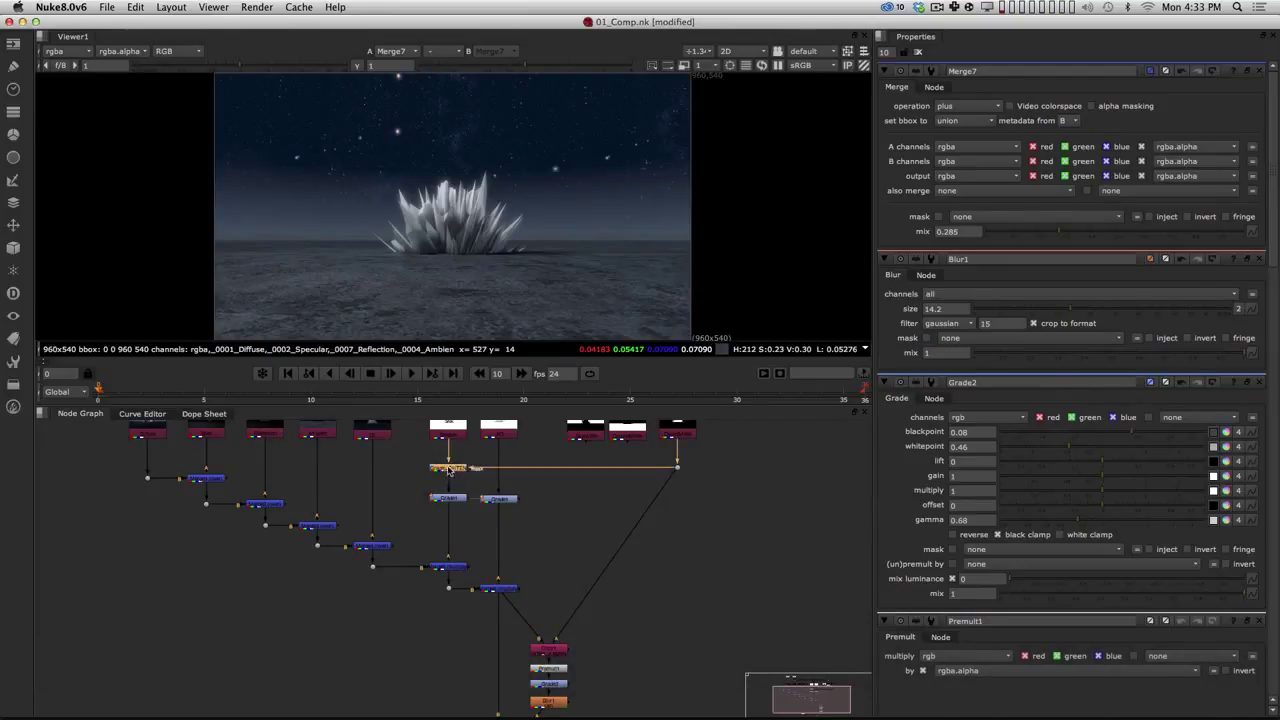
{"action": "double_click", "coordinate": [452, 469]}
{"action": "left_click_drag", "start_coordinate": [521, 479], "coordinate": [503, 505], "text": "alt"}
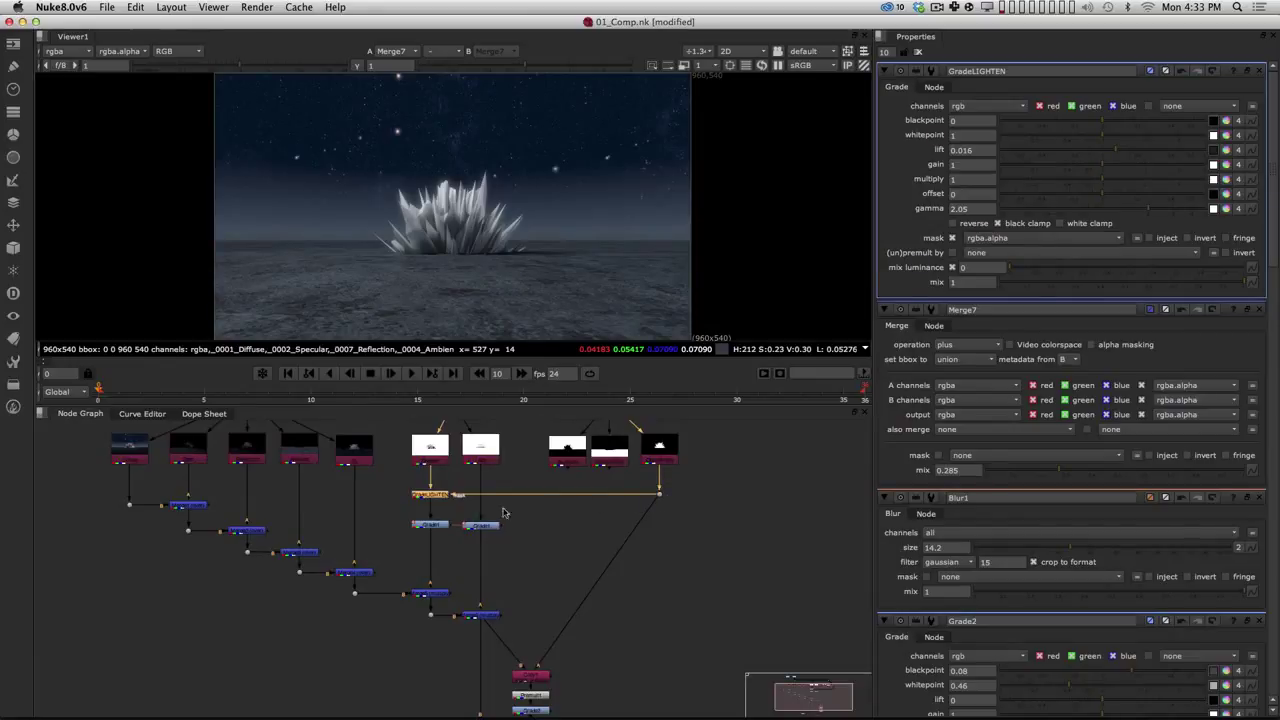
{"action": "left_click_drag", "start_coordinate": [508, 601], "coordinate": [489, 481], "text": "alt"}
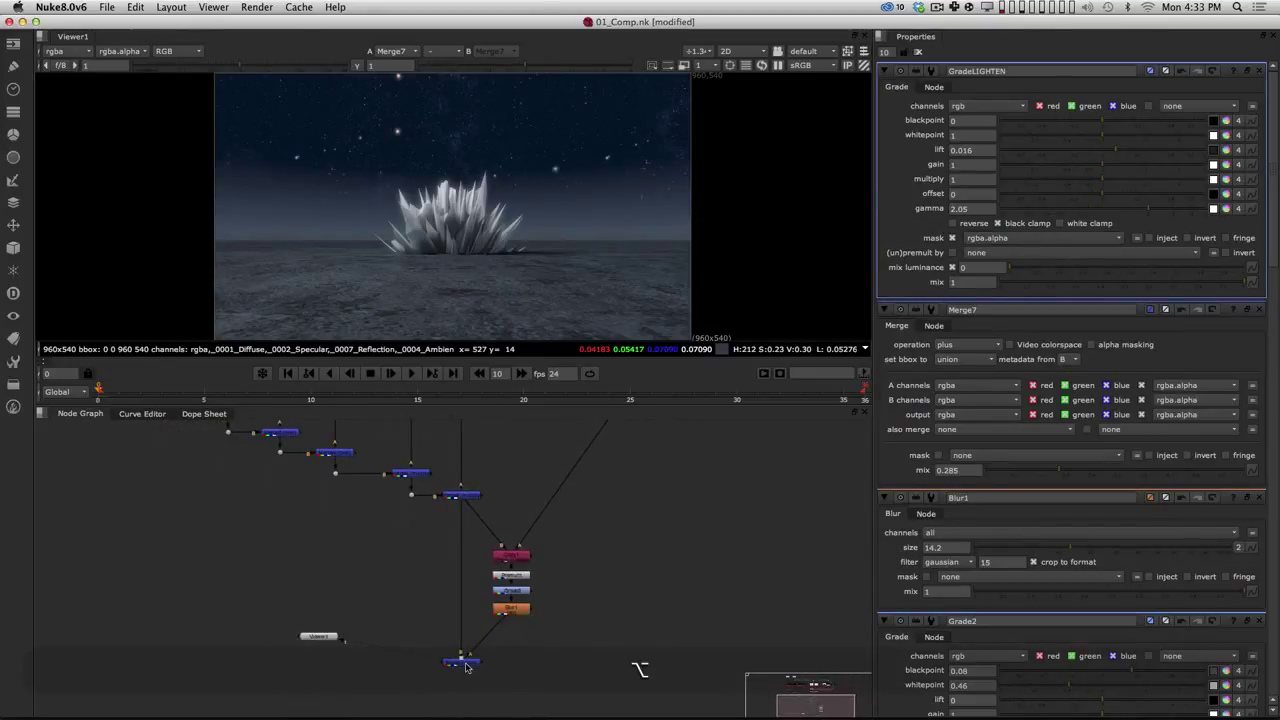
{"action": "key", "text": "1"}
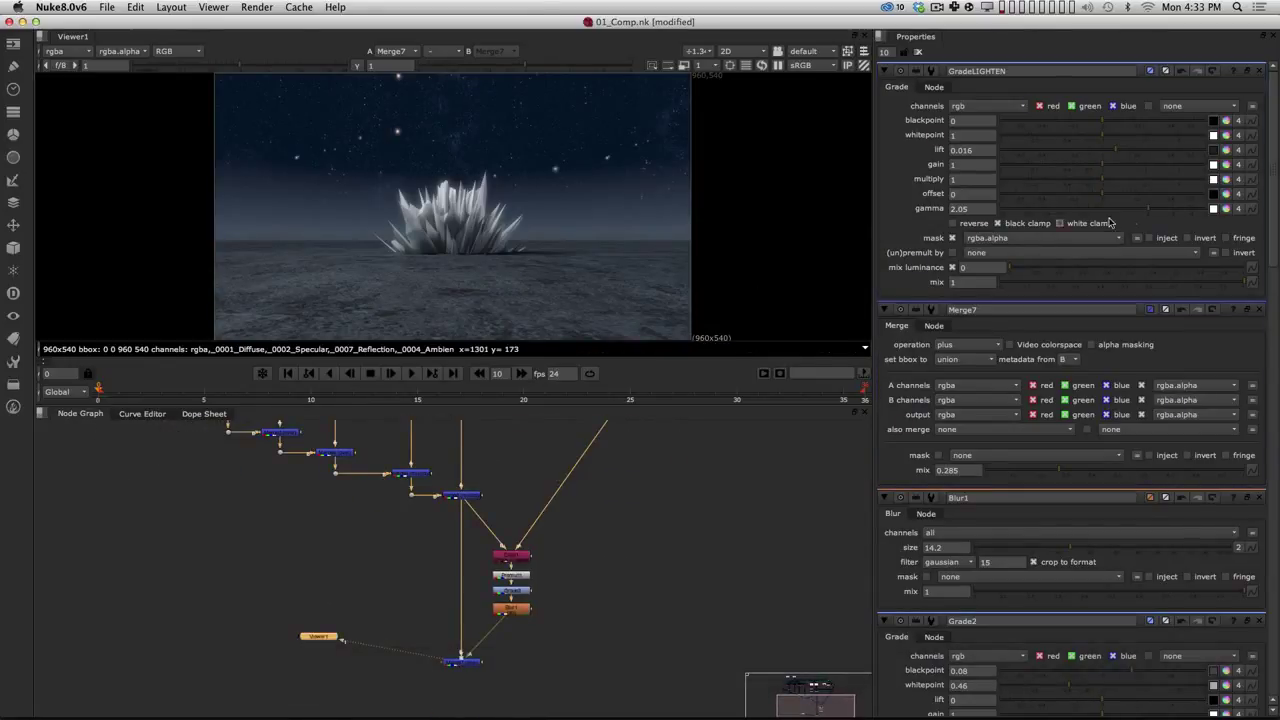
{"action": "mouse_move", "coordinate": [1149, 212]}
{"action": "left_mouse_down"}
{"action": "mouse_move", "coordinate": [1112, 214]}
{"action": "mouse_move", "coordinate": [1229, 209]}
{"action": "mouse_move", "coordinate": [1146, 217]}
{"action": "mouse_move", "coordinate": [1172, 218]}
{"action": "mouse_move", "coordinate": [1150, 218]}
{"action": "mouse_move", "coordinate": [1160, 221]}
{"action": "left_mouse_up"}
{"action": "left_click", "coordinate": [574, 569]}
Step: Look over the node tree from the pass shuffles down to the glow branch and view the plus merge result
{"action": "left_click_drag", "start_coordinate": [572, 578], "coordinate": [583, 684], "text": "alt"}
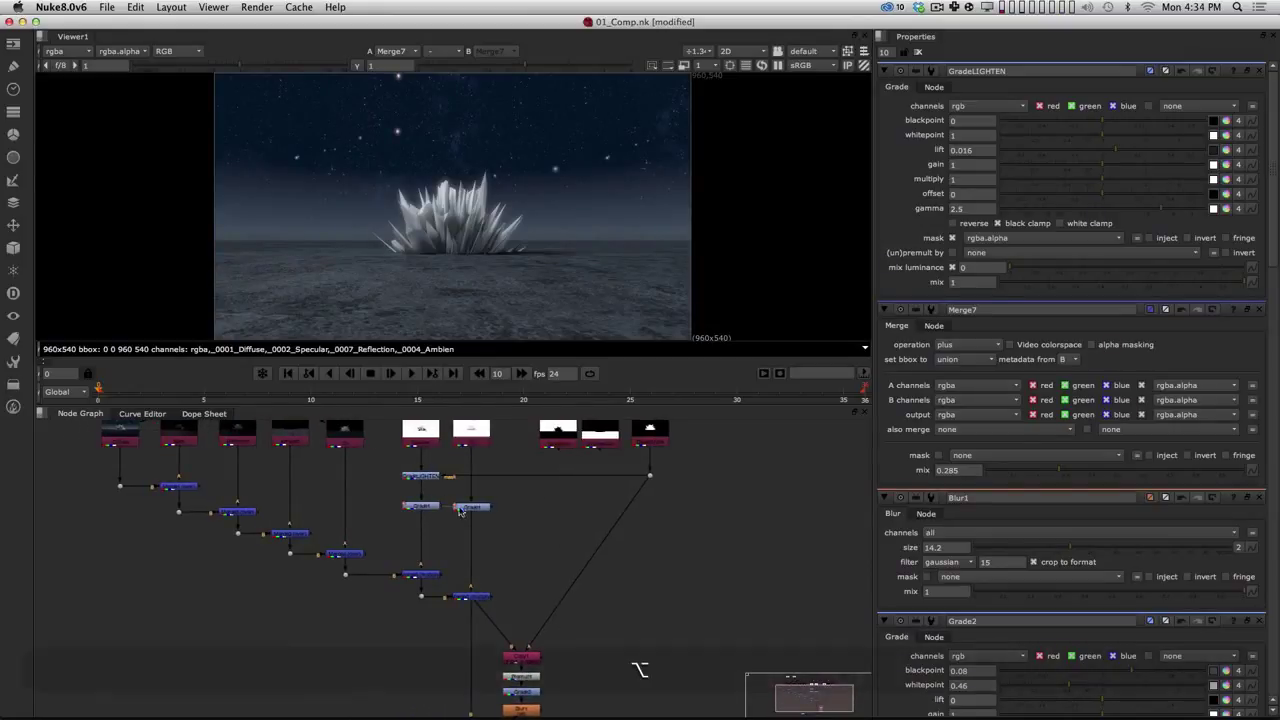
{"action": "left_click_drag", "start_coordinate": [451, 519], "coordinate": [430, 425], "text": "alt"}
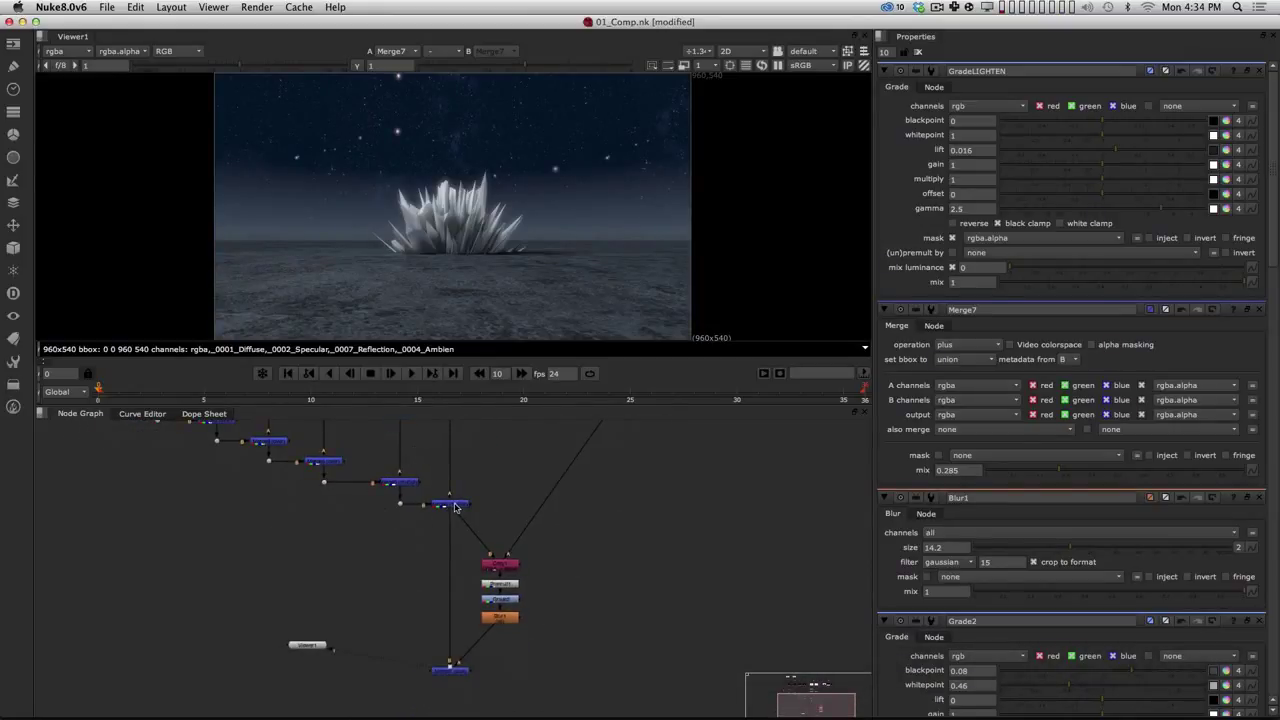
{"action": "left_click", "coordinate": [450, 672]}
{"action": "key", "text": "1"}
{"action": "left_click_drag", "start_coordinate": [582, 620], "coordinate": [544, 603], "text": "alt"}
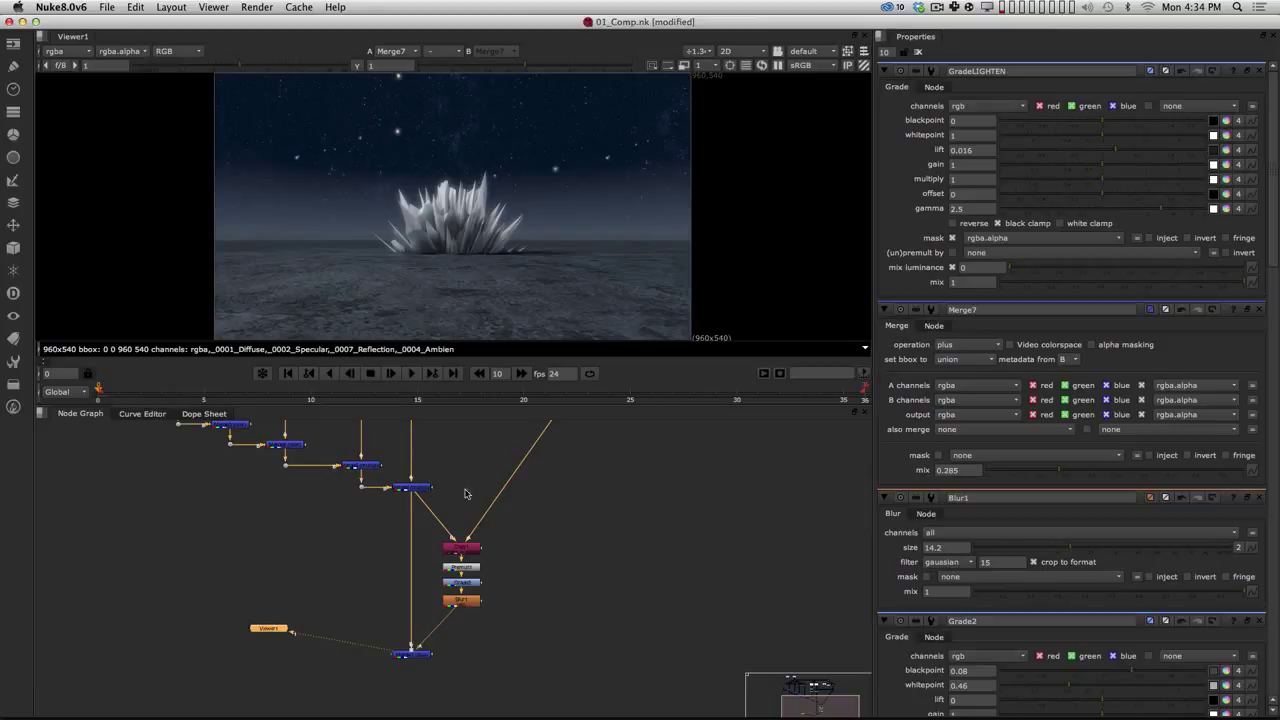
{"action": "scroll", "coordinate": [534, 512], "scroll_direction": "down", "scroll_amount": 5, "text": "alt"}
{"action": "left_click_drag", "start_coordinate": [531, 469], "coordinate": [592, 544], "text": "alt"}
{"action": "left_click_drag", "start_coordinate": [626, 599], "coordinate": [609, 528], "text": "alt"}
{"action": "scroll", "coordinate": [535, 570], "scroll_direction": "up", "scroll_amount": 4, "text": "alt"}
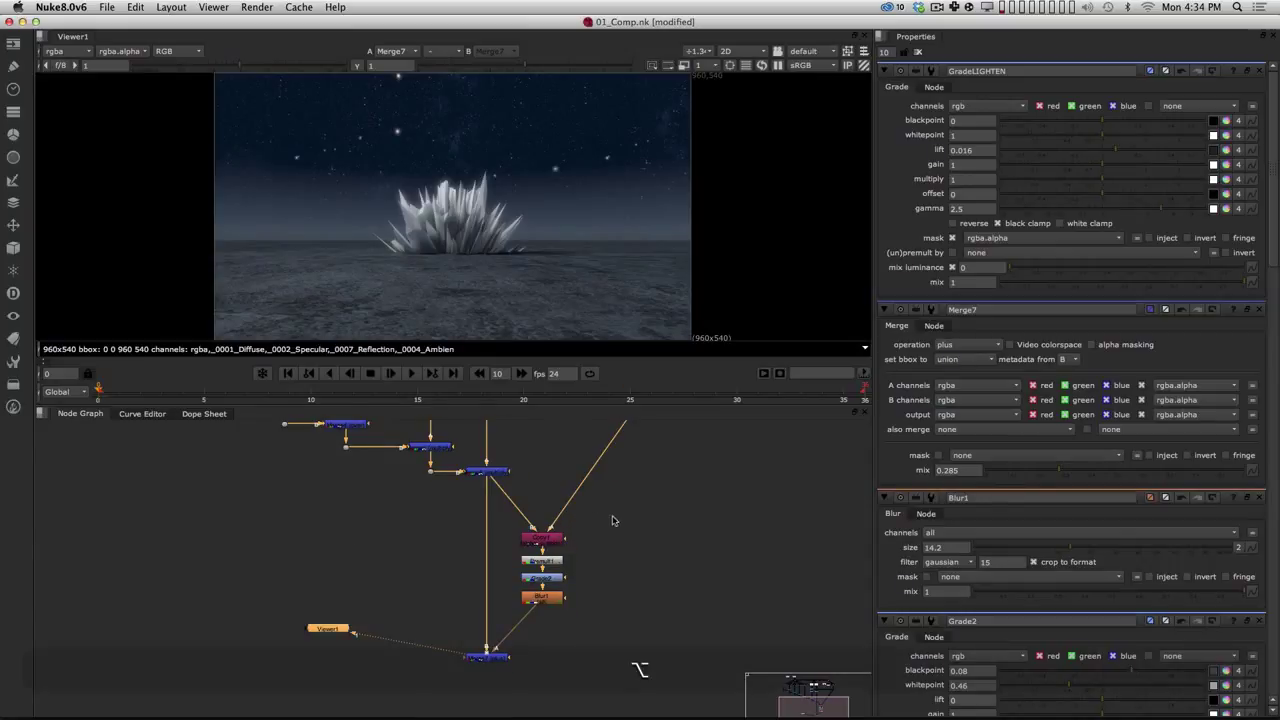
Step: View each merge node's output in turn, from the first pass merge down to the final Merge7 (plus)
{"action": "left_click_drag", "start_coordinate": [612, 516], "coordinate": [675, 536], "text": "alt"}
{"action": "left_click_drag", "start_coordinate": [577, 534], "coordinate": [605, 517], "text": "alt"}
{"action": "left_click_drag", "start_coordinate": [486, 524], "coordinate": [466, 562], "text": "alt"}
{"action": "scroll", "coordinate": [490, 611], "scroll_direction": "down", "scroll_amount": 3}
{"action": "left_click", "coordinate": [335, 468]}
{"action": "key", "text": "1"}
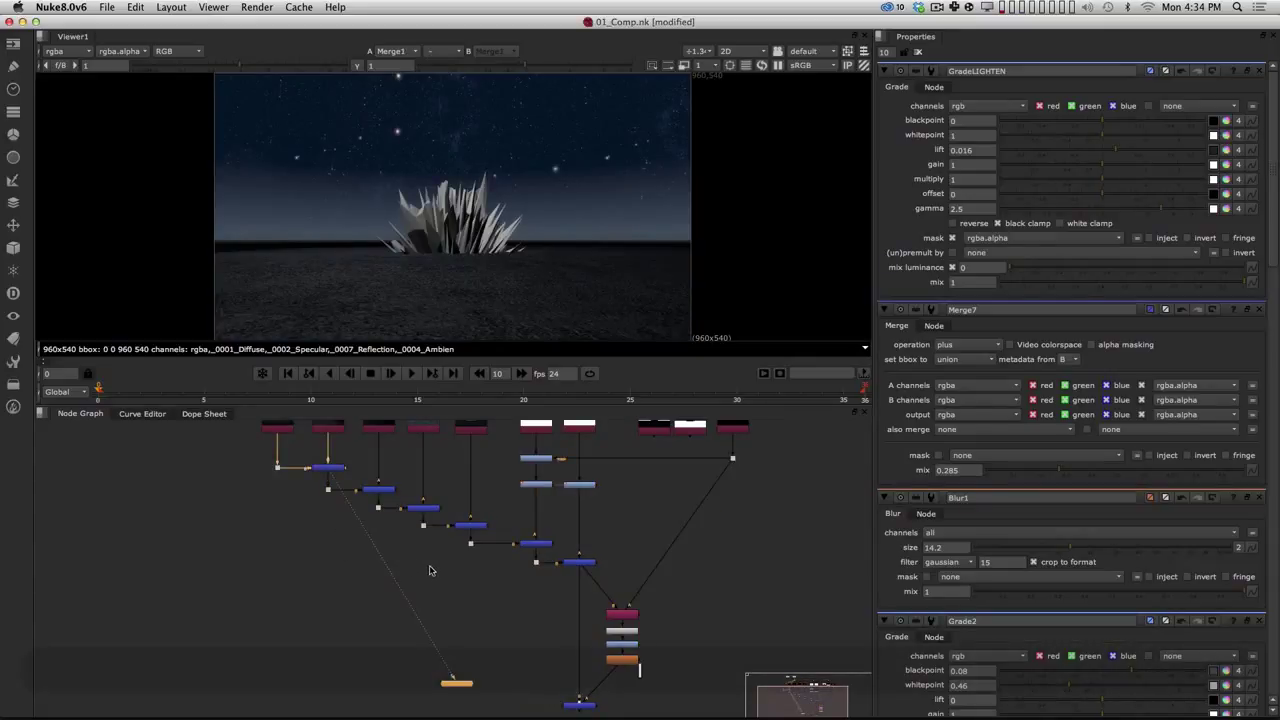
{"action": "left_click", "coordinate": [380, 489]}
{"action": "key", "text": "1"}
{"action": "left_click", "coordinate": [426, 509]}
{"action": "key", "text": "1"}
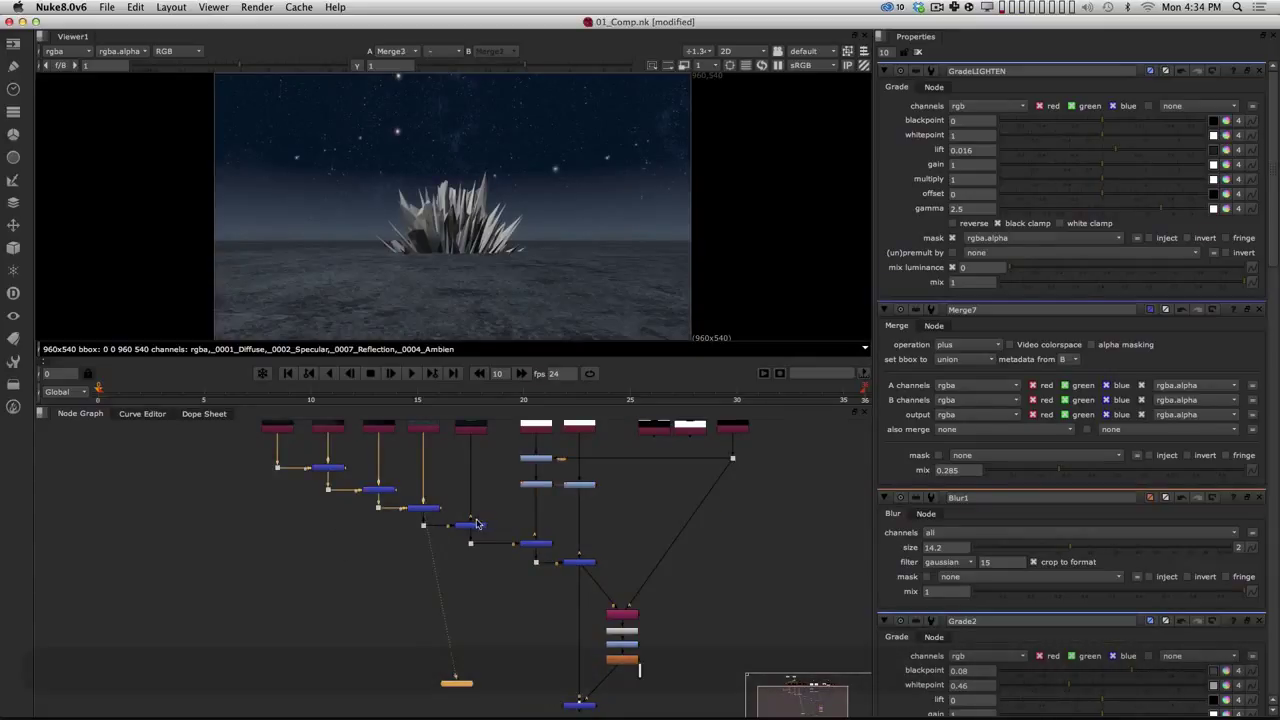
{"action": "left_click", "coordinate": [470, 525]}
{"action": "key", "text": "1"}
{"action": "left_click", "coordinate": [535, 543]}
{"action": "key", "text": "1"}
{"action": "left_click", "coordinate": [579, 562]}
{"action": "key", "text": "1"}
{"action": "left_click", "coordinate": [622, 614]}
{"action": "key", "text": "1"}
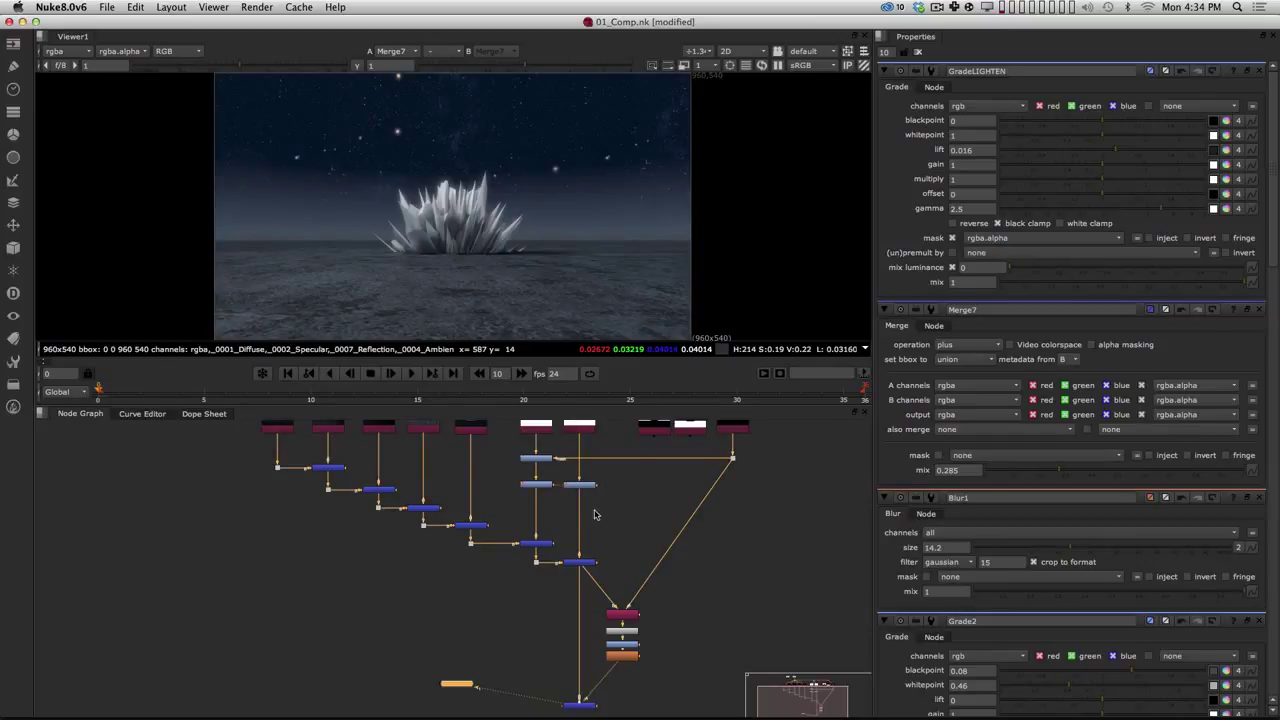
Step: Add a ColorCorrect node below the Merge7 (plus) node and move the Viewer node lower in the node graph
{"action": "left_click_drag", "start_coordinate": [628, 601], "coordinate": [591, 460], "text": "alt"}
{"action": "middle_click_drag", "start_coordinate": [552, 562], "coordinate": [583, 516], "text": "alt"}
{"action": "left_click_drag", "start_coordinate": [604, 475], "coordinate": [622, 366], "text": "alt"}
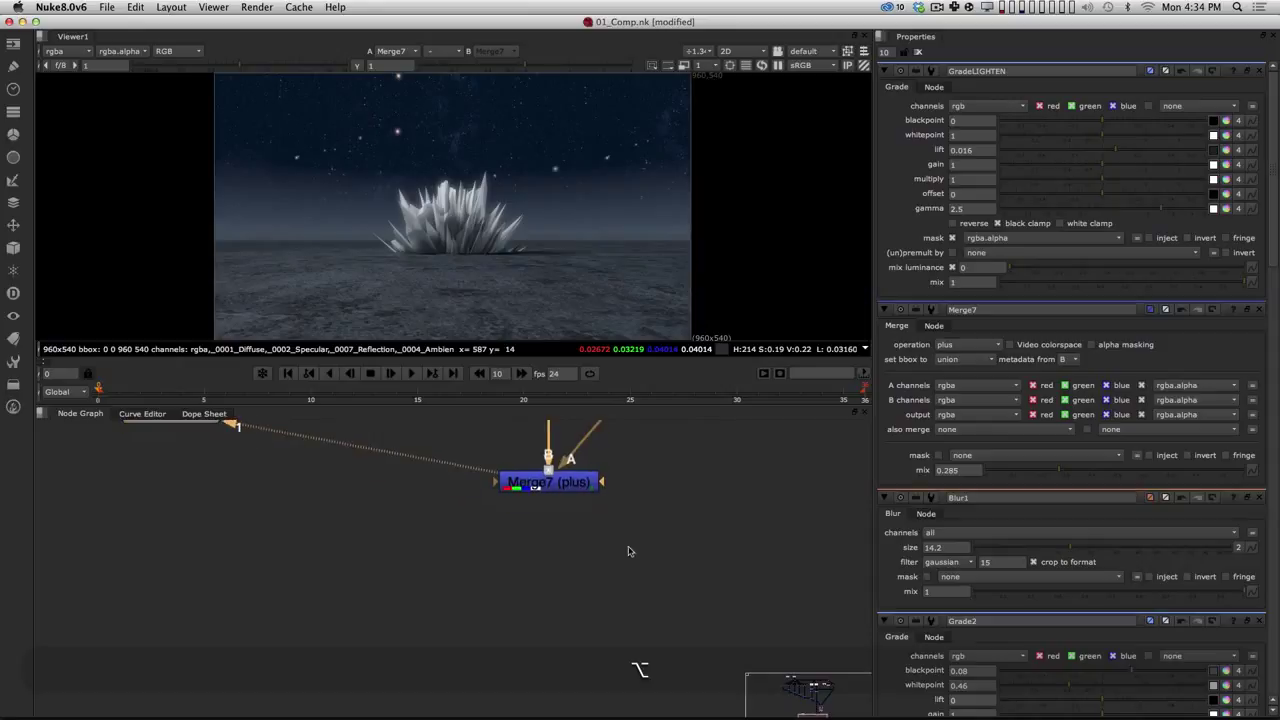
{"action": "middle_click_drag", "start_coordinate": [628, 551], "coordinate": [589, 558], "text": "alt"}
{"action": "left_click", "coordinate": [588, 506]}
{"action": "key", "text": "Tab"}
{"action": "type", "text": "g"}
{"action": "key", "text": "BackSpace"}
{"action": "type", "text": "color"}
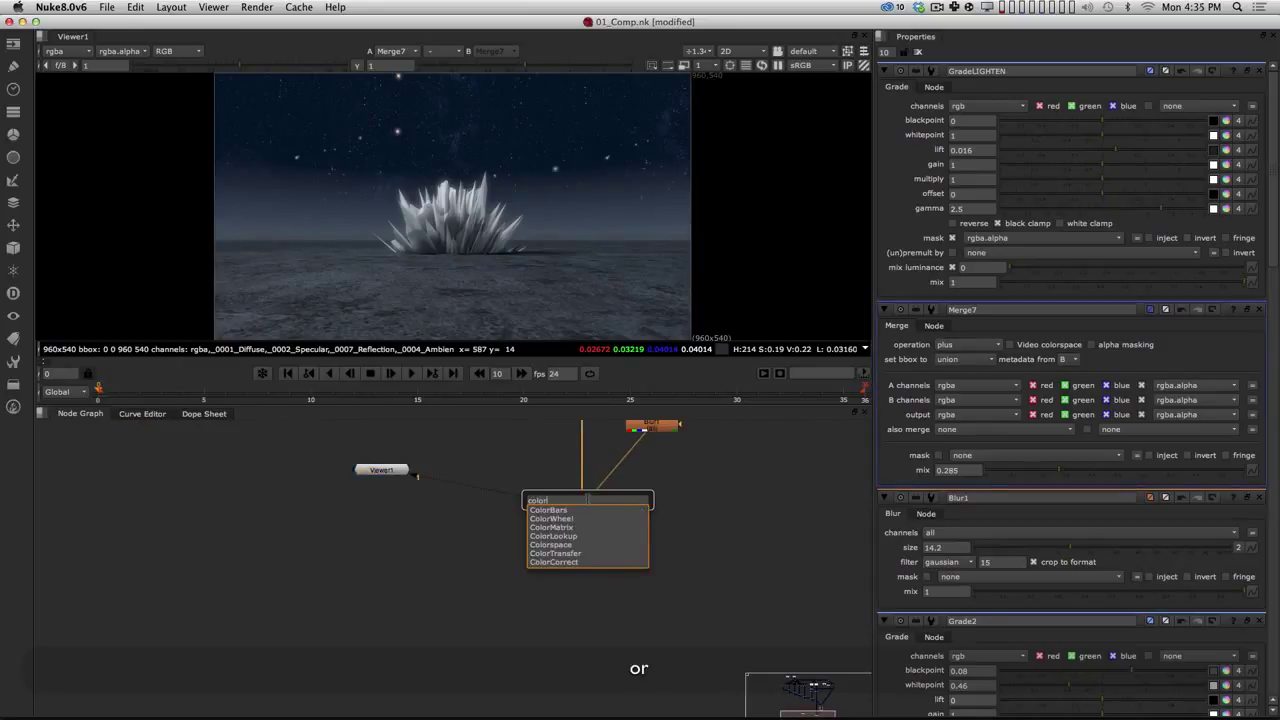
{"action": "key", "text": "Down"}
{"action": "key", "text": "Down"}
{"action": "key", "text": "Down"}
{"action": "key", "text": "Down"}
{"action": "key", "text": "Down"}
{"action": "key", "text": "Down"}
{"action": "key", "text": "Down"}
{"action": "key", "text": "Down"}
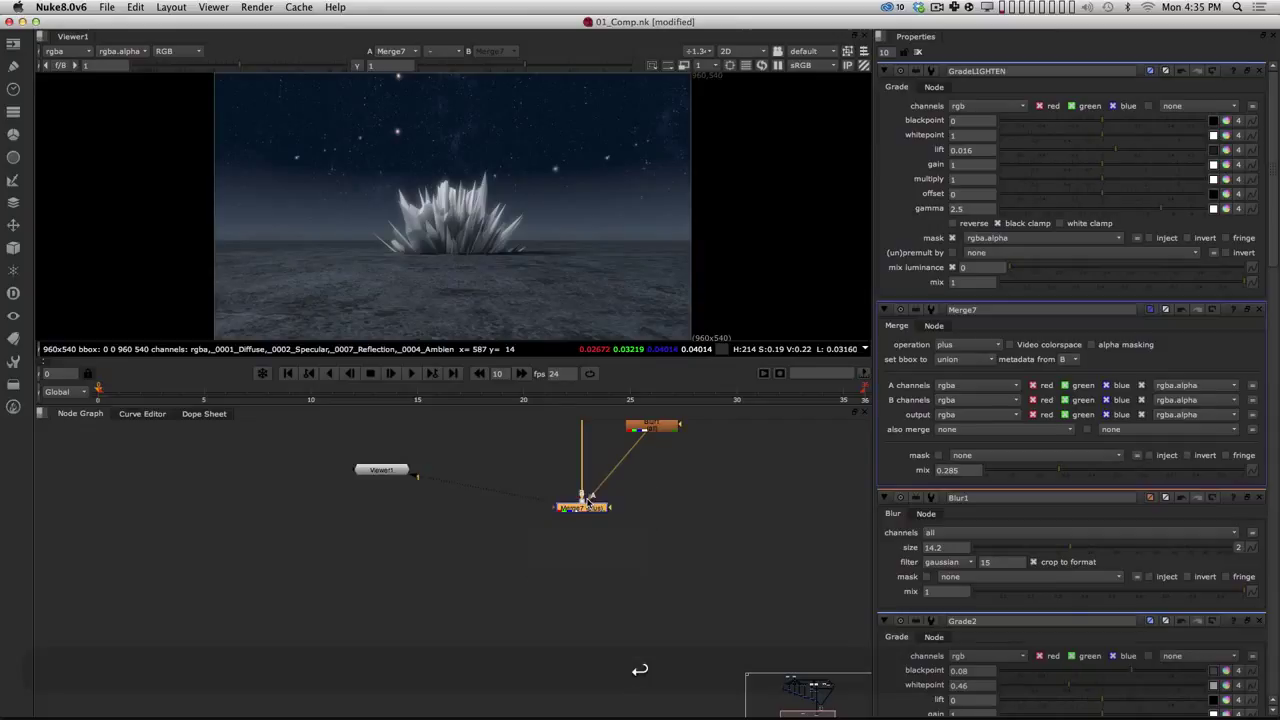
{"action": "key", "text": "Return"}
{"action": "left_click_drag", "start_coordinate": [590, 529], "coordinate": [590, 543]}
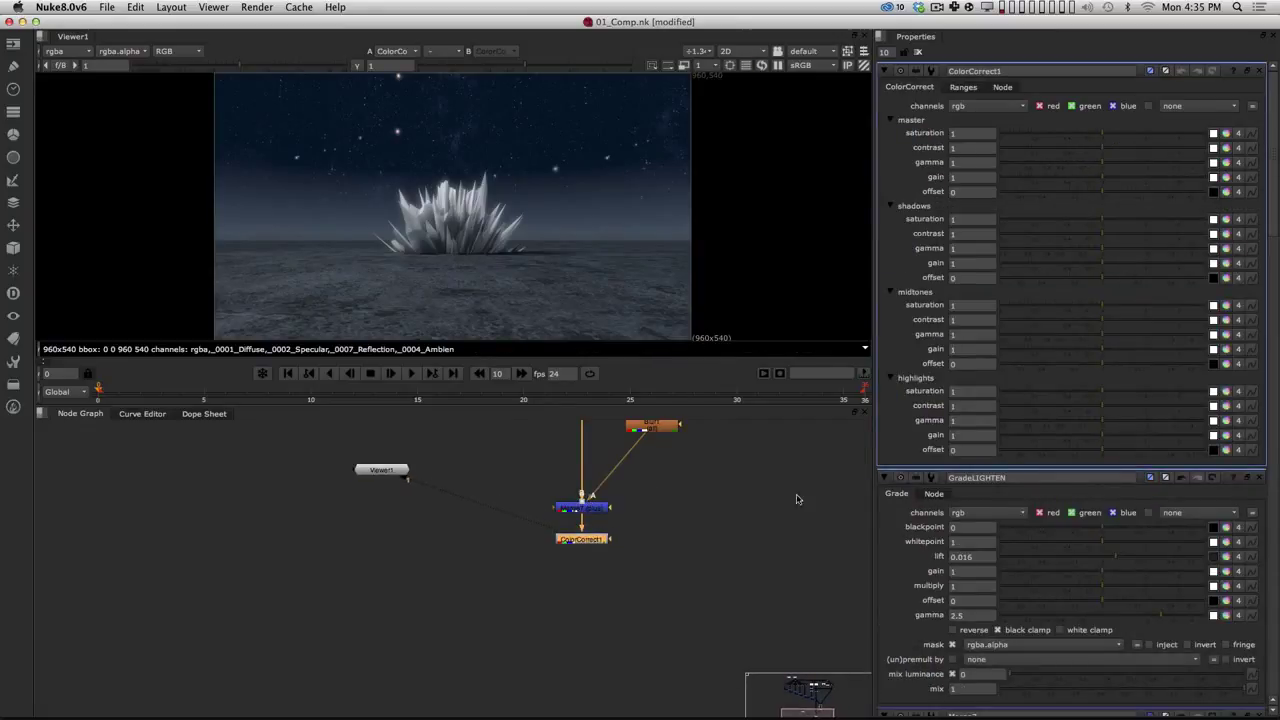
{"action": "left_click_drag", "start_coordinate": [400, 472], "coordinate": [363, 637]}
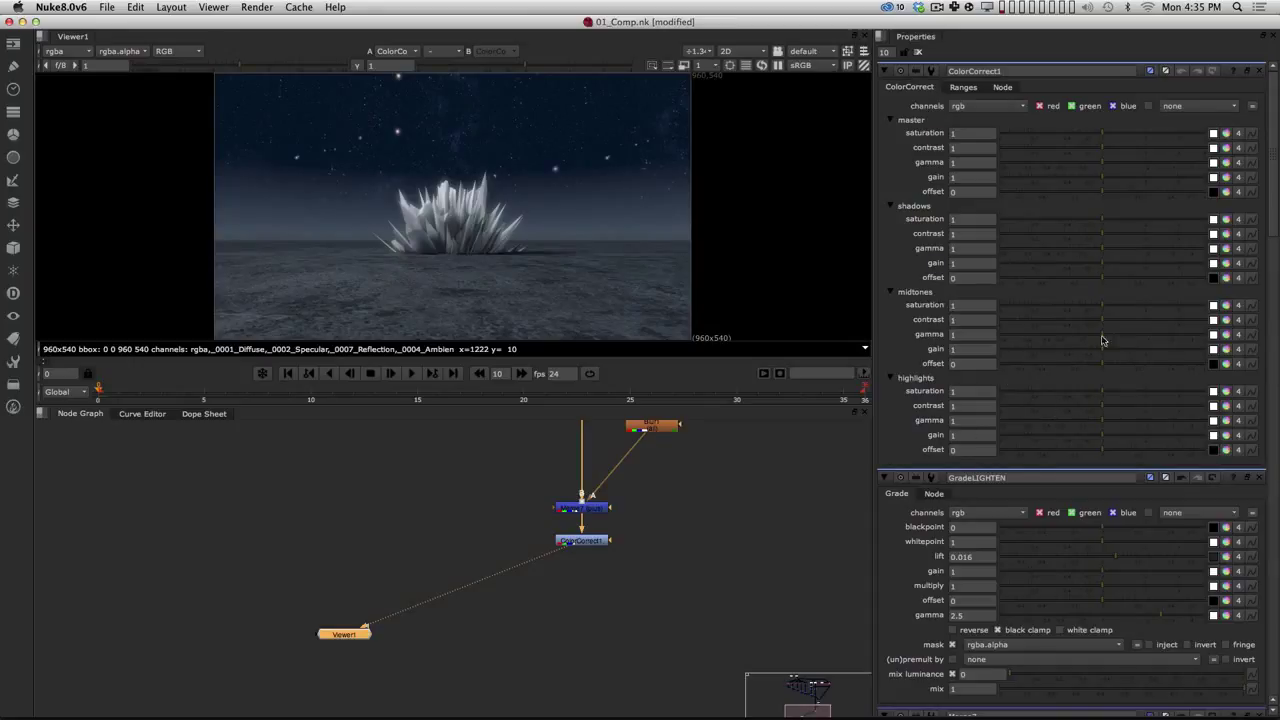
{"action": "left_click_drag", "start_coordinate": [1106, 352], "coordinate": [1086, 382]}
{"action": "key", "text": "super+z"}
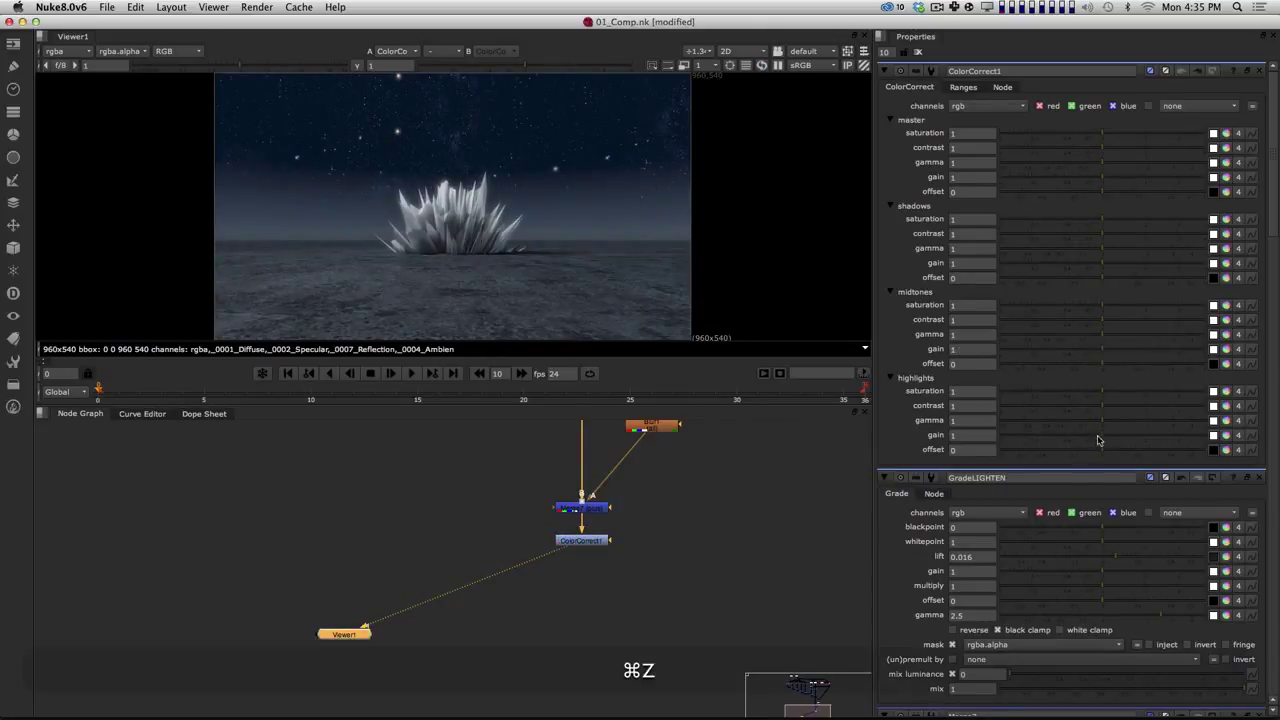
{"action": "left_click", "coordinate": [1109, 449]}
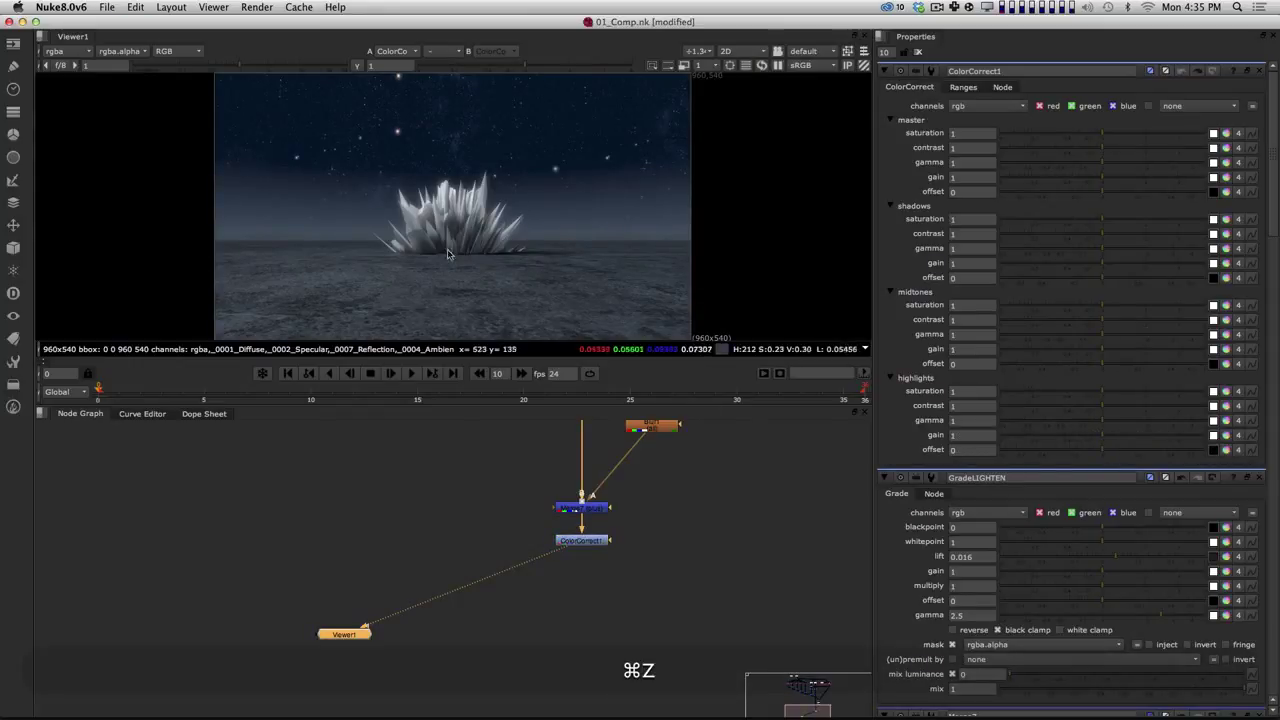
Step: Set the ColorCorrect node's midtones gain to about 1.94
{"action": "left_click_drag", "start_coordinate": [1108, 356], "coordinate": [1133, 372]}
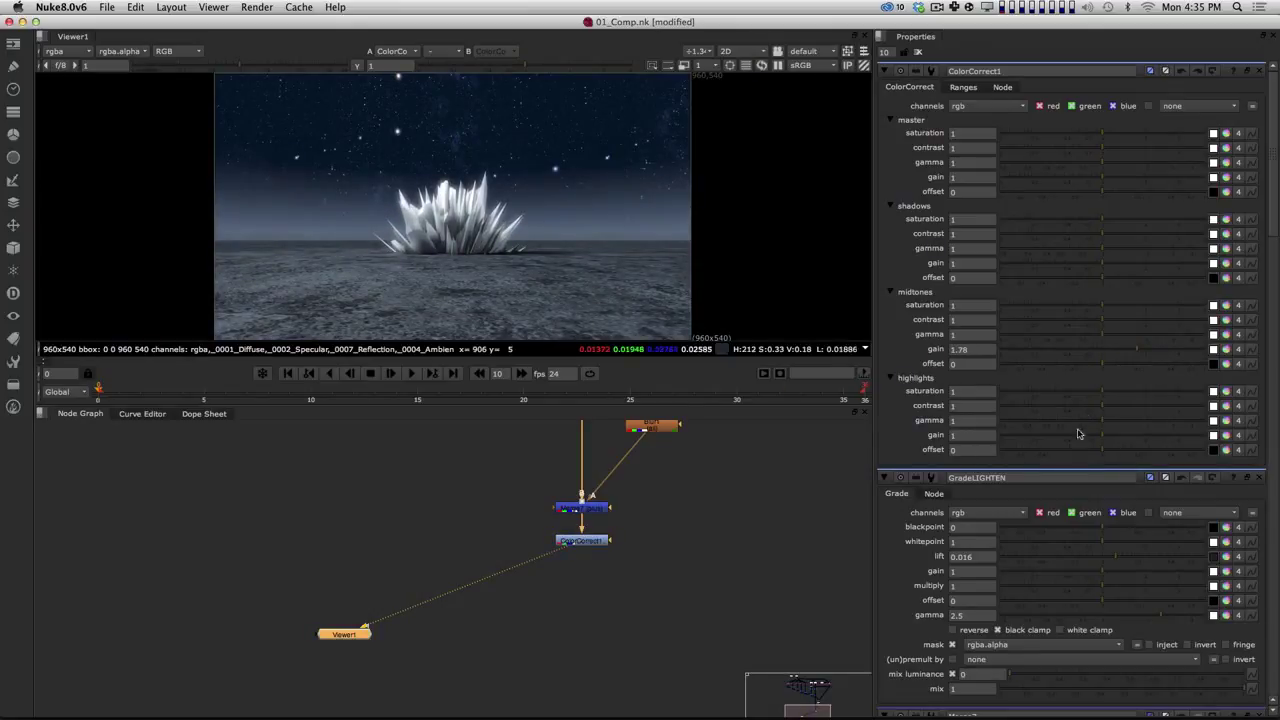
{"action": "left_click_drag", "start_coordinate": [1138, 353], "coordinate": [1143, 355]}
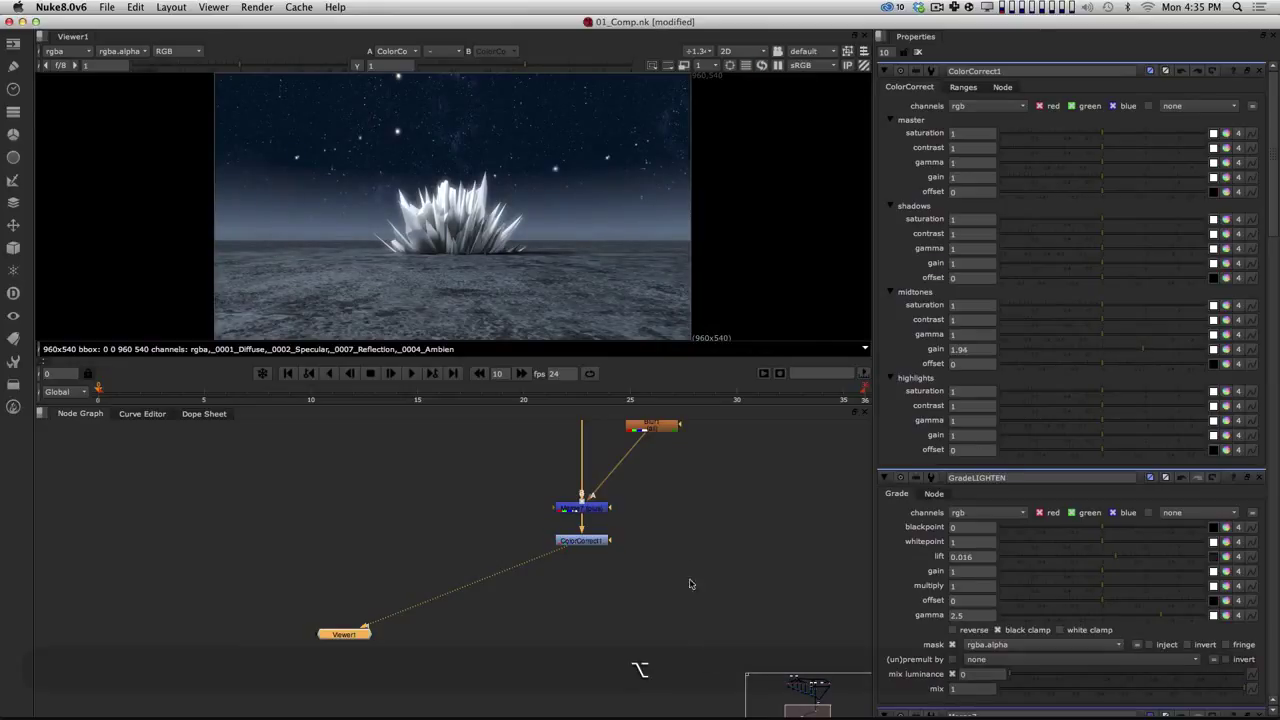
Step: Connect the ColorCorrect node's mask input to the floor matte pass in the row of source nodes
{"action": "left_click_drag", "start_coordinate": [659, 510], "coordinate": [577, 550], "text": "alt"}
{"action": "middle_click_drag", "start_coordinate": [577, 550], "coordinate": [542, 513], "text": "alt"}
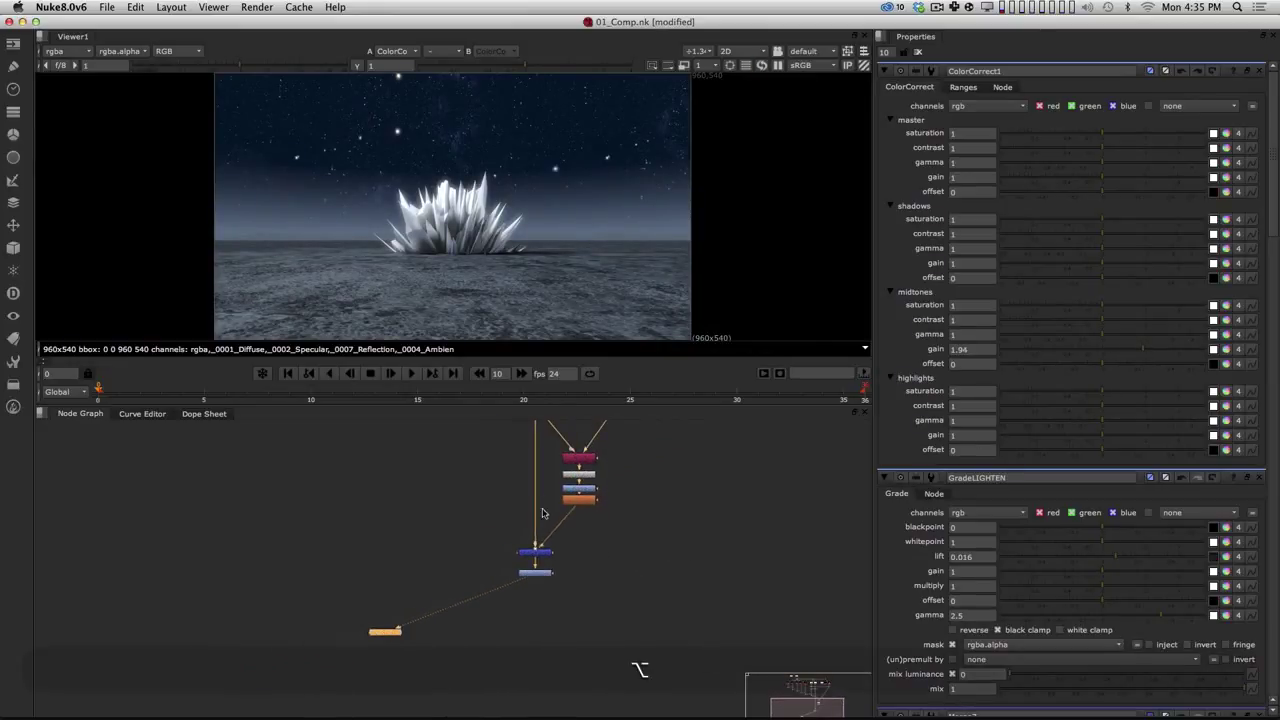
{"action": "middle_click_drag", "start_coordinate": [681, 543], "coordinate": [652, 534], "text": "alt"}
{"action": "left_click_drag", "start_coordinate": [657, 517], "coordinate": [588, 599], "text": "alt"}
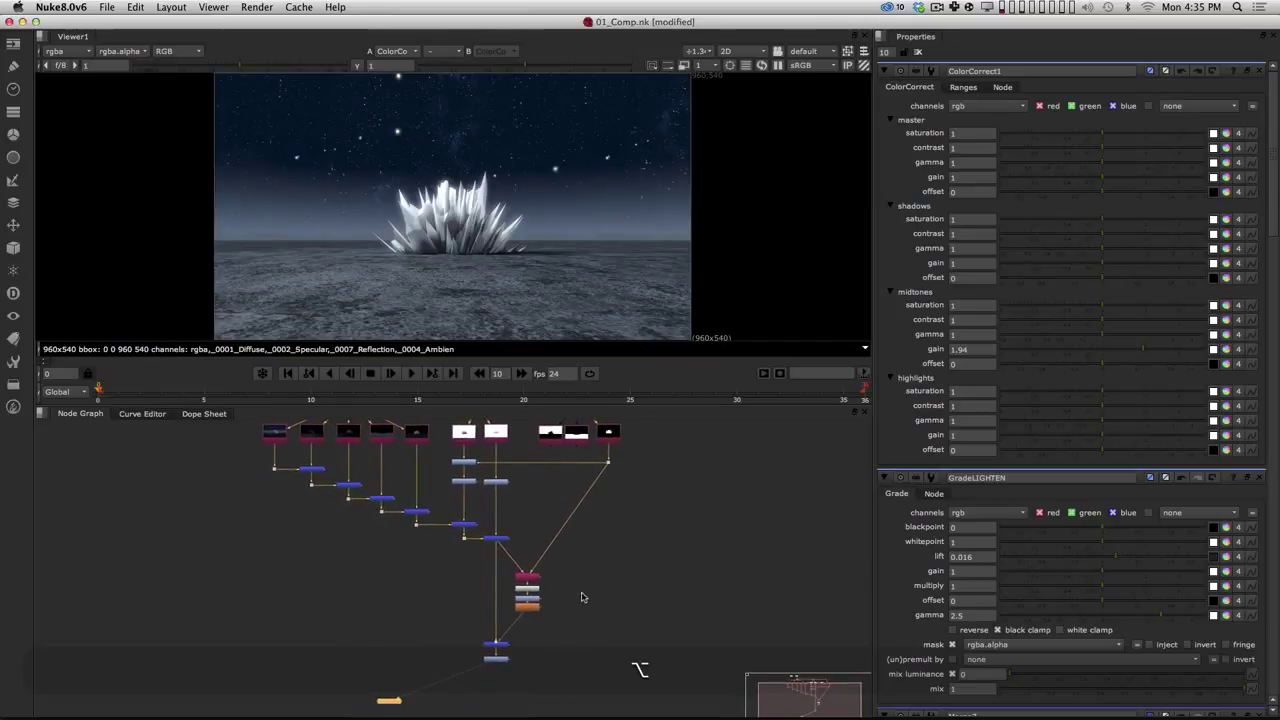
{"action": "left_click", "coordinate": [579, 437]}
{"action": "middle_click_drag", "start_coordinate": [516, 677], "coordinate": [516, 709], "text": "alt"}
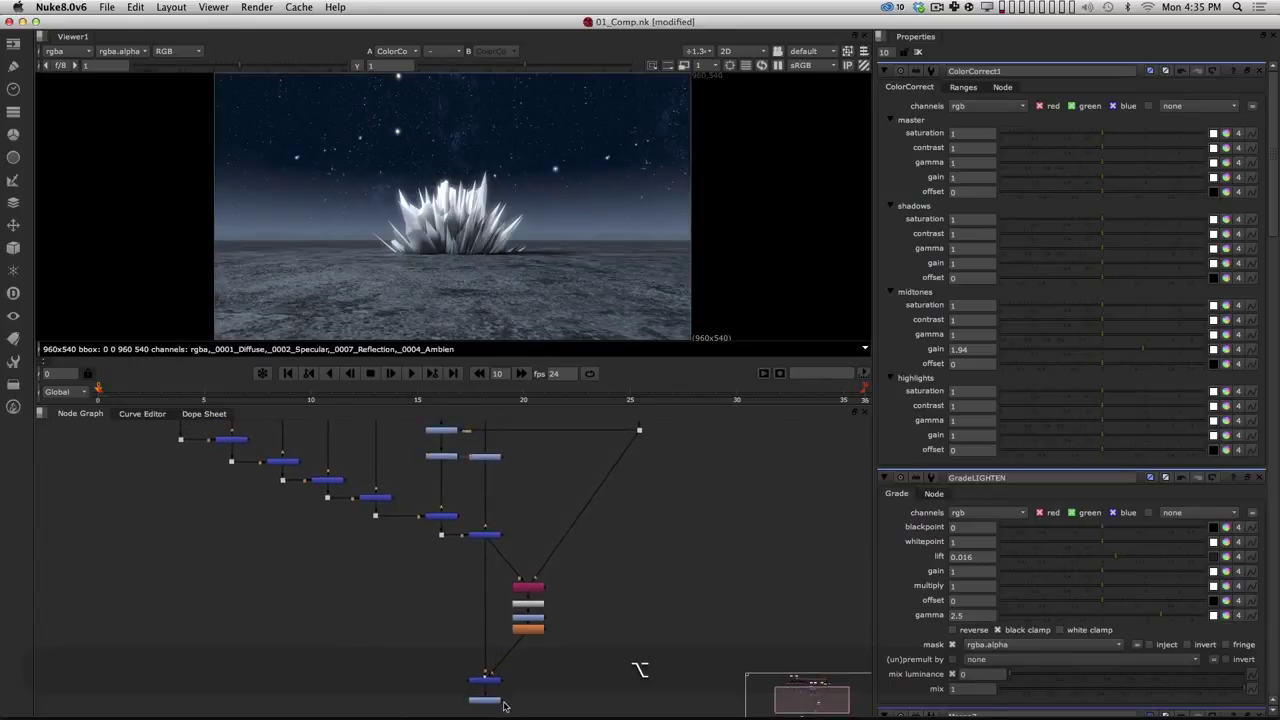
{"action": "key", "text": "alt+super+z"}
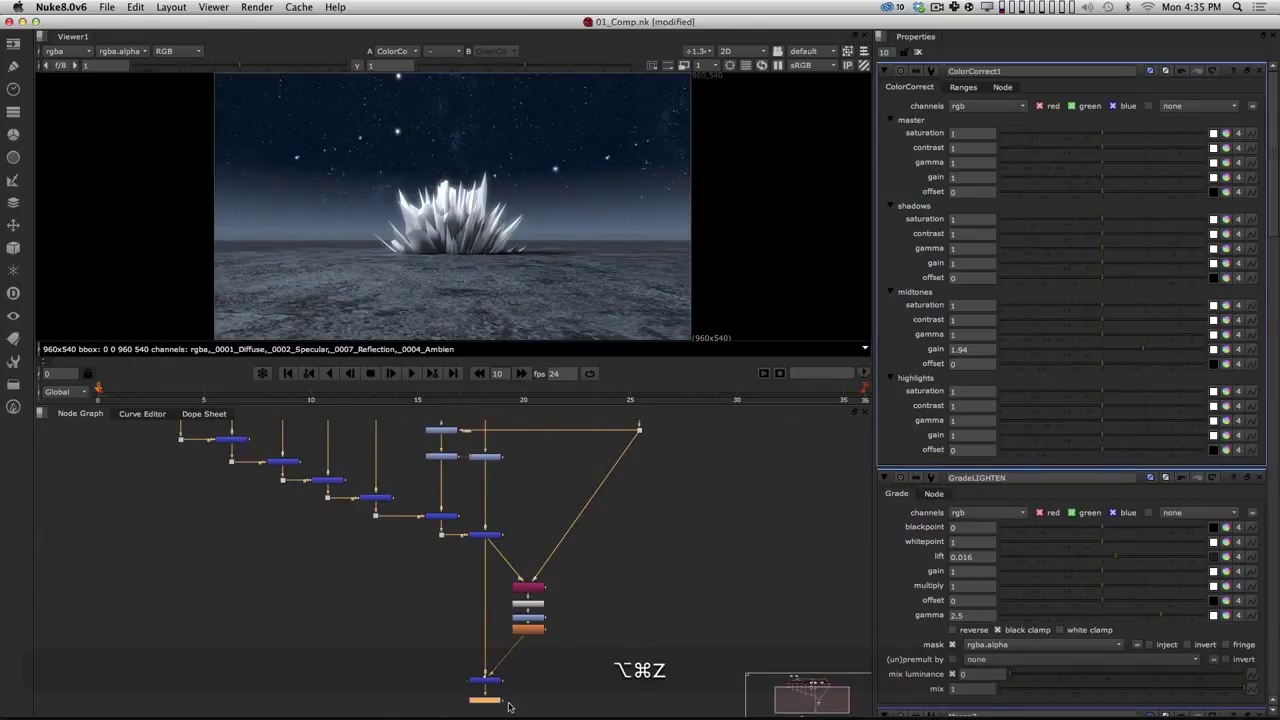
{"action": "left_click_drag", "start_coordinate": [505, 703], "coordinate": [594, 430]}
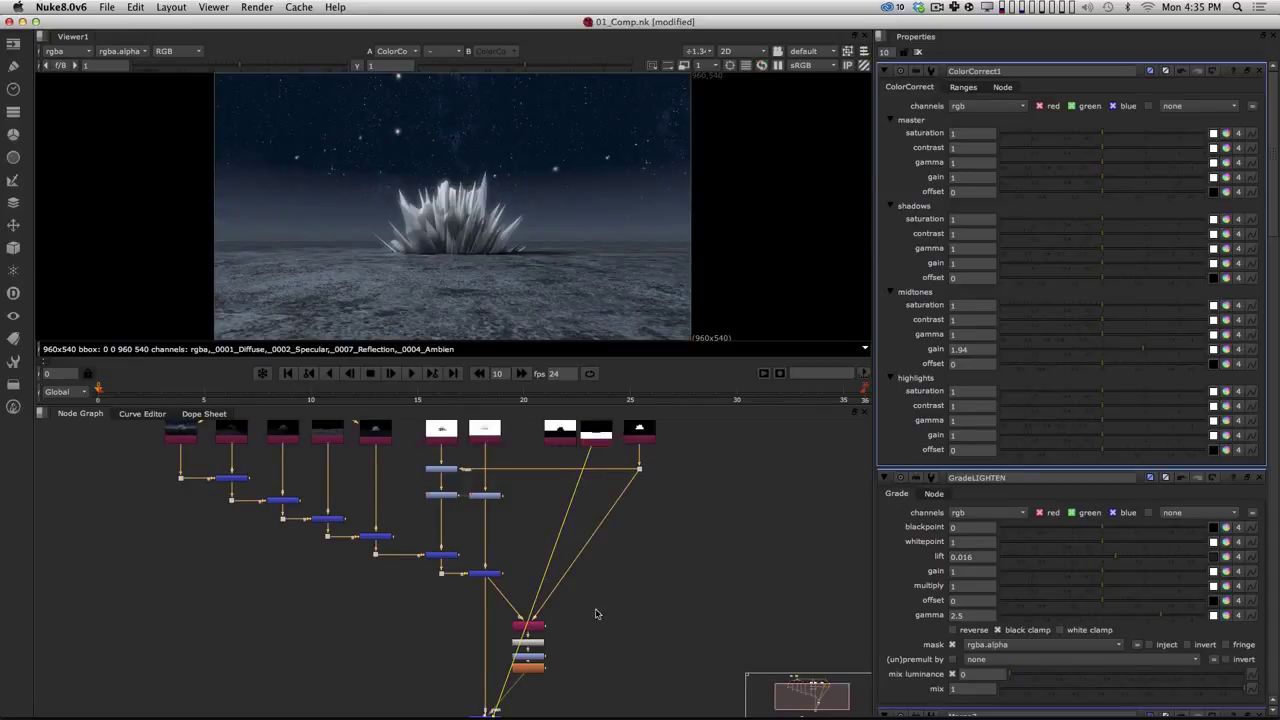
Step: Insert a dot on the mask connection and place it level with the ColorCorrect node to route the line neatly
{"action": "key", "text": "super"}
{"action": "left_click_drag", "start_coordinate": [543, 590], "coordinate": [585, 651], "text": "super"}
{"action": "middle_click_drag", "start_coordinate": [508, 657], "coordinate": [504, 631], "text": "alt"}
{"action": "left_click", "coordinate": [475, 629]}
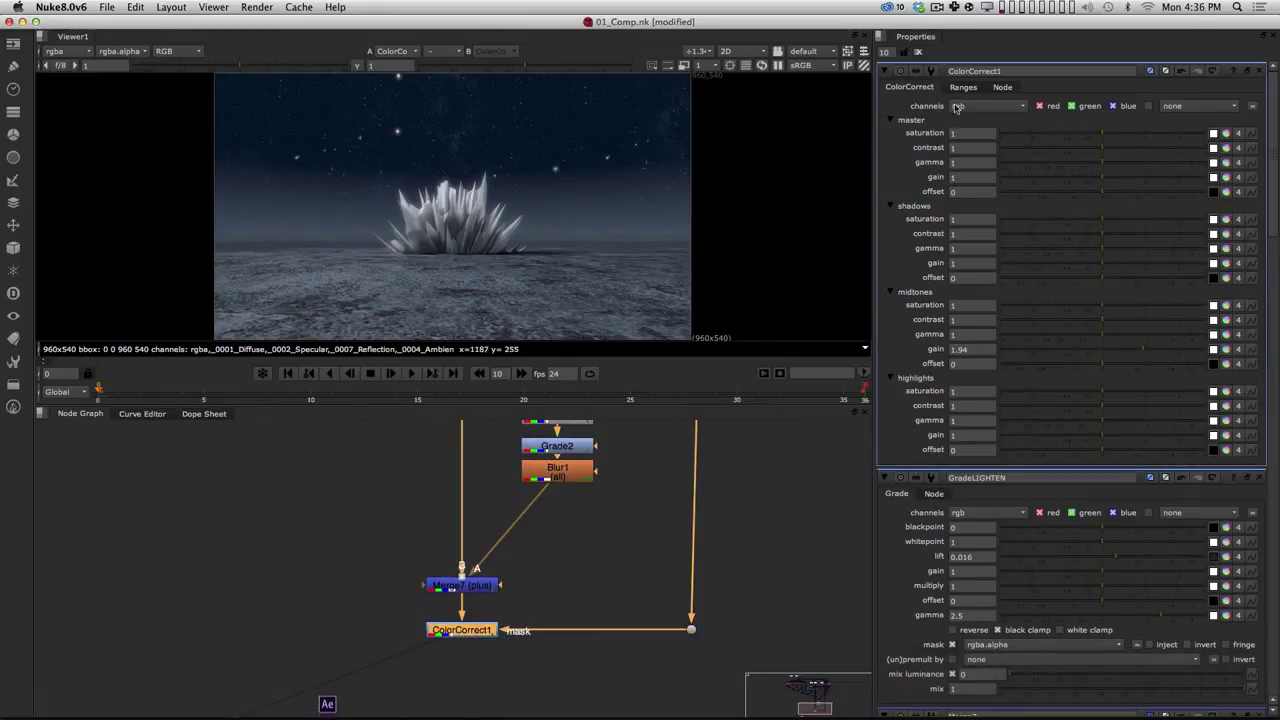
Step: Rename the color correction node as ColorCorrectFLOOR and set its midtones gain to about 2.24
{"action": "left_click", "coordinate": [1003, 71]}
{"action": "key", "text": "BackSpace"}
{"action": "type", "text": "FLOOR"}
{"action": "key", "text": "shift+Return"}
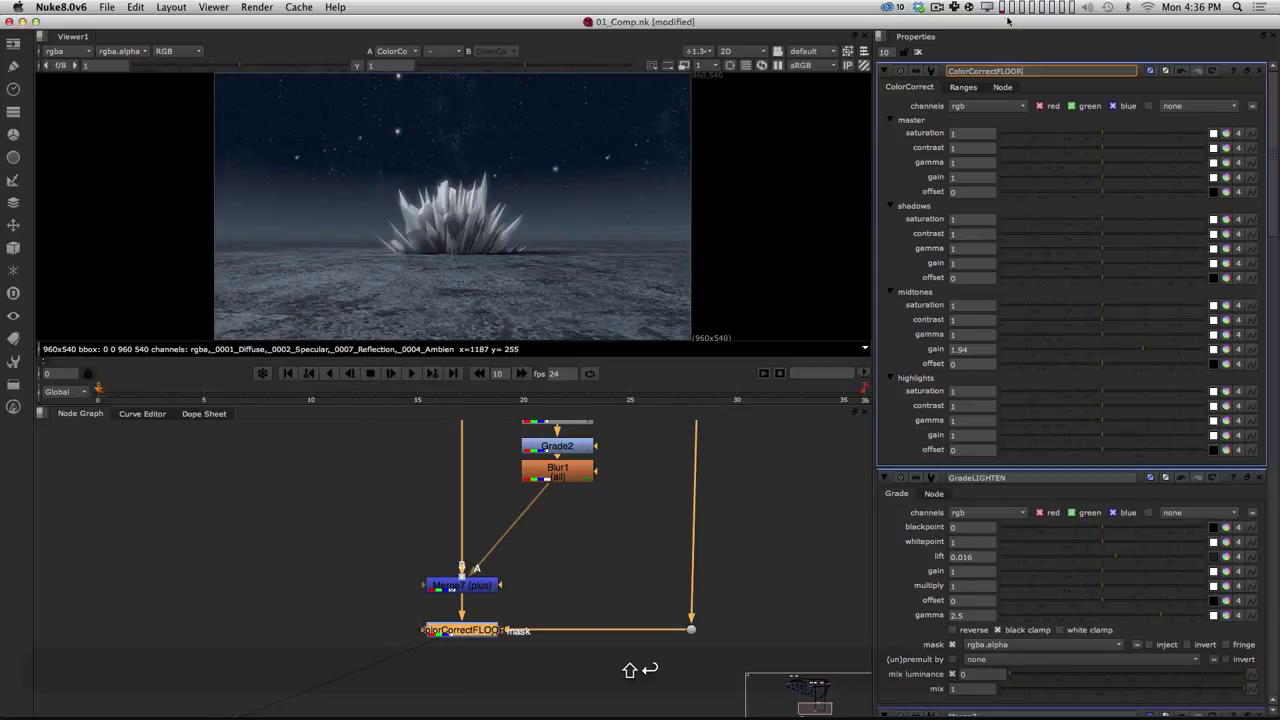
{"action": "left_click", "coordinate": [548, 607]}
{"action": "left_click", "coordinate": [476, 629]}
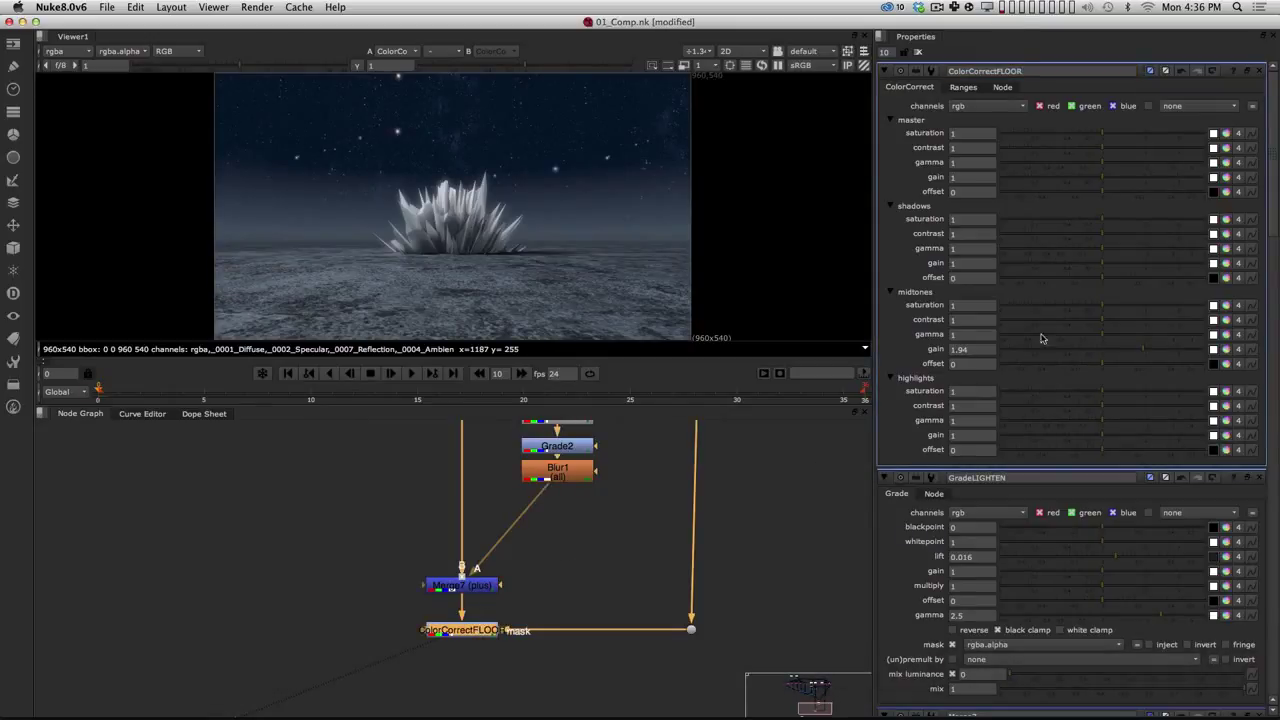
{"action": "mouse_move", "coordinate": [1146, 348]}
{"action": "left_mouse_down"}
{"action": "mouse_move", "coordinate": [1120, 346]}
{"action": "mouse_move", "coordinate": [1157, 346]}
{"action": "left_mouse_up"}
Step: Add an unconnected Roto node between the Merge7 branch and the vertical mask line in the node graph
{"action": "left_click_drag", "start_coordinate": [766, 583], "coordinate": [679, 529], "text": "alt"}
{"action": "middle_click_drag", "start_coordinate": [742, 530], "coordinate": [737, 520], "text": "alt"}
{"action": "left_click_drag", "start_coordinate": [718, 532], "coordinate": [748, 519], "text": "alt"}
{"action": "left_click", "coordinate": [720, 586]}
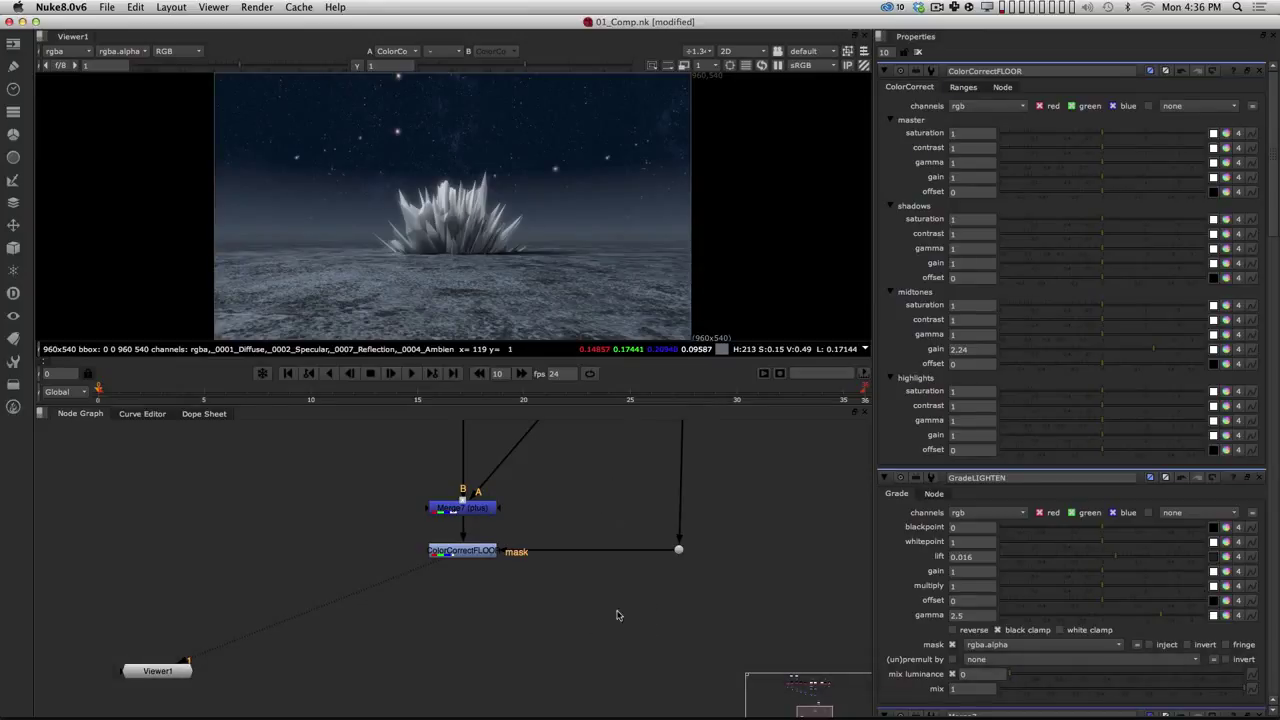
{"action": "scroll", "coordinate": [580, 491], "scroll_direction": "up", "scroll_amount": 3}
{"action": "key", "text": "Tab"}
{"action": "type", "text": "ro"}
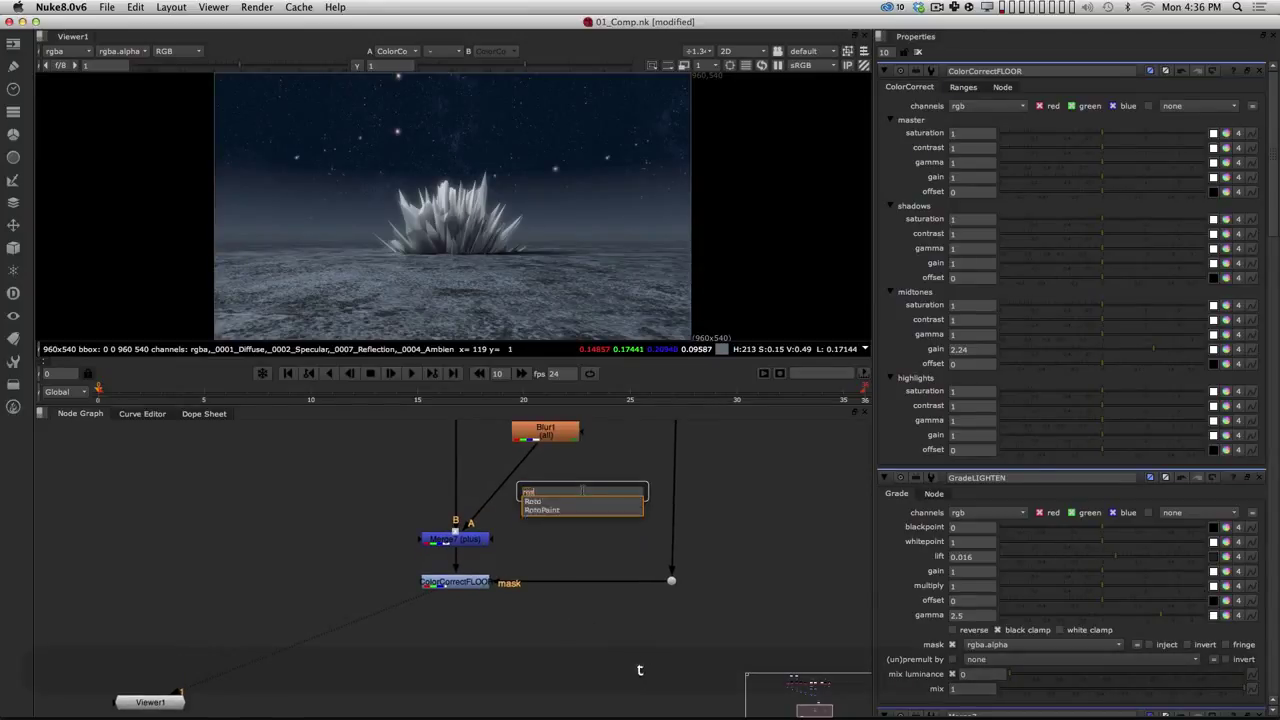
{"action": "key", "text": "Return"}
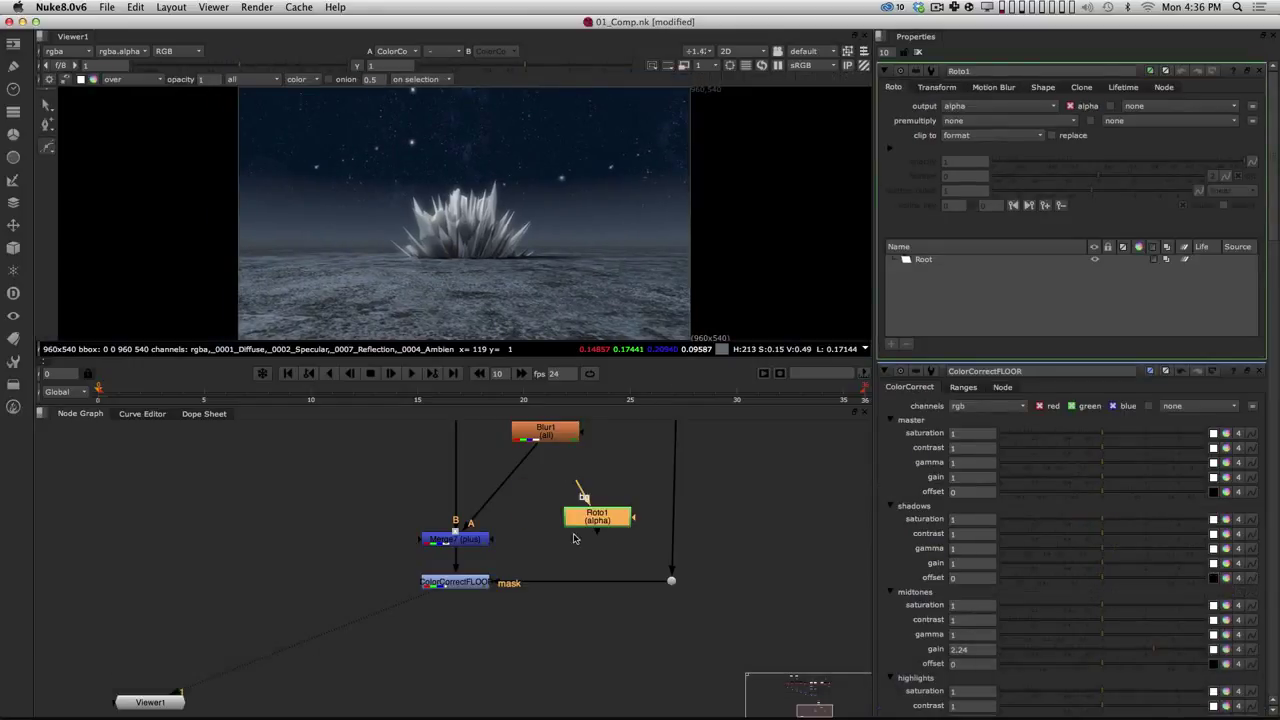
{"action": "mouse_move", "coordinate": [628, 525]}
{"action": "left_mouse_down"}
{"action": "mouse_move", "coordinate": [688, 522]}
{"action": "mouse_move", "coordinate": [622, 543]}
{"action": "left_mouse_up"}
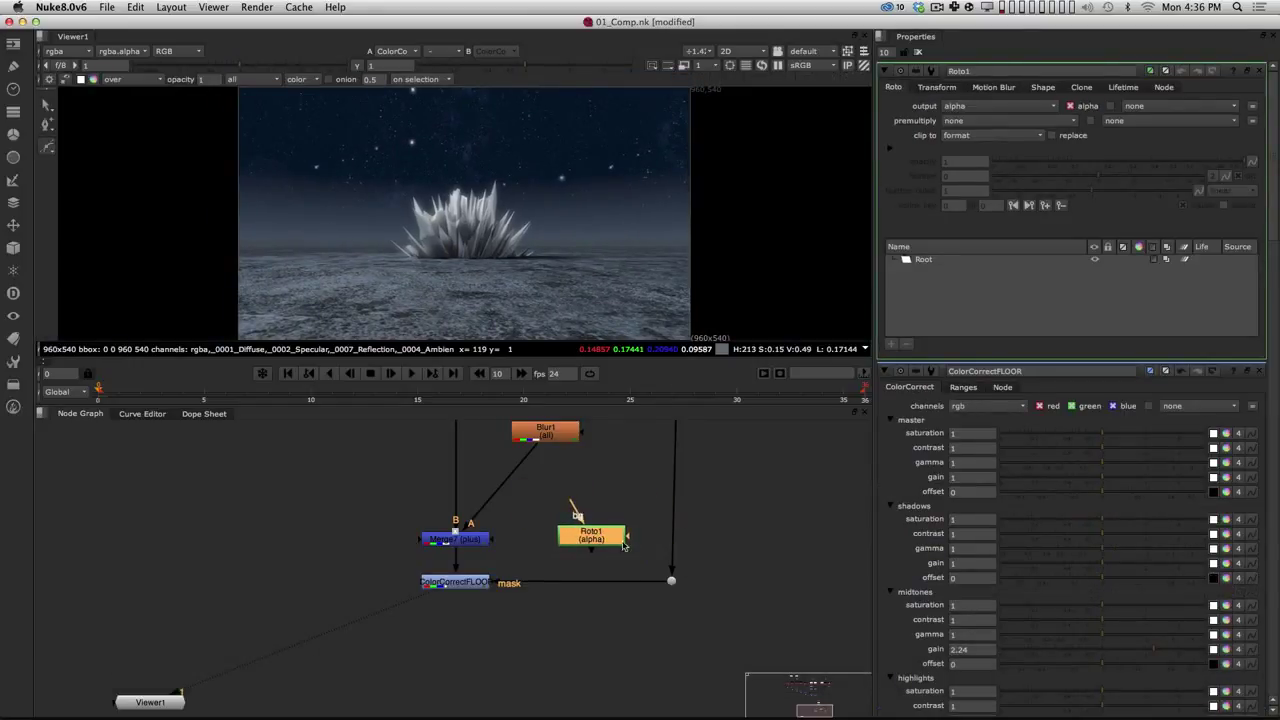
{"action": "left_click_drag", "start_coordinate": [600, 537], "coordinate": [601, 538]}
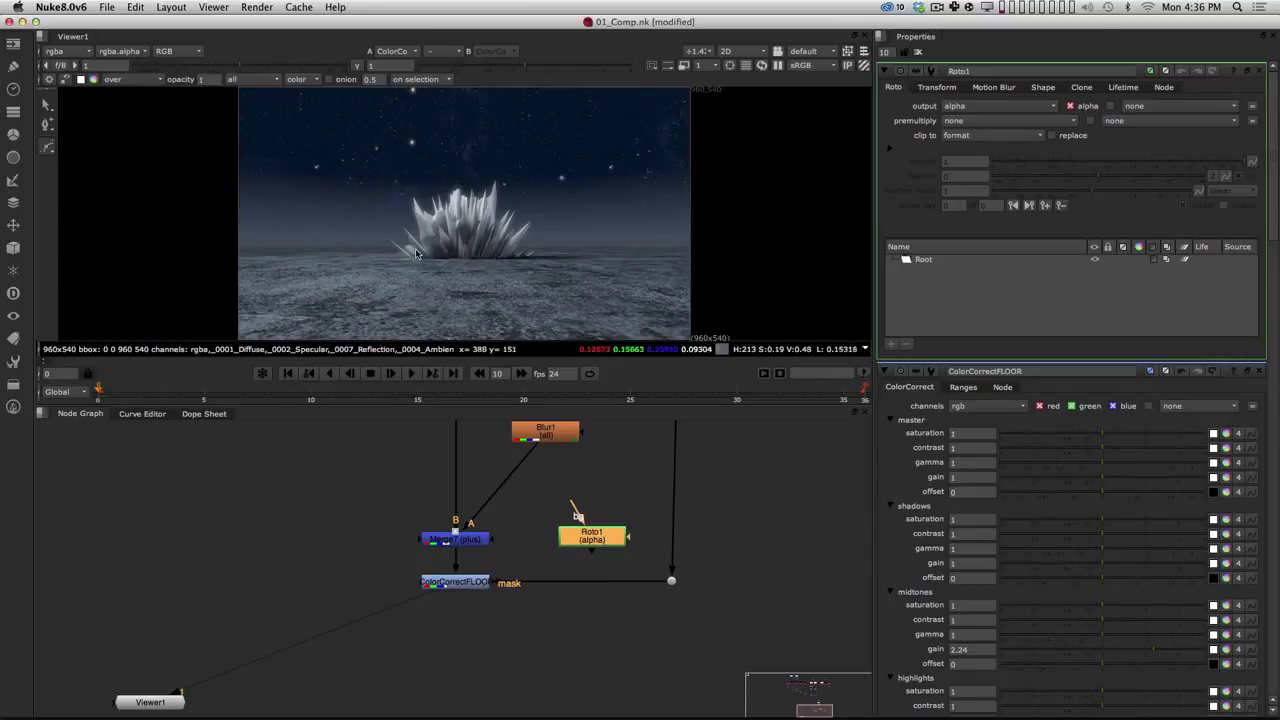
Step: Draw a closed, rounded Bezier shape around the crystals and the central foreground floor, extending below the frame
{"action": "left_click", "coordinate": [397, 212]}
{"action": "left_click", "coordinate": [355, 230]}
{"action": "left_click_drag", "start_coordinate": [299, 281], "coordinate": [366, 328]}
{"action": "left_click_drag", "start_coordinate": [514, 320], "coordinate": [538, 320]}
{"action": "left_click_drag", "start_coordinate": [593, 296], "coordinate": [602, 261]}
{"action": "left_click", "coordinate": [615, 212]}
{"action": "left_click", "coordinate": [598, 172]}
{"action": "left_click", "coordinate": [525, 143]}
{"action": "left_click", "coordinate": [397, 148]}
{"action": "left_click_drag", "start_coordinate": [615, 212], "coordinate": [628, 221]}
{"action": "left_click_drag", "start_coordinate": [598, 173], "coordinate": [585, 172]}
{"action": "left_click_drag", "start_coordinate": [525, 143], "coordinate": [507, 146]}
Step: Insert the Roto node into the mask connection between the dot and ColorCorrectFLOOR, and view its output
{"action": "left_click", "coordinate": [605, 617]}
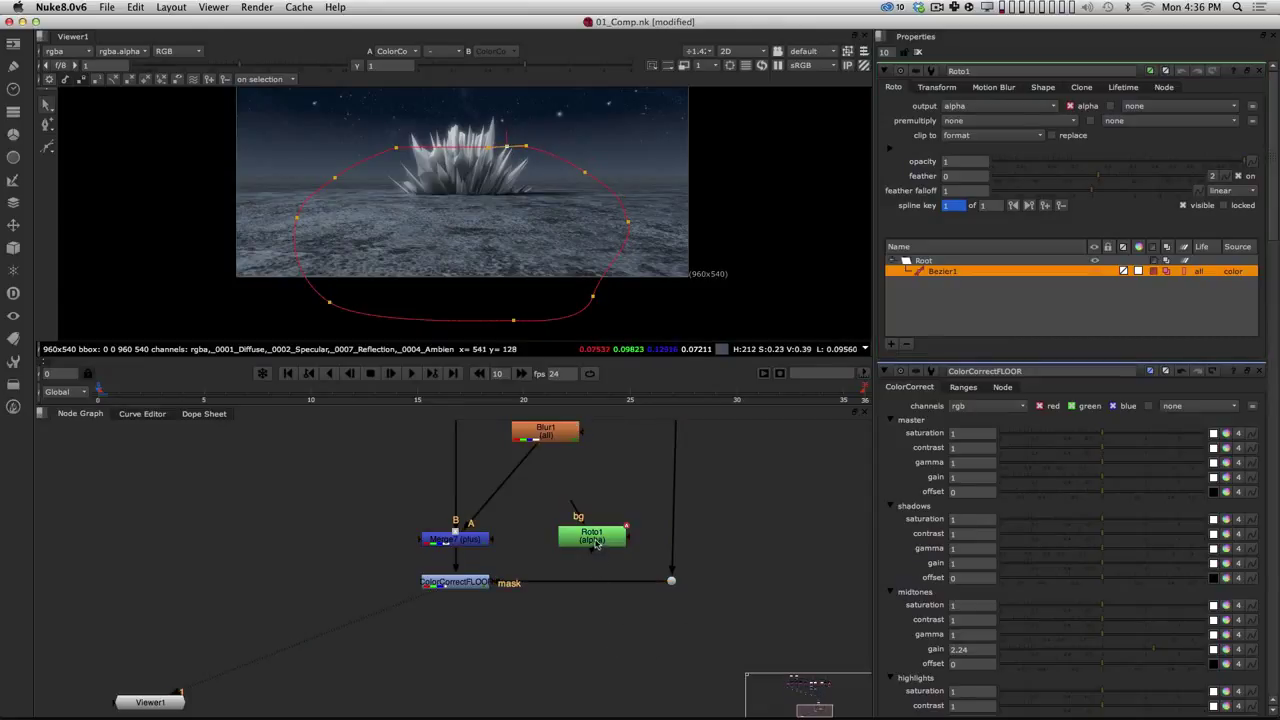
{"action": "left_click_drag", "start_coordinate": [608, 535], "coordinate": [617, 592]}
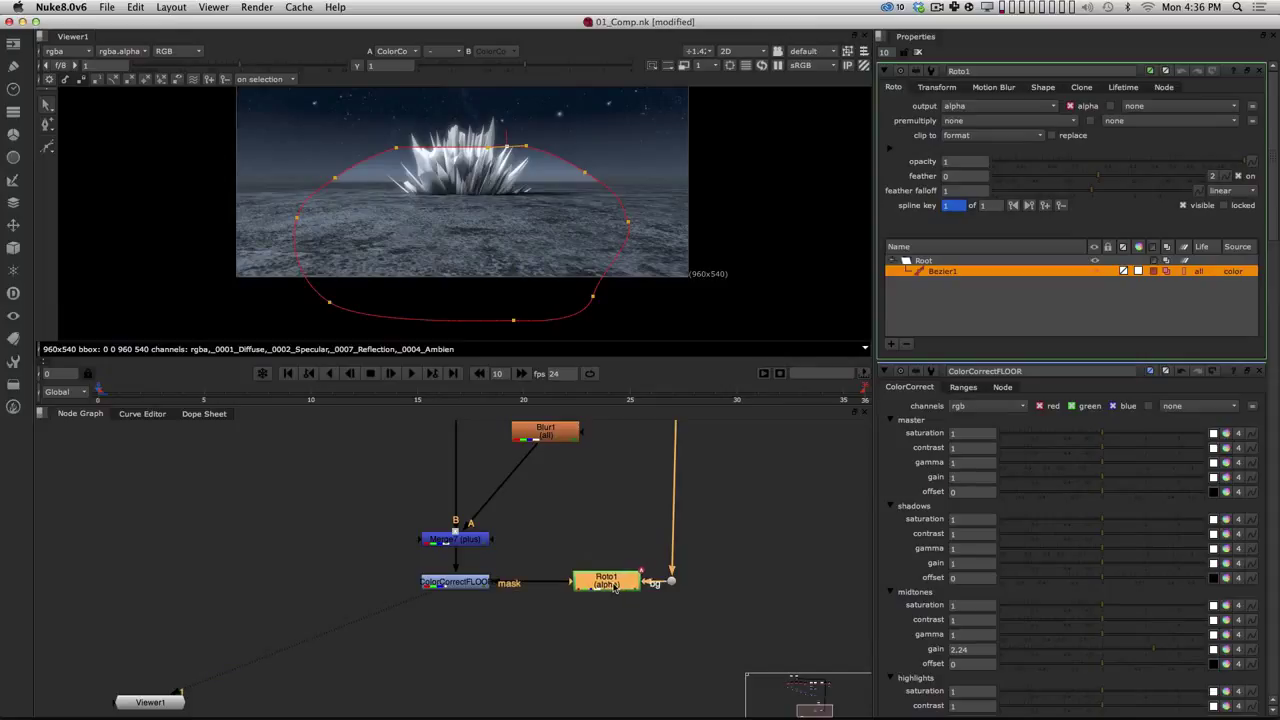
{"action": "key", "text": "1"}
{"action": "left_click_drag", "start_coordinate": [534, 266], "coordinate": [546, 292], "text": "alt"}
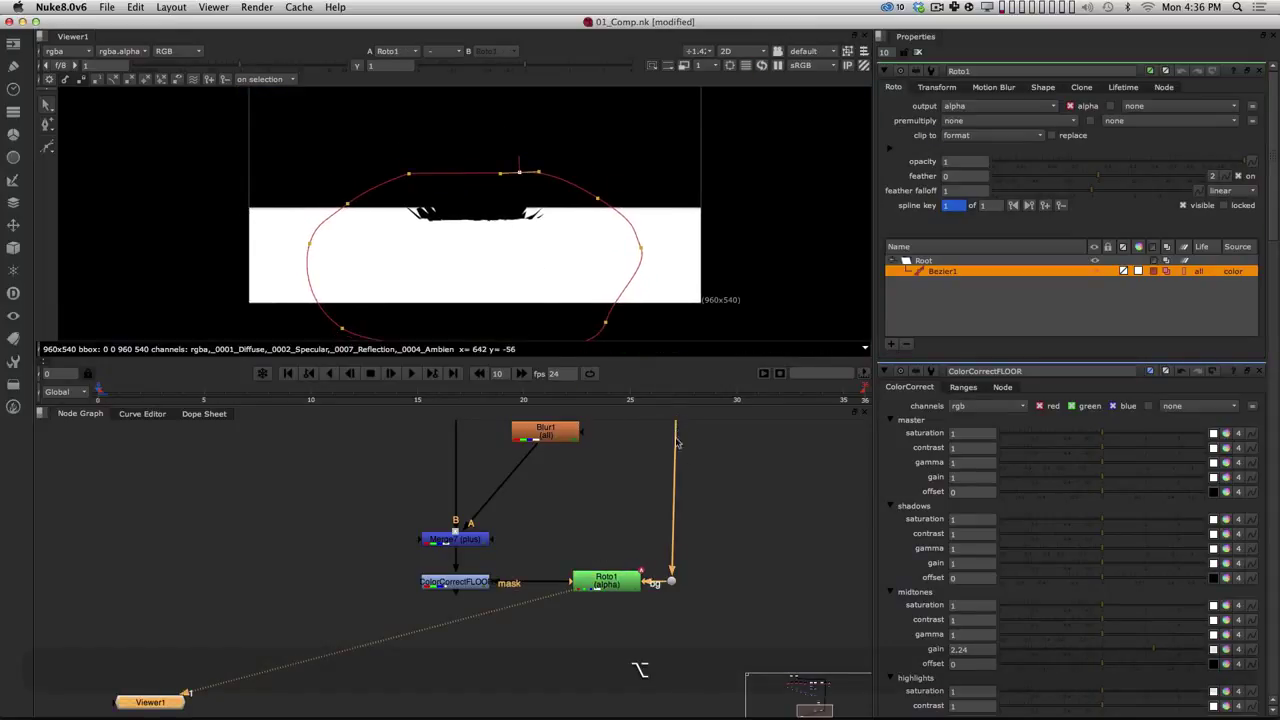
{"action": "left_click_drag", "start_coordinate": [627, 588], "coordinate": [611, 587]}
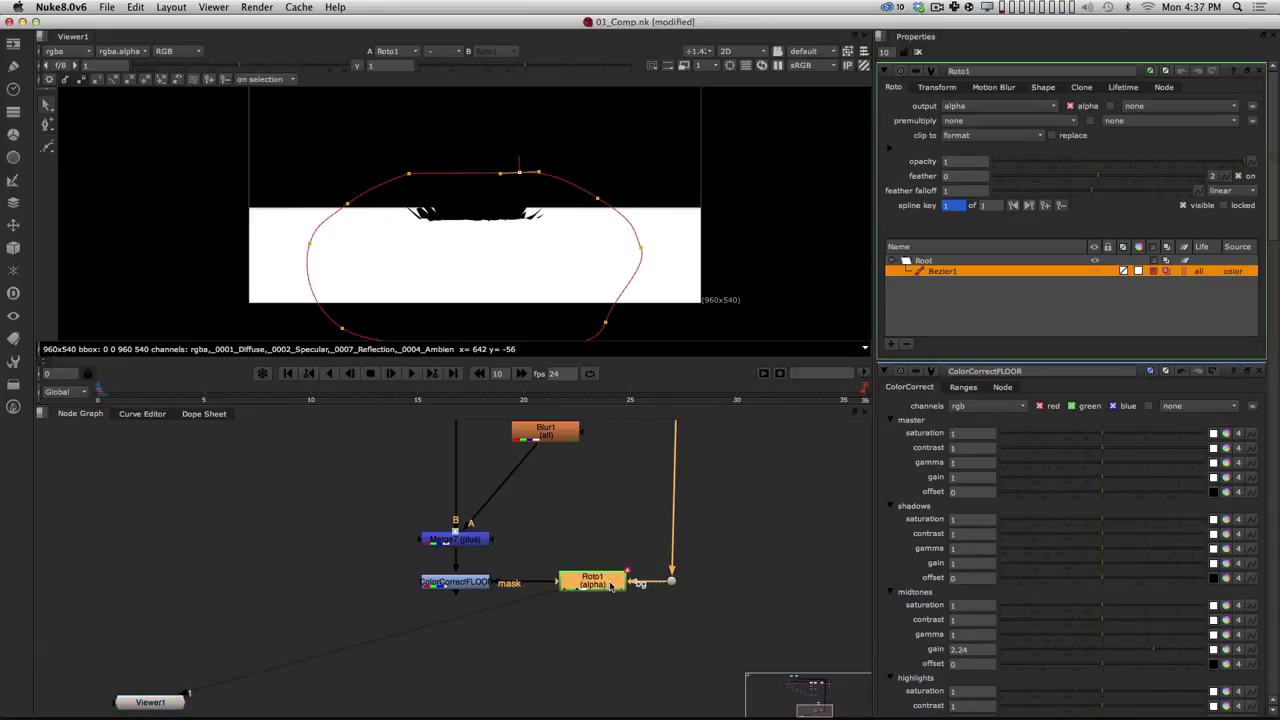
Step: Toggle the viewer between the alpha and RGB channels to compare the roto shape with the floor matte
{"action": "key", "text": "1"}
{"action": "key", "text": "a"}
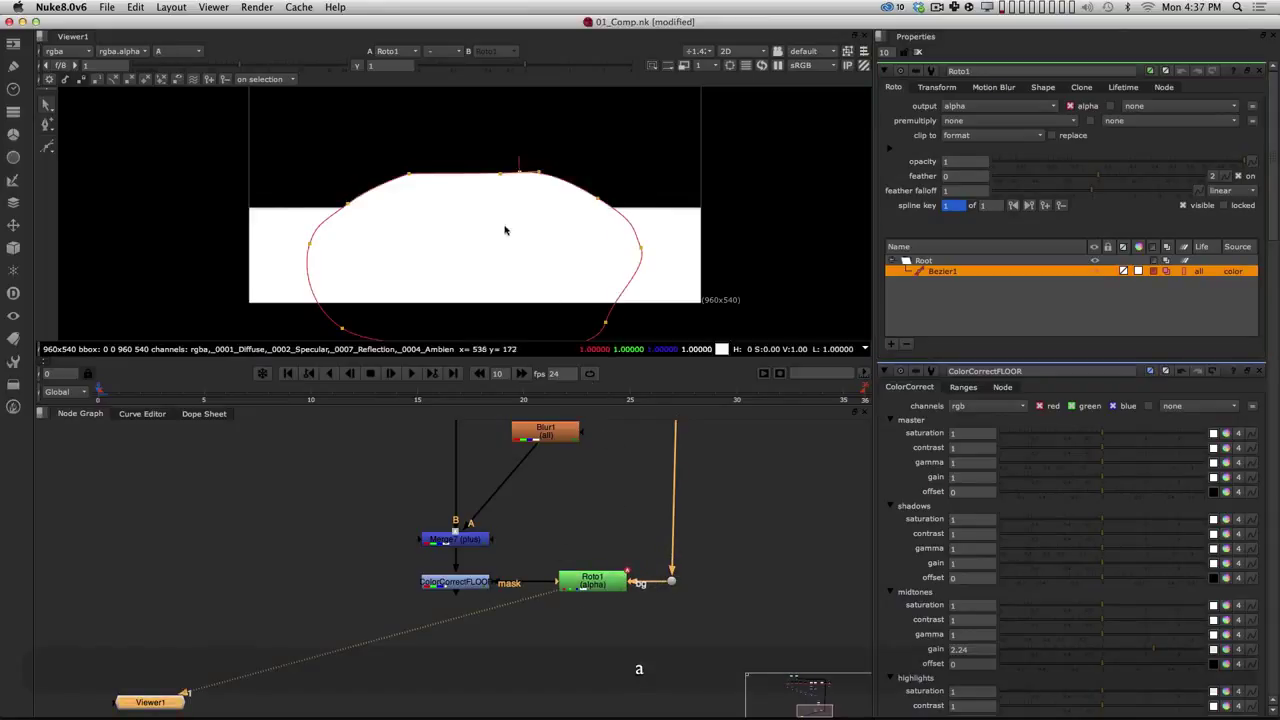
{"action": "left_click", "coordinate": [609, 587]}
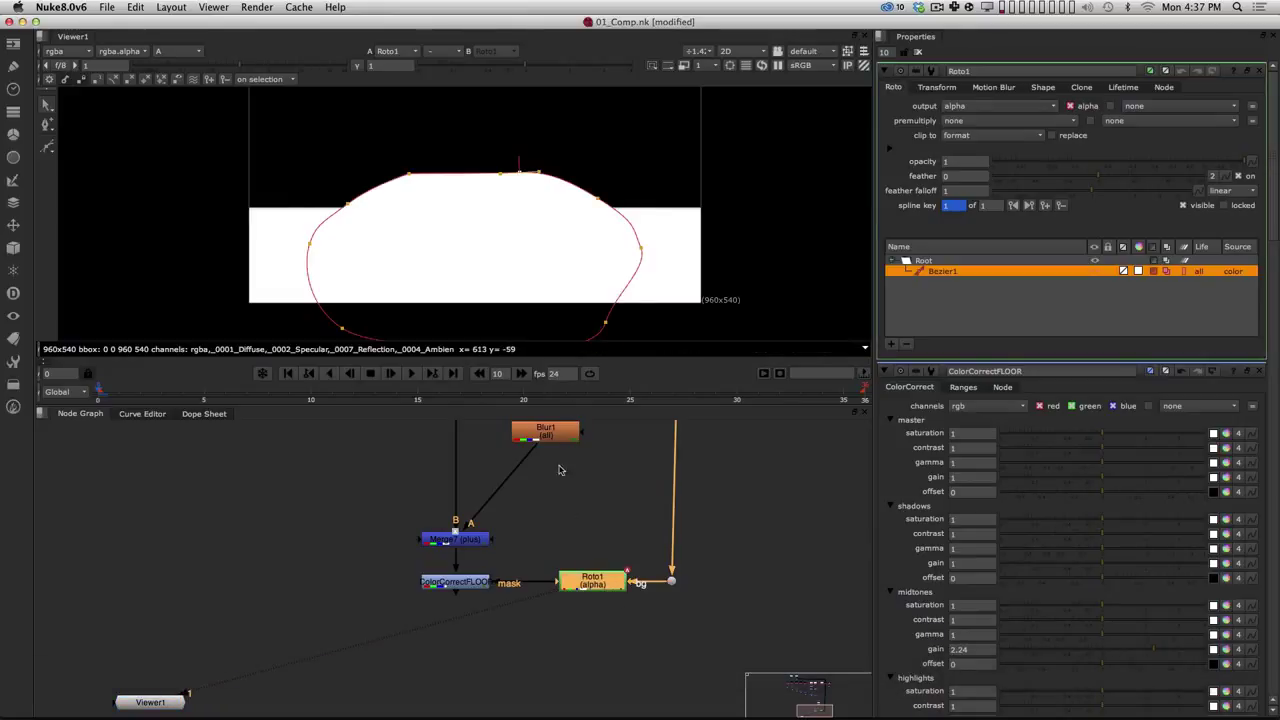
{"action": "key", "text": "a"}
{"action": "left_click_drag", "start_coordinate": [523, 203], "coordinate": [502, 249], "text": "alt"}
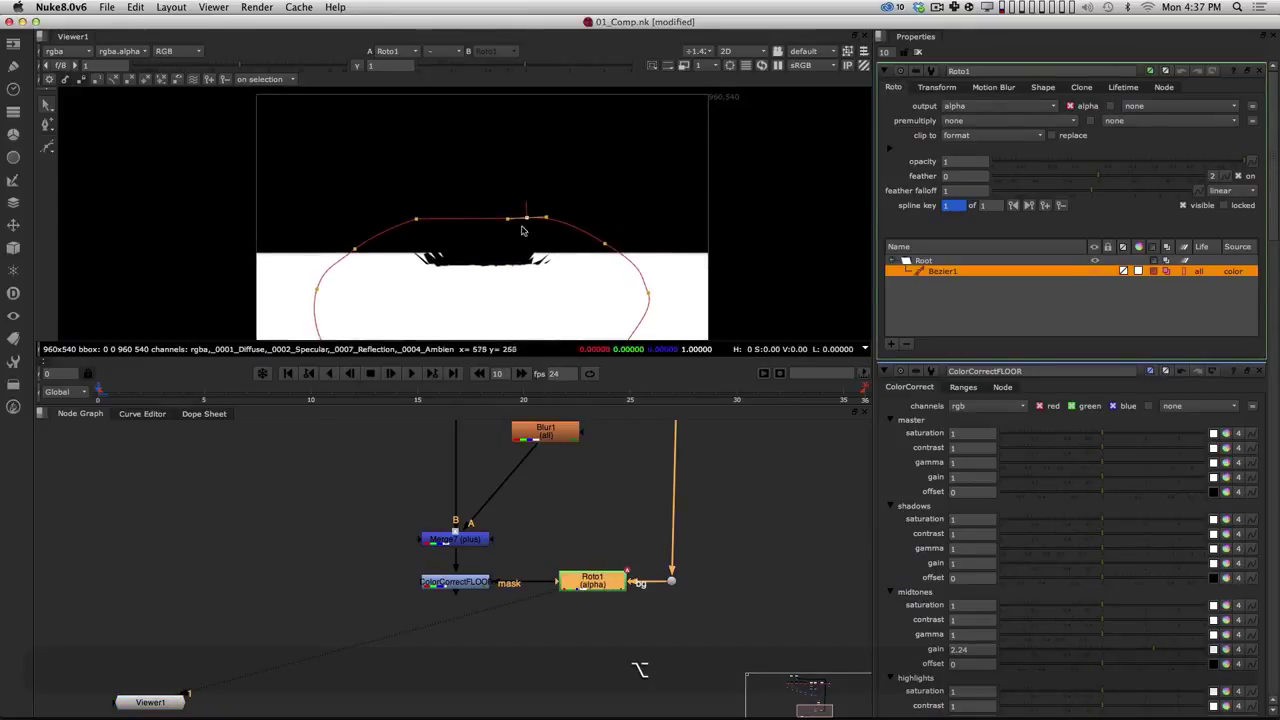
{"action": "scroll", "coordinate": [523, 210], "scroll_direction": "down", "scroll_amount": 1}
{"action": "left_click_drag", "start_coordinate": [606, 584], "coordinate": [602, 584]}
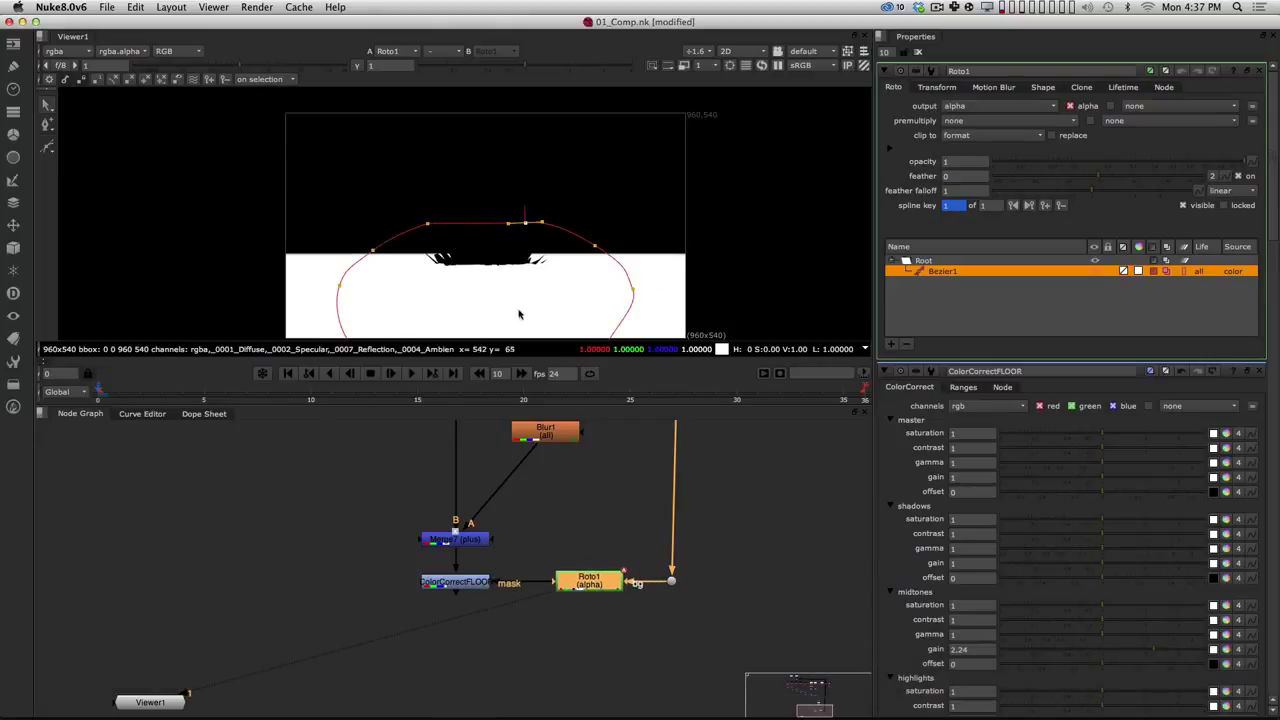
{"action": "left_click_drag", "start_coordinate": [508, 302], "coordinate": [497, 289], "text": "alt"}
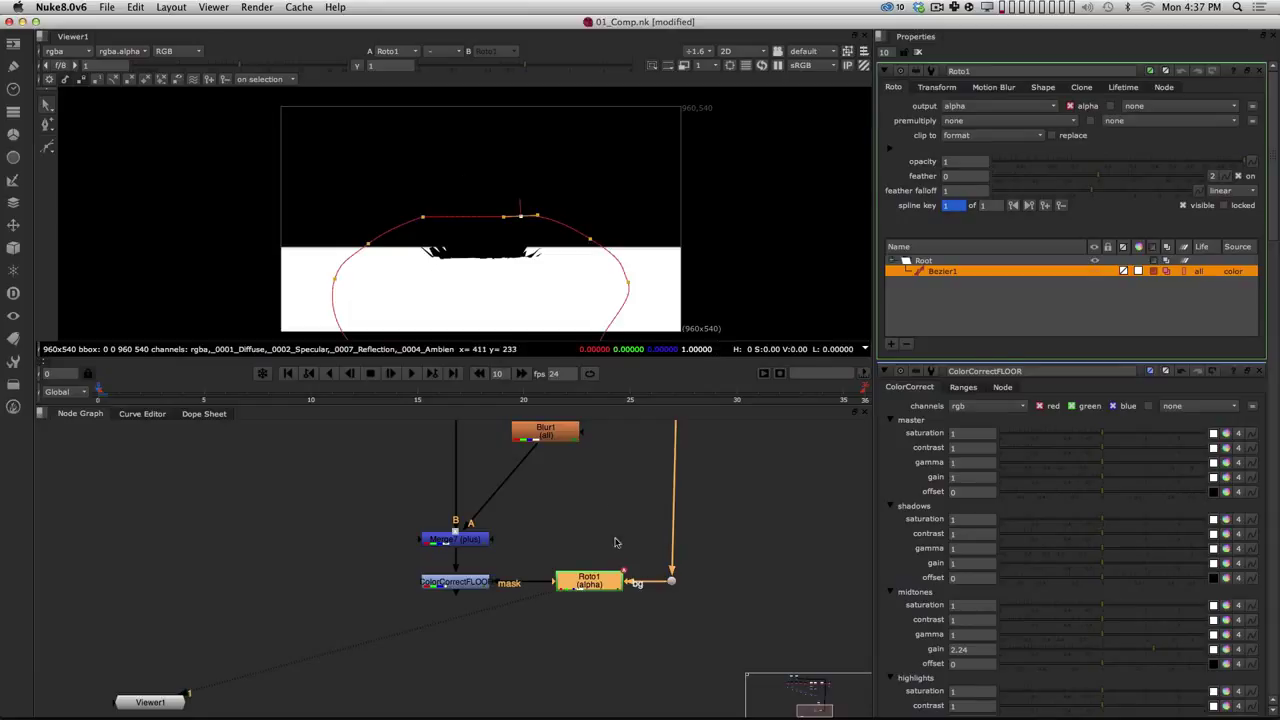
{"action": "key", "text": "a"}
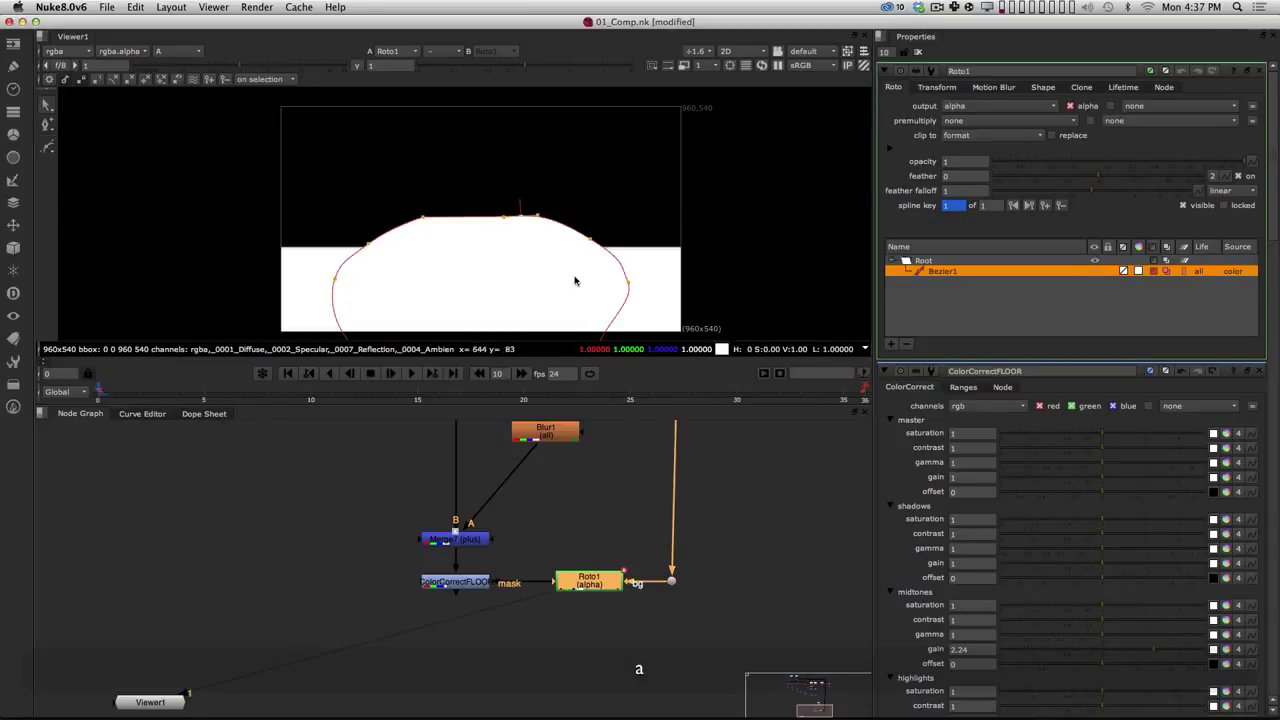
Step: Set the Roto1 Bezier's color to 0 and invert the shape so the floor matte survives only inside it, checking alpha against RGB
{"action": "left_click_drag", "start_coordinate": [591, 590], "coordinate": [604, 577]}
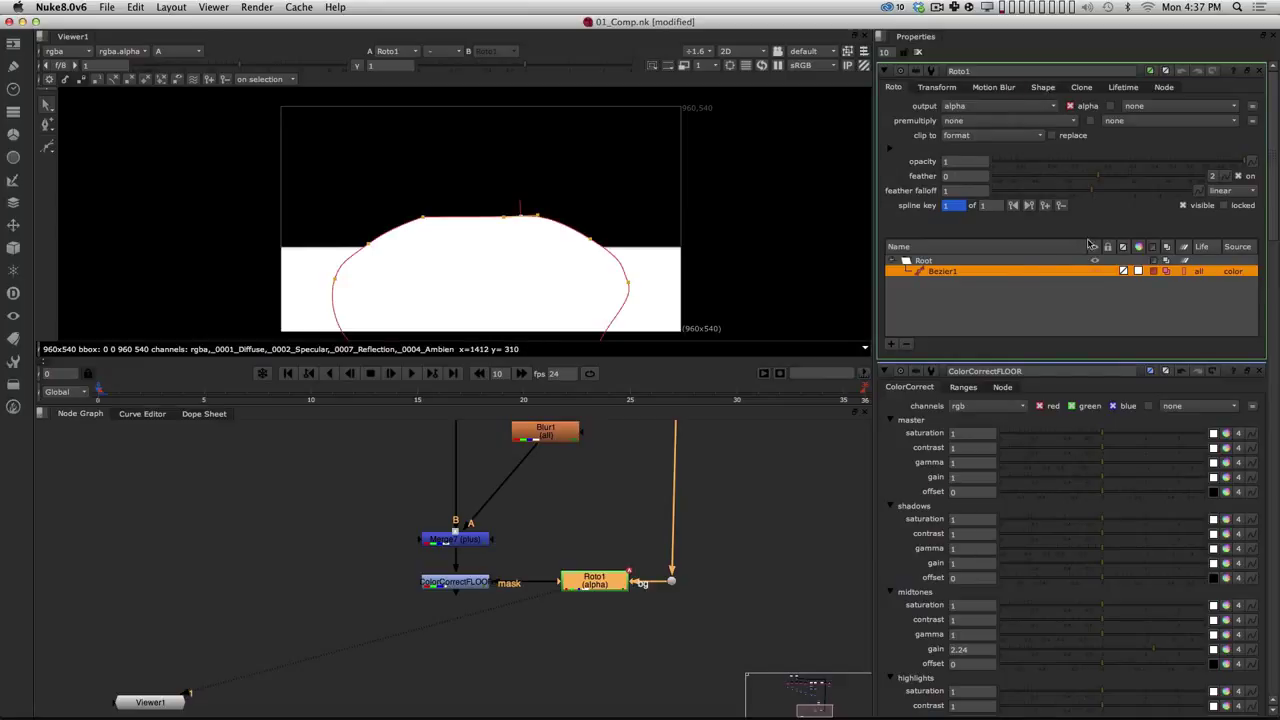
{"action": "left_click", "coordinate": [1046, 88]}
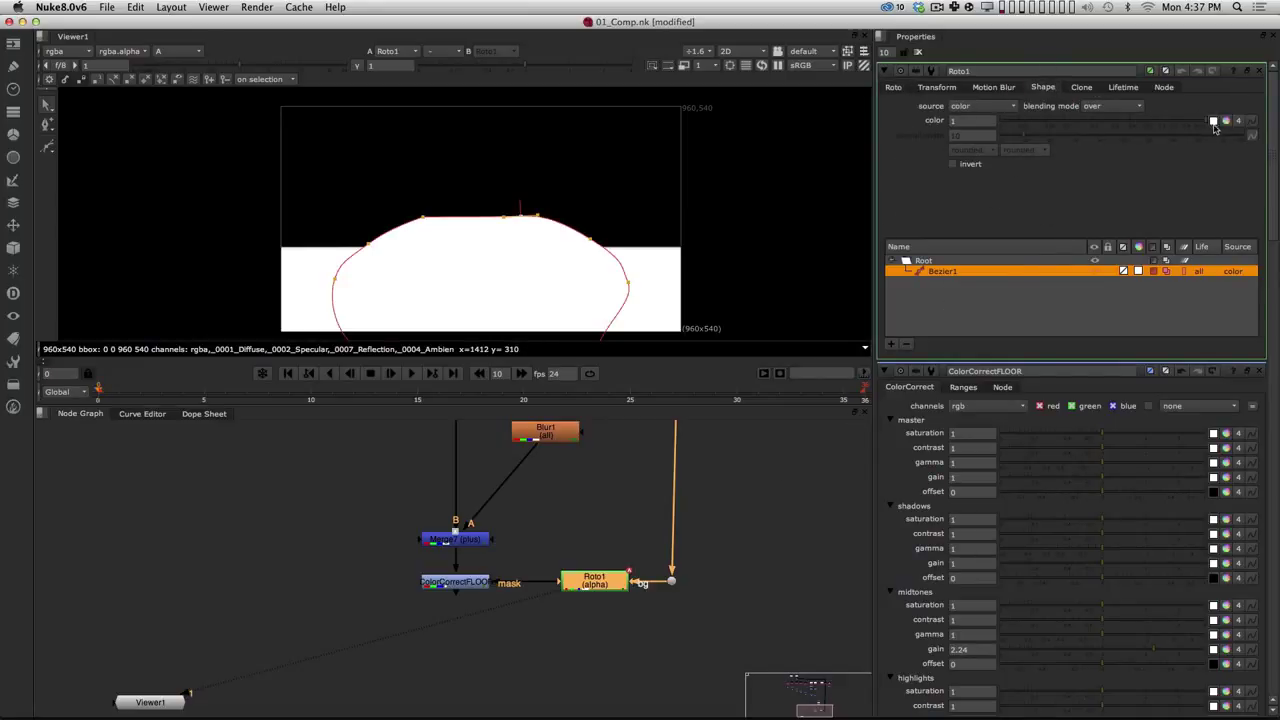
{"action": "left_click_drag", "start_coordinate": [1210, 122], "coordinate": [913, 148]}
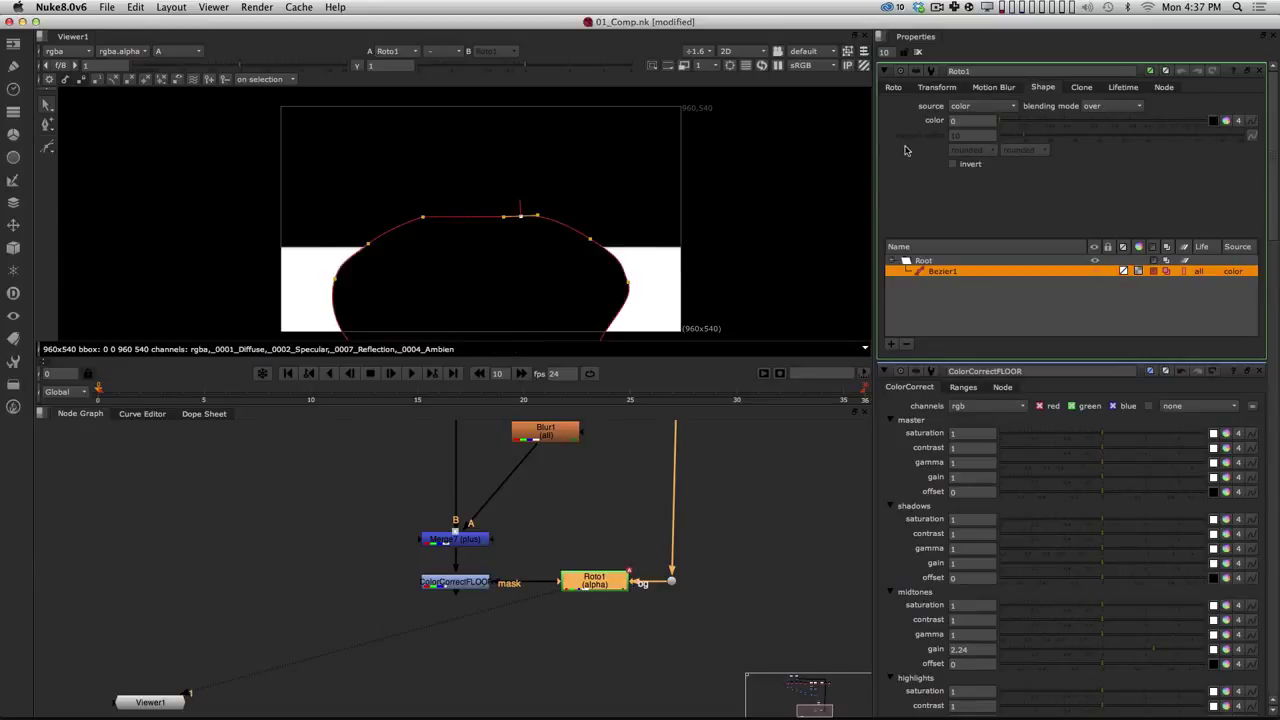
{"action": "left_click", "coordinate": [952, 164]}
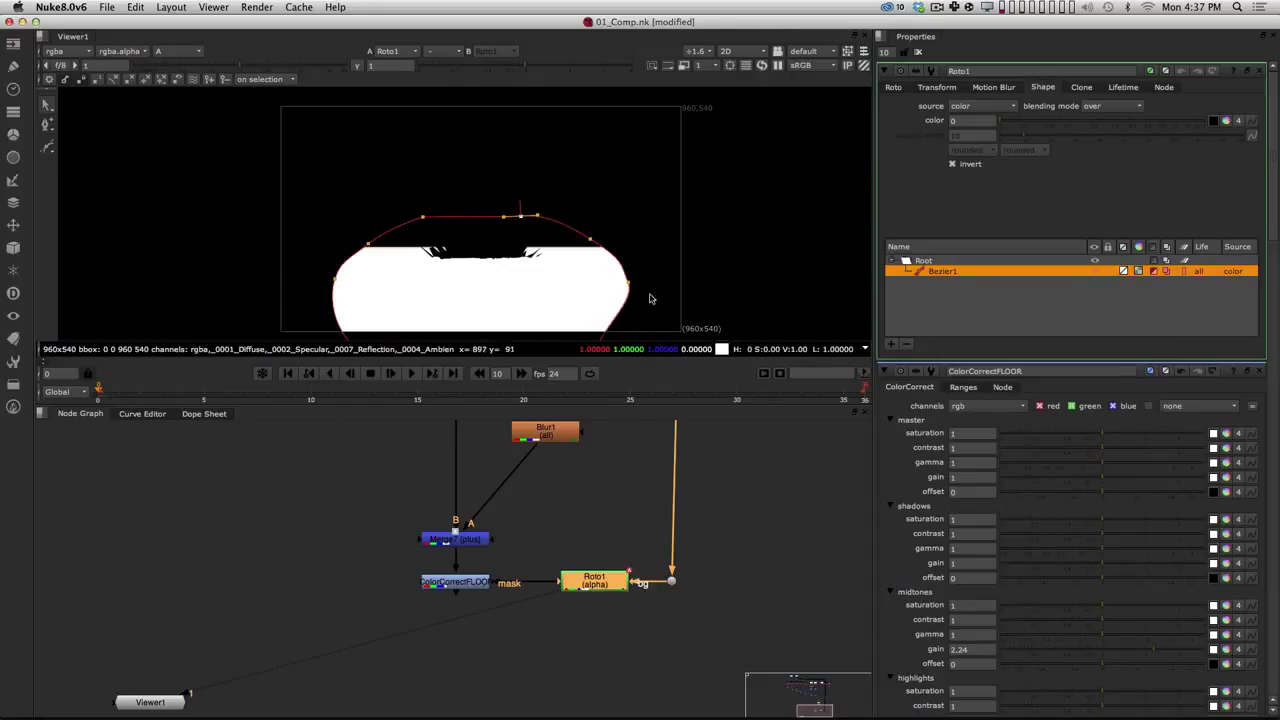
{"action": "key", "text": "a"}
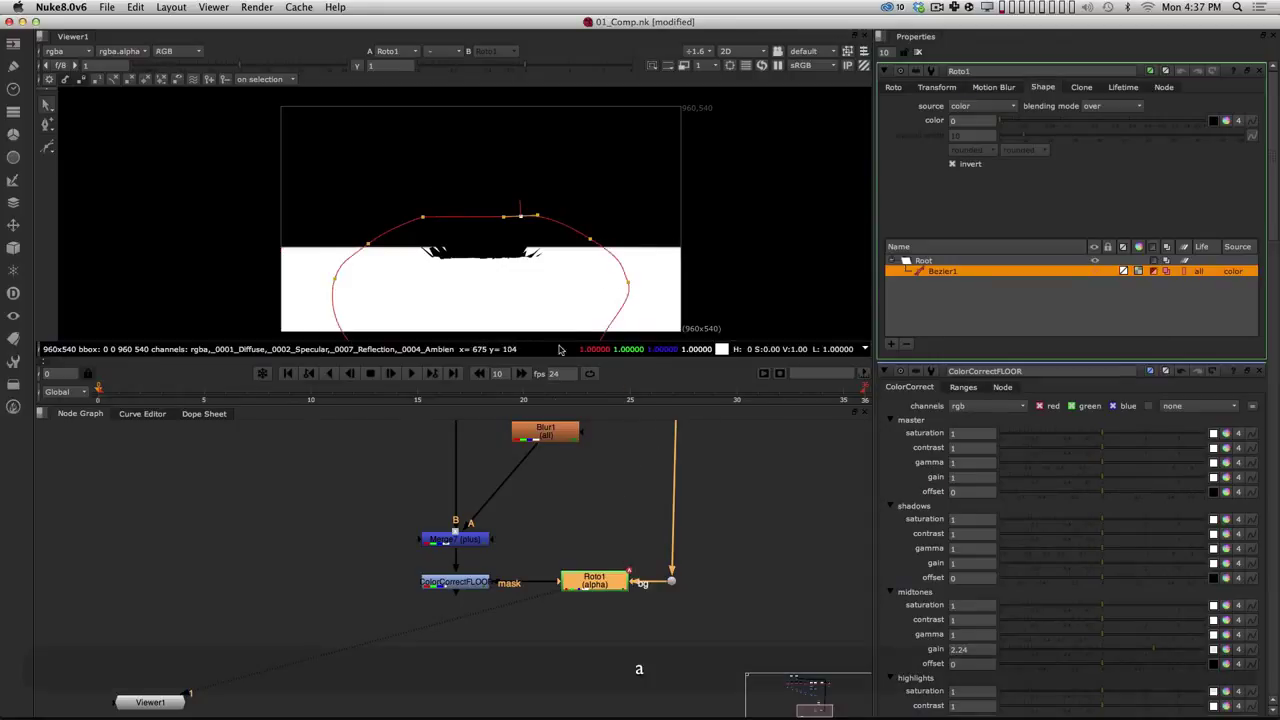
Step: View the ColorCorrectFLOOR output and bring up that node's properties
{"action": "key", "text": "1"}
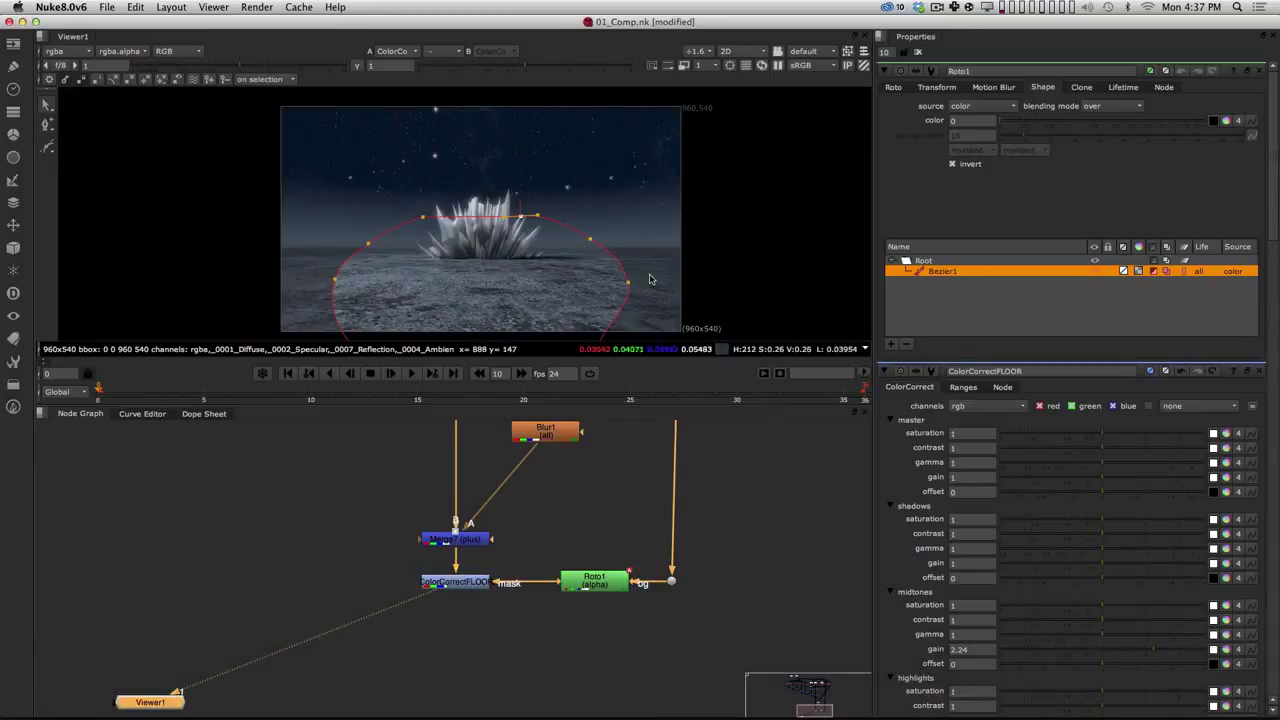
{"action": "left_click", "coordinate": [459, 583]}
{"action": "double_click", "coordinate": [459, 584]}
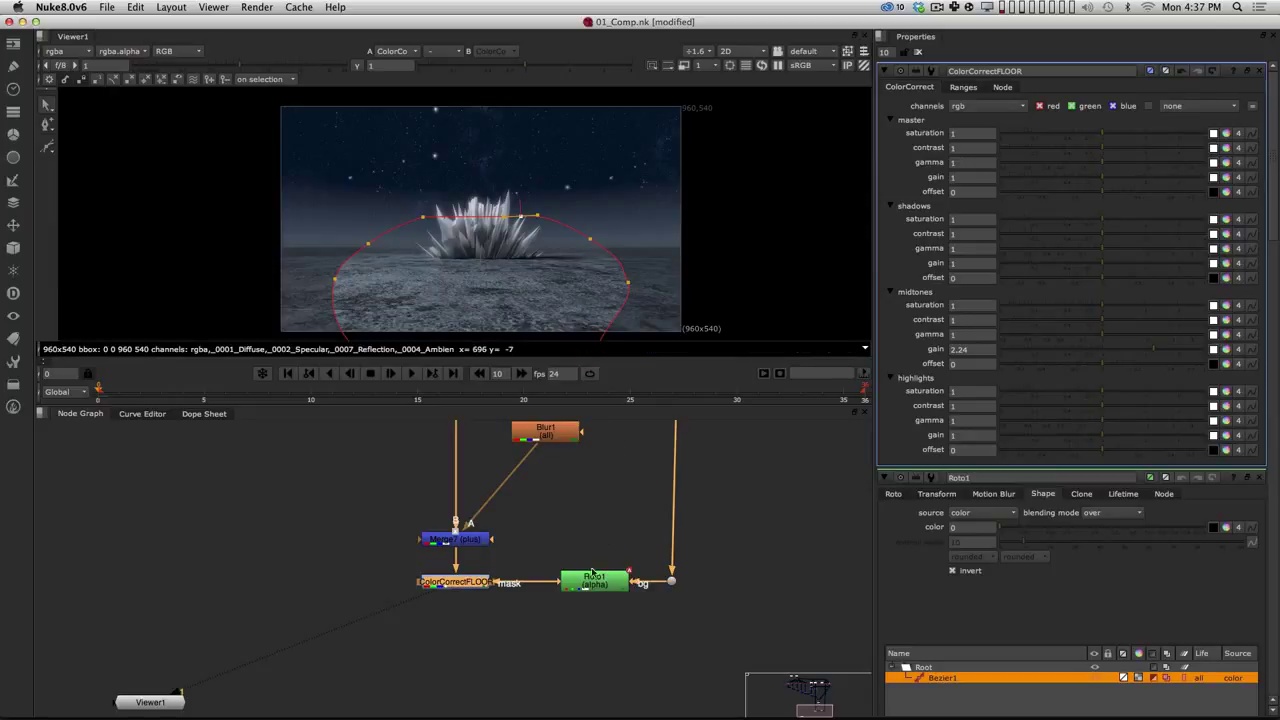
Step: Pull feather points outward around the roto shape and adjust its outline points to give the floor correction a wide soft falloff
{"action": "mouse_move", "coordinate": [630, 288]}
{"action": "left_mouse_down"}
{"action": "mouse_move", "coordinate": [613, 293]}
{"action": "mouse_move", "coordinate": [627, 290]}
{"action": "left_mouse_up"}
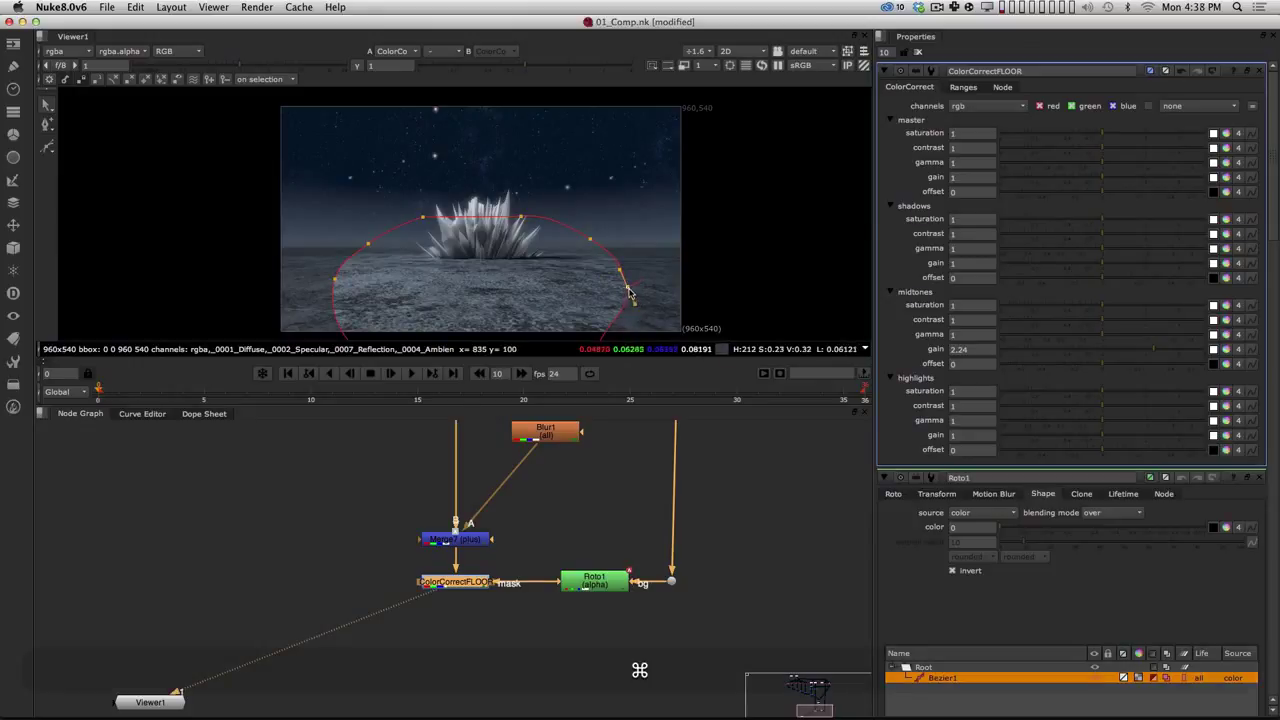
{"action": "left_click_drag", "start_coordinate": [643, 288], "coordinate": [693, 280], "text": "super"}
{"action": "left_click_drag", "start_coordinate": [590, 239], "coordinate": [645, 218], "text": "super"}
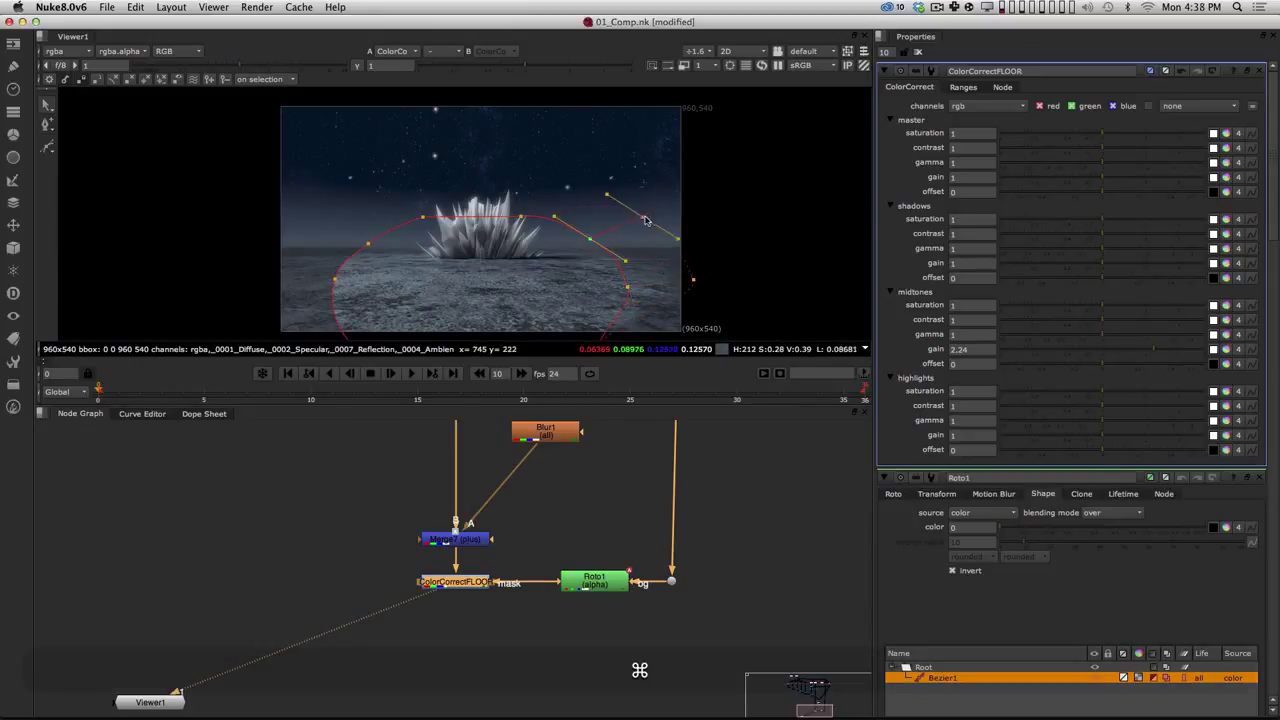
{"action": "left_click_drag", "start_coordinate": [334, 281], "coordinate": [256, 281], "text": "super"}
{"action": "left_click_drag", "start_coordinate": [385, 299], "coordinate": [289, 316], "text": "alt+super"}
{"action": "left_click_drag", "start_coordinate": [365, 301], "coordinate": [388, 303]}
{"action": "left_click_drag", "start_coordinate": [335, 228], "coordinate": [376, 195]}
{"action": "left_click_drag", "start_coordinate": [645, 167], "coordinate": [583, 191]}
{"action": "left_click_drag", "start_coordinate": [629, 236], "coordinate": [622, 244]}
{"action": "left_click_drag", "start_coordinate": [599, 297], "coordinate": [632, 302], "text": "super"}
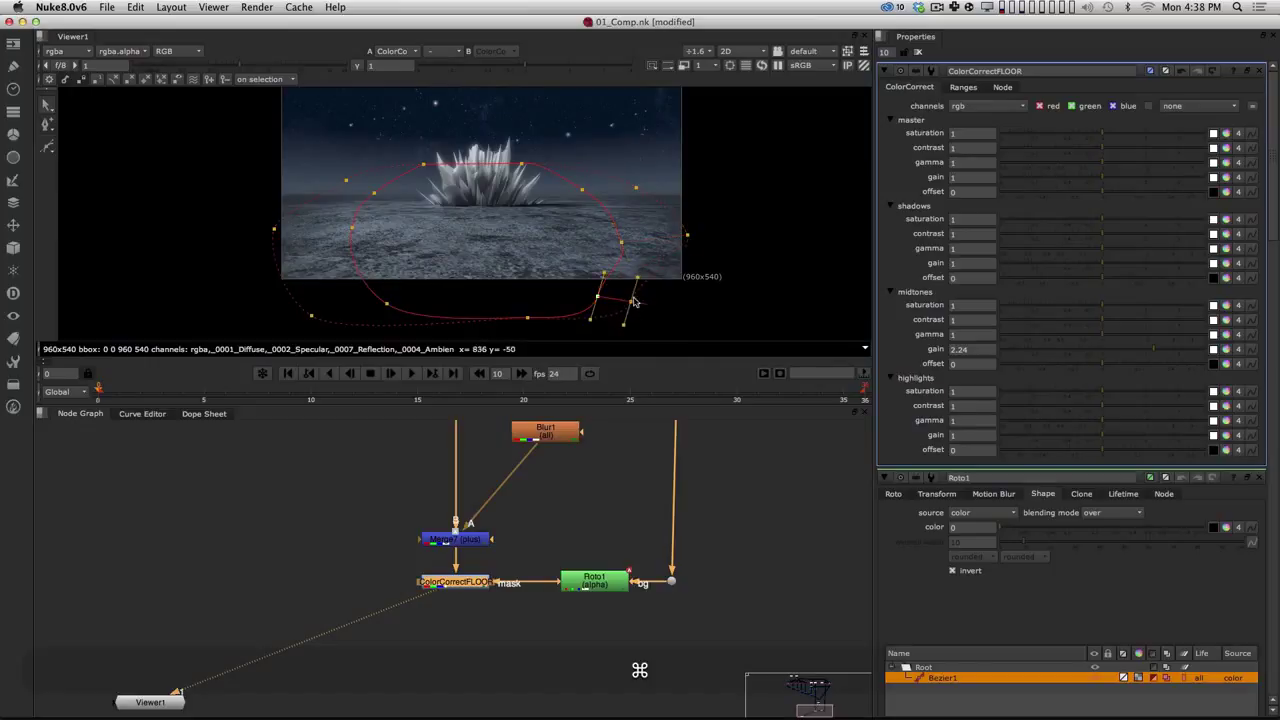
{"action": "left_click_drag", "start_coordinate": [688, 235], "coordinate": [675, 236]}
Step: Select all points of the roto shape and scale it down with its feather to fit the central foreground floor
{"action": "key", "text": "super+a"}
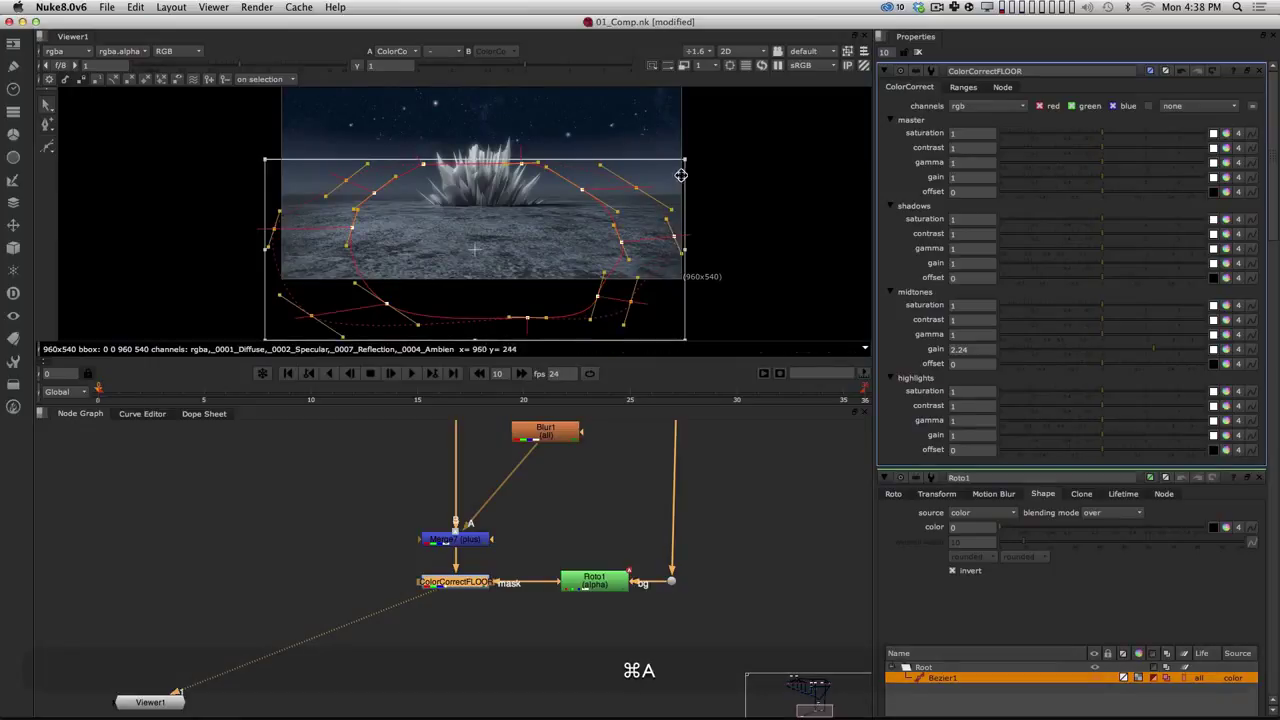
{"action": "left_click_drag", "start_coordinate": [685, 158], "coordinate": [655, 196]}
{"action": "left_click", "coordinate": [627, 212]}
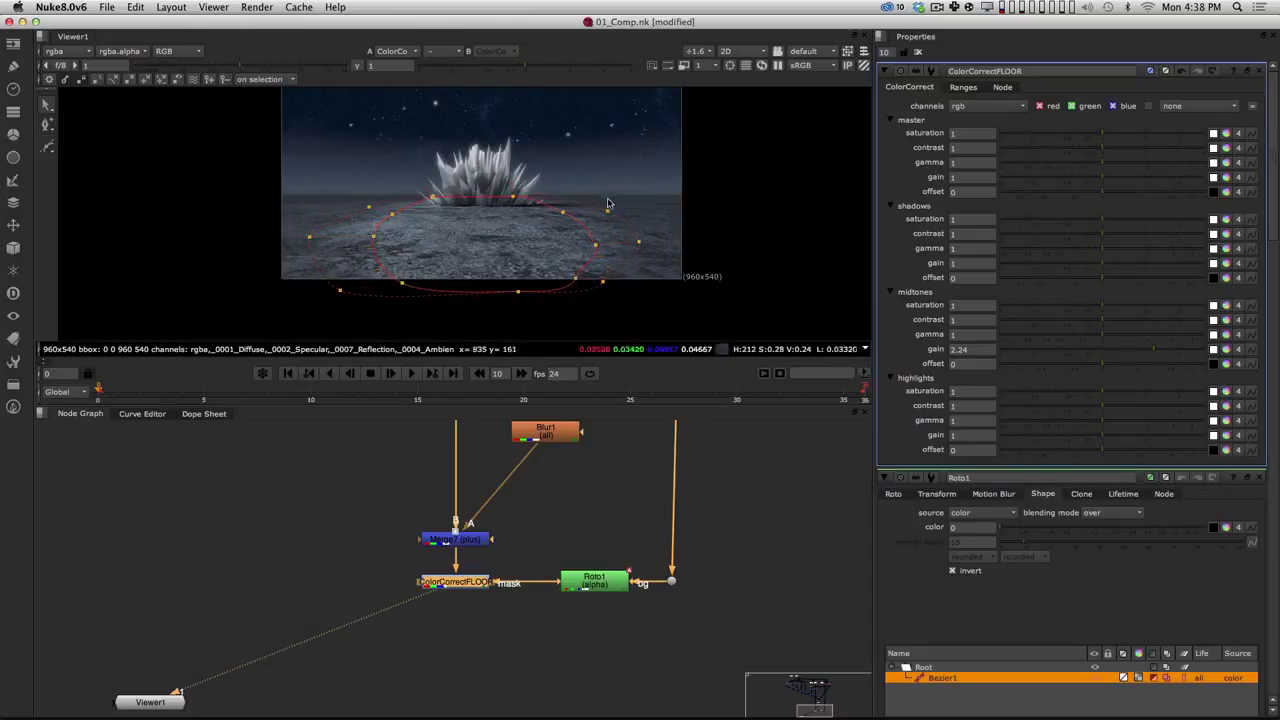
{"action": "left_click_drag", "start_coordinate": [550, 158], "coordinate": [560, 200], "text": "alt"}
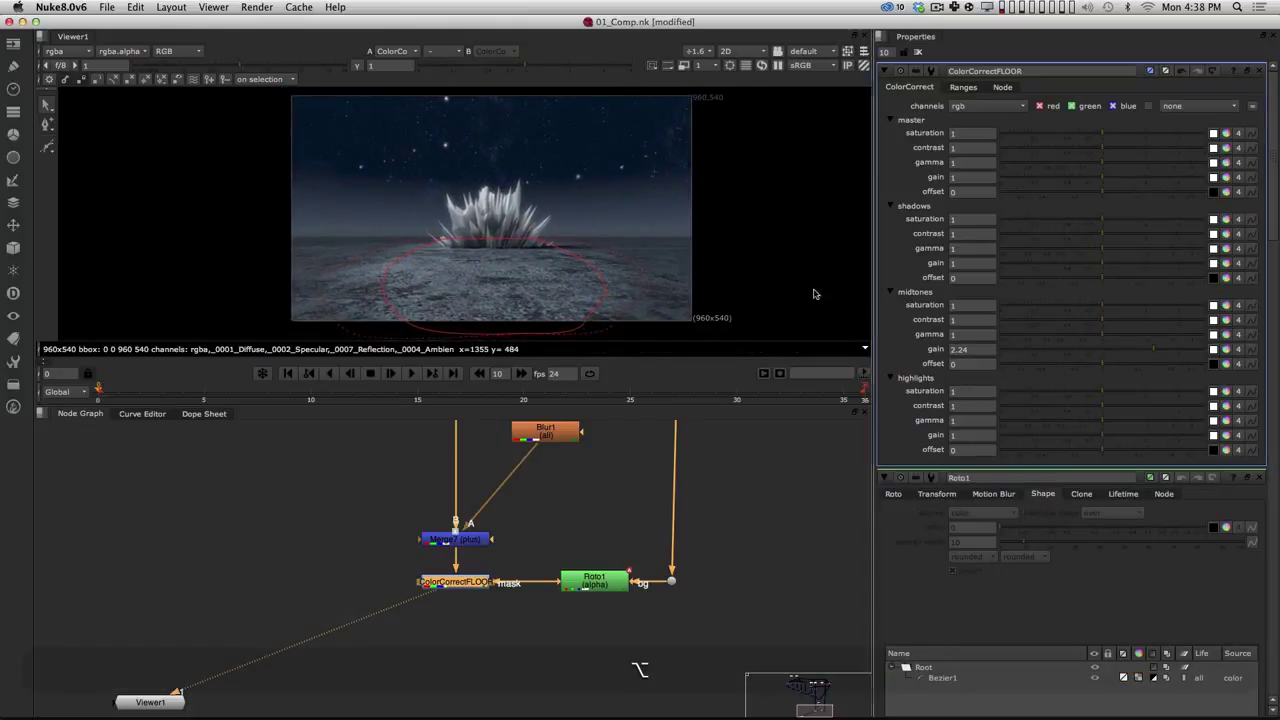
Step: Collapse the Roto1 properties, fit the image in the viewer, and limit the open property panels to 2
{"action": "left_click", "coordinate": [884, 477]}
{"action": "key", "text": "h"}
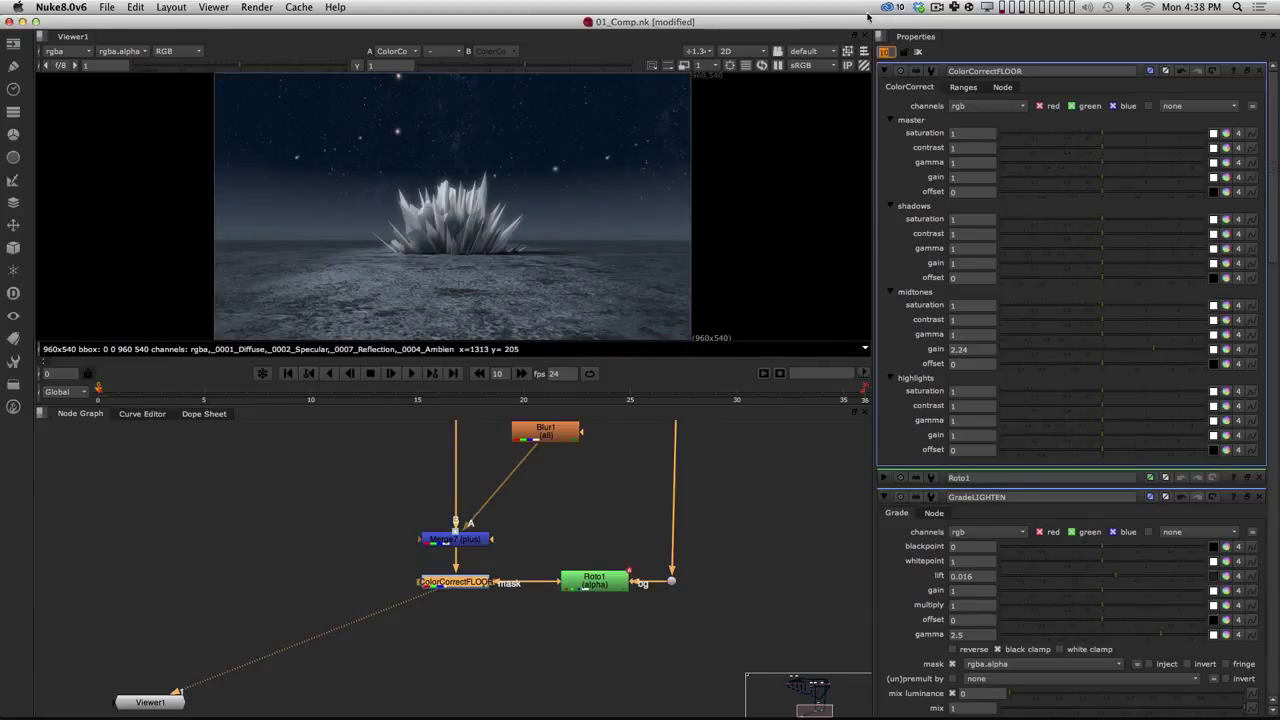
{"action": "key", "text": "Return"}
{"action": "left_click", "coordinate": [786, 551]}
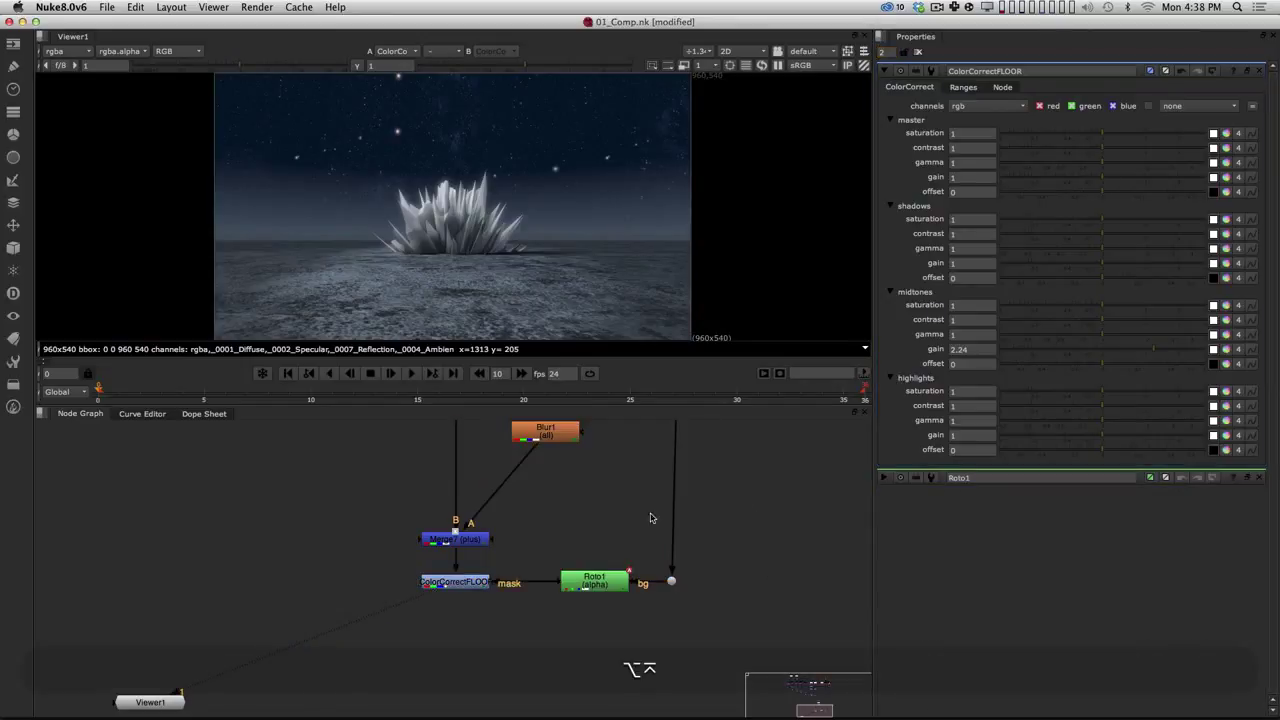
Step: Examine the node tree around the Merge7 branch and the vertical mask line feeding ColorCorrectFLOOR
{"action": "left_click_drag", "start_coordinate": [572, 509], "coordinate": [549, 570], "text": "alt"}
{"action": "left_click", "coordinate": [441, 592], "text": "super"}
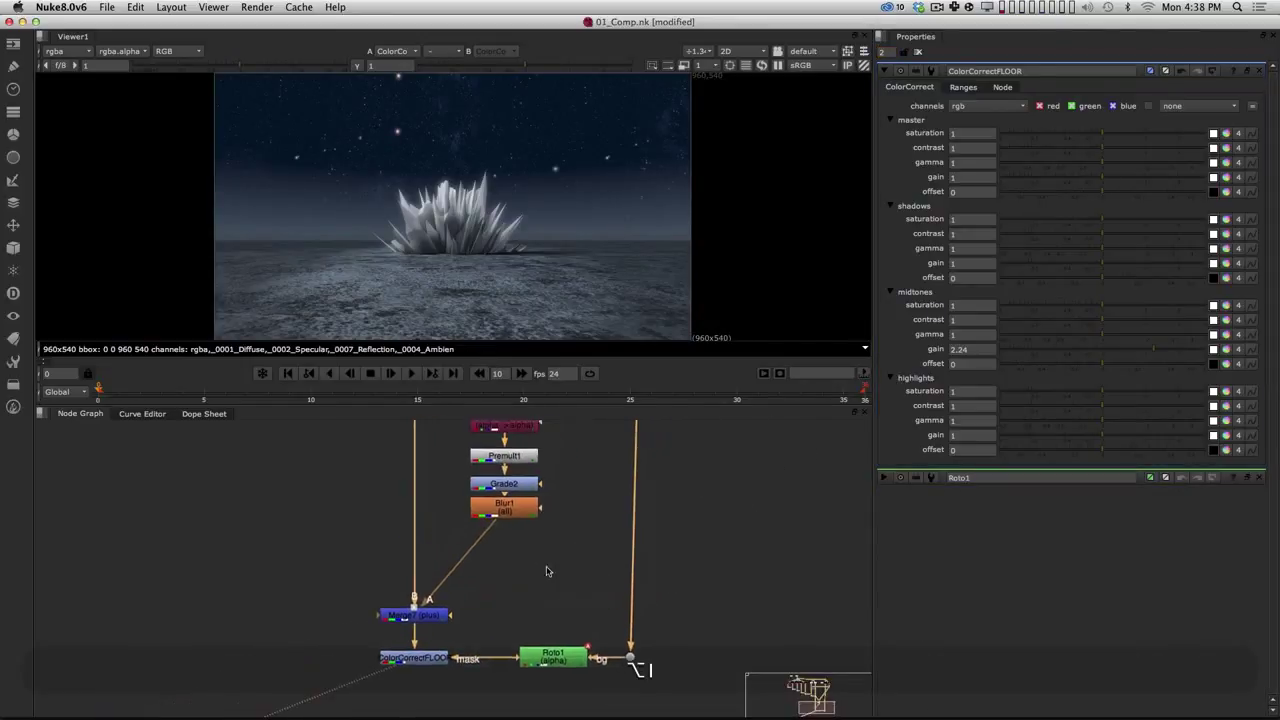
{"action": "middle_click_drag", "start_coordinate": [549, 570], "coordinate": [513, 580], "text": "alt"}
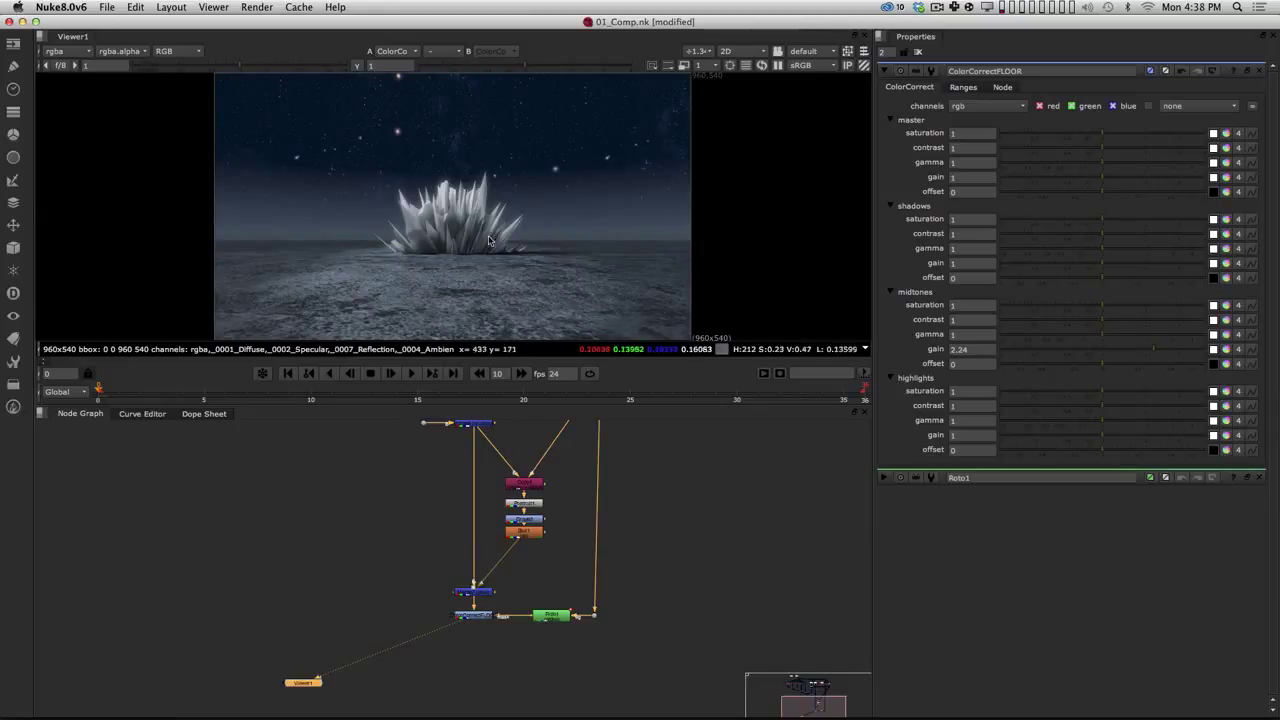
{"action": "left_click_drag", "start_coordinate": [556, 580], "coordinate": [534, 624], "text": "alt"}
{"action": "left_click_drag", "start_coordinate": [472, 590], "coordinate": [477, 646], "text": "alt"}
{"action": "left_click_drag", "start_coordinate": [488, 703], "coordinate": [494, 531], "text": "alt"}
{"action": "left_click_drag", "start_coordinate": [490, 445], "coordinate": [460, 619], "text": "alt"}
{"action": "left_click_drag", "start_coordinate": [547, 602], "coordinate": [561, 378], "text": "alt"}
{"action": "left_click_drag", "start_coordinate": [585, 464], "coordinate": [630, 446], "text": "alt"}
Step: View the Roto1 output in alpha and RGB, and return the viewer to ColorCorrectFLOOR
{"action": "left_click", "coordinate": [504, 581]}
{"action": "key", "text": "1"}
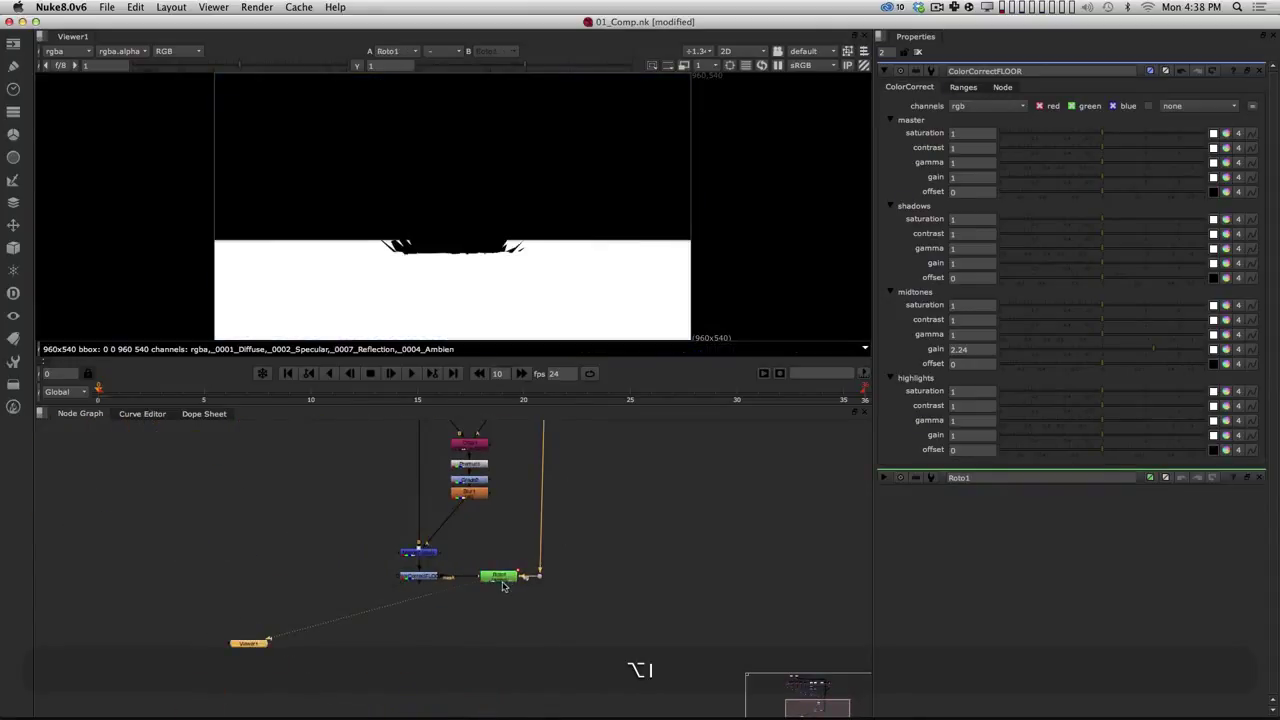
{"action": "left_click", "coordinate": [420, 578]}
{"action": "key", "text": "1"}
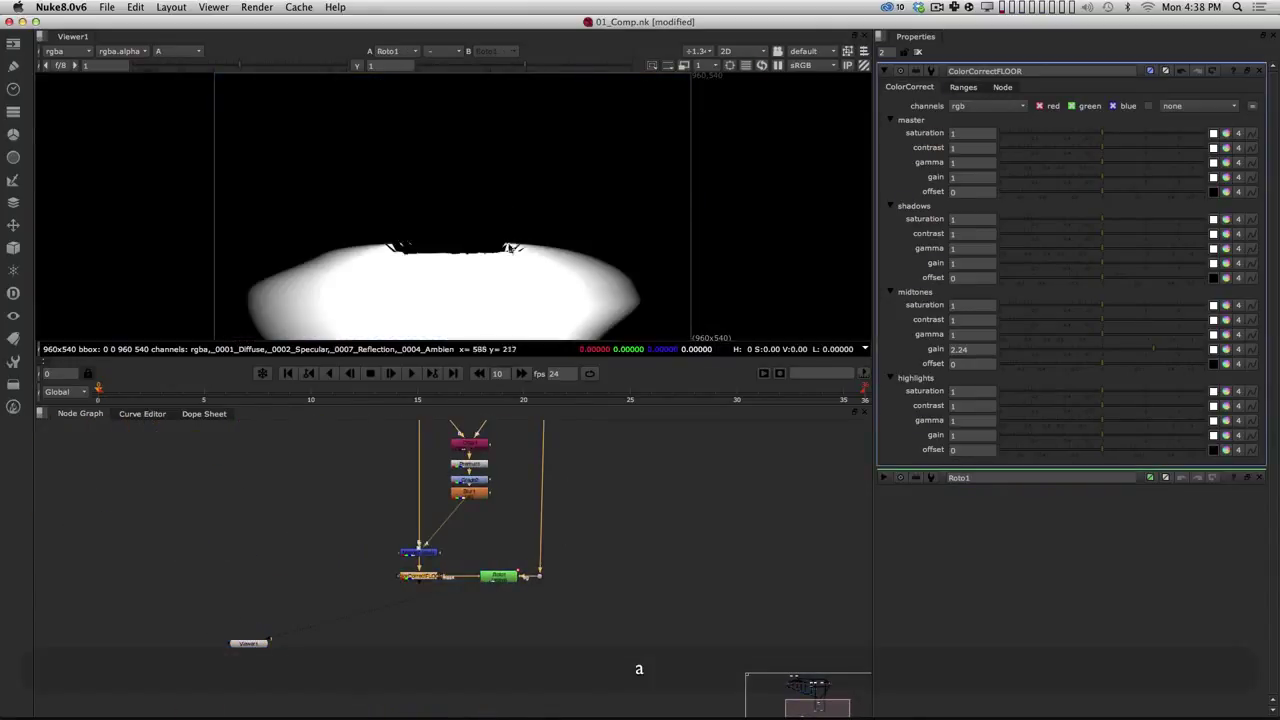
{"action": "key", "text": "a"}
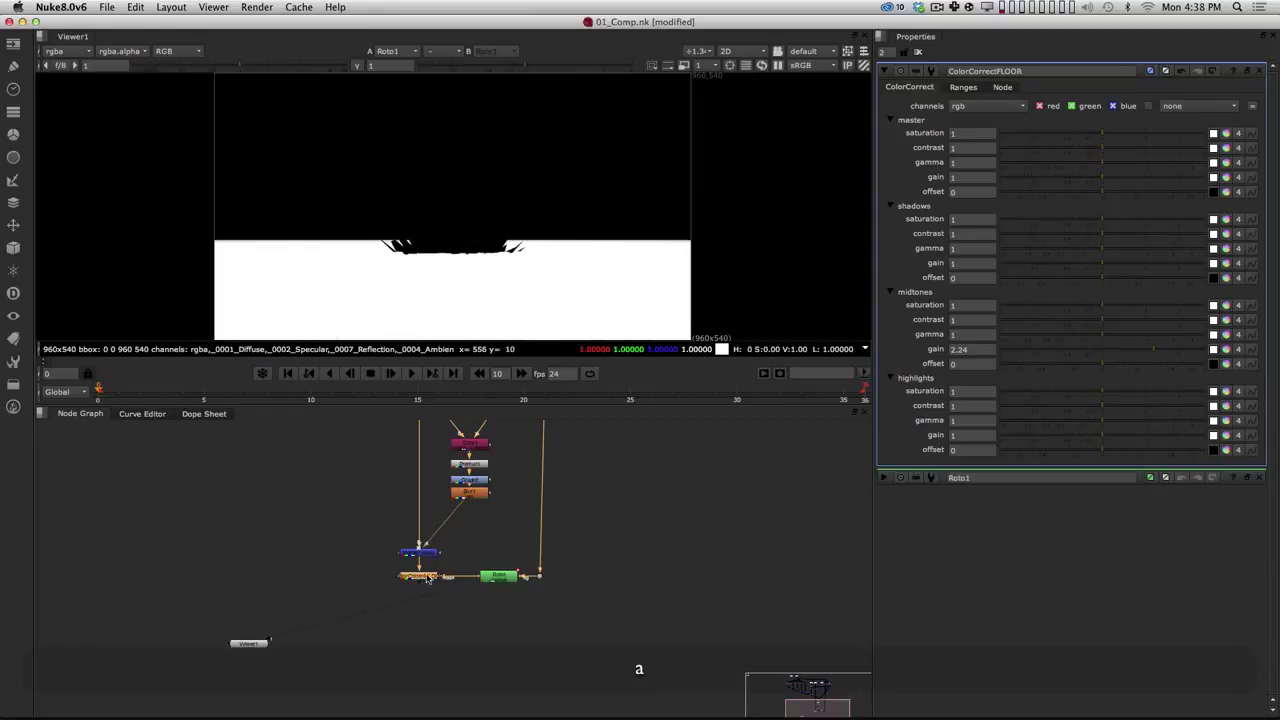
{"action": "key", "text": "1"}
Step: Move the Roto1 node below the mask line and back into line between the dot and ColorCorrectFLOOR
{"action": "left_click_drag", "start_coordinate": [574, 585], "coordinate": [580, 592], "text": "alt"}
{"action": "middle_click_drag", "start_coordinate": [538, 605], "coordinate": [566, 594], "text": "alt"}
{"action": "left_click_drag", "start_coordinate": [570, 652], "coordinate": [606, 649], "text": "alt"}
{"action": "middle_click_drag", "start_coordinate": [606, 649], "coordinate": [615, 641], "text": "alt"}
{"action": "left_click_drag", "start_coordinate": [615, 641], "coordinate": [610, 572], "text": "alt"}
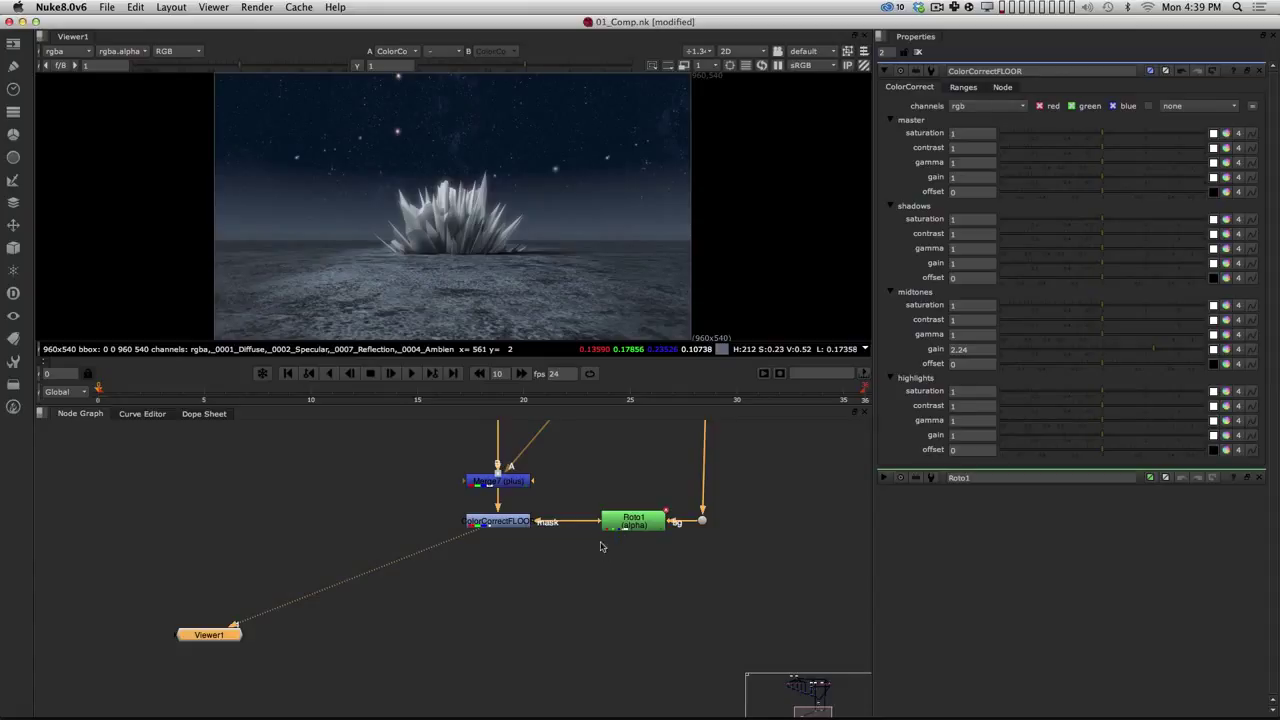
{"action": "key", "text": "alt"}
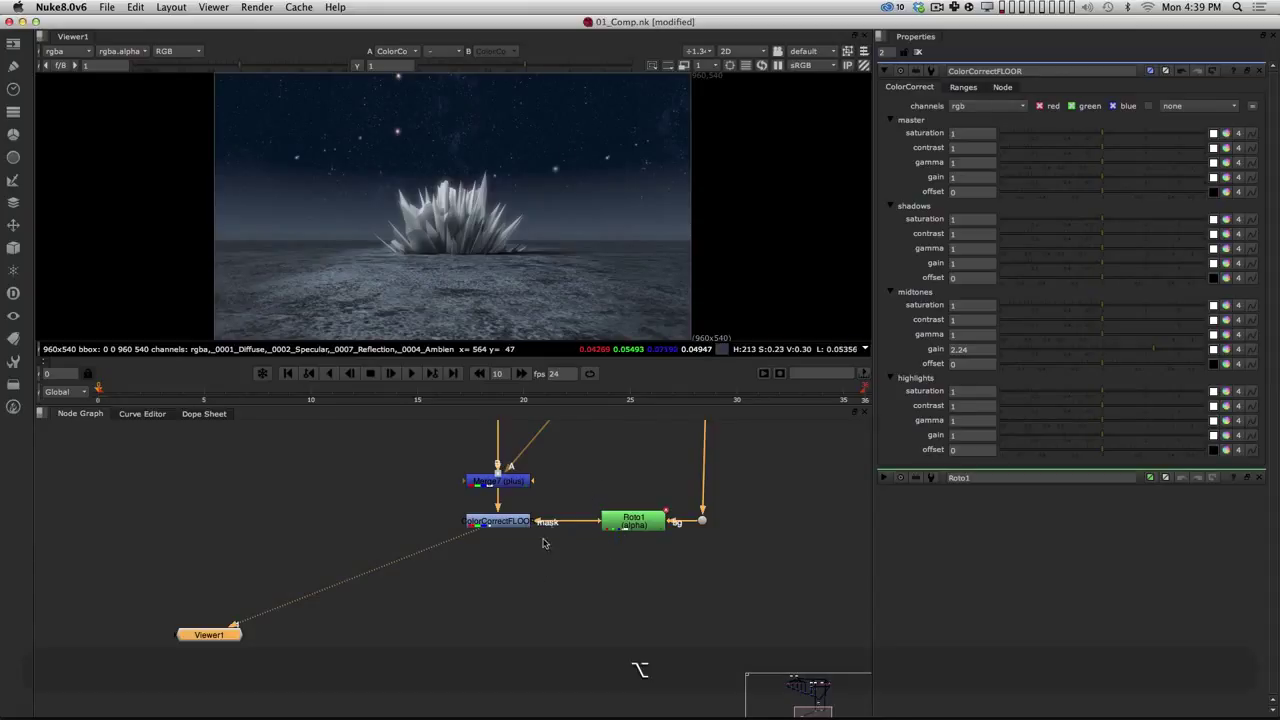
{"action": "left_click_drag", "start_coordinate": [510, 524], "coordinate": [511, 524]}
{"action": "left_click_drag", "start_coordinate": [641, 525], "coordinate": [659, 568]}
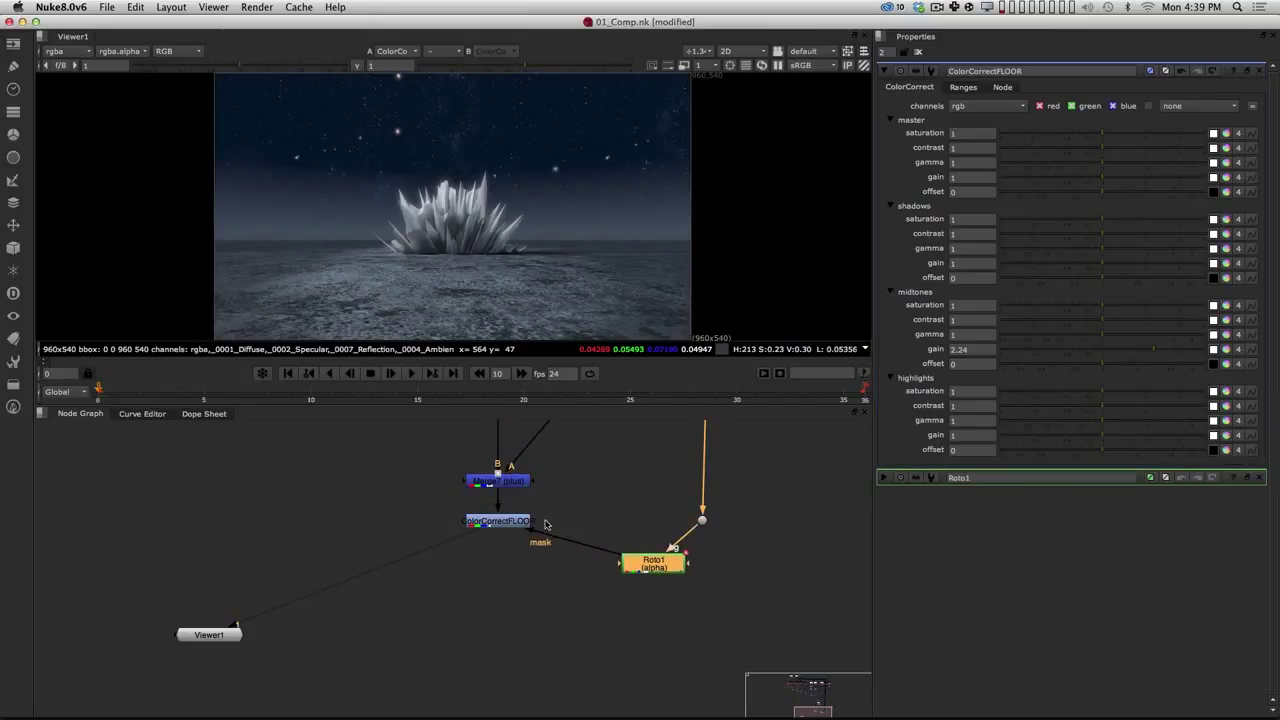
{"action": "left_click", "coordinate": [508, 526]}
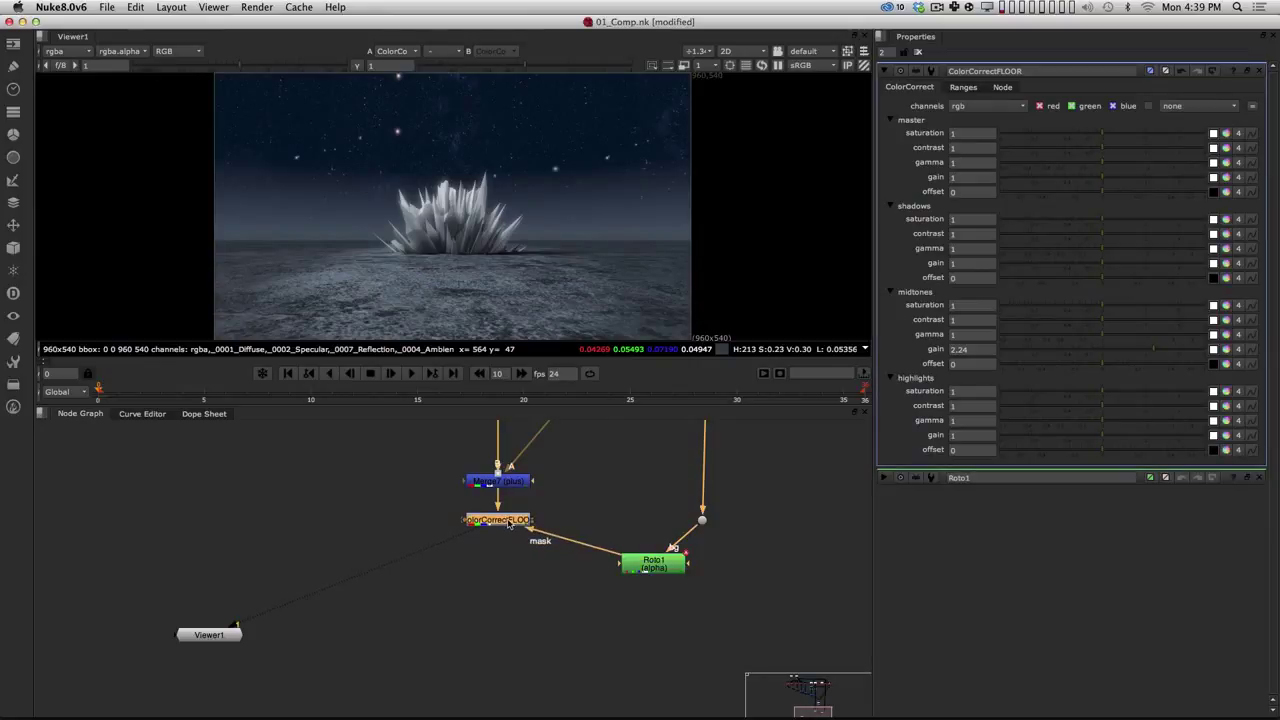
{"action": "left_click_drag", "start_coordinate": [674, 562], "coordinate": [642, 519]}
Step: View the GroundMatte output at the head of the mask line, and return the viewer to ColorCorrectFLOOR with no node selected
{"action": "left_click_drag", "start_coordinate": [695, 436], "coordinate": [584, 581], "text": "alt"}
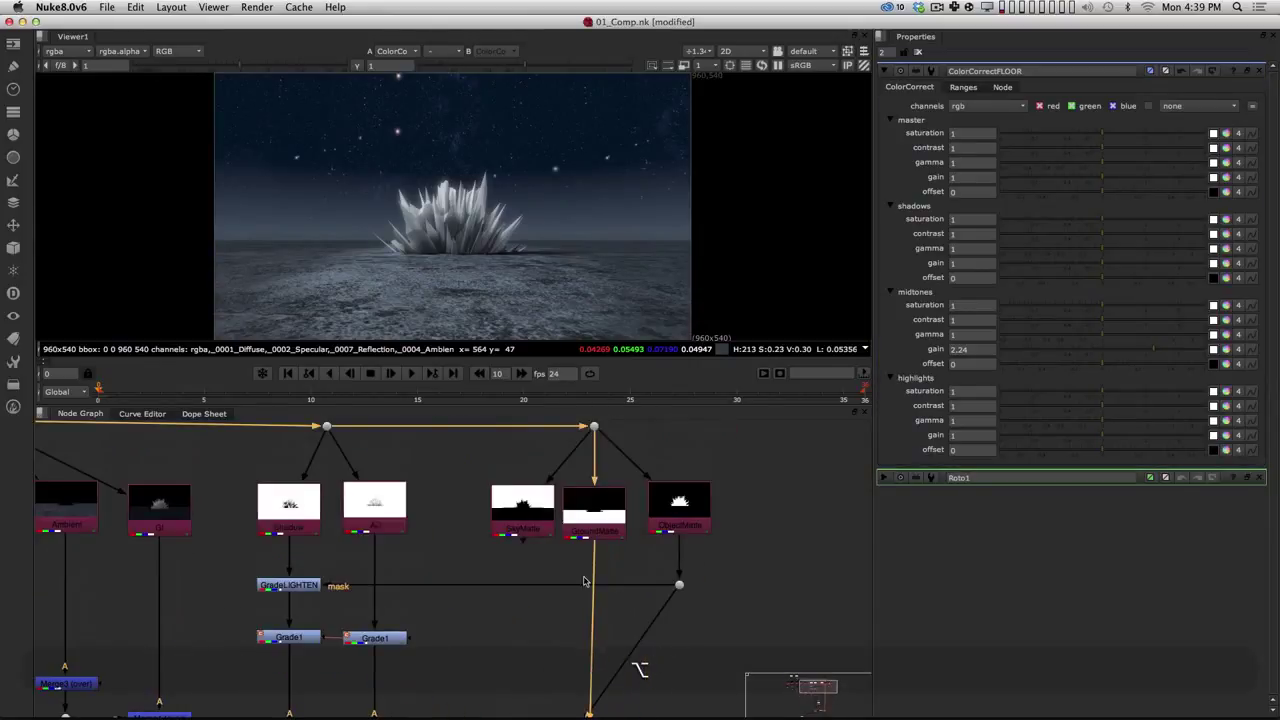
{"action": "left_click", "coordinate": [600, 511]}
{"action": "key", "text": "1"}
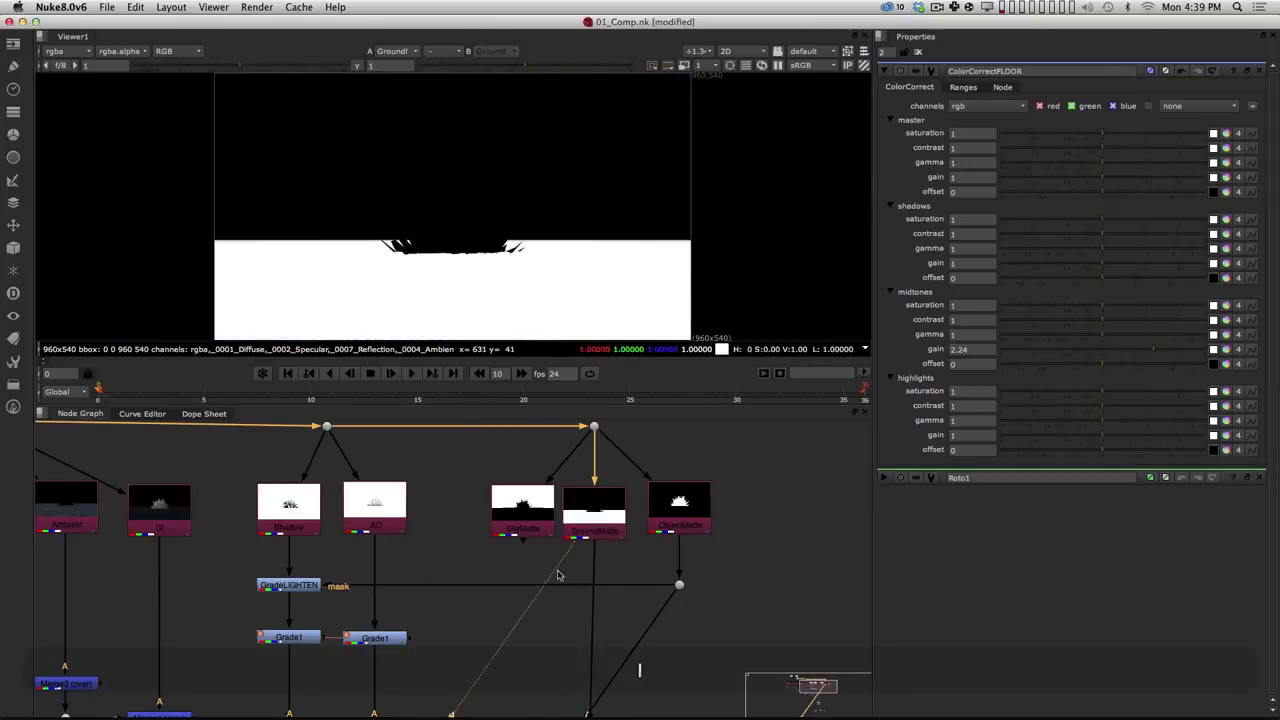
{"action": "left_click_drag", "start_coordinate": [575, 600], "coordinate": [599, 441], "text": "alt"}
{"action": "left_click_drag", "start_coordinate": [617, 617], "coordinate": [648, 425], "text": "alt"}
{"action": "left_click_drag", "start_coordinate": [572, 667], "coordinate": [639, 452], "text": "alt"}
{"action": "left_click", "coordinate": [505, 533]}
{"action": "key", "text": "1"}
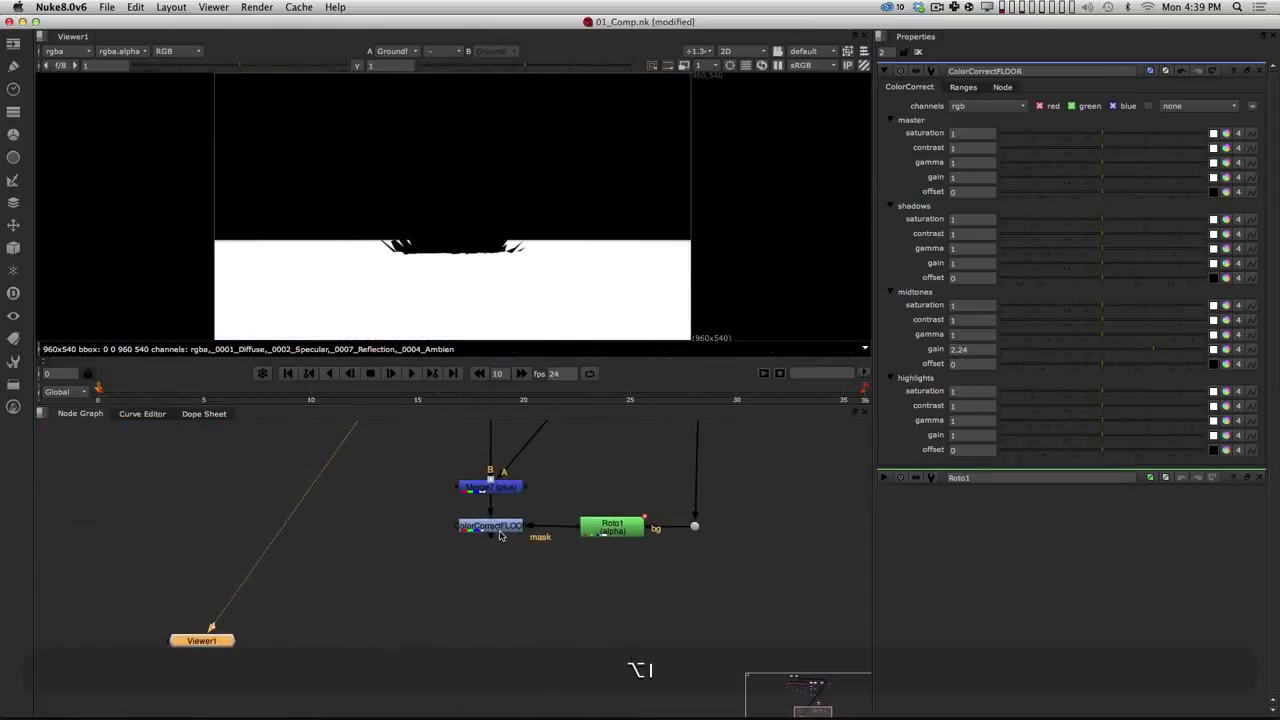
{"action": "left_click", "coordinate": [528, 605]}
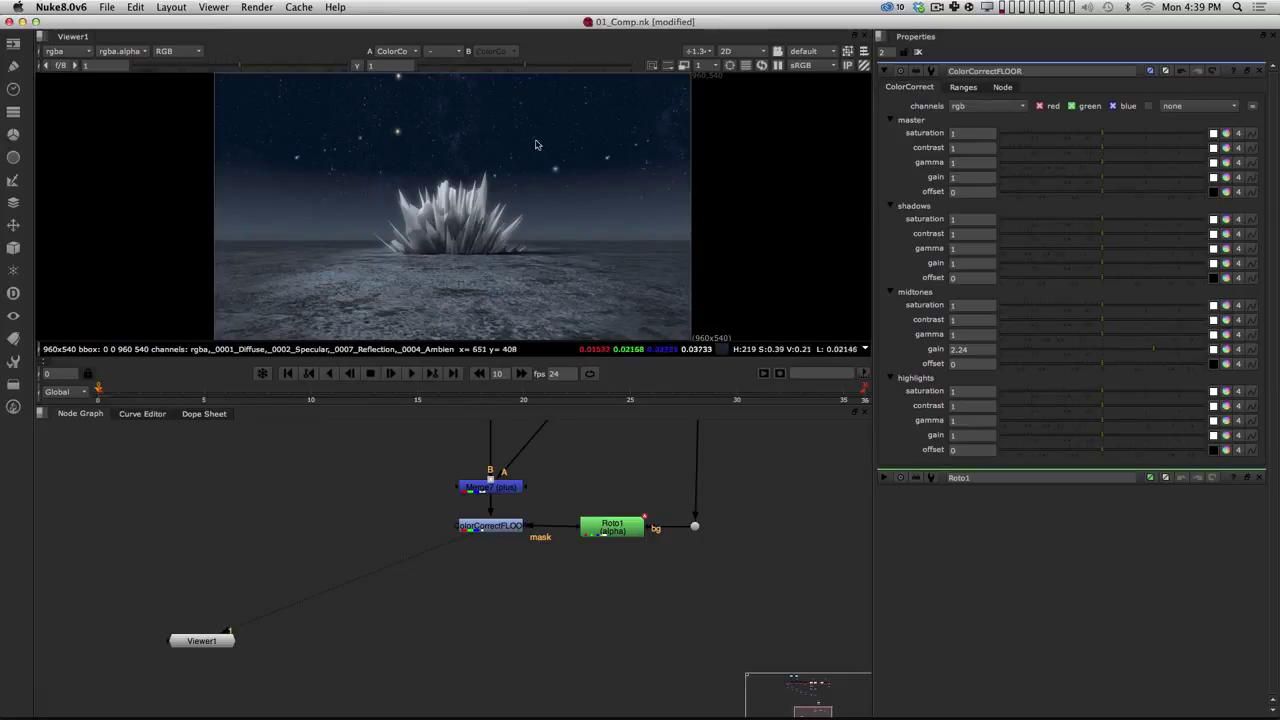
Step: Add a Grade node and connect it directly below ColorCorrectFLOOR
{"action": "middle_click_drag", "start_coordinate": [557, 578], "coordinate": [539, 578], "text": "alt"}
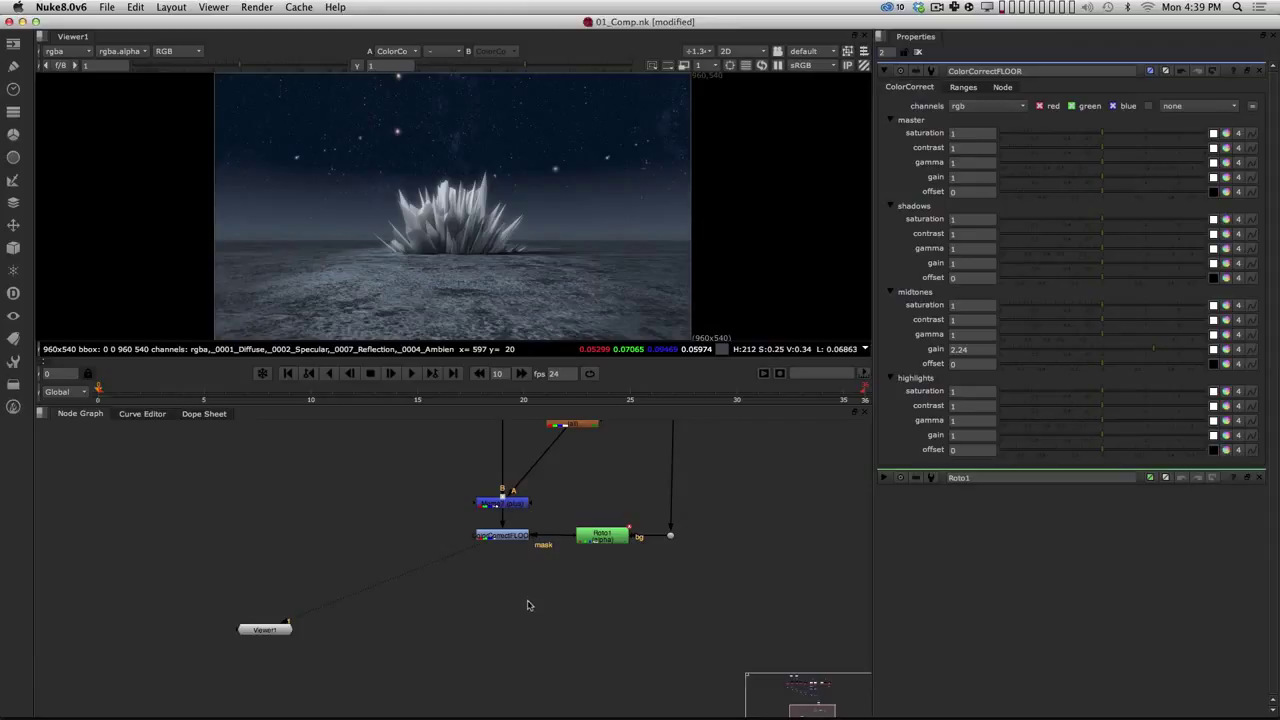
{"action": "key", "text": "Tab"}
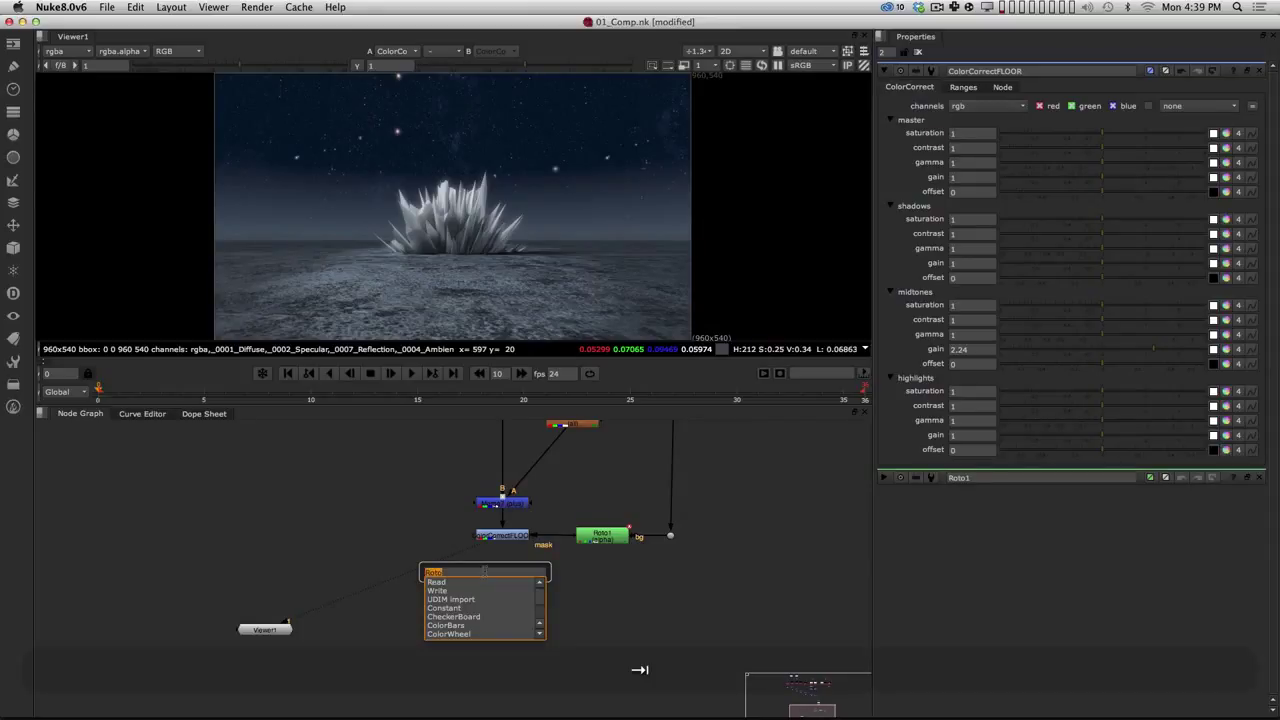
{"action": "type", "text": "grade"}
{"action": "key", "text": "Return"}
{"action": "left_click_drag", "start_coordinate": [512, 628], "coordinate": [507, 588]}
Step: Rename the new Grade node as GradeVIGGY and deselect it
{"action": "left_click", "coordinate": [978, 71]}
{"action": "type", "text": "VIGGY"}
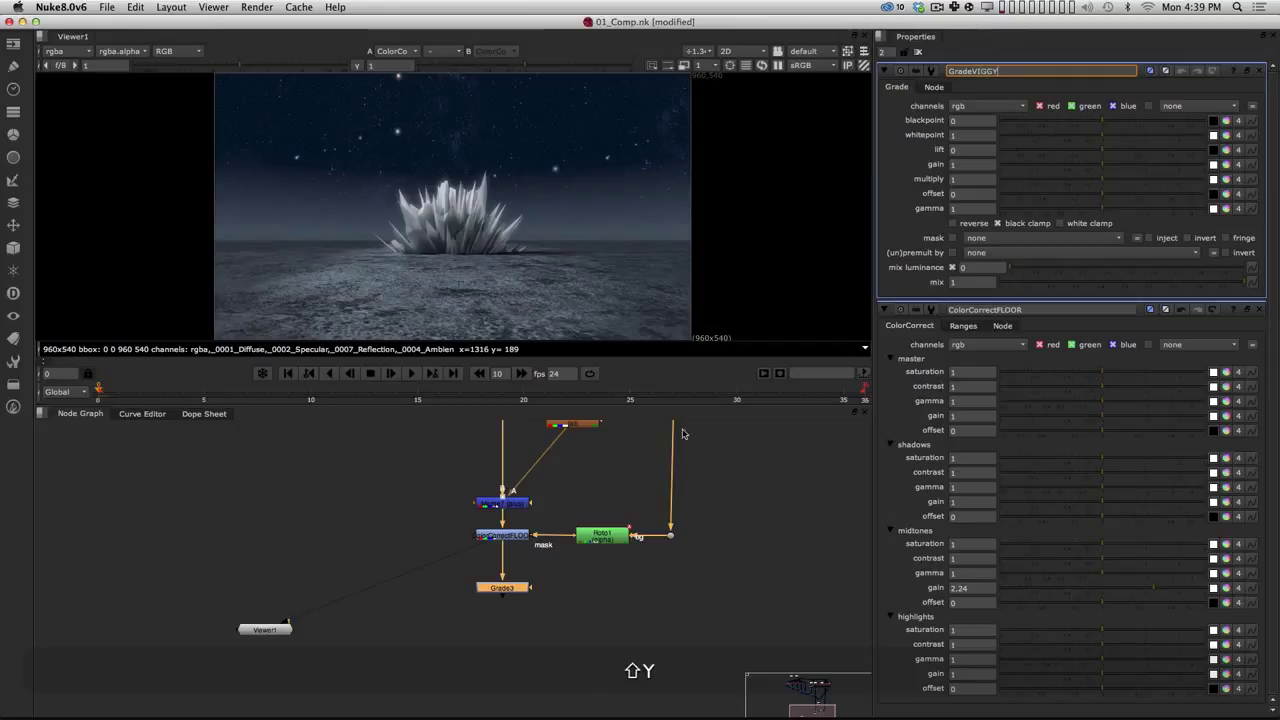
{"action": "left_click", "coordinate": [566, 580]}
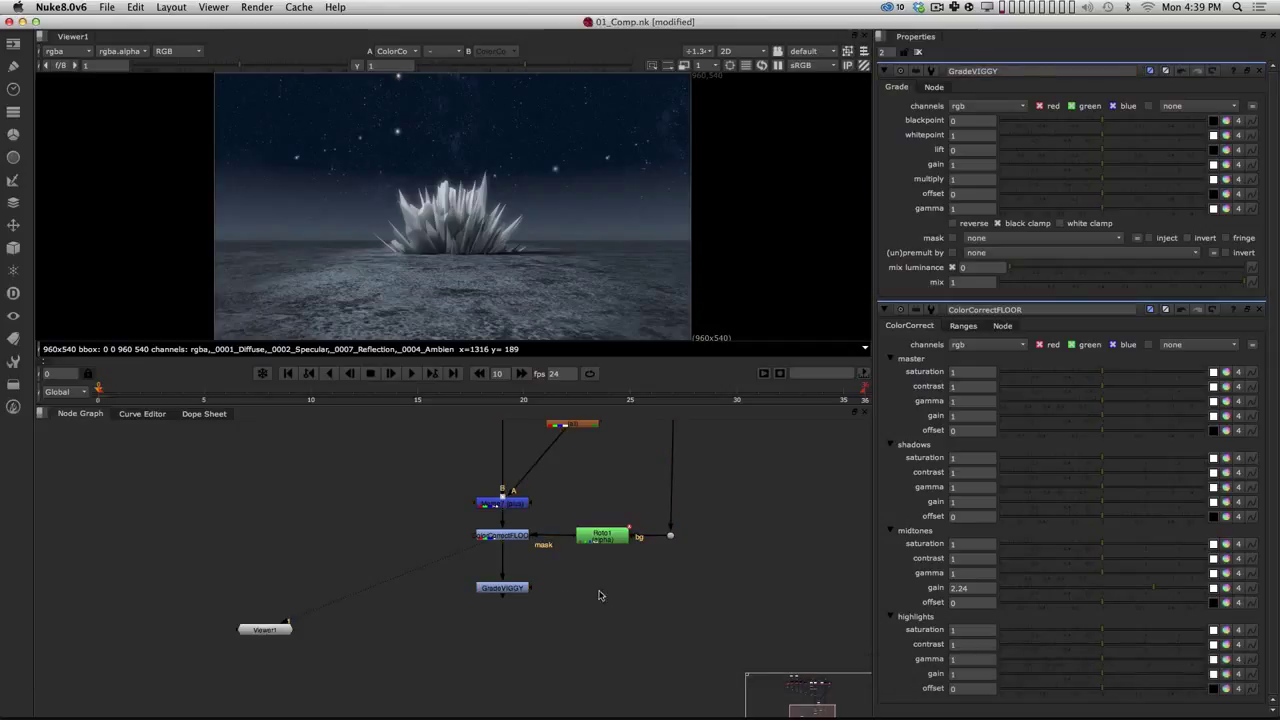
Step: Add an unconnected Roto node beside GradeVIGGY in the node graph
{"action": "key", "text": "Tab"}
{"action": "type", "text": "rot"}
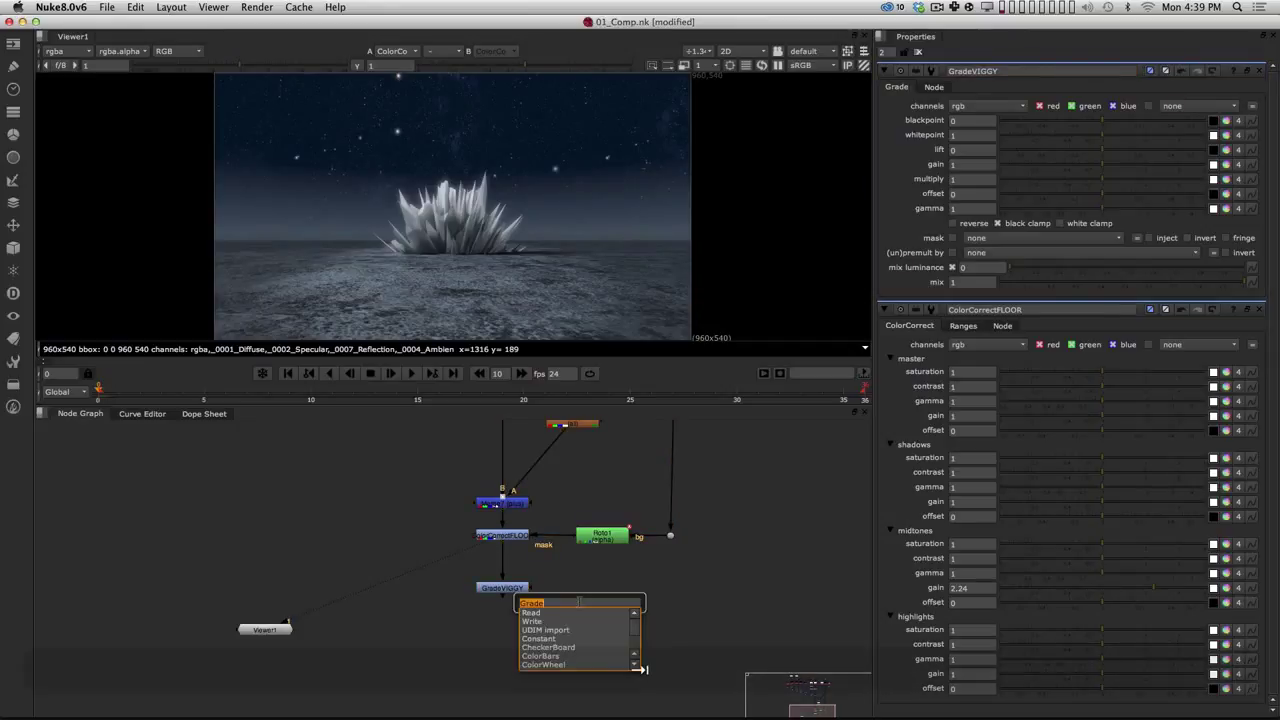
{"action": "key", "text": "shift+Down"}
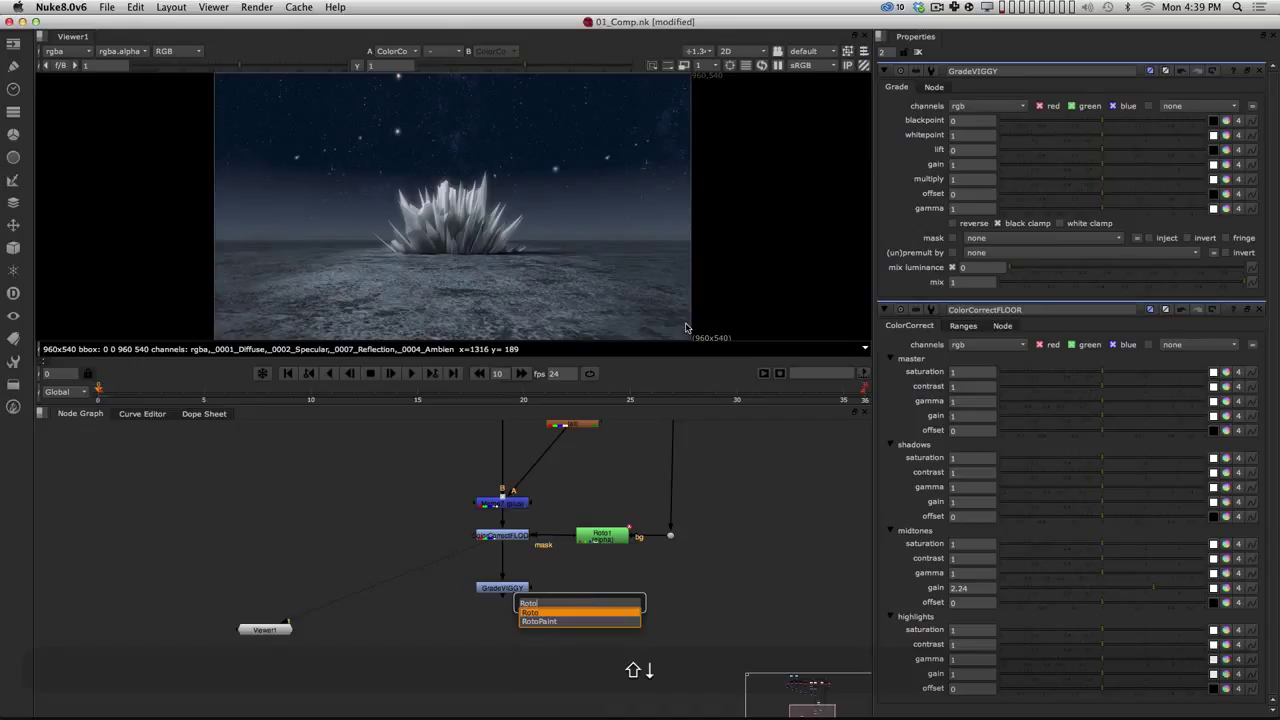
{"action": "key", "text": "shift+Return"}
{"action": "left_click_drag", "start_coordinate": [628, 600], "coordinate": [600, 604]}
Step: Draw an ellipse spanning almost the full 960x540 frame in Roto2, and view the Roto2 output
{"action": "right_click", "coordinate": [49, 148]}
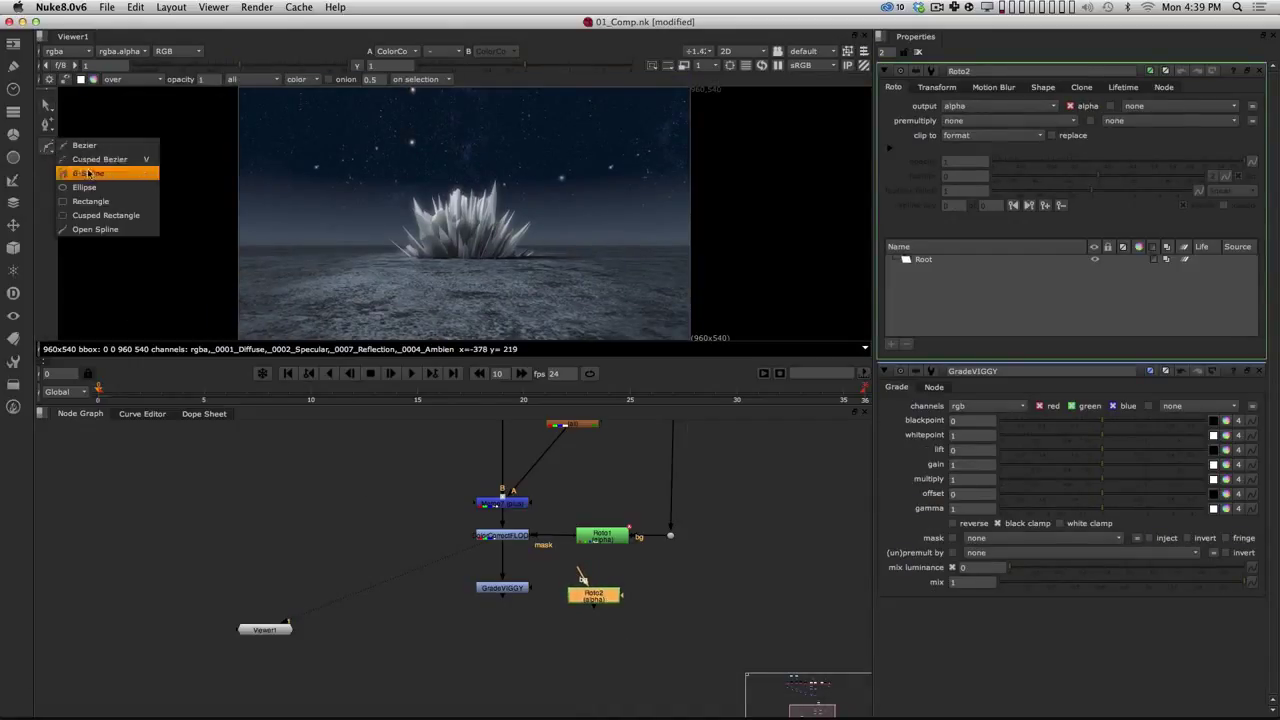
{"action": "left_click", "coordinate": [95, 190]}
{"action": "left_click_drag", "start_coordinate": [240, 89], "coordinate": [690, 337]}
{"action": "left_click_drag", "start_coordinate": [613, 606], "coordinate": [626, 598]}
{"action": "key", "text": "1"}
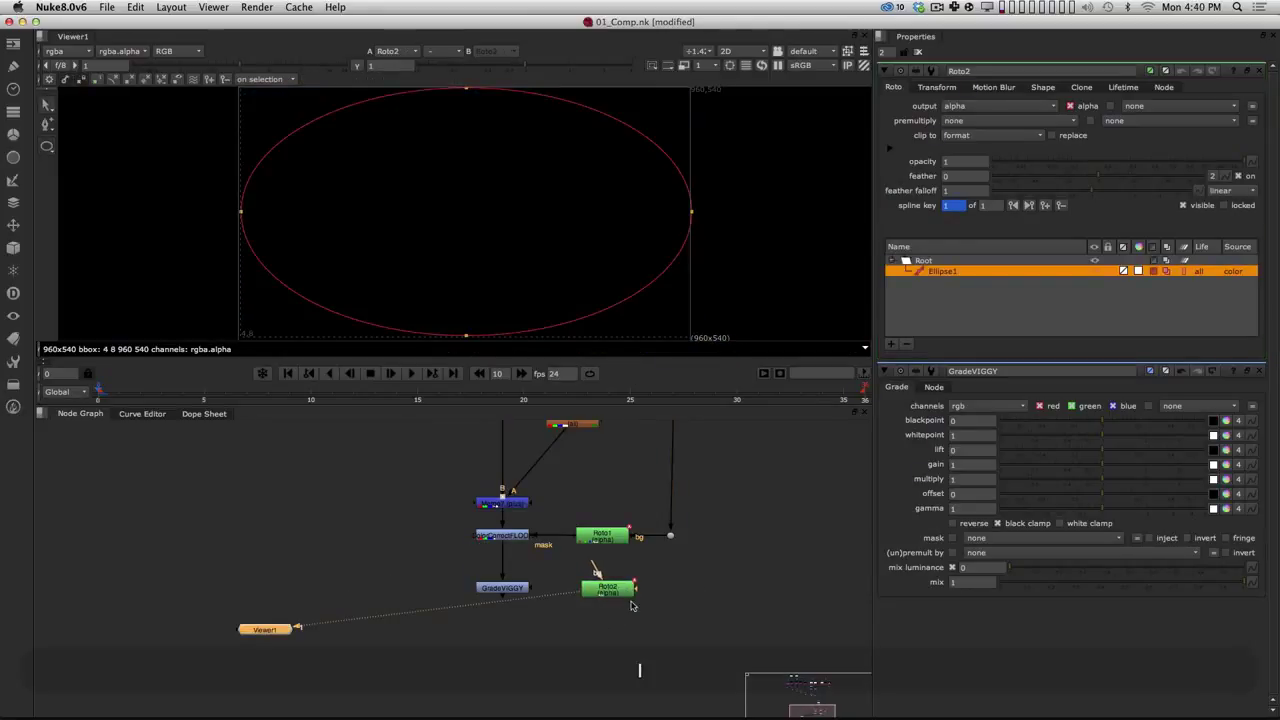
Step: Return the viewer to GradeVIGGY and connect Roto2 to GradeVIGGY's mask input
{"action": "left_click", "coordinate": [503, 588]}
{"action": "key", "text": "1"}
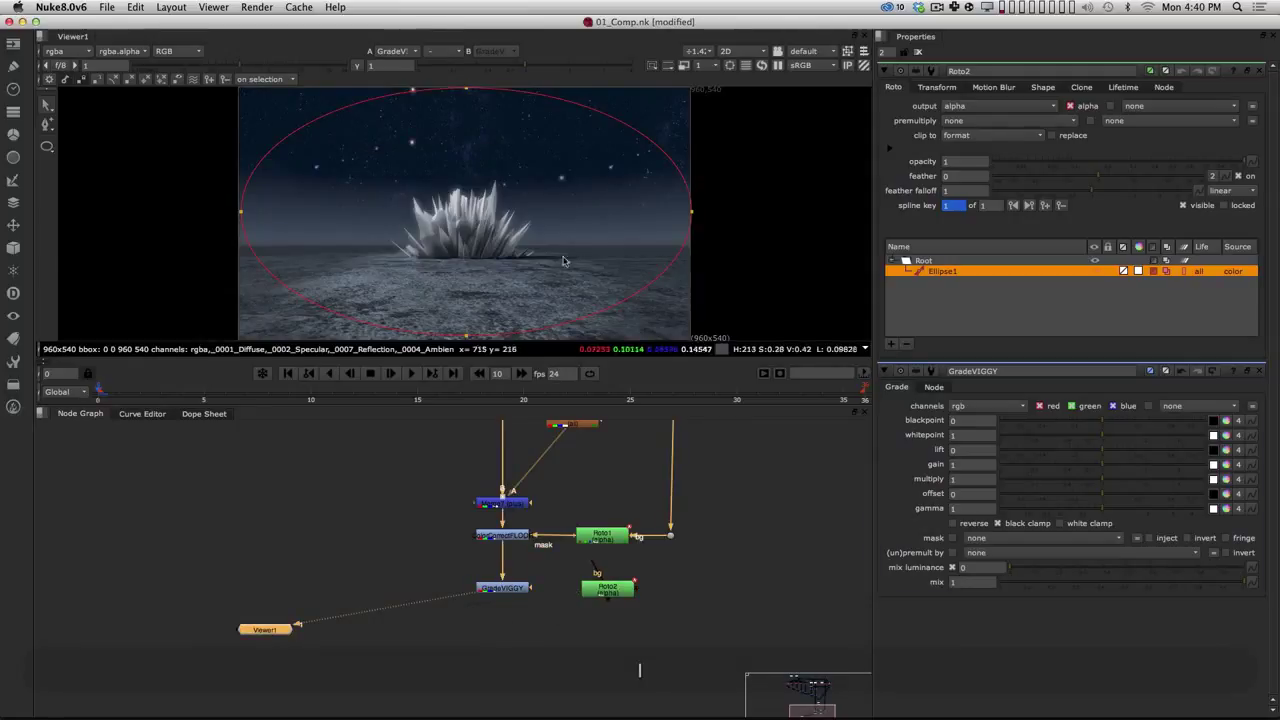
{"action": "left_click_drag", "start_coordinate": [601, 582], "coordinate": [604, 585]}
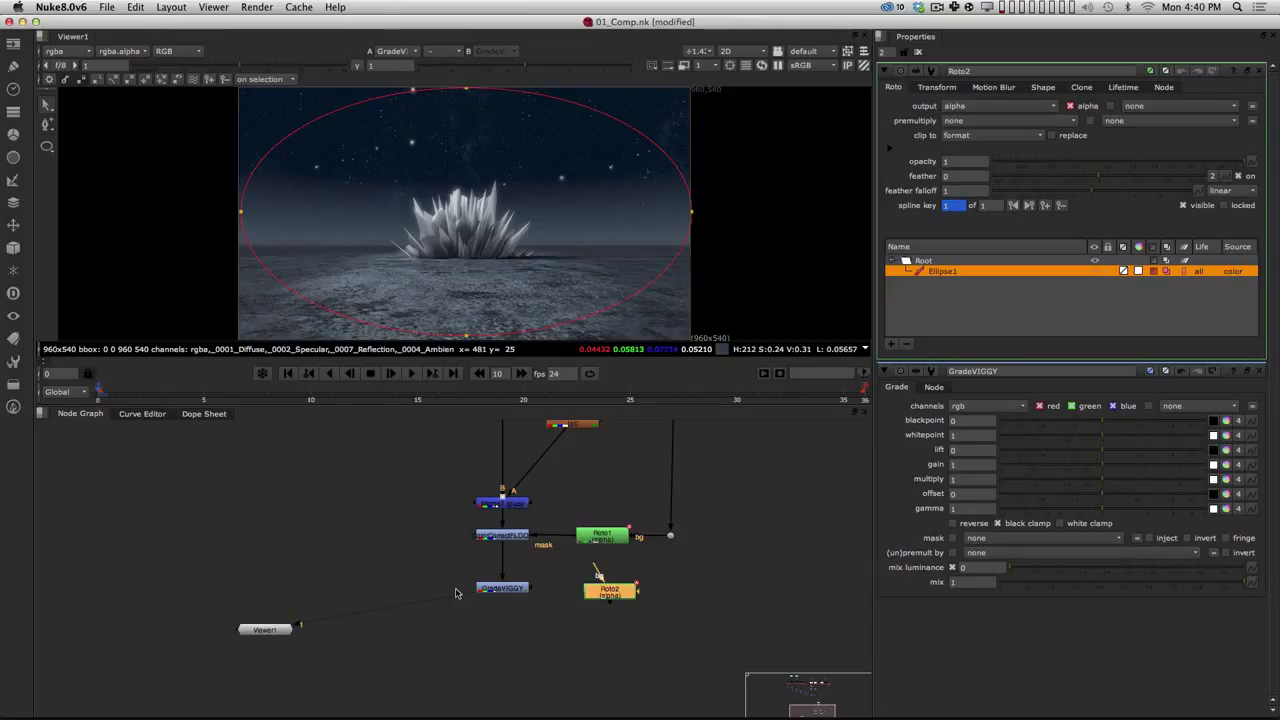
{"action": "left_click_drag", "start_coordinate": [599, 596], "coordinate": [648, 591]}
Step: View Roto2's alpha channel and invert the ellipse shape so the mask covers the frame's corners
{"action": "key", "text": "1"}
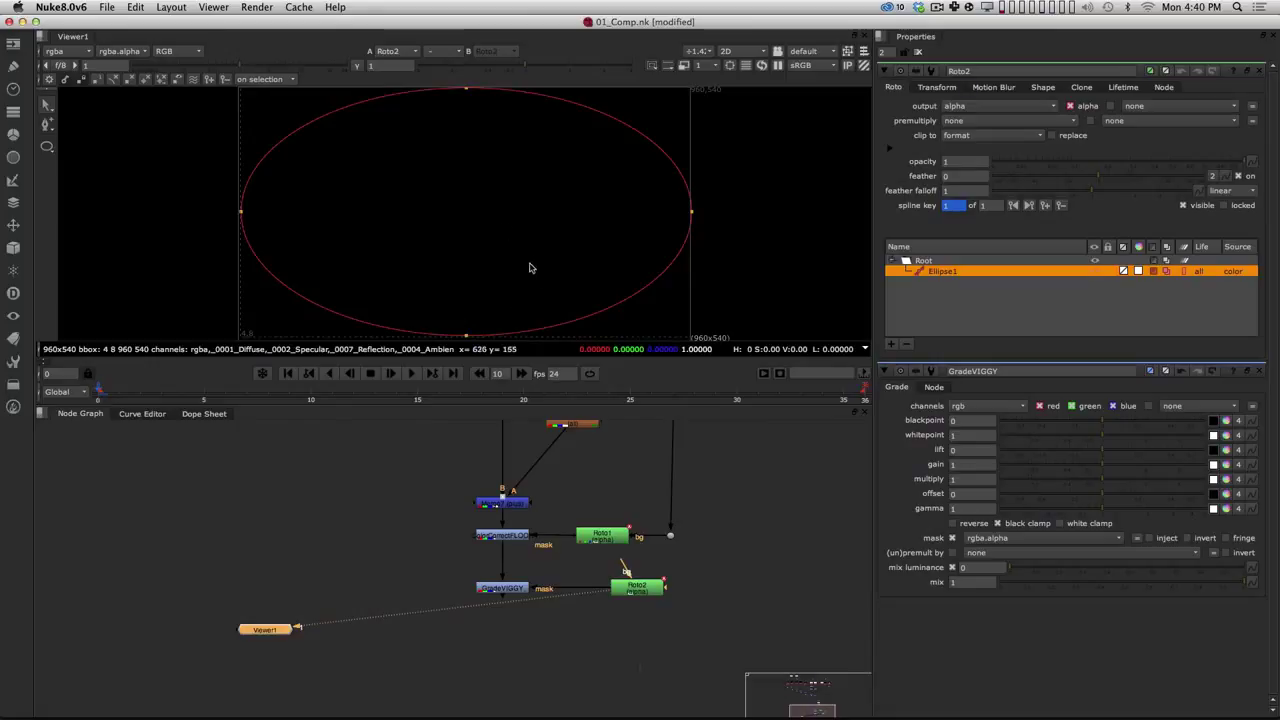
{"action": "key", "text": "a"}
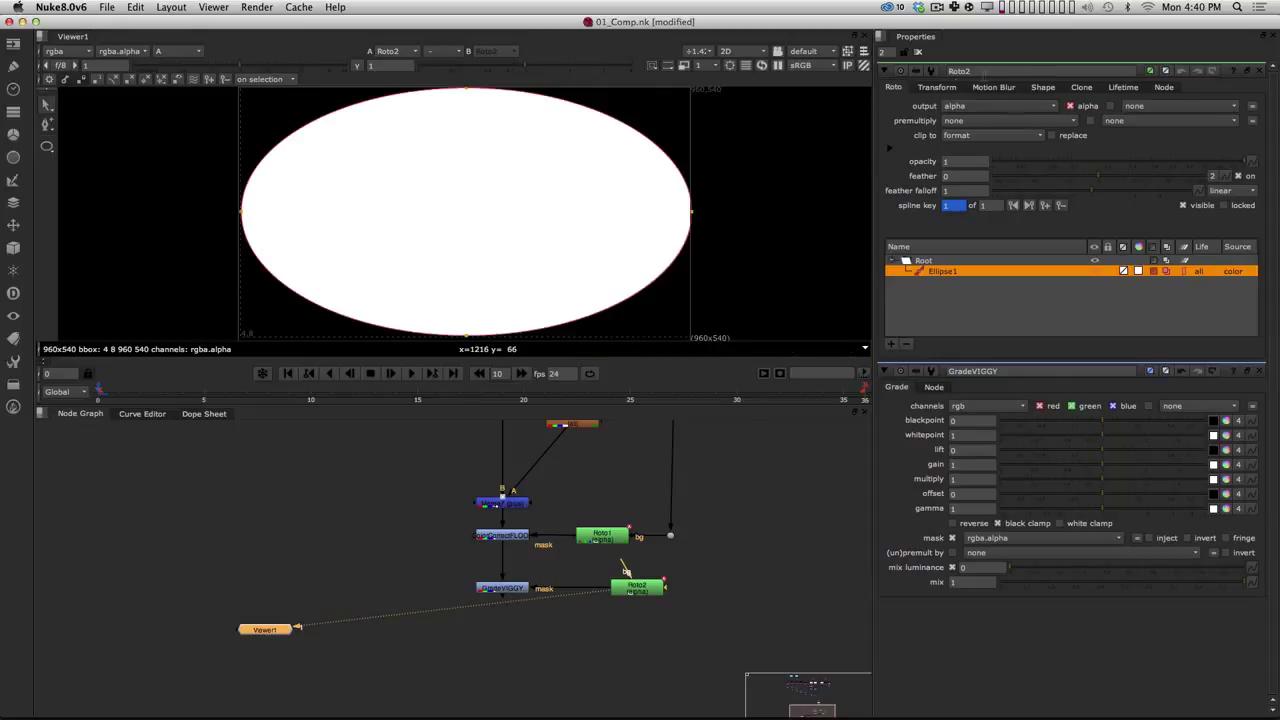
{"action": "left_click", "coordinate": [1045, 87]}
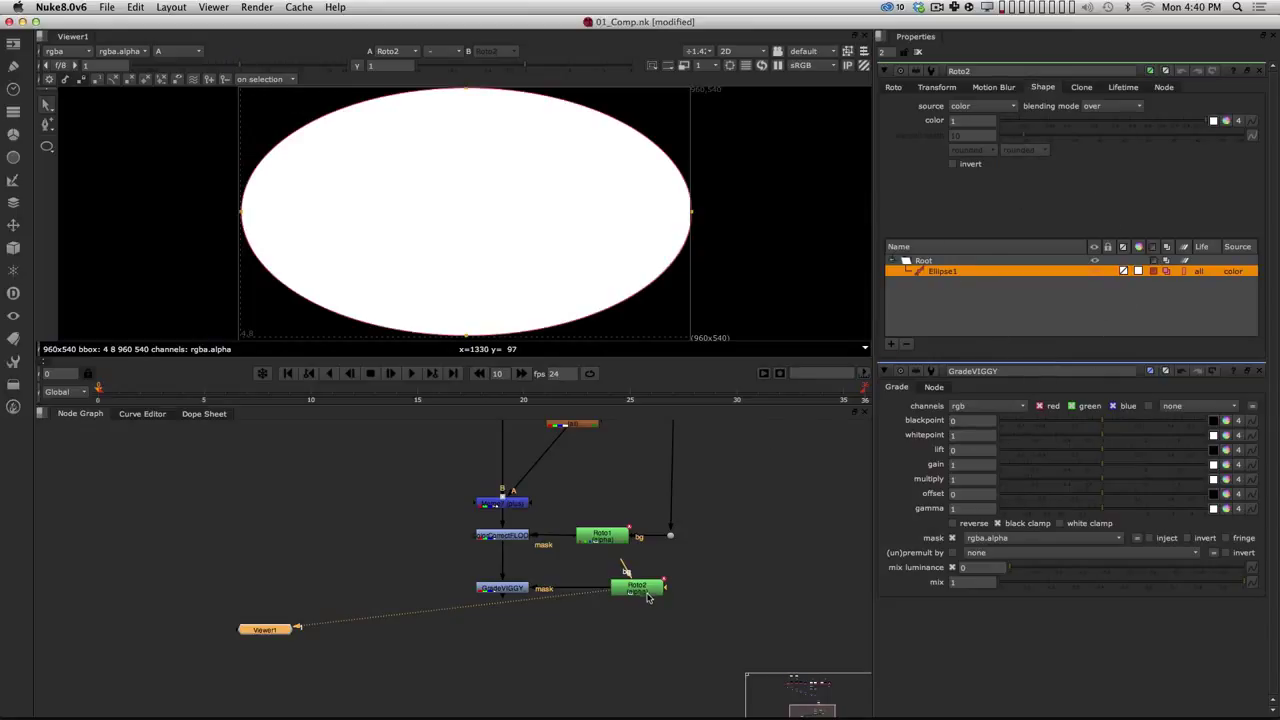
{"action": "left_click_drag", "start_coordinate": [647, 597], "coordinate": [620, 597]}
{"action": "left_click", "coordinate": [600, 627]}
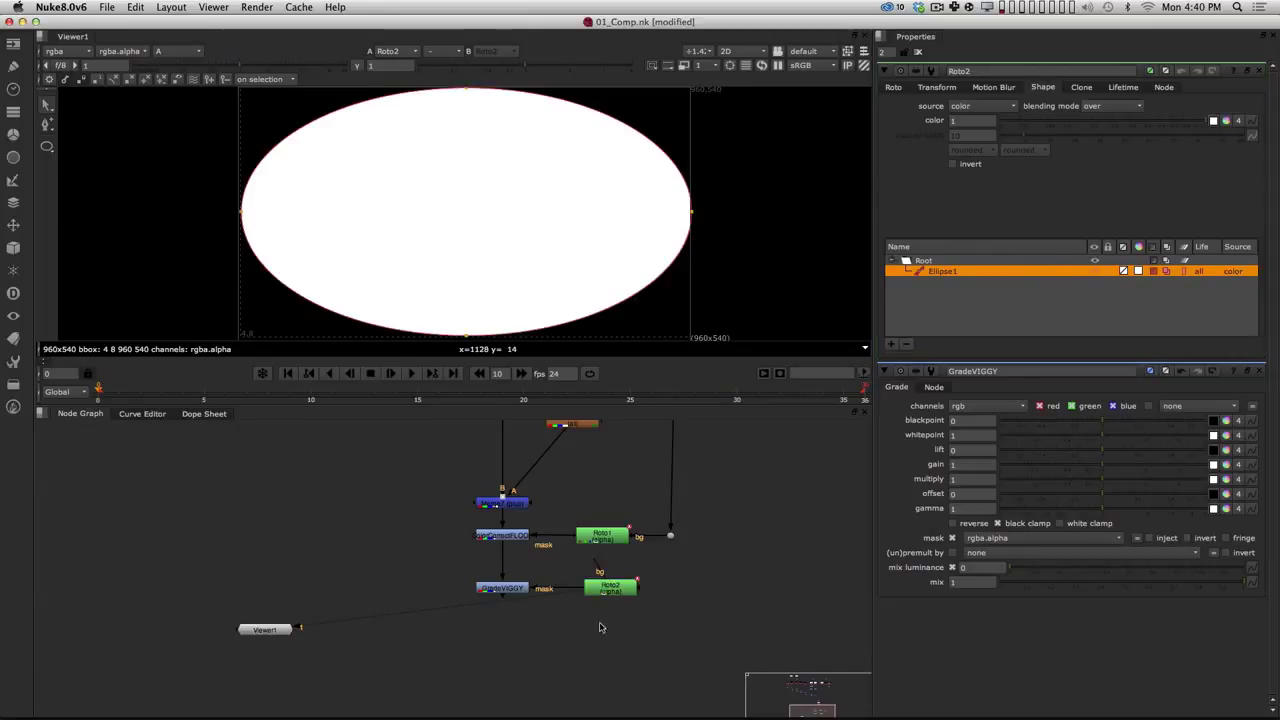
{"action": "left_click", "coordinate": [616, 591]}
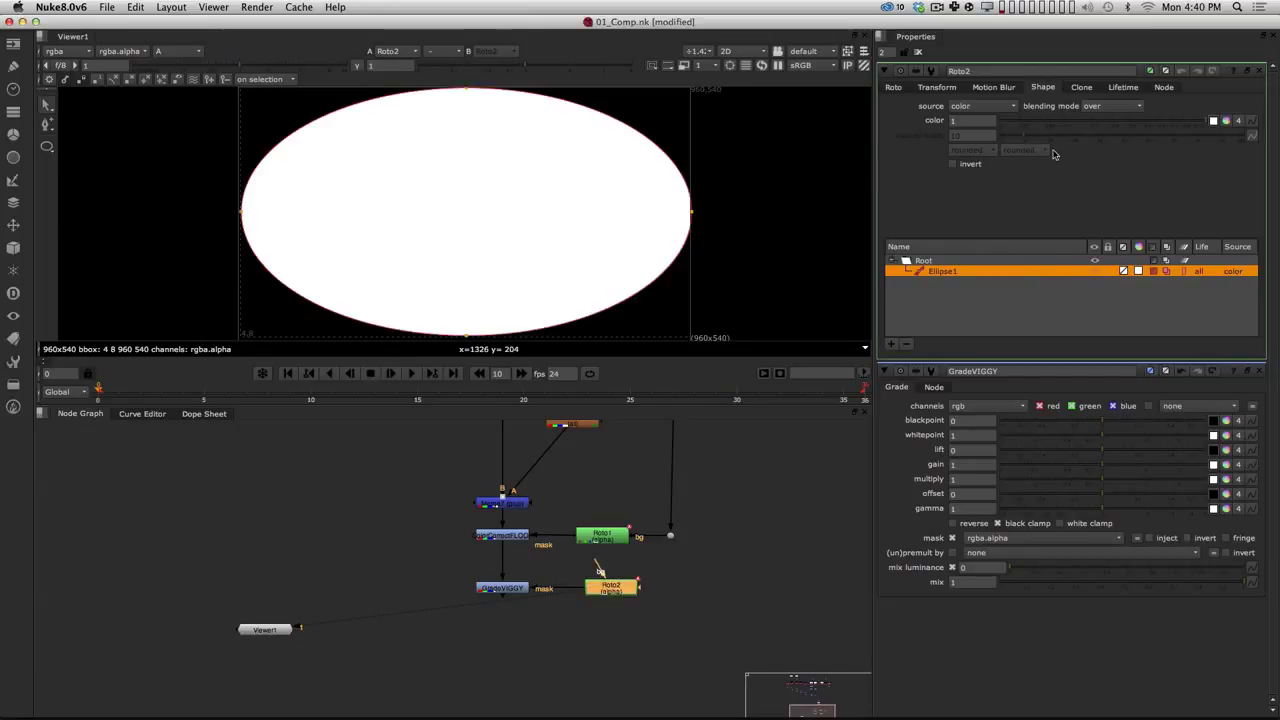
{"action": "left_click", "coordinate": [958, 164]}
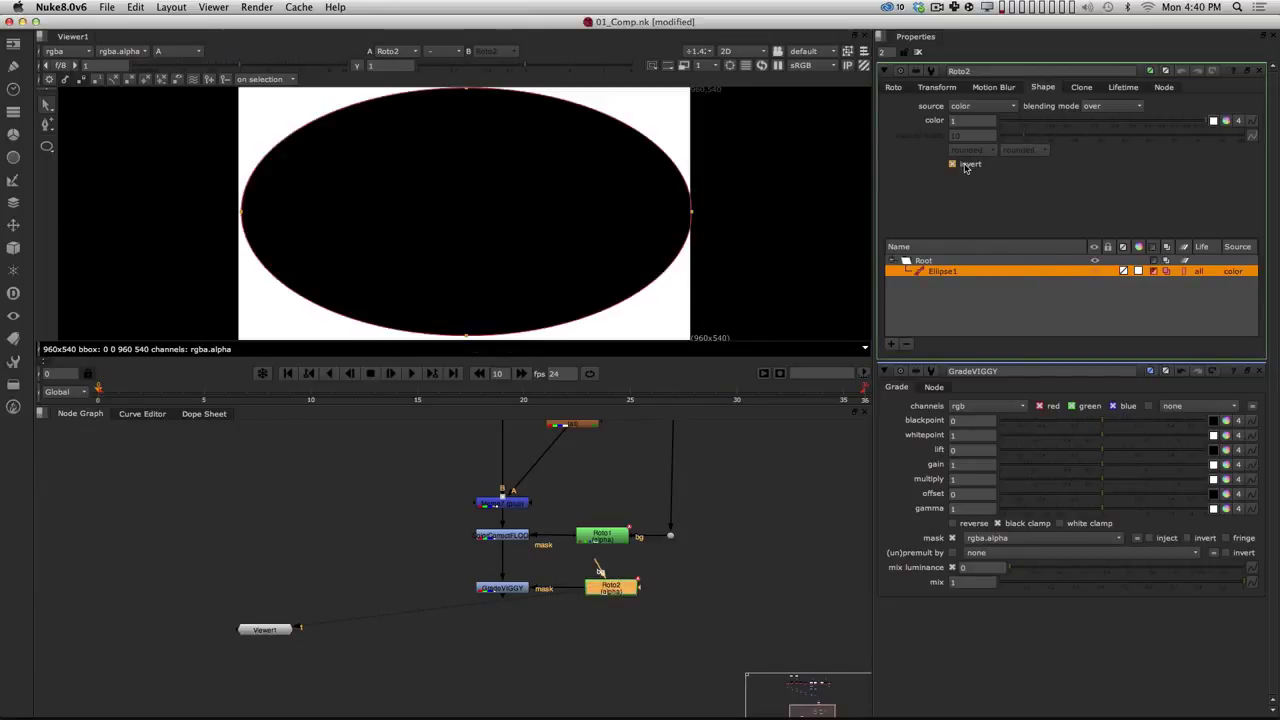
Step: View GradeVIGGY in full colour and set its gamma to 0.76
{"action": "left_click", "coordinate": [687, 611]}
{"action": "key", "text": "1"}
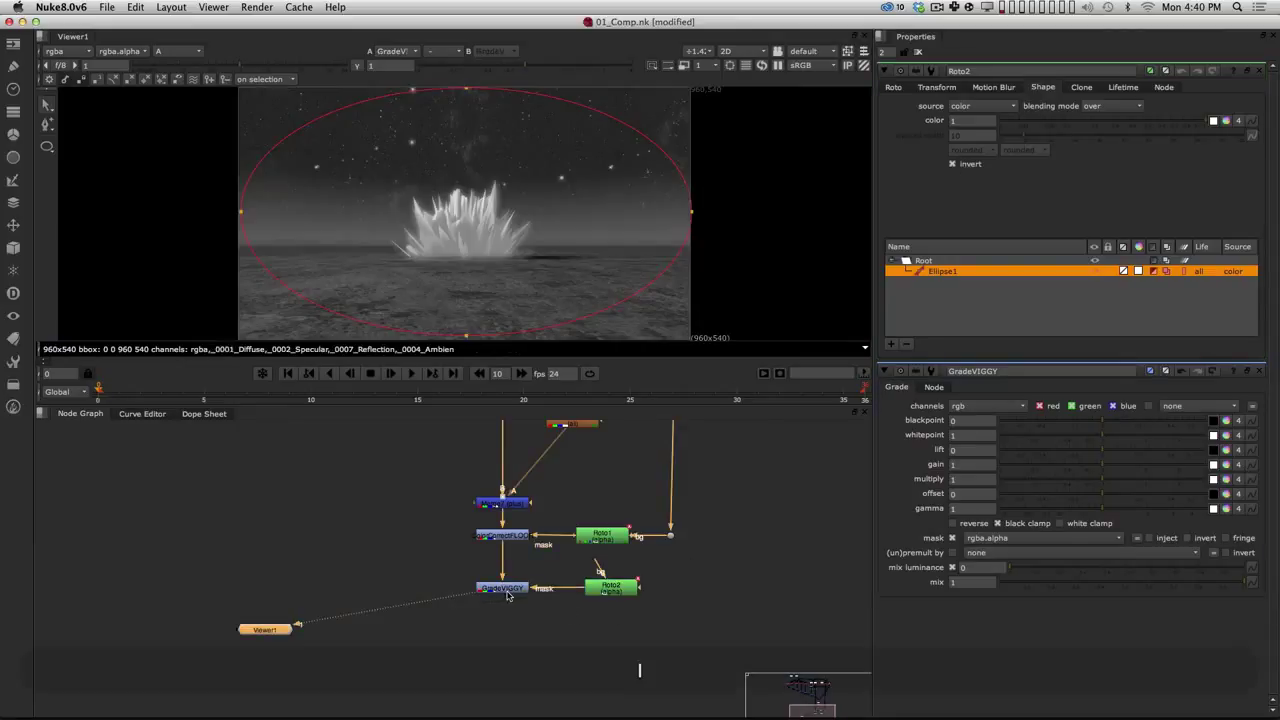
{"action": "left_click", "coordinate": [511, 594]}
{"action": "key", "text": "a"}
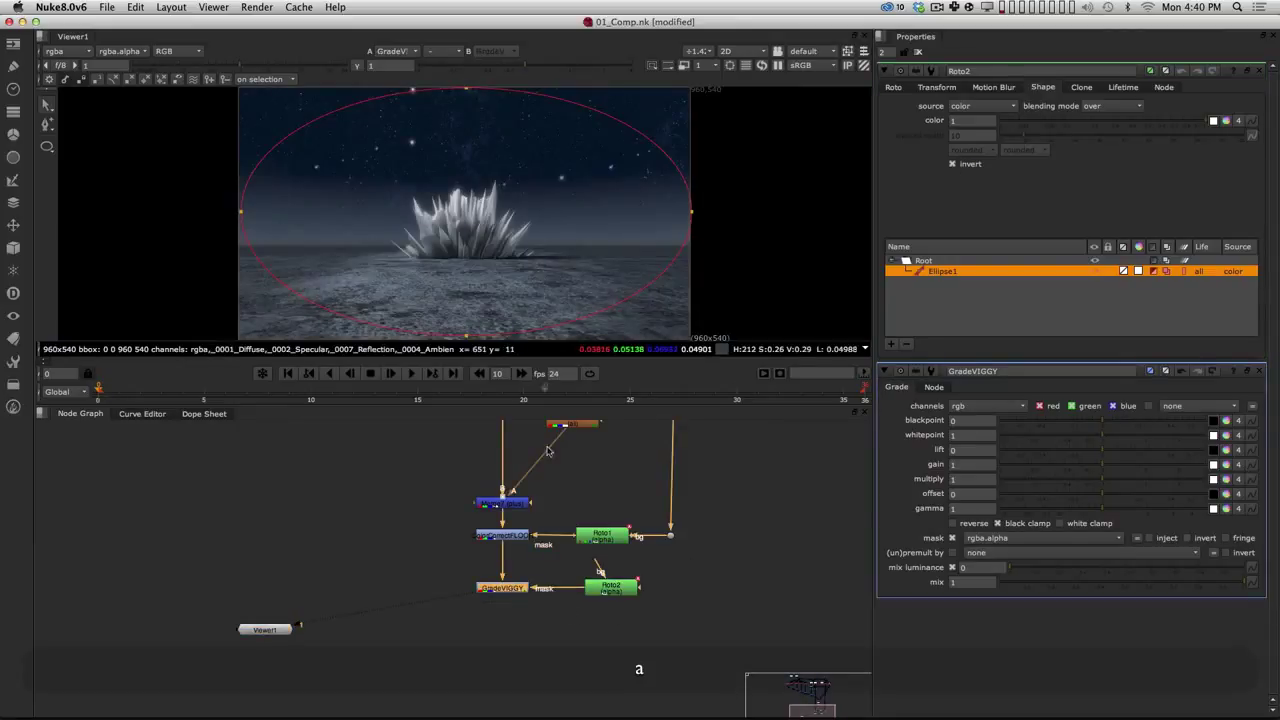
{"action": "double_click", "coordinate": [515, 590]}
{"action": "left_click_drag", "start_coordinate": [1103, 212], "coordinate": [1084, 210]}
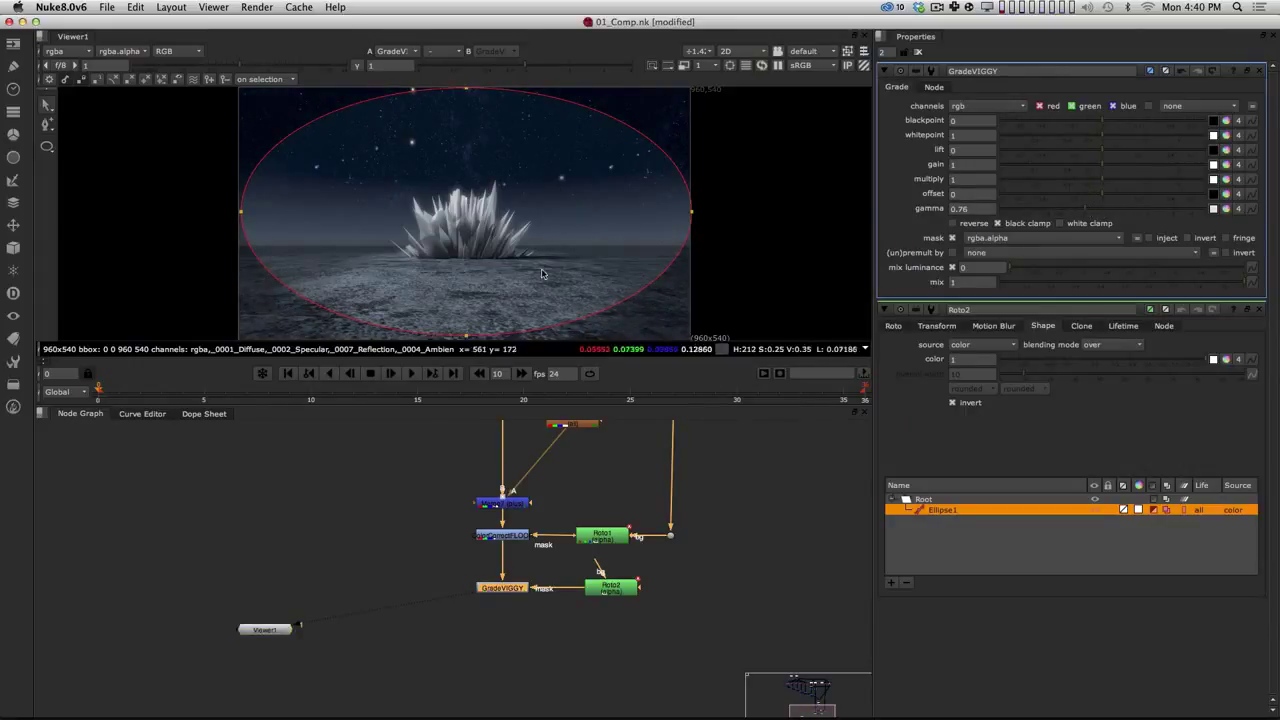
Step: Examine the vignette's edge with the viewer overlays hidden, and display the Roto1 shape over the image
{"action": "key", "text": "o"}
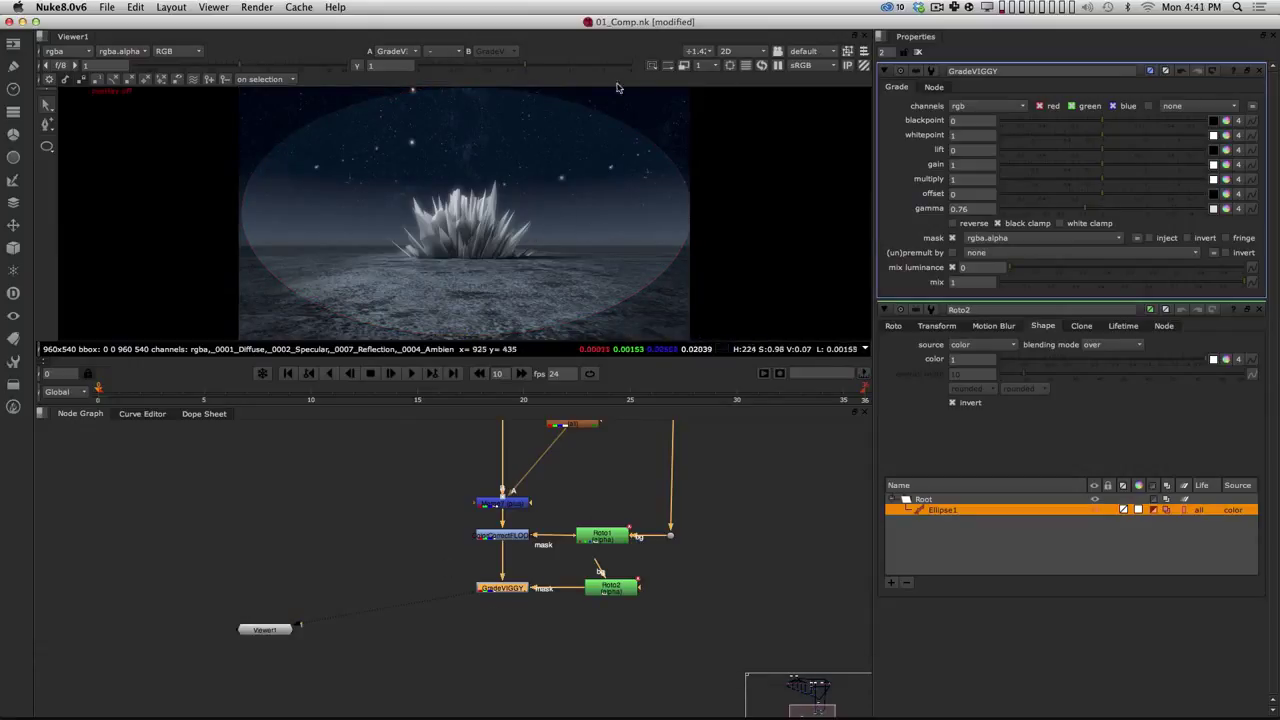
{"action": "left_click_drag", "start_coordinate": [610, 588], "coordinate": [616, 590]}
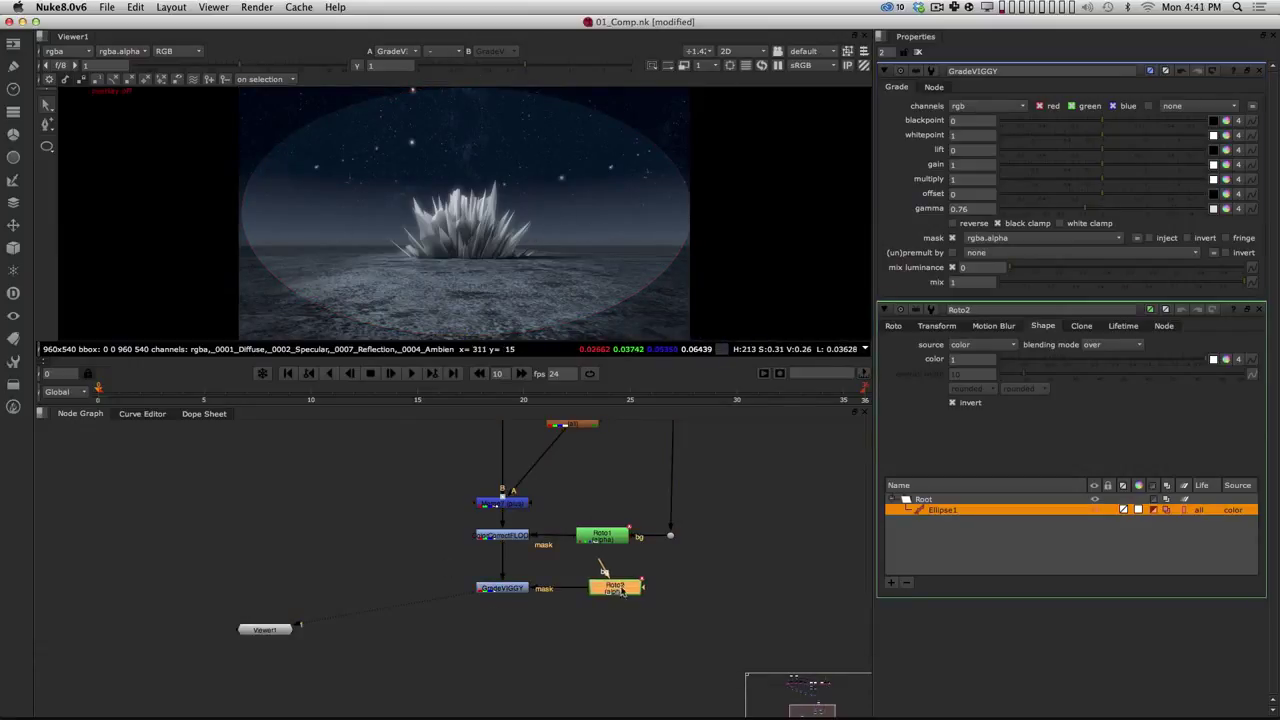
{"action": "double_click", "coordinate": [605, 540]}
{"action": "key", "text": "o"}
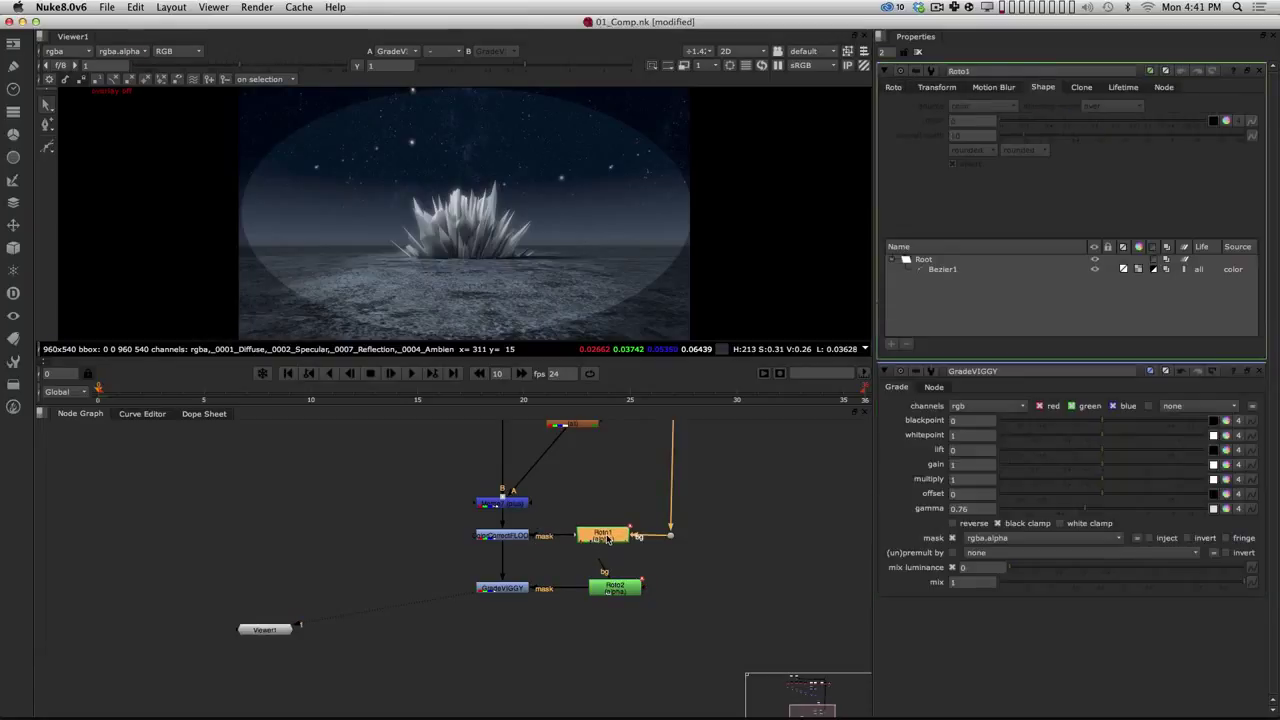
{"action": "key", "text": "super+z"}
{"action": "key", "text": "super+z"}
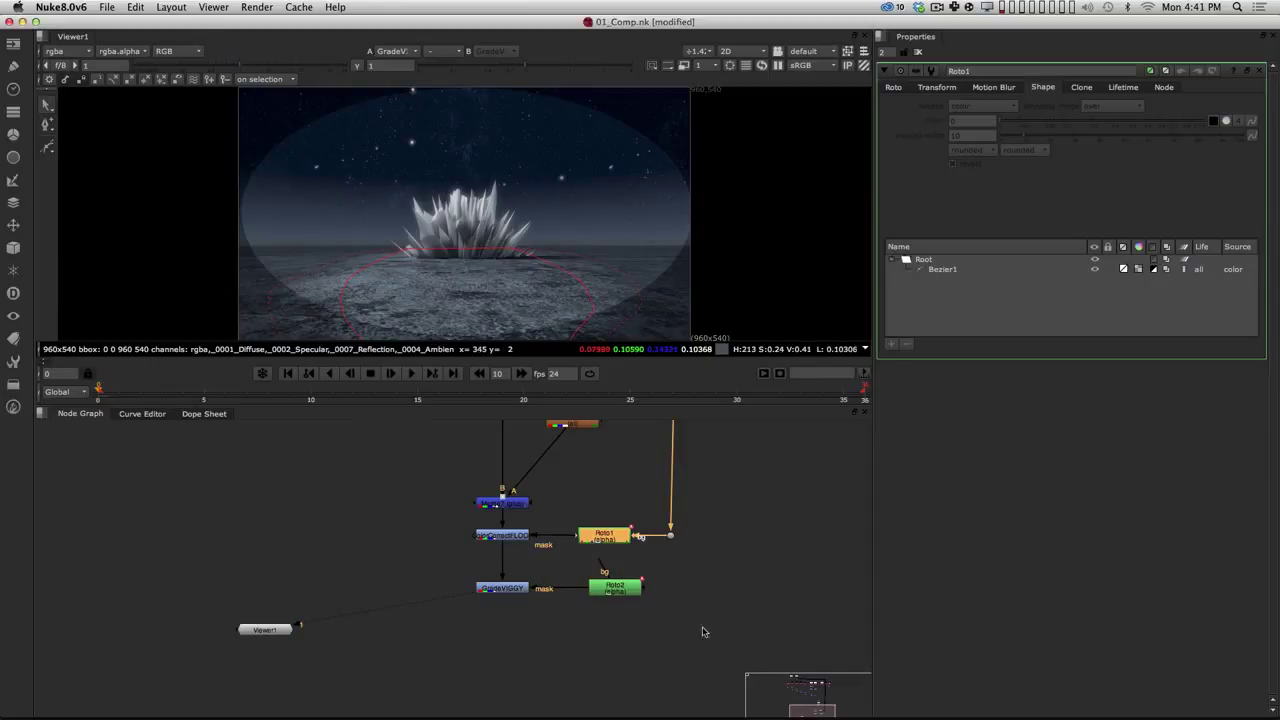
Step: View Roto2's alpha channel with its ellipse outline and properties open
{"action": "left_click_drag", "start_coordinate": [620, 591], "coordinate": [632, 588]}
{"action": "key", "text": "1"}
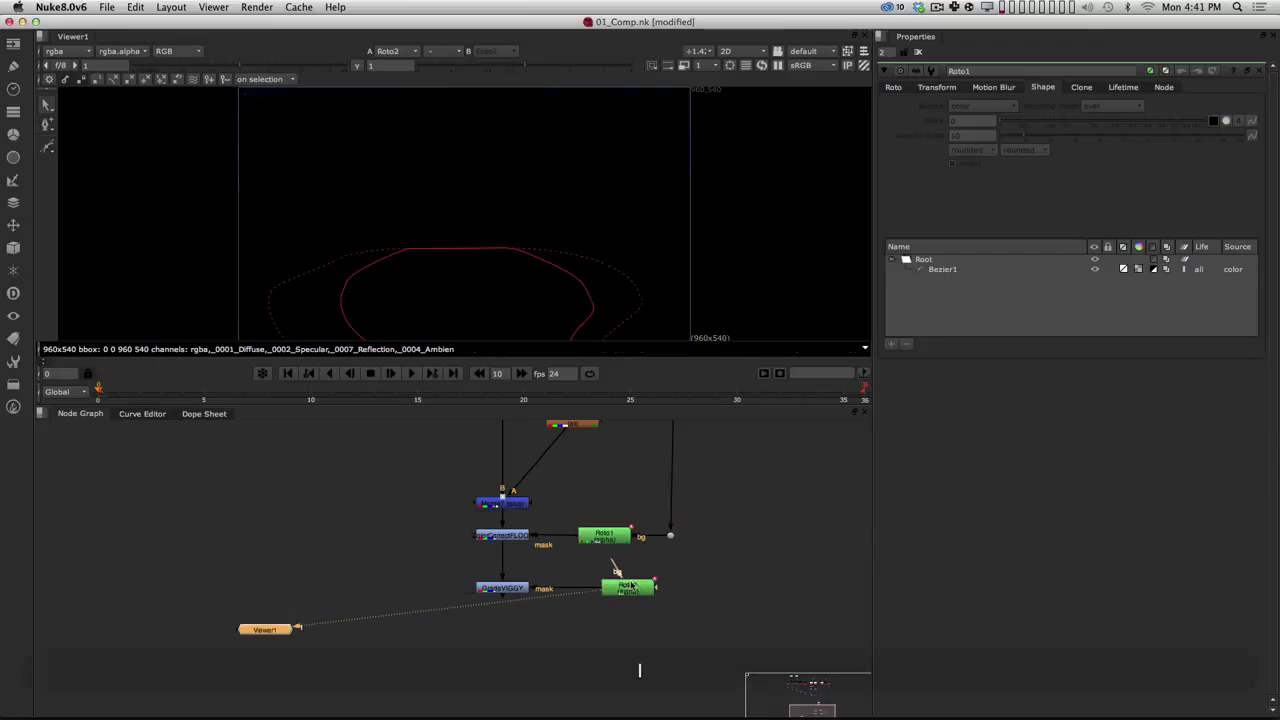
{"action": "key", "text": "a"}
{"action": "key", "text": "a"}
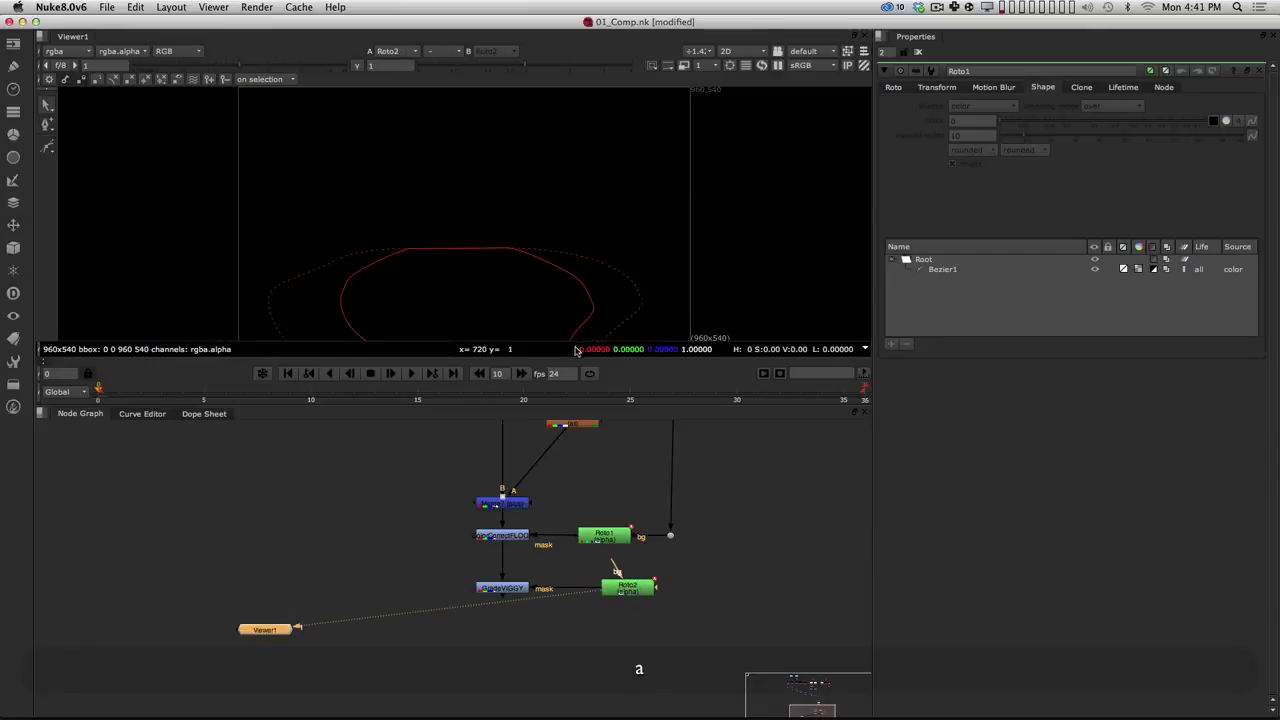
{"action": "double_click", "coordinate": [627, 584]}
{"action": "key", "text": "a"}
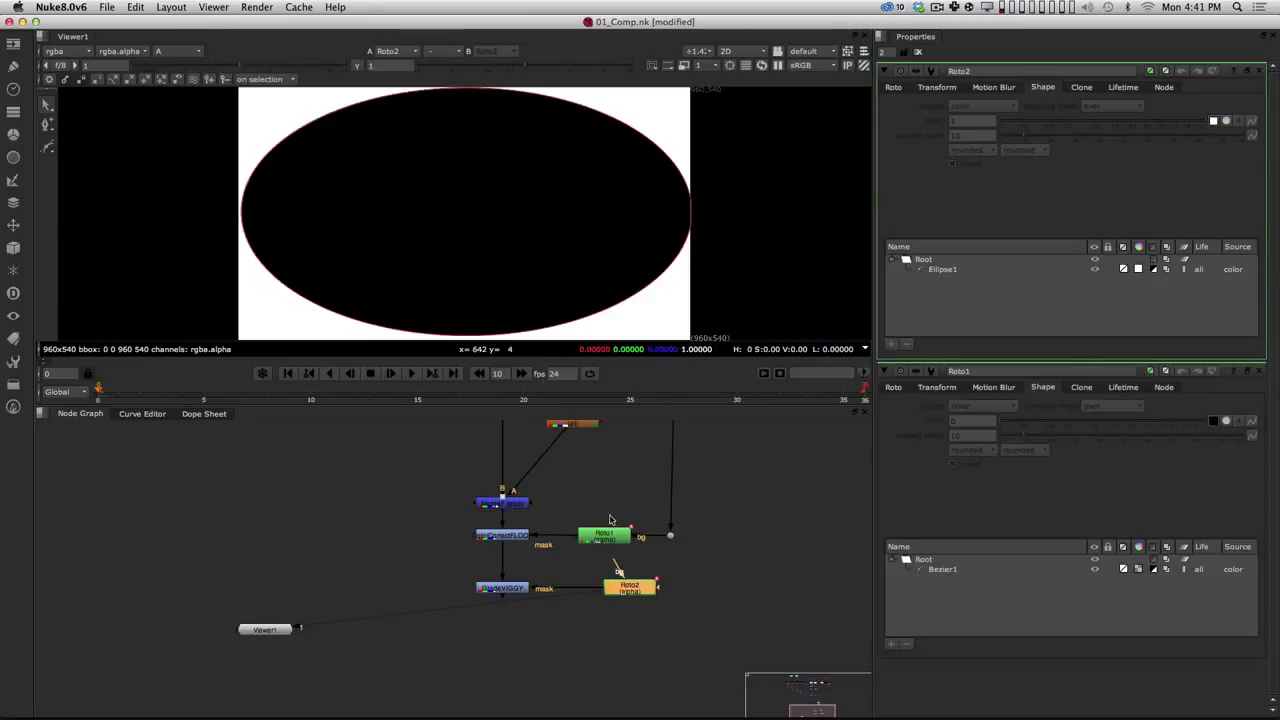
Step: Reposition Roto2 beside GradeVIGGY, return the viewer to GradeVIGGY's colour output, and leave Roto2 selected
{"action": "left_click_drag", "start_coordinate": [621, 591], "coordinate": [605, 590]}
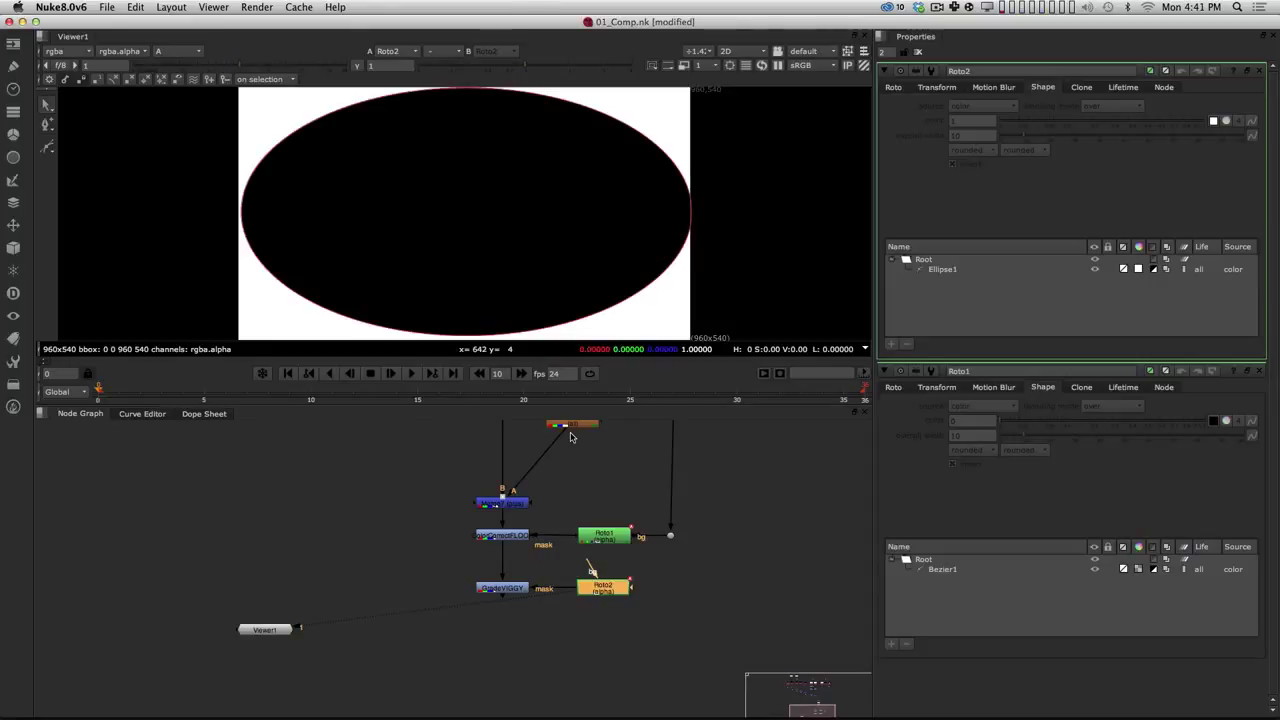
{"action": "left_click_drag", "start_coordinate": [604, 589], "coordinate": [608, 588]}
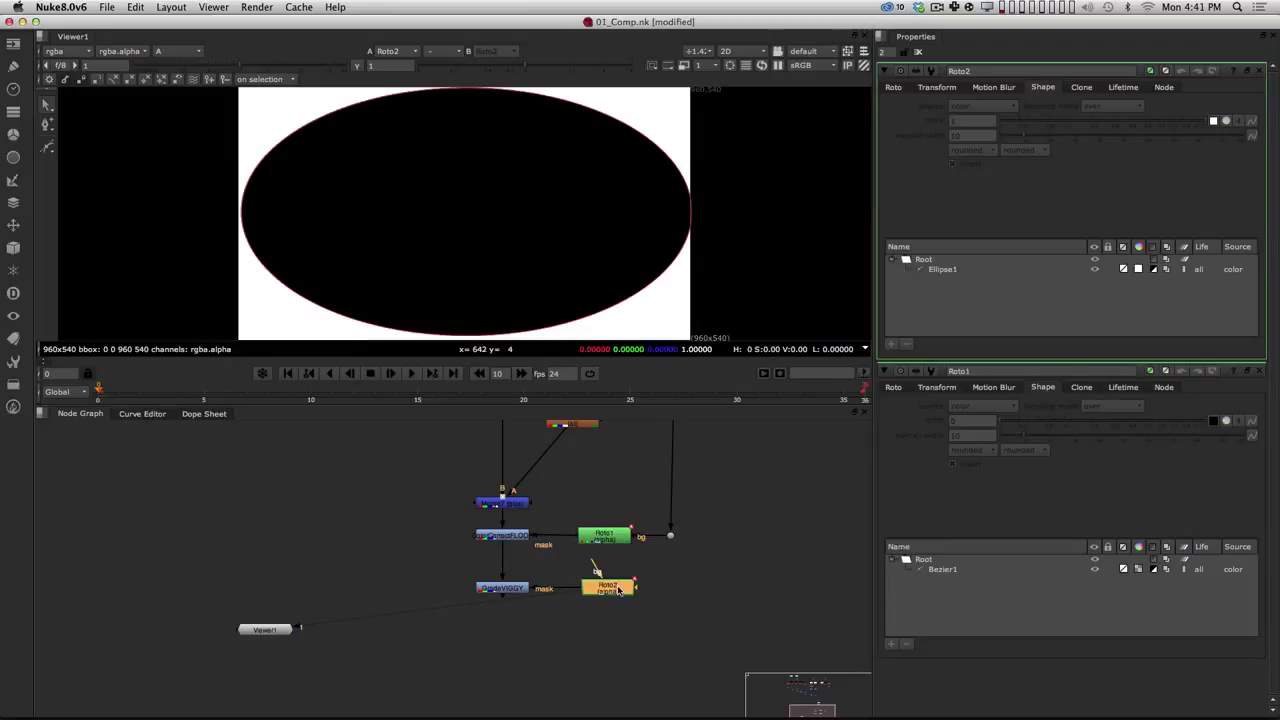
{"action": "left_click_drag", "start_coordinate": [619, 588], "coordinate": [636, 592]}
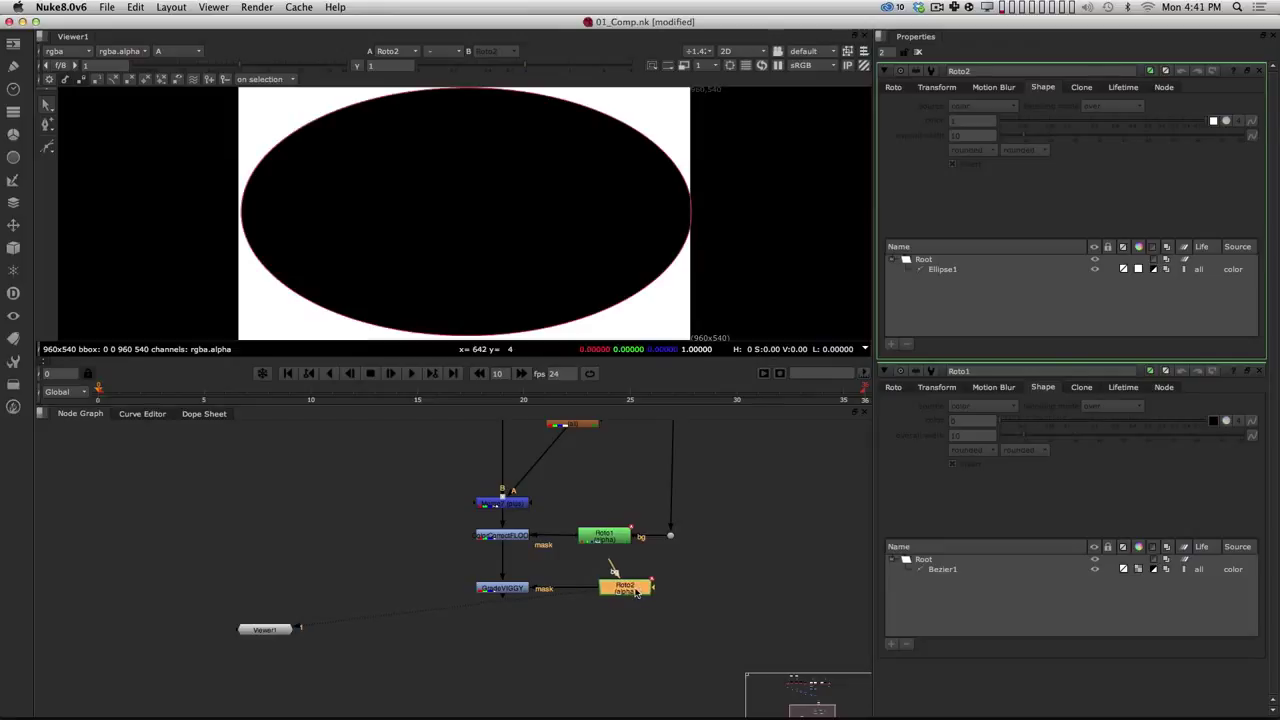
{"action": "left_click", "coordinate": [512, 592]}
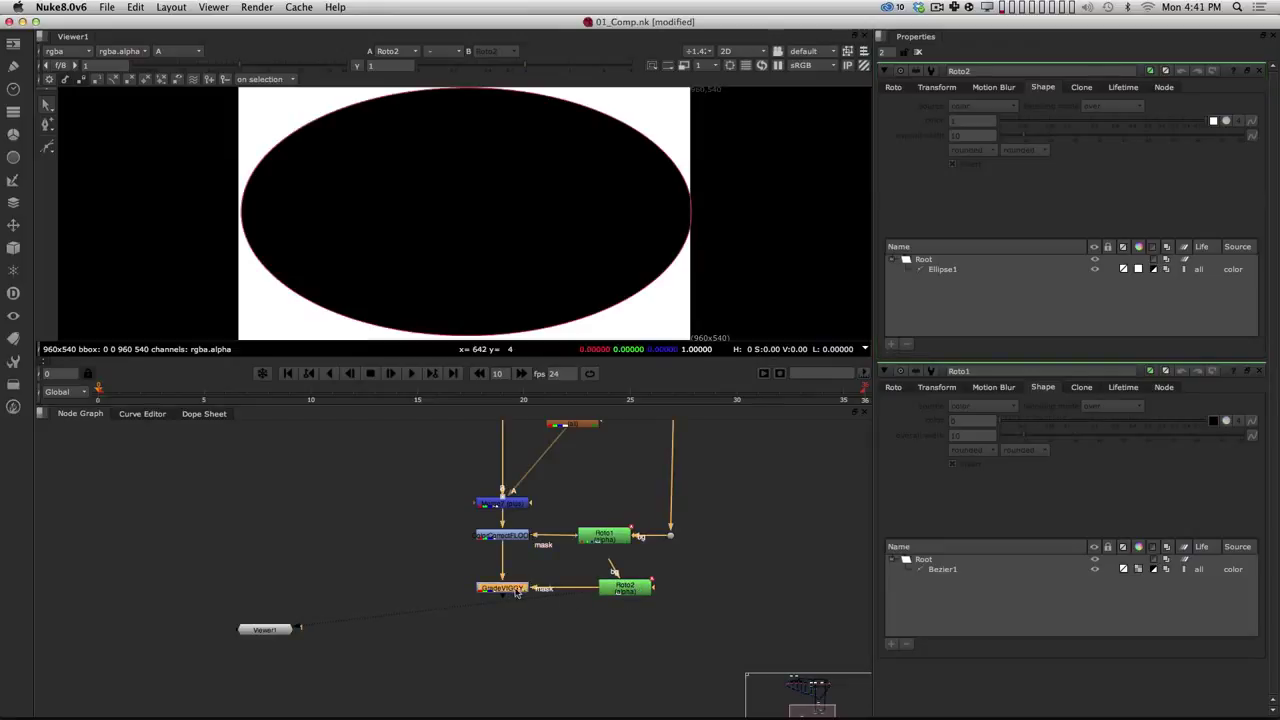
{"action": "key", "text": "1"}
{"action": "left_click", "coordinate": [621, 593]}
{"action": "key", "text": "a"}
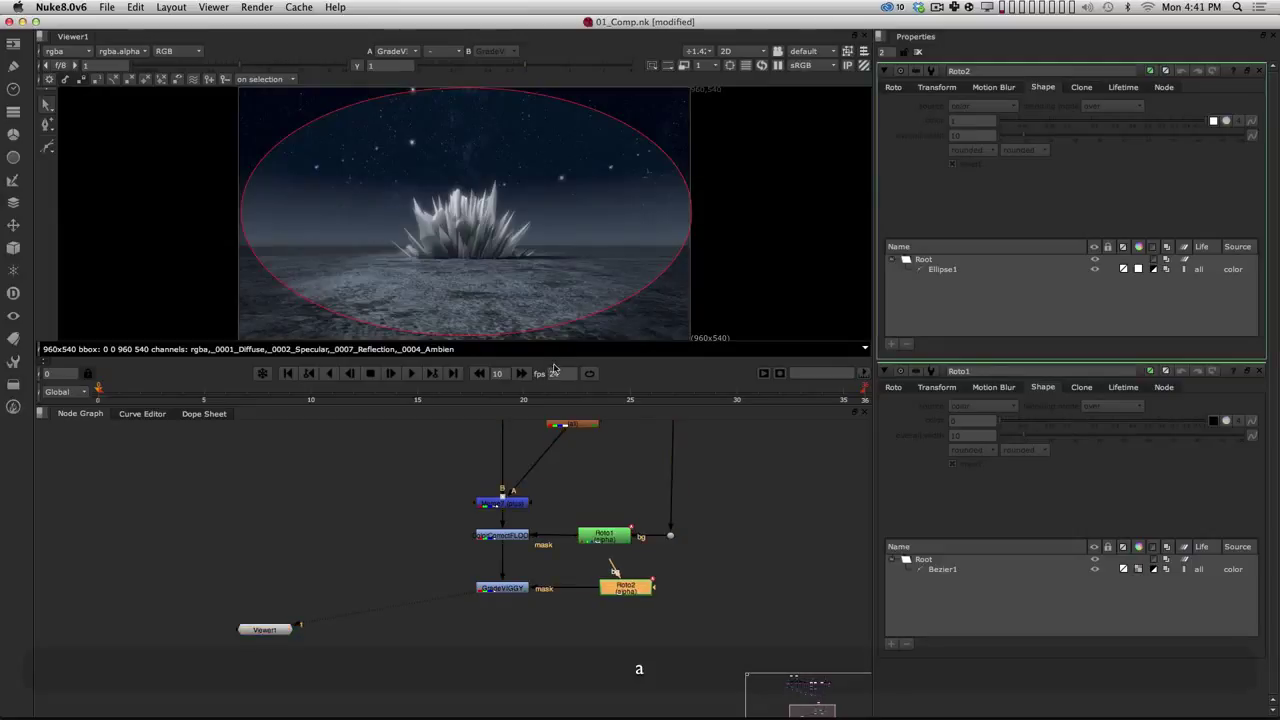
Step: Insert a Blur node between Roto2 and GradeVIGGY's mask input, and align the blur level with GradeVIGGY
{"action": "key", "text": "Tab"}
{"action": "type", "text": "blur"}
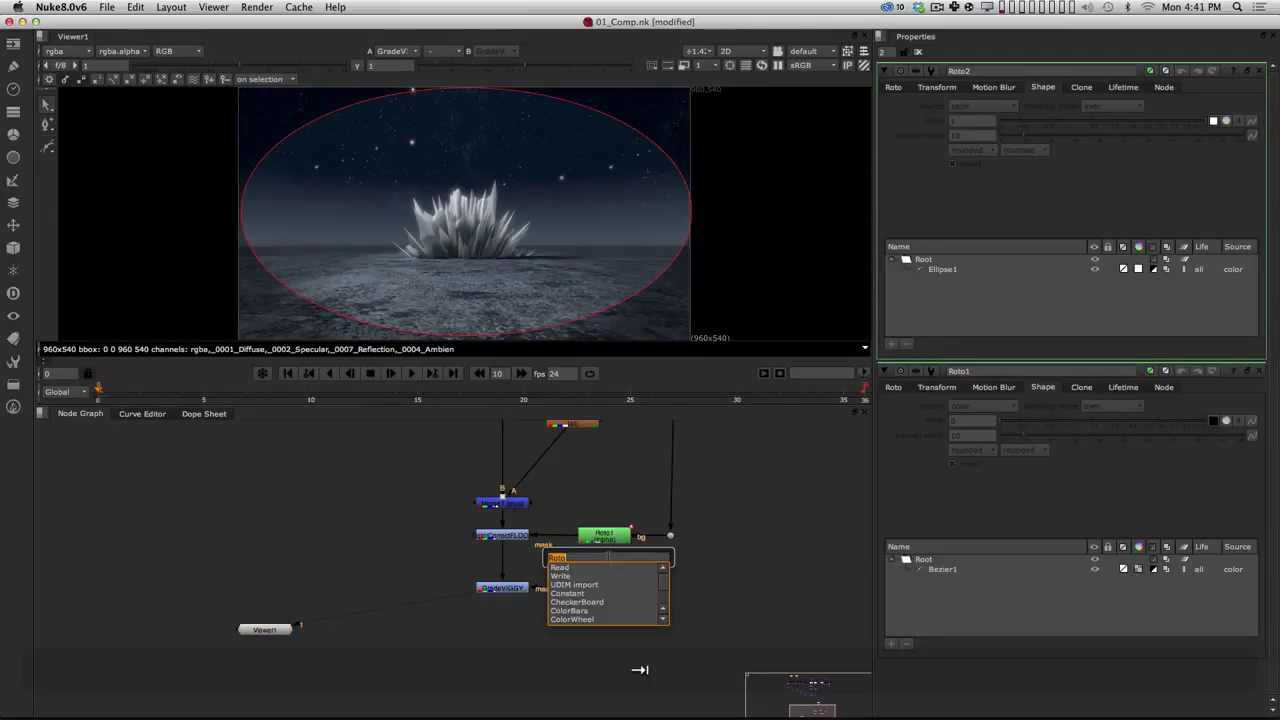
{"action": "key", "text": "Return"}
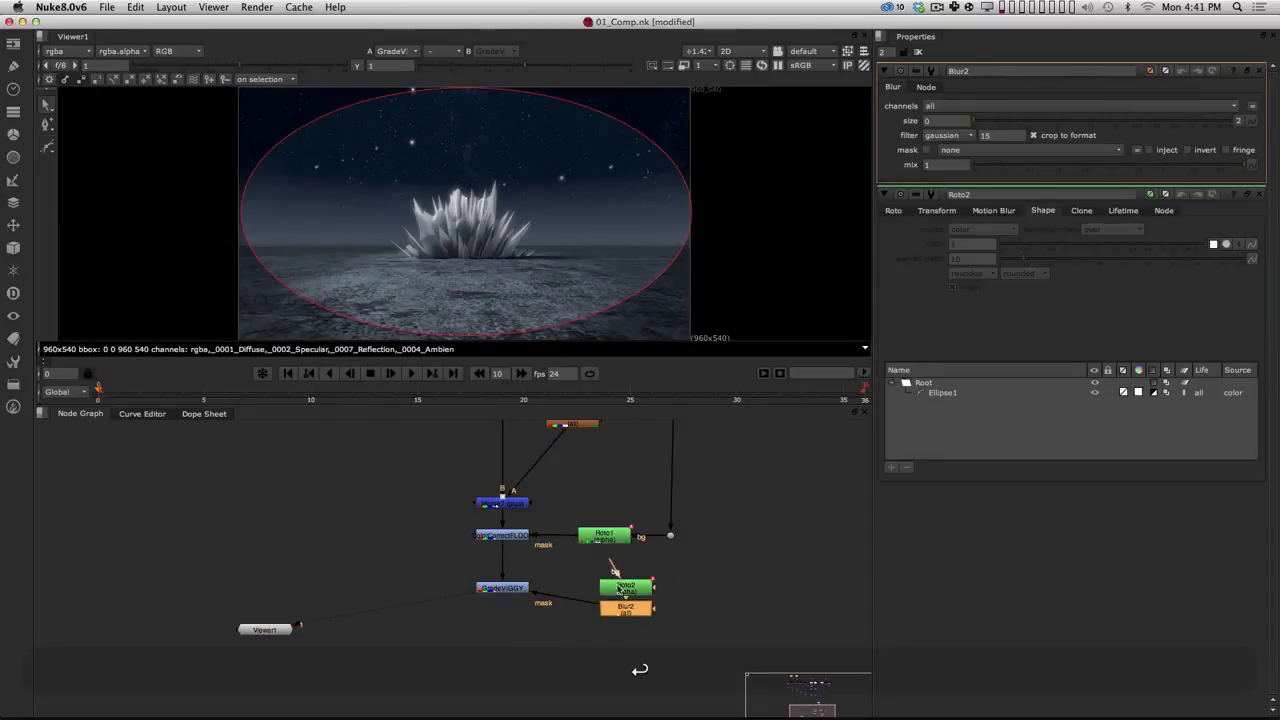
{"action": "mouse_move", "coordinate": [634, 589]}
{"action": "left_mouse_down"}
{"action": "mouse_move", "coordinate": [634, 577]}
{"action": "mouse_move", "coordinate": [628, 604]}
{"action": "left_mouse_up"}
{"action": "left_click_drag", "start_coordinate": [513, 591], "coordinate": [513, 600]}
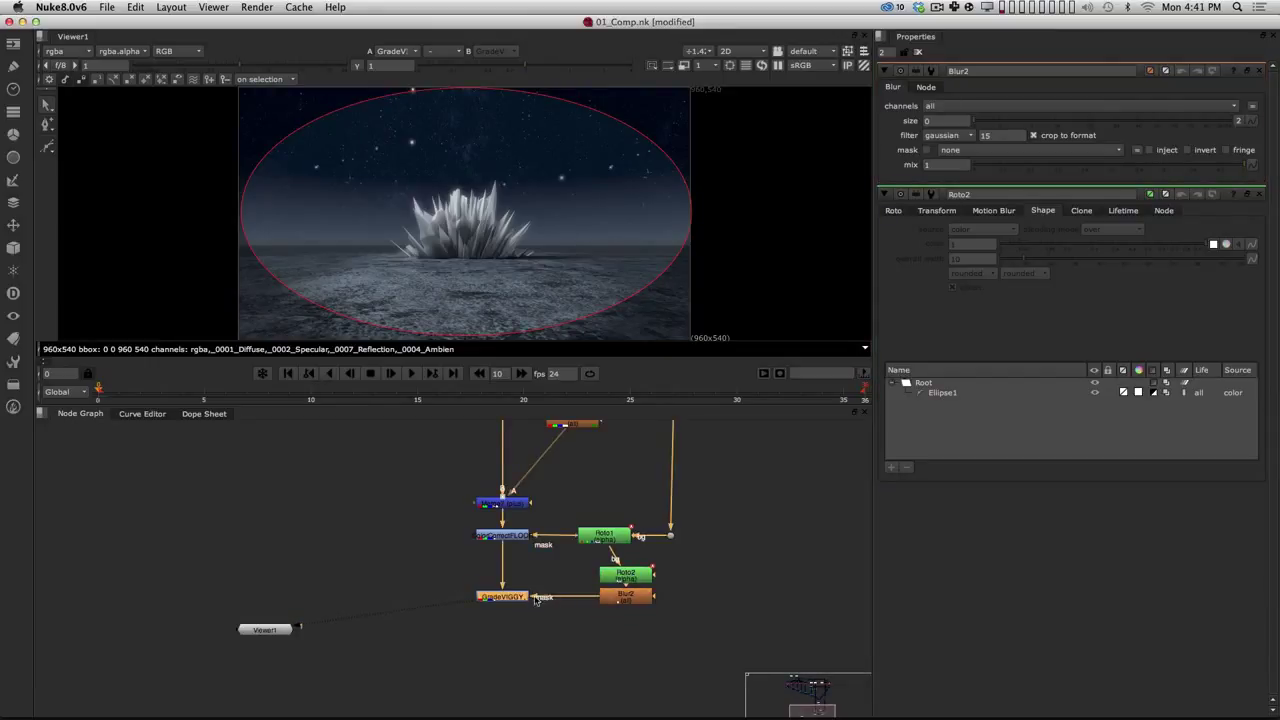
Step: Open the properties of GradeVIGGY and Blur2, and set the blur size to 200
{"action": "double_click", "coordinate": [503, 602]}
{"action": "double_click", "coordinate": [625, 601]}
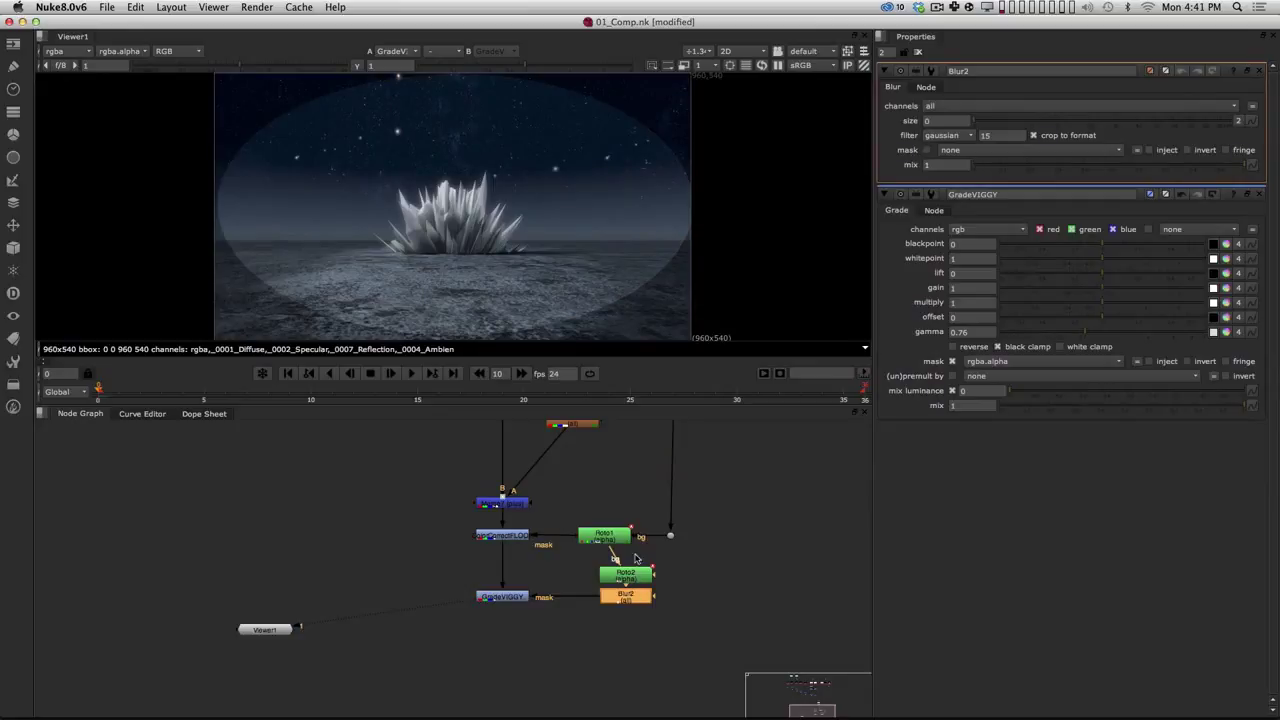
{"action": "left_click_drag", "start_coordinate": [991, 121], "coordinate": [1238, 120]}
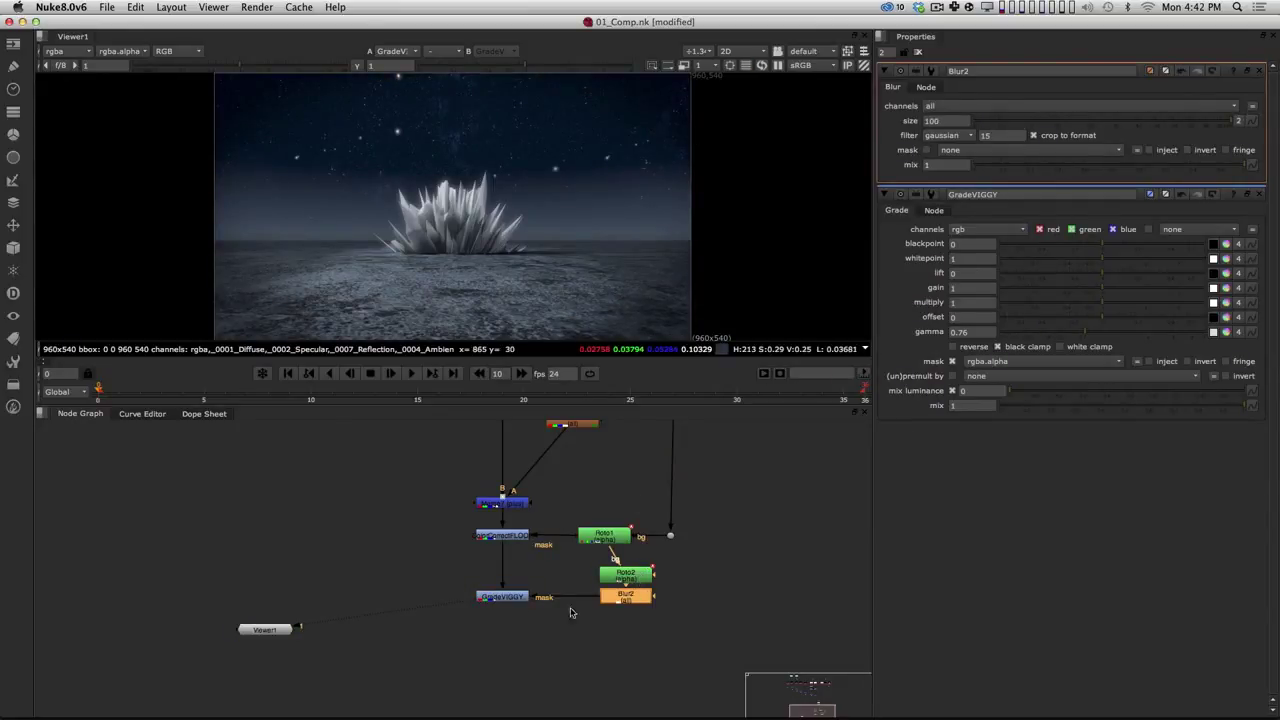
{"action": "left_click", "coordinate": [924, 120]}
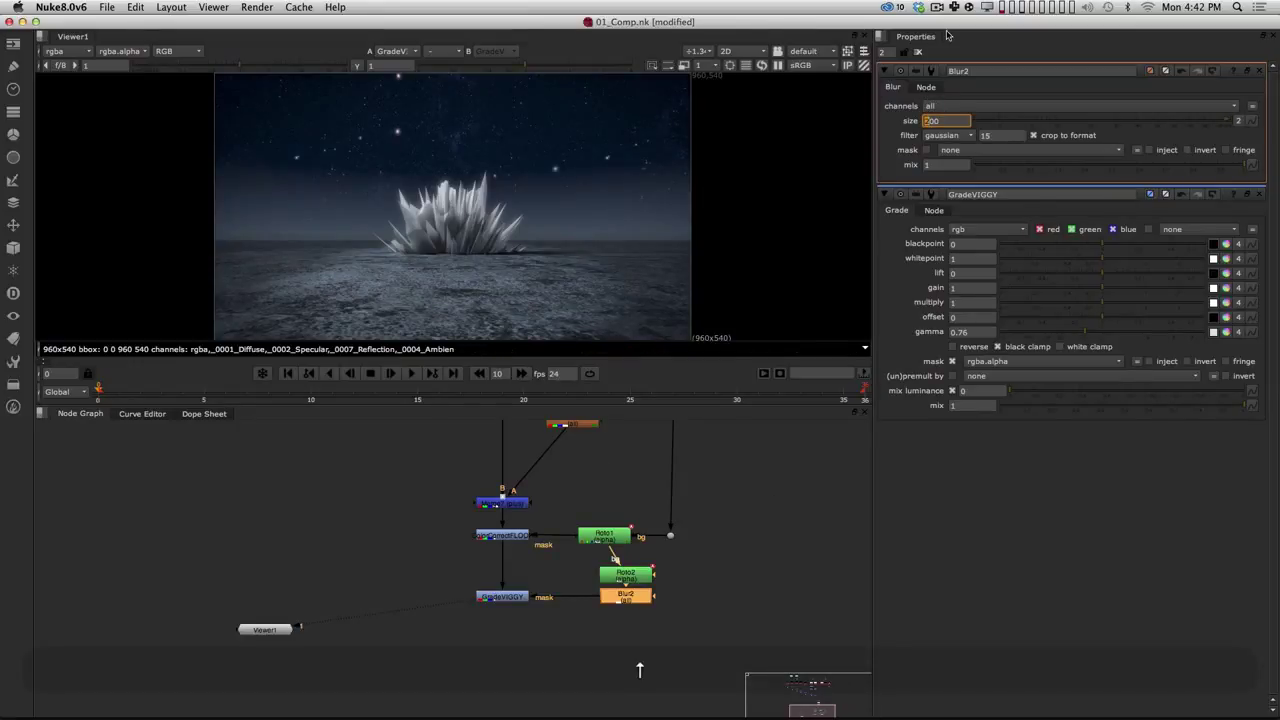
Step: Line up Roto2 and Blur2 in a column below Roto1, with the blur level with GradeVIGGY
{"action": "left_click", "coordinate": [743, 578]}
{"action": "left_click", "coordinate": [519, 595]}
{"action": "left_click_drag", "start_coordinate": [742, 513], "coordinate": [712, 532], "text": "alt"}
{"action": "left_click_drag", "start_coordinate": [579, 560], "coordinate": [599, 626]}
{"action": "left_click", "coordinate": [640, 614]}
{"action": "left_click_drag", "start_coordinate": [644, 582], "coordinate": [586, 618]}
{"action": "left_click", "coordinate": [575, 657]}
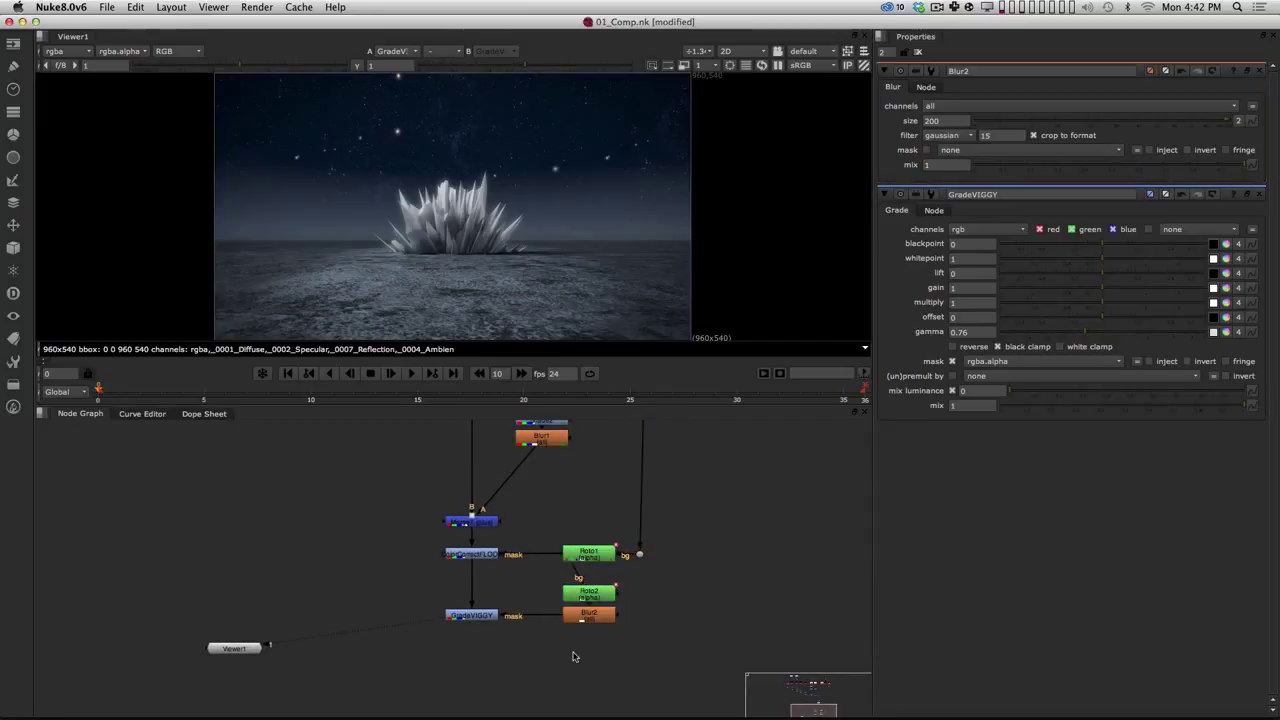
Step: Disable and re-enable GradeVIGGY repeatedly to compare the image with and without the vignette
{"action": "left_click", "coordinate": [480, 618]}
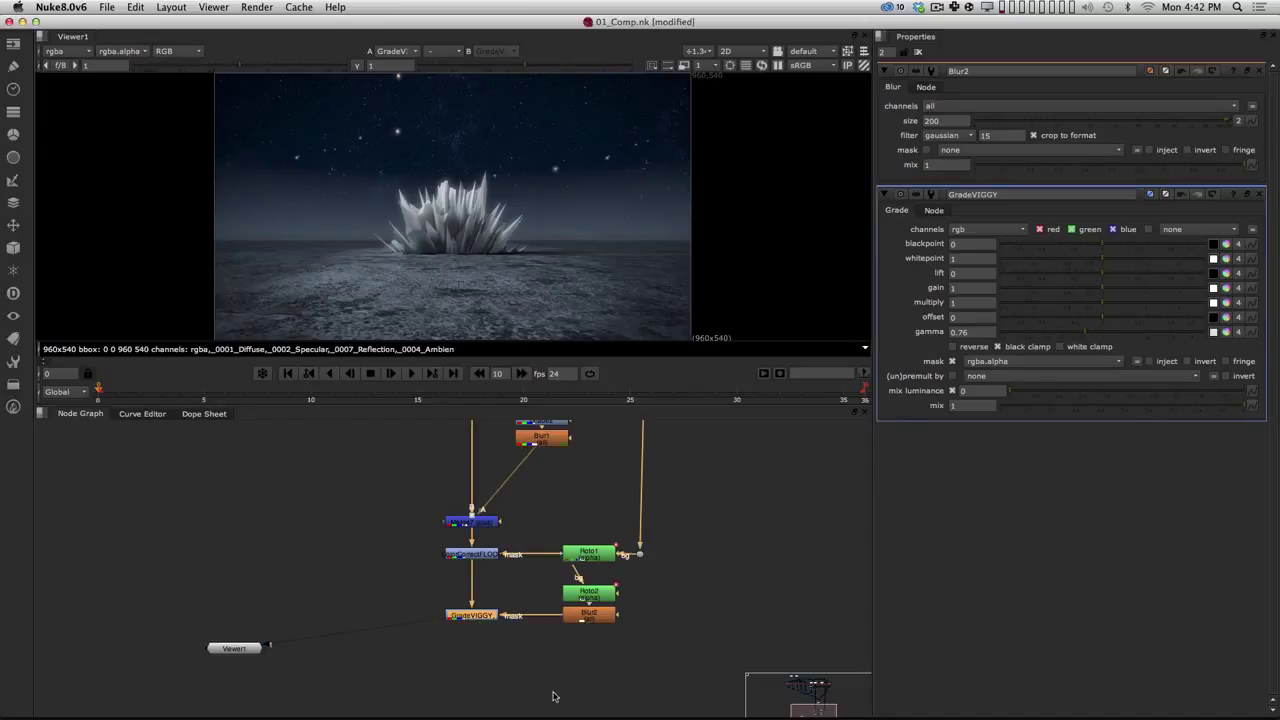
{"action": "key", "text": "d"}
{"action": "key", "text": "d"}
{"action": "key", "text": "d"}
{"action": "key", "text": "d"}
{"action": "key", "text": "d"}
{"action": "key", "text": "d"}
{"action": "key", "text": "d"}
{"action": "key", "text": "d"}
{"action": "left_click", "coordinate": [577, 517]}
Step: Compare the image at each stage by viewing the earlier merges, Merge7, the floor grade and GradeVIGGY in turn
{"action": "left_click", "coordinate": [480, 528]}
{"action": "key", "text": "1"}
{"action": "left_click_drag", "start_coordinate": [522, 517], "coordinate": [549, 626], "text": "alt"}
{"action": "left_click_drag", "start_coordinate": [519, 515], "coordinate": [535, 567], "text": "alt"}
{"action": "left_click", "coordinate": [522, 445]}
{"action": "key", "text": "1"}
{"action": "left_click_drag", "start_coordinate": [623, 580], "coordinate": [606, 457], "text": "alt"}
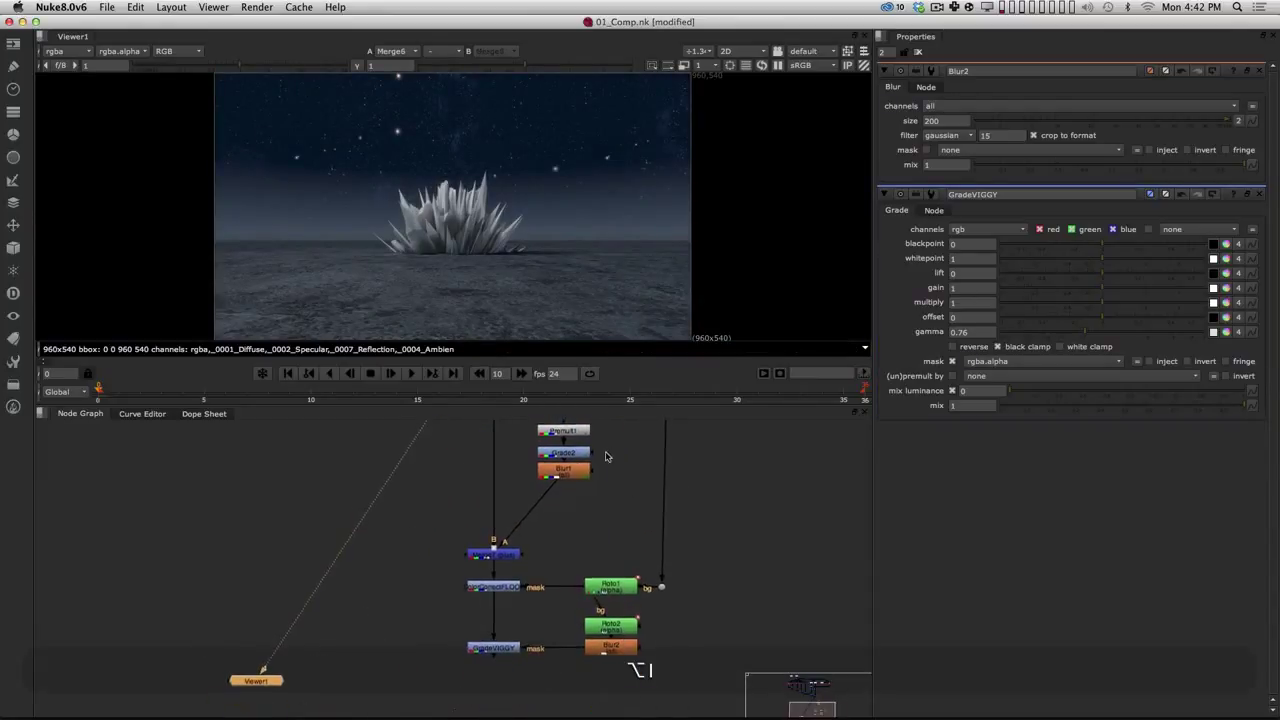
{"action": "left_click", "coordinate": [500, 555]}
{"action": "left_click", "coordinate": [503, 587]}
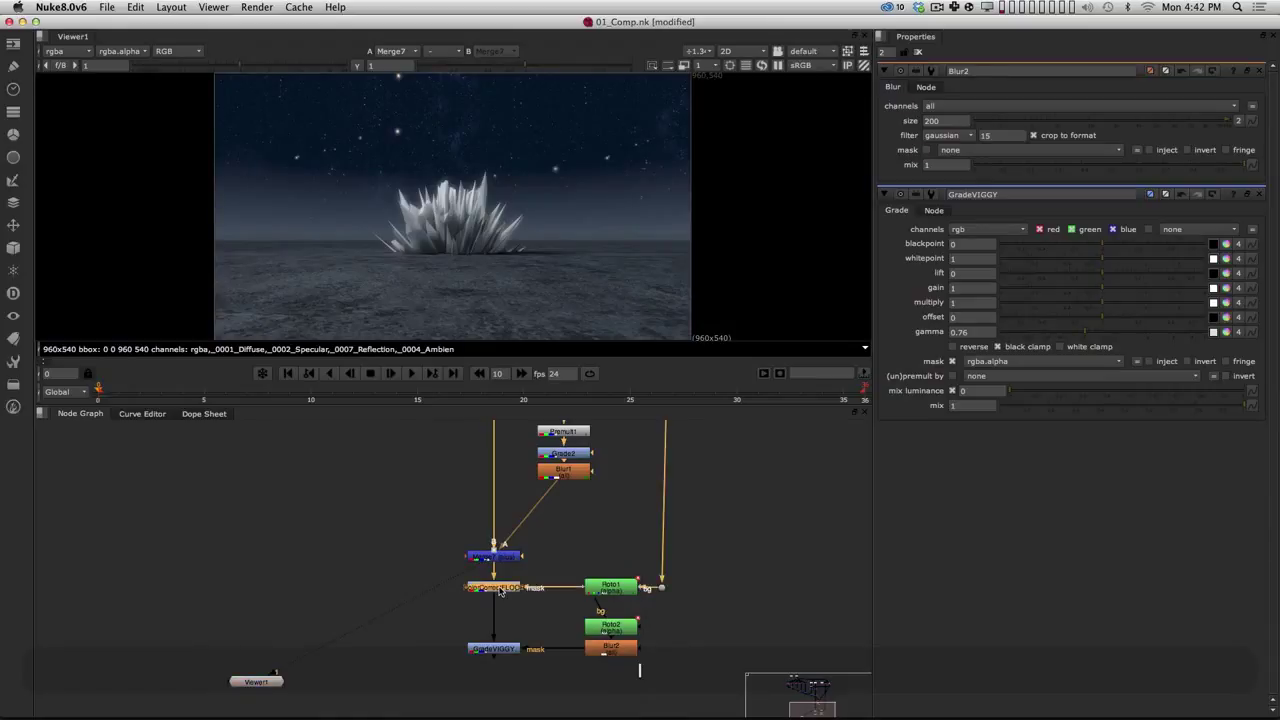
{"action": "key", "text": "1"}
{"action": "left_click", "coordinate": [503, 650]}
{"action": "key", "text": "1"}
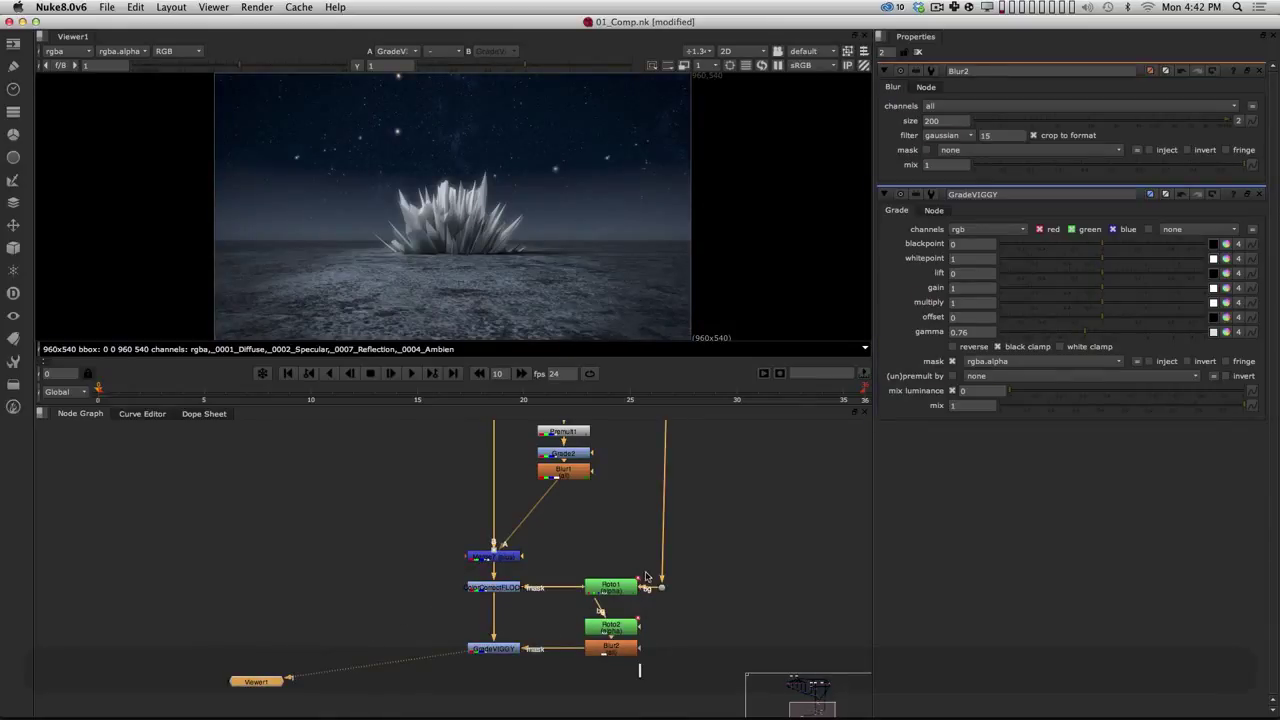
{"action": "left_click_drag", "start_coordinate": [751, 534], "coordinate": [723, 525], "text": "alt"}
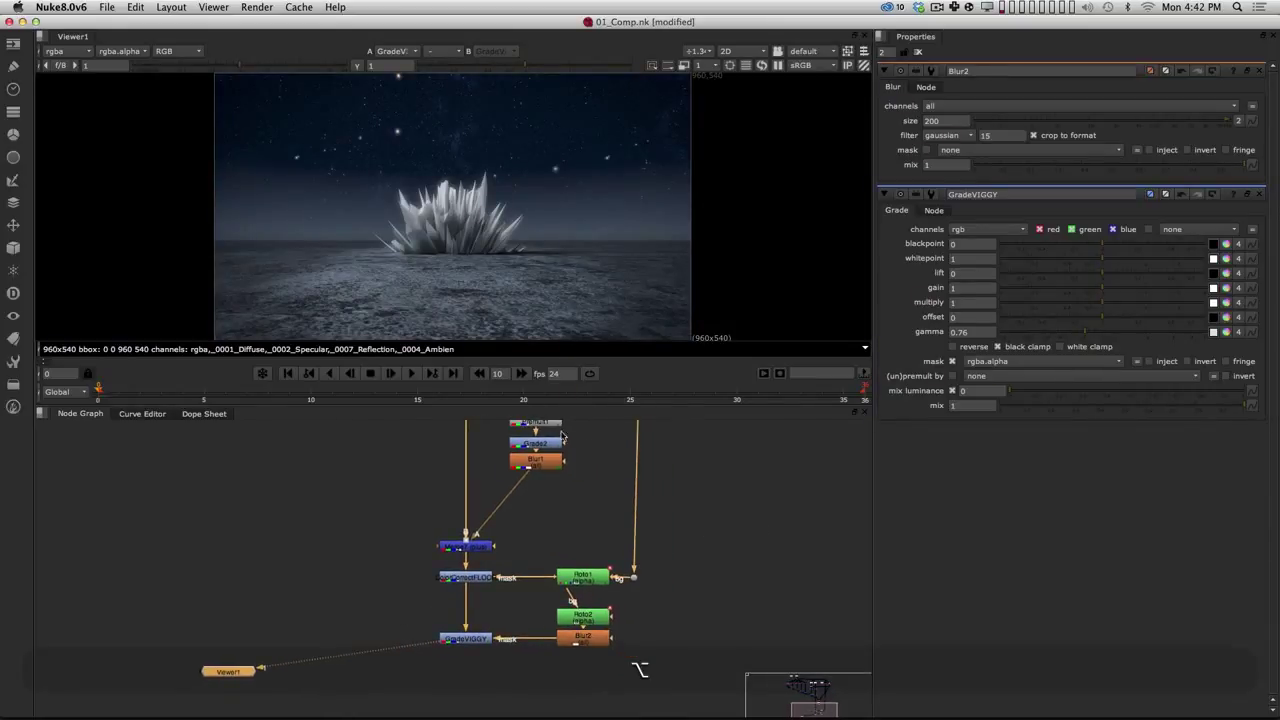
{"action": "left_click_drag", "start_coordinate": [724, 600], "coordinate": [711, 532], "text": "alt"}
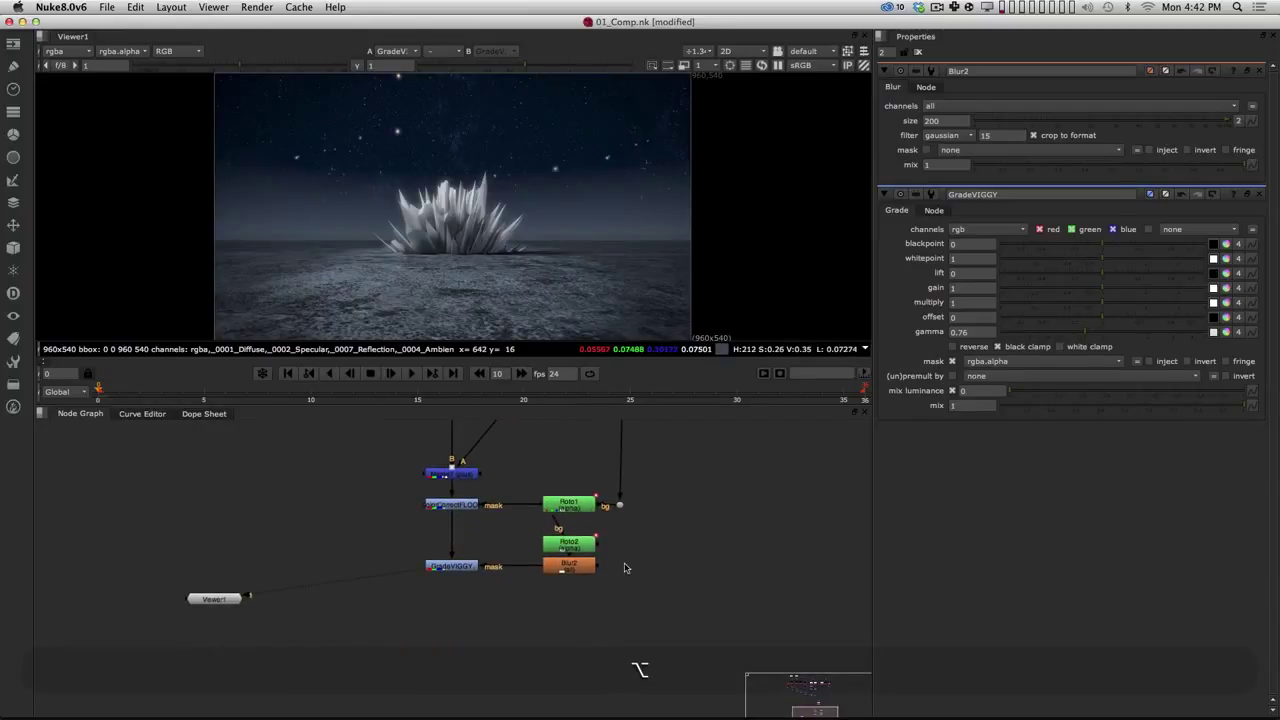
{"action": "middle_click_drag", "start_coordinate": [624, 568], "coordinate": [601, 580], "text": "alt"}
{"action": "left_click_drag", "start_coordinate": [645, 588], "coordinate": [586, 549], "text": "alt"}
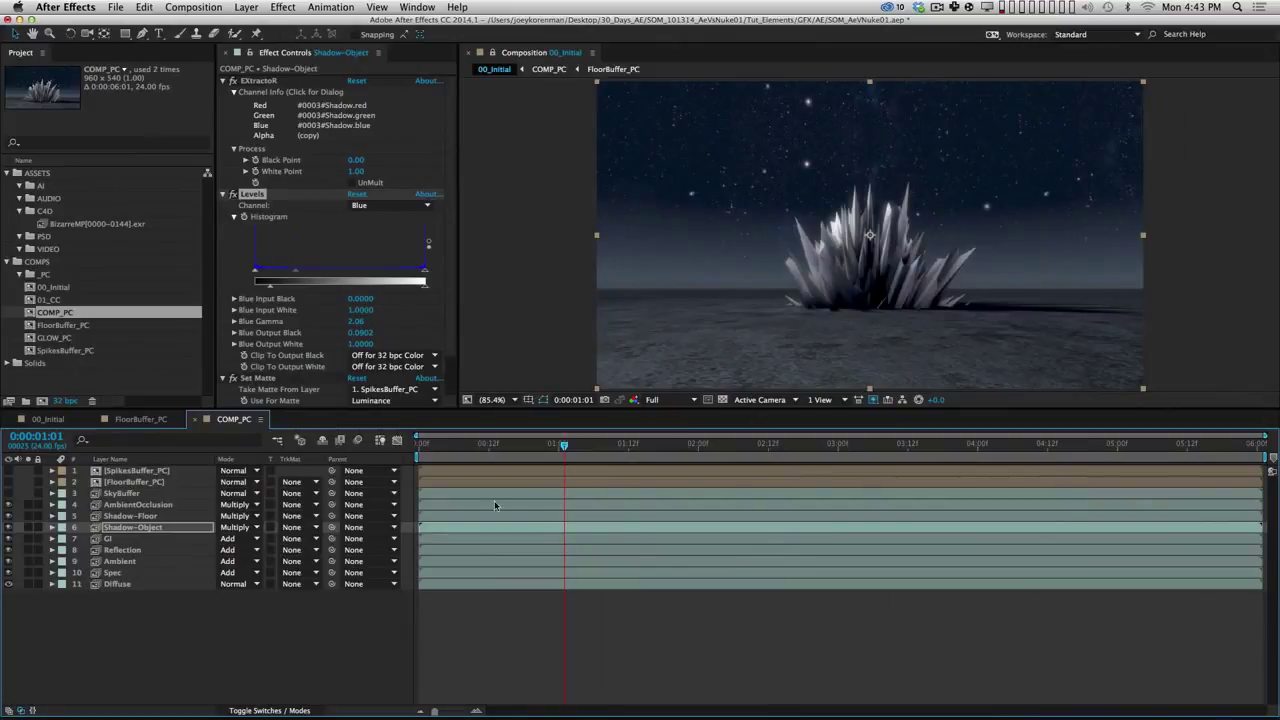
Step: In After Effects, lower the opacity of the Shadow-Object layer in COMP_PC to about 20%
{"action": "left_click", "coordinate": [163, 528]}
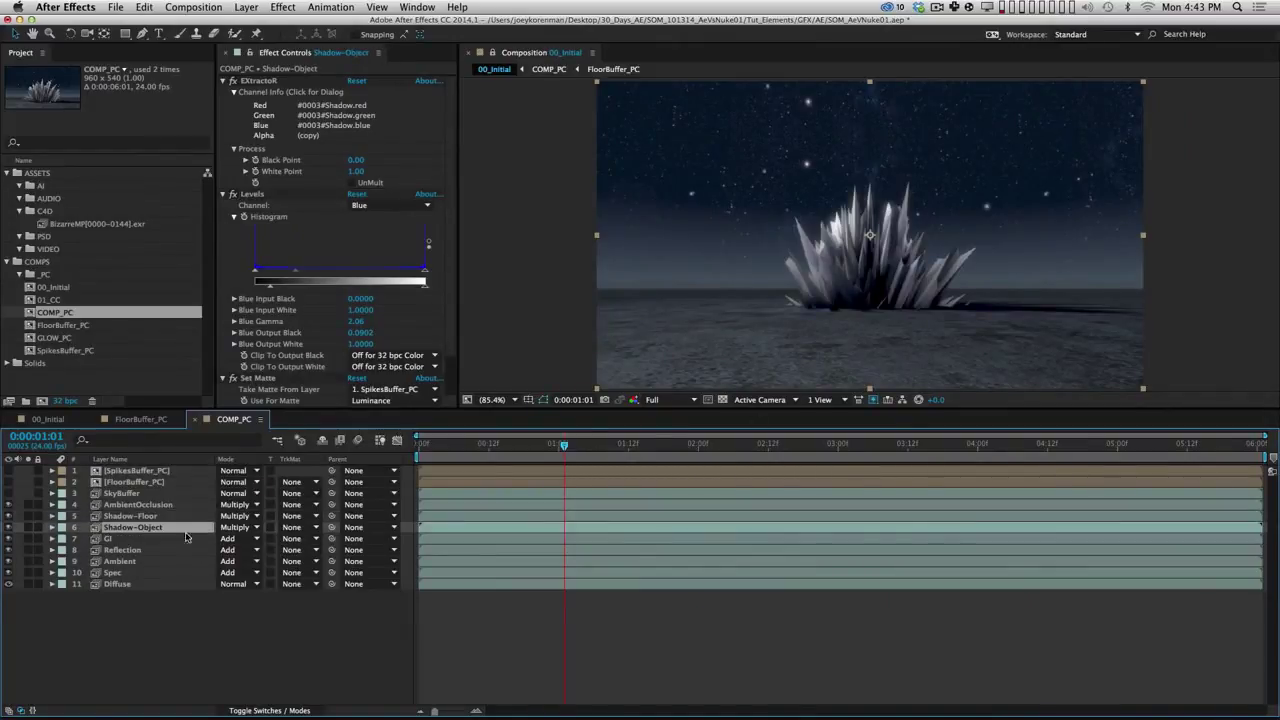
{"action": "key", "text": "t"}
{"action": "left_click_drag", "start_coordinate": [223, 539], "coordinate": [203, 546]}
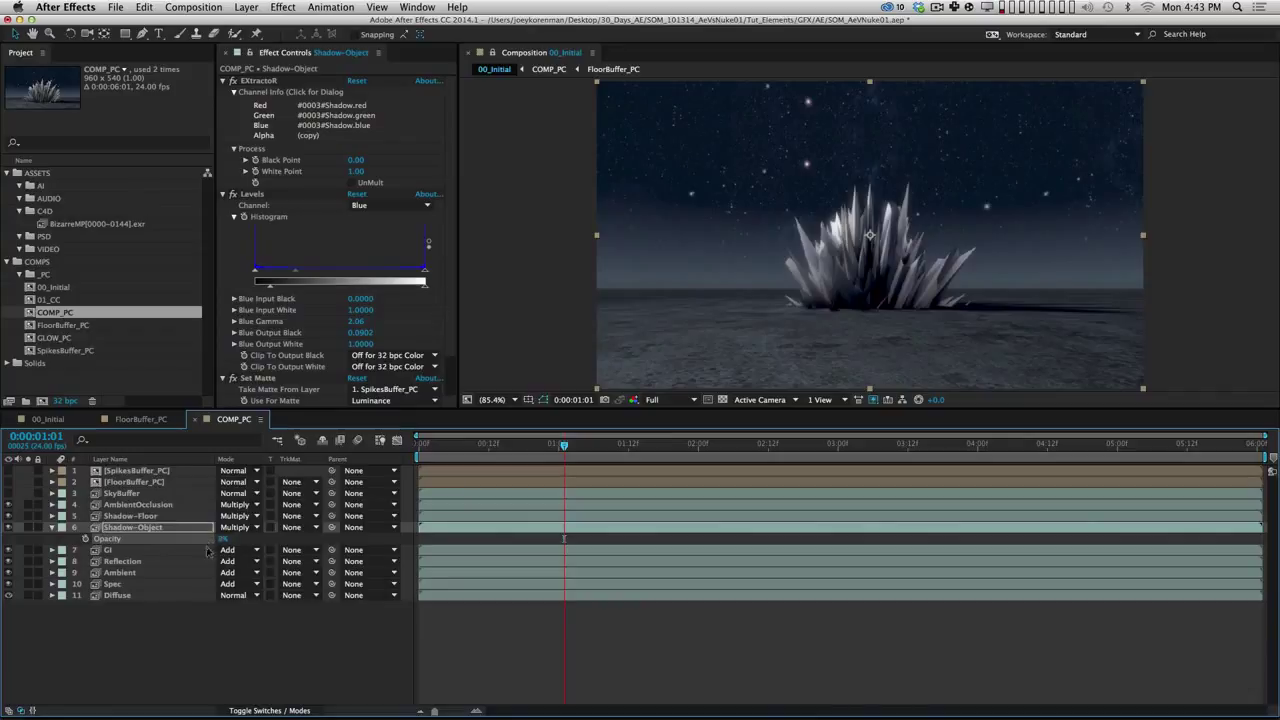
{"action": "key", "text": "F2"}
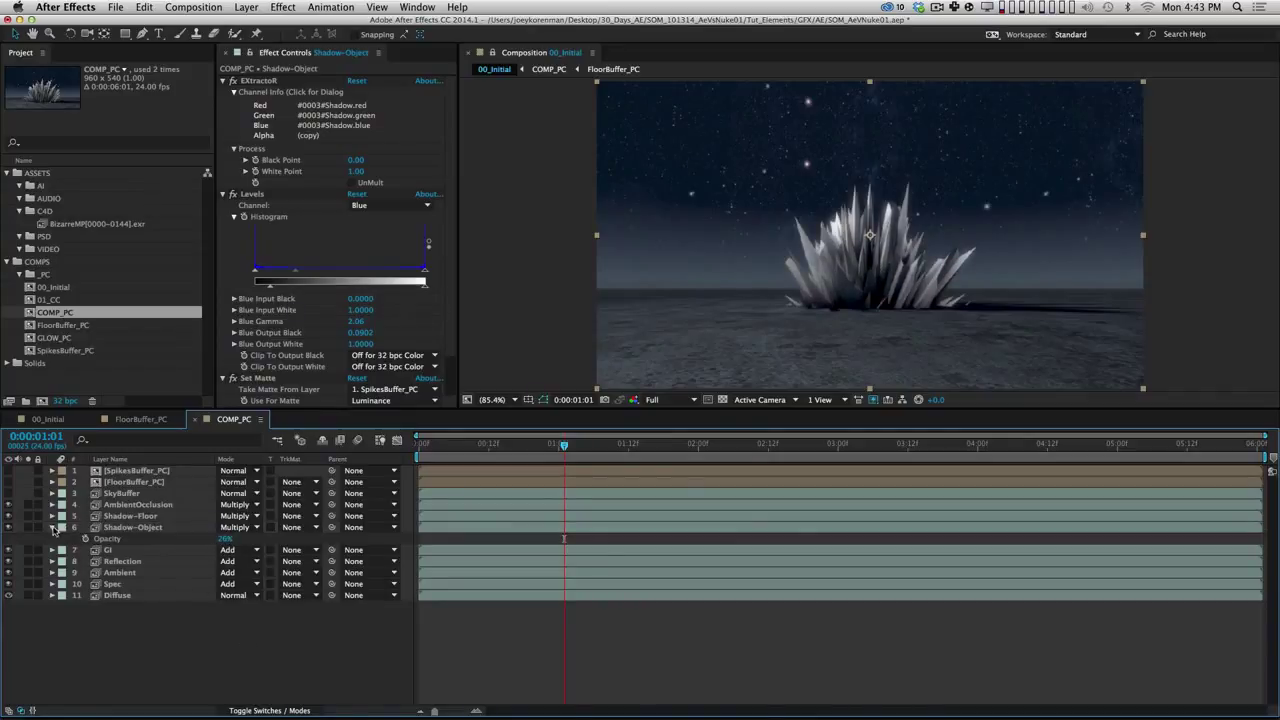
{"action": "left_click", "coordinate": [52, 527]}
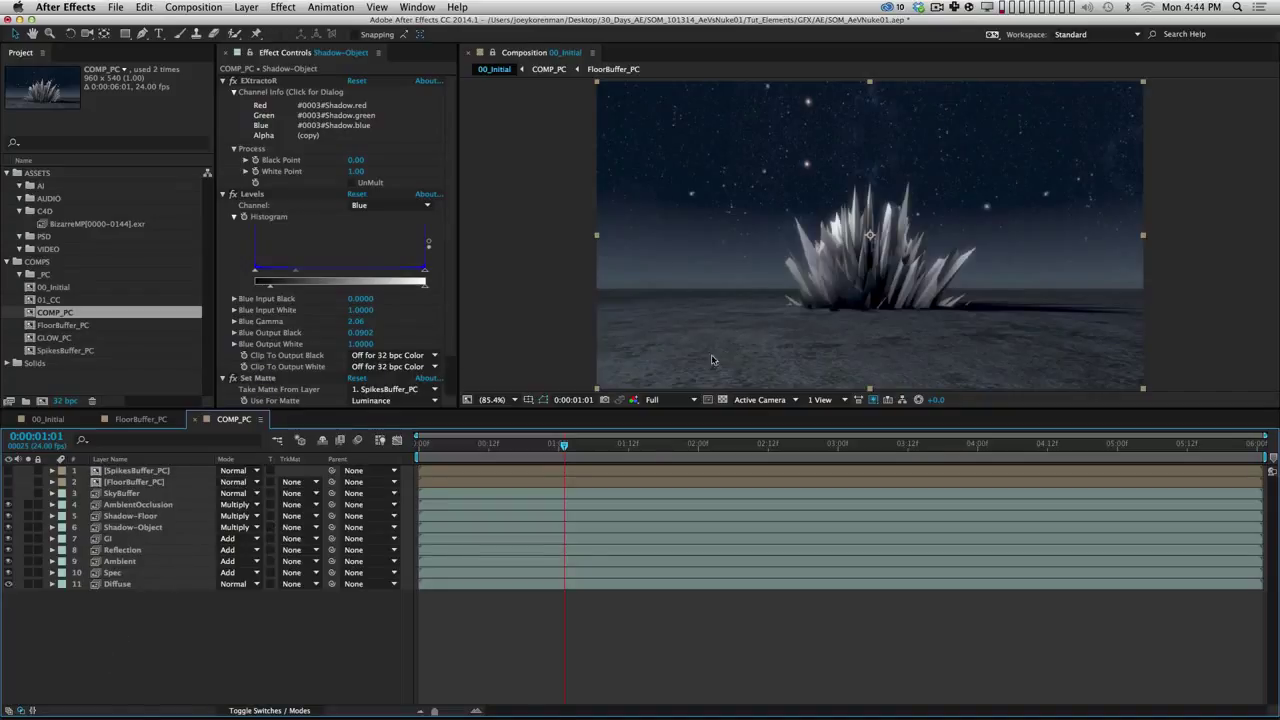
Step: Review the 00_Initial composition and the effects on GLOW_PC, and reopen the COMP_PC precomposition
{"action": "left_click", "coordinate": [50, 419]}
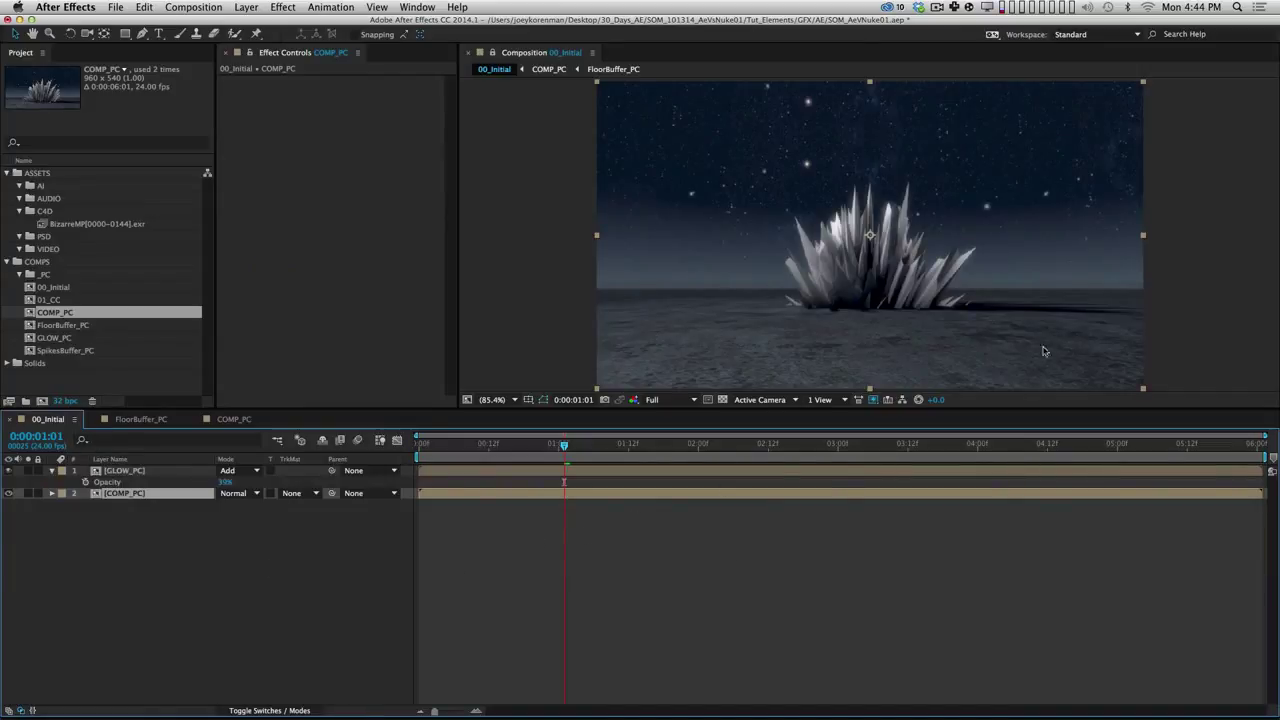
{"action": "left_click", "coordinate": [240, 594]}
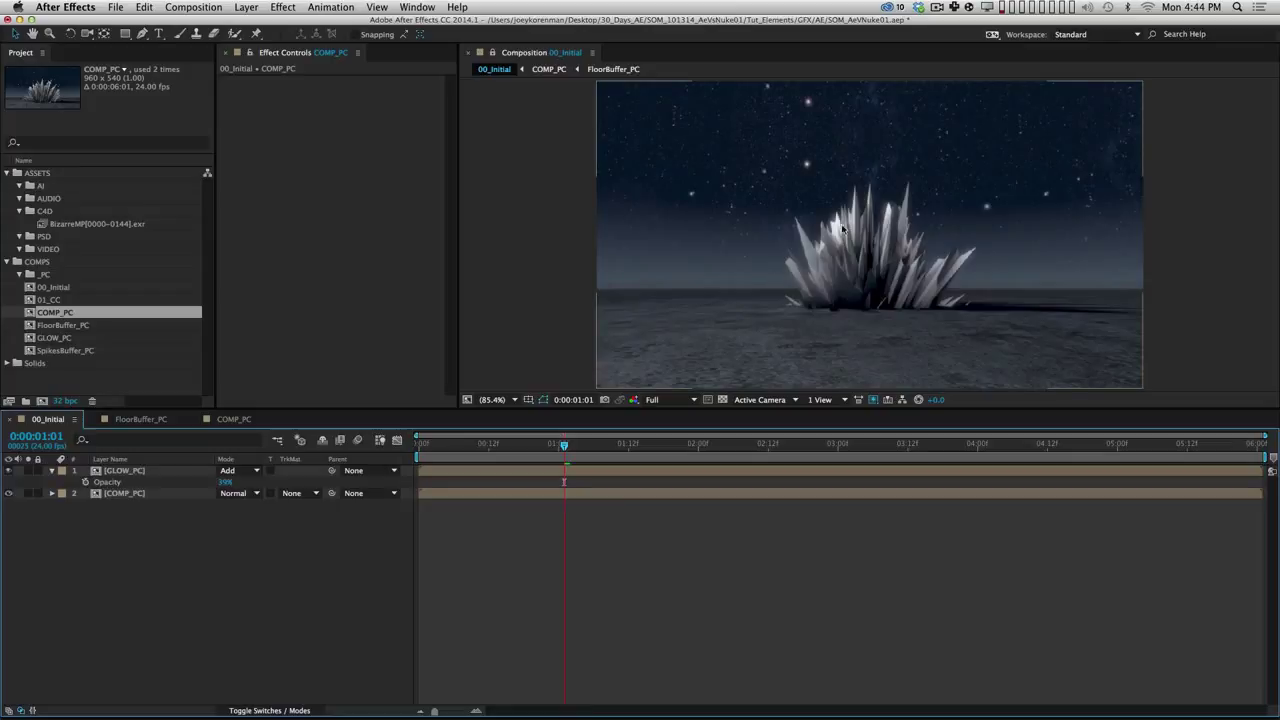
{"action": "left_click", "coordinate": [172, 477]}
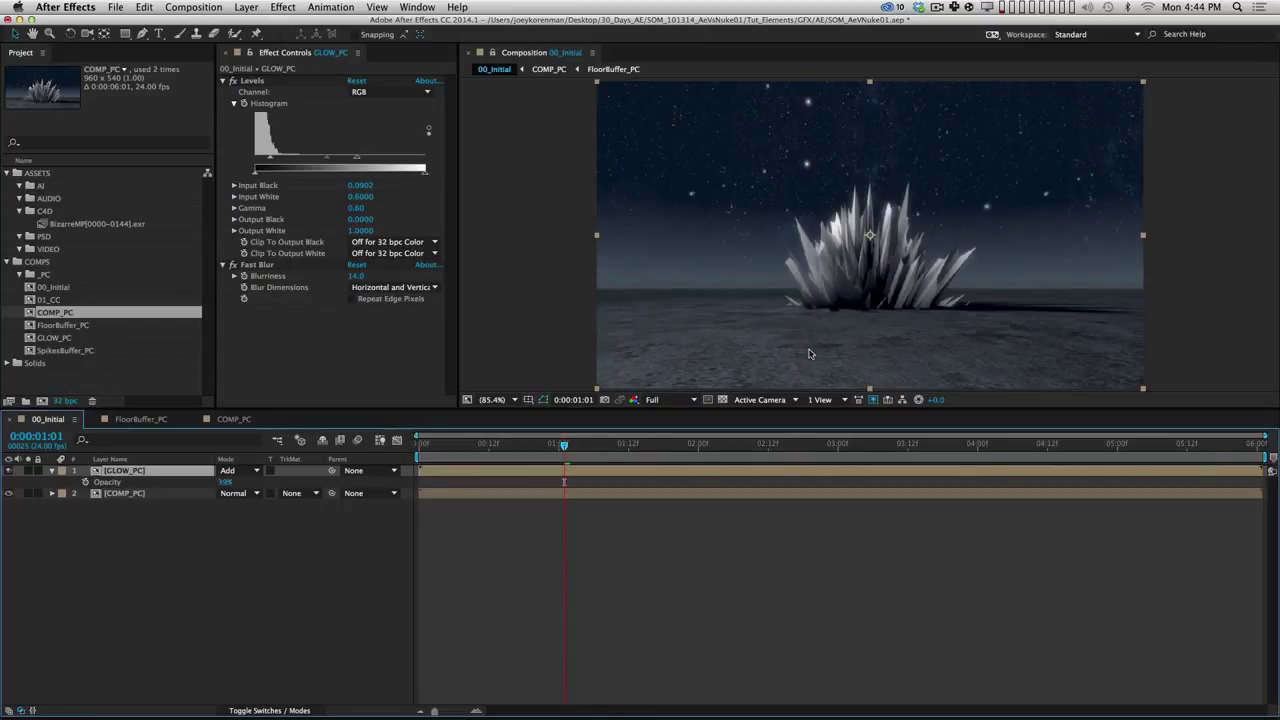
{"action": "double_click", "coordinate": [124, 493]}
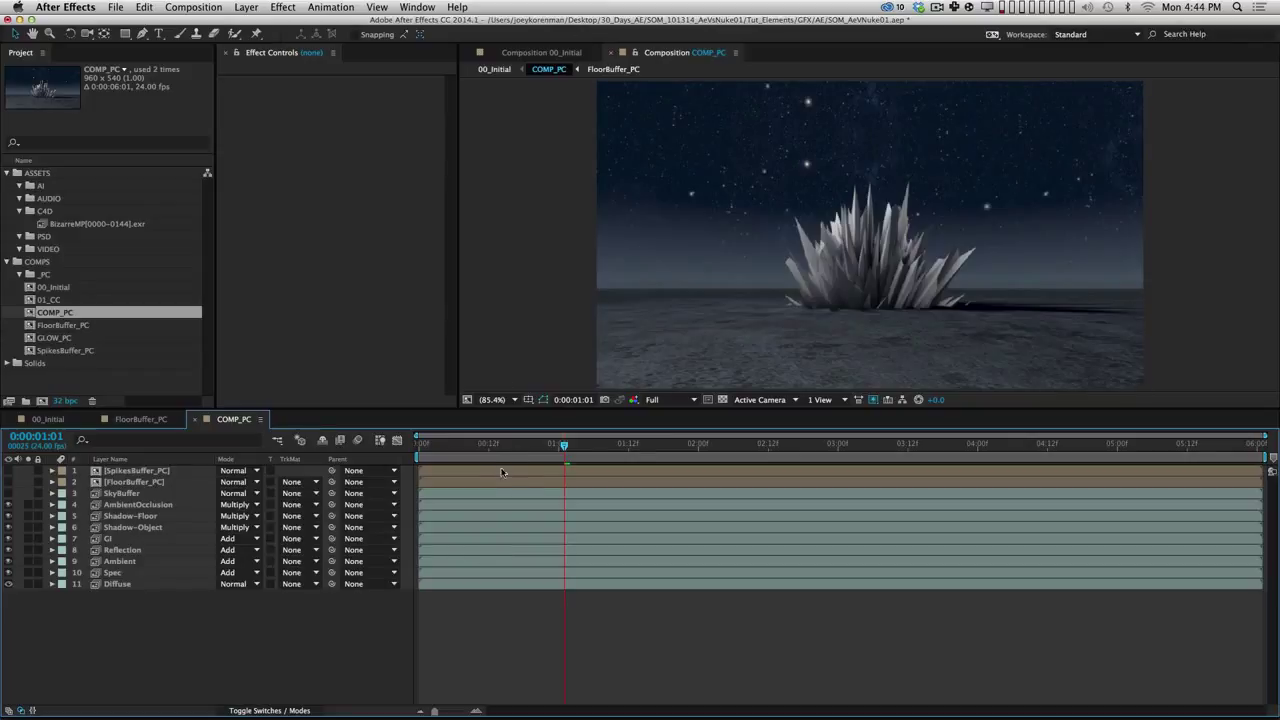
Step: Draw a wide filled rectangle as a shape layer in COMP_PC, covering the lower foreground and extending past the frame's edges
{"action": "left_click", "coordinate": [125, 33]}
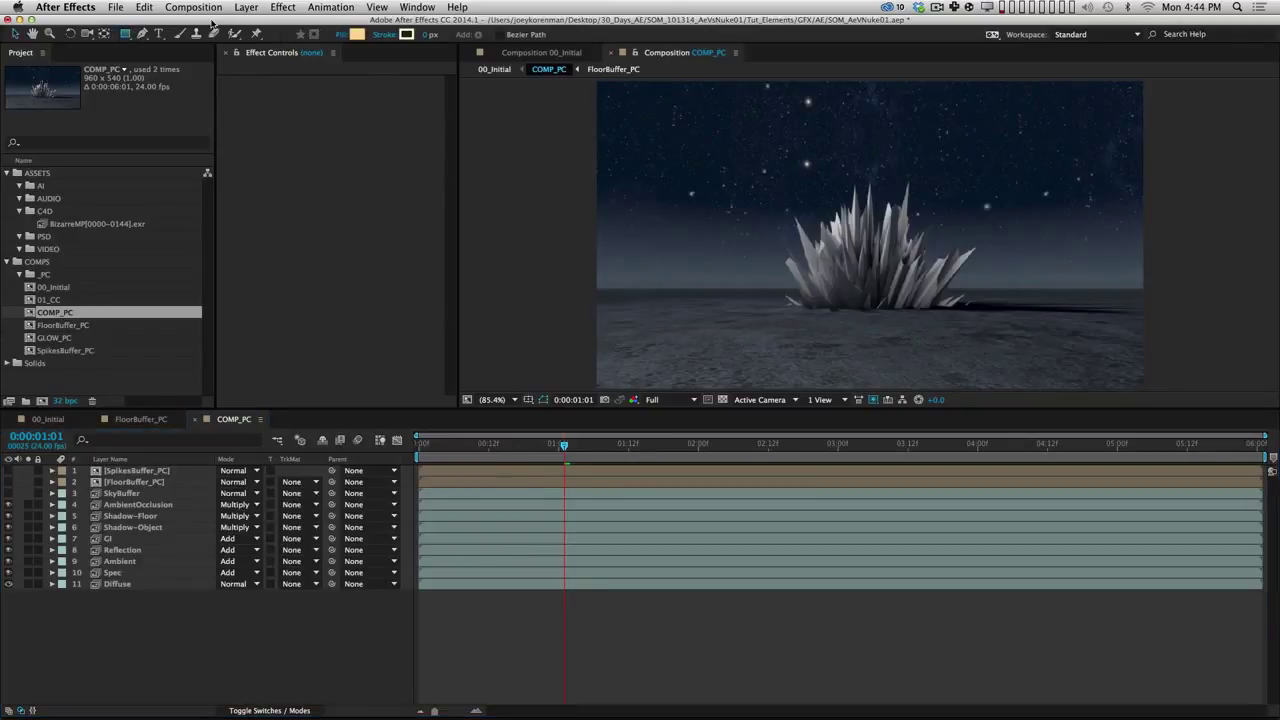
{"action": "key", "text": "comma"}
{"action": "left_click_drag", "start_coordinate": [644, 298], "coordinate": [1083, 383]}
{"action": "key", "text": "v"}
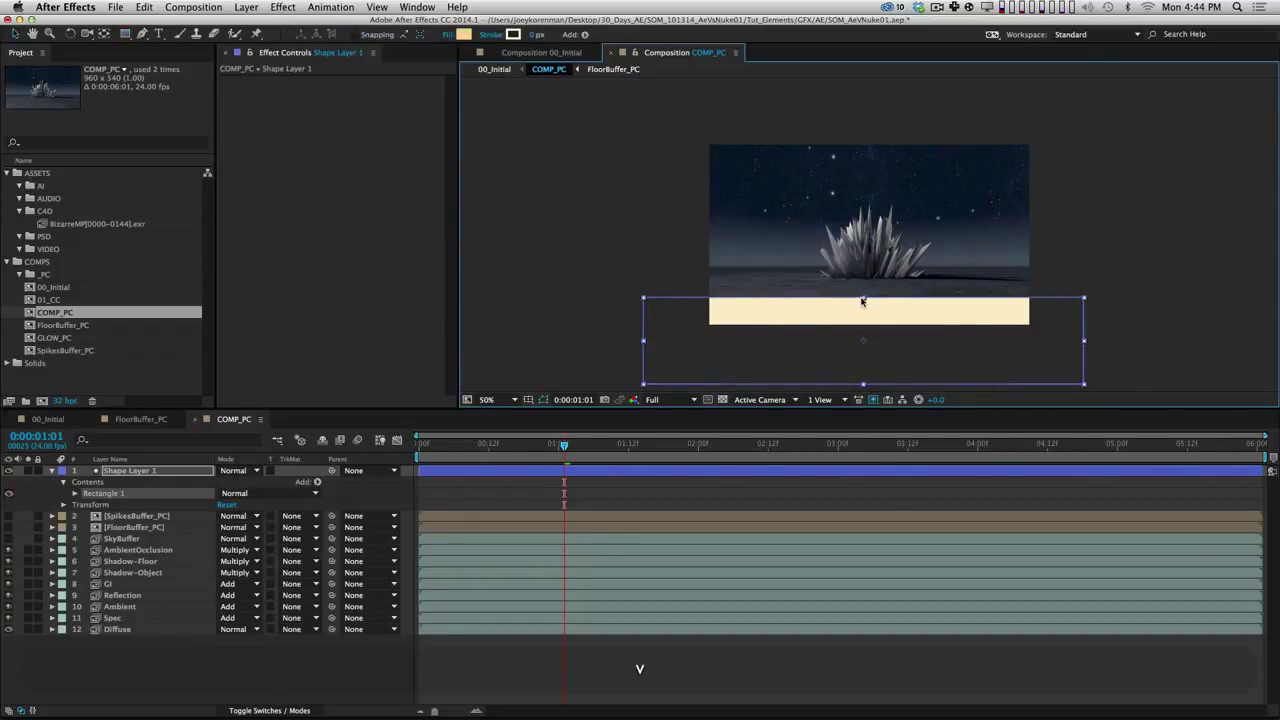
{"action": "left_click_drag", "start_coordinate": [871, 380], "coordinate": [877, 374]}
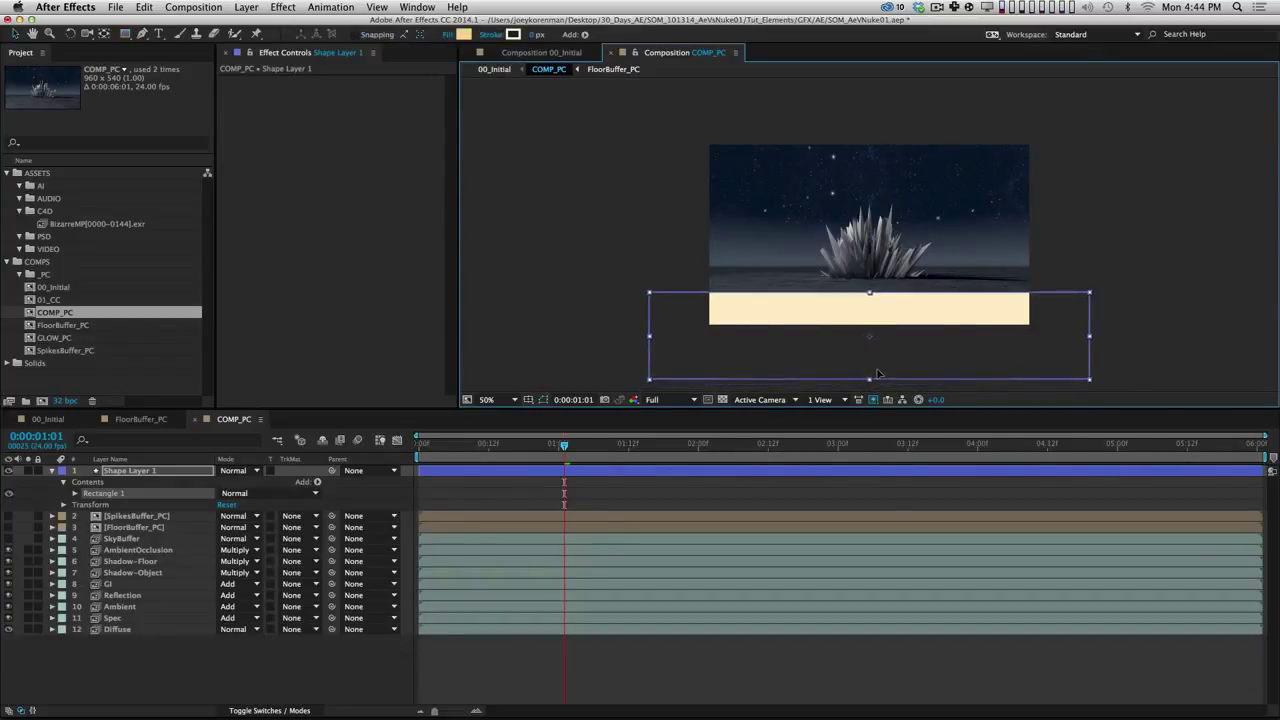
Step: Apply Fast Blur with a blurriness of 192 to the shape layer and move it down just below the frame
{"action": "left_click", "coordinate": [283, 7]}
{"action": "mouse_move", "coordinate": [410, 95]}
{"action": "left_click", "coordinate": [506, 223]}
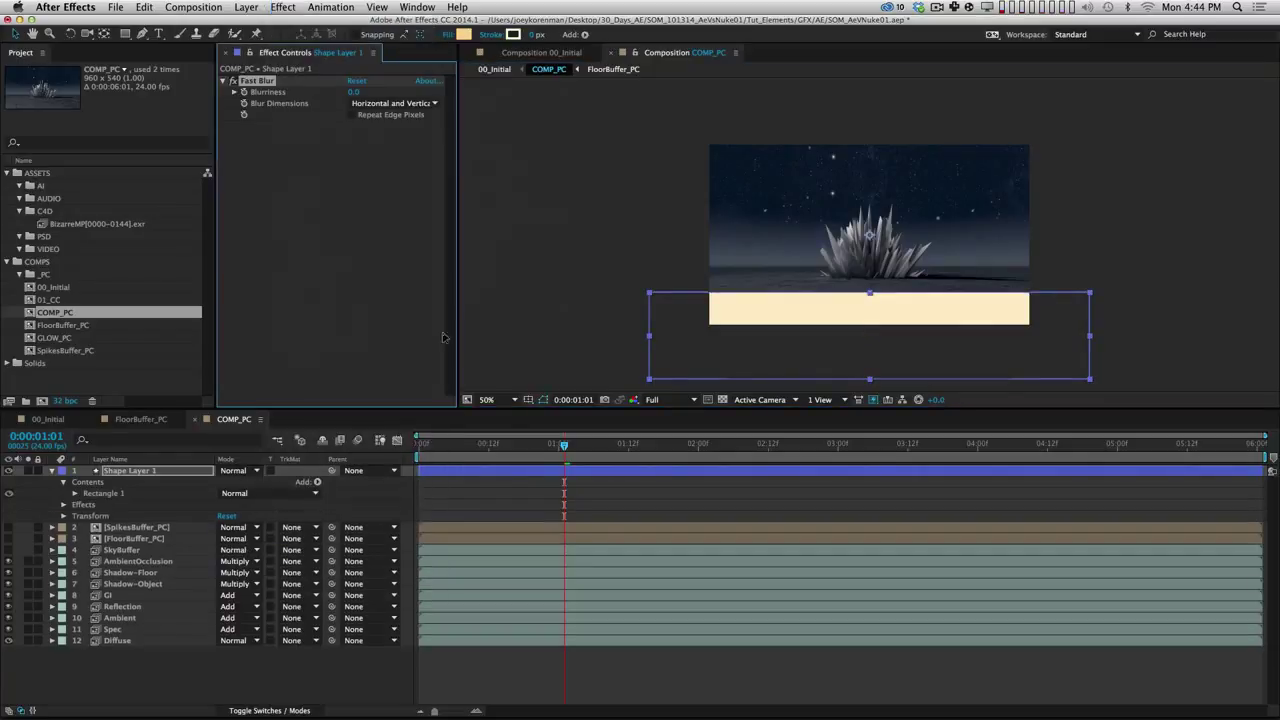
{"action": "left_click_drag", "start_coordinate": [353, 91], "coordinate": [491, 151]}
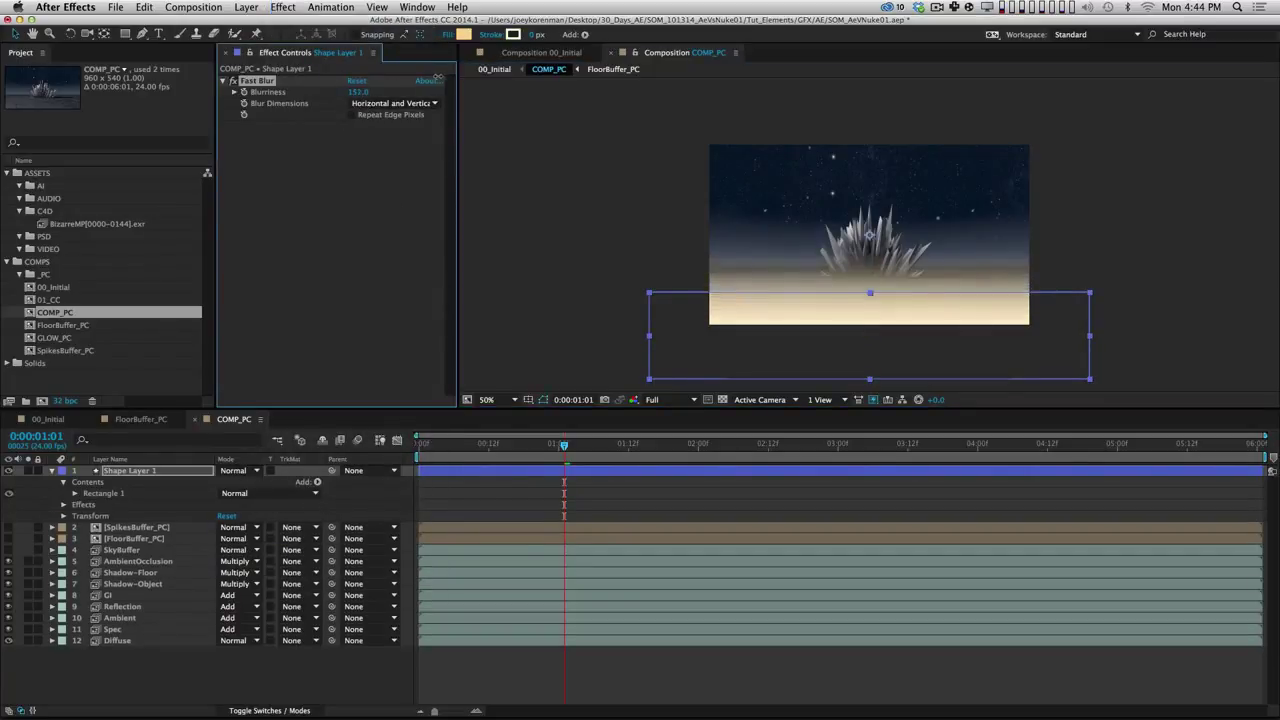
{"action": "mouse_move", "coordinate": [908, 357]}
{"action": "left_mouse_down", "text": "shift"}
{"action": "mouse_move", "coordinate": [915, 390]}
{"action": "mouse_move", "coordinate": [907, 370]}
{"action": "left_mouse_up", "text": "shift"}
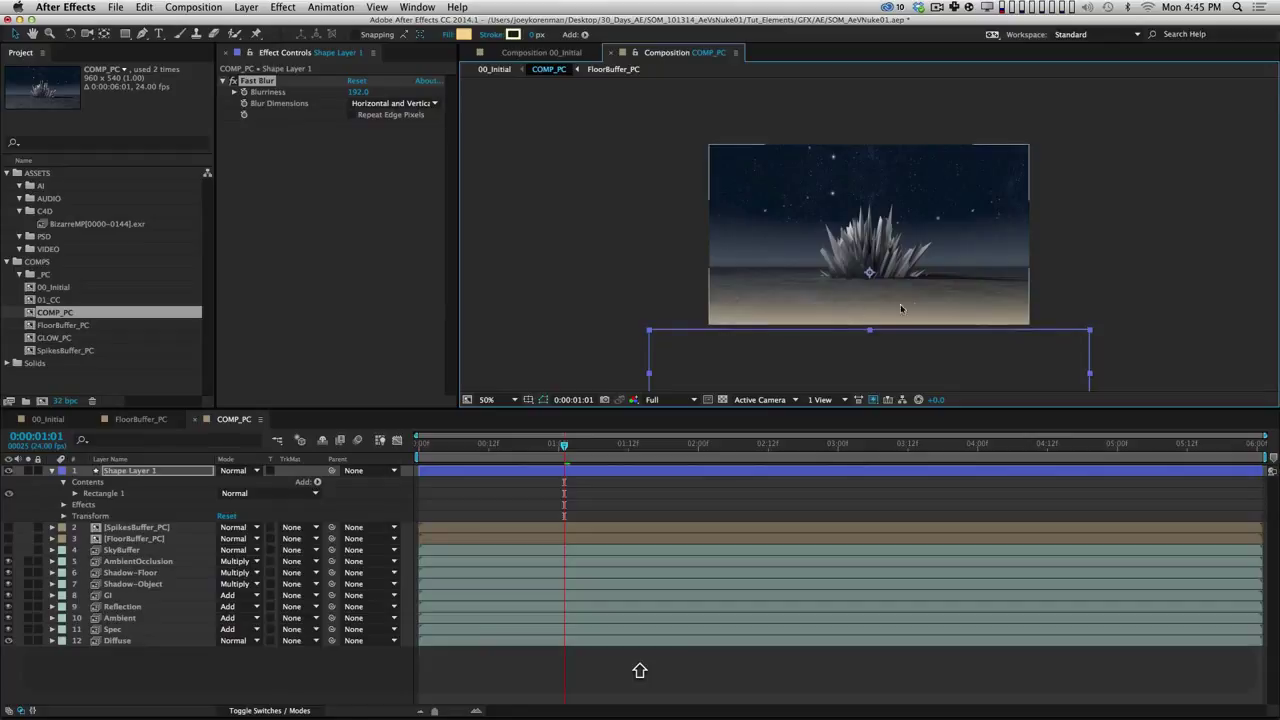
Step: Change the fill colour of the blurred rectangle to white
{"action": "left_click", "coordinate": [155, 474]}
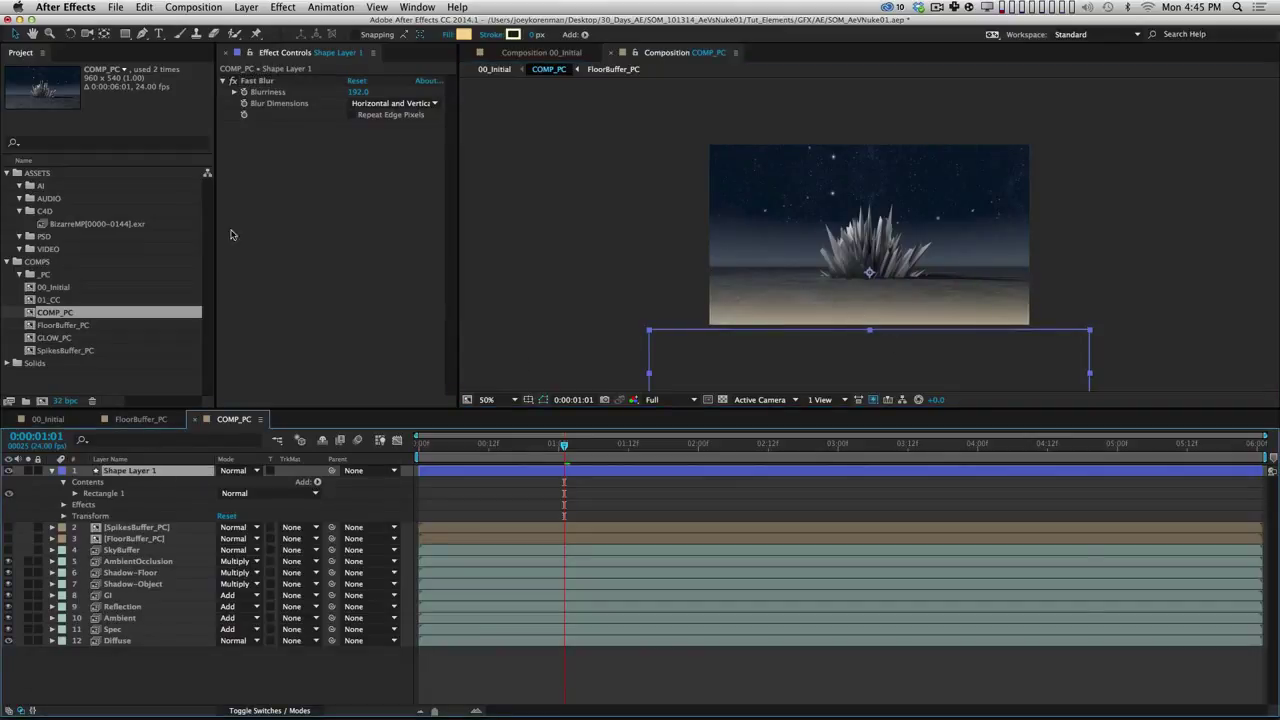
{"action": "left_click", "coordinate": [469, 35]}
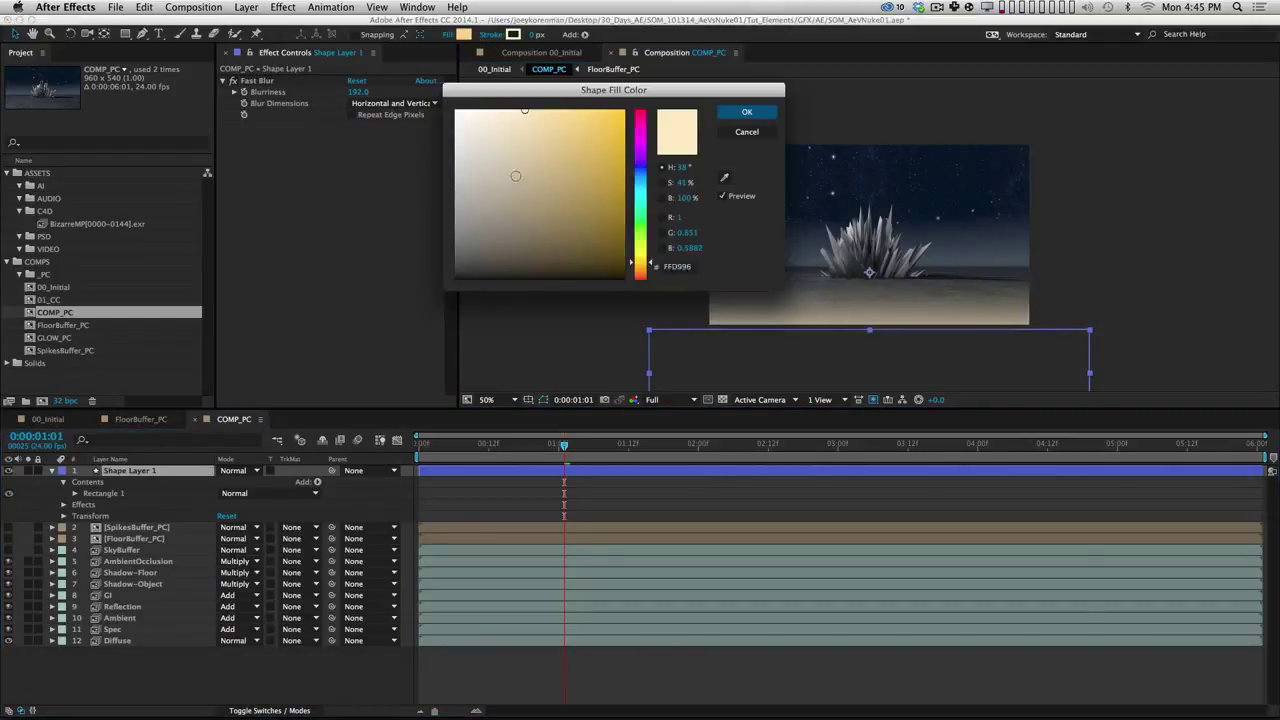
{"action": "left_click_drag", "start_coordinate": [516, 174], "coordinate": [428, 79]}
{"action": "left_click", "coordinate": [758, 107]}
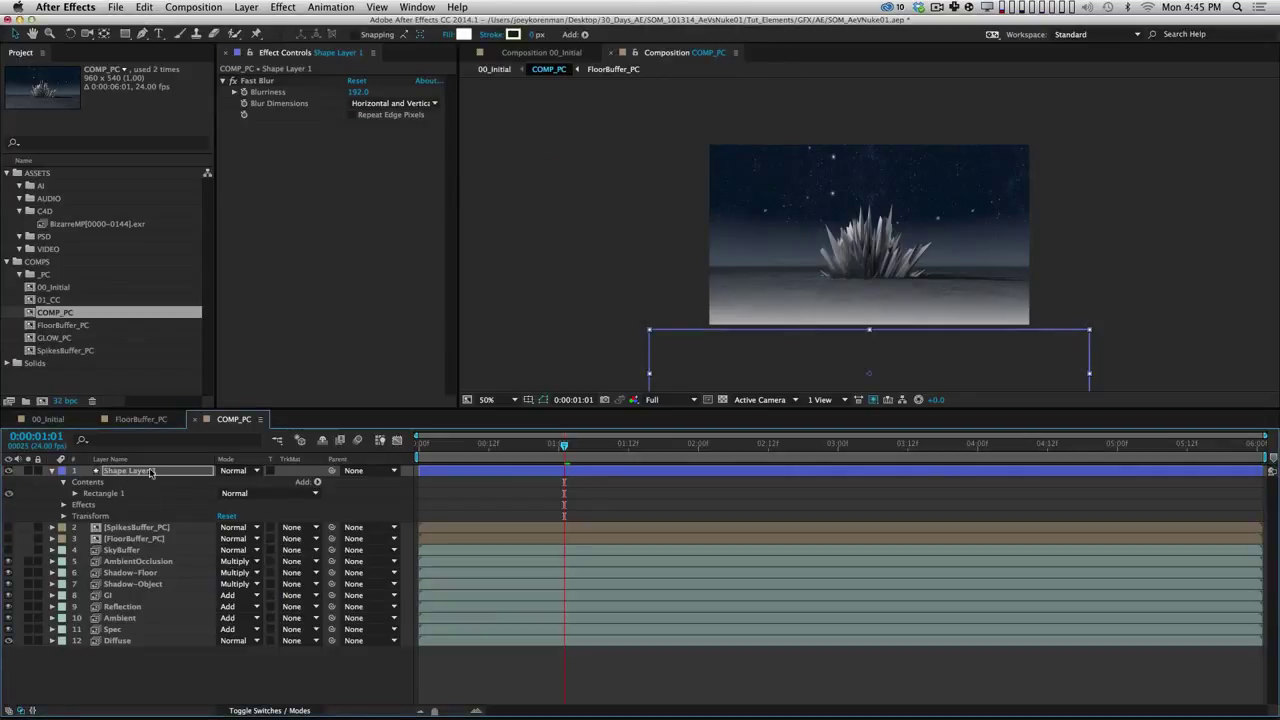
Step: Pre-compose the shape layer into a new composition named DOF_Gradient and open it
{"action": "key", "text": "shift+super+c"}
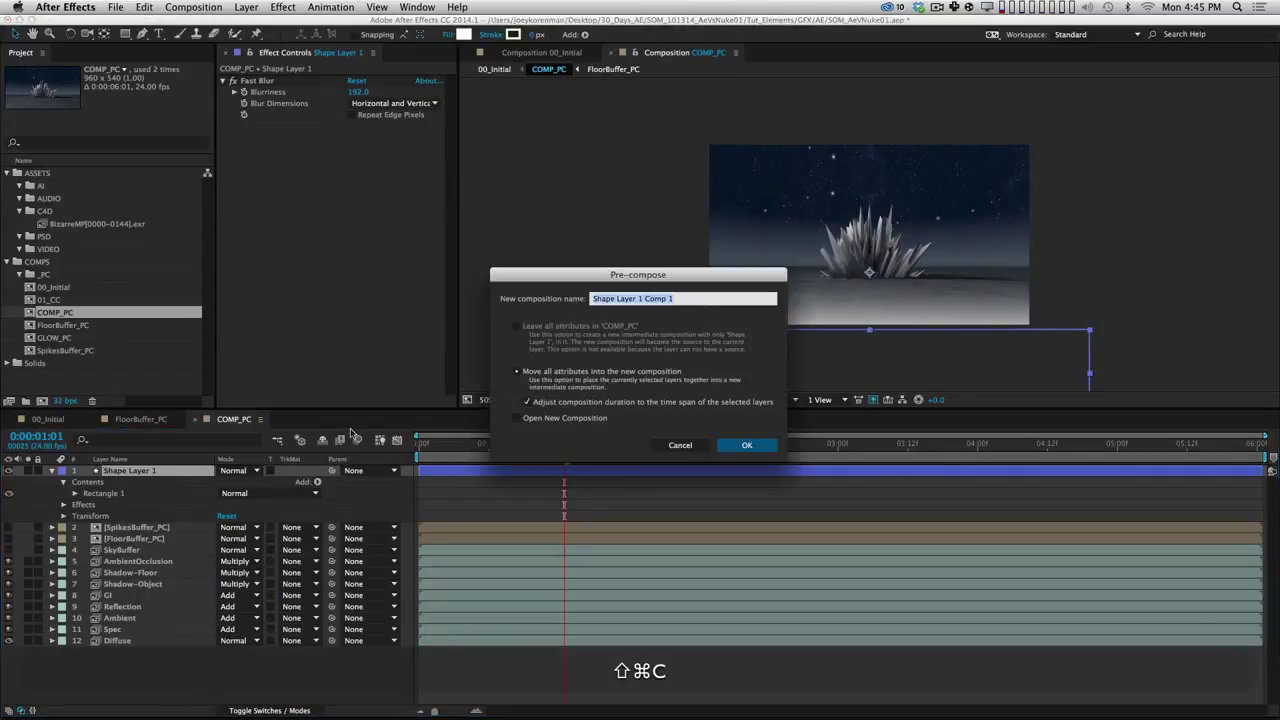
{"action": "type", "text": "DOF_Gradient"}
{"action": "key", "text": "Return"}
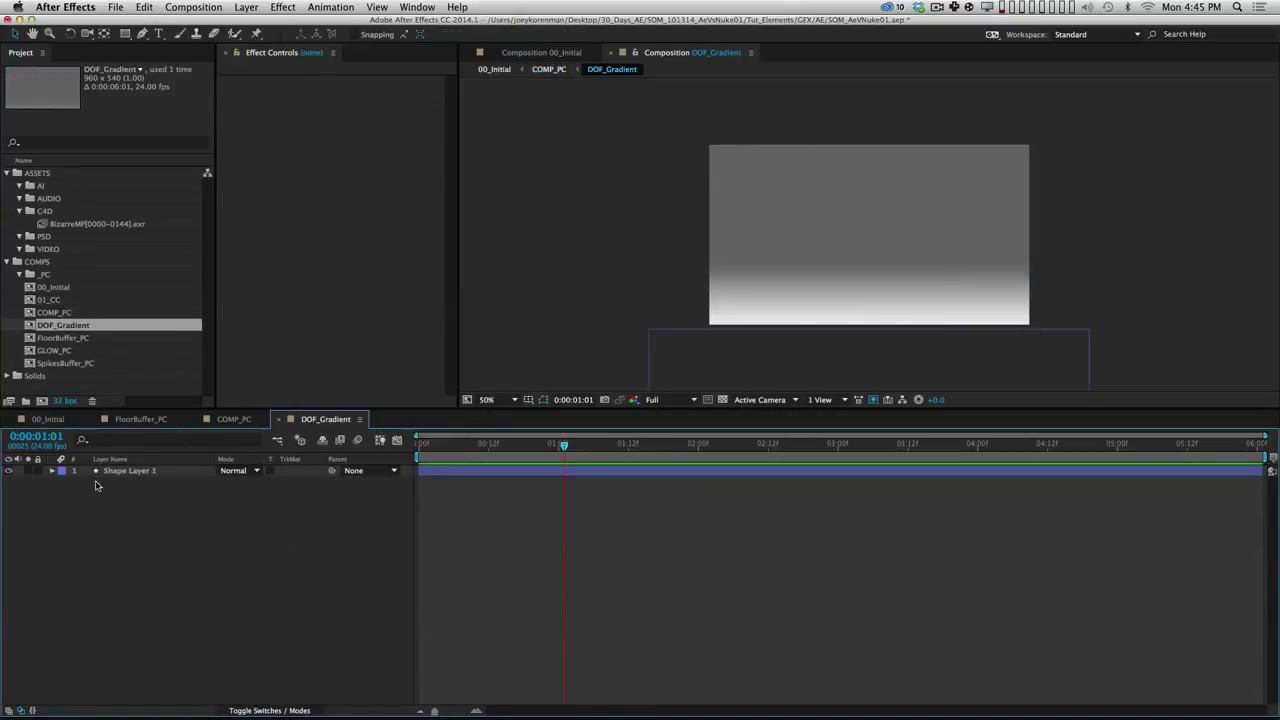
Step: Add a 960 x 540 black solid to DOF_Gradient and place it beneath the shape layer
{"action": "key", "text": "super+y"}
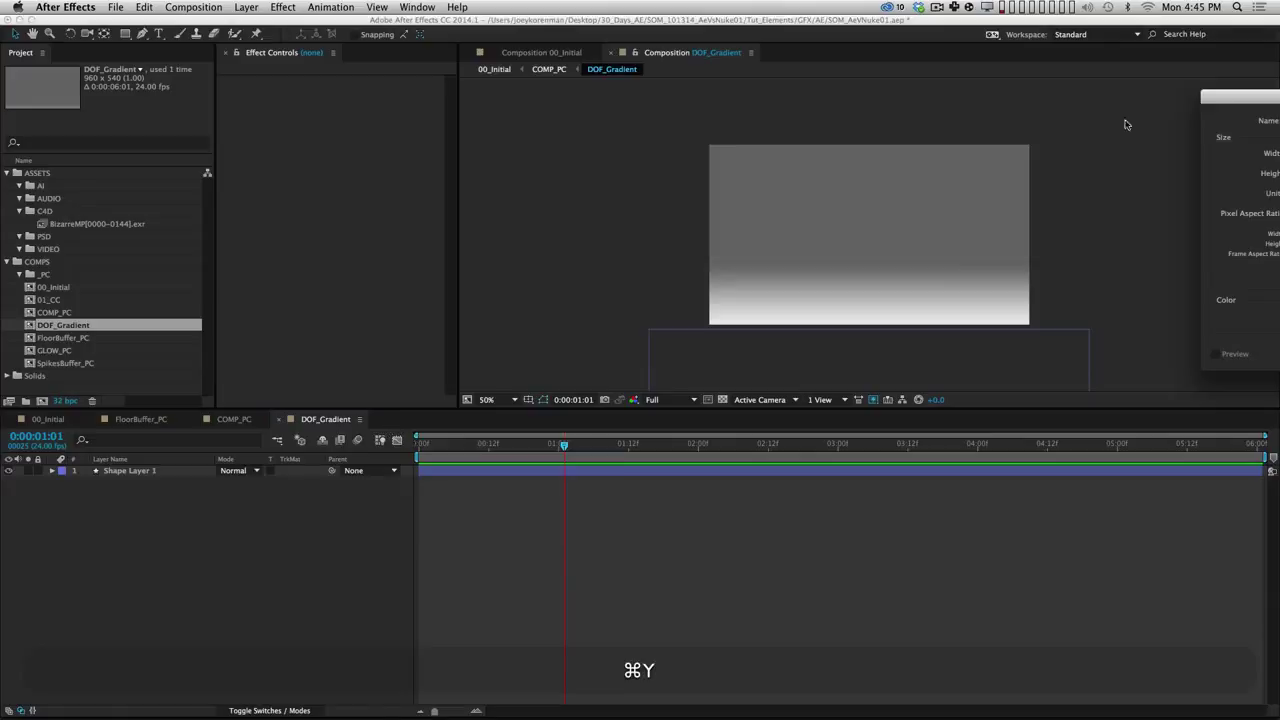
{"action": "left_click_drag", "start_coordinate": [1222, 95], "coordinate": [614, 110]}
{"action": "left_click", "coordinate": [838, 364]}
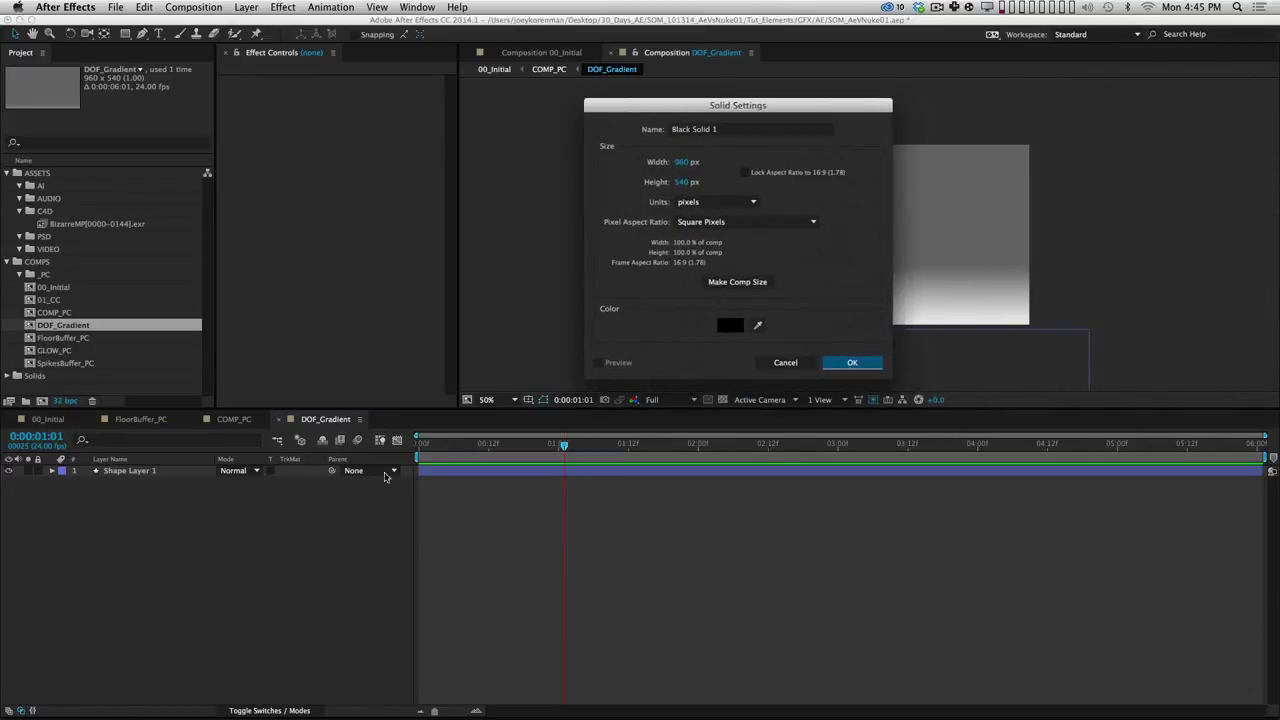
{"action": "left_click_drag", "start_coordinate": [127, 470], "coordinate": [150, 491]}
{"action": "left_click", "coordinate": [209, 593]}
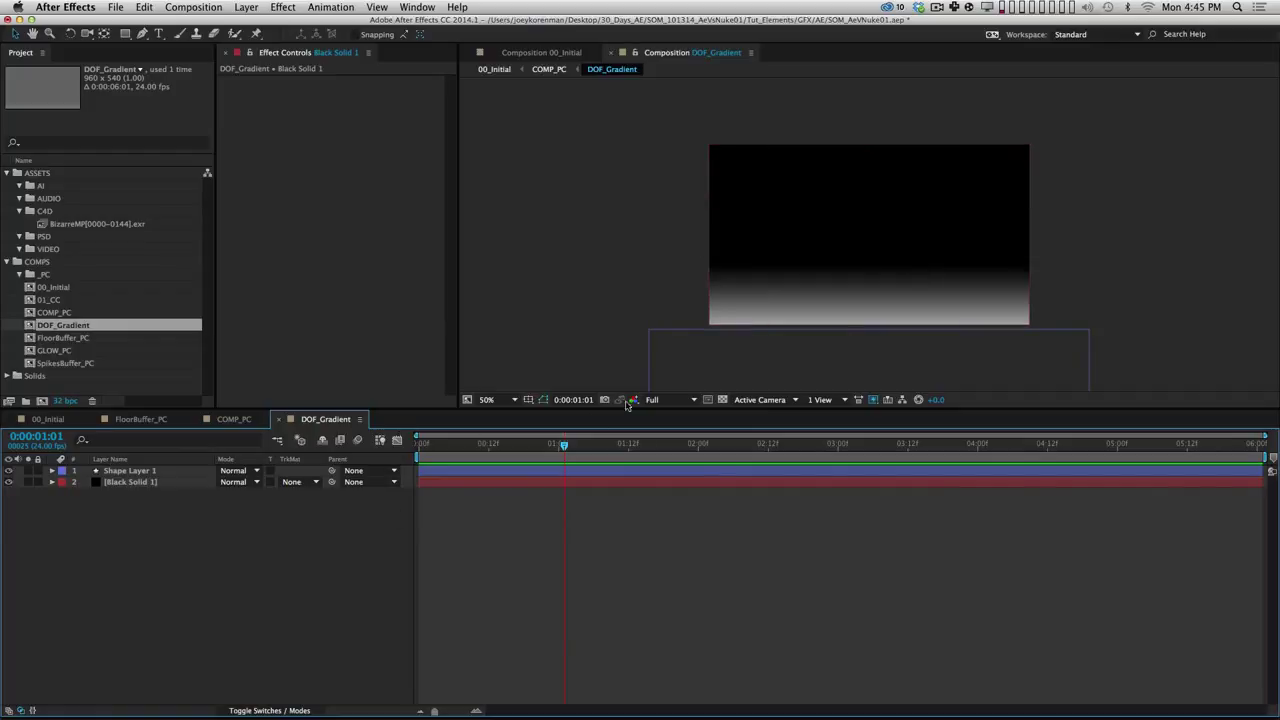
Step: Return to COMP_PC, hide the DOF_Gradient layer and move it to the bottom of the layer stack
{"action": "key", "text": "super+w"}
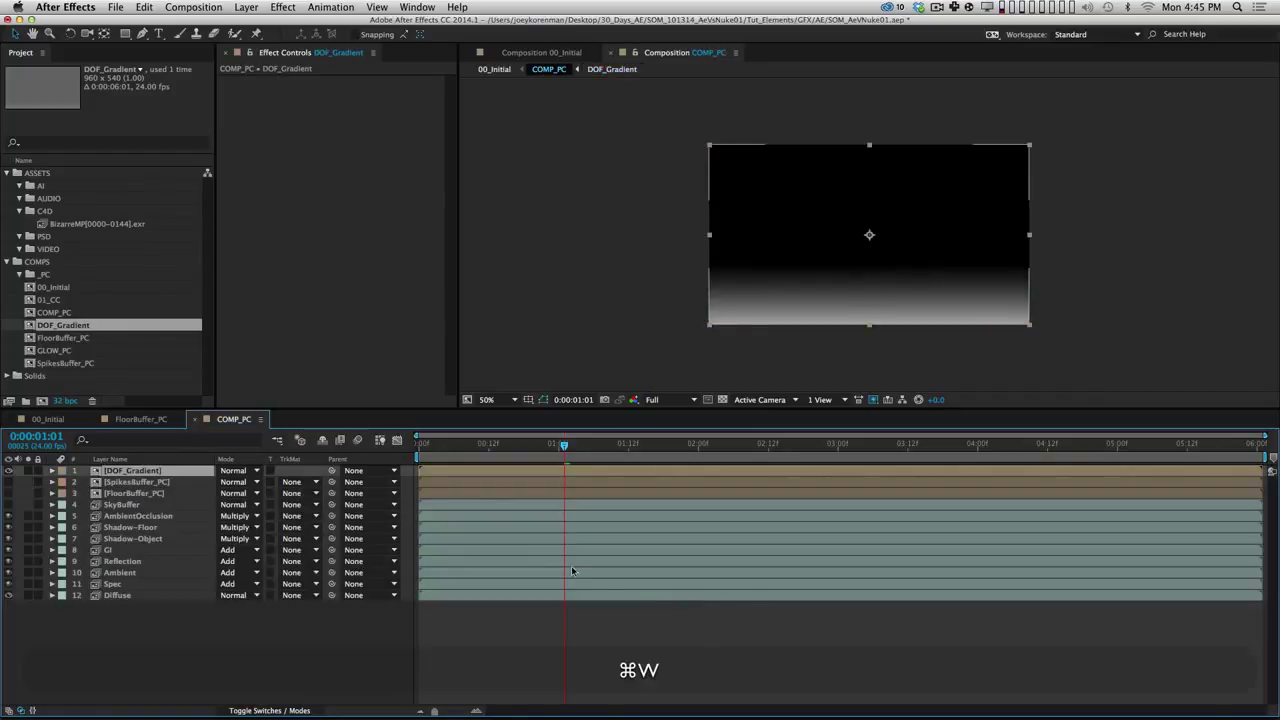
{"action": "left_click", "coordinate": [8, 470]}
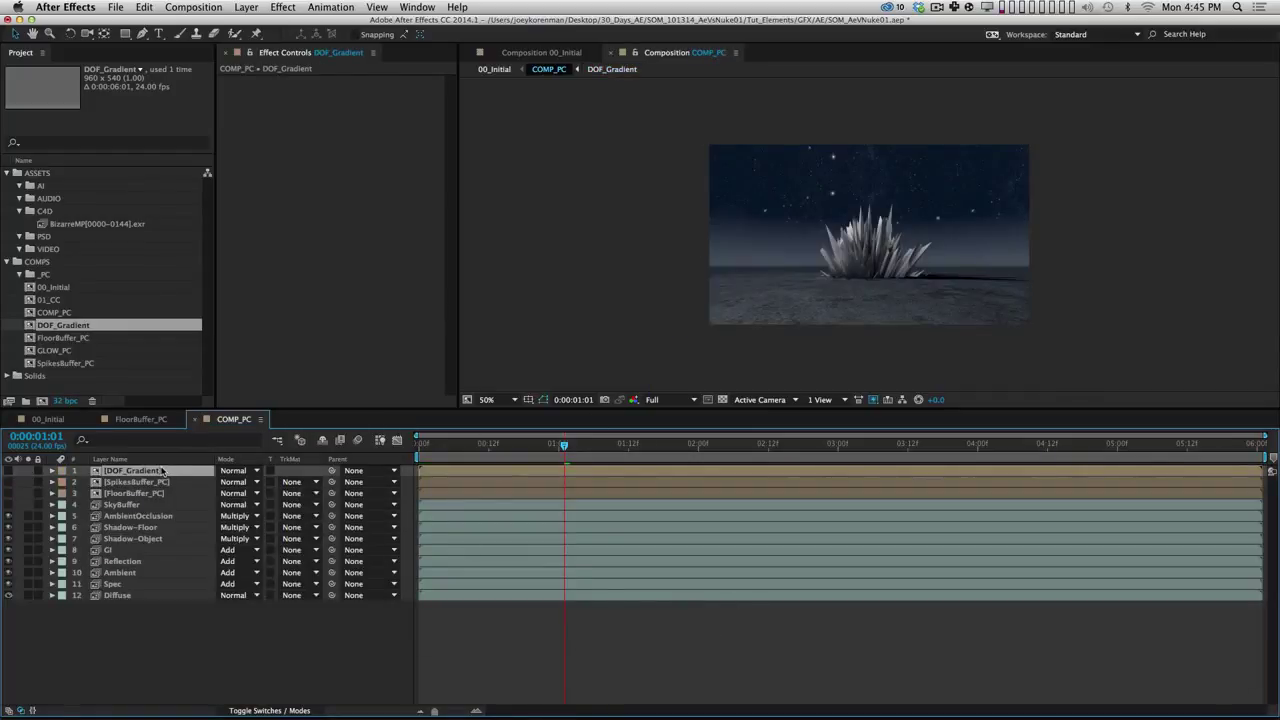
{"action": "left_click_drag", "start_coordinate": [148, 472], "coordinate": [158, 608]}
Step: Create a black solid in COMP_PC, bring it to the top of the layer stack and rename it DOF
{"action": "key", "text": "super+y"}
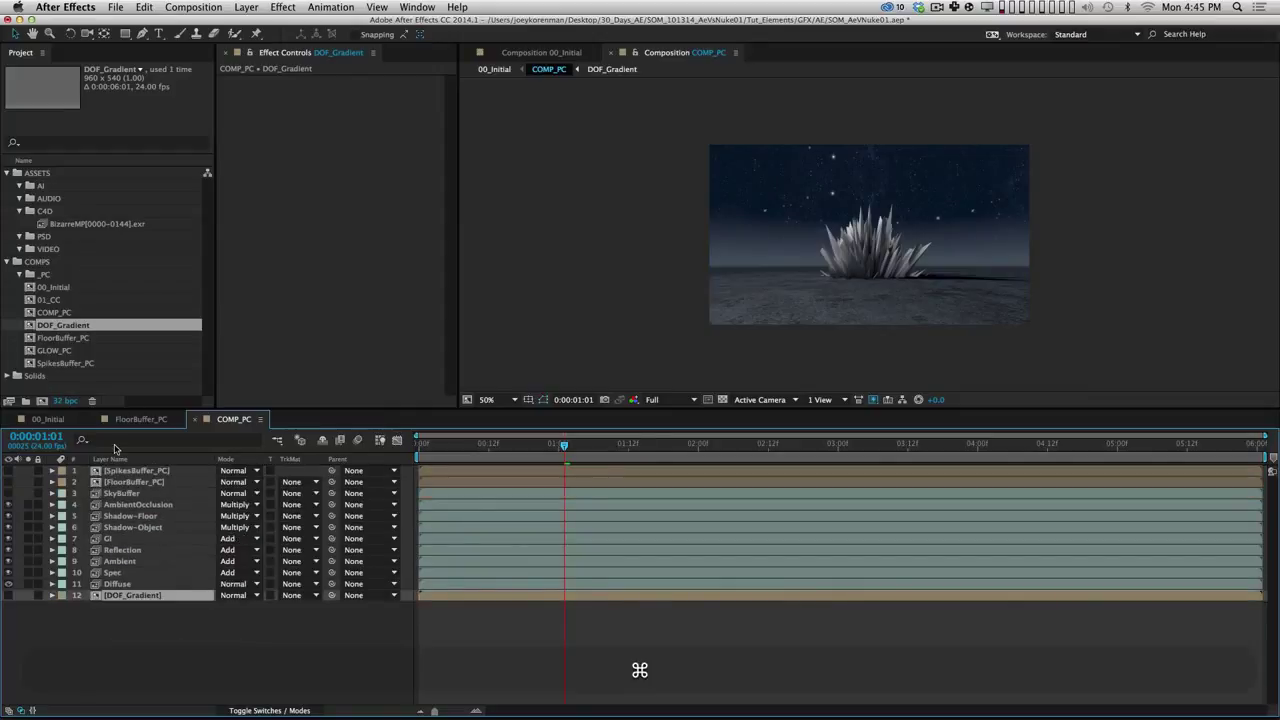
{"action": "key", "text": "Return"}
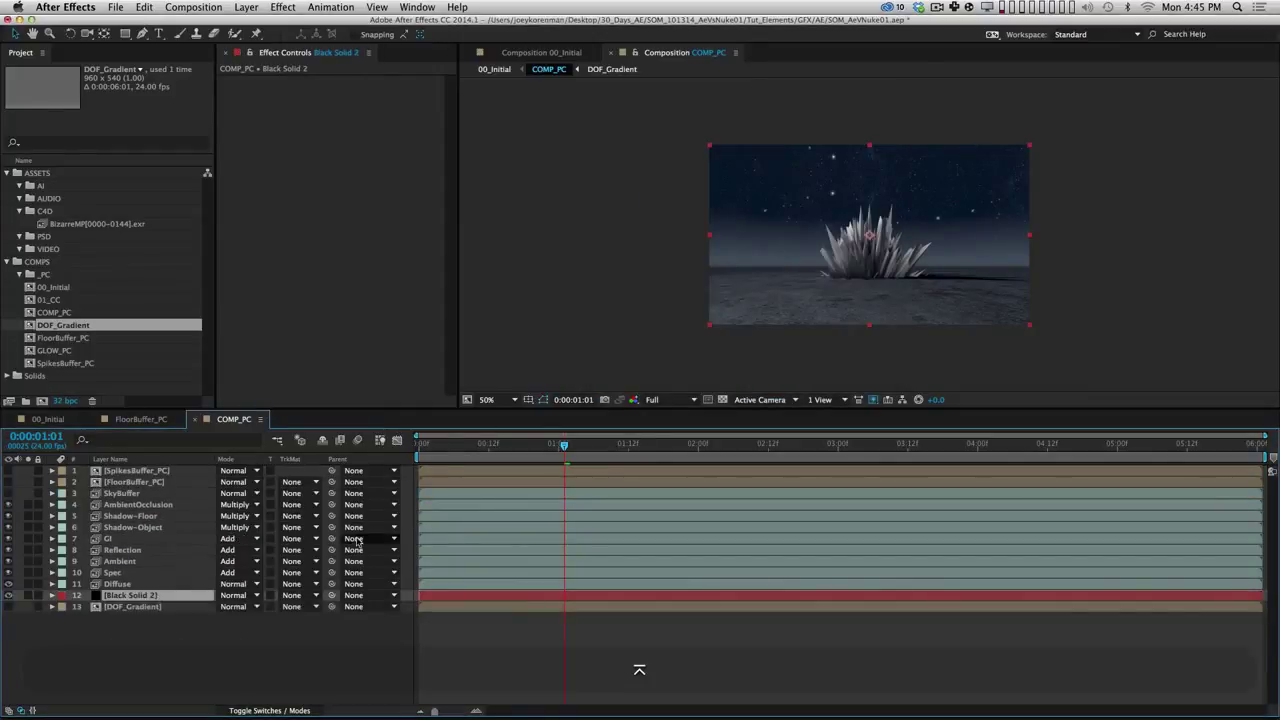
{"action": "key", "text": "super+shift+bracketright"}
{"action": "key", "text": "Return"}
{"action": "type", "text": "DOF"}
{"action": "key", "text": "Return"}
Step: Turn the DOF solid into an adjustment layer
{"action": "key", "text": "F4"}
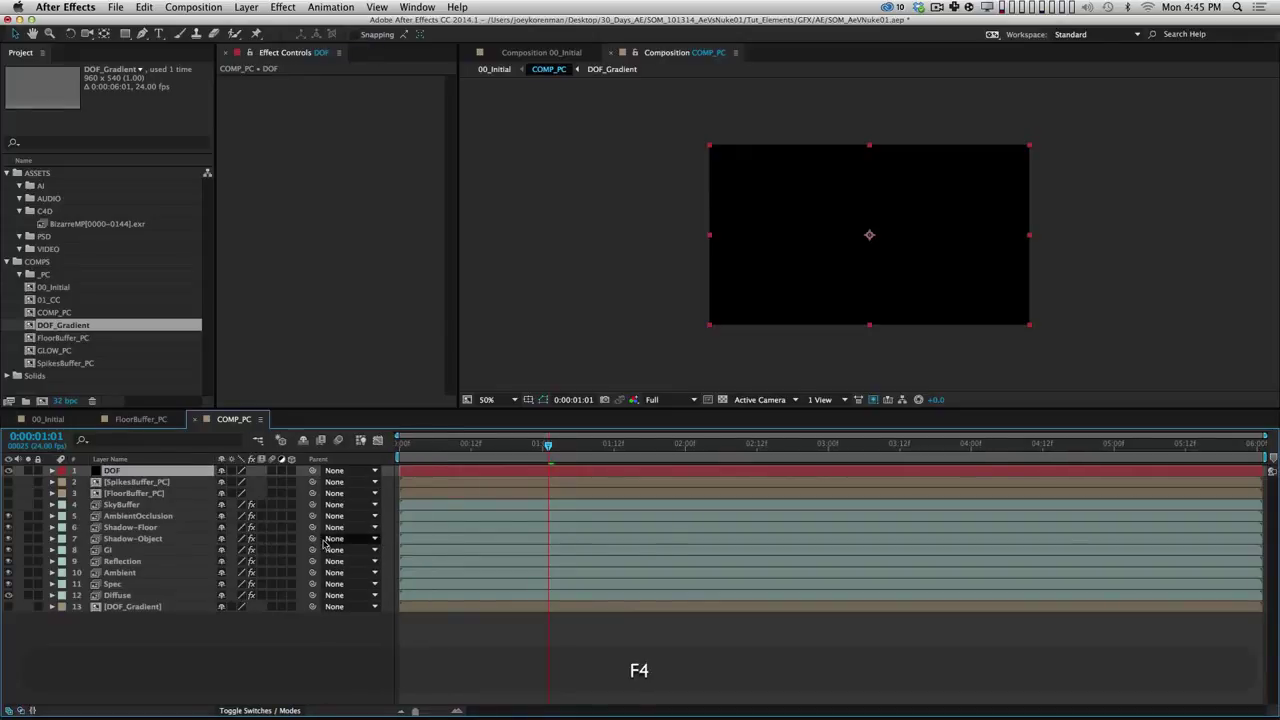
{"action": "left_click", "coordinate": [283, 470]}
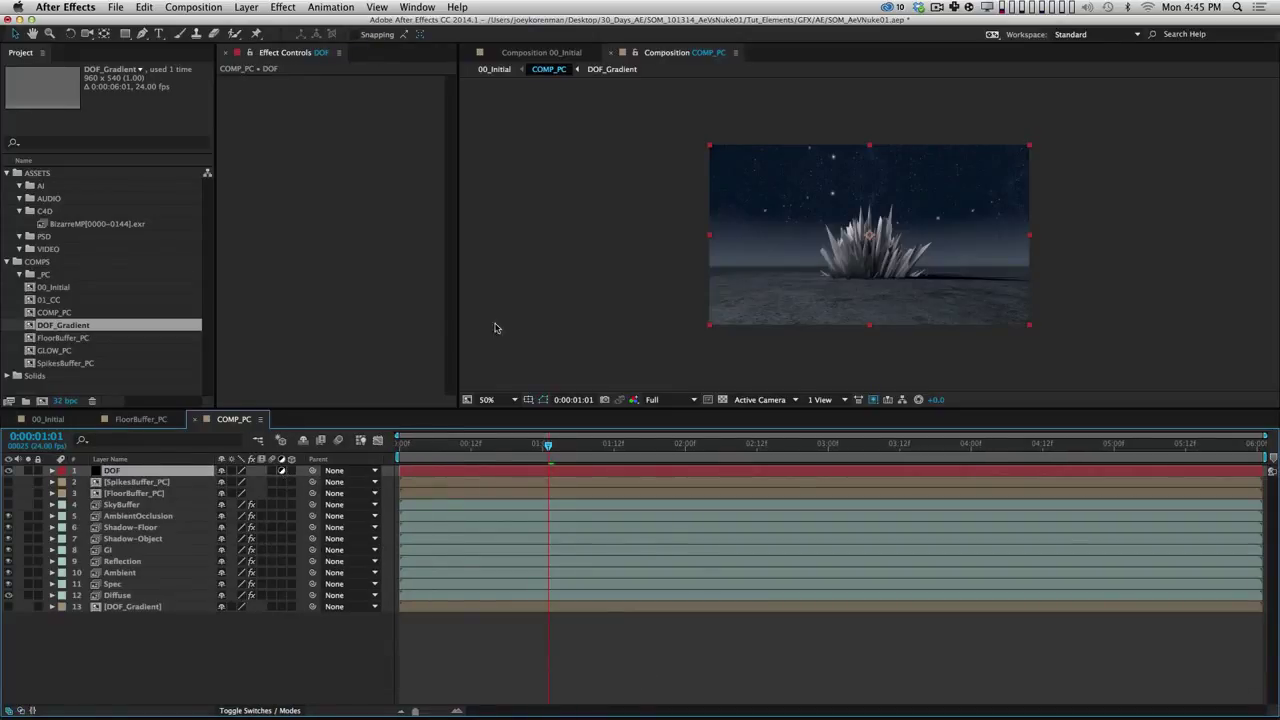
{"action": "left_click", "coordinate": [512, 400]}
{"action": "left_click", "coordinate": [515, 424]}
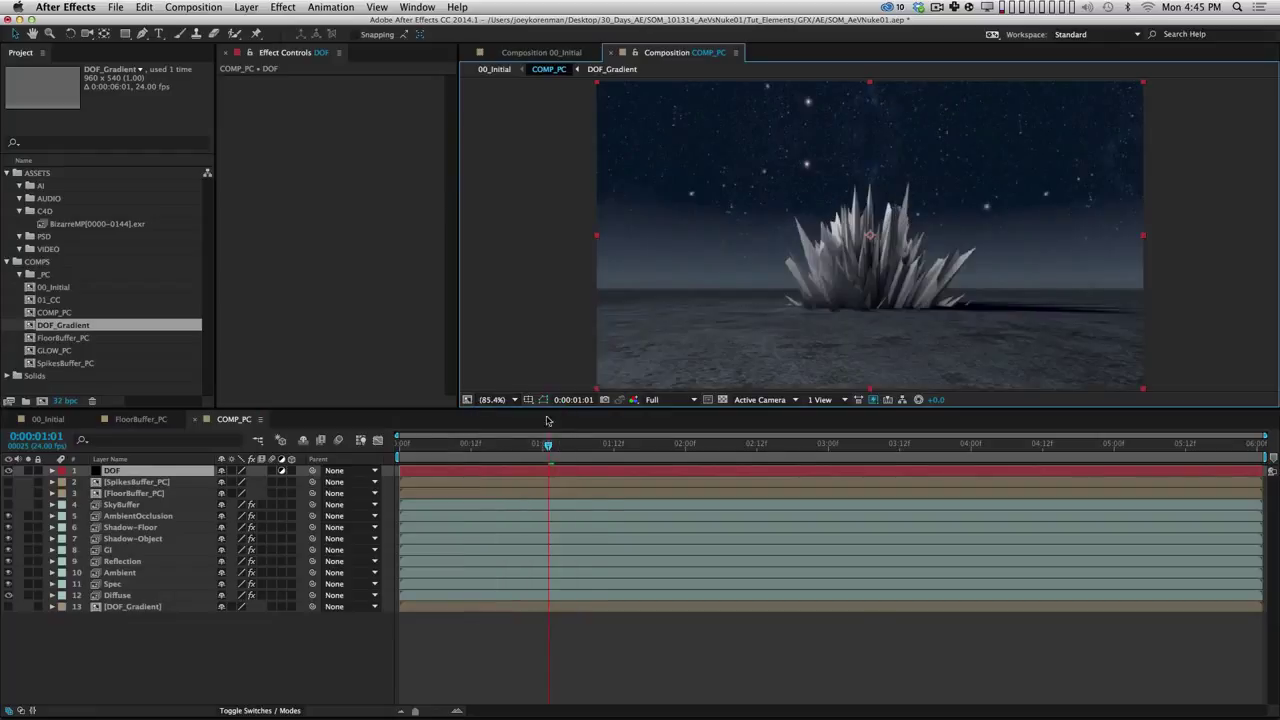
Step: Apply Compound Blur to the DOF layer with DOF_Gradient as the blur layer and a maximum blur of 13
{"action": "left_click", "coordinate": [380, 6]}
{"action": "mouse_move", "coordinate": [283, 7]}
{"action": "mouse_move", "coordinate": [320, 94]}
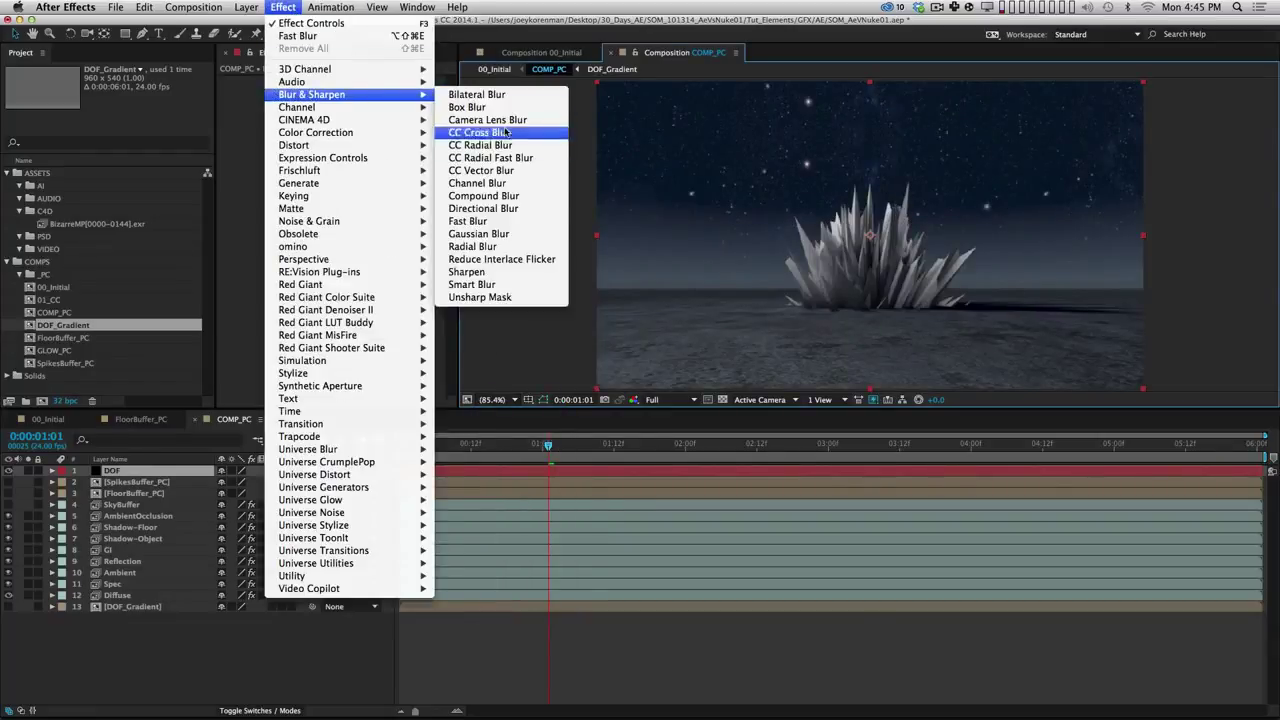
{"action": "left_click", "coordinate": [483, 196]}
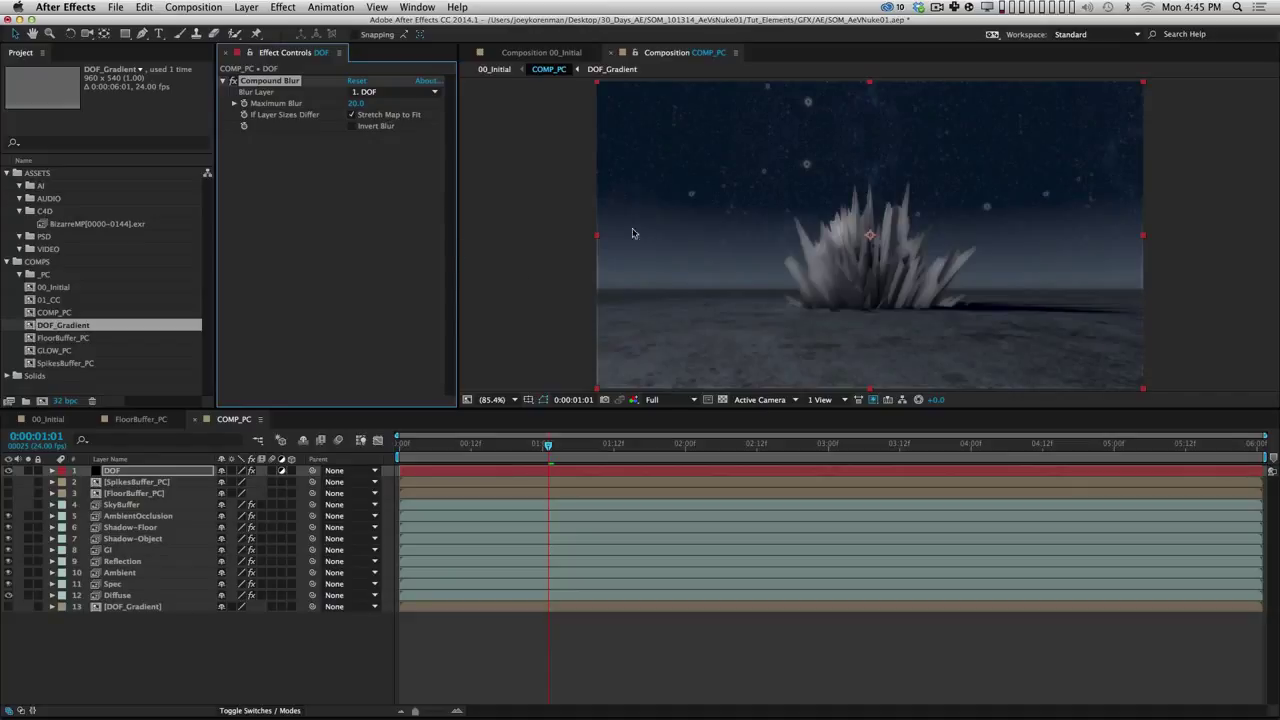
{"action": "left_click", "coordinate": [395, 91]}
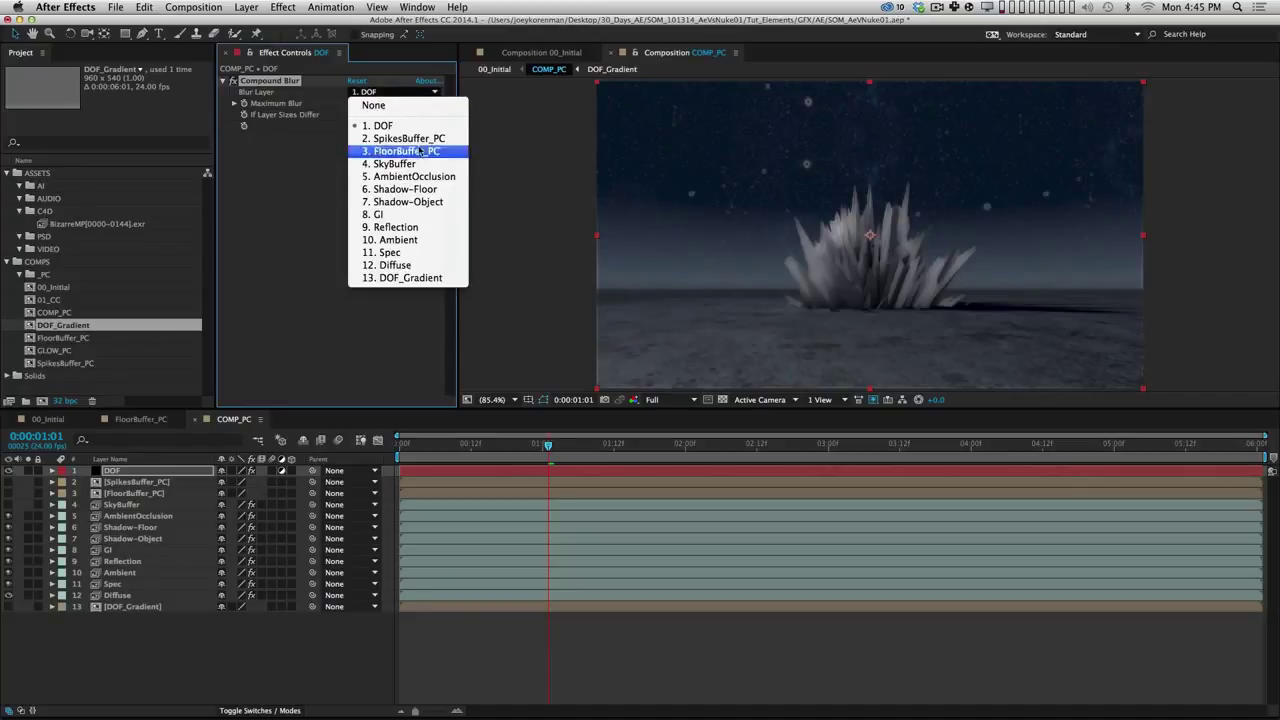
{"action": "left_click", "coordinate": [438, 279]}
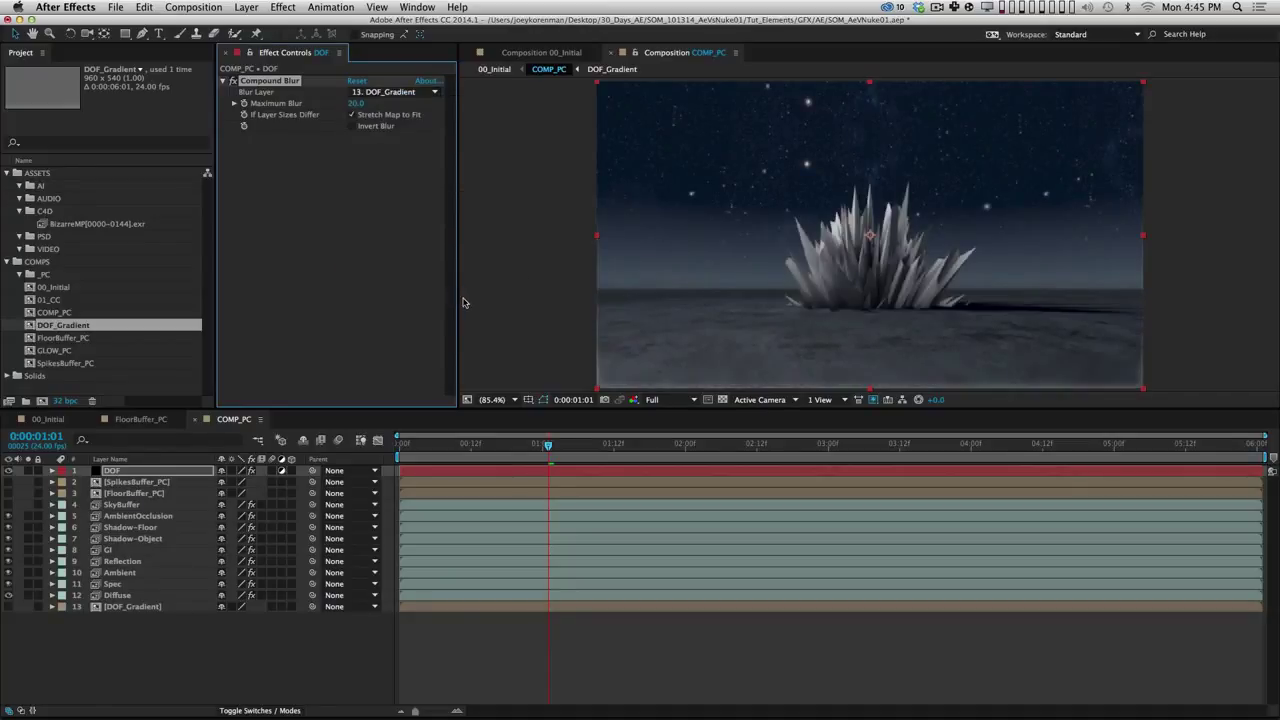
{"action": "left_click_drag", "start_coordinate": [352, 103], "coordinate": [327, 106]}
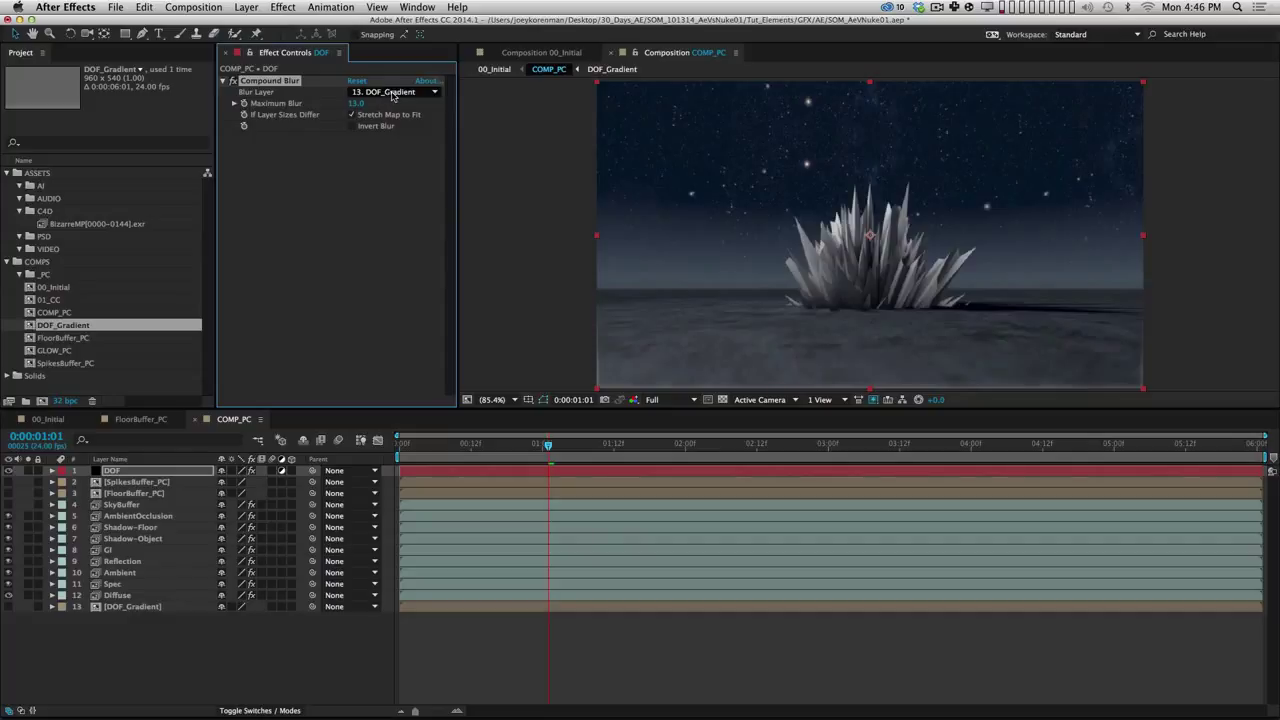
Step: Open the DOF_Gradient comp, nudge its shape layer down about 10 px, and return to the 00_Initial comp
{"action": "left_click", "coordinate": [140, 607]}
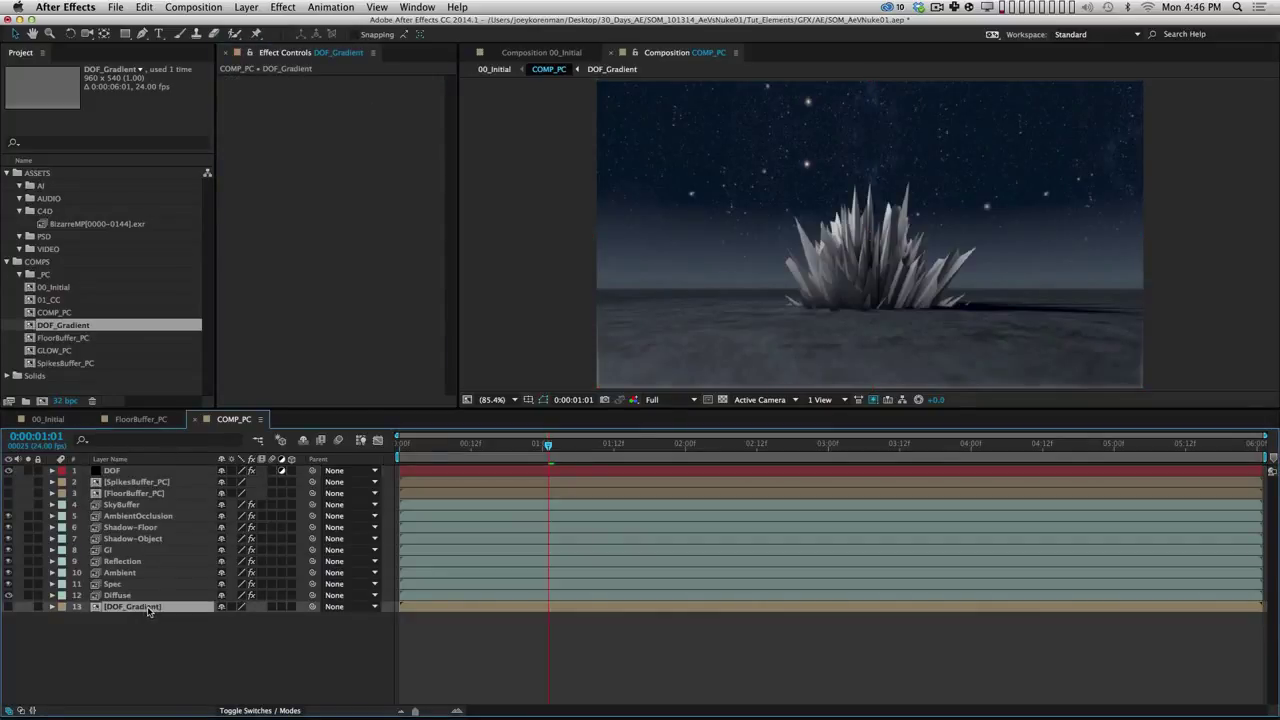
{"action": "double_click", "coordinate": [147, 608]}
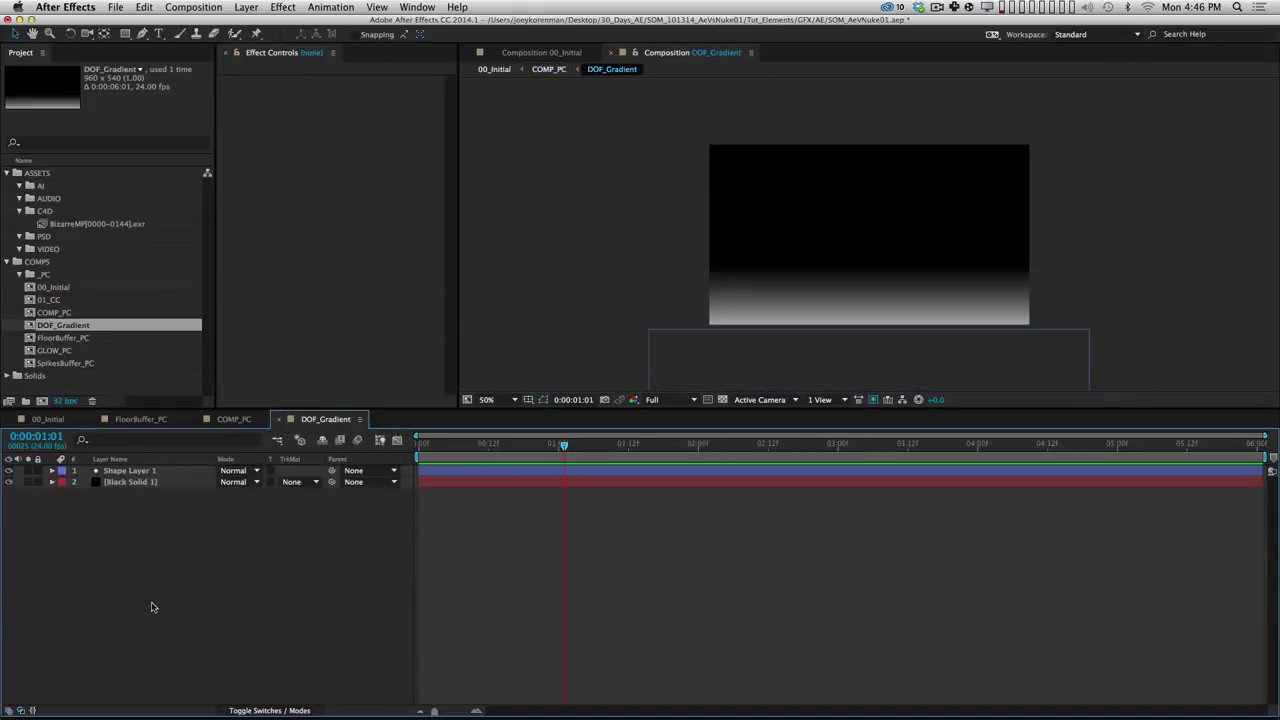
{"action": "left_click", "coordinate": [130, 472]}
{"action": "key", "text": "shift+Down"}
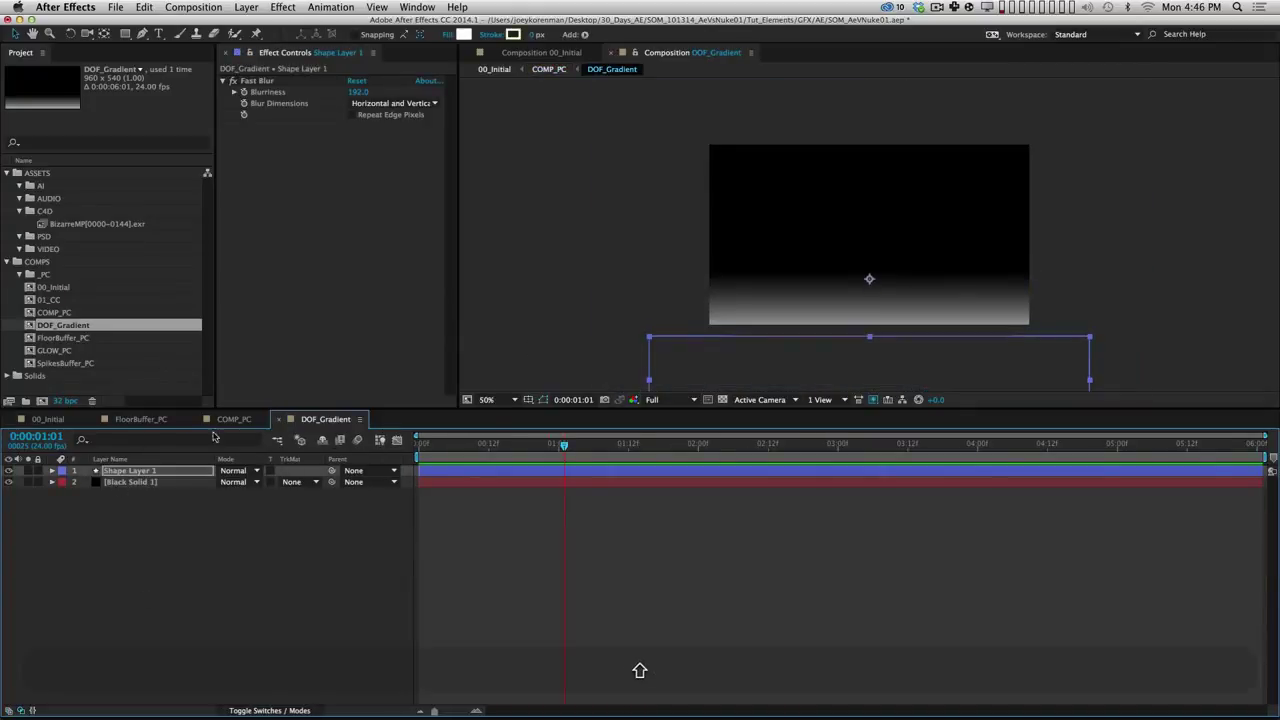
{"action": "left_click", "coordinate": [55, 420]}
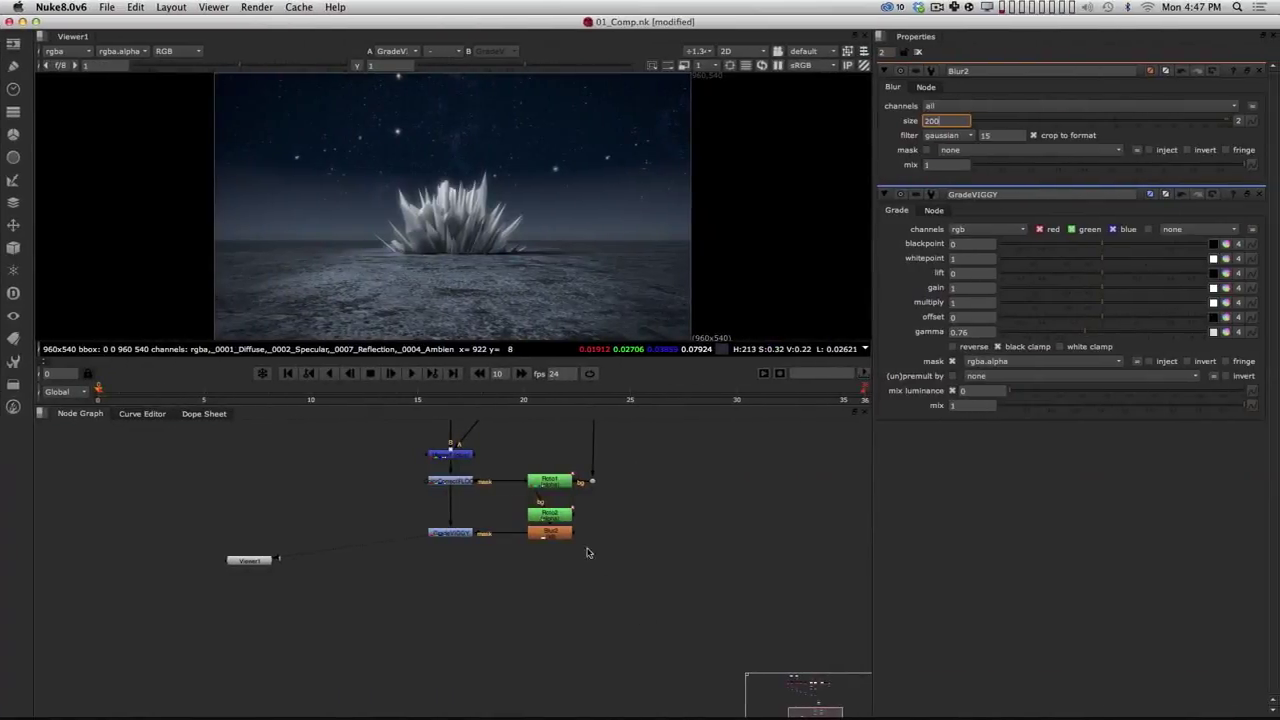
Step: Switch to Nuke and view the output of Merge6, the last pass merge above the glow branch
{"action": "left_click_drag", "start_coordinate": [601, 544], "coordinate": [620, 585], "text": "alt"}
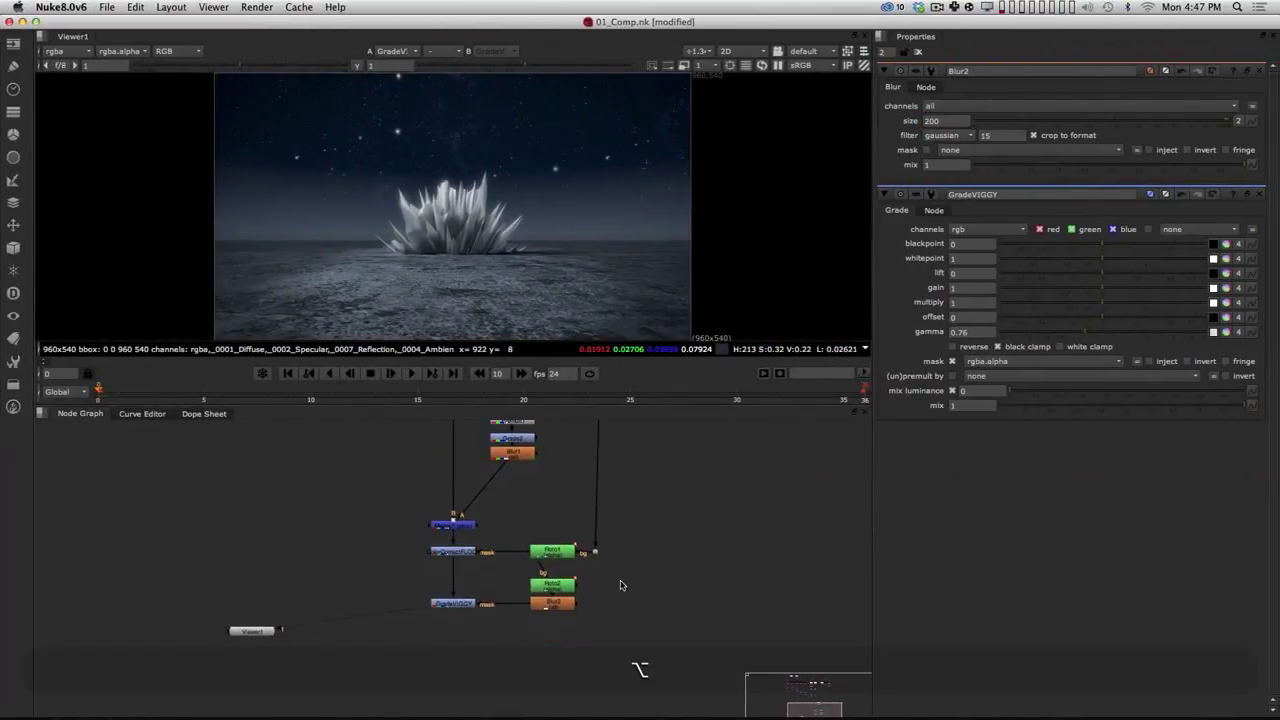
{"action": "left_click_drag", "start_coordinate": [515, 584], "coordinate": [517, 674], "text": "alt"}
{"action": "left_click_drag", "start_coordinate": [522, 531], "coordinate": [566, 591], "text": "alt"}
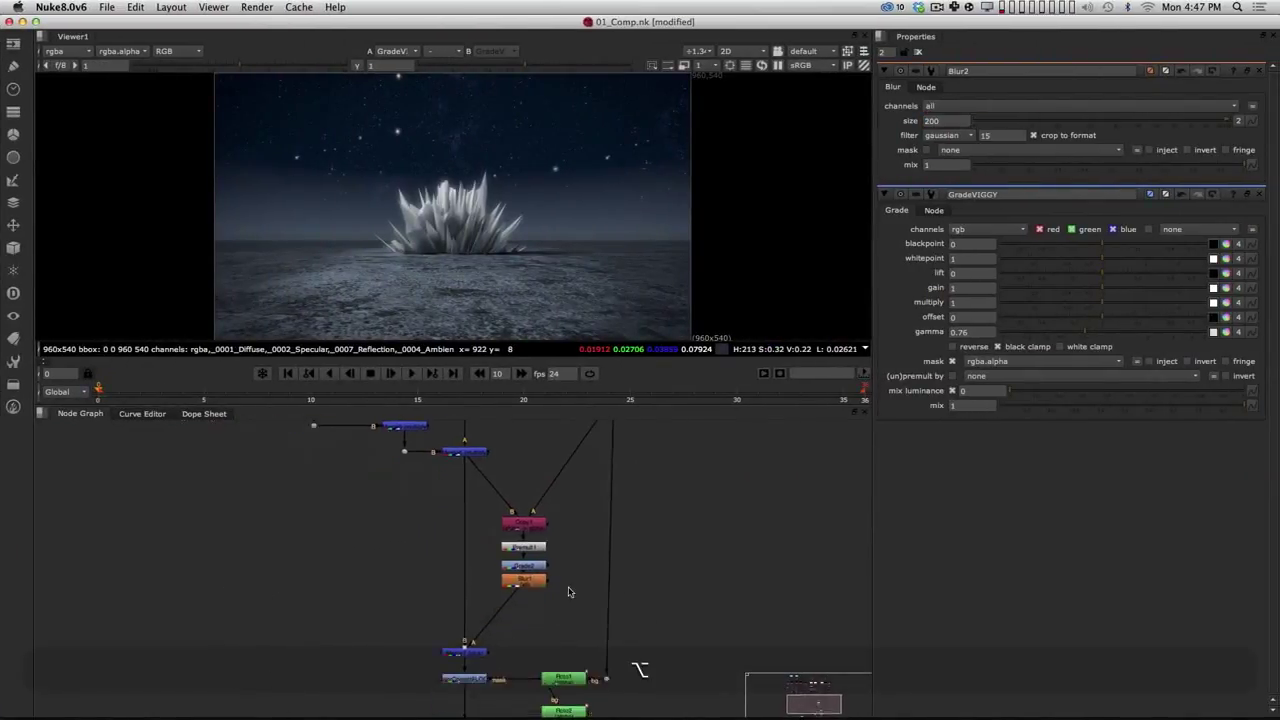
{"action": "left_click", "coordinate": [472, 452]}
{"action": "key", "text": "1"}
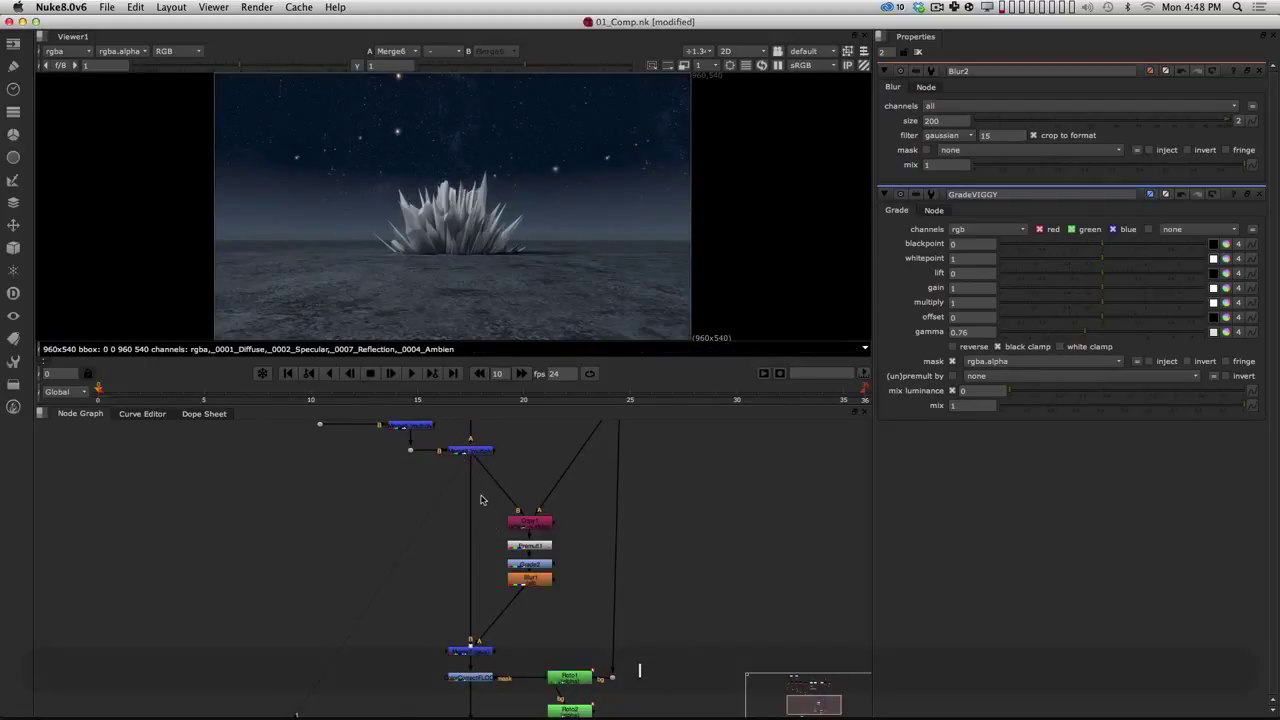
Step: Add a dot on the pipe below Merge6 as the branch point for Copy1 and shift the glow branch down
{"action": "key", "text": "super"}
{"action": "left_click", "coordinate": [469, 551], "text": "super"}
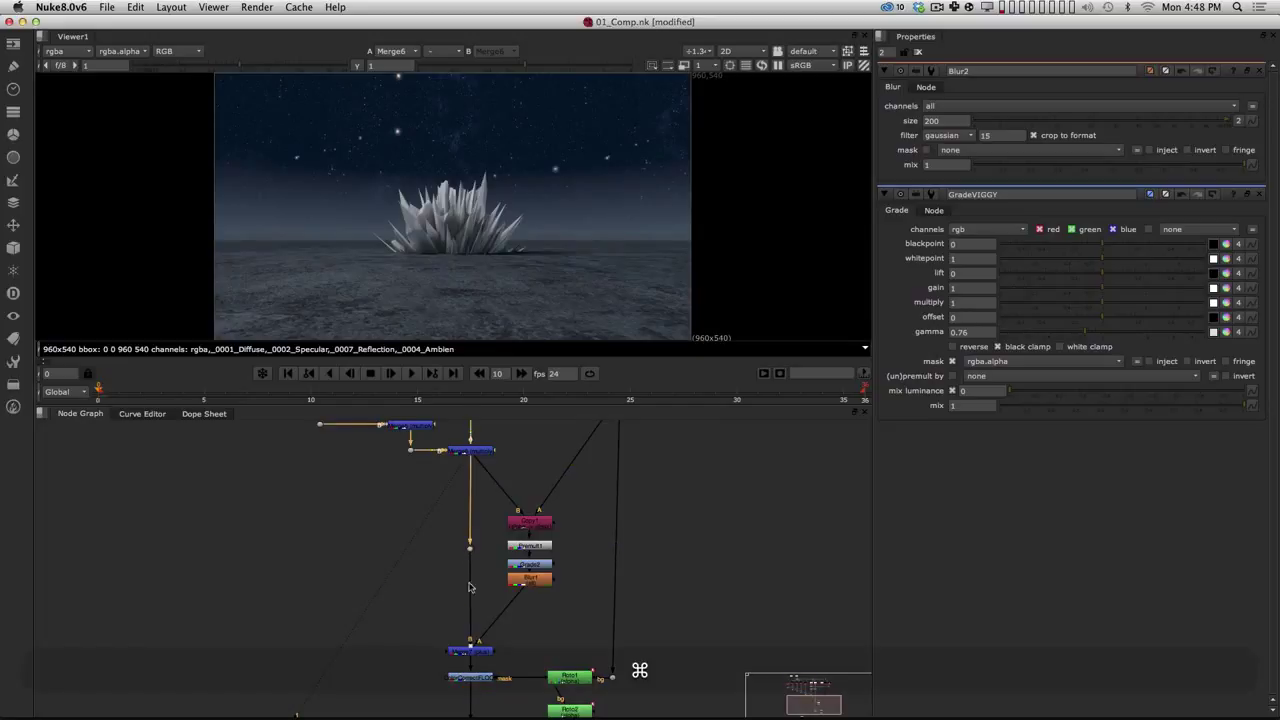
{"action": "left_click_drag", "start_coordinate": [489, 473], "coordinate": [564, 615]}
{"action": "left_click", "coordinate": [537, 635]}
Step: Add a Roto node beside the main pipe, just below Merge6
{"action": "key", "text": "alt"}
{"action": "left_click_drag", "start_coordinate": [499, 511], "coordinate": [515, 537], "text": "alt"}
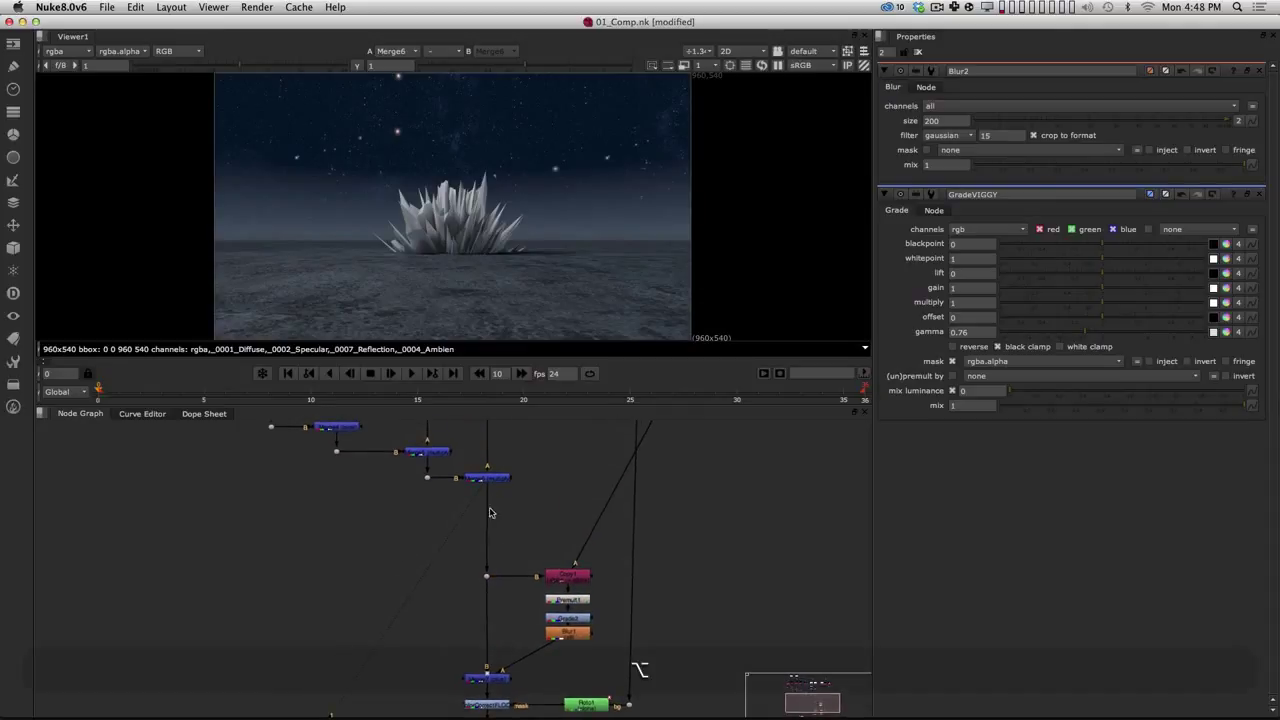
{"action": "middle_click_drag", "start_coordinate": [508, 512], "coordinate": [517, 515], "text": "alt"}
{"action": "left_click_drag", "start_coordinate": [517, 514], "coordinate": [434, 498], "text": "alt"}
{"action": "key", "text": "Tab"}
{"action": "type", "text": "Roto"}
{"action": "key", "text": "Down"}
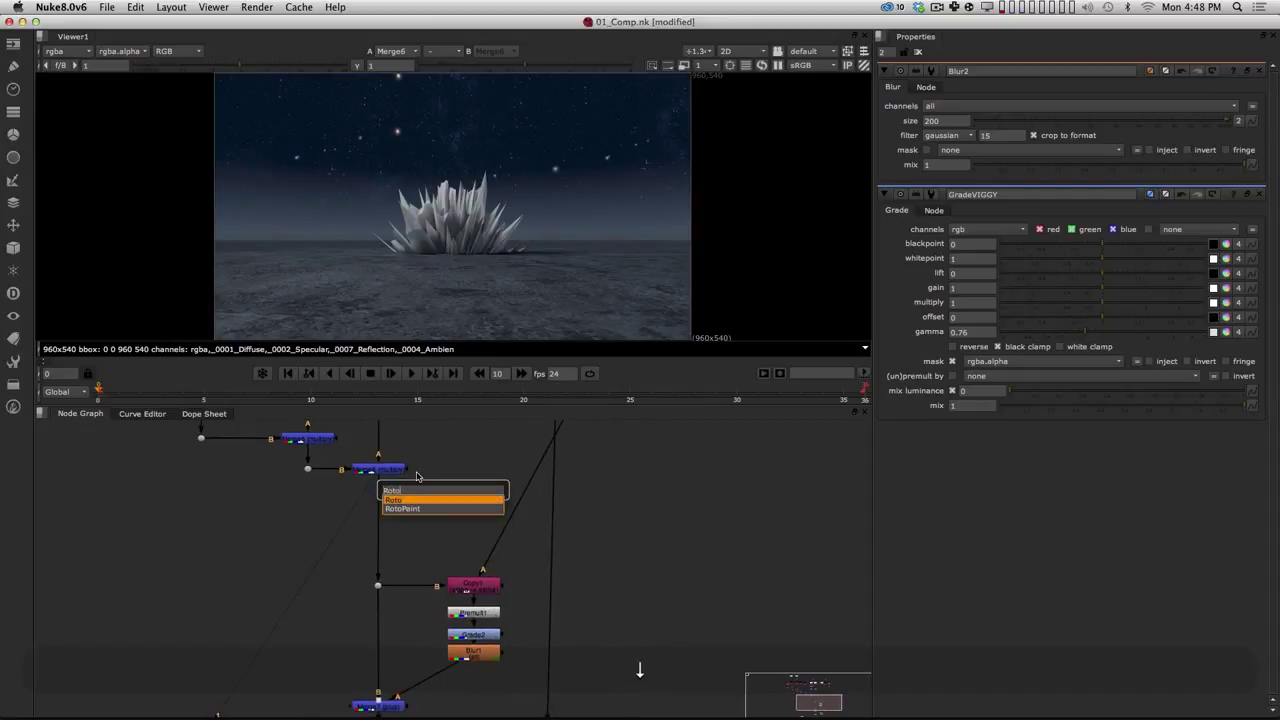
{"action": "key", "text": "Return"}
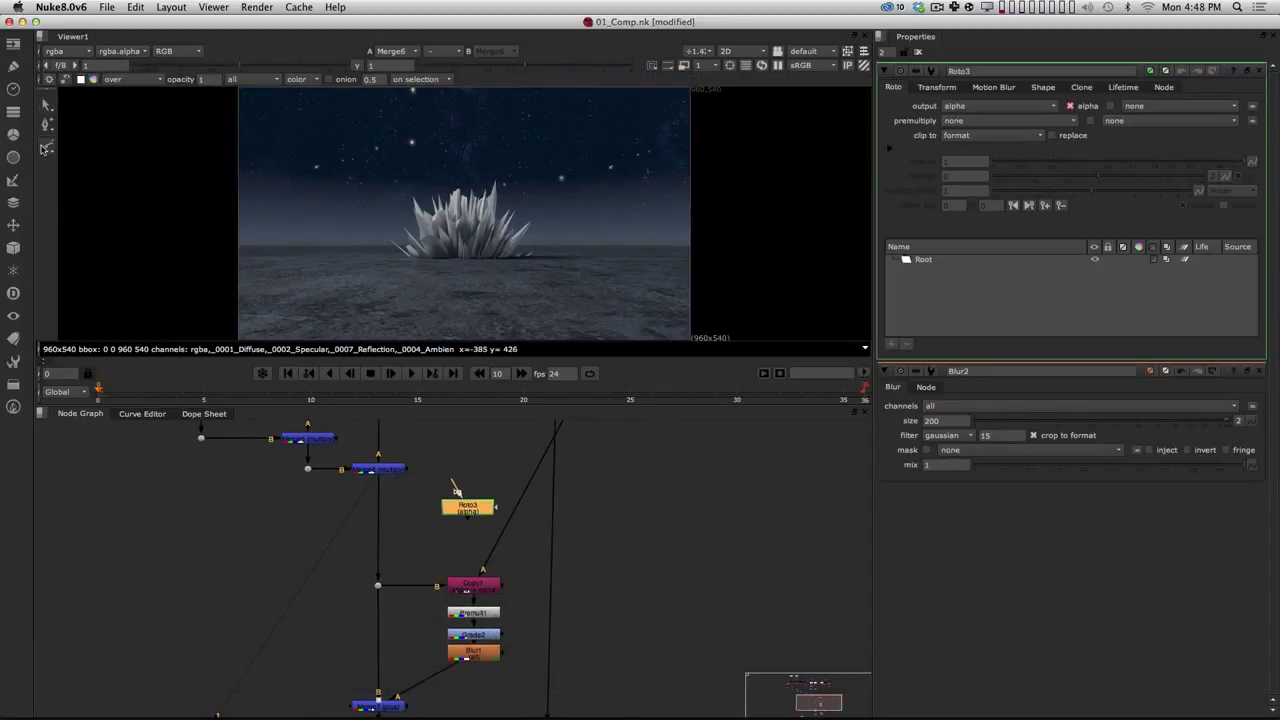
Step: Draw a rectangle roto shape over the floor foreground, extending past both sides and the lower edge of the frame
{"action": "right_click", "coordinate": [46, 146]}
{"action": "left_click", "coordinate": [89, 202]}
{"action": "left_click_drag", "start_coordinate": [345, 293], "coordinate": [329, 211], "text": "alt"}
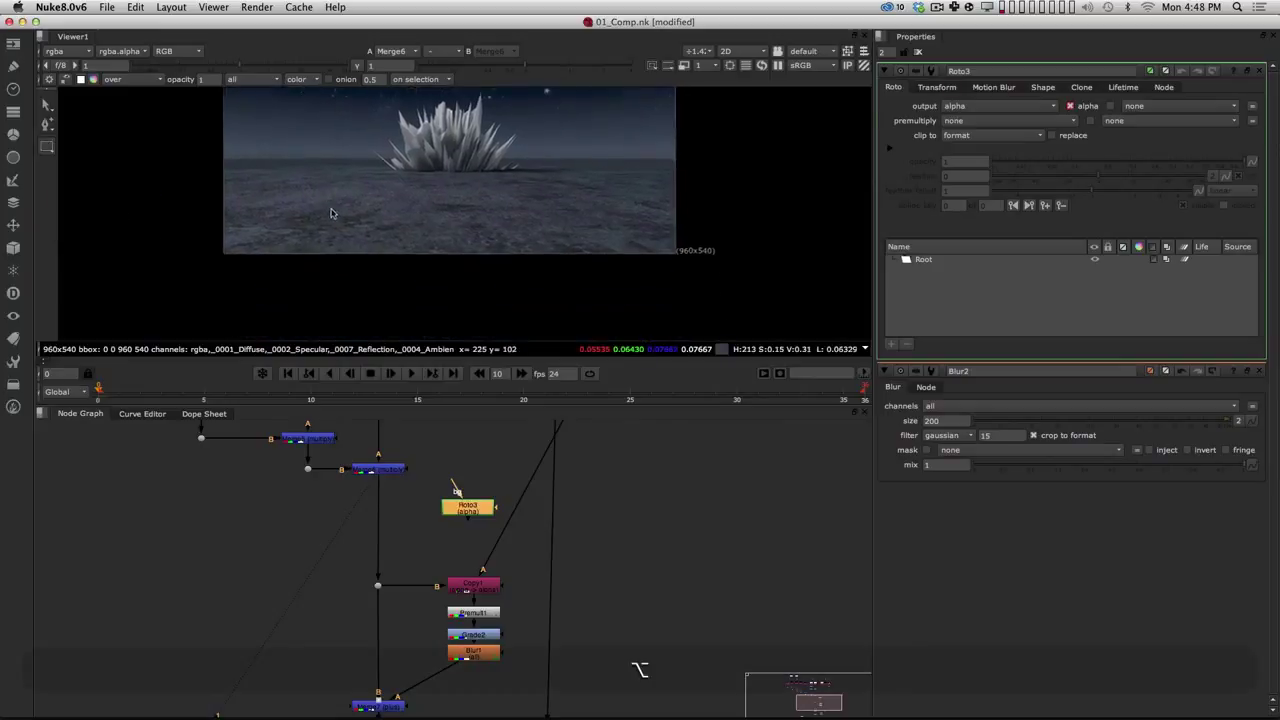
{"action": "mouse_move", "coordinate": [177, 209]}
{"action": "left_mouse_down"}
{"action": "mouse_move", "coordinate": [204, 237]}
{"action": "mouse_move", "coordinate": [723, 323]}
{"action": "mouse_move", "coordinate": [712, 298]}
{"action": "left_mouse_up"}
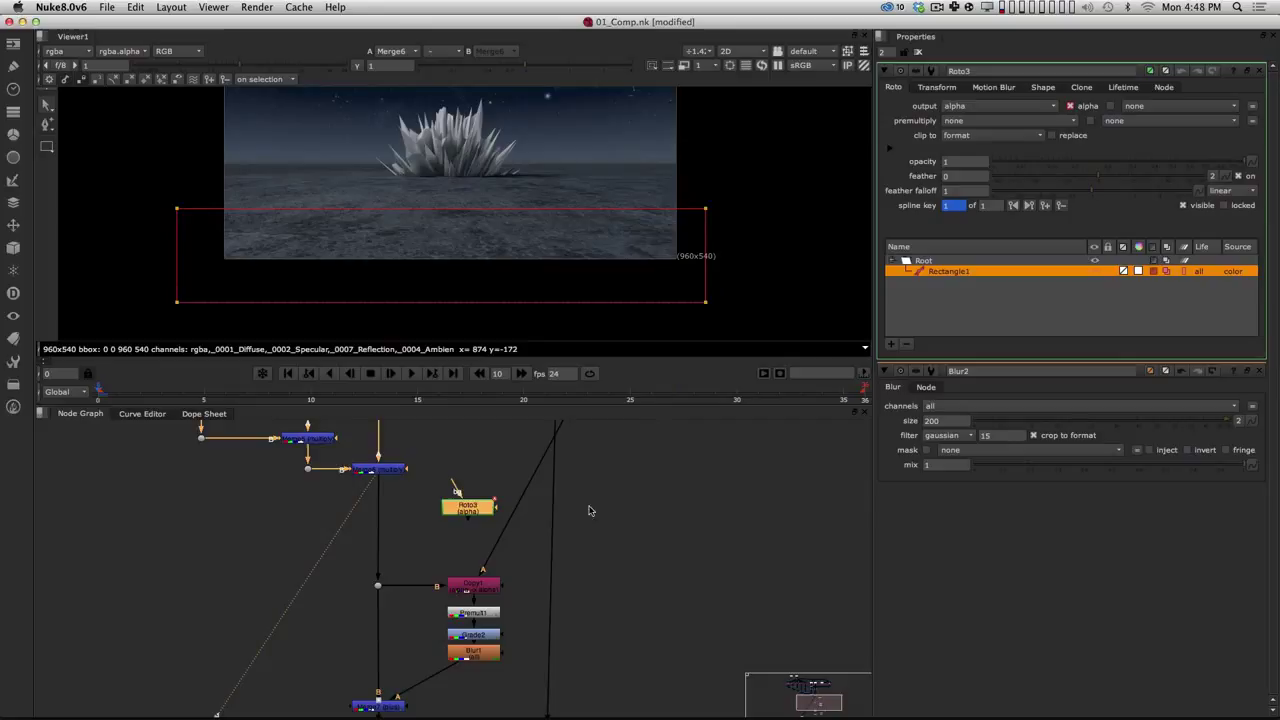
Step: Check the alpha of the new Roto node in the viewer, and return to the colour output of Merge6
{"action": "left_click_drag", "start_coordinate": [441, 498], "coordinate": [473, 510], "text": "alt"}
{"action": "key", "text": "1"}
{"action": "key", "text": "a"}
{"action": "left_click_drag", "start_coordinate": [562, 268], "coordinate": [514, 294], "text": "alt"}
{"action": "left_click", "coordinate": [508, 522]}
{"action": "left_click_drag", "start_coordinate": [507, 520], "coordinate": [509, 512]}
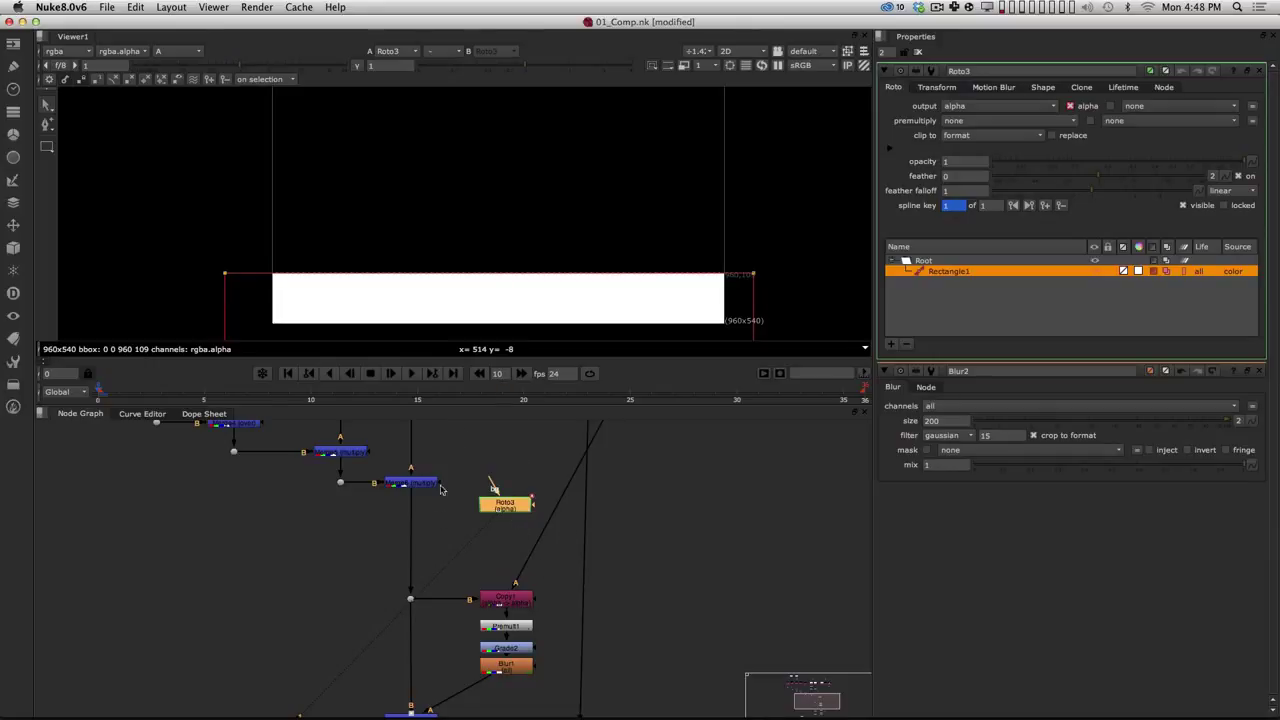
{"action": "key", "text": "a"}
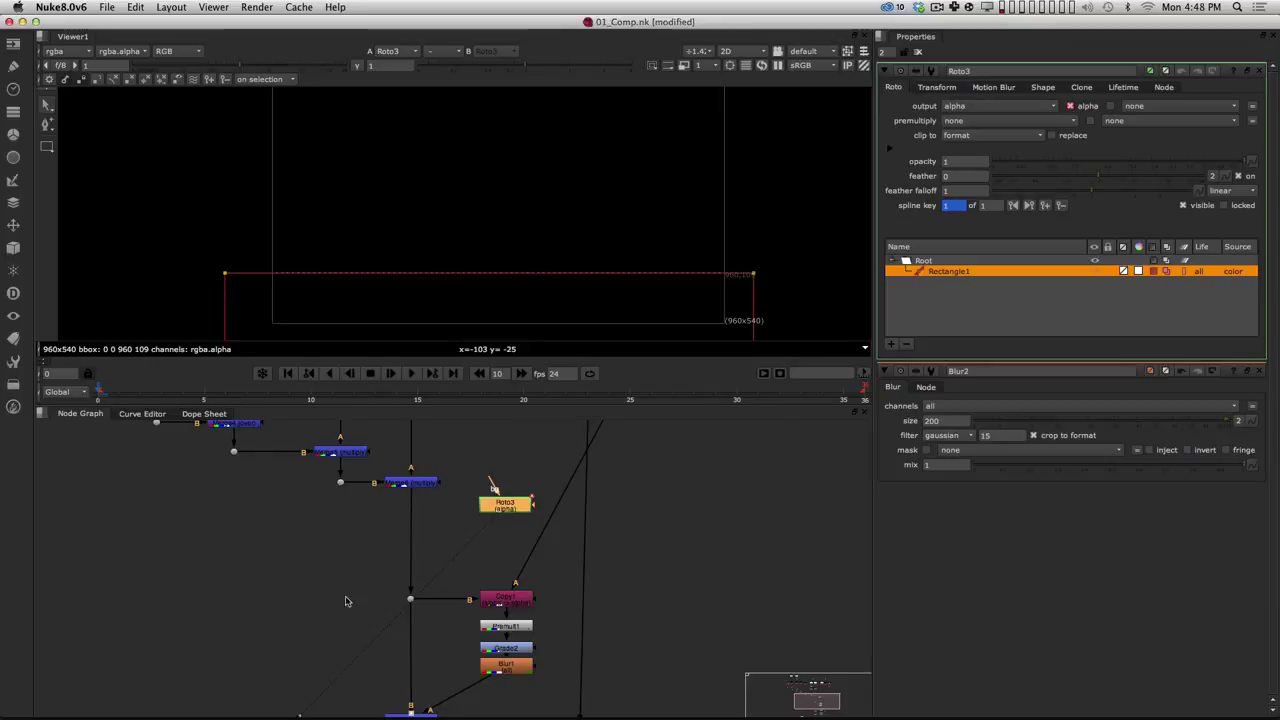
{"action": "left_click_drag", "start_coordinate": [559, 209], "coordinate": [549, 227], "text": "alt"}
{"action": "left_click", "coordinate": [412, 481]}
{"action": "key", "text": "1"}
Step: Add a ZDefocus node and insert it into the main pipe between Merge6 and the dot
{"action": "key", "text": "Tab"}
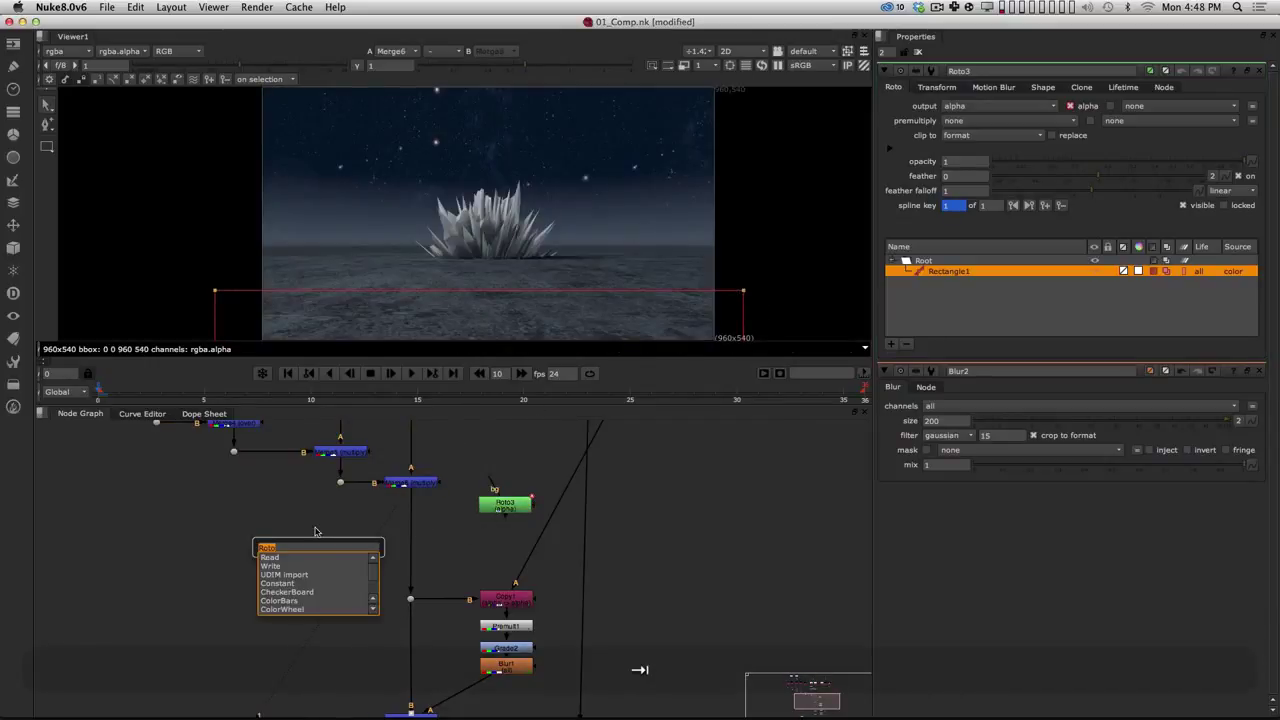
{"action": "type", "text": "zdef"}
{"action": "key", "text": "Return"}
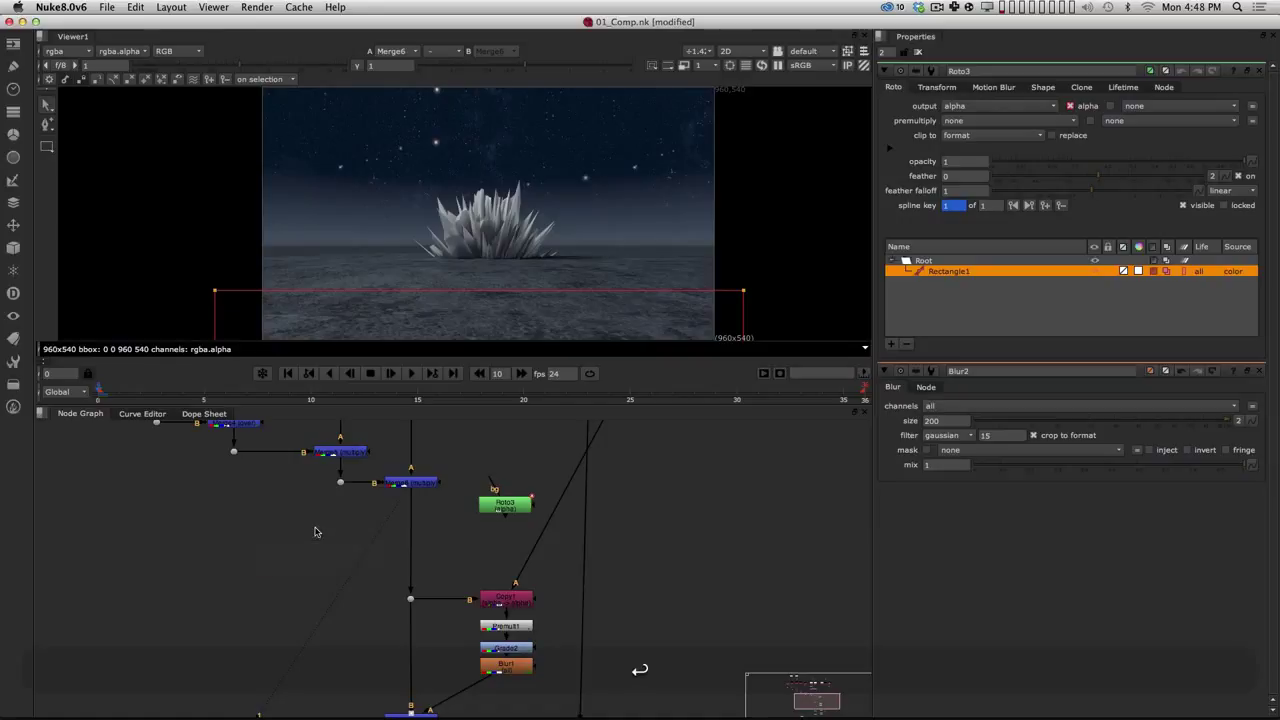
{"action": "left_click_drag", "start_coordinate": [322, 553], "coordinate": [320, 541]}
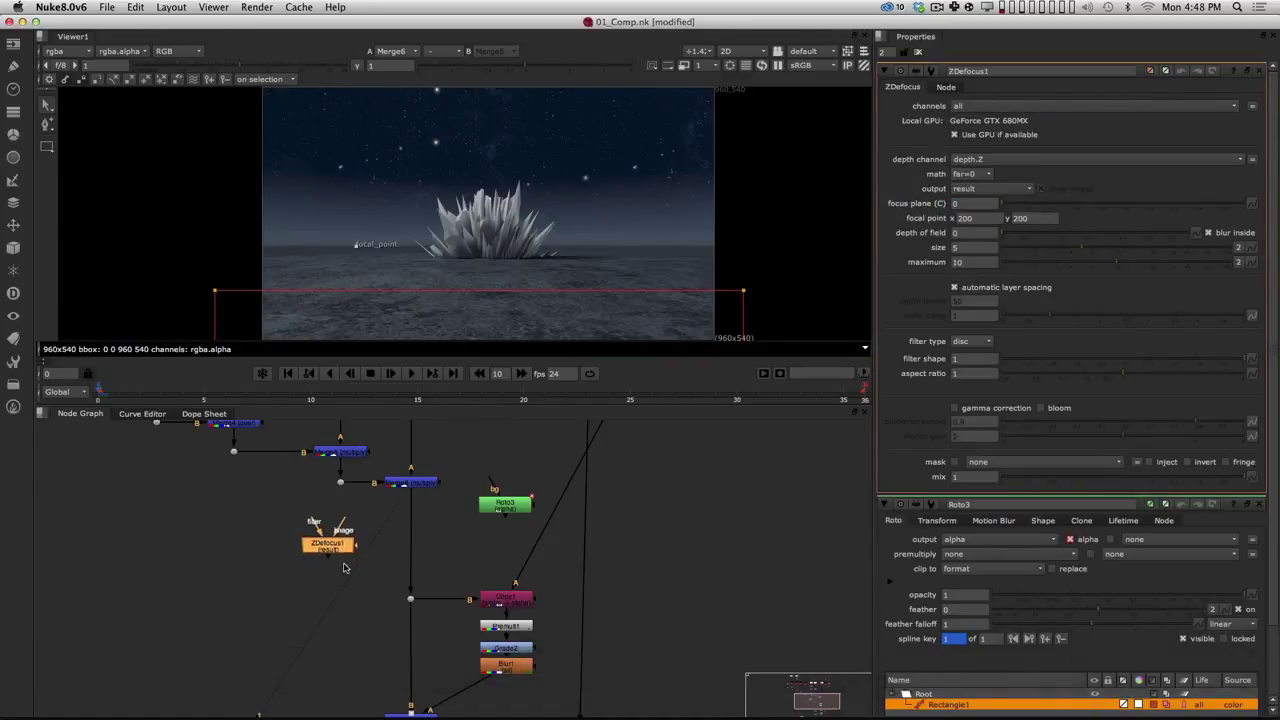
{"action": "left_click", "coordinate": [510, 512]}
{"action": "left_click_drag", "start_coordinate": [334, 547], "coordinate": [418, 543]}
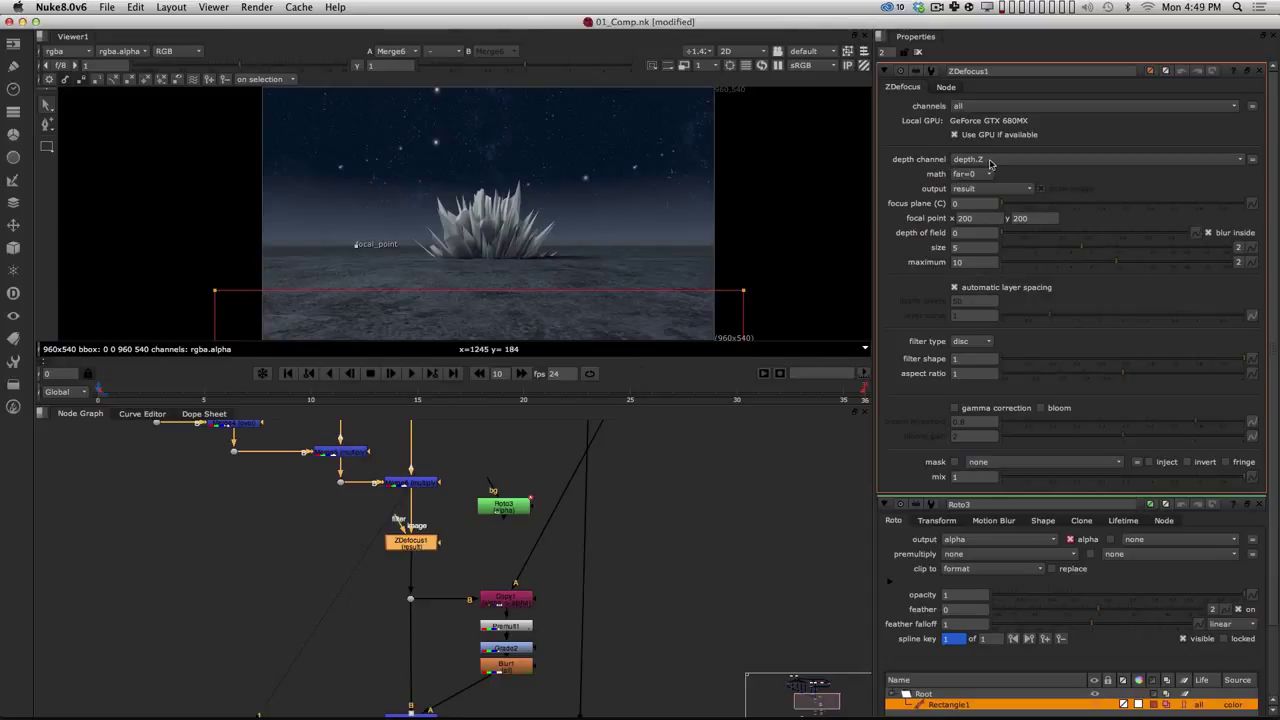
Step: View the alpha of Roto3 and lower ZDefocus1 to make room beneath Merge6, repositioning Roto3 beside the pipe
{"action": "left_click_drag", "start_coordinate": [484, 510], "coordinate": [483, 521]}
{"action": "key", "text": "1"}
{"action": "key", "text": "a"}
{"action": "key", "text": "a"}
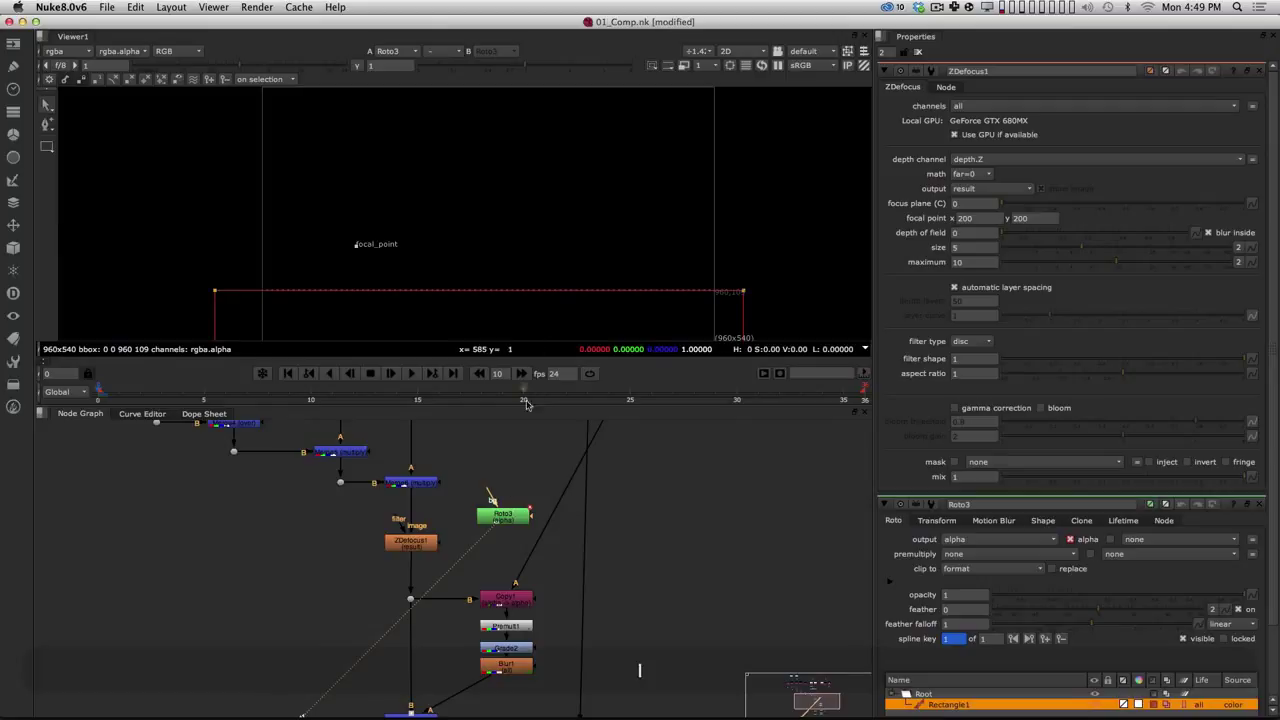
{"action": "left_click_drag", "start_coordinate": [416, 545], "coordinate": [417, 562]}
{"action": "left_click", "coordinate": [517, 520]}
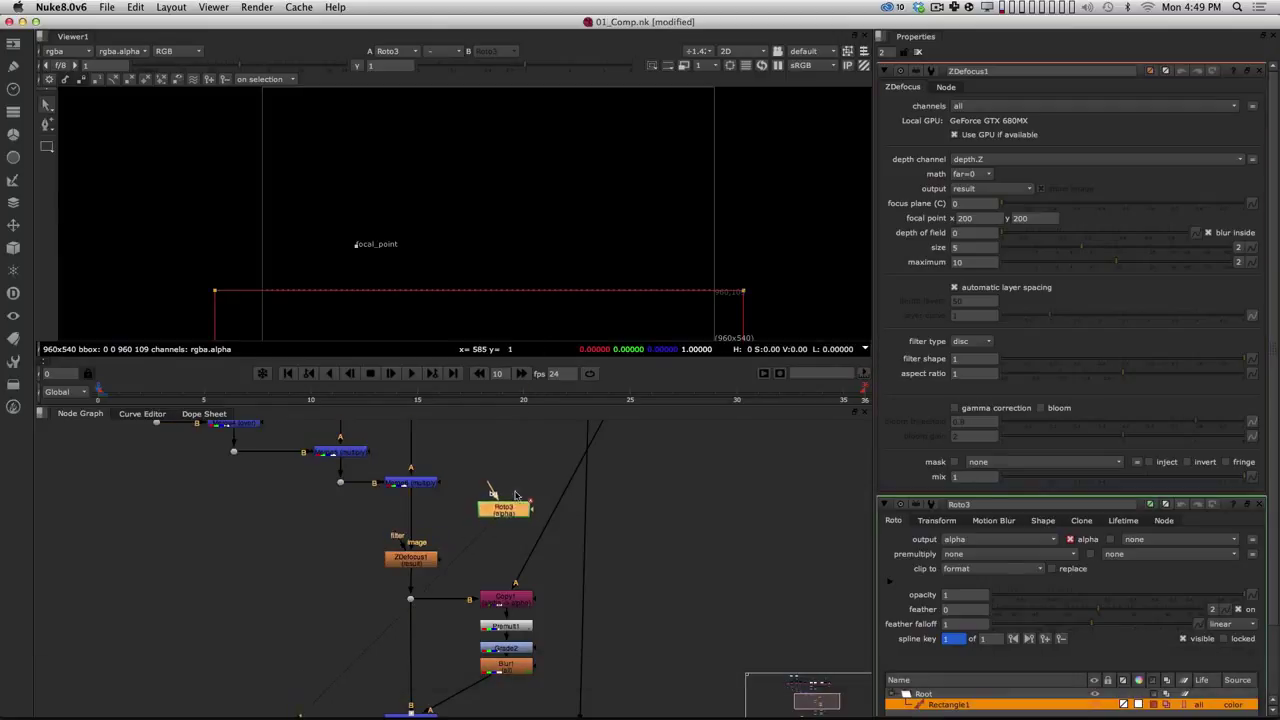
{"action": "key", "text": "a"}
{"action": "left_click_drag", "start_coordinate": [500, 522], "coordinate": [503, 498]}
{"action": "left_click", "coordinate": [438, 520]}
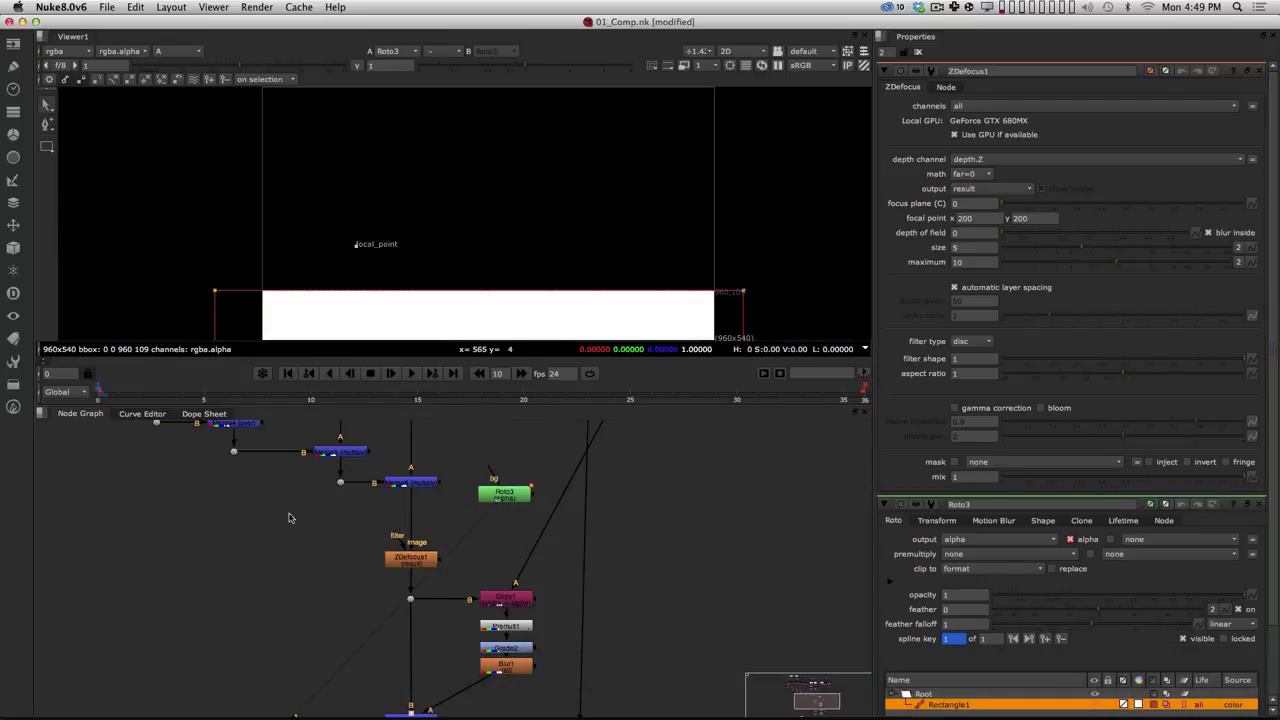
Step: Insert a Copy node between Merge6 and ZDefocus1 and connect its A input to Roto3
{"action": "key", "text": "Tab"}
{"action": "type", "text": "Copy"}
{"action": "key", "text": "Return"}
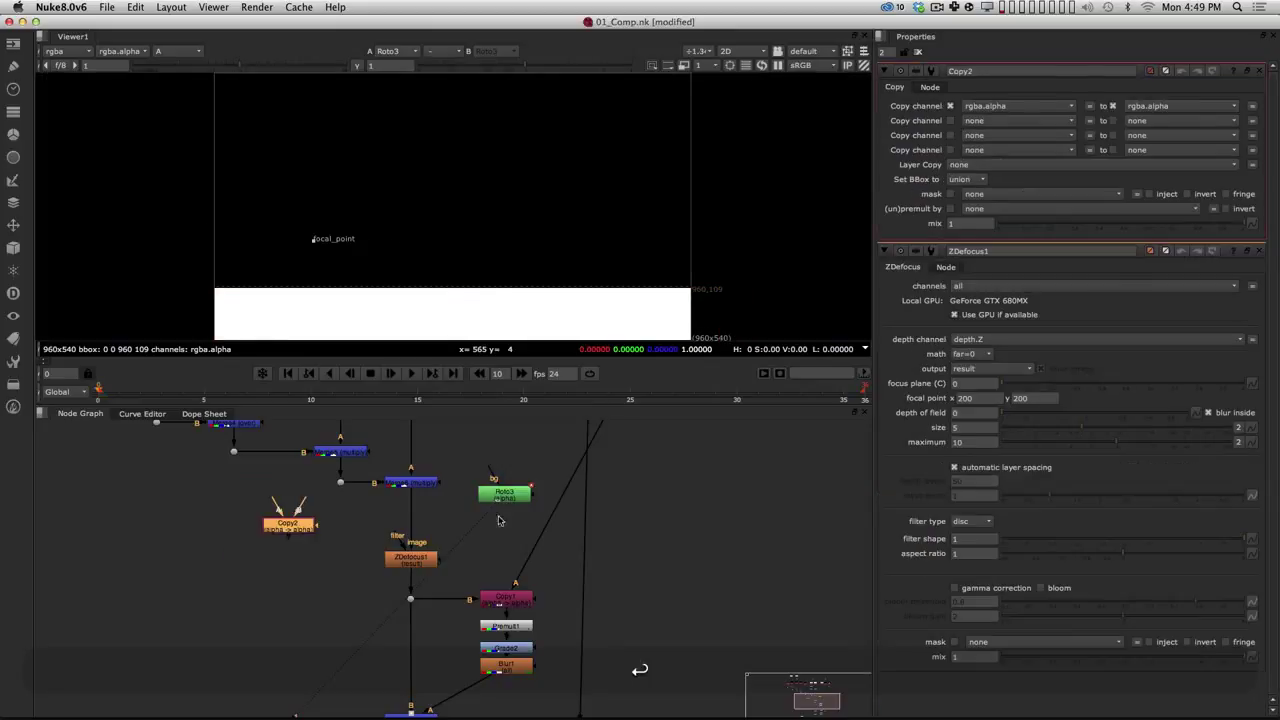
{"action": "left_click_drag", "start_coordinate": [290, 527], "coordinate": [406, 517]}
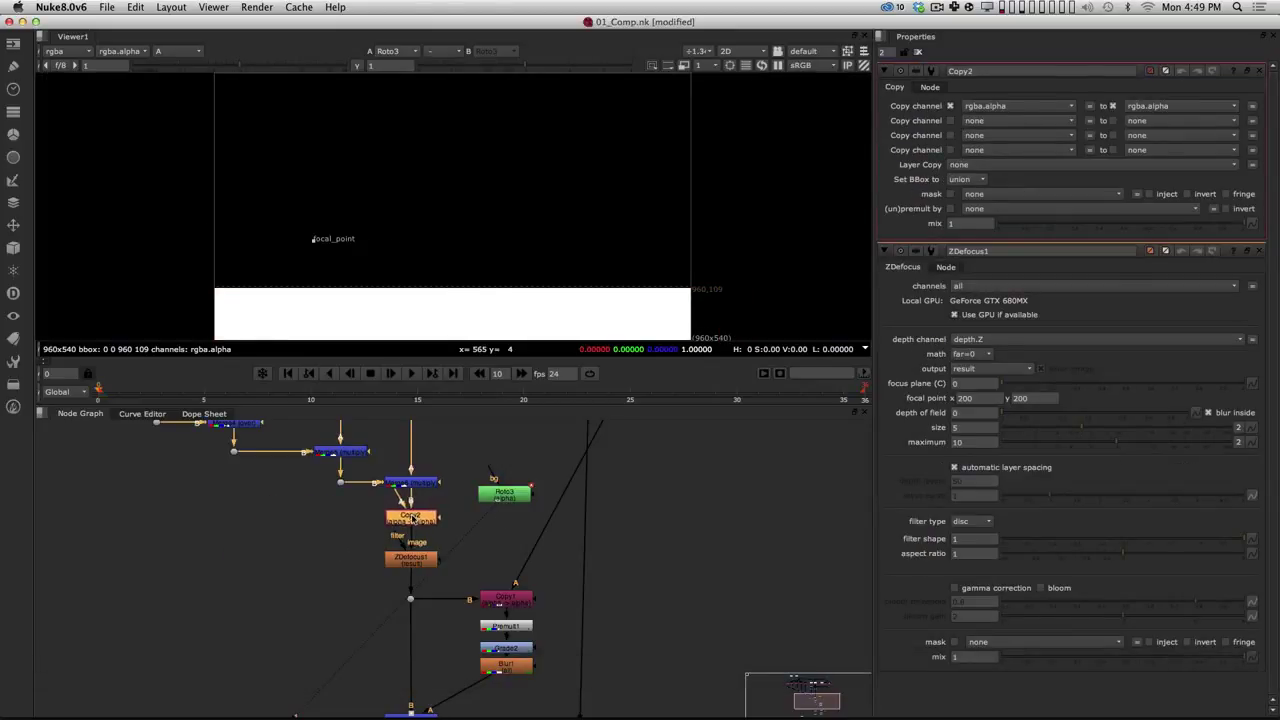
{"action": "left_click_drag", "start_coordinate": [440, 519], "coordinate": [500, 521]}
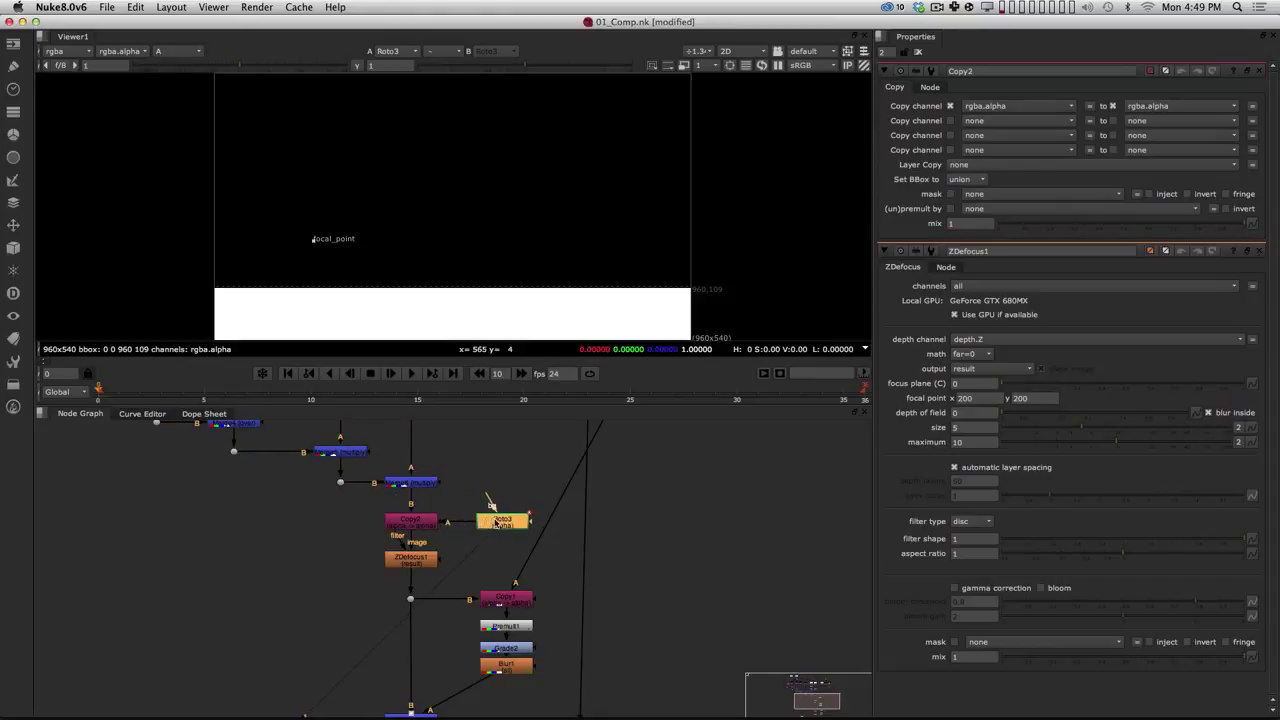
Step: Set Copy2 to copy rgba.alpha into the depth.Z channel
{"action": "left_click", "coordinate": [417, 521]}
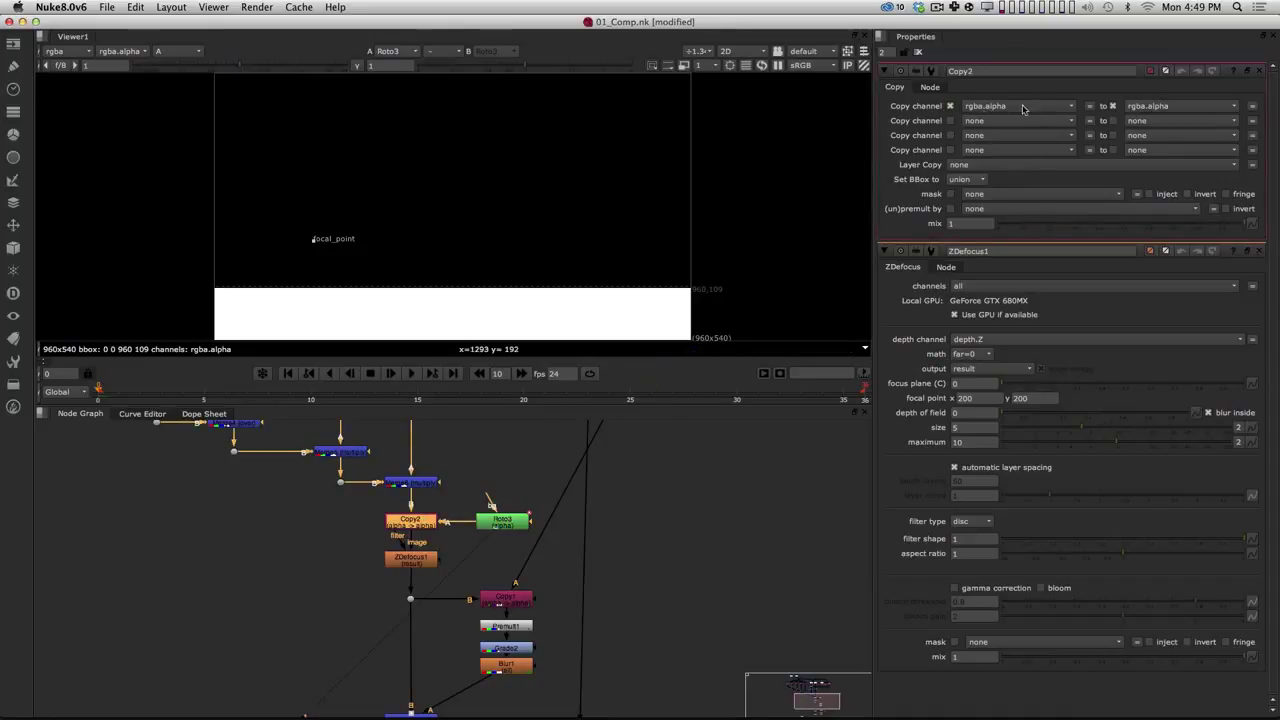
{"action": "left_click", "coordinate": [1177, 111]}
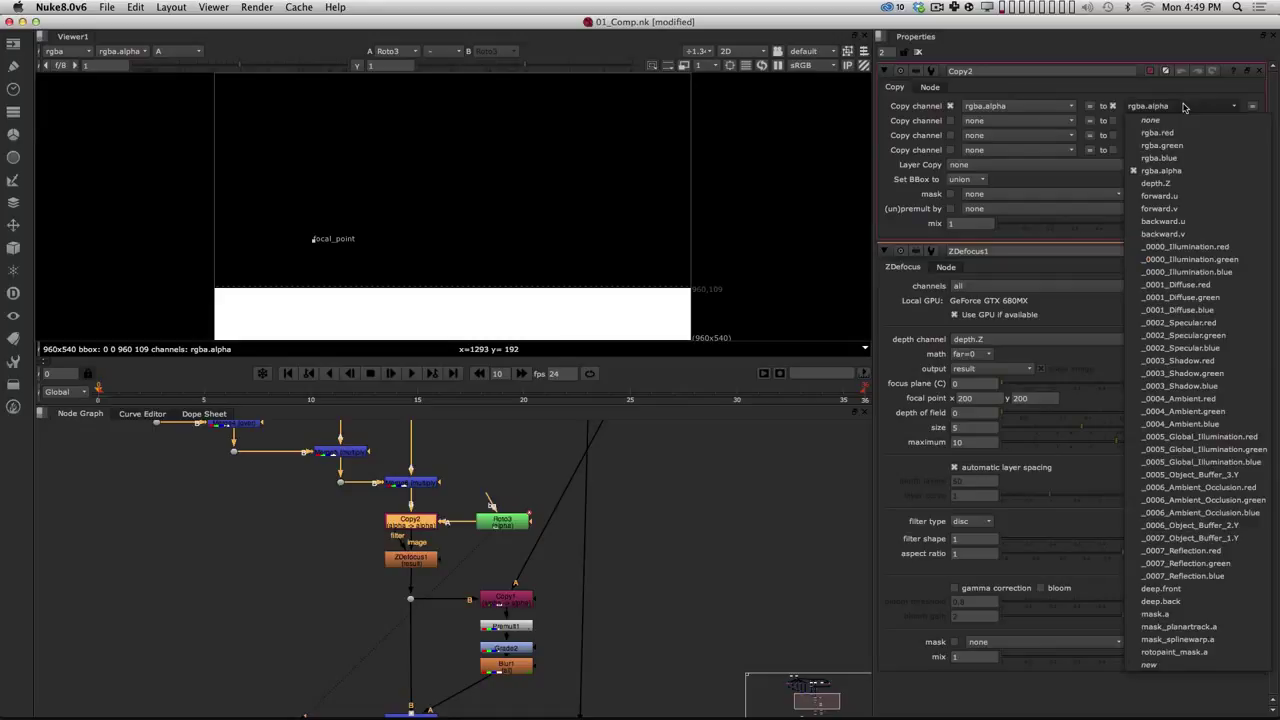
{"action": "left_click", "coordinate": [1165, 175]}
Step: View the ZDefocus1 output in colour and set its depth math to direct
{"action": "left_click", "coordinate": [410, 558]}
{"action": "key", "text": "1"}
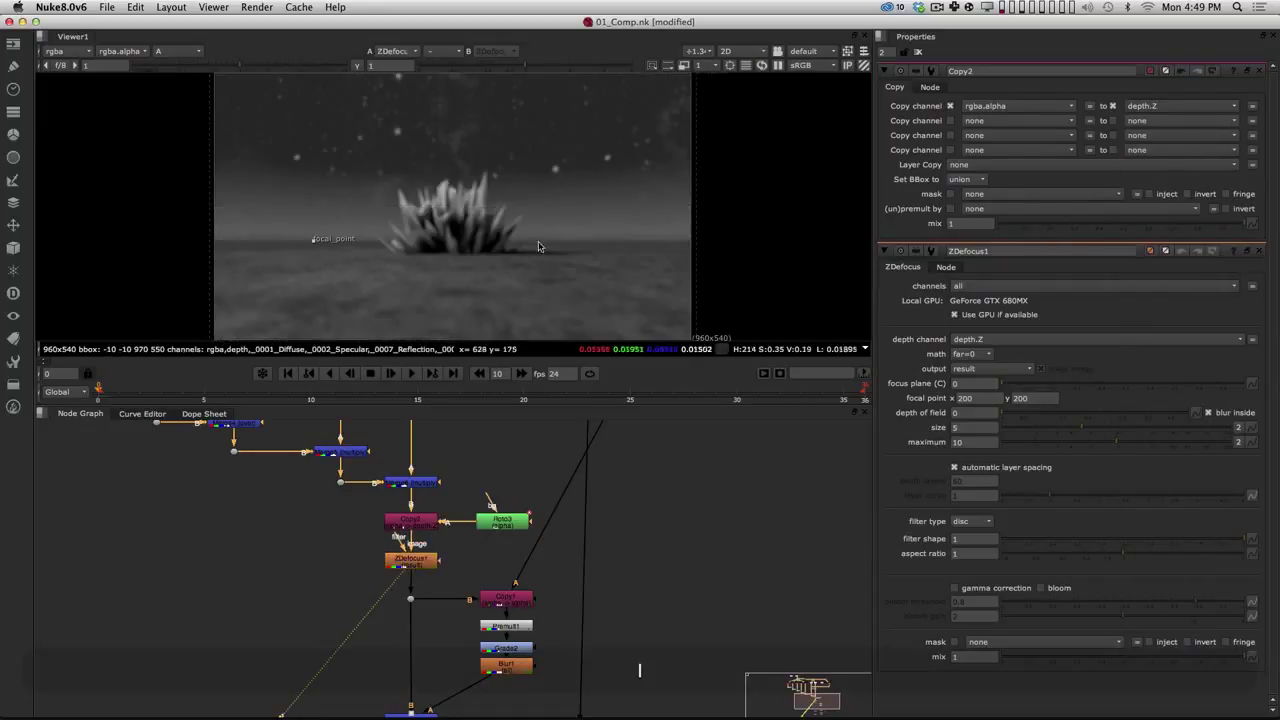
{"action": "key", "text": "a"}
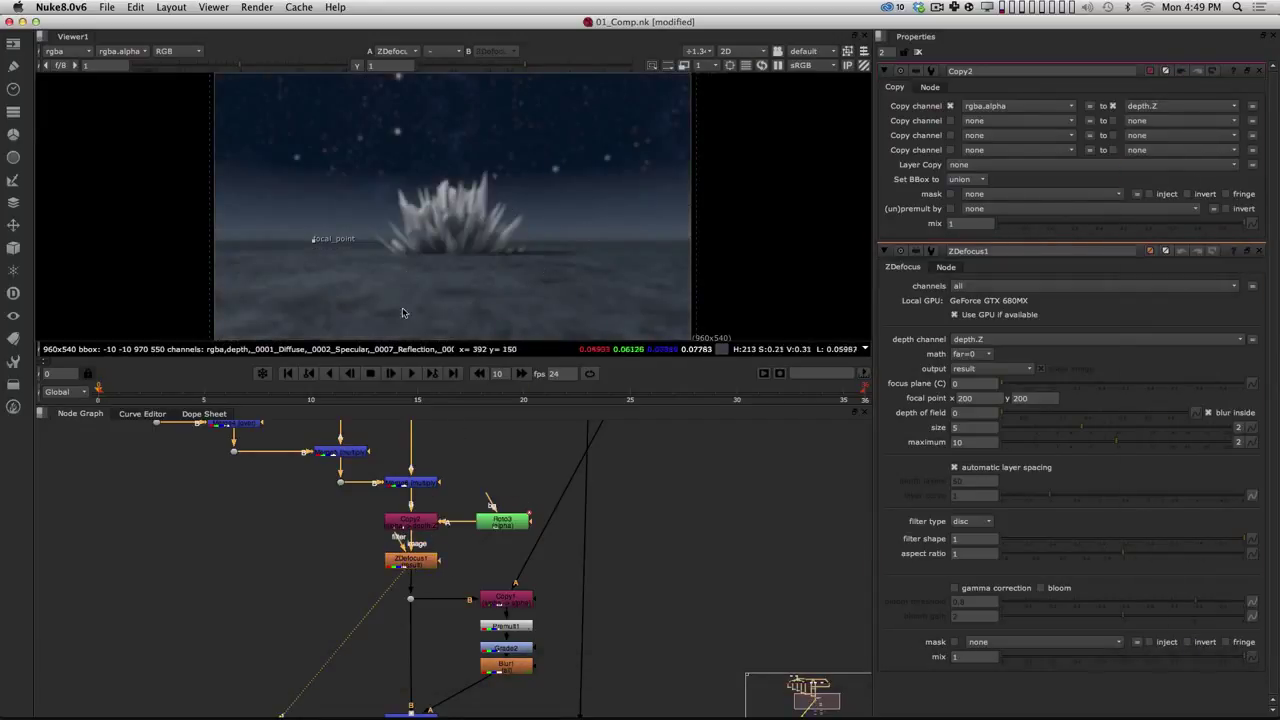
{"action": "left_click", "coordinate": [978, 355]}
{"action": "left_click", "coordinate": [982, 336]}
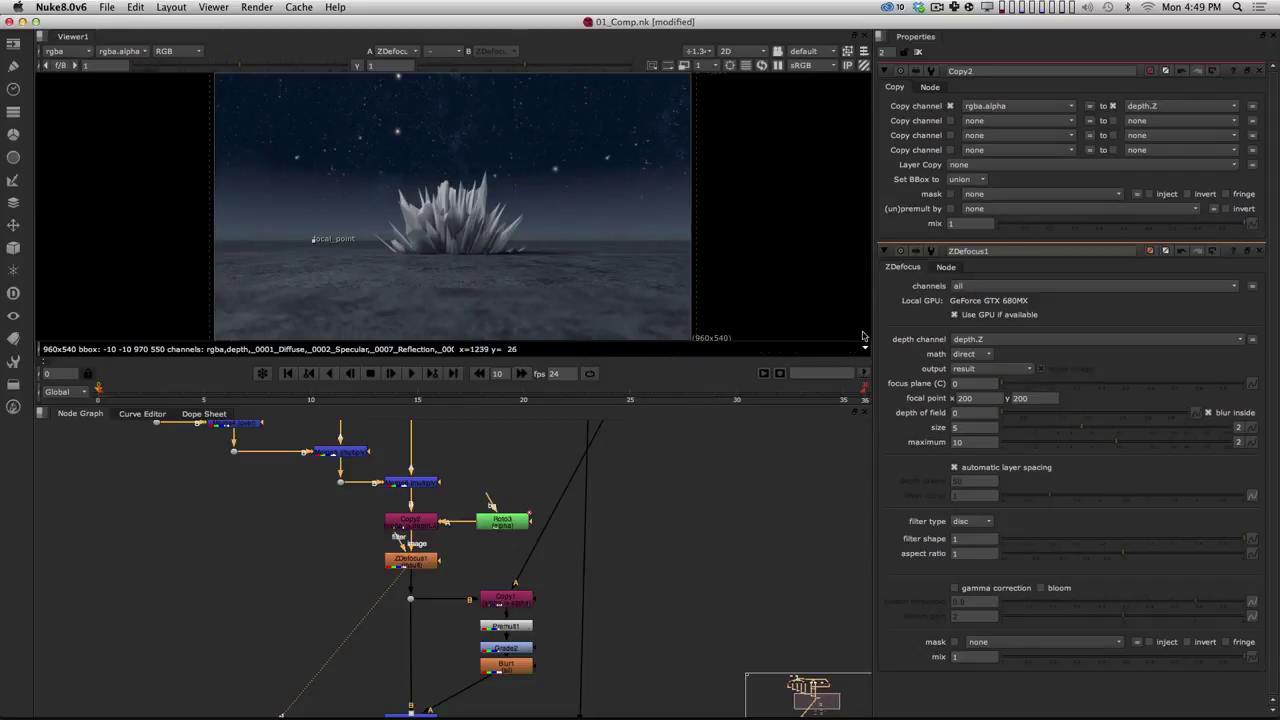
Step: Collapse the Copy2 properties and set ZDefocus1's maximum blur to 16
{"action": "left_click", "coordinate": [884, 71]}
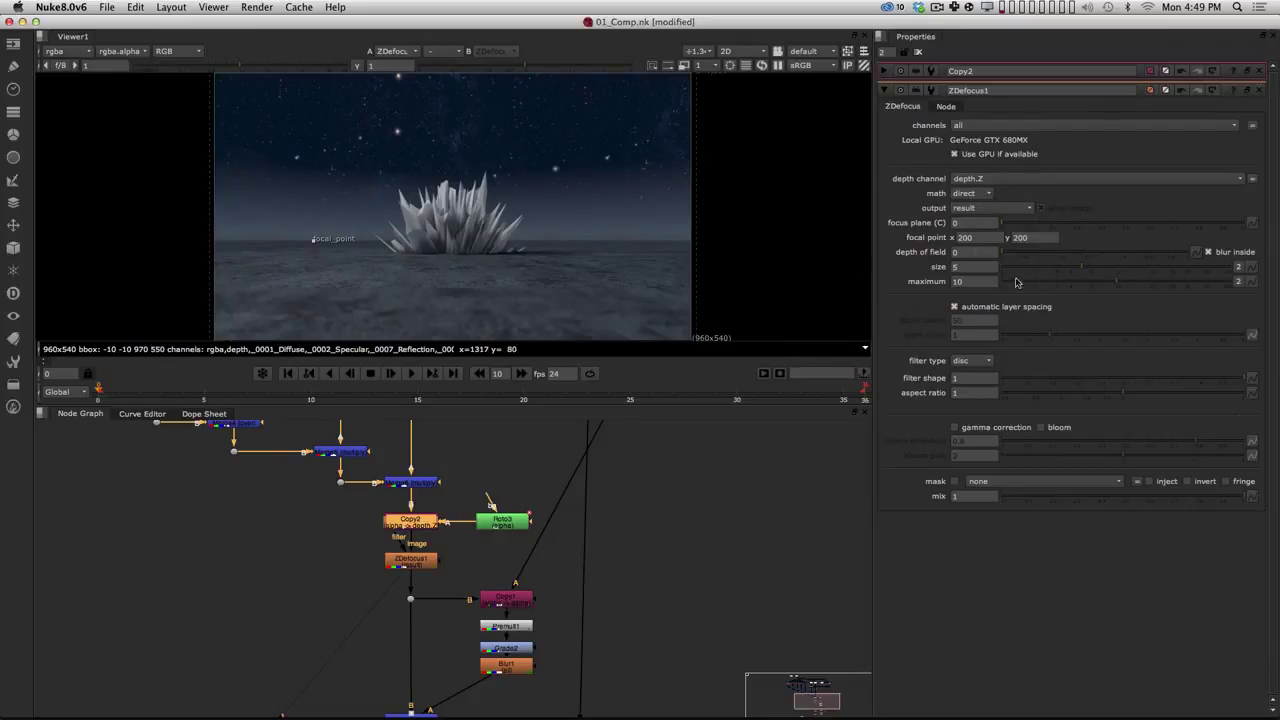
{"action": "left_click_drag", "start_coordinate": [1115, 283], "coordinate": [1068, 288]}
{"action": "left_click_drag", "start_coordinate": [506, 526], "coordinate": [515, 527]}
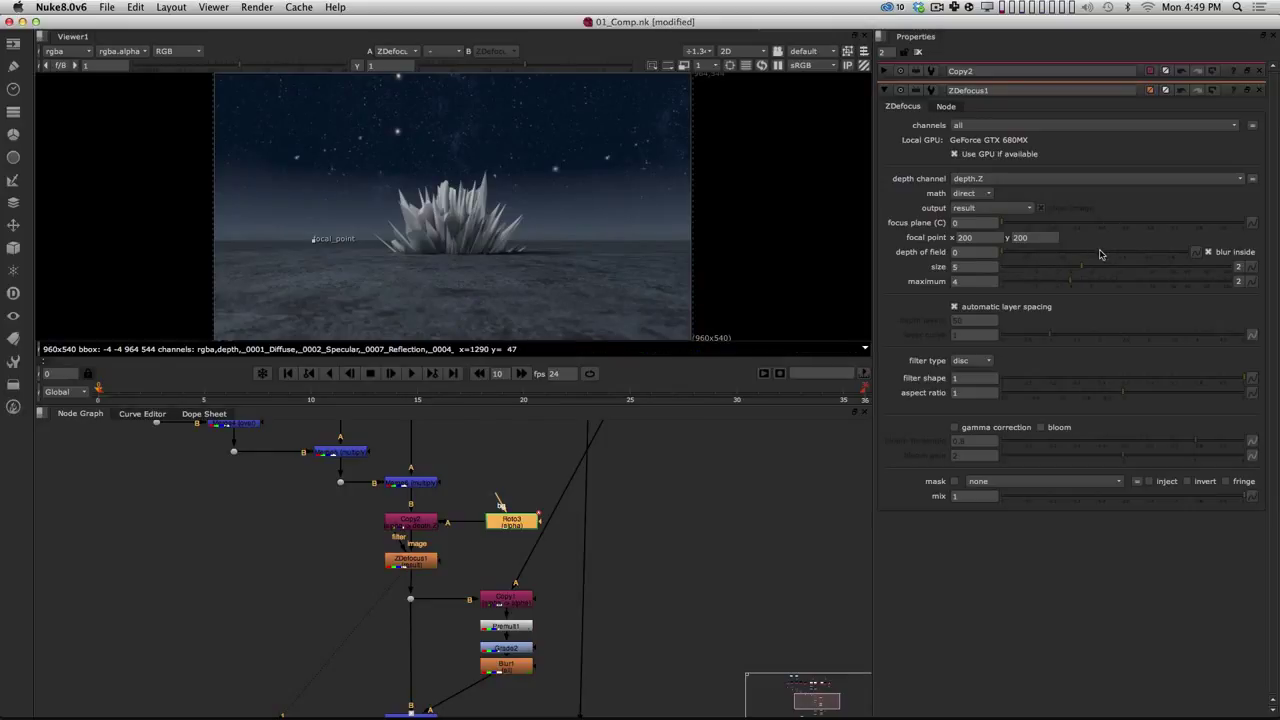
{"action": "left_click_drag", "start_coordinate": [1091, 284], "coordinate": [1147, 281]}
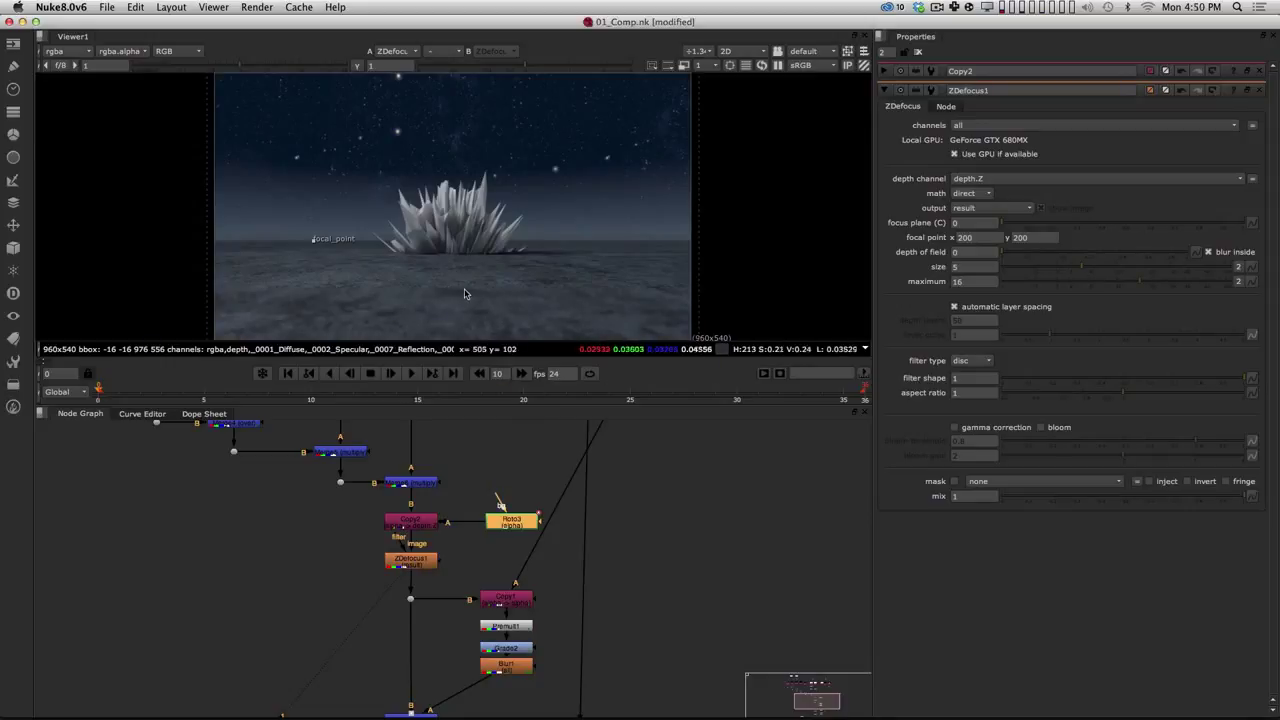
Step: Add a Blur node directly after Roto3 and set its size to 100 to soften the depth mask
{"action": "left_click_drag", "start_coordinate": [517, 523], "coordinate": [522, 524]}
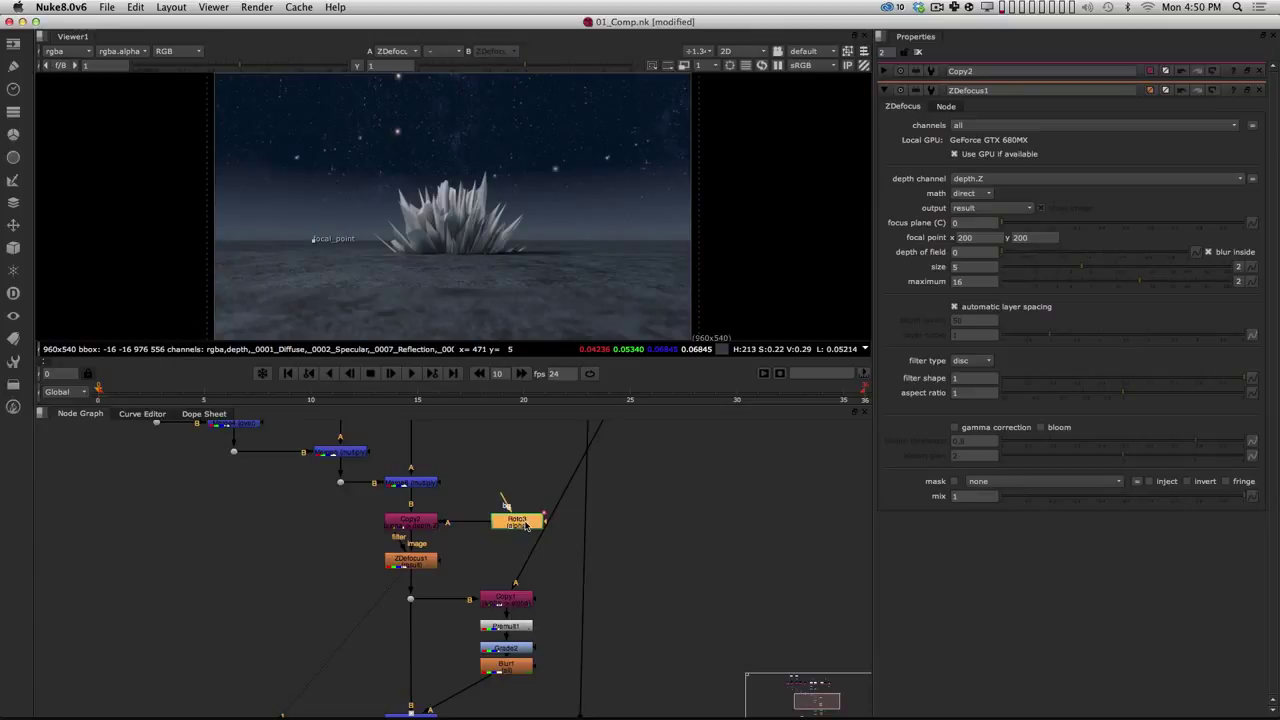
{"action": "left_click_drag", "start_coordinate": [519, 530], "coordinate": [512, 529], "text": "alt"}
{"action": "left_click_drag", "start_coordinate": [530, 640], "coordinate": [507, 430], "text": "alt"}
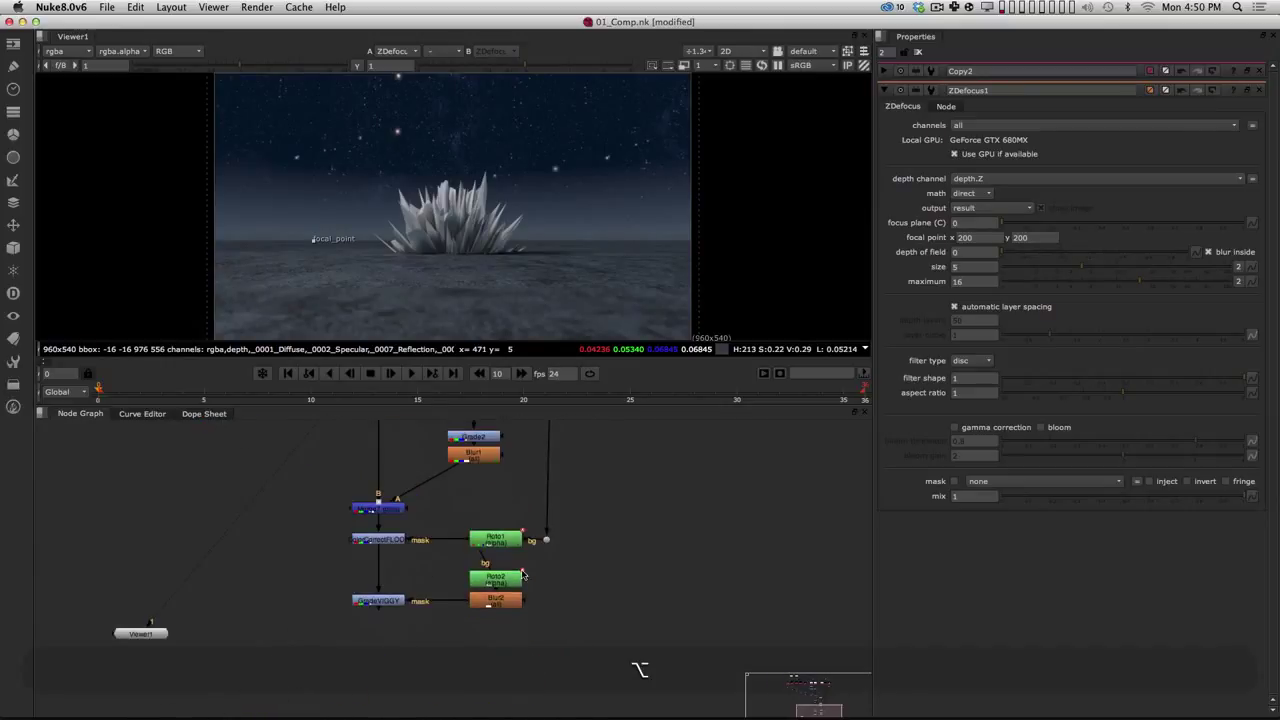
{"action": "left_click_drag", "start_coordinate": [460, 600], "coordinate": [475, 606], "text": "alt"}
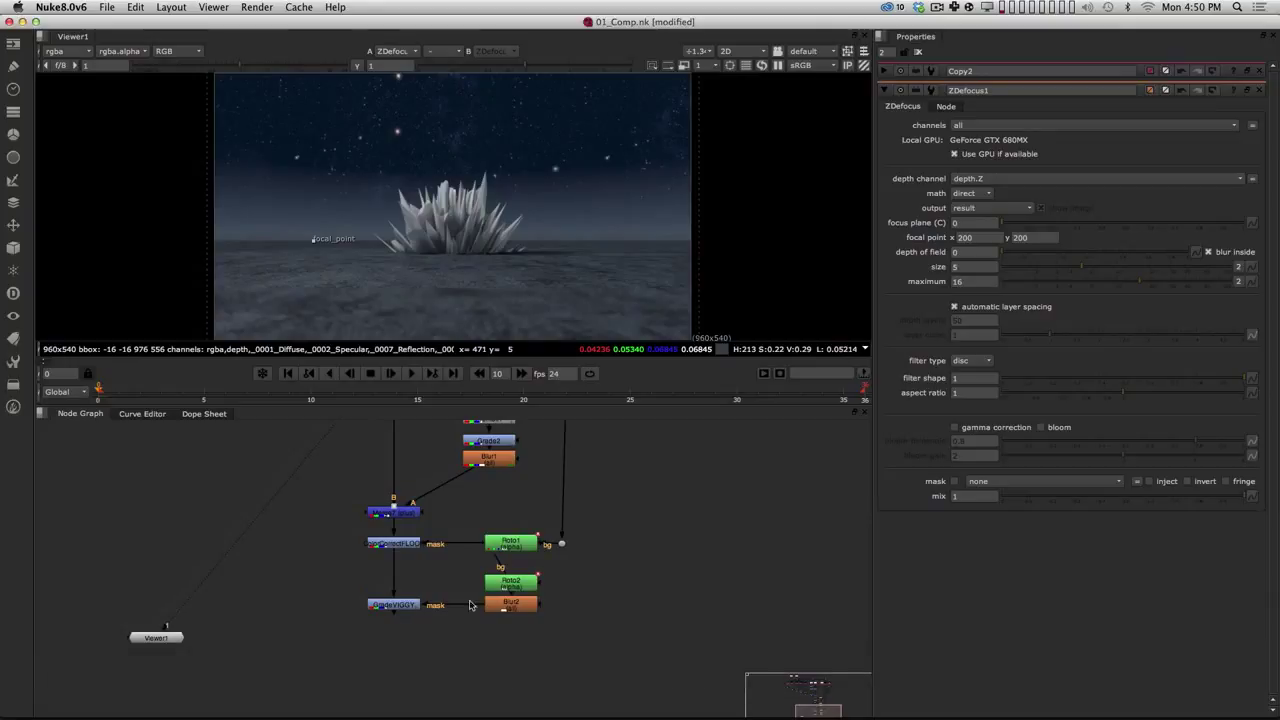
{"action": "scroll", "coordinate": [505, 569], "scroll_direction": "up", "scroll_amount": 10}
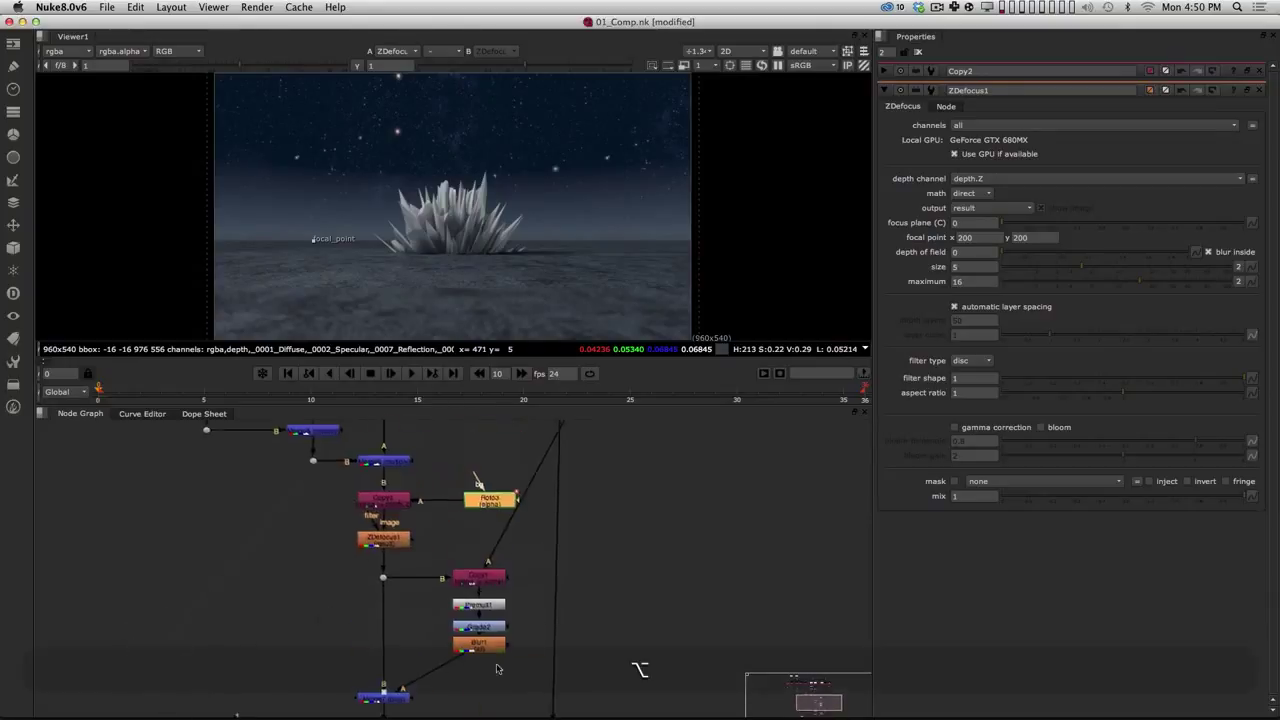
{"action": "key", "text": "Tab"}
{"action": "type", "text": "blur"}
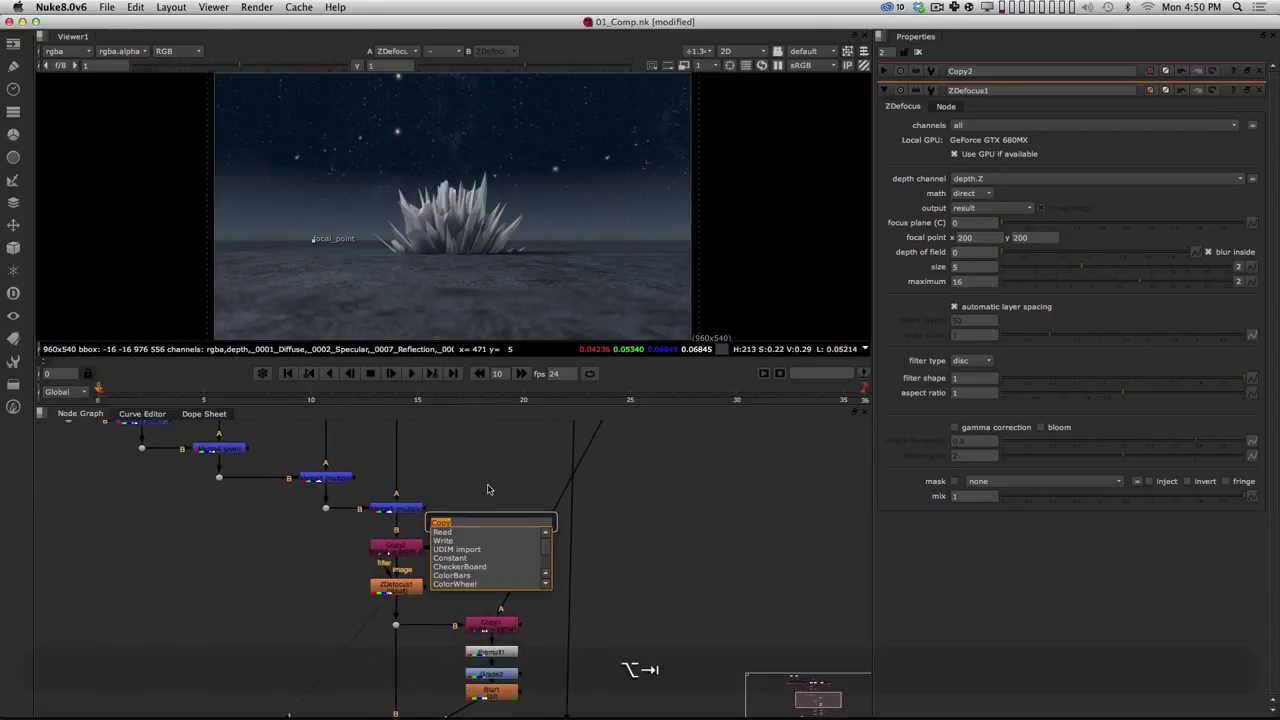
{"action": "key", "text": "Return"}
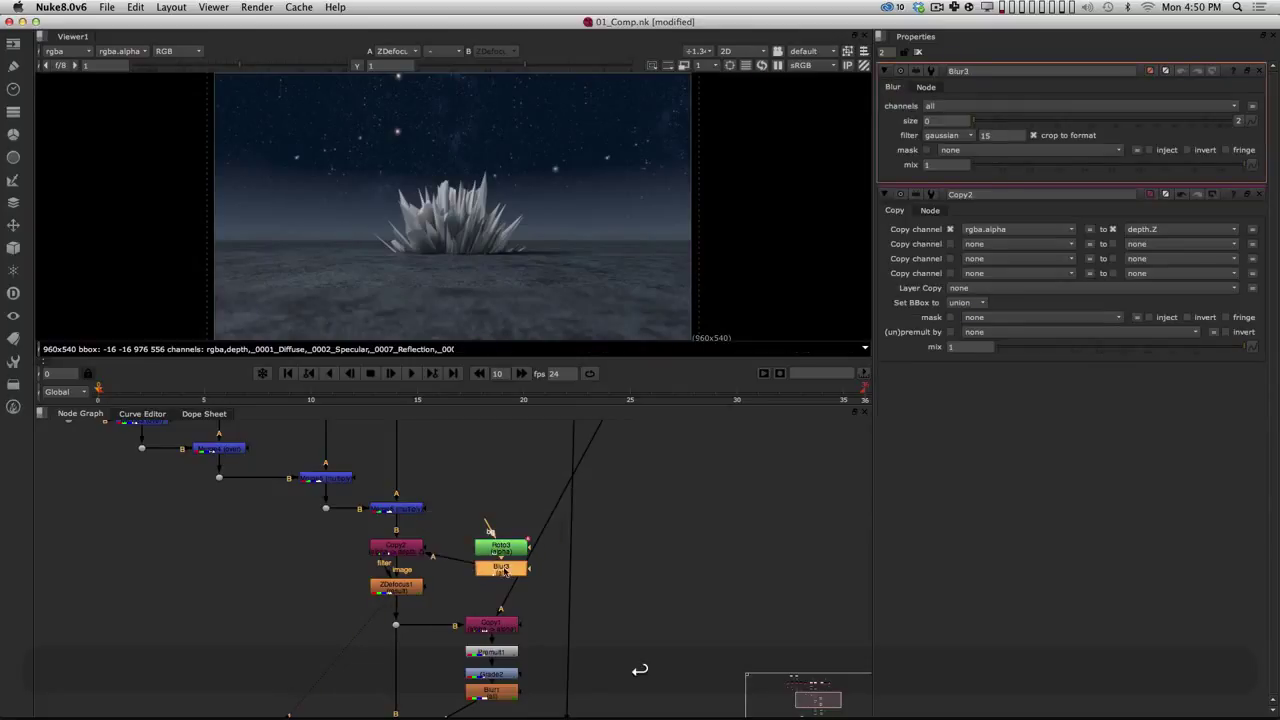
{"action": "left_click_drag", "start_coordinate": [1010, 117], "coordinate": [1208, 118]}
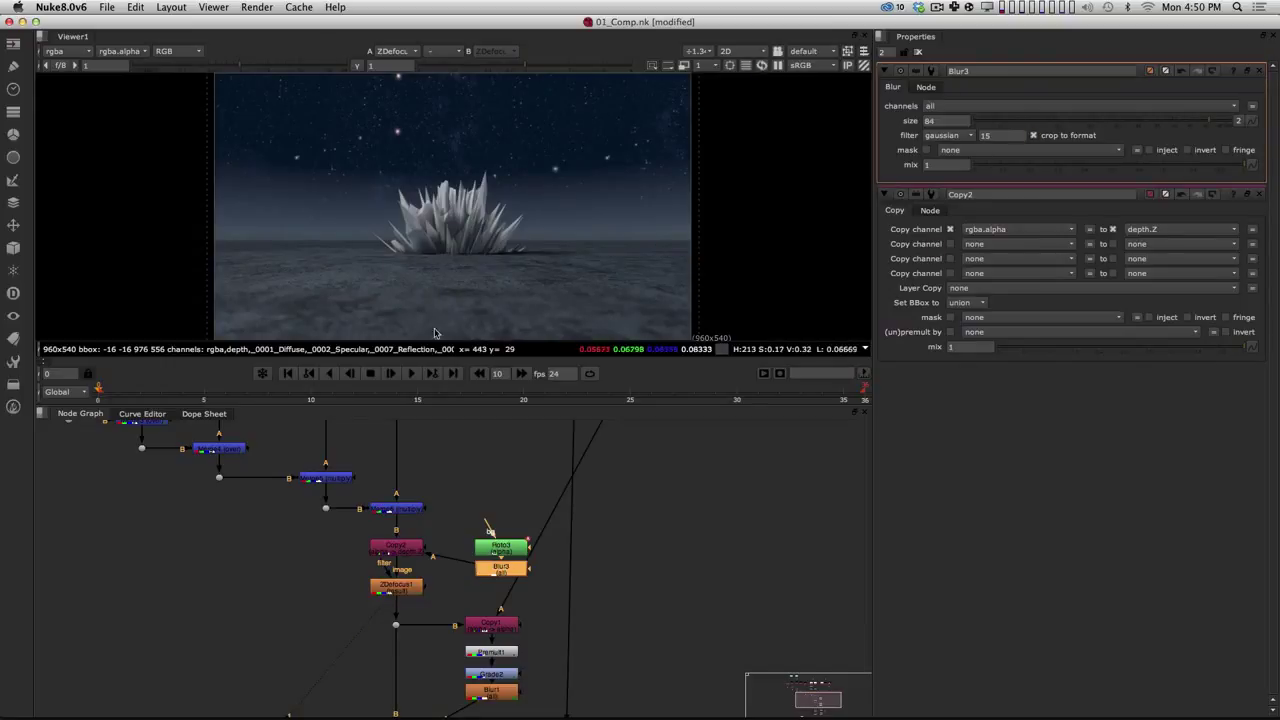
{"action": "left_click_drag", "start_coordinate": [1214, 119], "coordinate": [1233, 119]}
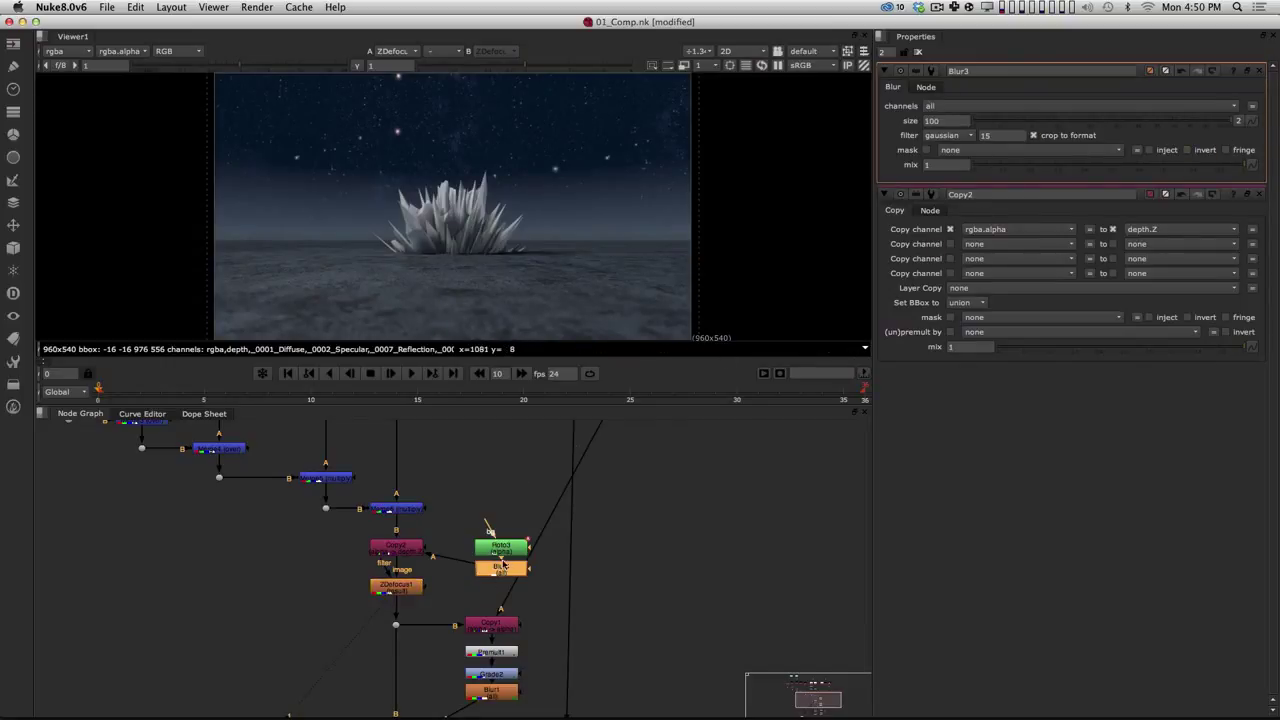
Step: View the alpha output of Blur3, and return to colour to view Copy2's output
{"action": "key", "text": "1"}
{"action": "key", "text": "a"}
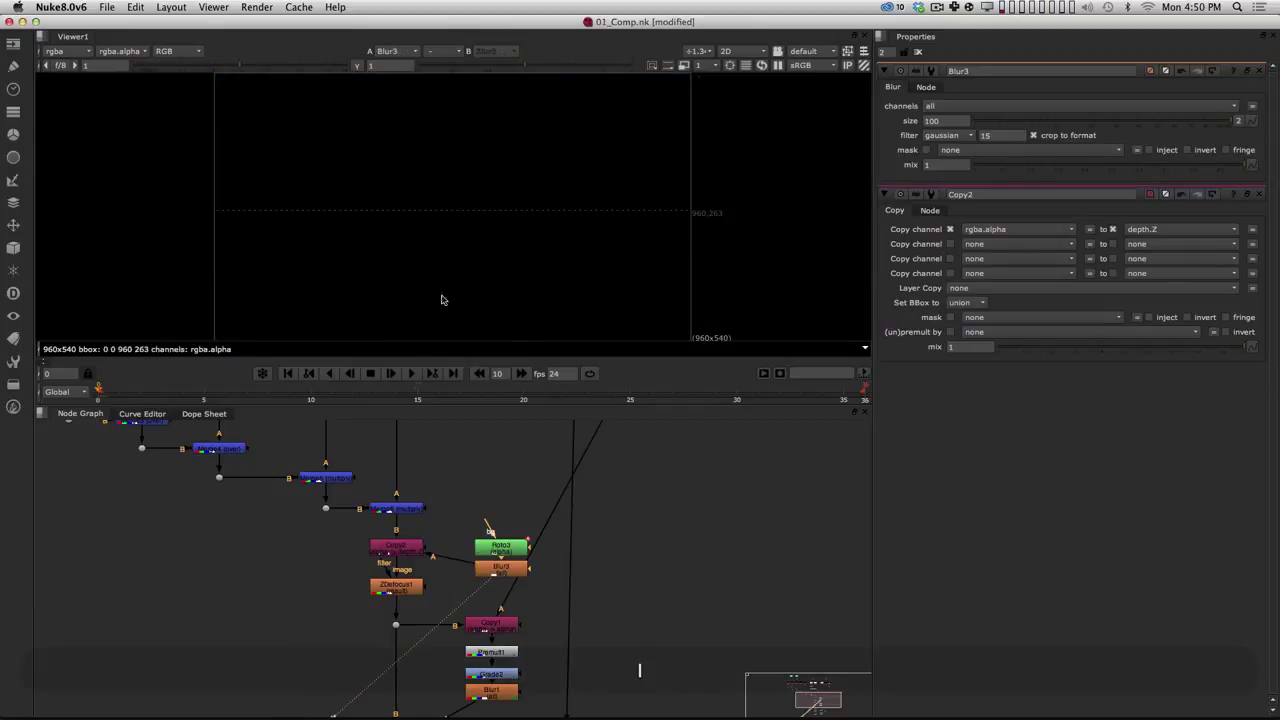
{"action": "key", "text": "a"}
{"action": "left_click", "coordinate": [400, 548]}
{"action": "key", "text": "1"}
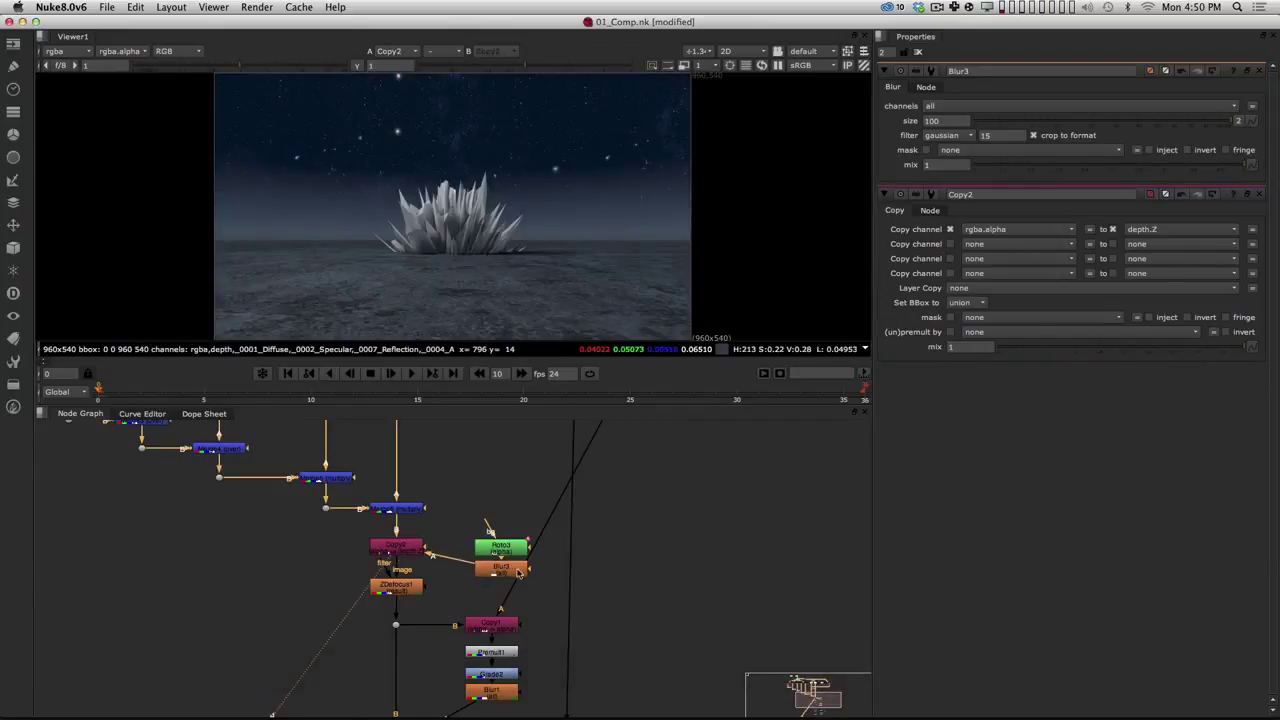
Step: Line up Roto3 and Blur3 beside Copy2, and check the ZDefocus1 output at frames 18 and 0
{"action": "left_click_drag", "start_coordinate": [454, 517], "coordinate": [508, 547]}
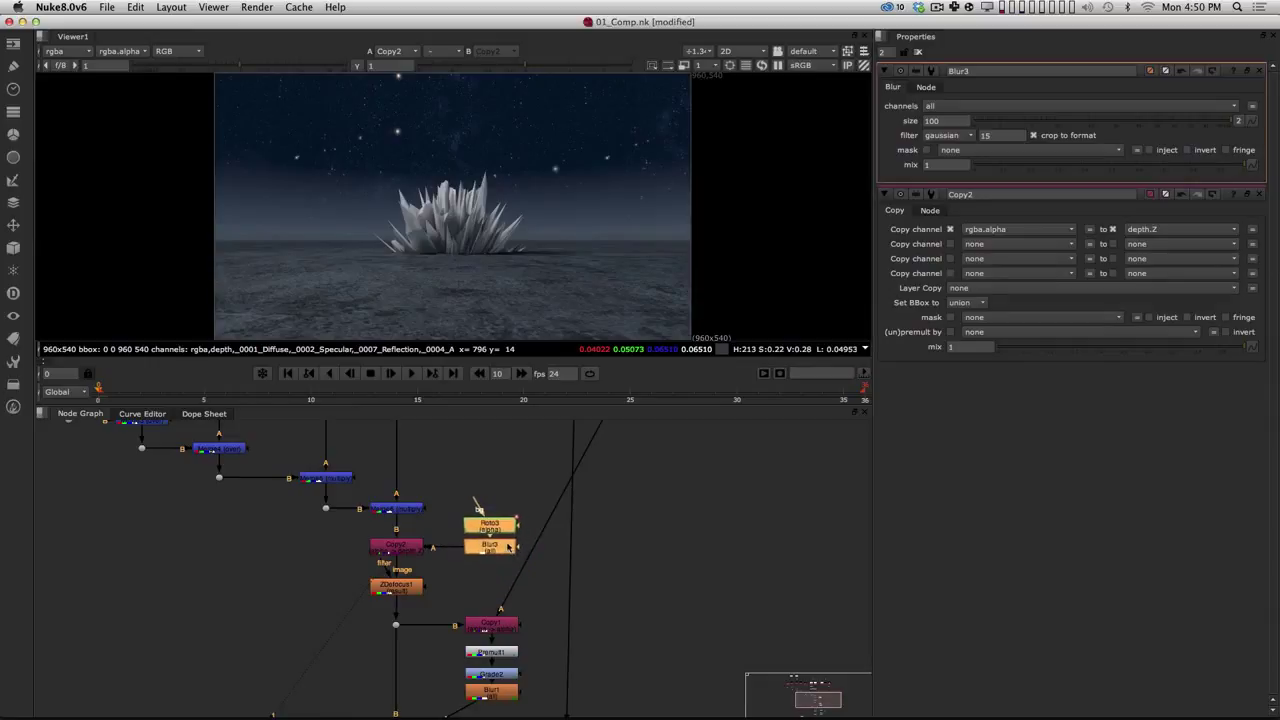
{"action": "left_click", "coordinate": [405, 590]}
{"action": "key", "text": "1"}
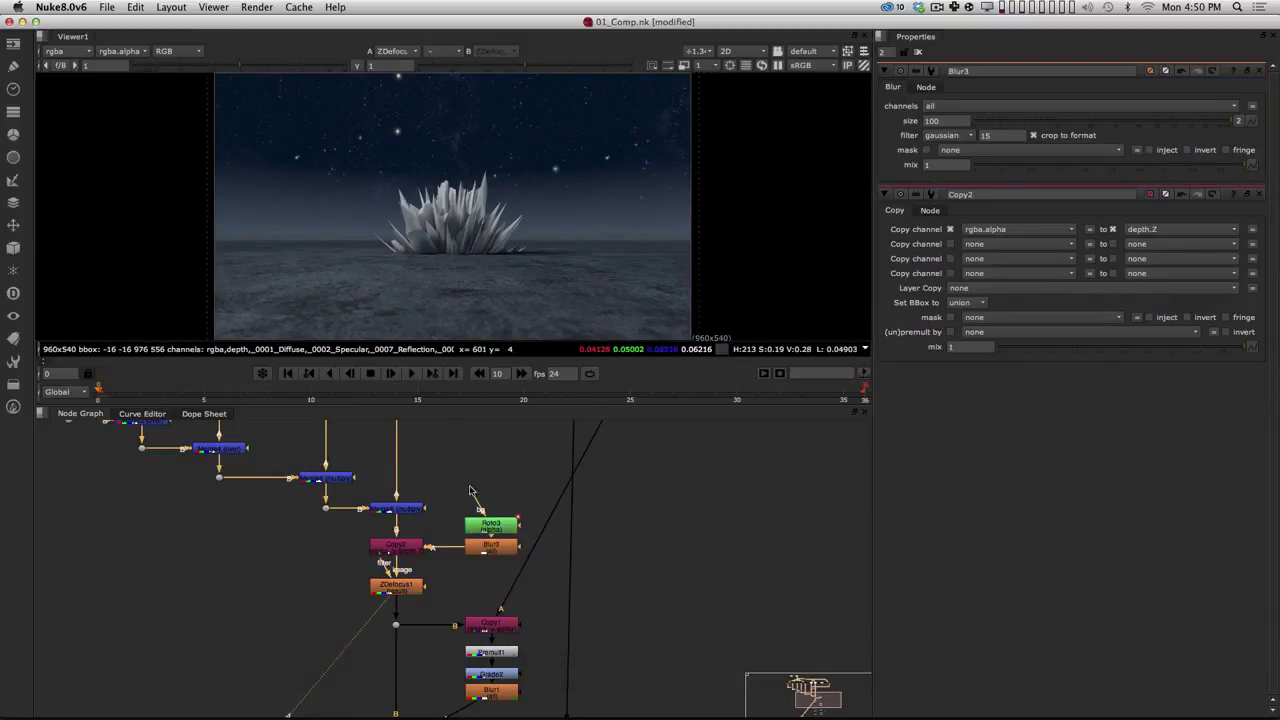
{"action": "left_click", "coordinate": [481, 392]}
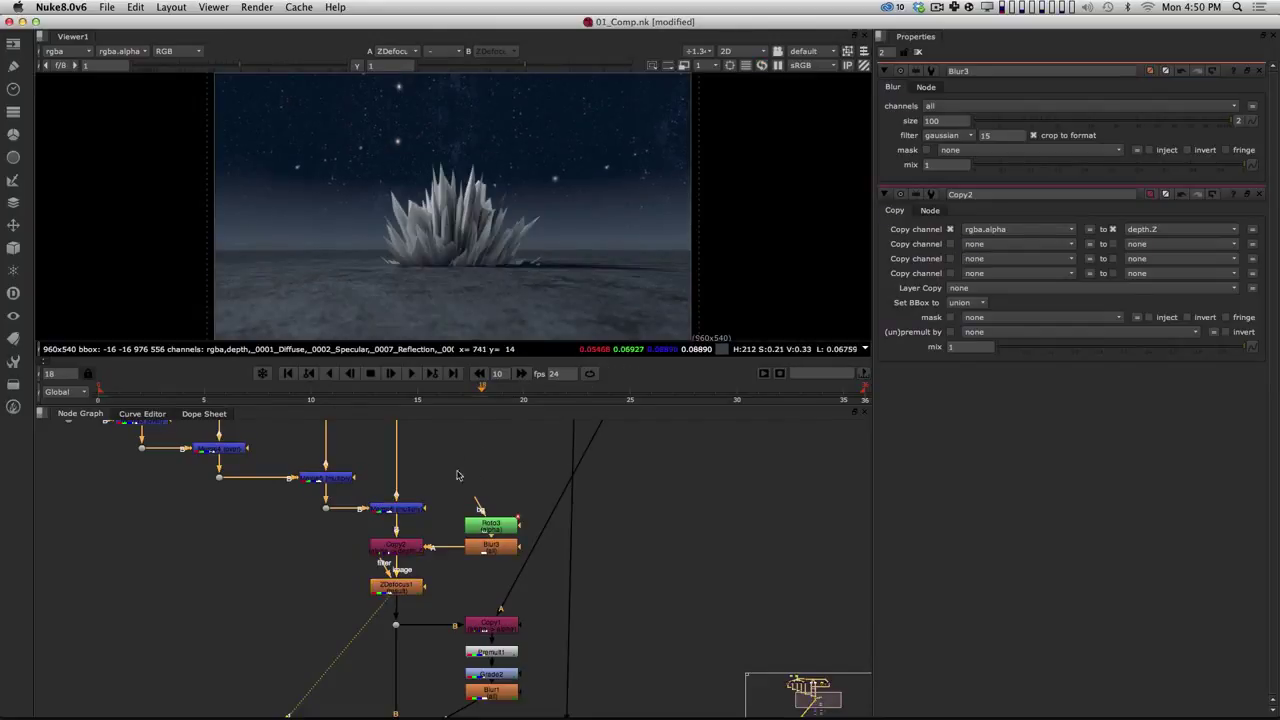
{"action": "left_click", "coordinate": [288, 373]}
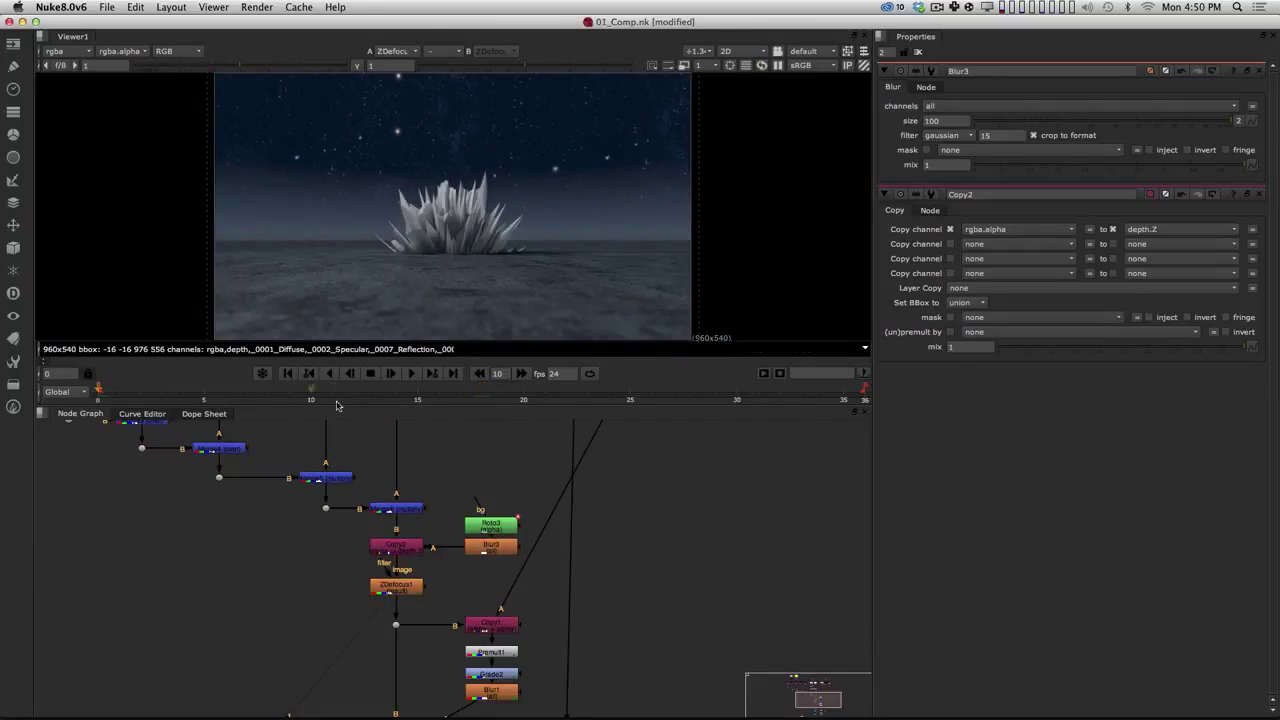
Step: Open Roto3 to show its rectangle over the image, and set the project's last frame to 144
{"action": "double_click", "coordinate": [490, 527]}
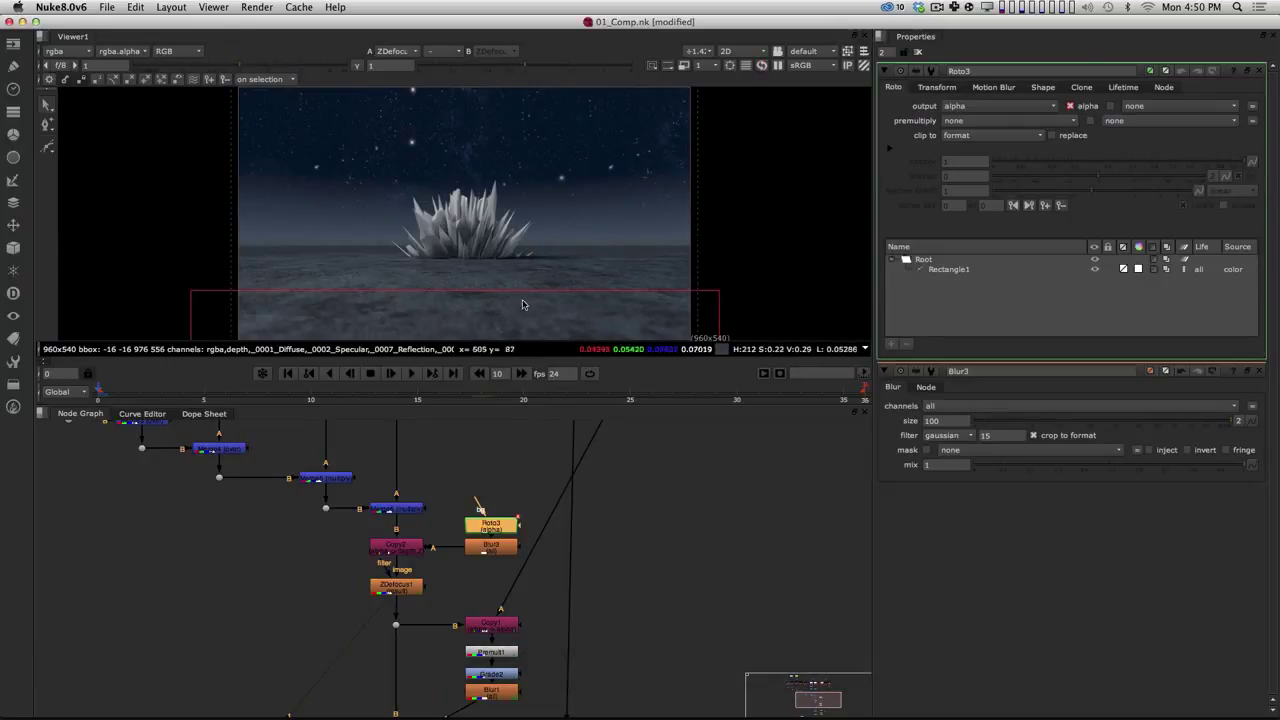
{"action": "left_click_drag", "start_coordinate": [522, 305], "coordinate": [523, 289], "text": "alt"}
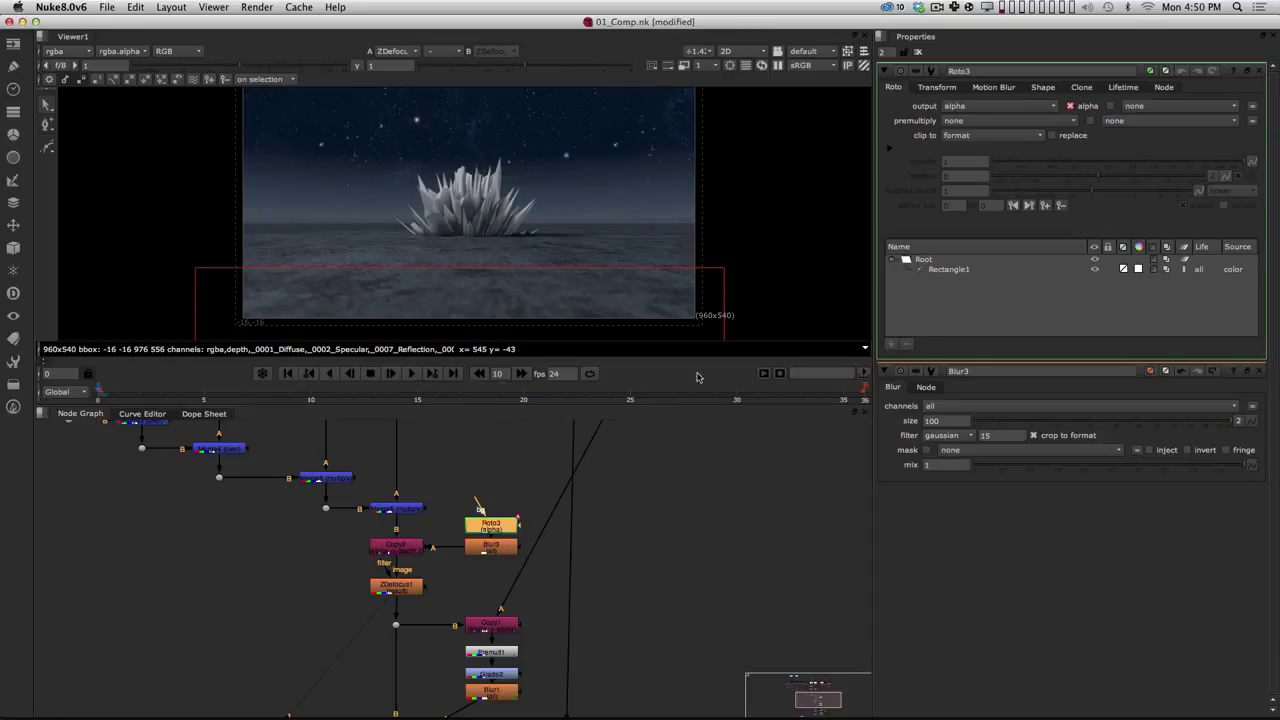
{"action": "left_click", "coordinate": [643, 458]}
{"action": "key", "text": "s"}
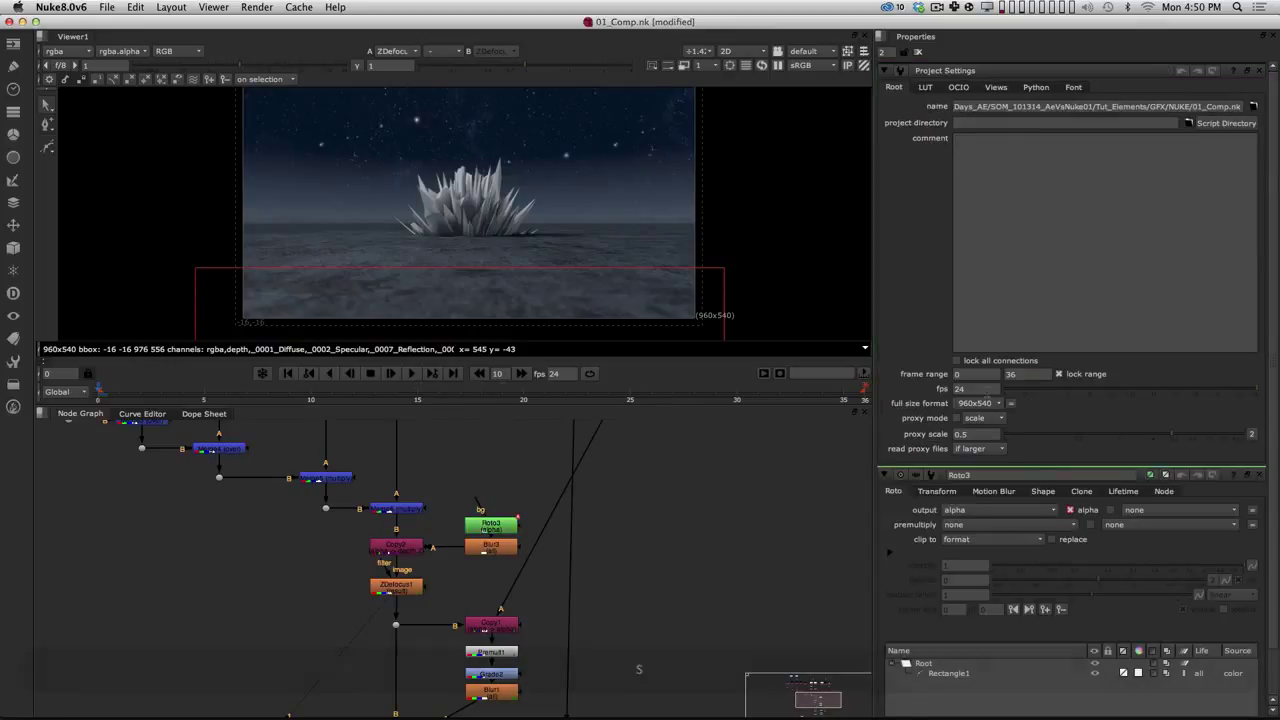
{"action": "type", "text": "144"}
{"action": "key", "text": "Return"}
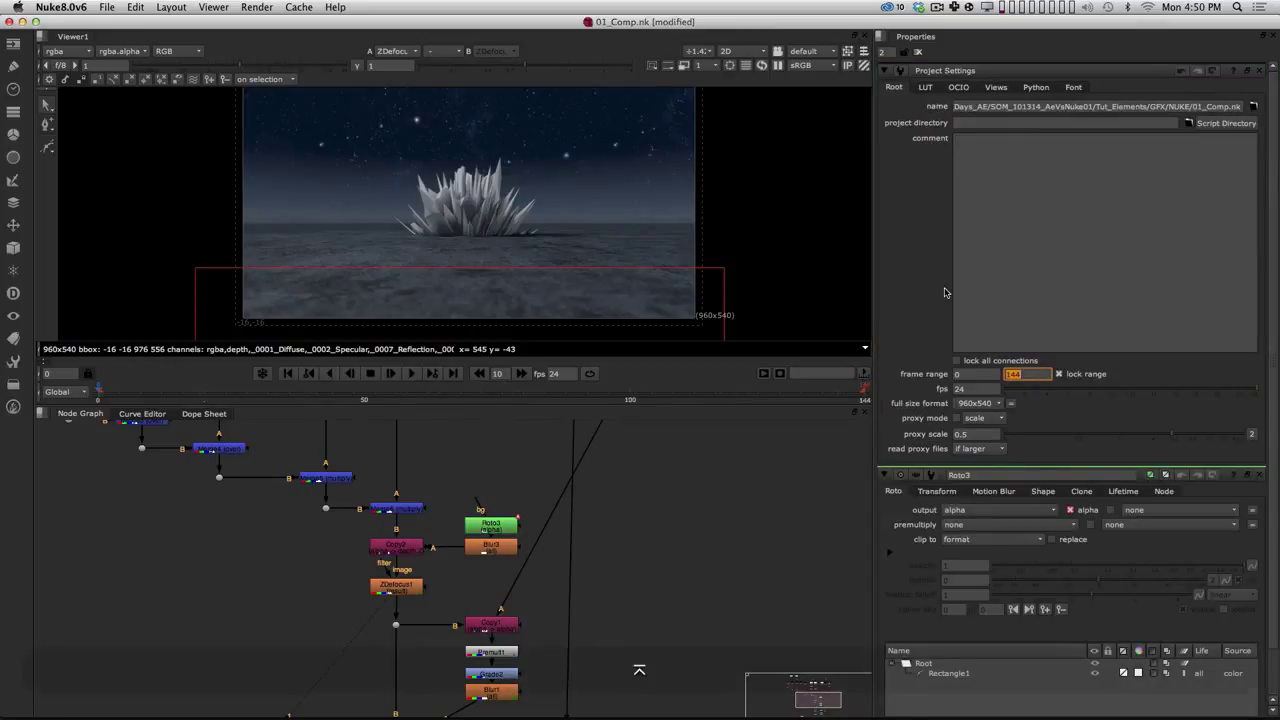
Step: Set the last frame of both the frame range and the original range in Read1 to 144
{"action": "left_click_drag", "start_coordinate": [614, 430], "coordinate": [563, 666], "text": "alt"}
{"action": "left_click_drag", "start_coordinate": [347, 519], "coordinate": [481, 647], "text": "alt"}
{"action": "left_click", "coordinate": [232, 532]}
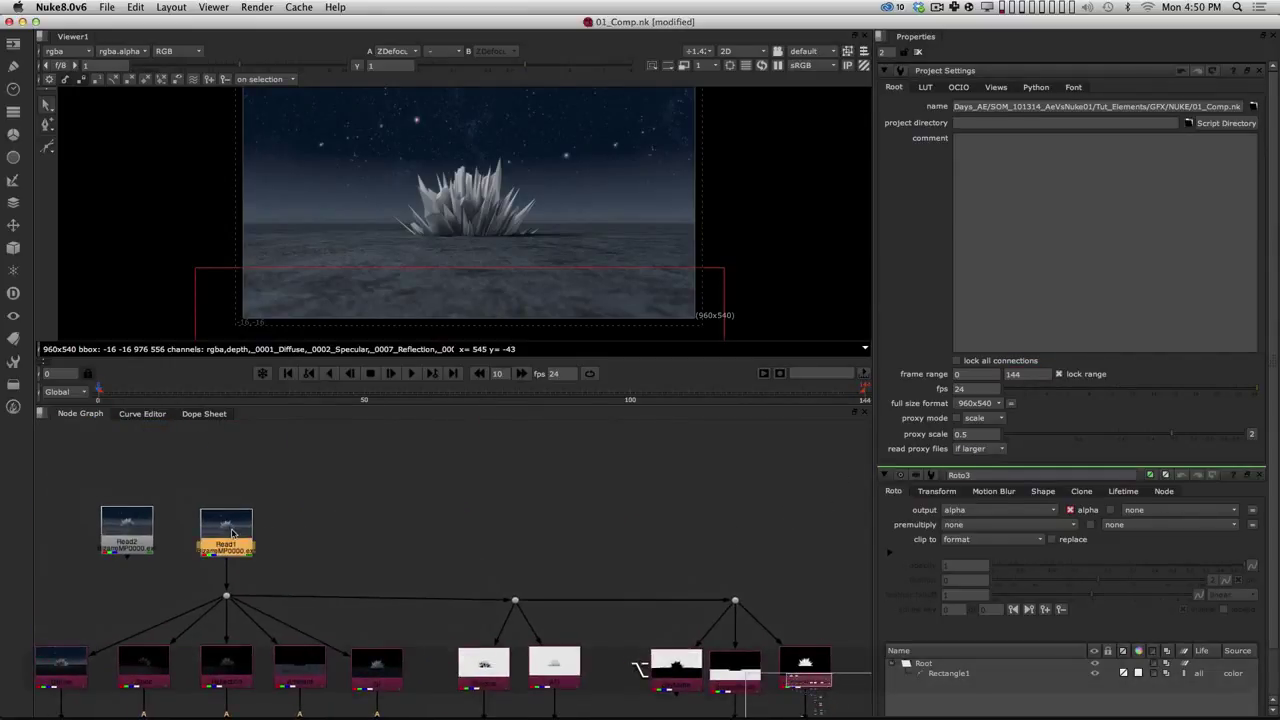
{"action": "double_click", "coordinate": [232, 532]}
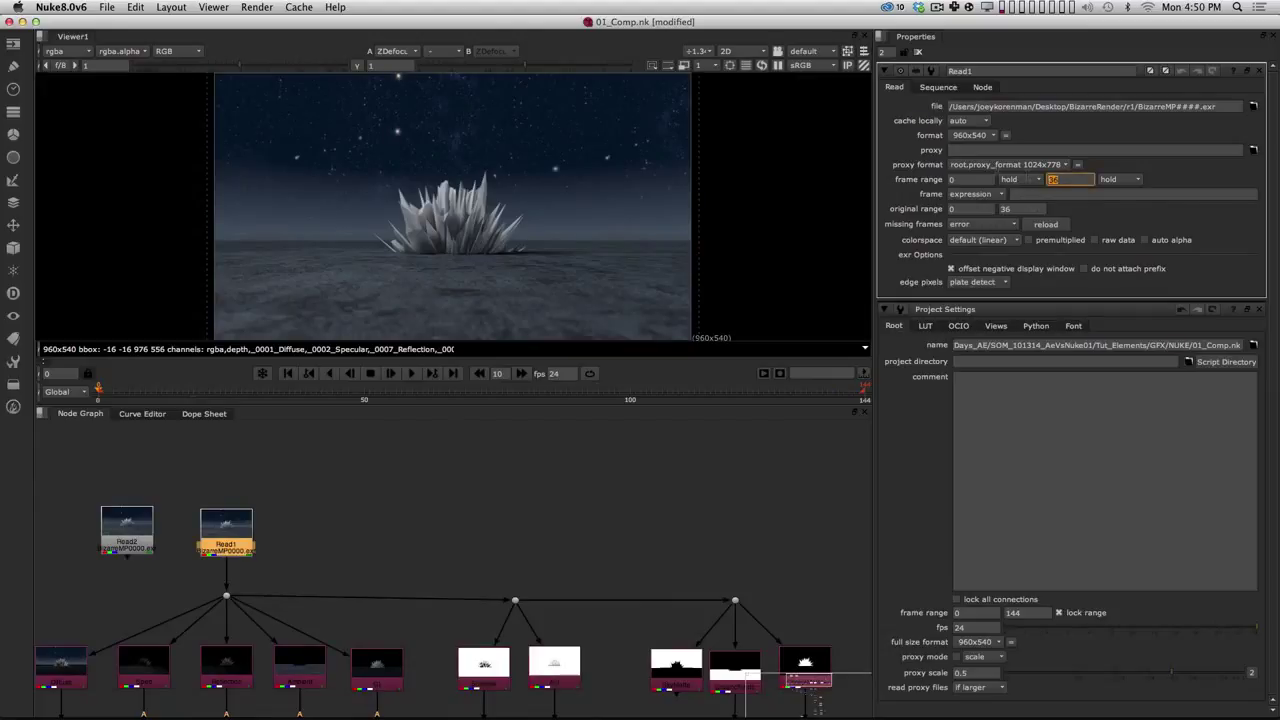
{"action": "type", "text": "144"}
{"action": "left_click_drag", "start_coordinate": [1018, 210], "coordinate": [985, 143]}
{"action": "type", "text": "144"}
{"action": "left_click", "coordinate": [697, 520]}
Step: Inspect the defocused foreground at several frames of the extended sequence, including frames 111 and 70
{"action": "left_click_drag", "start_coordinate": [577, 560], "coordinate": [524, 427], "text": "alt"}
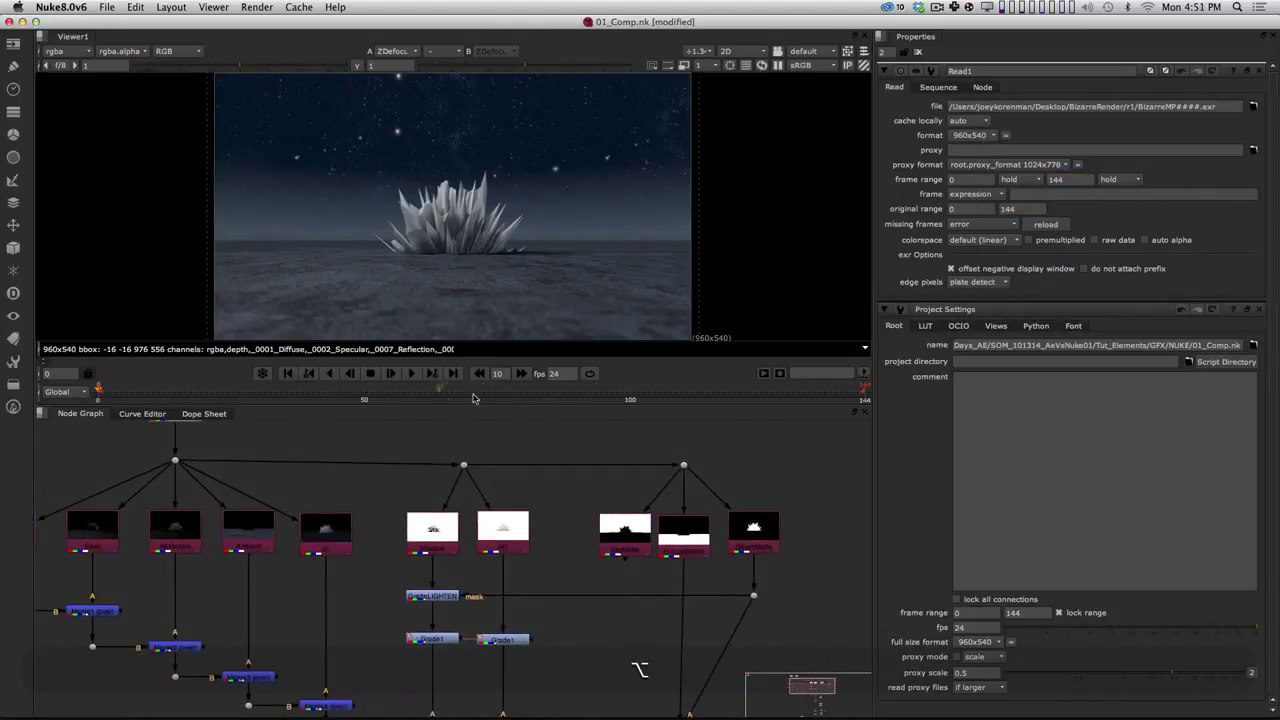
{"action": "left_click", "coordinate": [689, 391]}
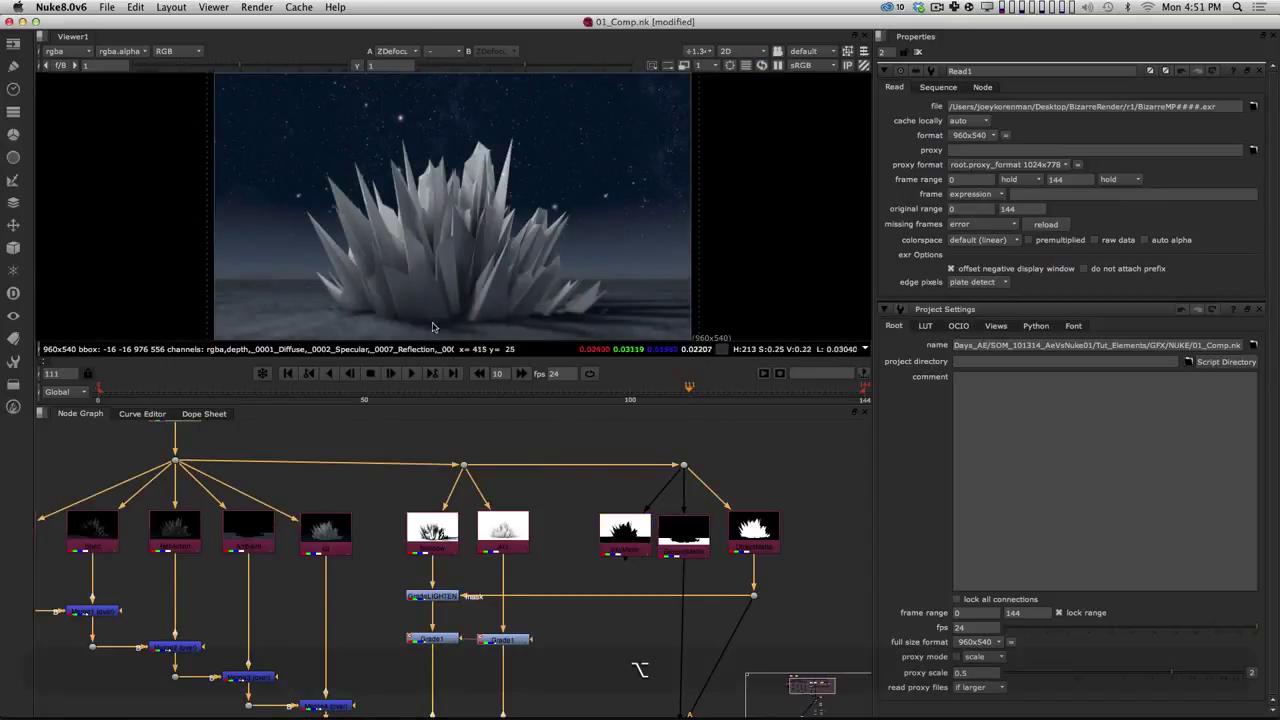
{"action": "left_click", "coordinate": [594, 390]}
{"action": "left_click", "coordinate": [454, 399]}
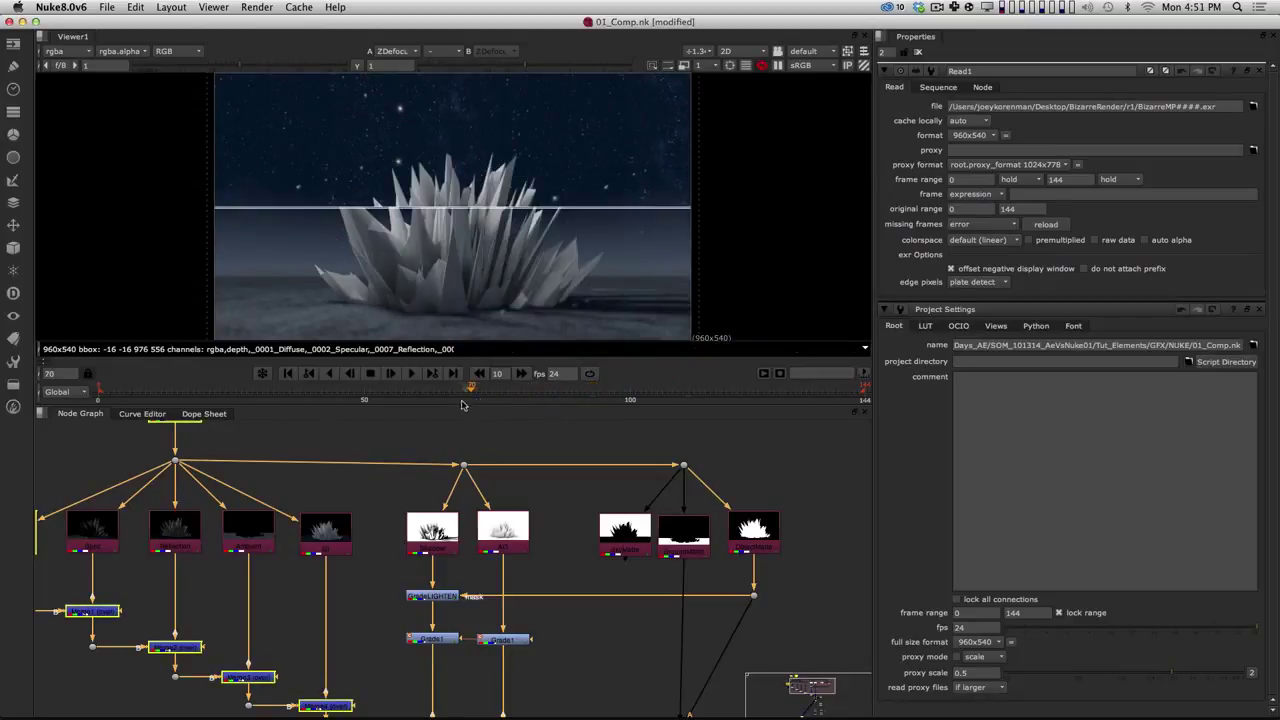
Step: Keyframe Roto3's rectangle lower at frame 70 so it sits beneath the crystals, and slightly higher at frame 34
{"action": "left_click_drag", "start_coordinate": [479, 300], "coordinate": [481, 280], "text": "alt"}
{"action": "left_click_drag", "start_coordinate": [578, 569], "coordinate": [525, 351], "text": "alt"}
{"action": "double_click", "coordinate": [545, 566]}
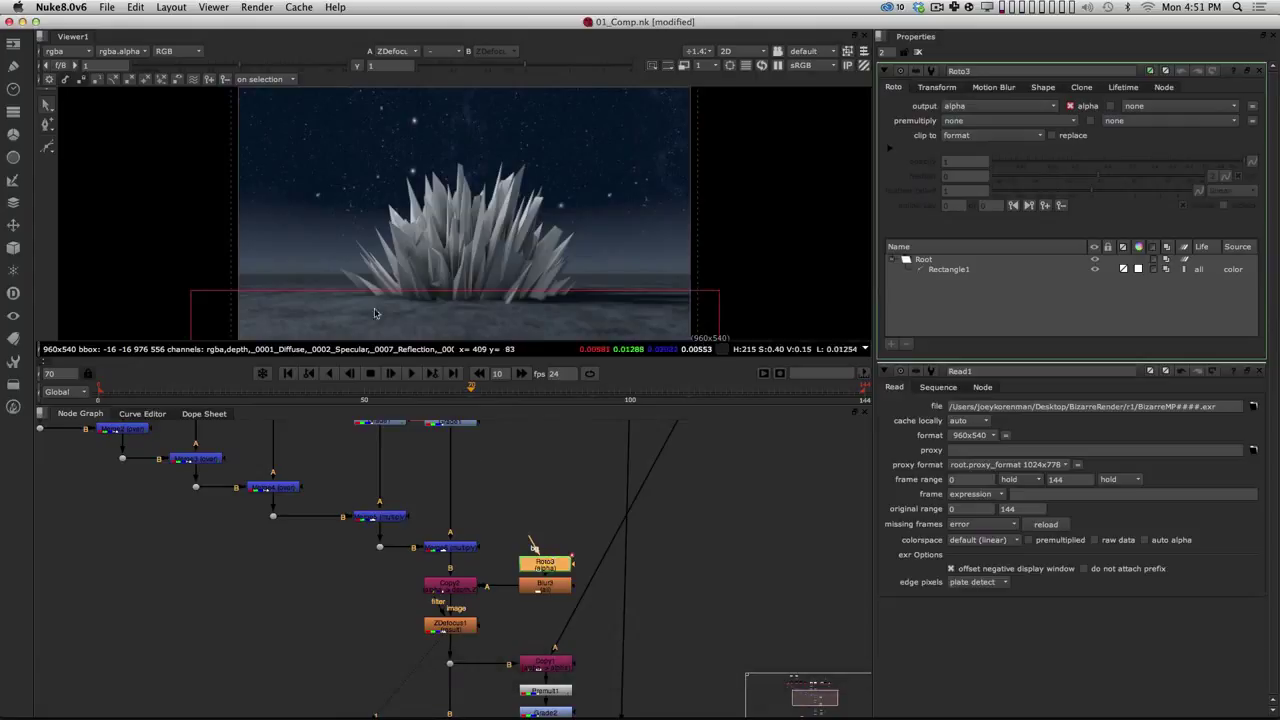
{"action": "key", "text": "super+a"}
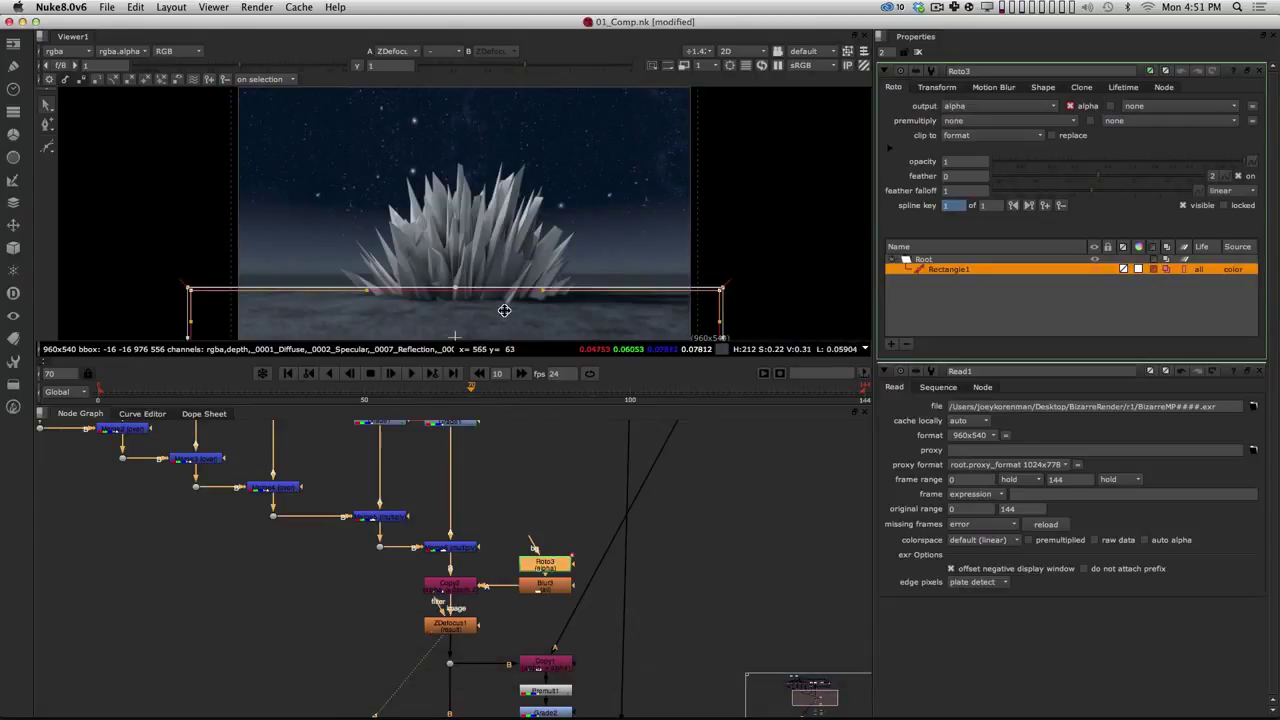
{"action": "left_click_drag", "start_coordinate": [504, 309], "coordinate": [504, 336]}
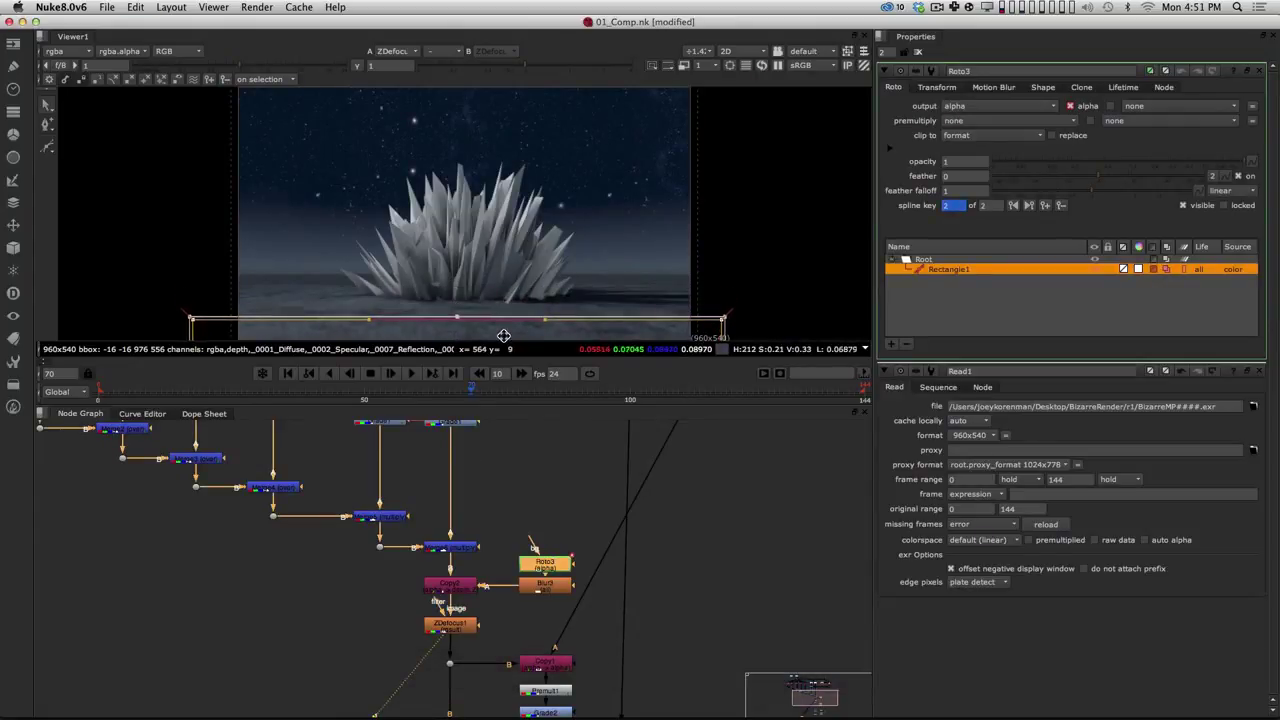
{"action": "left_click", "coordinate": [280, 385]}
{"action": "left_click_drag", "start_coordinate": [493, 325], "coordinate": [493, 320]}
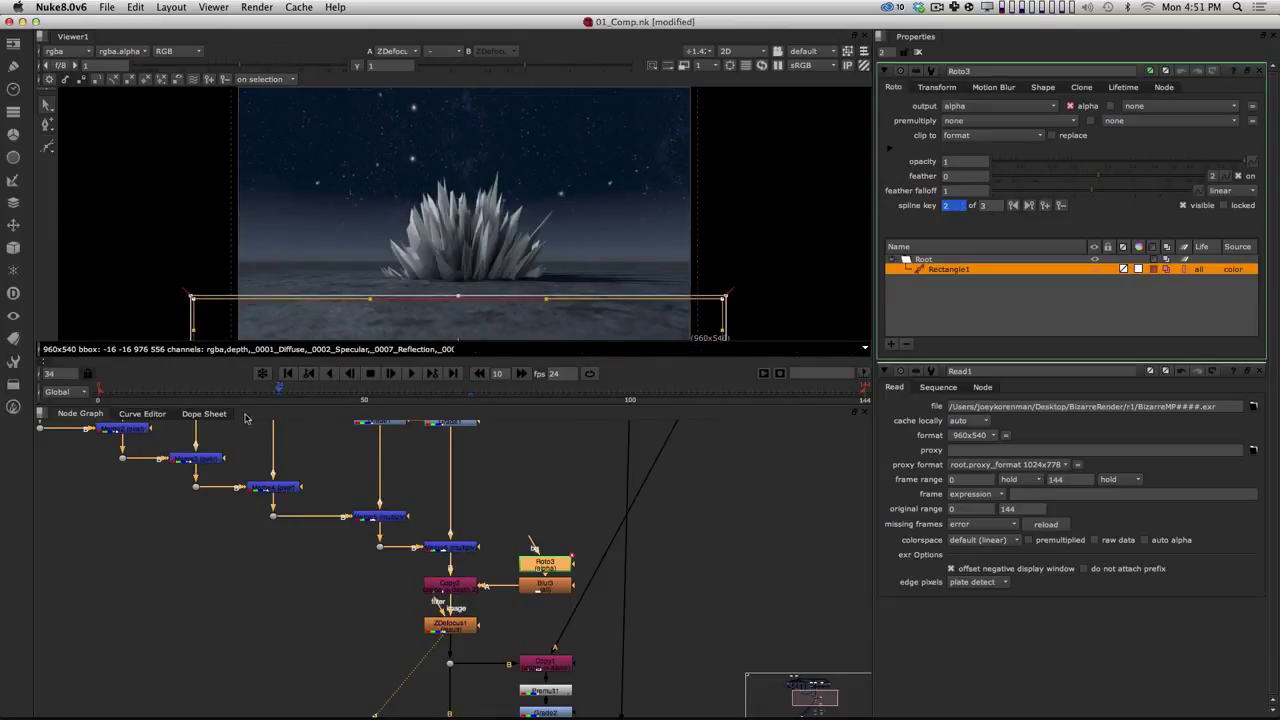
Step: Keyframe Roto3's rectangle lower at frame 97 and around frame 128 to keep it beneath the growing crystals
{"action": "left_click", "coordinate": [469, 393]}
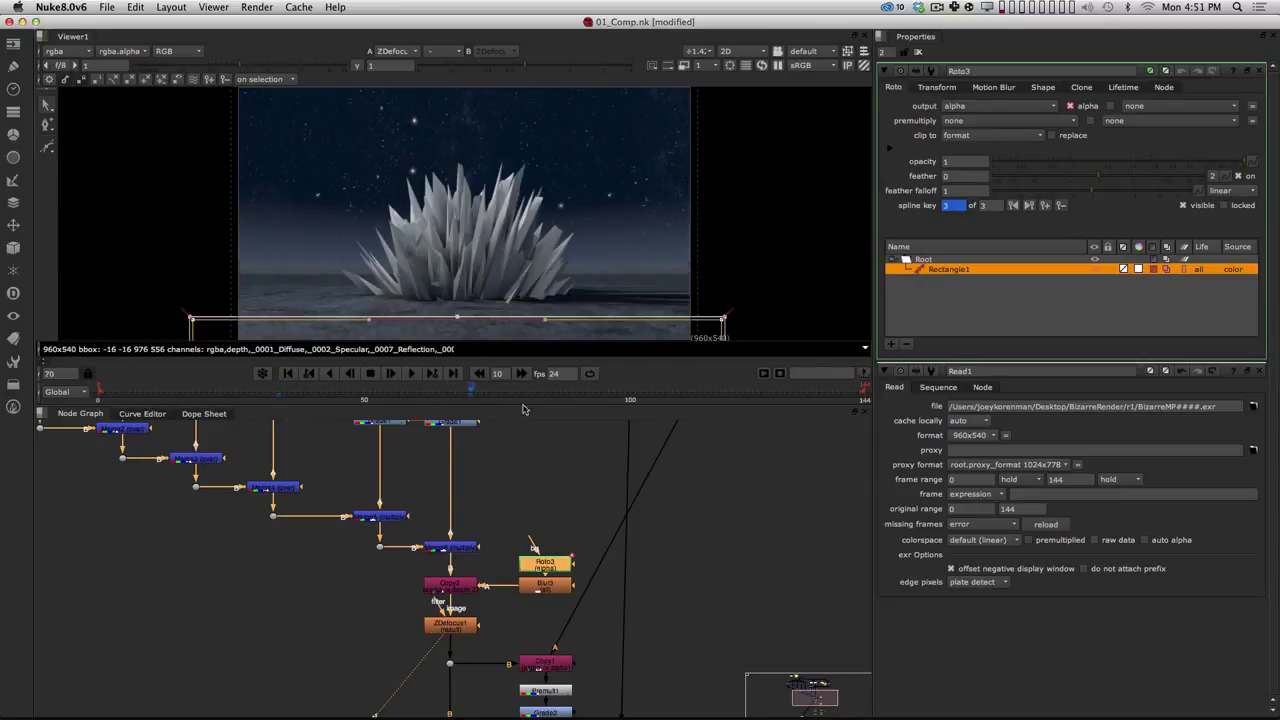
{"action": "left_click", "coordinate": [613, 392]}
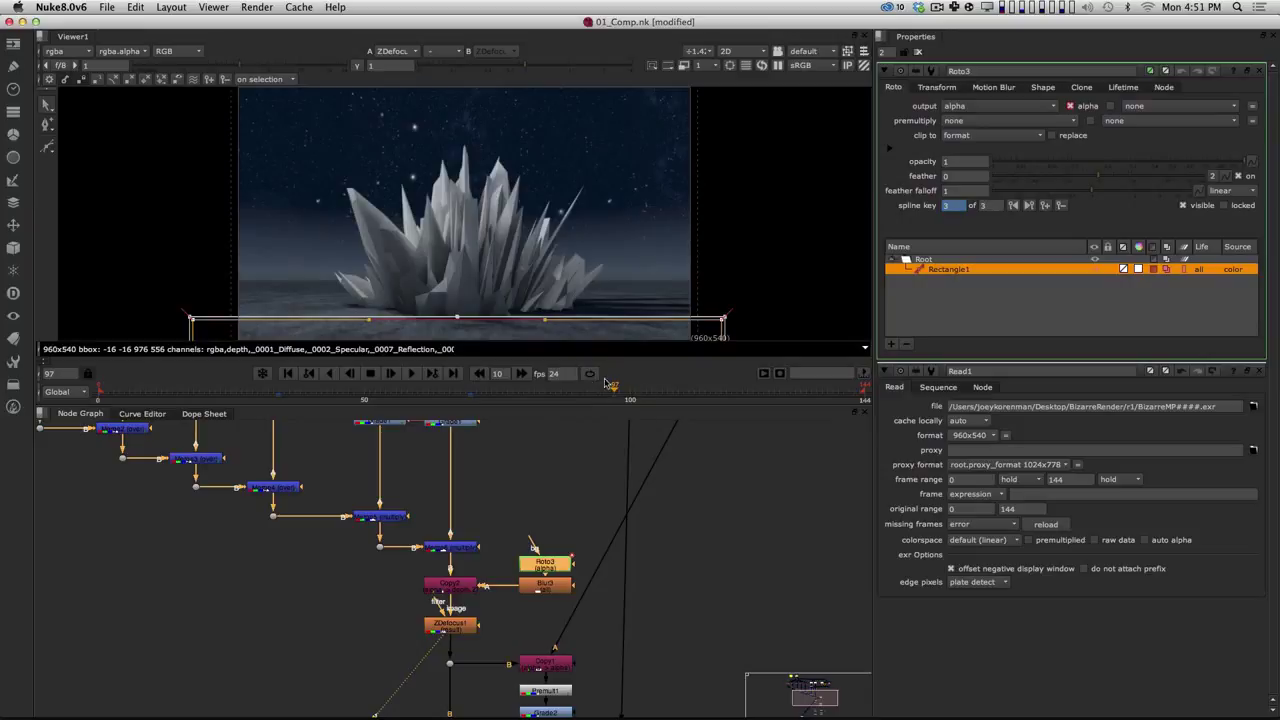
{"action": "left_click_drag", "start_coordinate": [595, 336], "coordinate": [595, 343]}
{"action": "left_click", "coordinate": [780, 394]}
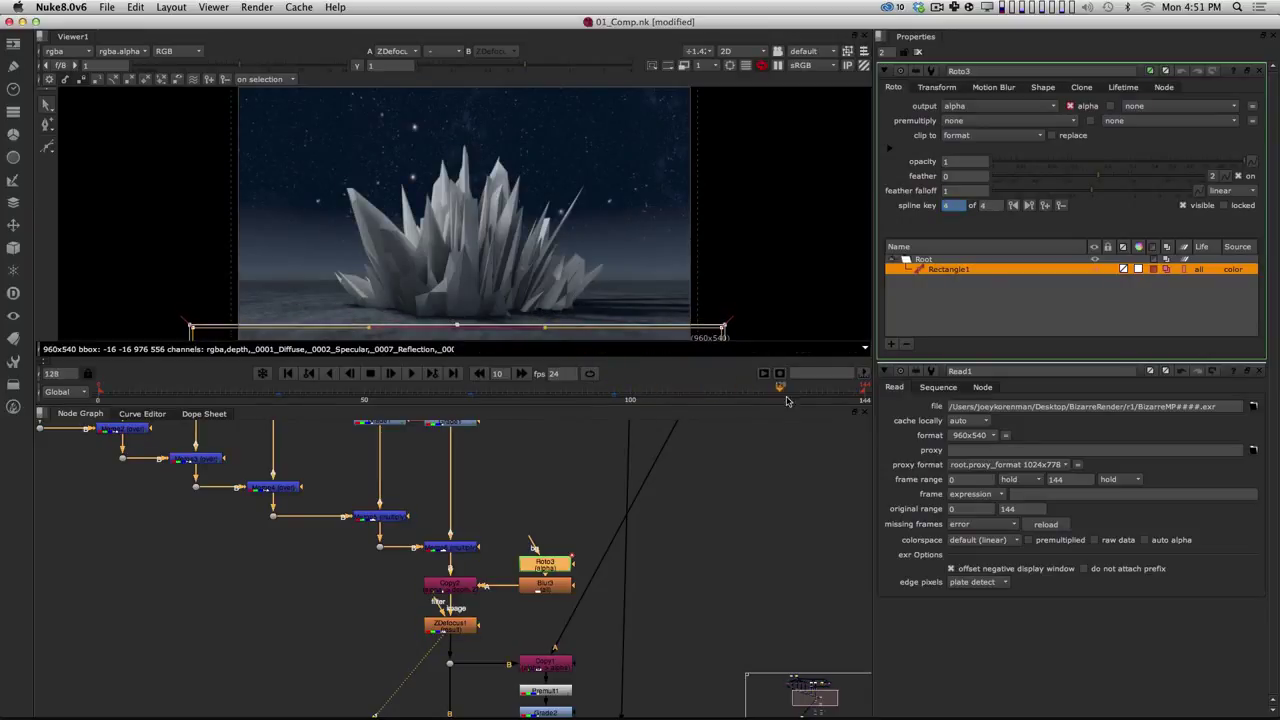
{"action": "left_click", "coordinate": [785, 398]}
{"action": "mouse_move", "coordinate": [629, 338]}
{"action": "left_mouse_down", "text": "alt"}
{"action": "mouse_move", "coordinate": [629, 284]}
{"action": "mouse_move", "coordinate": [627, 325]}
{"action": "left_mouse_up", "text": "alt"}
{"action": "left_click", "coordinate": [858, 389]}
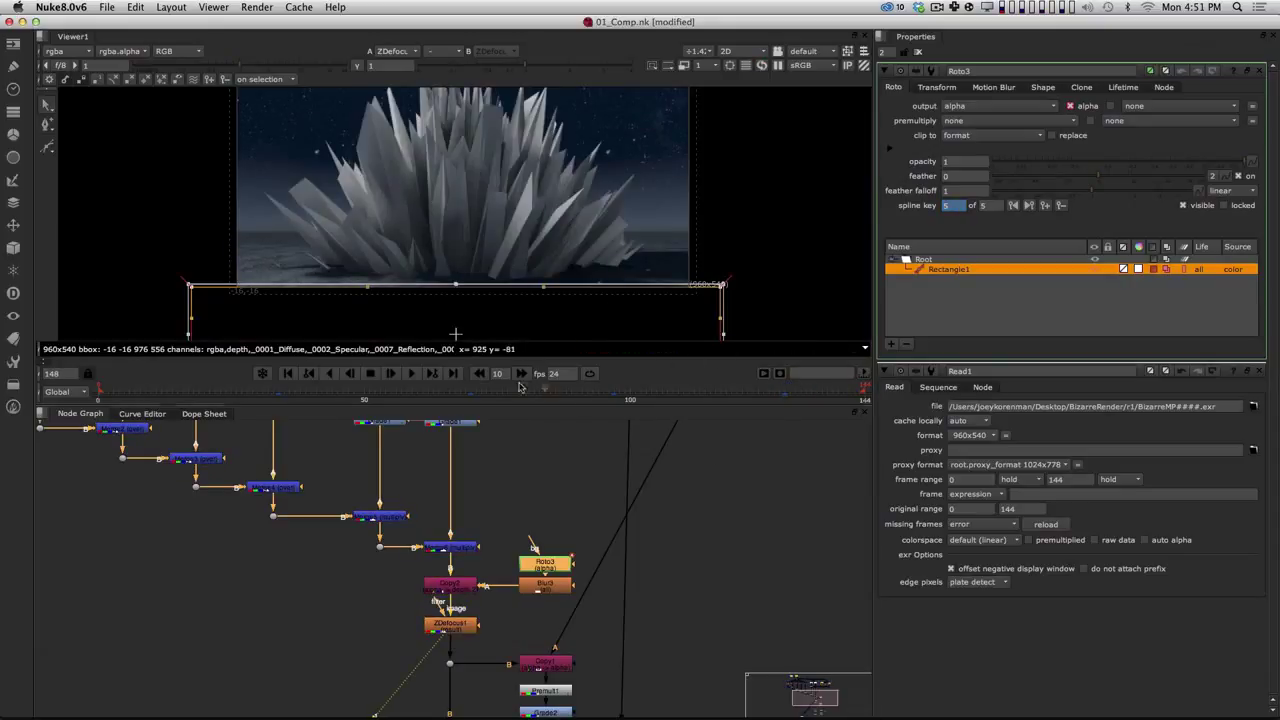
Step: View the output of the final vignette grade with the whole frame fitted, and select ZDefocus1 upstream
{"action": "left_click", "coordinate": [557, 457]}
{"action": "left_click_drag", "start_coordinate": [534, 531], "coordinate": [530, 505], "text": "alt"}
{"action": "mouse_move", "coordinate": [528, 586]}
{"action": "left_mouse_down", "text": "alt"}
{"action": "mouse_move", "coordinate": [548, 503]}
{"action": "mouse_move", "coordinate": [609, 526]}
{"action": "mouse_move", "coordinate": [546, 570]}
{"action": "left_mouse_up", "text": "alt"}
{"action": "left_click", "coordinate": [450, 587]}
{"action": "key", "text": "1"}
{"action": "left_click_drag", "start_coordinate": [667, 526], "coordinate": [667, 595], "text": "alt"}
{"action": "key", "text": "h"}
{"action": "left_click", "coordinate": [443, 624]}
{"action": "left_click_drag", "start_coordinate": [441, 444], "coordinate": [462, 498], "text": "alt"}
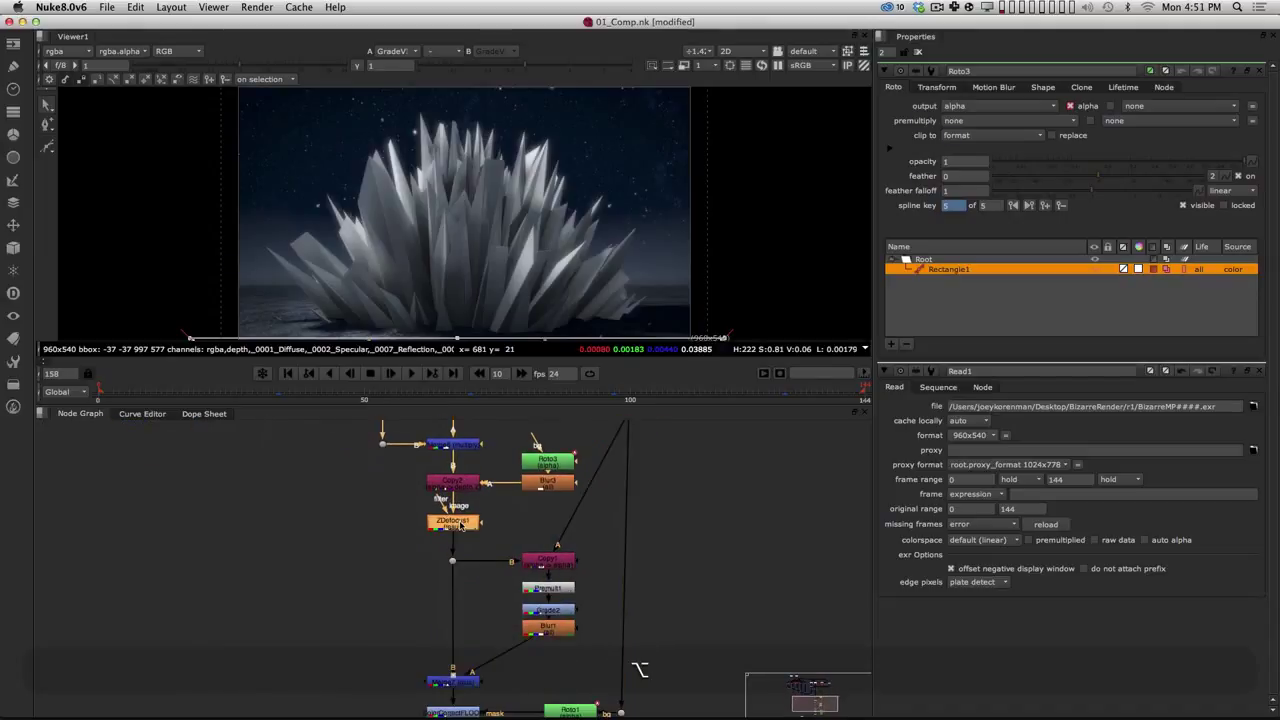
Step: View the output of ZDefocus1 and that of Merge1, the first merge of the diffuse and specular passes
{"action": "left_click", "coordinate": [459, 531]}
{"action": "key", "text": "1"}
{"action": "left_click_drag", "start_coordinate": [436, 560], "coordinate": [446, 657], "text": "alt"}
{"action": "left_click_drag", "start_coordinate": [365, 428], "coordinate": [451, 534], "text": "alt"}
{"action": "mouse_move", "coordinate": [300, 477]}
{"action": "left_mouse_down", "text": "alt"}
{"action": "mouse_move", "coordinate": [503, 549]}
{"action": "mouse_move", "coordinate": [496, 511]}
{"action": "left_mouse_up", "text": "alt"}
{"action": "left_click", "coordinate": [347, 527]}
{"action": "key", "text": "1"}
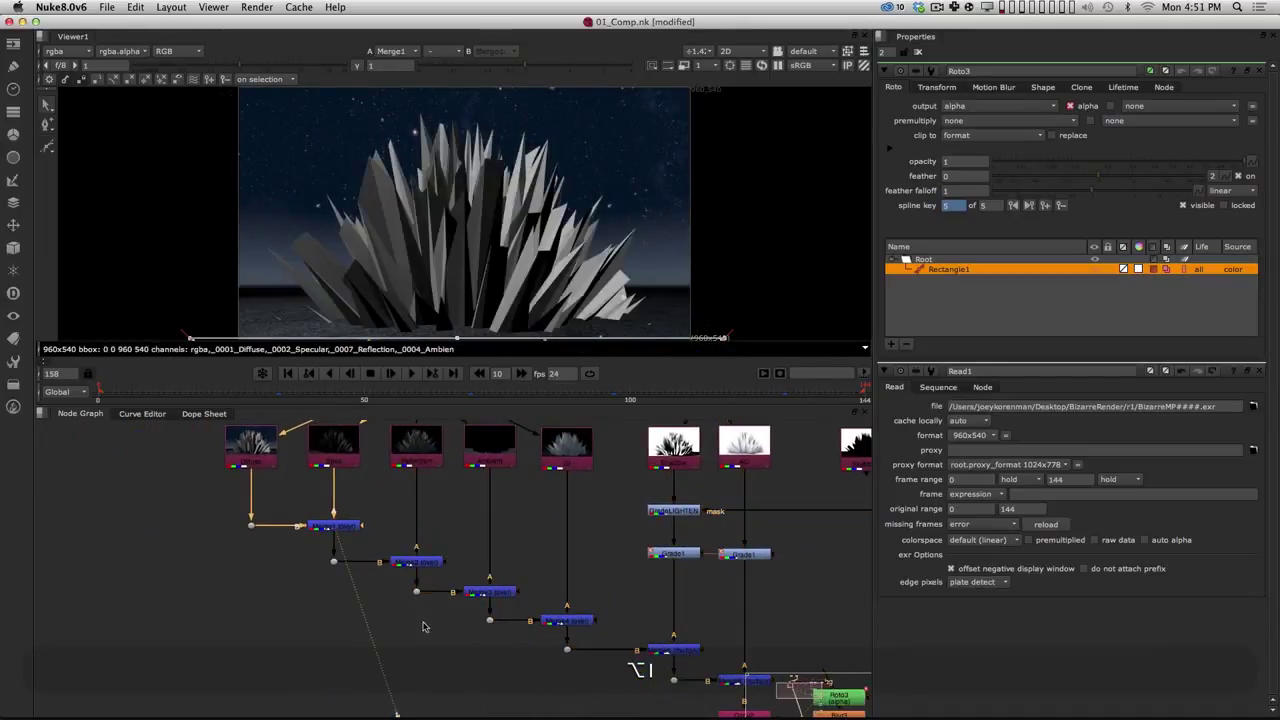
Step: Go to frame 32, view the final vignette grade again, and hide the viewer overlays
{"action": "left_click_drag", "start_coordinate": [514, 607], "coordinate": [473, 543], "text": "alt"}
{"action": "left_click", "coordinate": [470, 400]}
{"action": "left_click", "coordinate": [268, 390]}
{"action": "left_click_drag", "start_coordinate": [582, 498], "coordinate": [515, 362], "text": "alt"}
{"action": "left_click_drag", "start_coordinate": [602, 704], "coordinate": [448, 481], "text": "alt"}
{"action": "left_click", "coordinate": [499, 579]}
{"action": "key", "text": "1"}
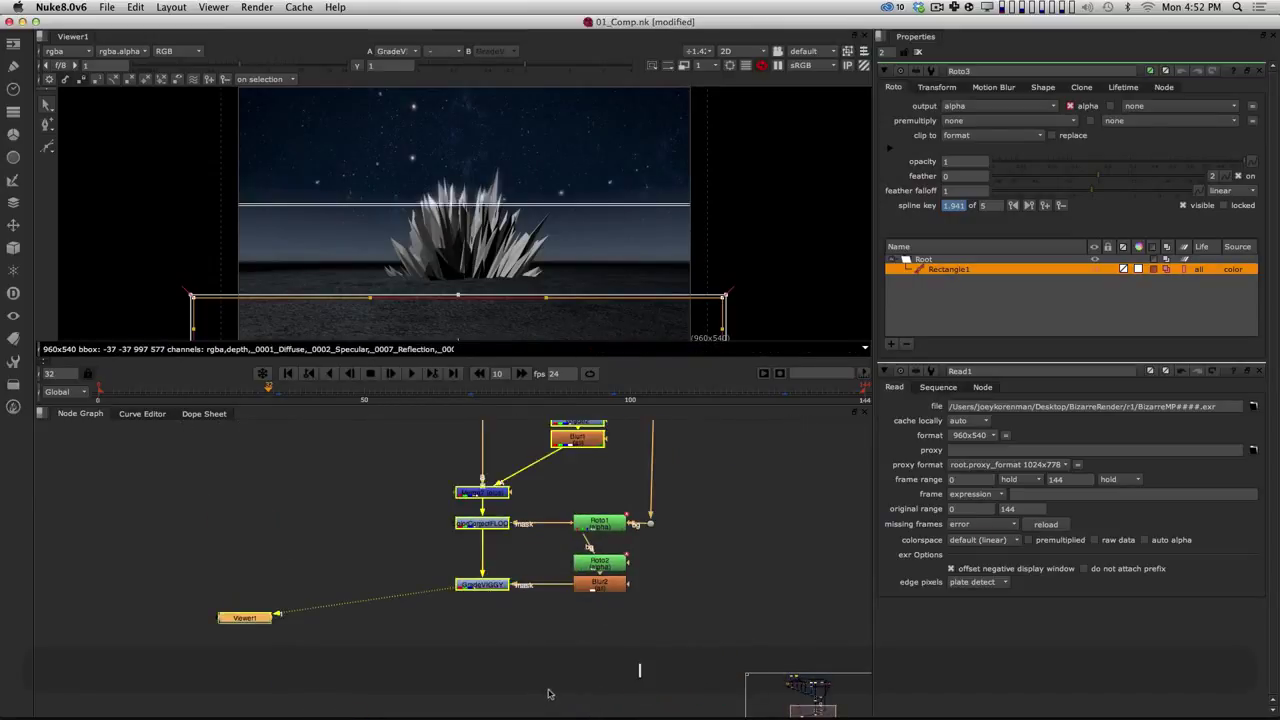
{"action": "key", "text": "alt+o"}
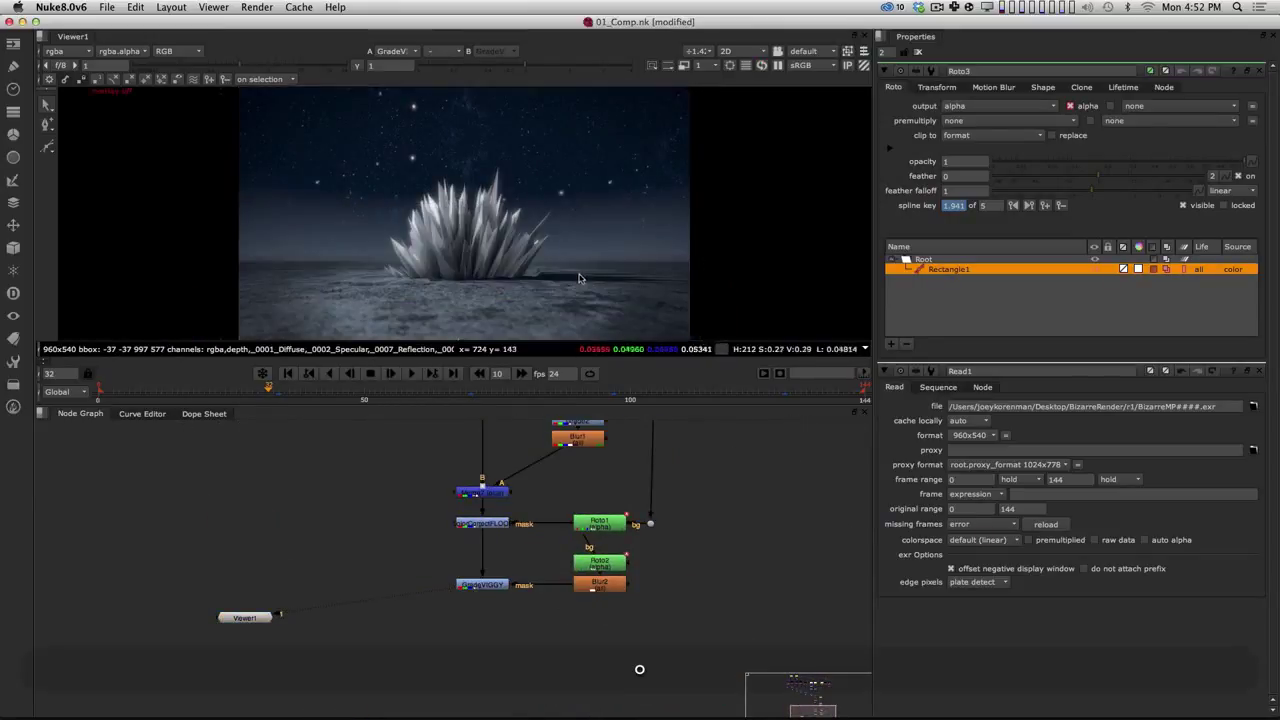
Step: Compare the isolated glow from Blur1 with the Merge7 output that adds it to the image
{"action": "left_click_drag", "start_coordinate": [686, 490], "coordinate": [616, 556], "text": "alt"}
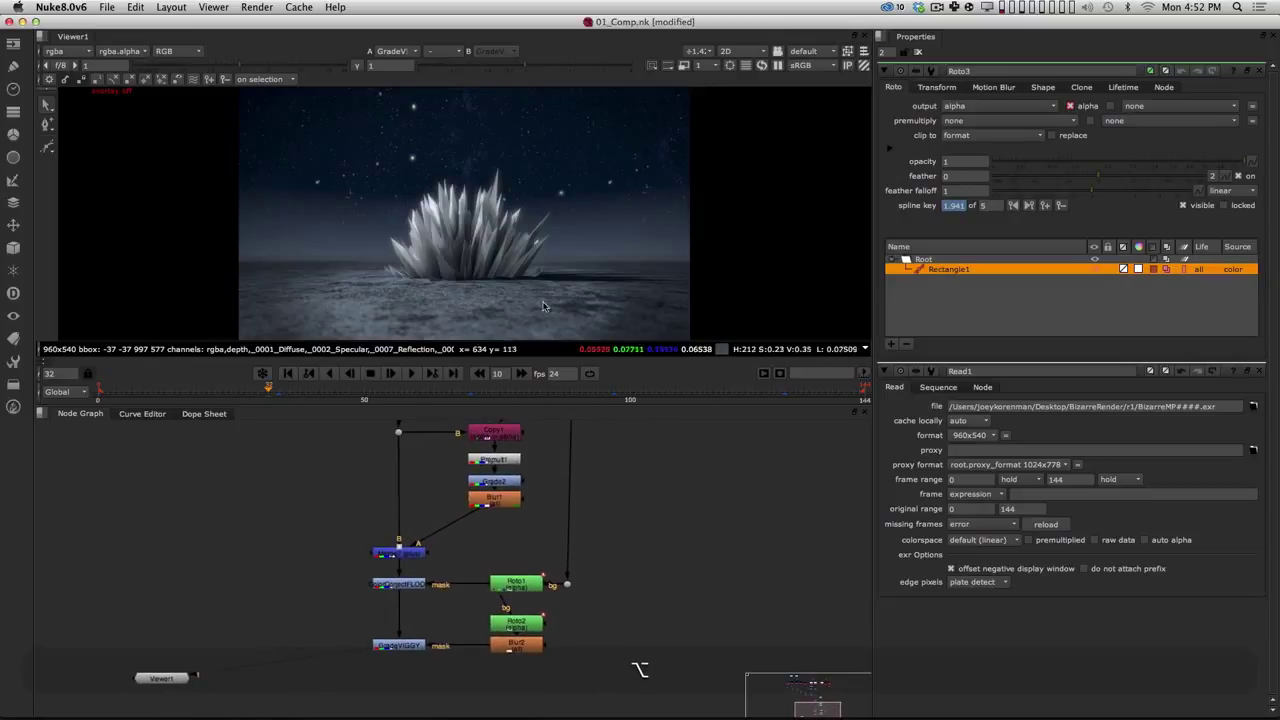
{"action": "left_click_drag", "start_coordinate": [510, 634], "coordinate": [520, 551], "text": "alt"}
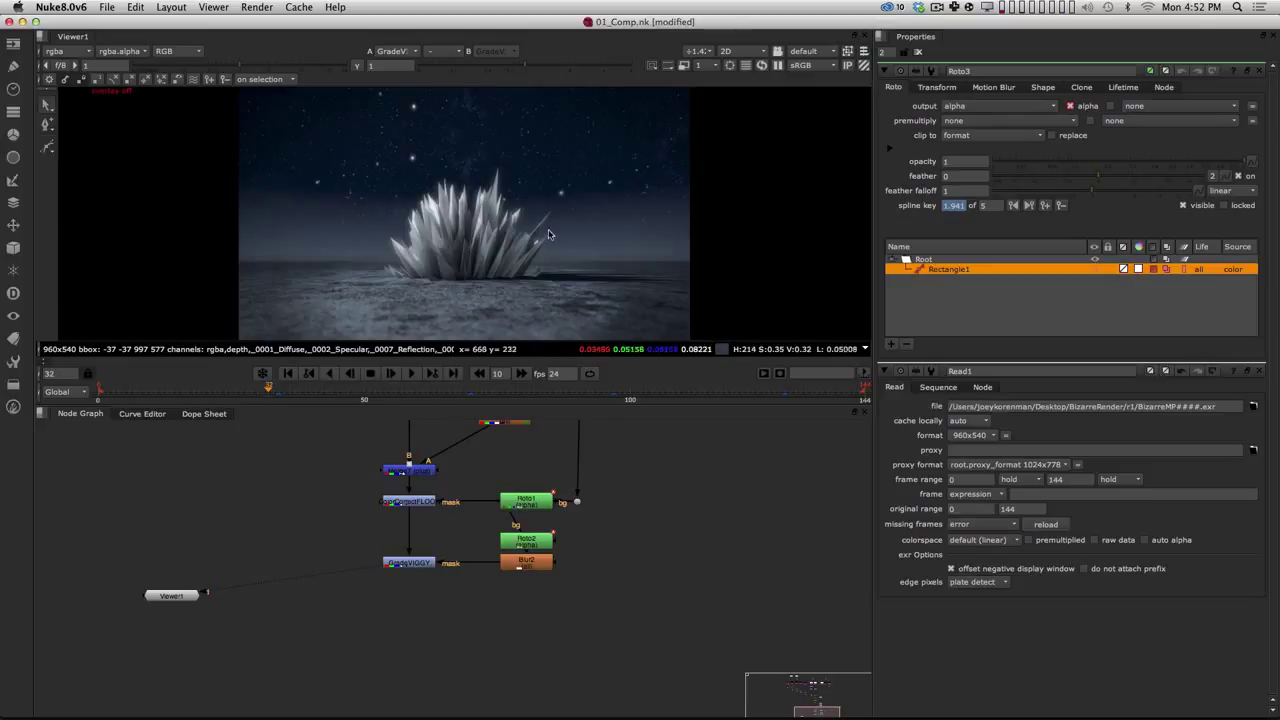
{"action": "left_click_drag", "start_coordinate": [445, 470], "coordinate": [406, 602], "text": "alt"}
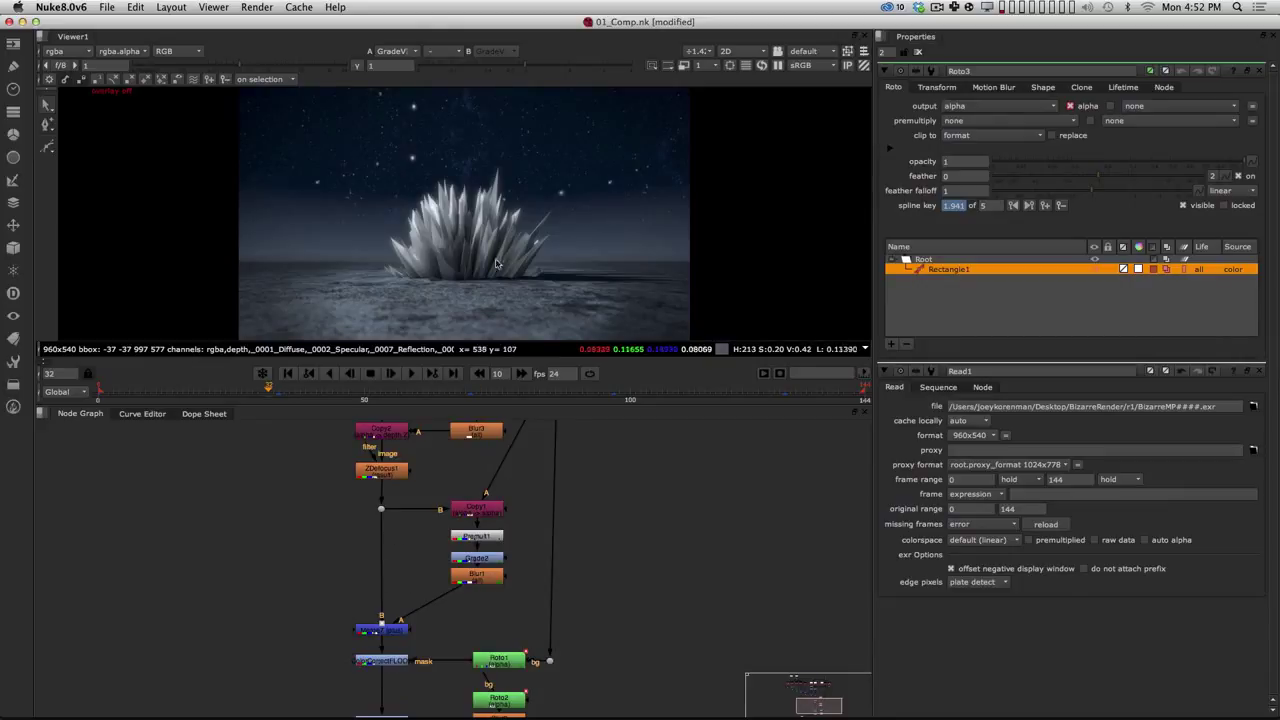
{"action": "left_click", "coordinate": [489, 580]}
{"action": "key", "text": "1"}
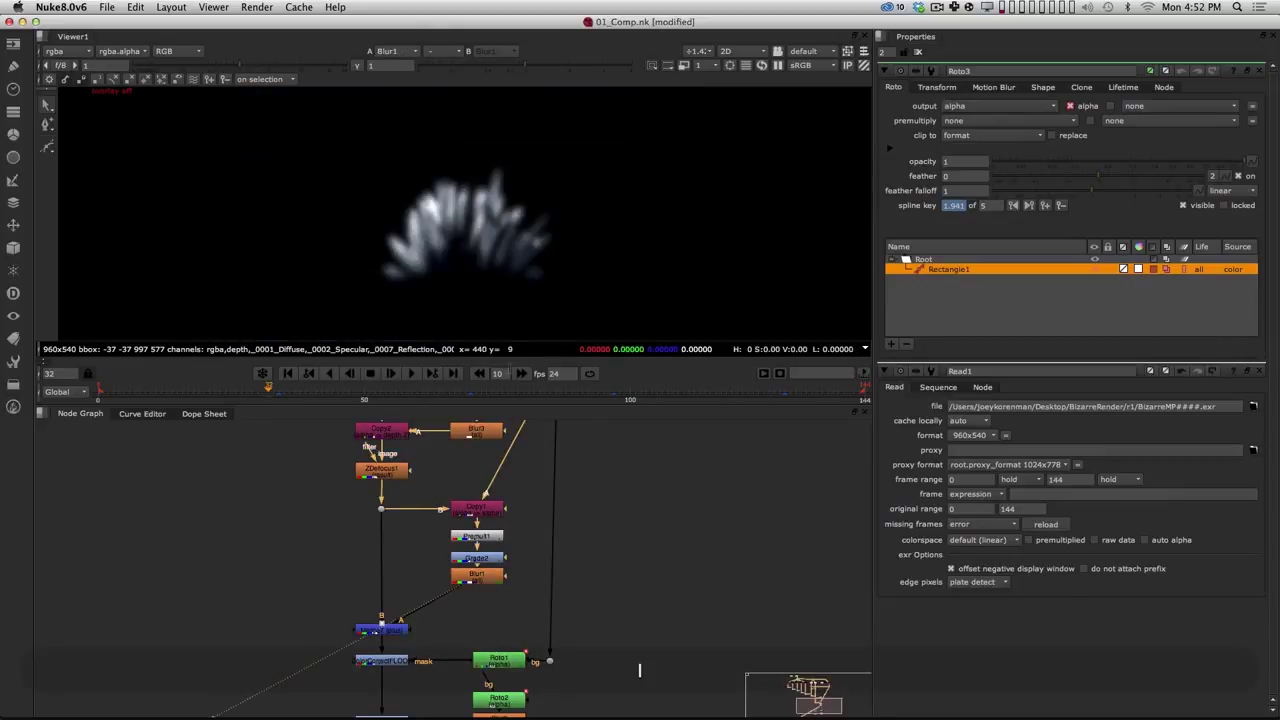
{"action": "left_click", "coordinate": [381, 628]}
{"action": "key", "text": "1"}
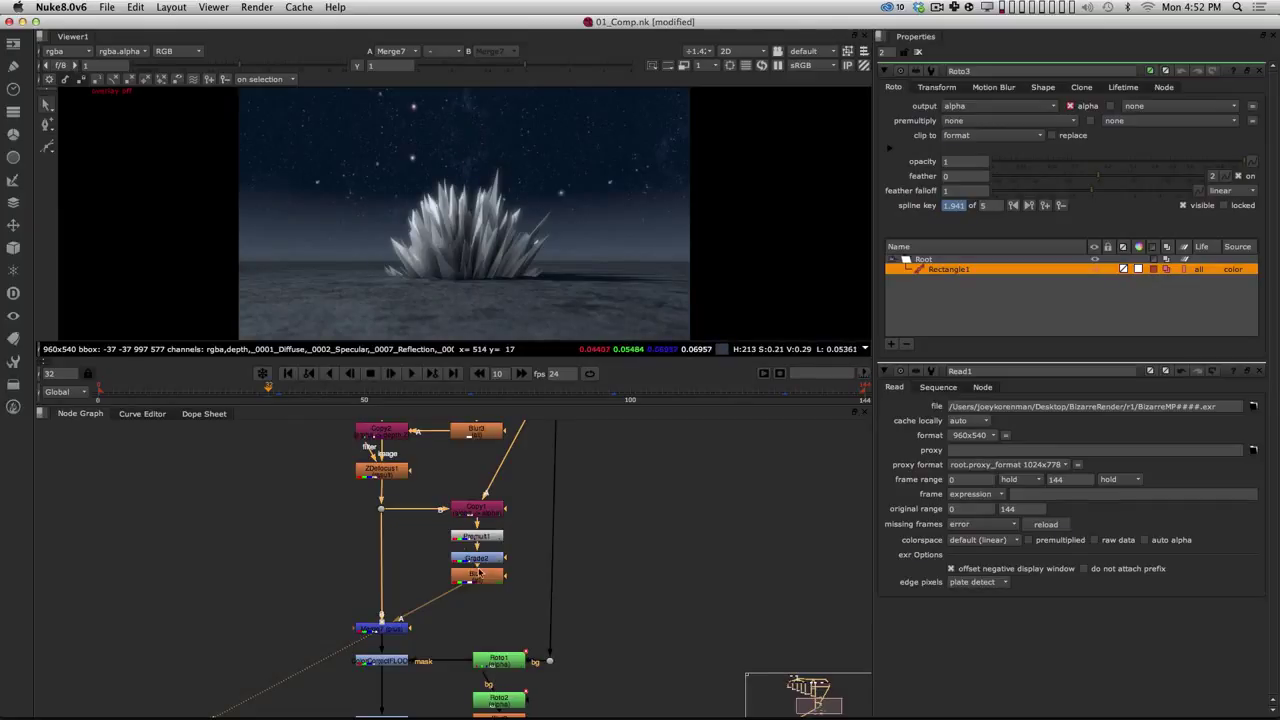
{"action": "left_click", "coordinate": [618, 628]}
{"action": "left_click_drag", "start_coordinate": [493, 612], "coordinate": [505, 564], "text": "alt"}
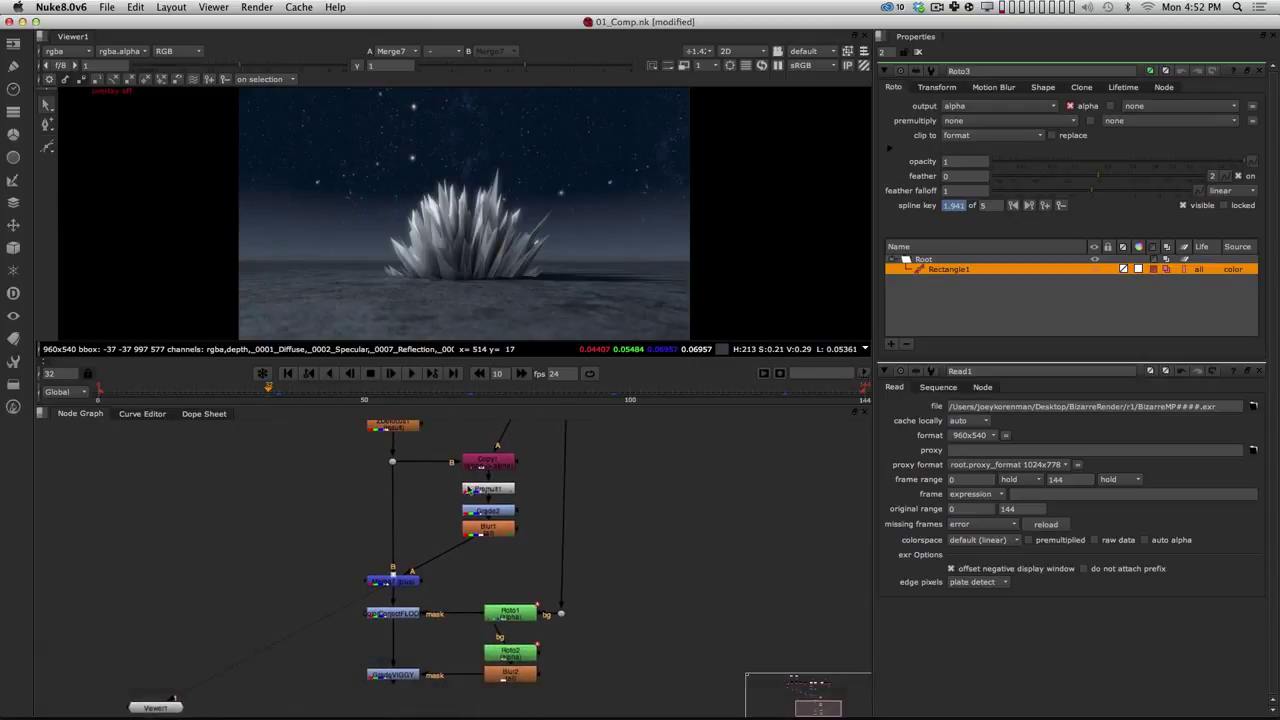
Step: View Blur1's glow output and add a Grade node directly after it, ahead of the glow merge
{"action": "left_click", "coordinate": [500, 531]}
{"action": "key", "text": "1"}
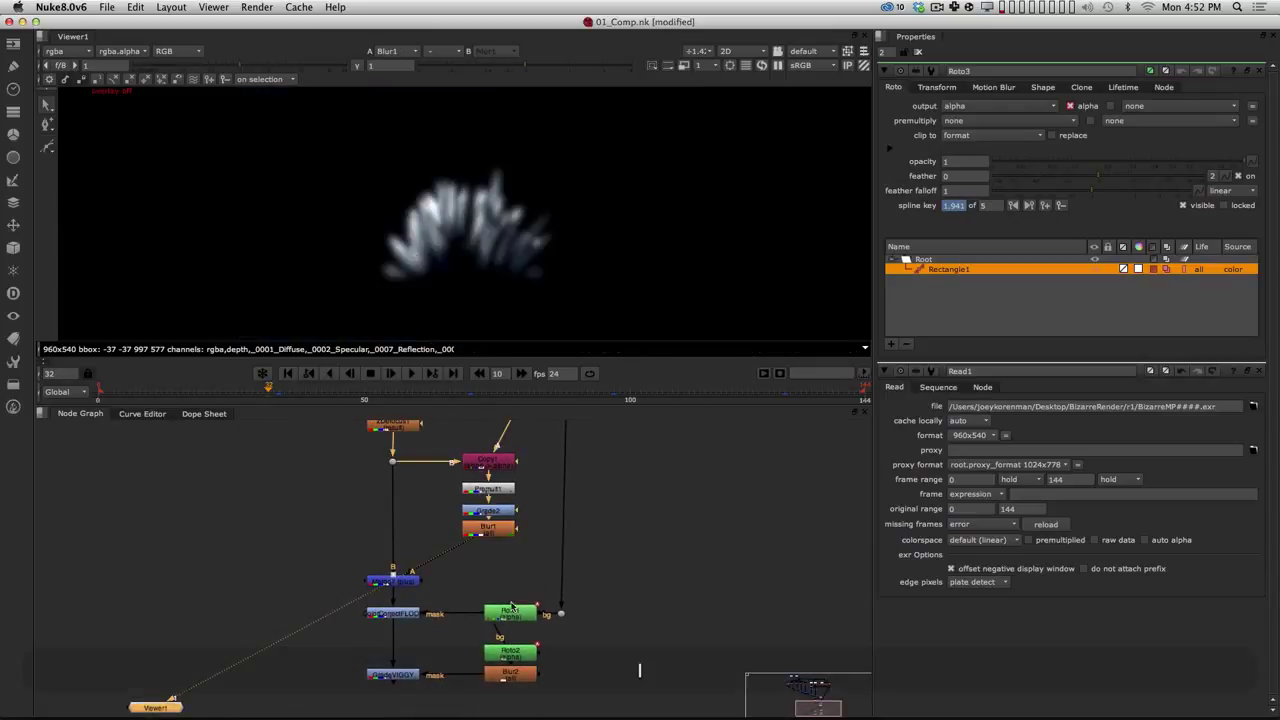
{"action": "left_click", "coordinate": [541, 534]}
{"action": "key", "text": "Tab"}
{"action": "type", "text": "grade"}
{"action": "key", "text": "Return"}
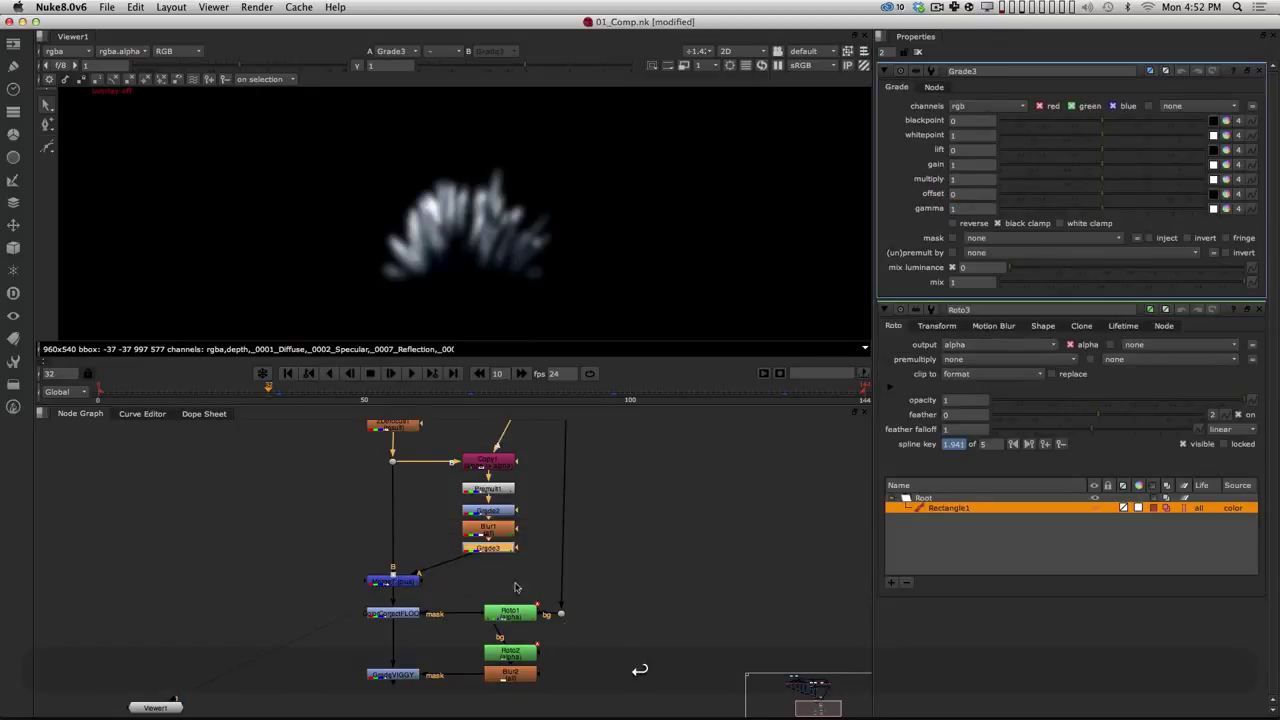
Step: Add a Roto node beside the new Grade3 and connect it as the grade's mask
{"action": "key", "text": "Tab"}
{"action": "type", "text": "roto"}
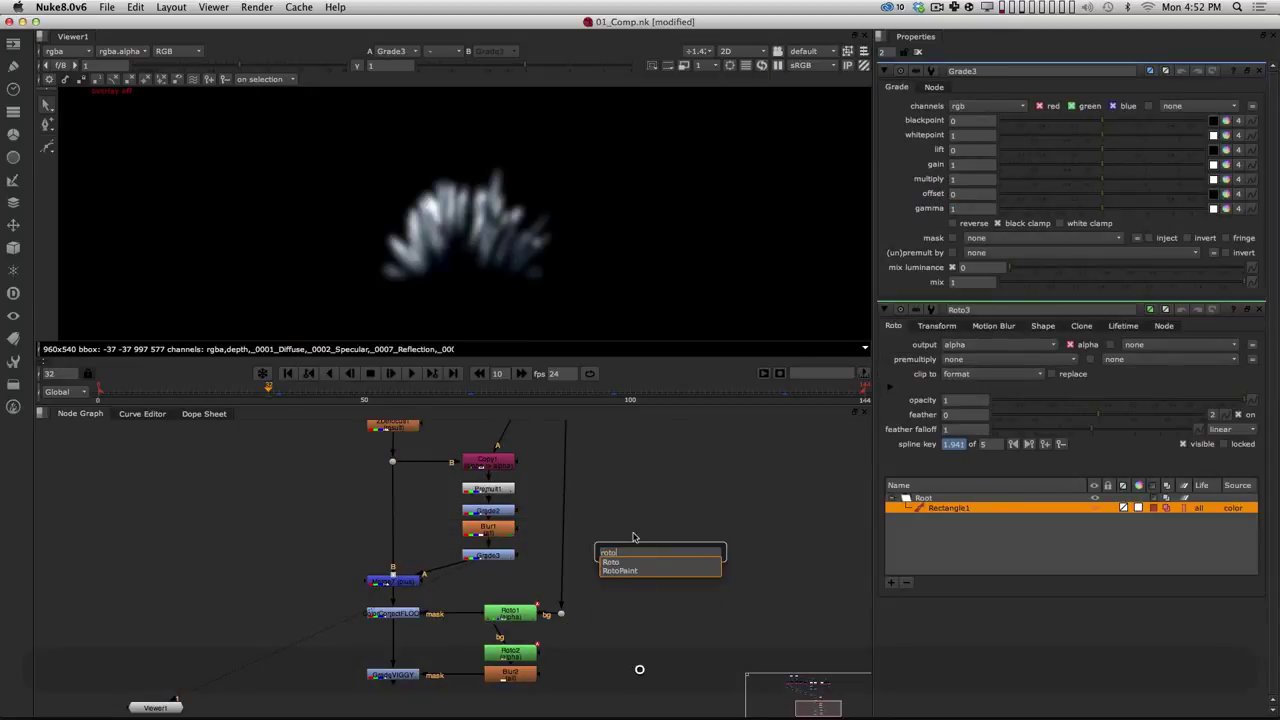
{"action": "key", "text": "Return"}
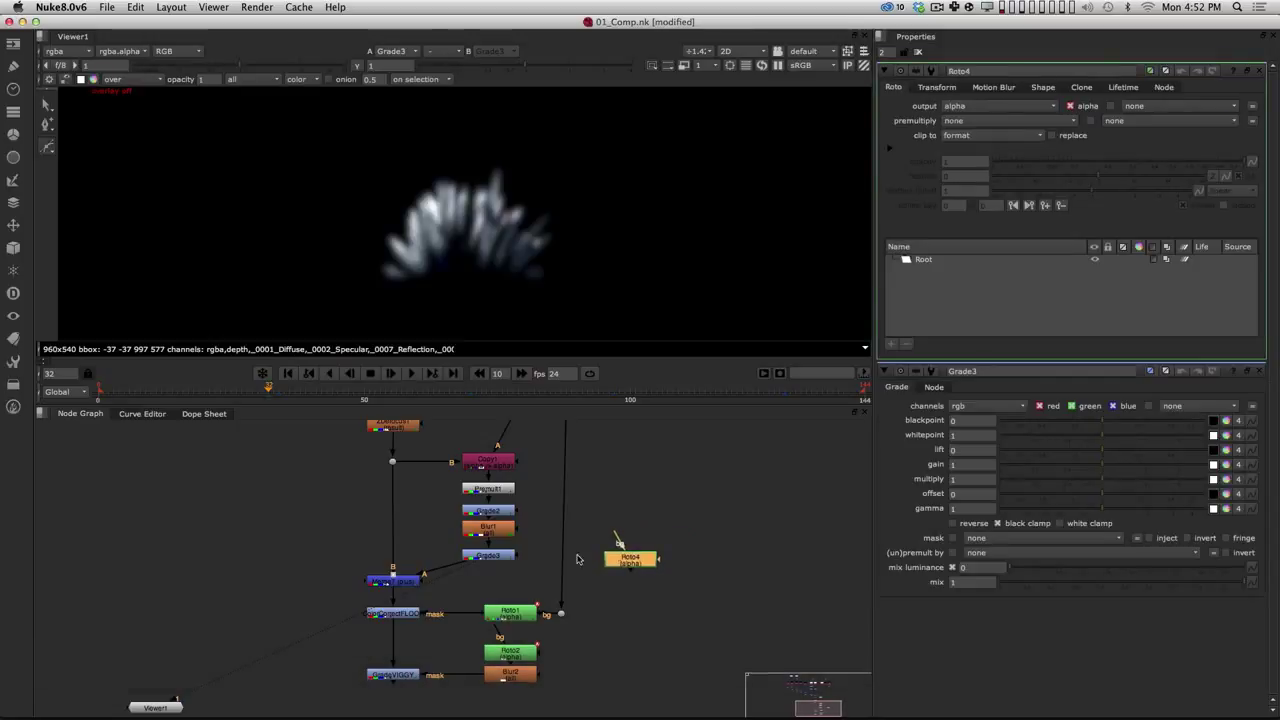
{"action": "left_click_drag", "start_coordinate": [629, 559], "coordinate": [648, 560]}
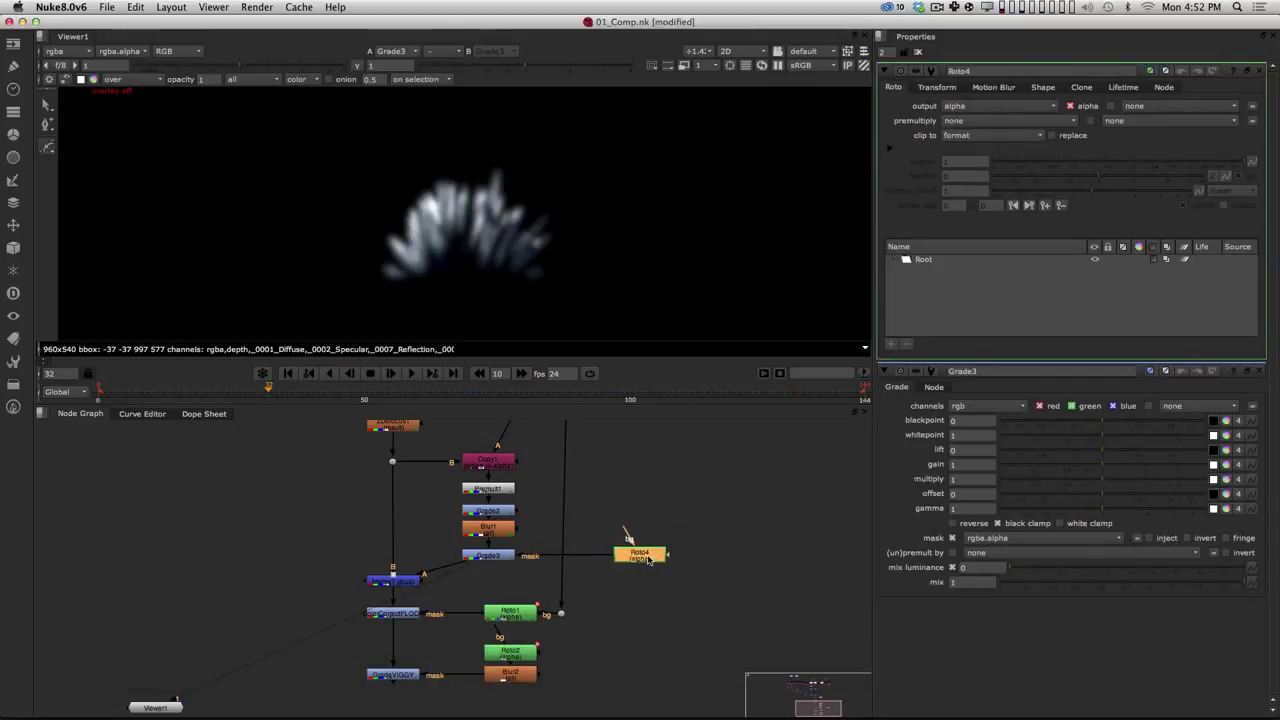
Step: Draw a rectangle in Roto4 over the right half of the frame and raise its upper points above the frame edge
{"action": "left_click_drag", "start_coordinate": [46, 147], "coordinate": [110, 200]}
{"action": "left_click_drag", "start_coordinate": [448, 160], "coordinate": [177, 355]}
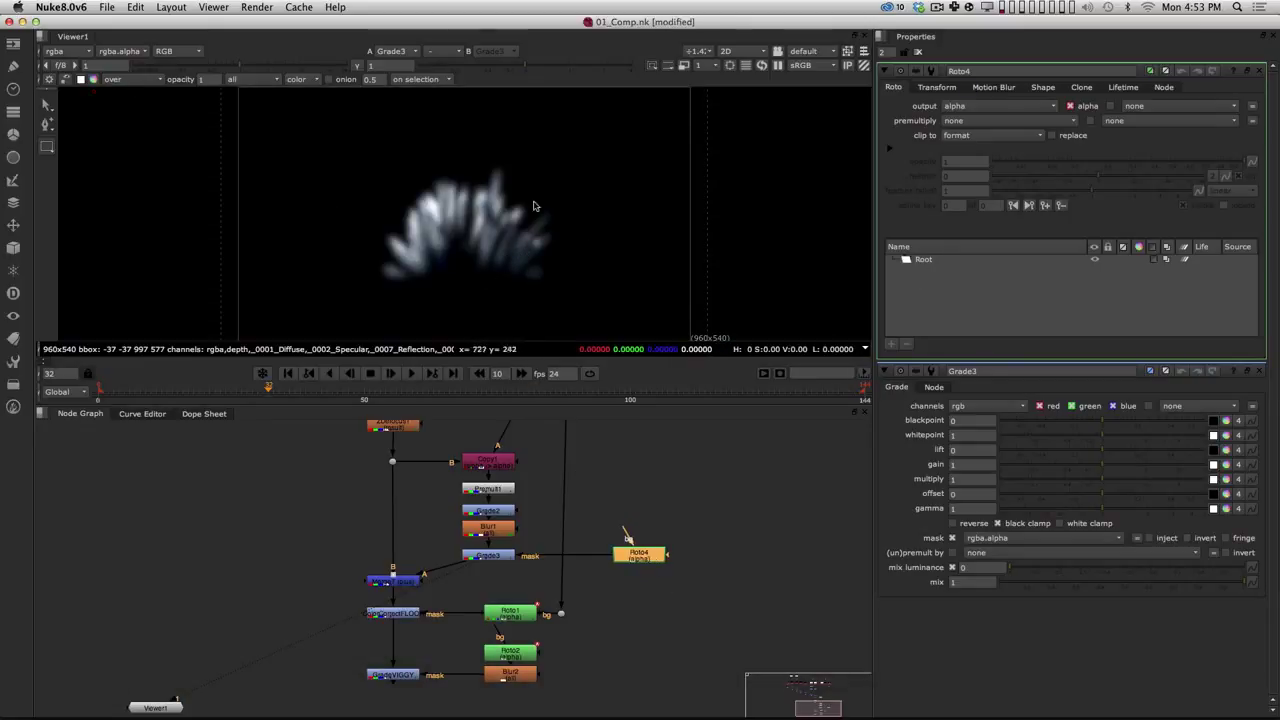
{"action": "left_click_drag", "start_coordinate": [457, 104], "coordinate": [693, 354]}
{"action": "middle_click_drag", "start_coordinate": [577, 258], "coordinate": [507, 262], "text": "alt"}
{"action": "left_click_drag", "start_coordinate": [469, 127], "coordinate": [667, 173]}
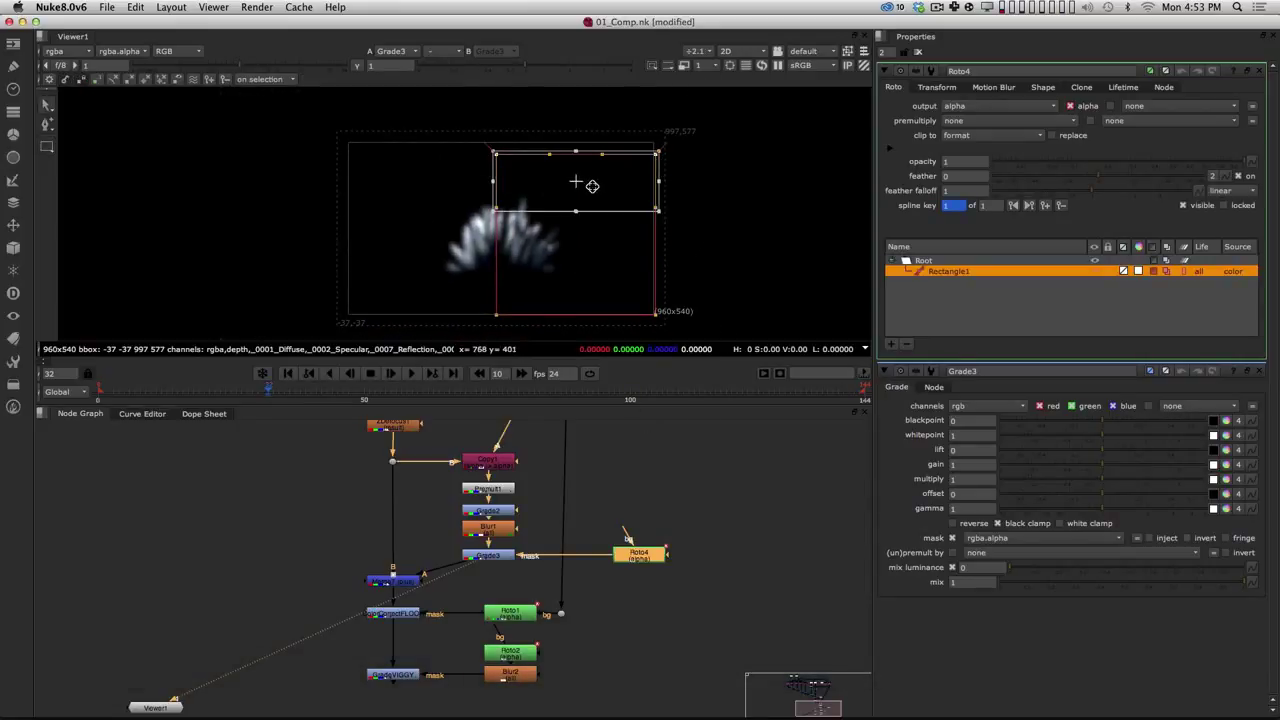
{"action": "left_click_drag", "start_coordinate": [578, 182], "coordinate": [580, 142]}
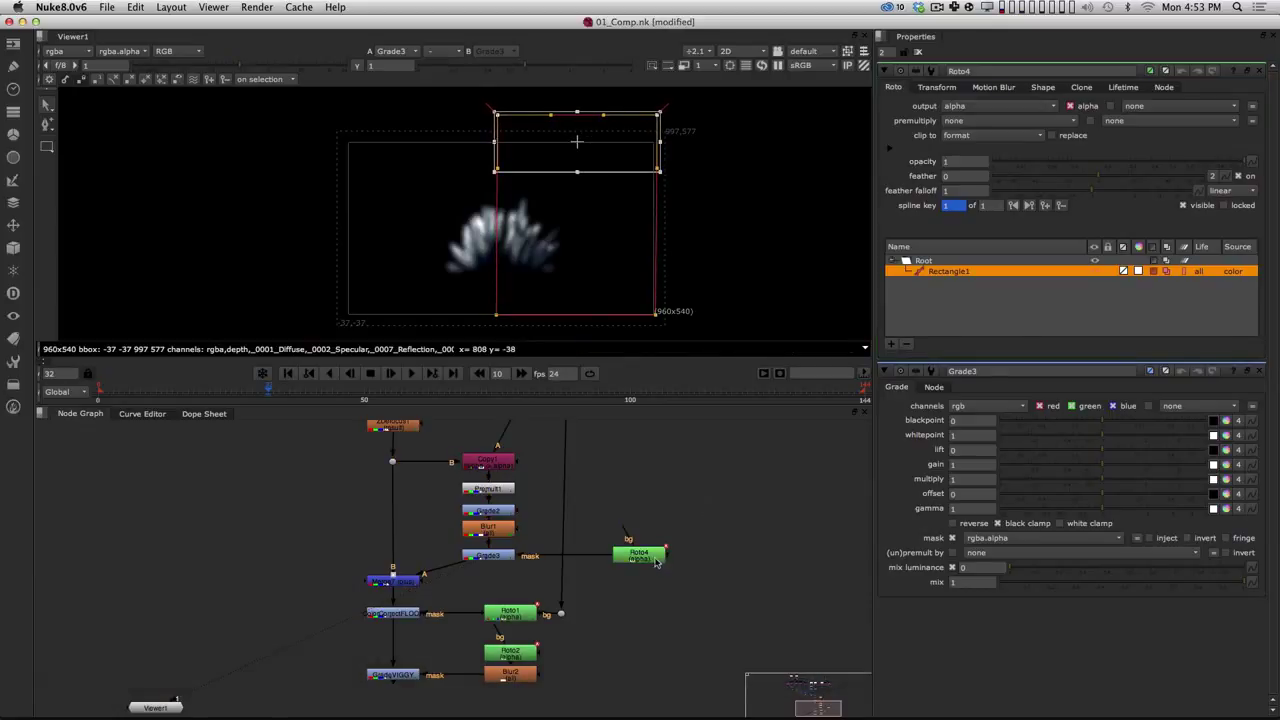
Step: Insert a Blur node of size 100 between Roto4 and Grade3's mask input, and align it beneath Roto4
{"action": "key", "text": "Tab"}
{"action": "type", "text": "blur"}
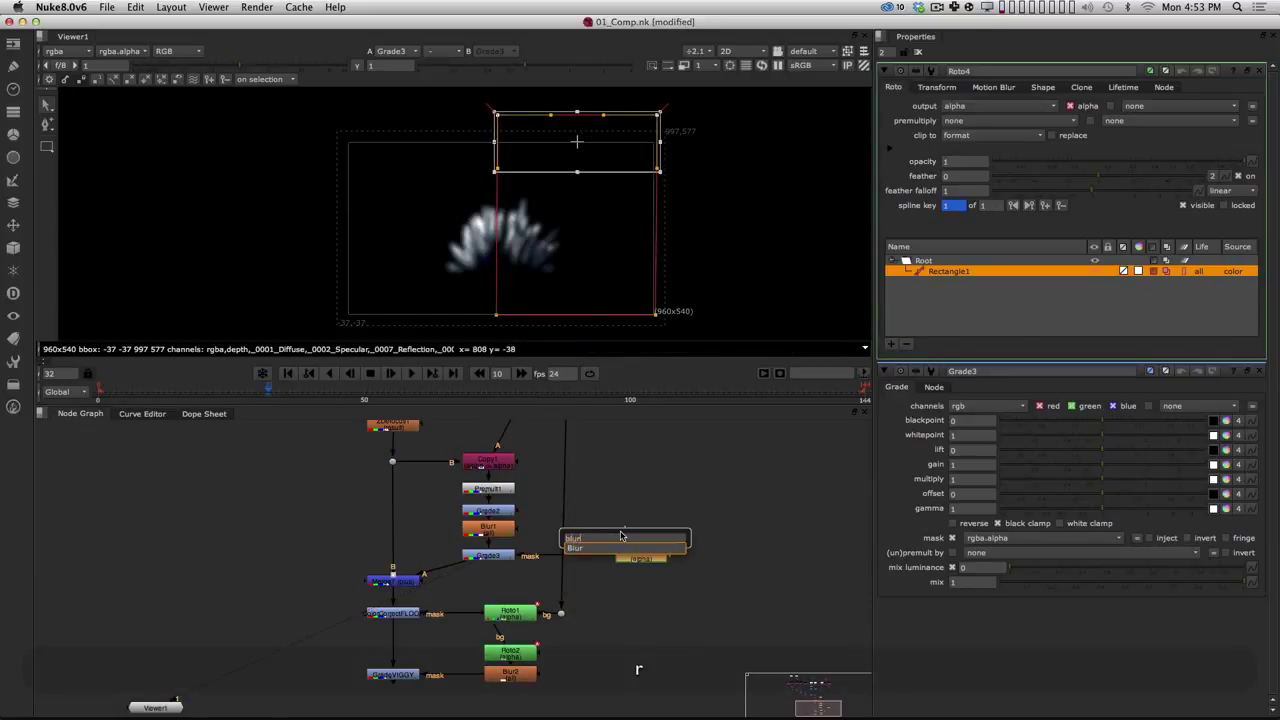
{"action": "key", "text": "Return"}
{"action": "left_click_drag", "start_coordinate": [693, 523], "coordinate": [602, 580]}
{"action": "left_click", "coordinate": [652, 578]}
{"action": "left_click_drag", "start_coordinate": [642, 540], "coordinate": [639, 534]}
{"action": "left_click", "coordinate": [645, 567]}
{"action": "left_click", "coordinate": [647, 557]}
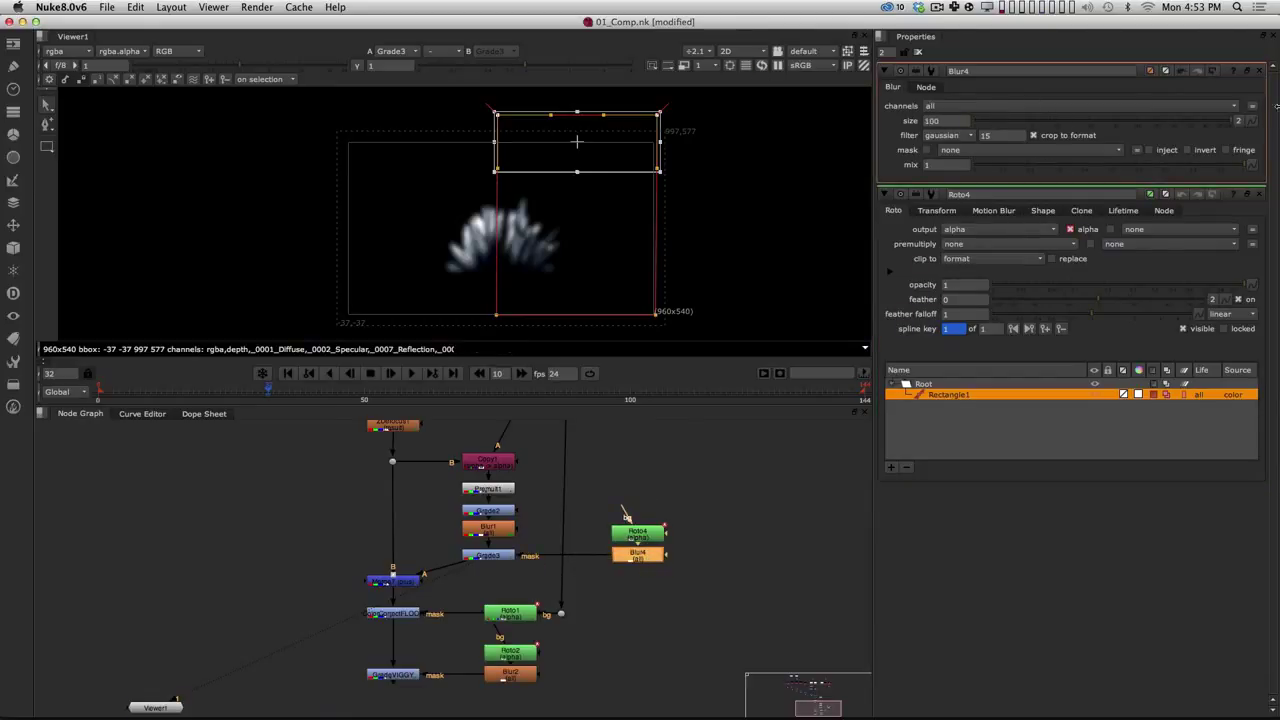
Step: Check the blurred mask's alpha at Blur4 and return to viewing Grade3's output
{"action": "left_click", "coordinate": [701, 557]}
{"action": "left_click", "coordinate": [628, 555]}
{"action": "key", "text": "1"}
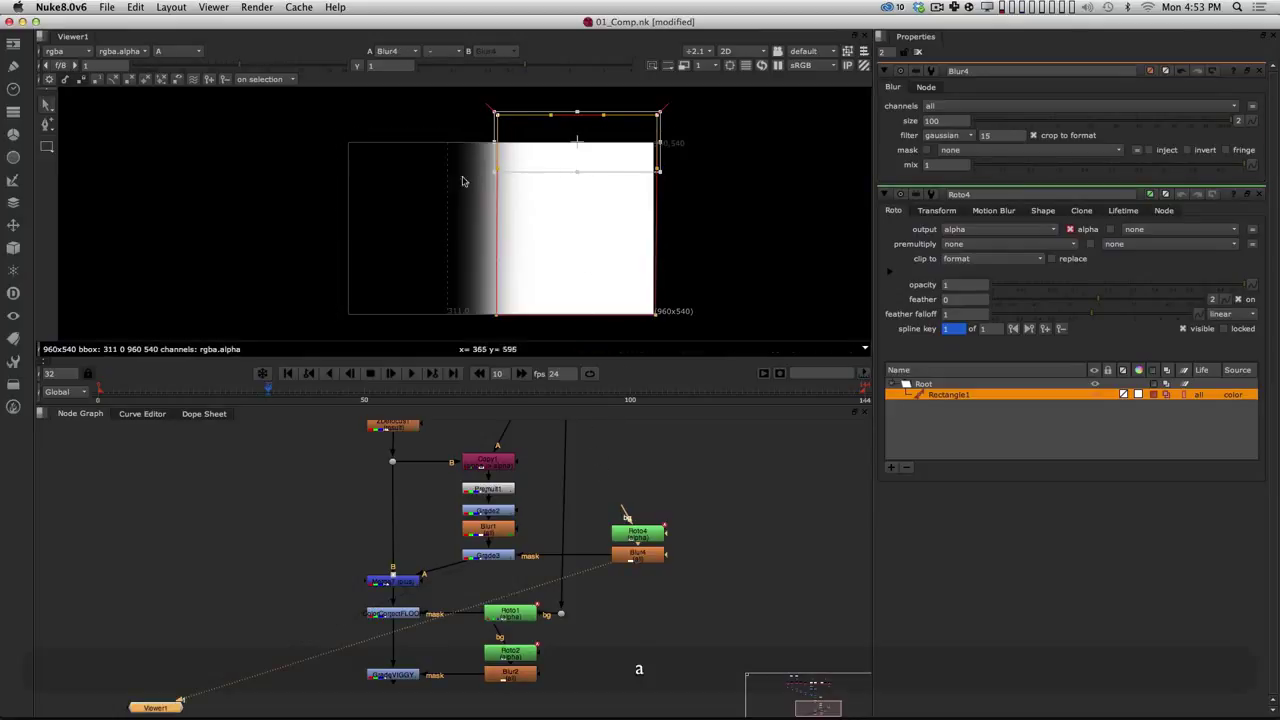
{"action": "key", "text": "a"}
{"action": "left_click", "coordinate": [502, 557]}
{"action": "key", "text": "1"}
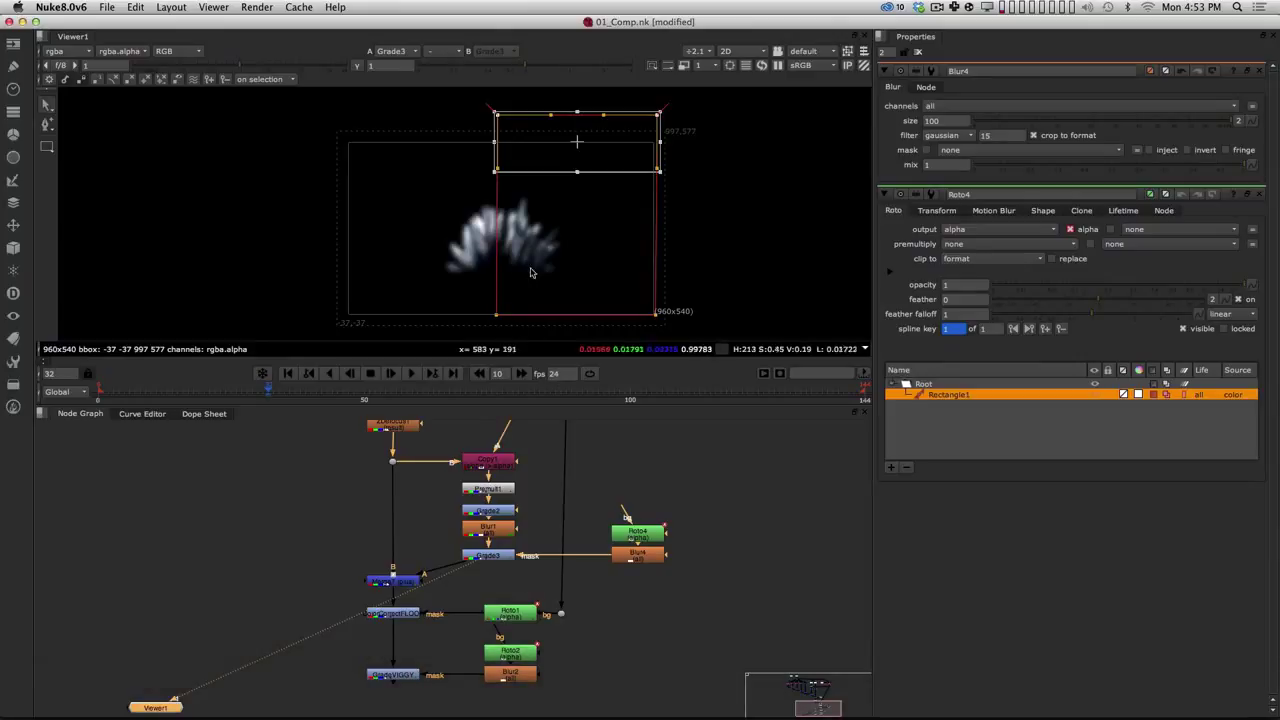
Step: Set Grade3's gamma to 0.87 while judging the masked glow in the final vignette grade output
{"action": "double_click", "coordinate": [486, 555]}
{"action": "mouse_move", "coordinate": [1090, 215]}
{"action": "left_mouse_down"}
{"action": "mouse_move", "coordinate": [1043, 216]}
{"action": "mouse_move", "coordinate": [1080, 218]}
{"action": "mouse_move", "coordinate": [1067, 217]}
{"action": "left_mouse_up"}
{"action": "left_click_drag", "start_coordinate": [593, 646], "coordinate": [623, 553], "text": "alt"}
{"action": "left_click", "coordinate": [430, 583]}
{"action": "key", "text": "1"}
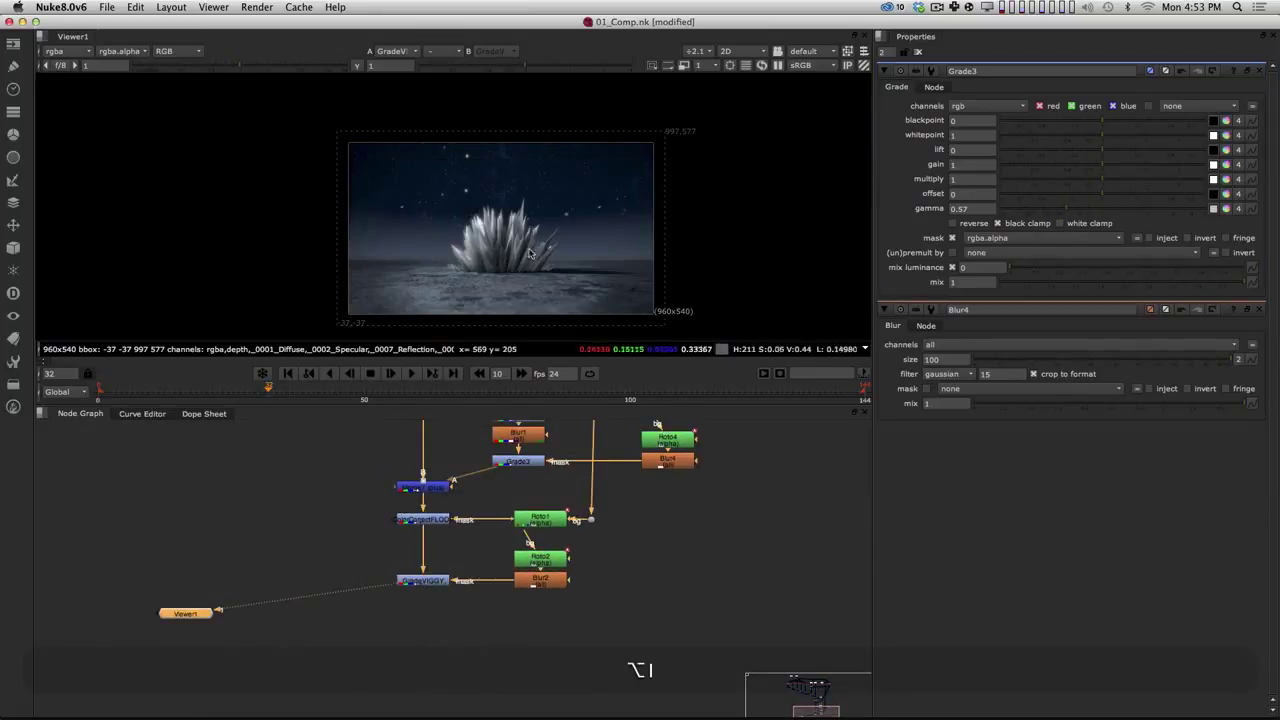
{"action": "key", "text": "h"}
{"action": "left_click_drag", "start_coordinate": [1068, 214], "coordinate": [1060, 217]}
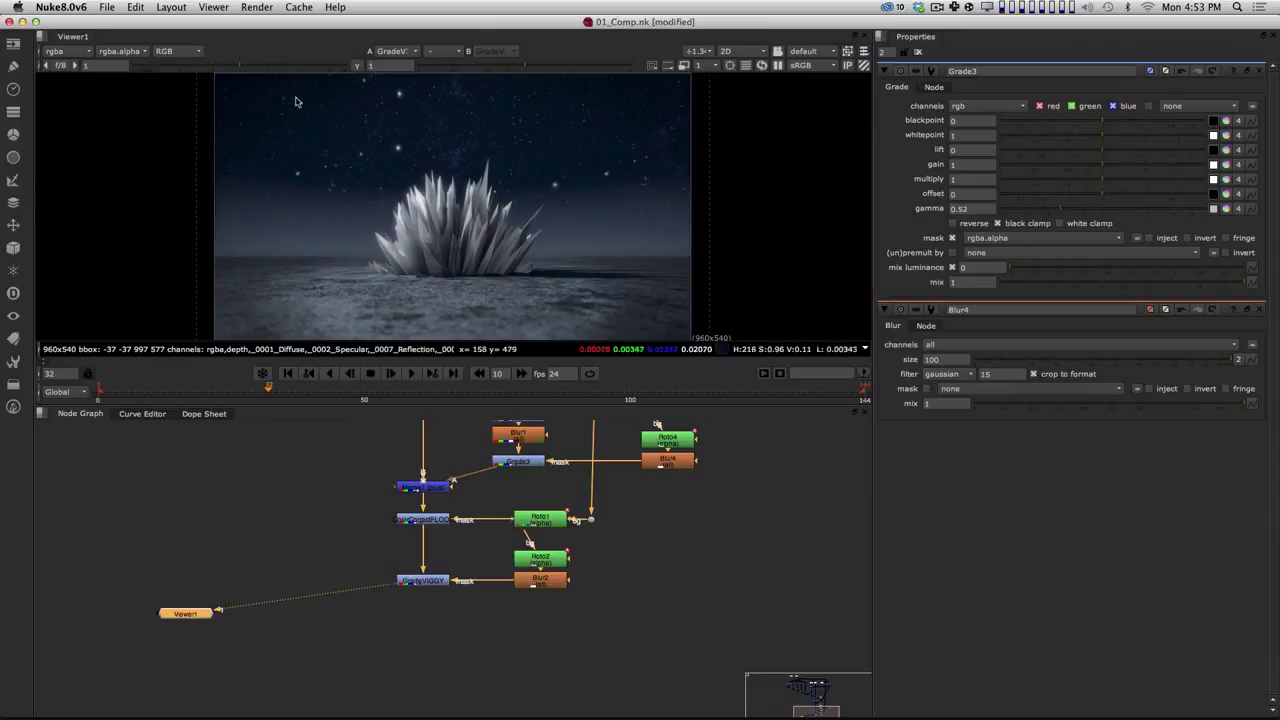
{"action": "mouse_move", "coordinate": [1070, 211]}
{"action": "left_mouse_down"}
{"action": "mouse_move", "coordinate": [1156, 205]}
{"action": "mouse_move", "coordinate": [1095, 215]}
{"action": "left_mouse_up"}
Step: Review the node tree from the pass merges down to the final vignette grade alongside the composite
{"action": "left_click_drag", "start_coordinate": [686, 572], "coordinate": [686, 698], "text": "alt"}
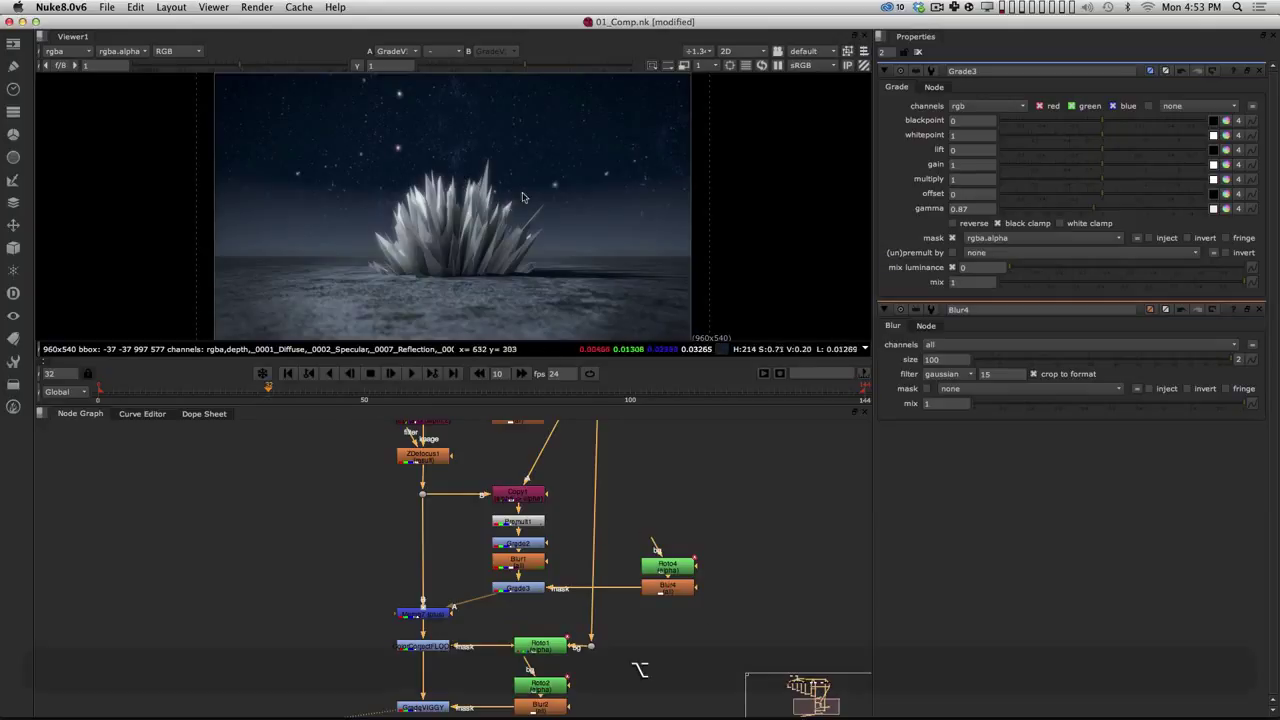
{"action": "middle_click_drag", "start_coordinate": [484, 264], "coordinate": [448, 267], "text": "alt"}
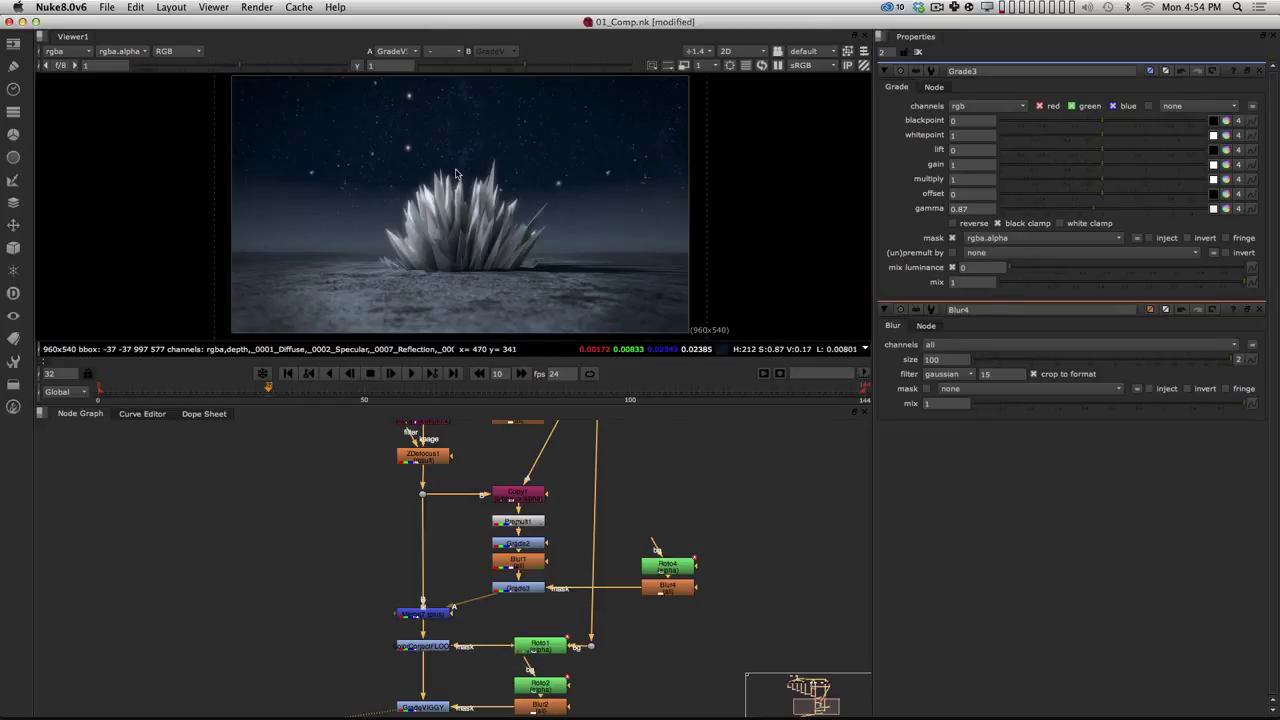
{"action": "left_click_drag", "start_coordinate": [445, 530], "coordinate": [457, 670], "text": "alt"}
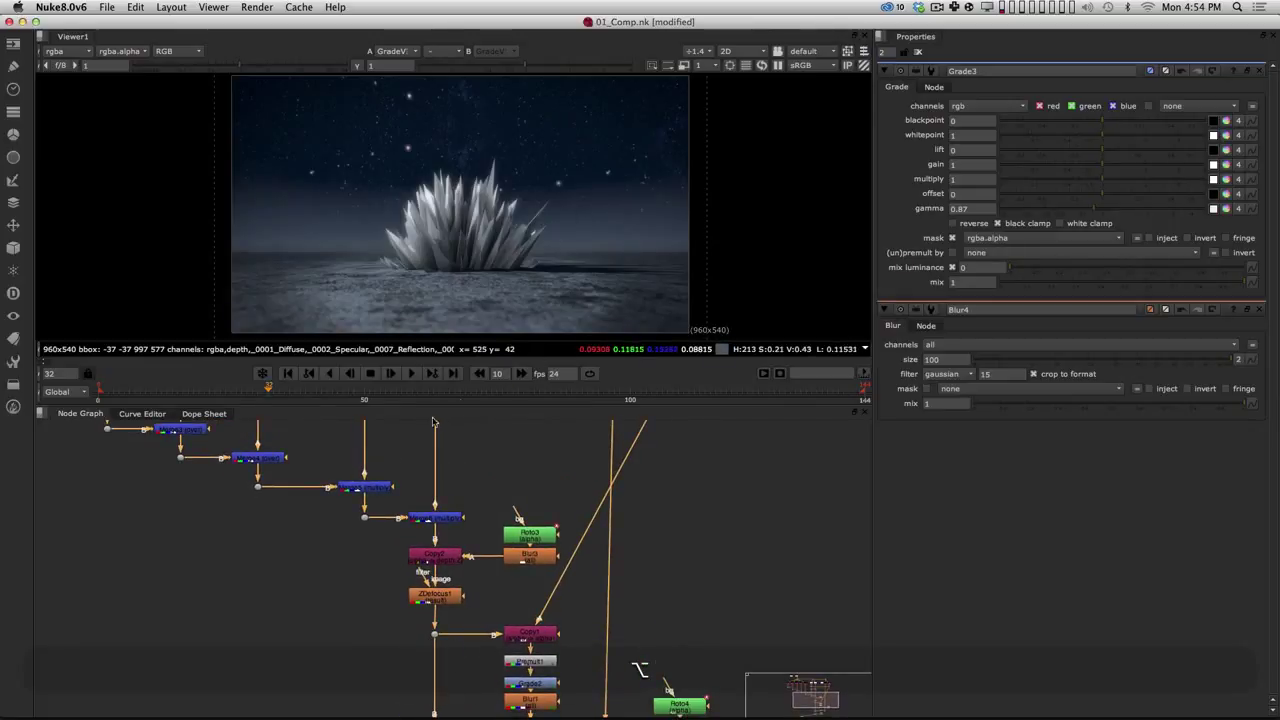
{"action": "left_click_drag", "start_coordinate": [395, 442], "coordinate": [285, 336], "text": "alt"}
{"action": "left_click_drag", "start_coordinate": [415, 540], "coordinate": [447, 429], "text": "alt"}
{"action": "left_click_drag", "start_coordinate": [424, 706], "coordinate": [458, 657], "text": "alt"}
{"action": "left_click_drag", "start_coordinate": [432, 426], "coordinate": [488, 519], "text": "alt"}
{"action": "middle_click_drag", "start_coordinate": [489, 521], "coordinate": [468, 570], "text": "alt"}
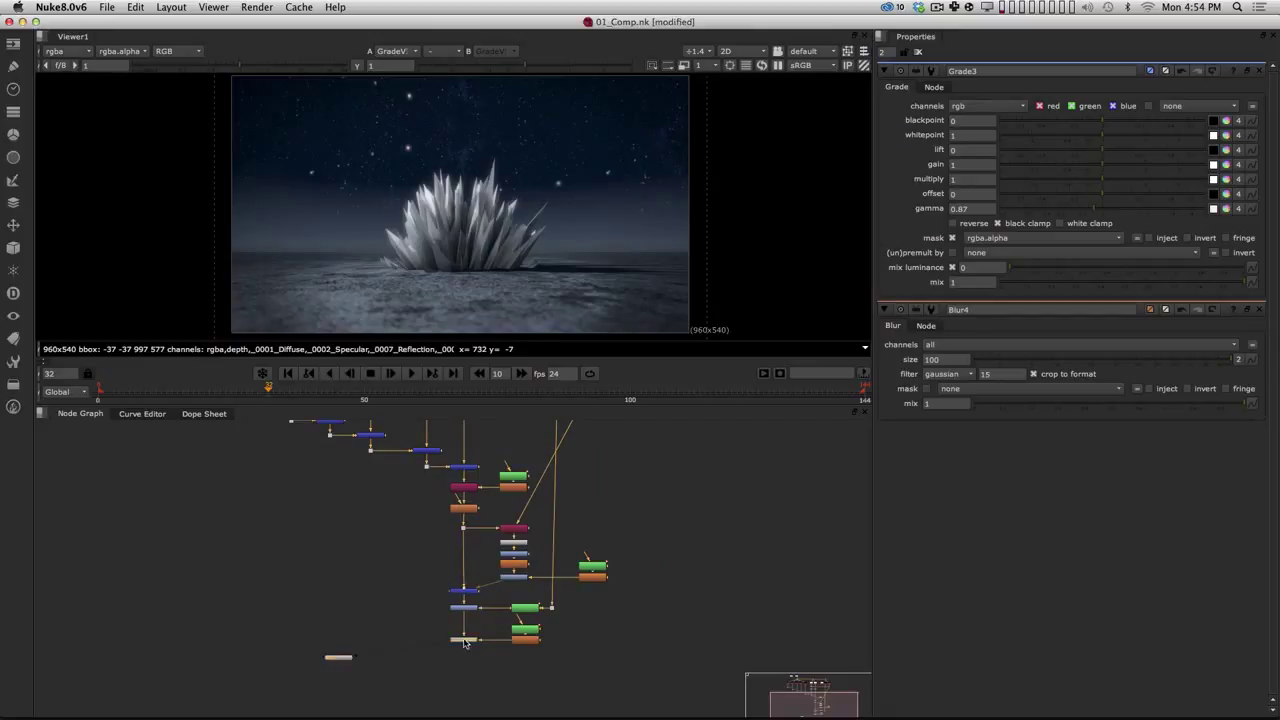
{"action": "middle_click_drag", "start_coordinate": [475, 665], "coordinate": [493, 634], "text": "alt"}
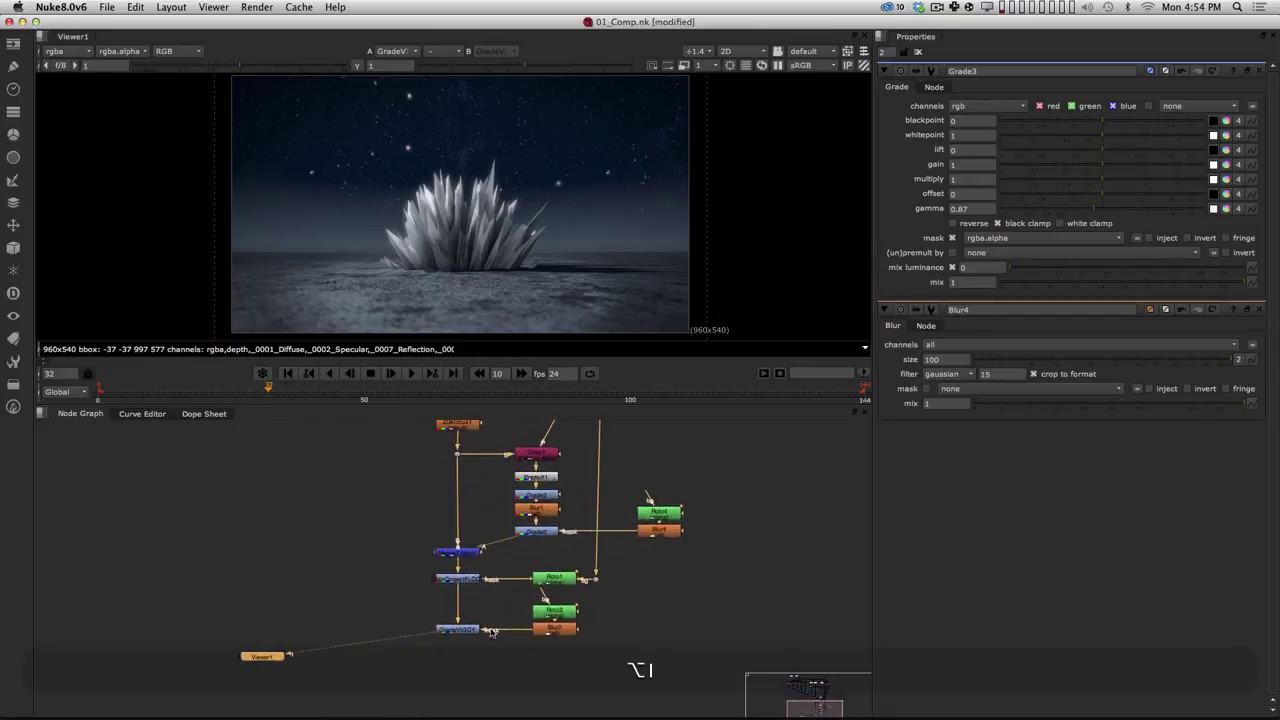
{"action": "middle_click_drag", "start_coordinate": [497, 487], "coordinate": [486, 518], "text": "alt"}
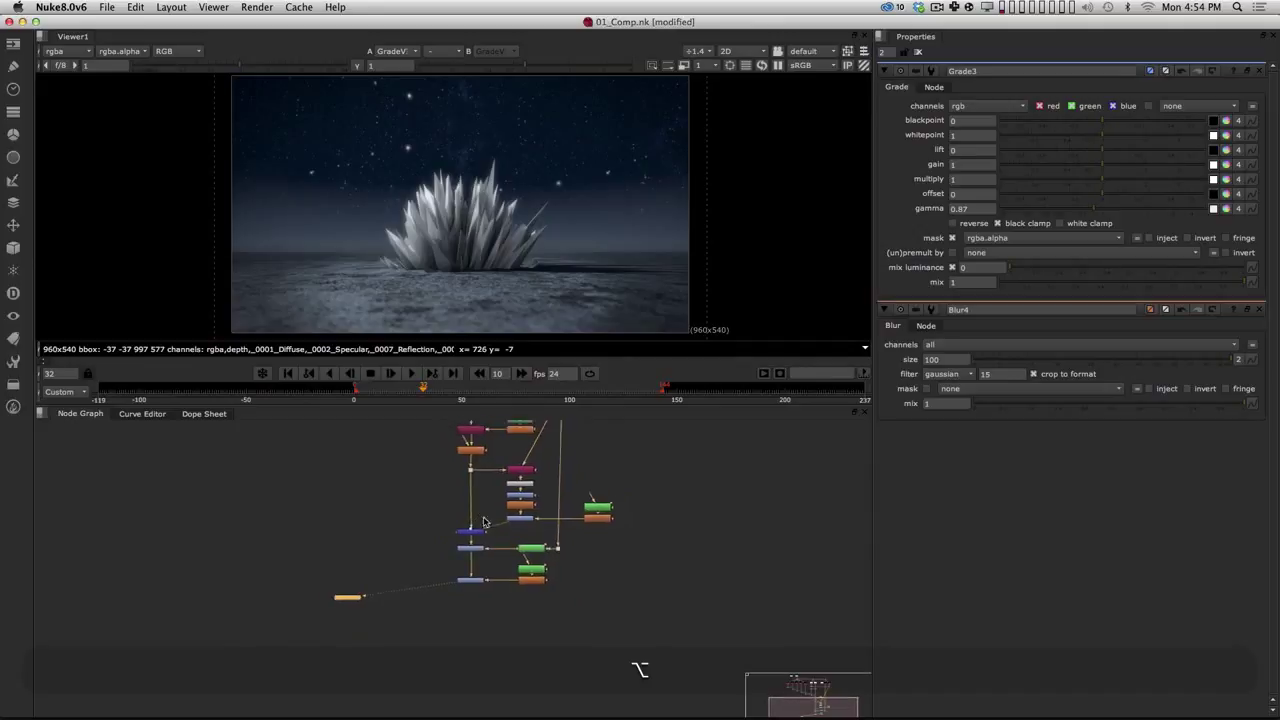
Step: Move all nodes from Copy2 and Roto3 downward lower in the graph to open space below the last multiply merge
{"action": "left_click_drag", "start_coordinate": [486, 514], "coordinate": [484, 594], "text": "alt"}
{"action": "middle_click_drag", "start_coordinate": [478, 392], "coordinate": [540, 386], "text": "alt"}
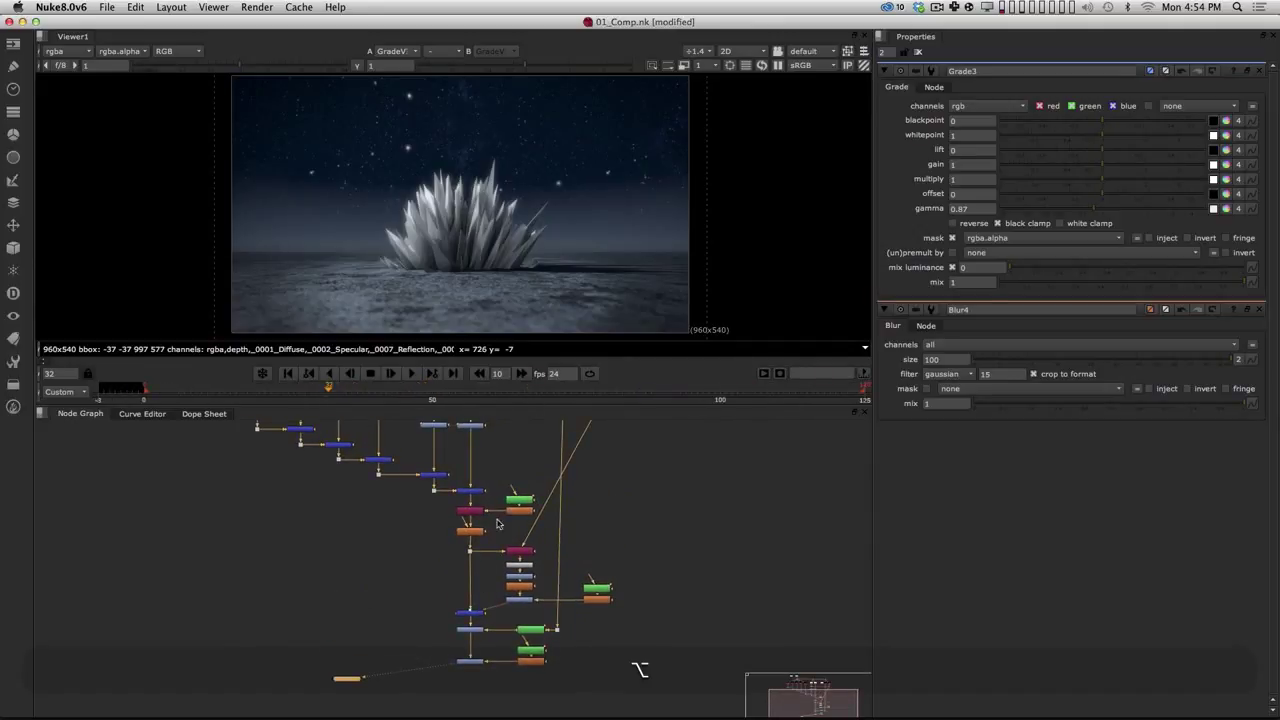
{"action": "left_click_drag", "start_coordinate": [434, 496], "coordinate": [626, 708]}
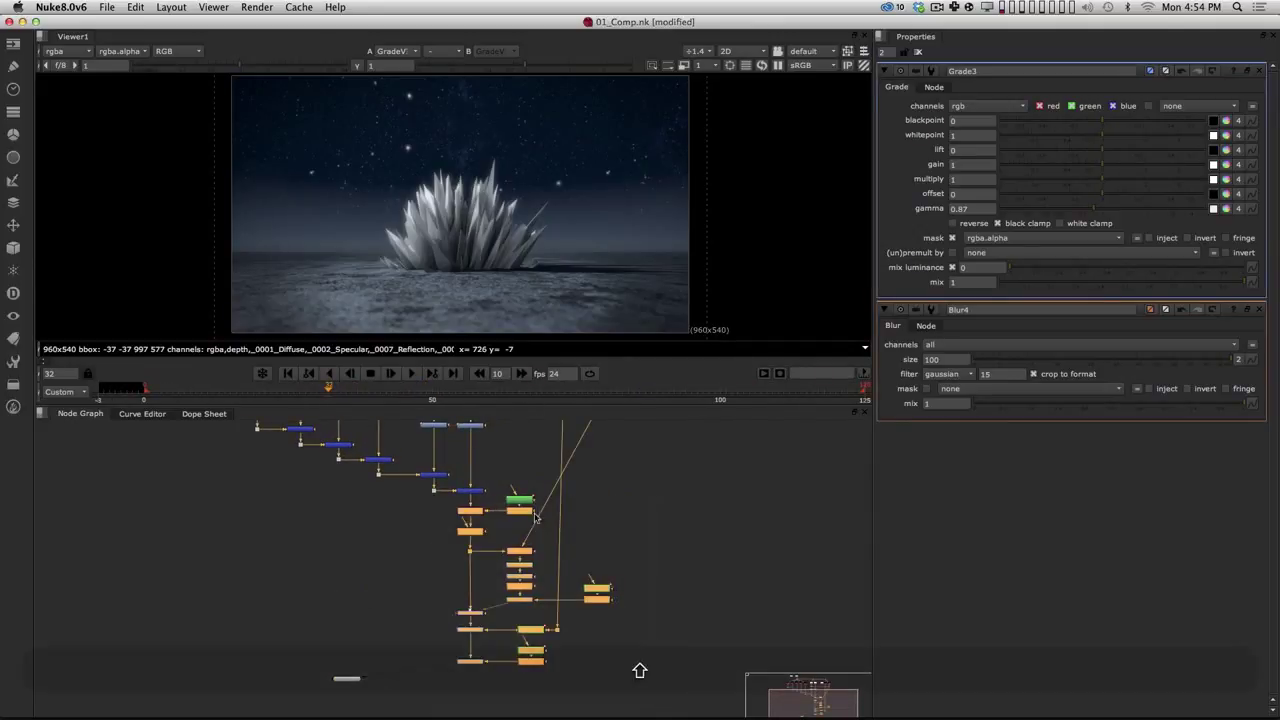
{"action": "left_click_drag", "start_coordinate": [508, 490], "coordinate": [530, 572]}
{"action": "left_click", "coordinate": [486, 537]}
{"action": "middle_click_drag", "start_coordinate": [486, 537], "coordinate": [535, 510], "text": "alt"}
{"action": "left_click_drag", "start_coordinate": [505, 504], "coordinate": [560, 534], "text": "alt"}
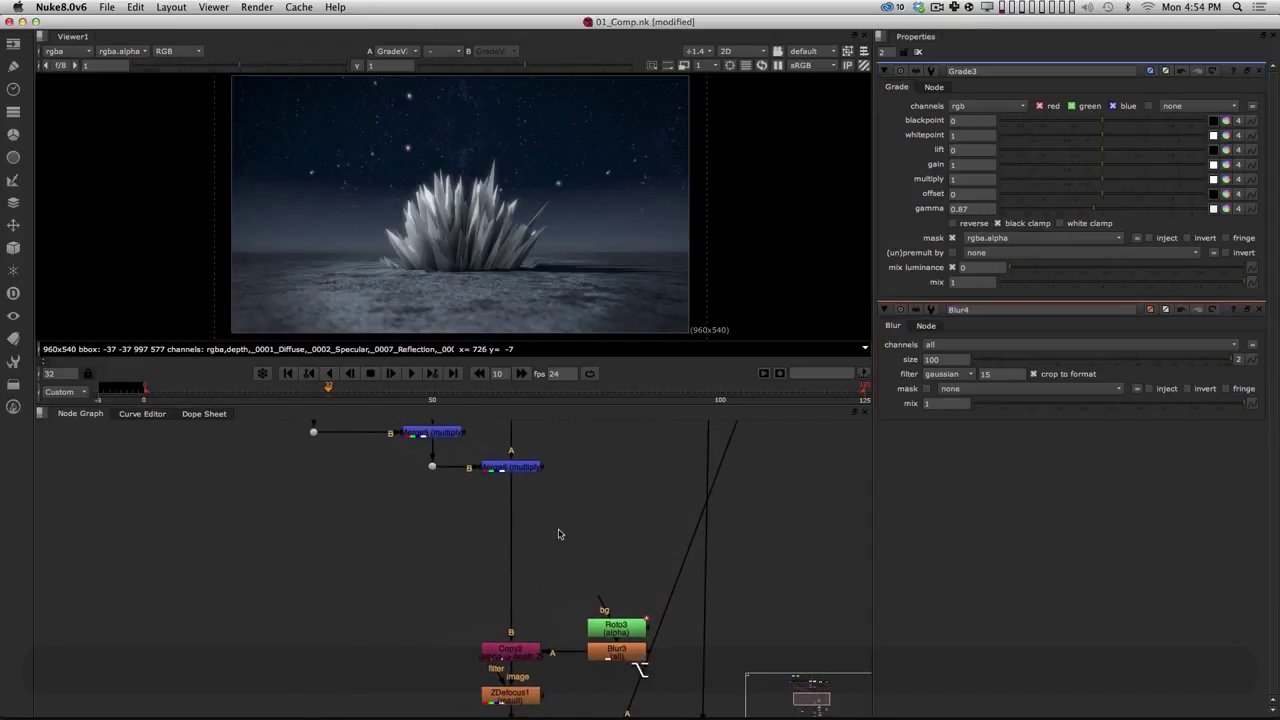
Step: Insert a HueShift node between the last multiply merge and Copy2 and line it up with the main branch
{"action": "key", "text": "Tab"}
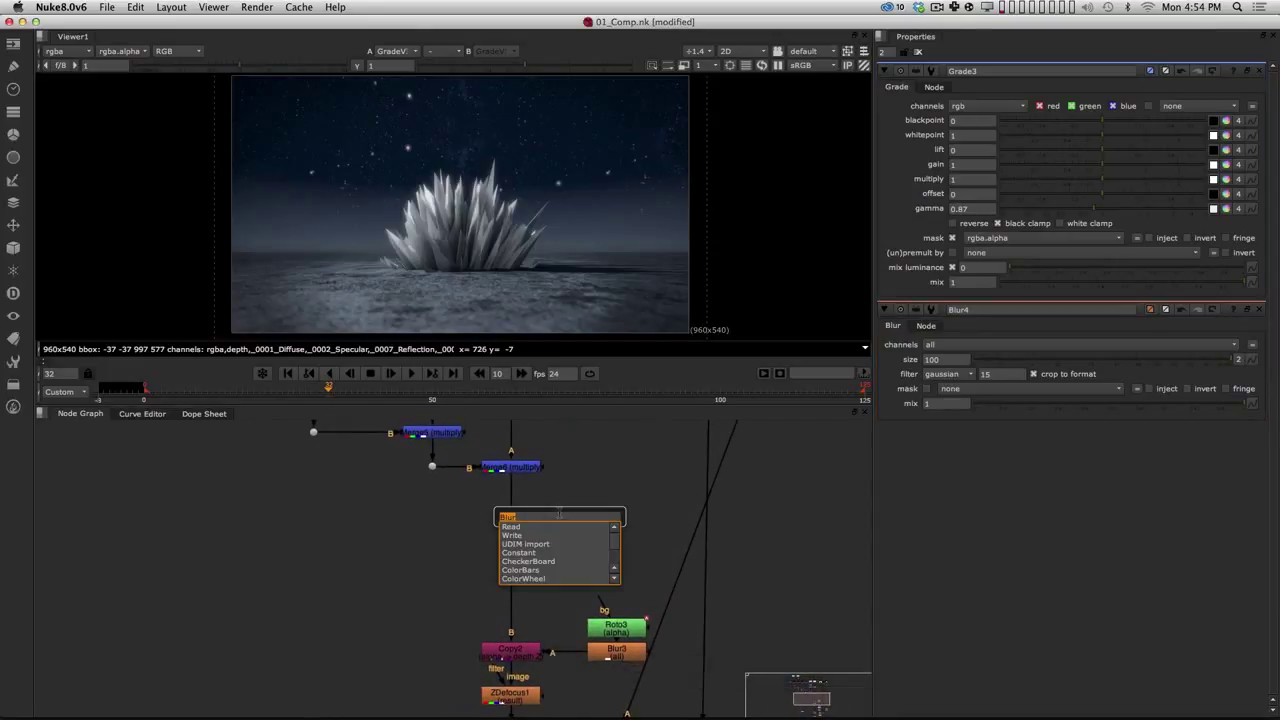
{"action": "type", "text": "hue"}
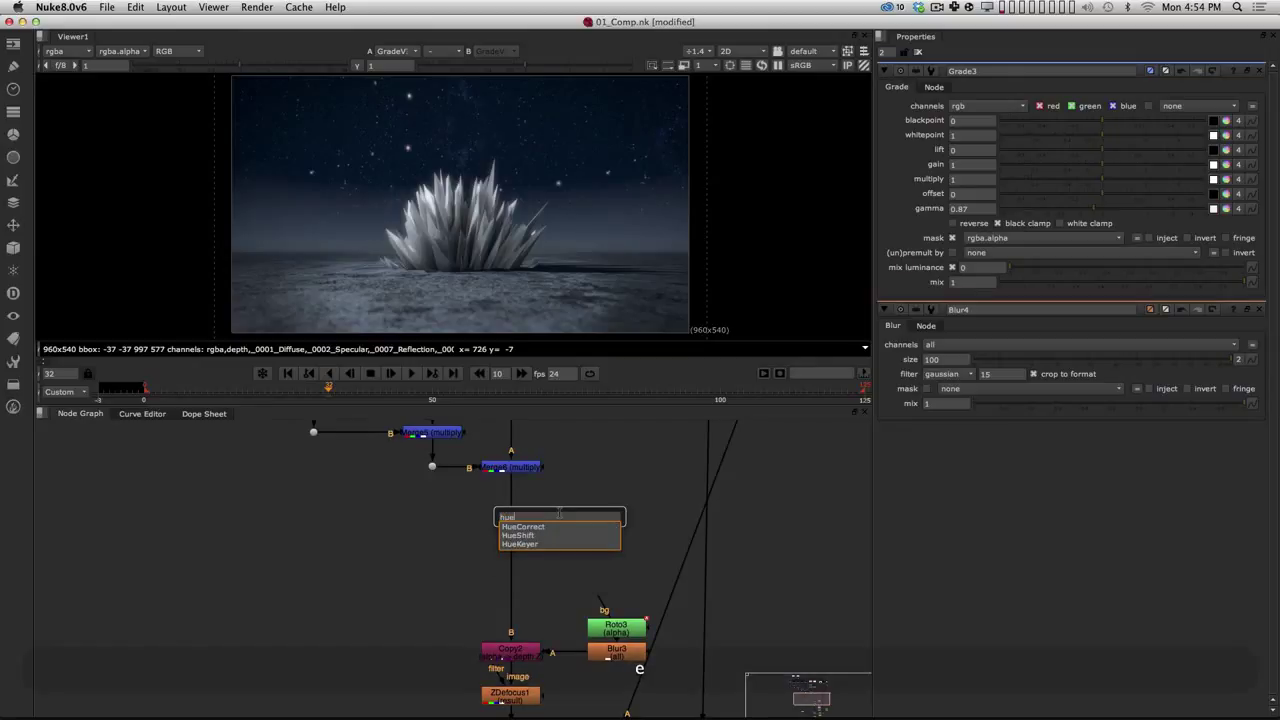
{"action": "type", "text": "s"}
{"action": "key", "text": "Return"}
{"action": "left_click_drag", "start_coordinate": [548, 537], "coordinate": [528, 545]}
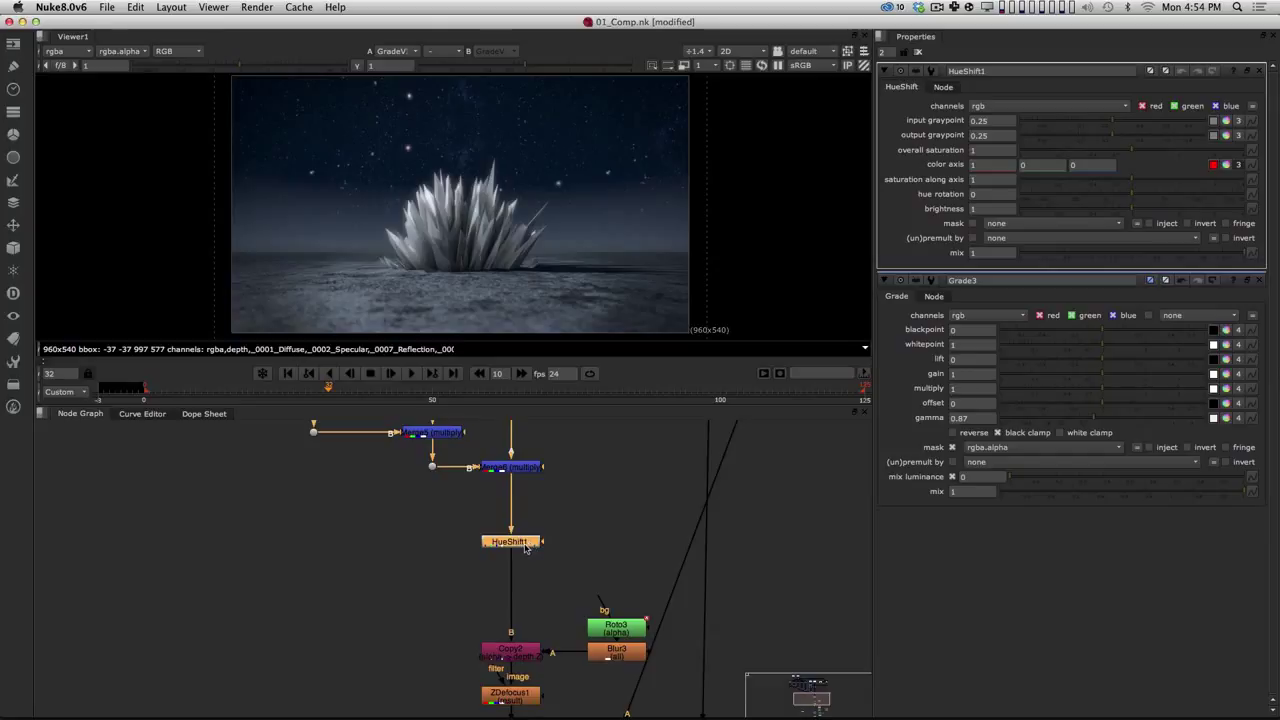
Step: Set HueShift1's hue rotation to -16 and mask it with the sky matte pass, routed through a corner dot
{"action": "key", "text": "1"}
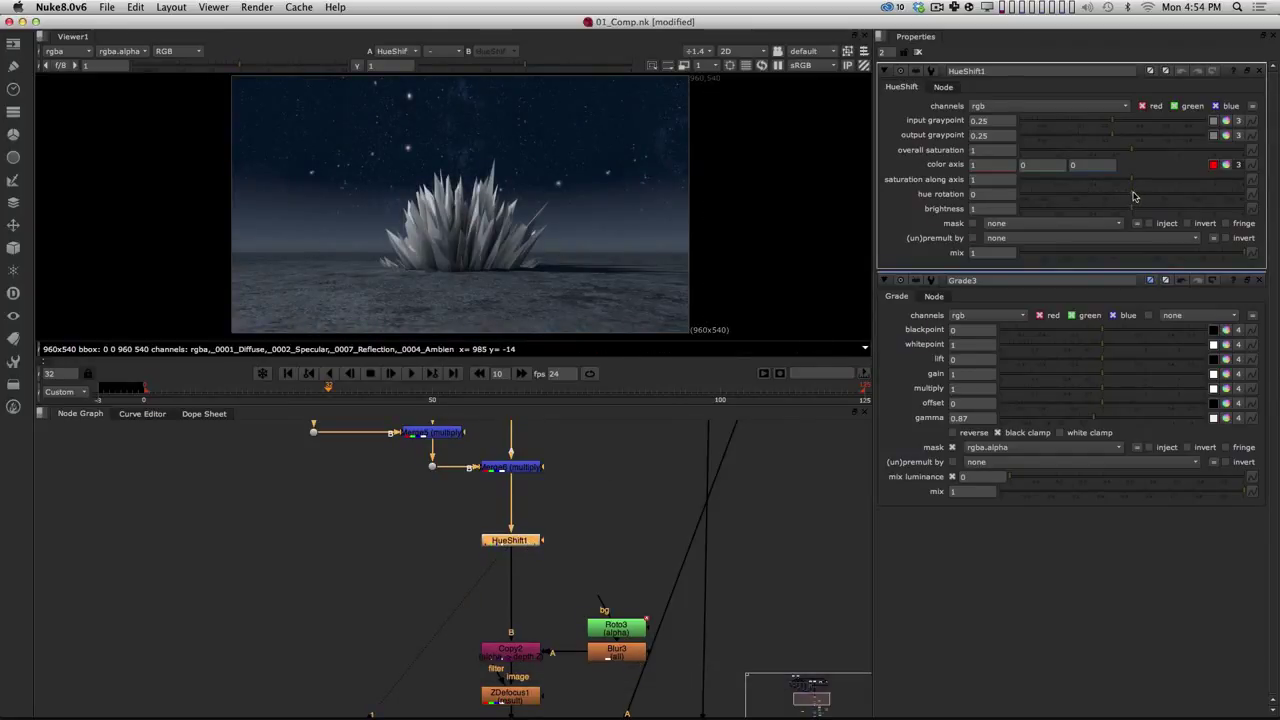
{"action": "left_click_drag", "start_coordinate": [1131, 197], "coordinate": [1119, 199]}
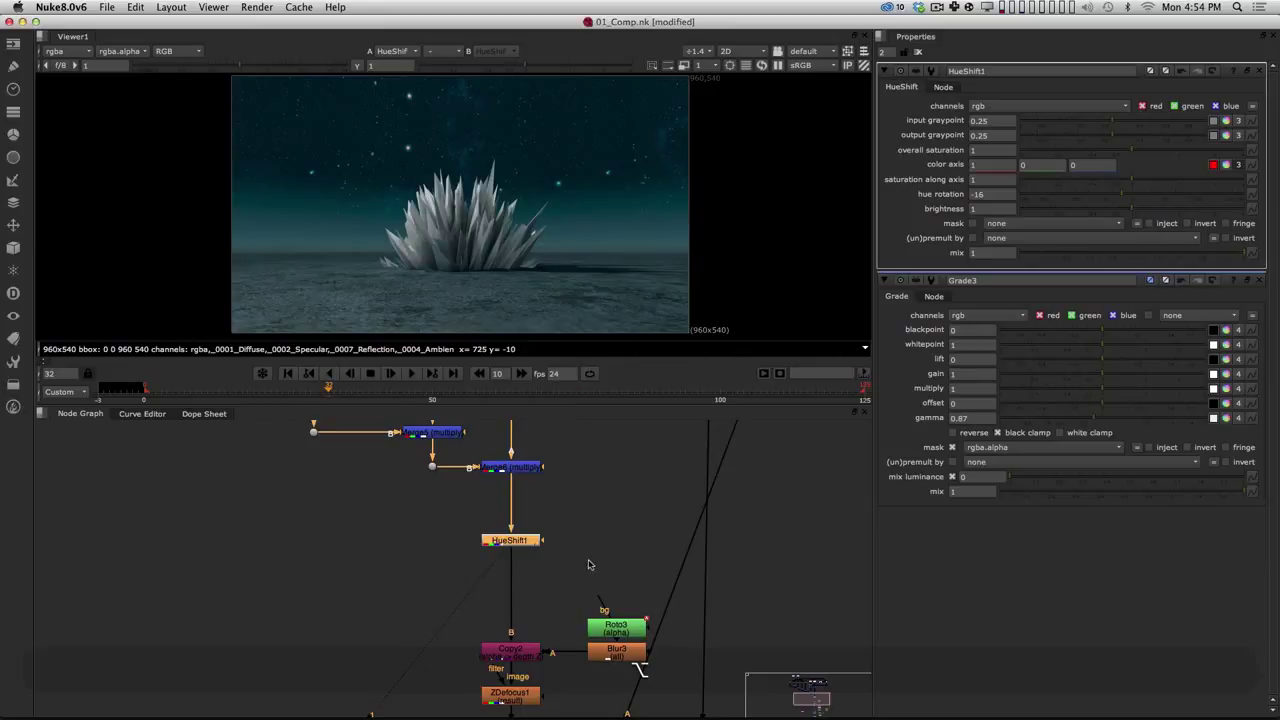
{"action": "scroll", "coordinate": [588, 565], "scroll_direction": "down", "scroll_amount": 6}
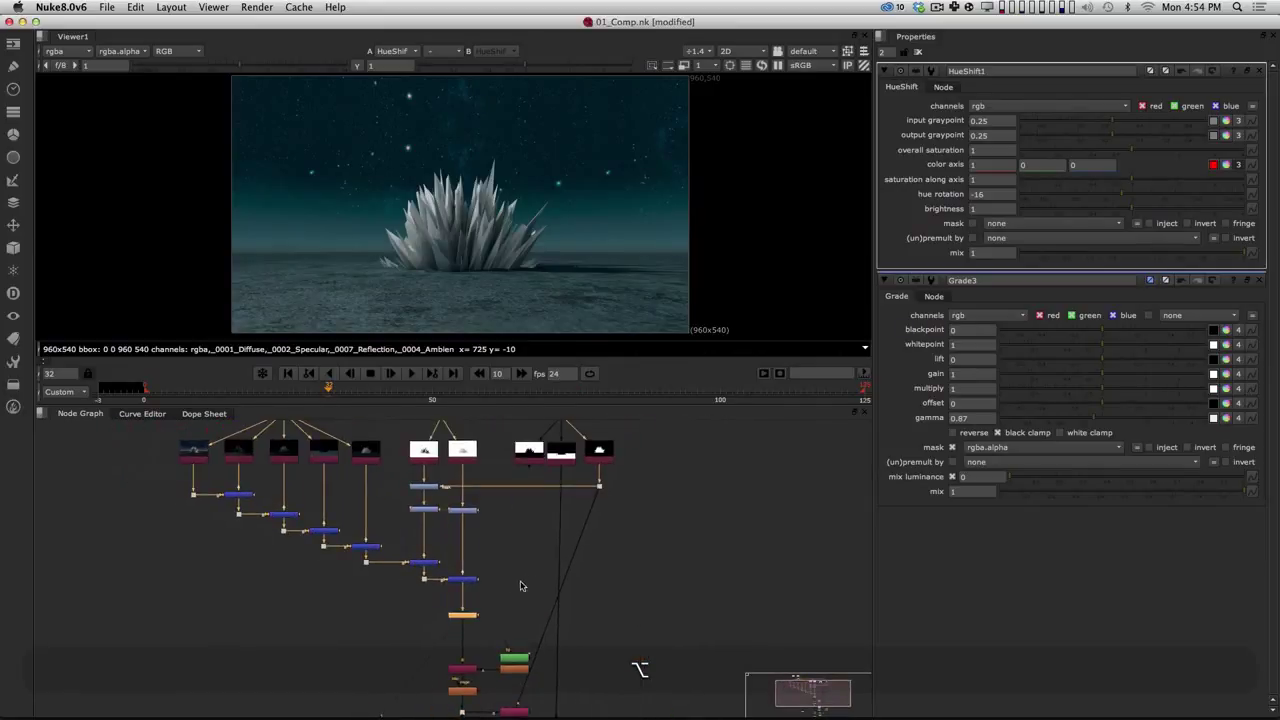
{"action": "left_click_drag", "start_coordinate": [526, 579], "coordinate": [528, 456]}
{"action": "left_click_drag", "start_coordinate": [498, 539], "coordinate": [529, 622], "text": "super"}
{"action": "left_click", "coordinate": [466, 616], "text": "super"}
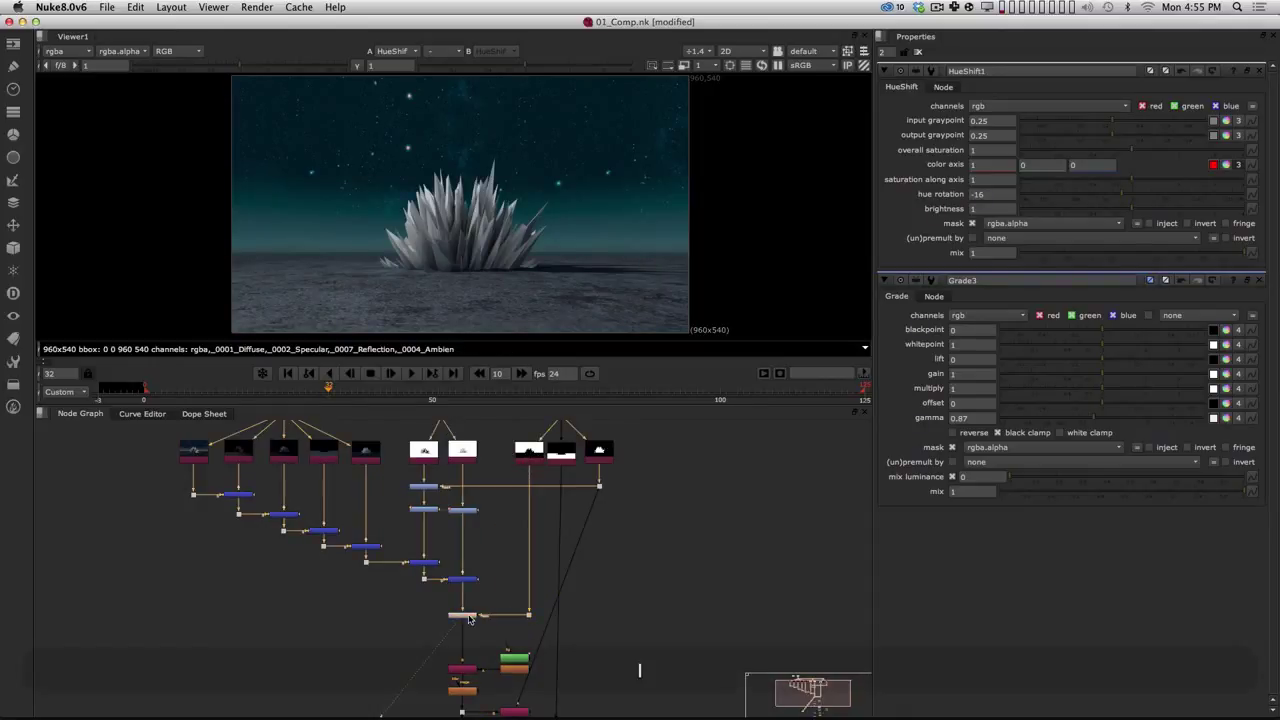
{"action": "left_click", "coordinate": [466, 614]}
Step: Review the node tree from HueShift1 down through the defocus and glow branches
{"action": "middle_click_drag", "start_coordinate": [488, 636], "coordinate": [516, 627], "text": "alt"}
{"action": "left_click_drag", "start_coordinate": [512, 640], "coordinate": [517, 468], "text": "alt"}
{"action": "left_click_drag", "start_coordinate": [514, 710], "coordinate": [513, 631], "text": "alt"}
{"action": "left_click_drag", "start_coordinate": [512, 447], "coordinate": [507, 598], "text": "alt"}
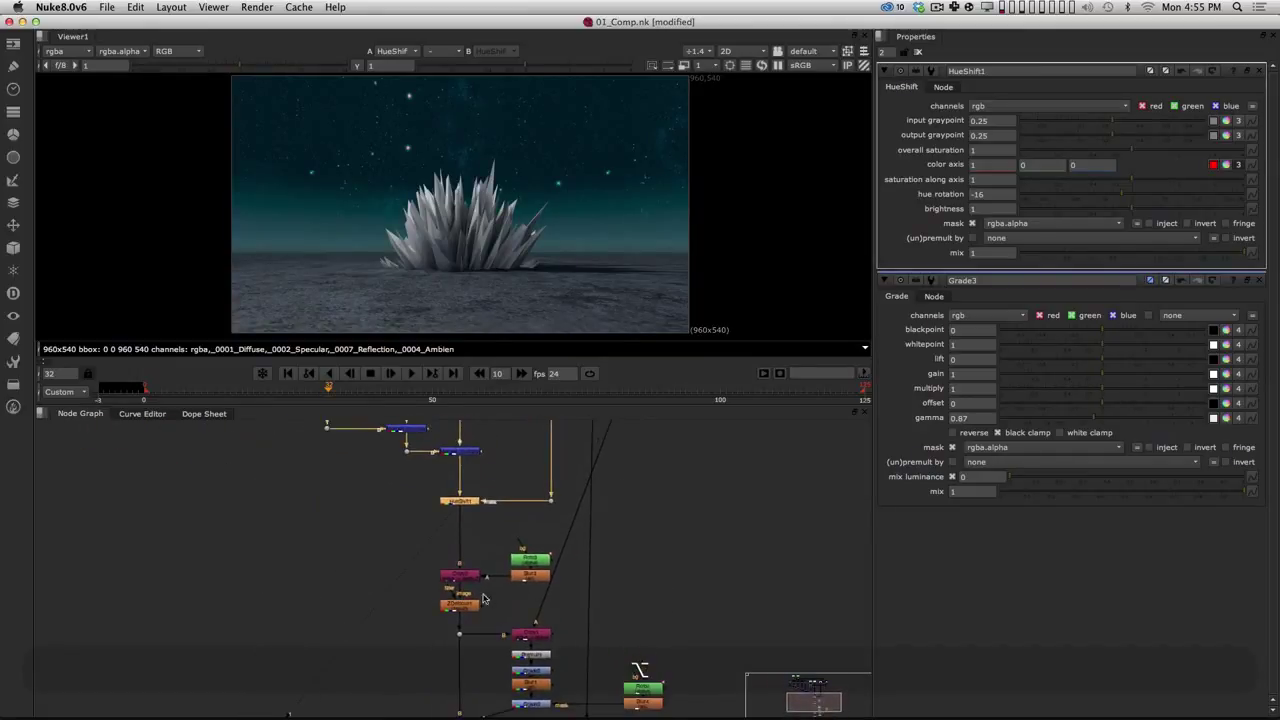
{"action": "middle_click_drag", "start_coordinate": [485, 597], "coordinate": [501, 600], "text": "alt"}
{"action": "left_click_drag", "start_coordinate": [498, 626], "coordinate": [508, 571], "text": "alt"}
{"action": "middle_click_drag", "start_coordinate": [502, 580], "coordinate": [518, 583], "text": "alt"}
{"action": "left_click_drag", "start_coordinate": [510, 443], "coordinate": [505, 567], "text": "alt"}
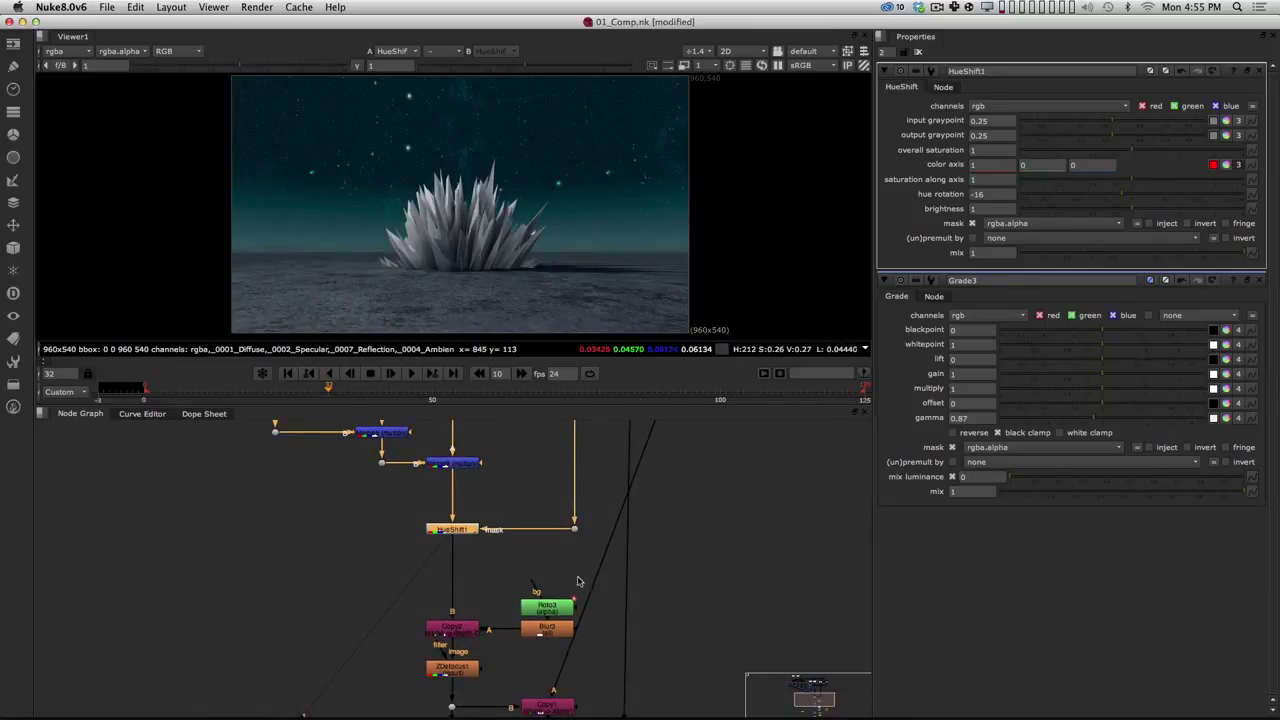
Step: Add an unconnected LightWrap node in the open space beside the main branch, just below HueShift1
{"action": "left_click", "coordinate": [505, 587]}
{"action": "key", "text": "Tab"}
{"action": "type", "text": "lig"}
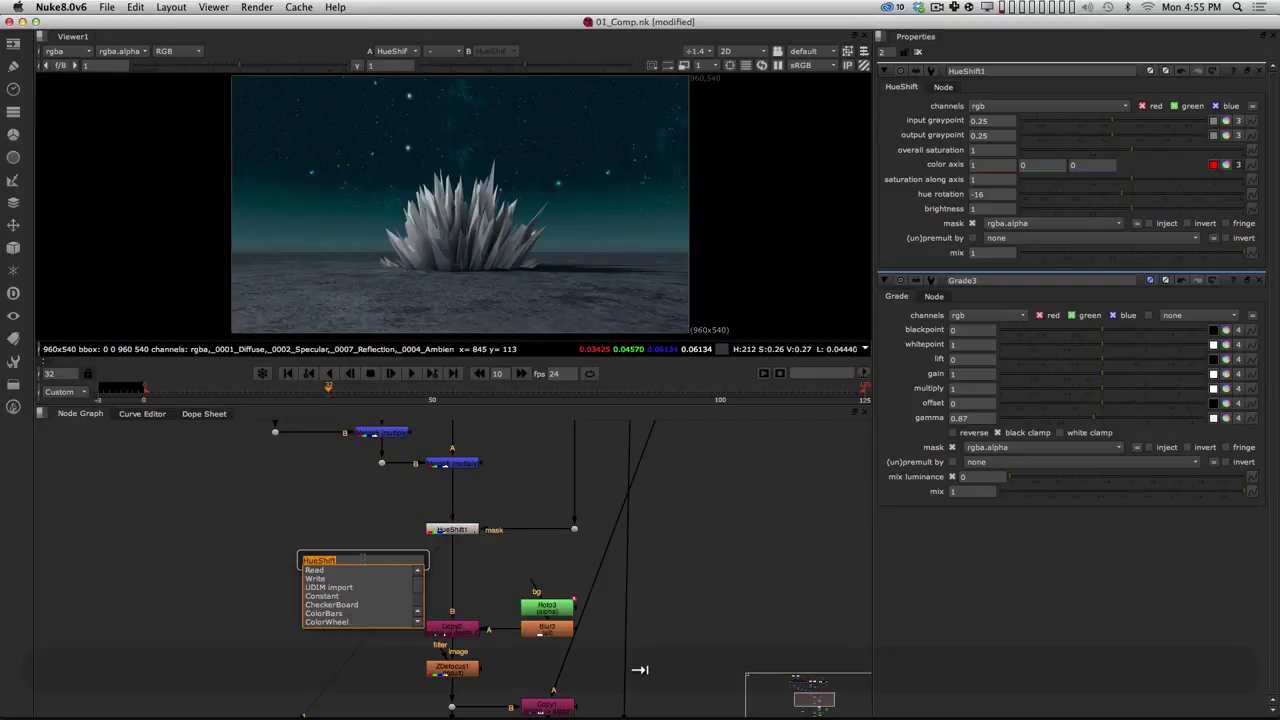
{"action": "type", "text": "ht"}
{"action": "key", "text": "Return"}
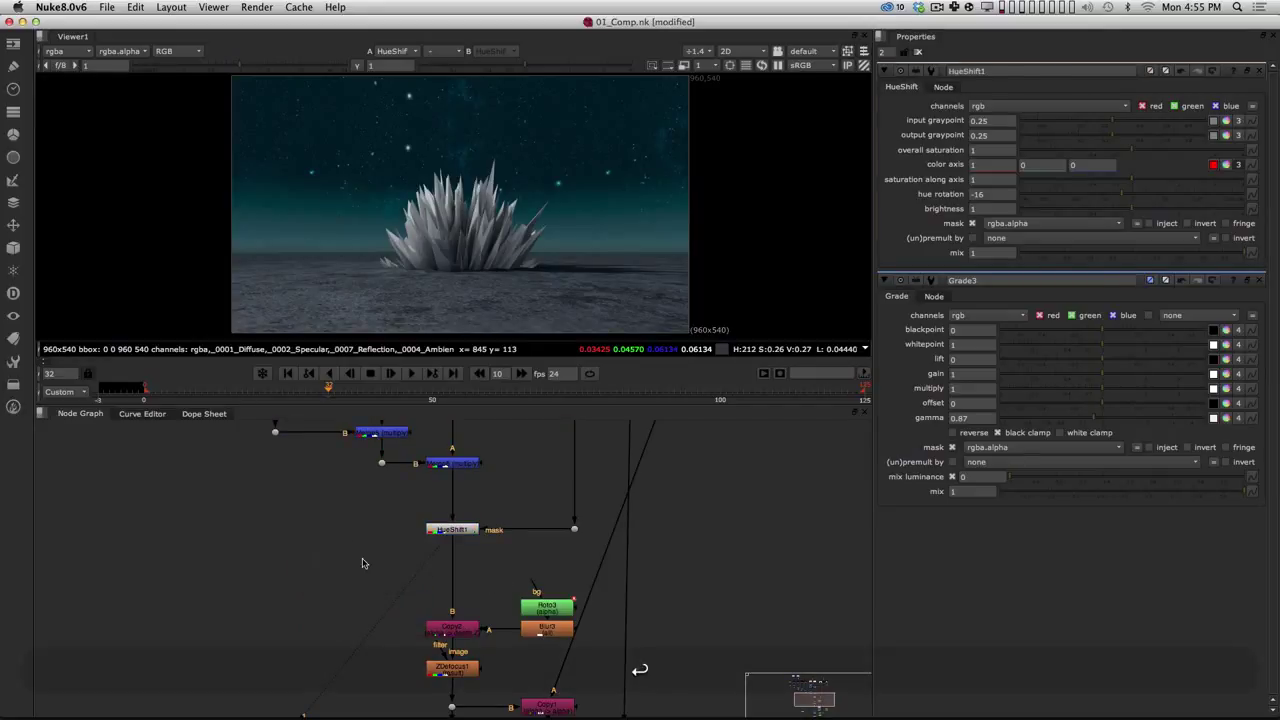
{"action": "left_click_drag", "start_coordinate": [362, 567], "coordinate": [377, 537]}
{"action": "left_click_drag", "start_coordinate": [435, 594], "coordinate": [440, 579], "text": "alt"}
{"action": "left_click_drag", "start_coordinate": [368, 537], "coordinate": [363, 562]}
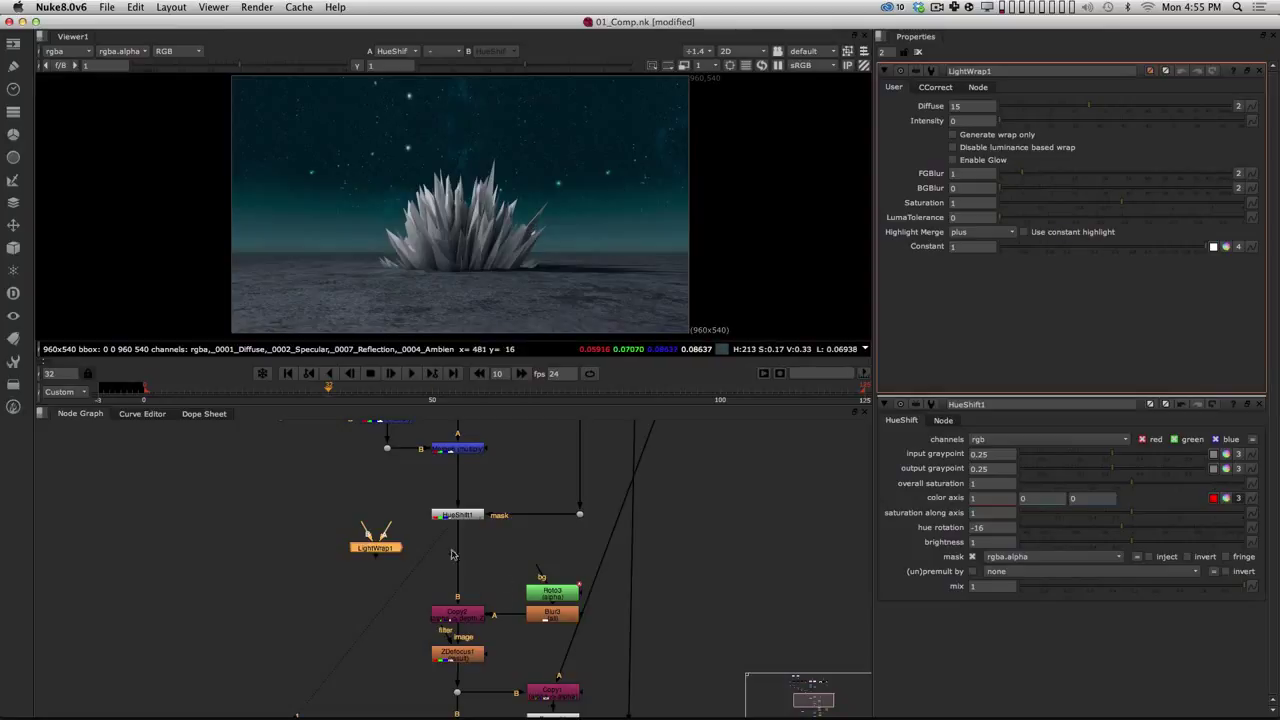
Step: Move LightWrap1 down the graph level with the glow branch and display the output of the Premult node
{"action": "left_click", "coordinate": [408, 587]}
{"action": "left_click_drag", "start_coordinate": [410, 598], "coordinate": [417, 566], "text": "alt"}
{"action": "left_click_drag", "start_coordinate": [391, 502], "coordinate": [355, 557]}
{"action": "left_click_drag", "start_coordinate": [391, 611], "coordinate": [416, 551], "text": "alt"}
{"action": "left_click_drag", "start_coordinate": [424, 472], "coordinate": [427, 578], "text": "alt"}
{"action": "left_click_drag", "start_coordinate": [425, 646], "coordinate": [384, 496], "text": "alt"}
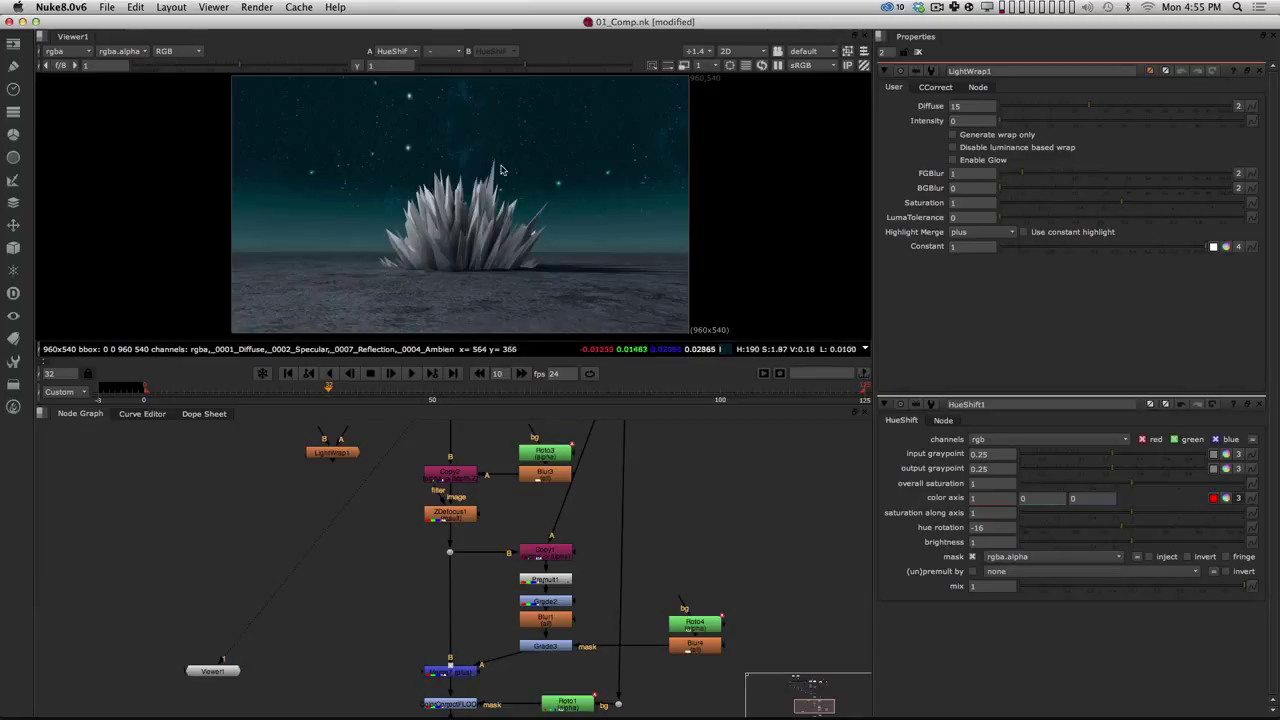
{"action": "left_click_drag", "start_coordinate": [339, 453], "coordinate": [403, 636]}
{"action": "left_click_drag", "start_coordinate": [514, 672], "coordinate": [531, 543], "text": "alt"}
{"action": "left_click_drag", "start_coordinate": [445, 509], "coordinate": [382, 542], "text": "alt"}
{"action": "left_click", "coordinate": [591, 528]}
{"action": "key", "text": "1"}
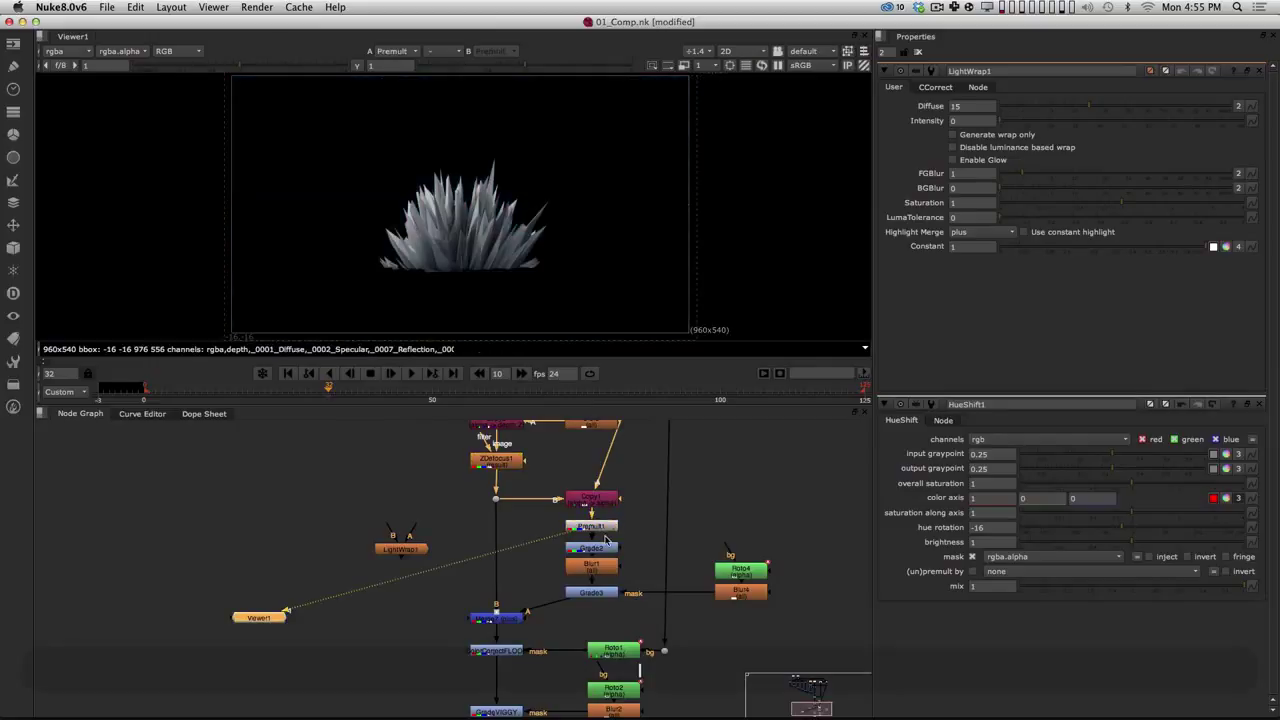
Step: Connect LightWrap1's A input to the Premult node and its B input to HueShift1, aligning it with the Premult node
{"action": "left_click_drag", "start_coordinate": [416, 553], "coordinate": [418, 538]}
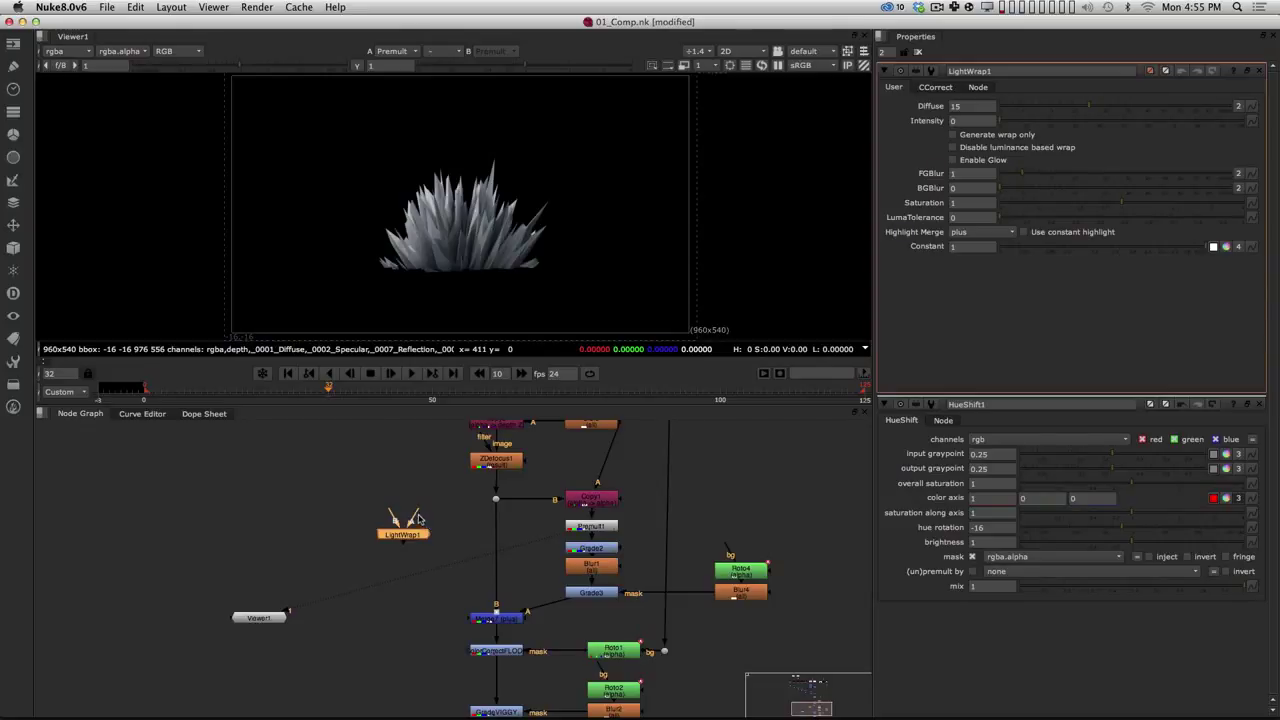
{"action": "left_click_drag", "start_coordinate": [415, 484], "coordinate": [590, 527]}
{"action": "left_click_drag", "start_coordinate": [403, 538], "coordinate": [413, 556]}
{"action": "left_click_drag", "start_coordinate": [430, 489], "coordinate": [440, 553]}
{"action": "left_click_drag", "start_coordinate": [421, 627], "coordinate": [517, 443]}
{"action": "left_click_drag", "start_coordinate": [447, 640], "coordinate": [439, 641]}
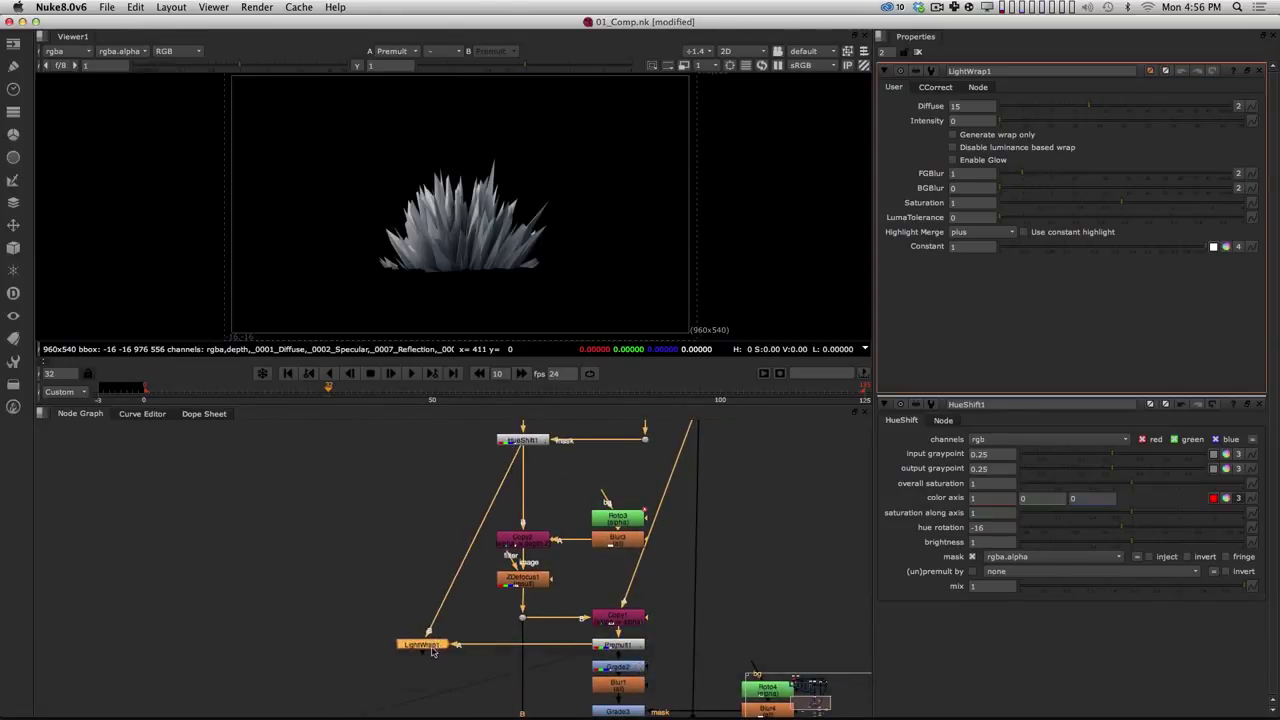
Step: Display LightWrap1's output, make it generate the wrap only, and raise its intensity to 49
{"action": "key", "text": "1"}
{"action": "left_click", "coordinate": [449, 685]}
{"action": "left_click", "coordinate": [423, 645]}
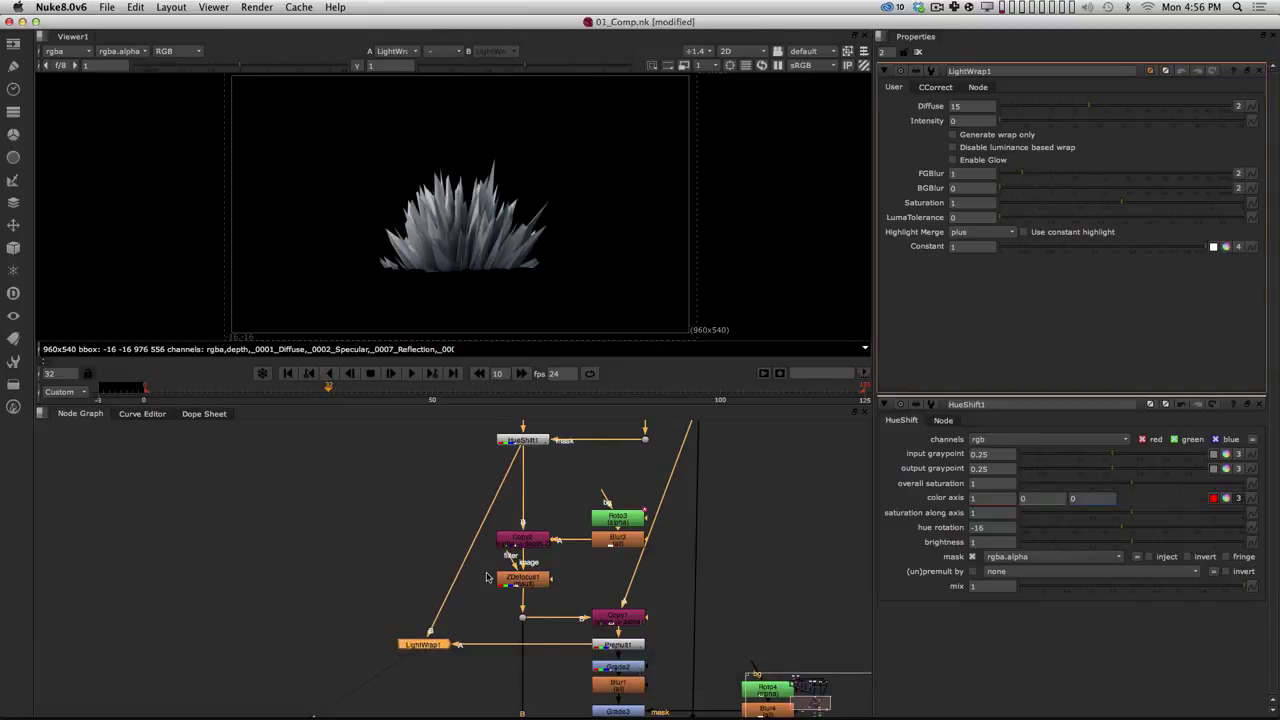
{"action": "left_click", "coordinate": [953, 134]}
{"action": "left_click_drag", "start_coordinate": [1022, 121], "coordinate": [1092, 116]}
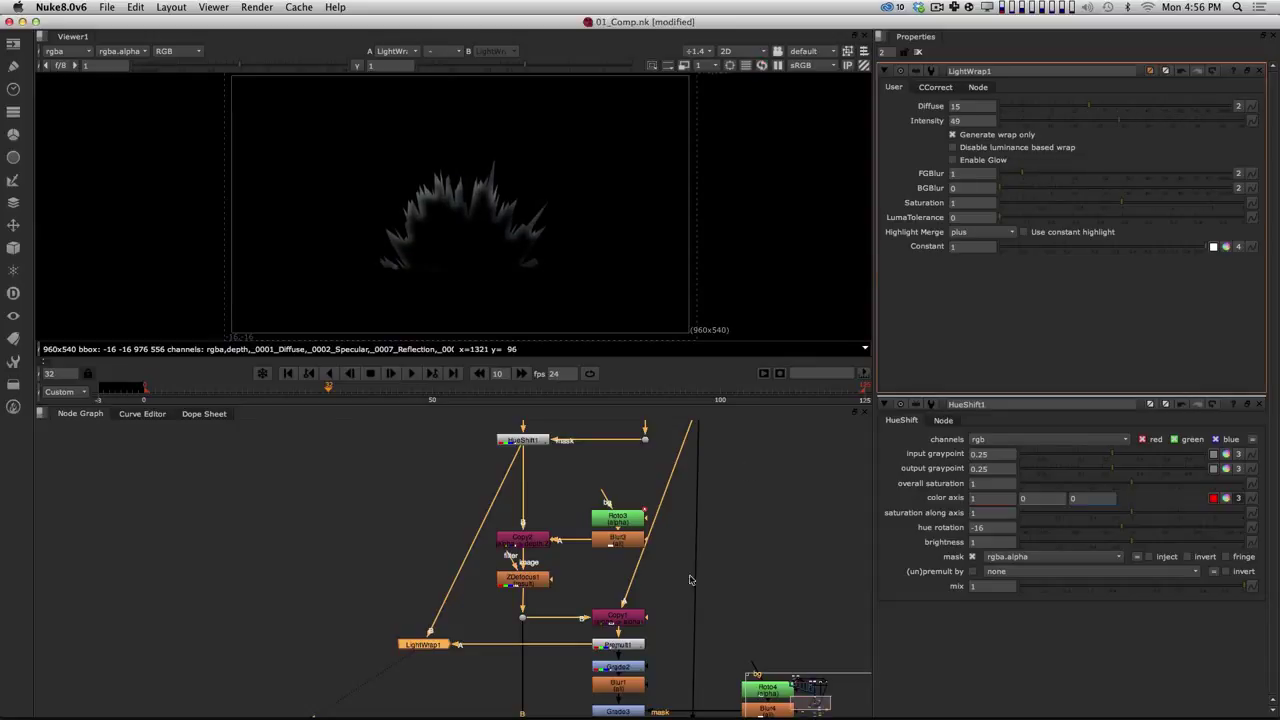
Step: Merge the light wrap over the main branch just above the existing glow merge and display the result
{"action": "left_click_drag", "start_coordinate": [406, 612], "coordinate": [391, 475], "text": "alt"}
{"action": "left_click", "coordinate": [437, 592]}
{"action": "left_click_drag", "start_coordinate": [437, 592], "coordinate": [434, 589], "text": "alt"}
{"action": "key", "text": "Tab"}
{"action": "type", "text": "merge"}
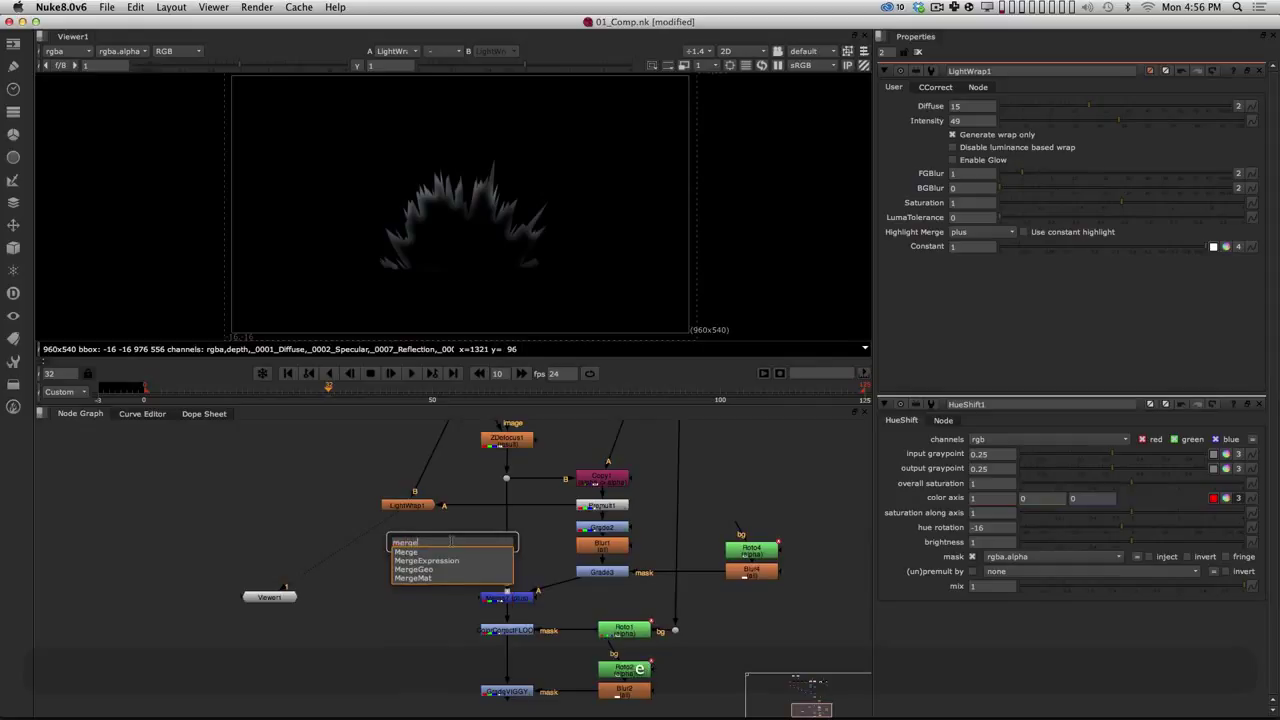
{"action": "key", "text": "Return"}
{"action": "left_click_drag", "start_coordinate": [488, 563], "coordinate": [503, 552]}
{"action": "left_click", "coordinate": [505, 549]}
{"action": "key", "text": "1"}
Step: Toggle LightWrap1 off and on repeatedly to compare the merged image with and without the wrap
{"action": "double_click", "coordinate": [413, 507]}
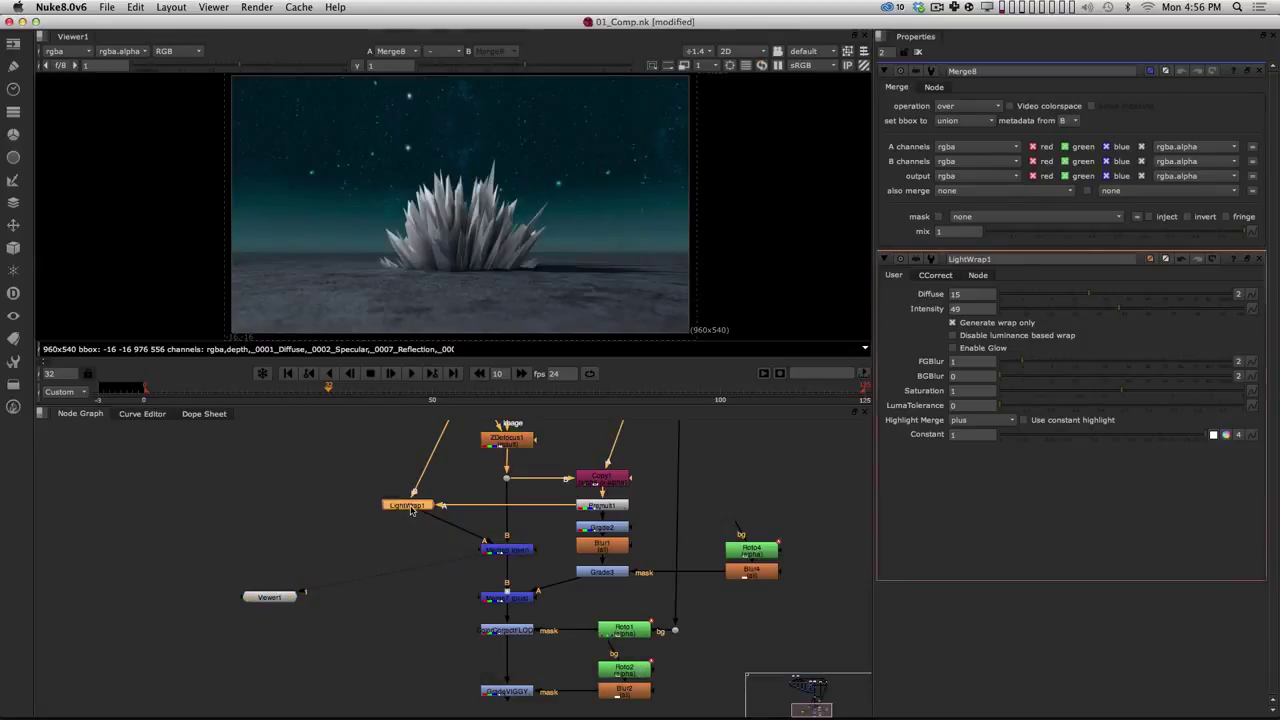
{"action": "key", "text": "d"}
{"action": "key", "text": "d"}
{"action": "key", "text": "d"}
{"action": "key", "text": "d"}
{"action": "key", "text": "d"}
{"action": "key", "text": "d"}
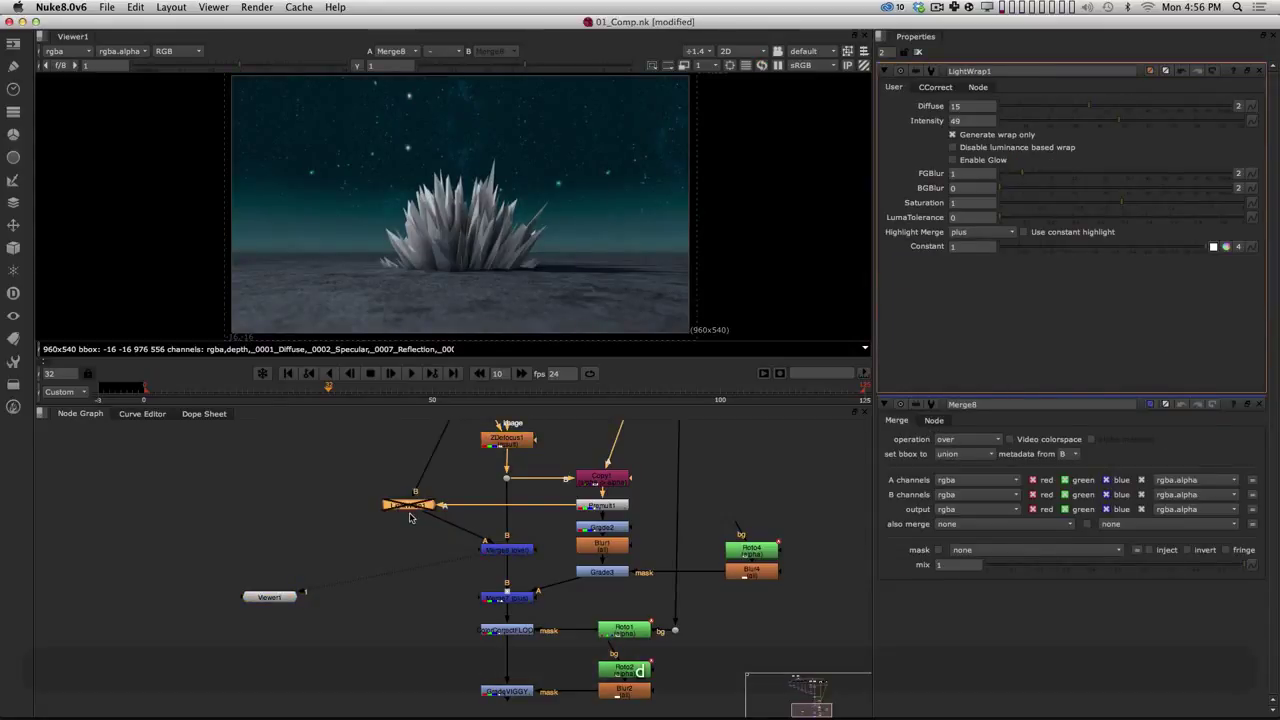
{"action": "key", "text": "d"}
{"action": "key", "text": "d"}
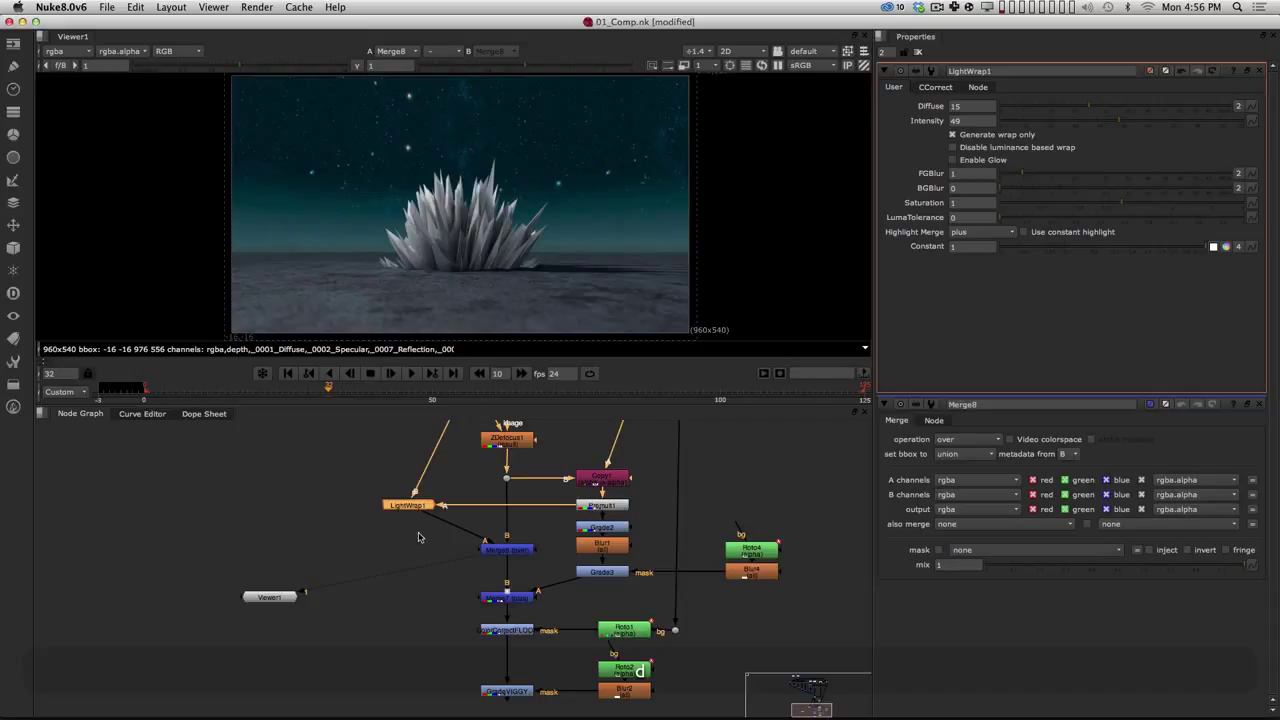
Step: Set LightWrap1's diffuse to 13 and its intensity to 73.5
{"action": "left_click_drag", "start_coordinate": [422, 513], "coordinate": [410, 514]}
{"action": "left_click_drag", "start_coordinate": [435, 581], "coordinate": [452, 659], "text": "alt"}
{"action": "middle_click_drag", "start_coordinate": [485, 546], "coordinate": [415, 546], "text": "alt"}
{"action": "mouse_move", "coordinate": [409, 546]}
{"action": "left_mouse_down", "text": "alt"}
{"action": "mouse_move", "coordinate": [403, 564]}
{"action": "mouse_move", "coordinate": [411, 546]}
{"action": "left_mouse_up", "text": "alt"}
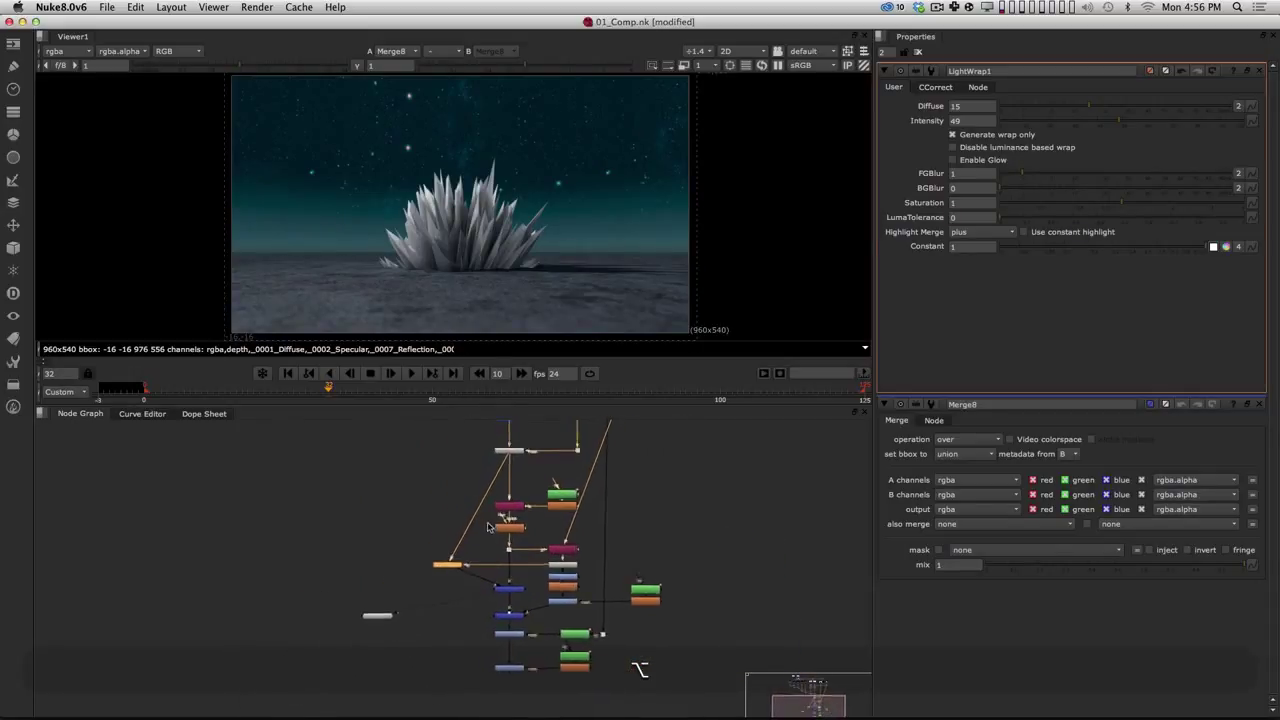
{"action": "middle_click_drag", "start_coordinate": [479, 522], "coordinate": [510, 583], "text": "alt"}
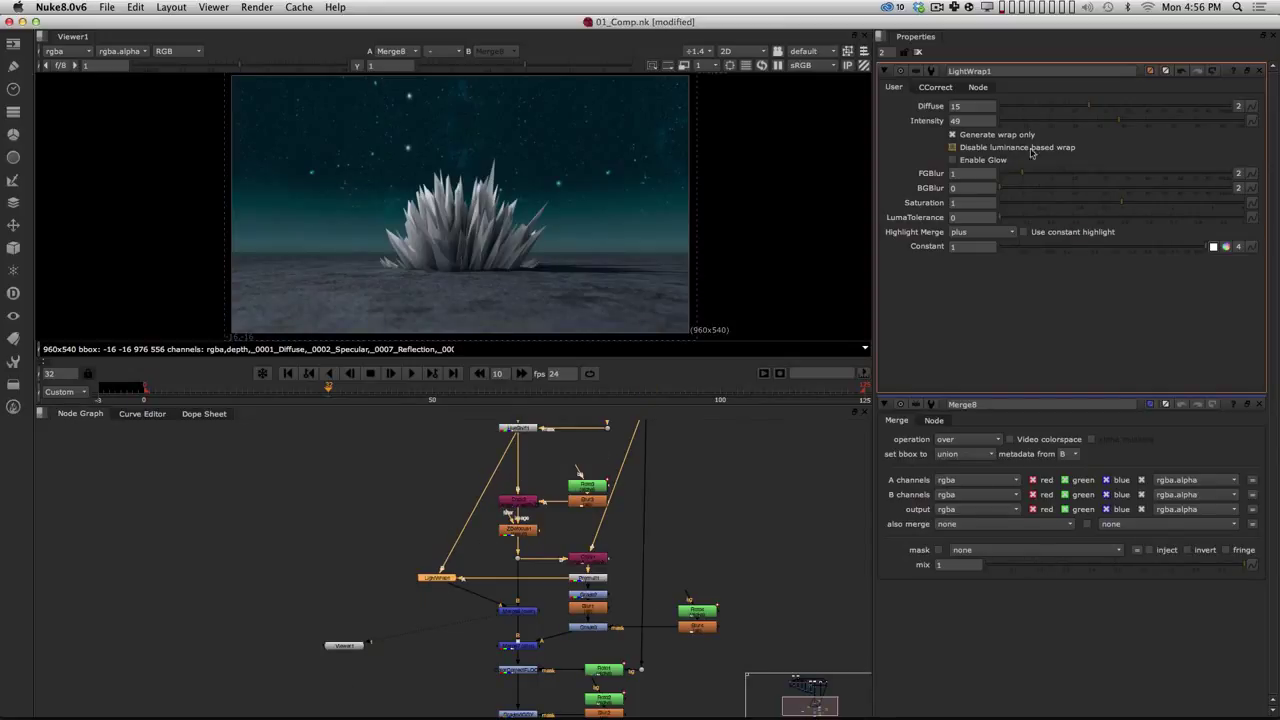
{"action": "left_click_drag", "start_coordinate": [1214, 103], "coordinate": [1041, 116]}
{"action": "left_click_drag", "start_coordinate": [1132, 110], "coordinate": [1100, 124]}
Step: Display LightWrap1's output and undo the accidental disconnection of its A input from the Premult node
{"action": "key", "text": "1"}
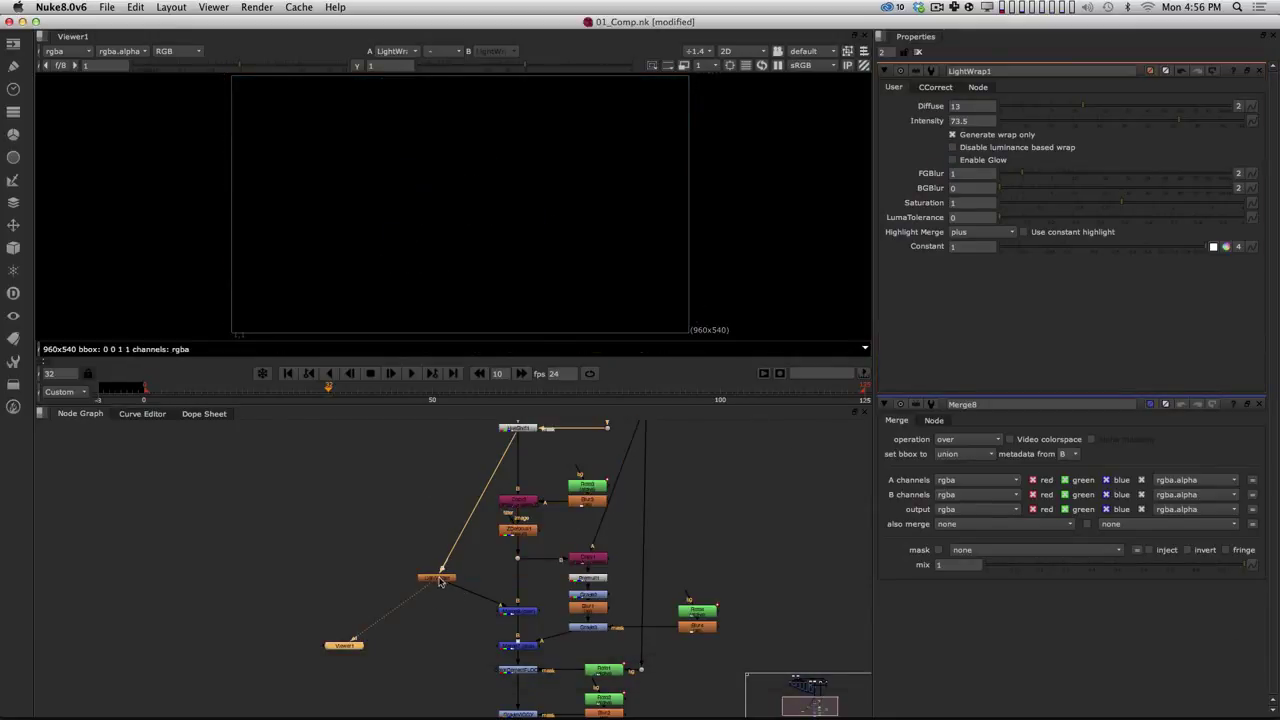
{"action": "key", "text": "a"}
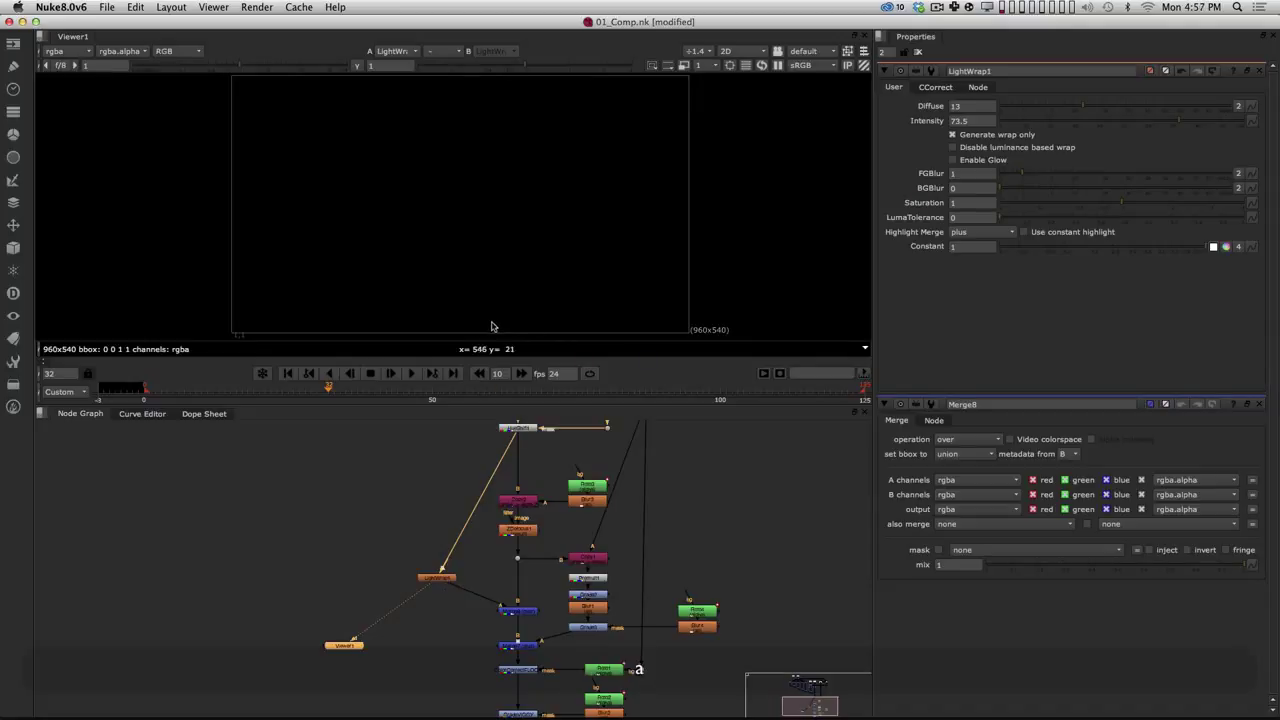
{"action": "key", "text": "super+z"}
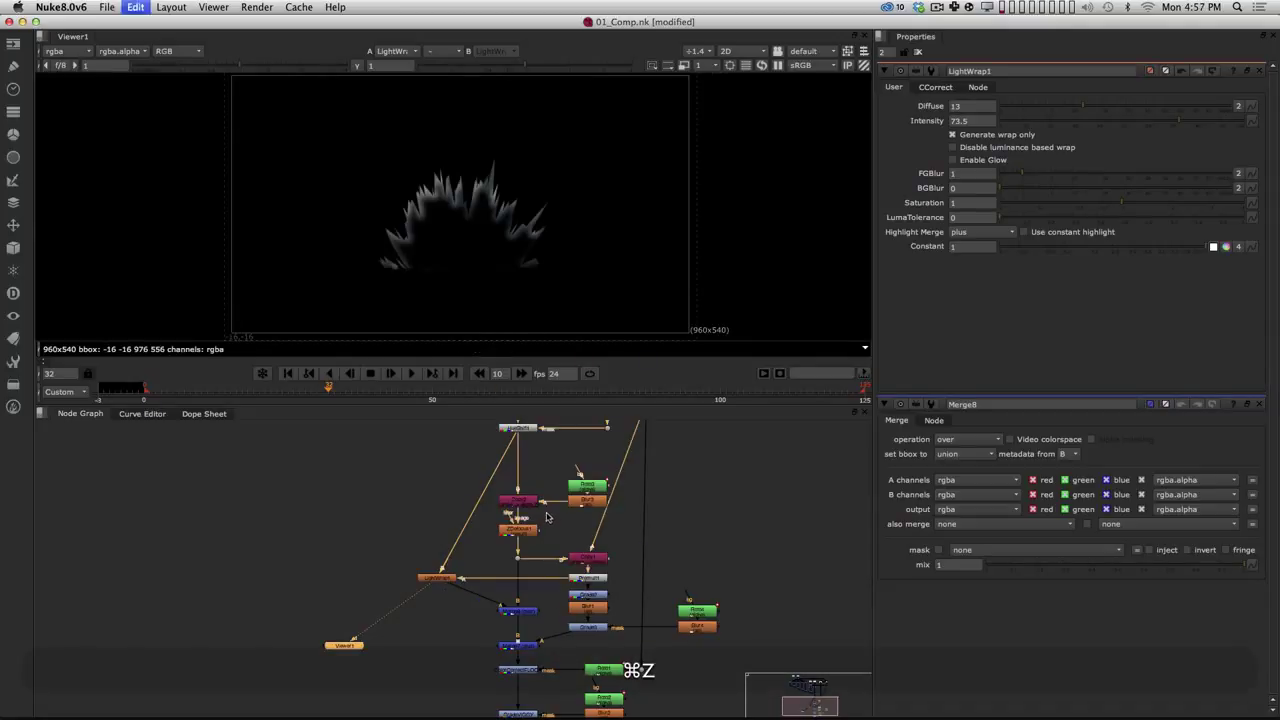
Step: Insert a Grade node between LightWrap1 and its merge into the main branch
{"action": "left_click", "coordinate": [452, 614]}
{"action": "left_click", "coordinate": [437, 581]}
{"action": "key", "text": "super+i"}
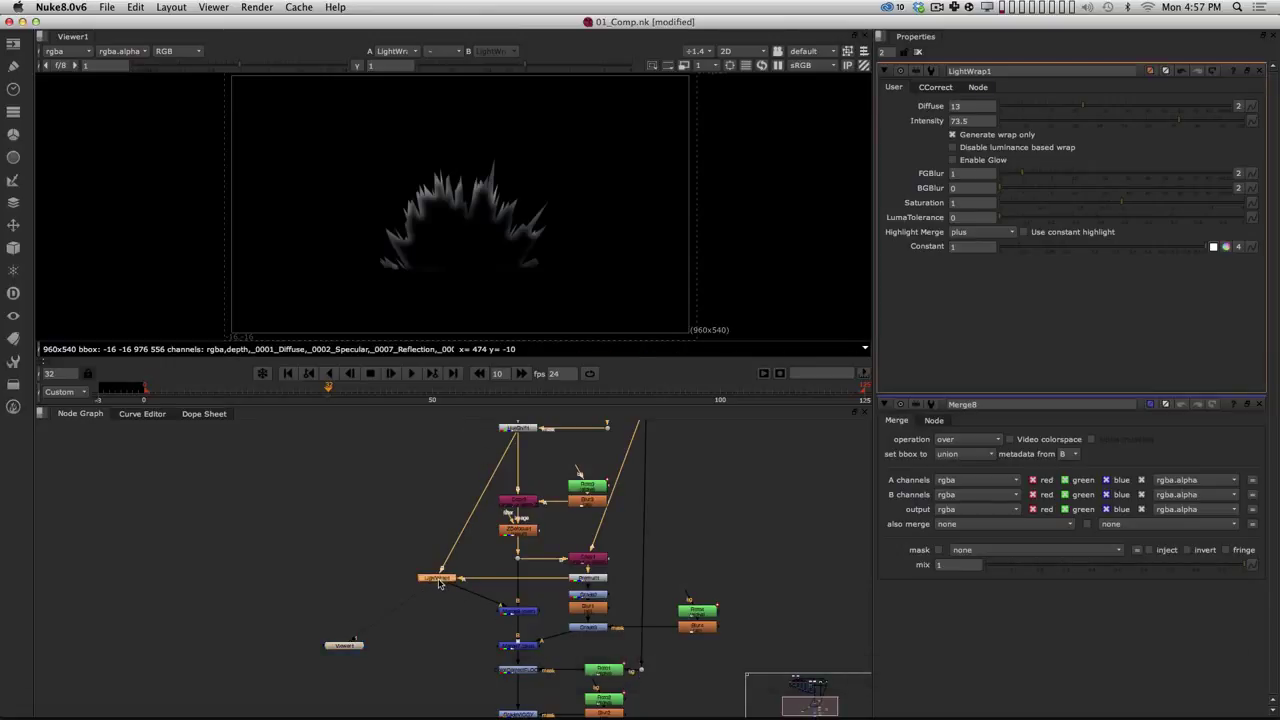
{"action": "key", "text": "Tab"}
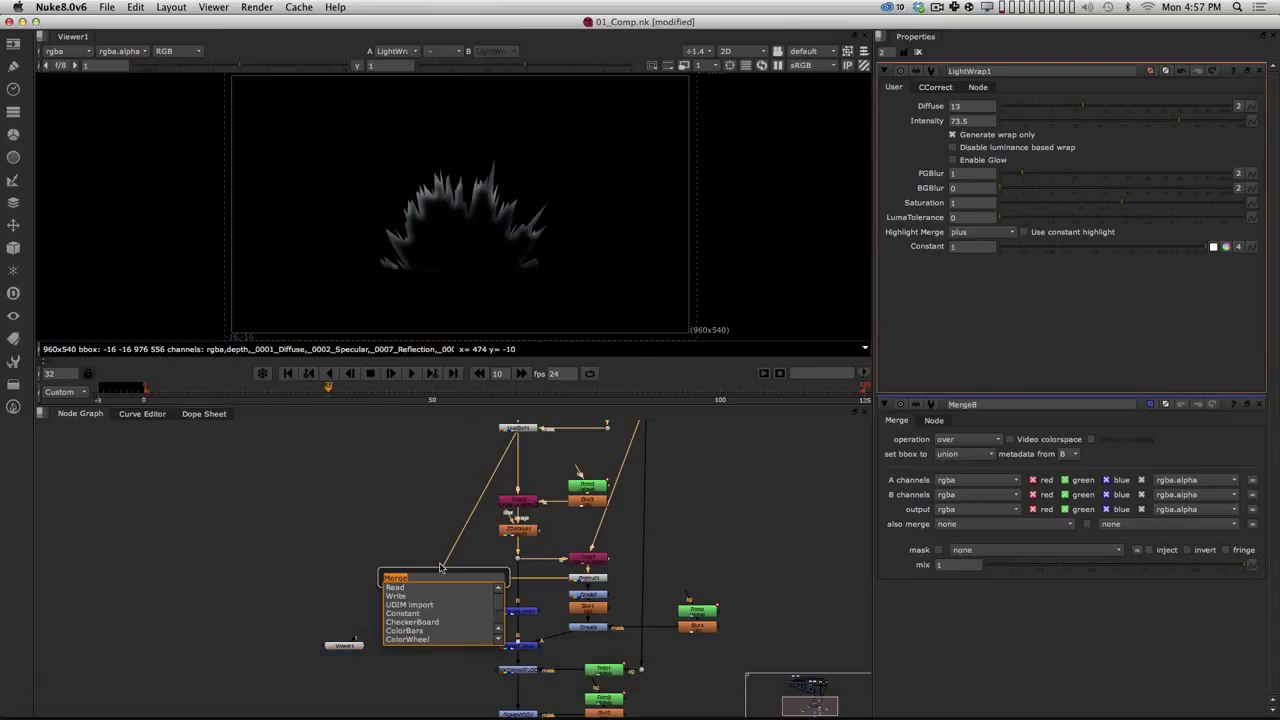
{"action": "type", "text": "gr"}
{"action": "key", "text": "Down"}
{"action": "key", "text": "Down"}
{"action": "key", "text": "Down"}
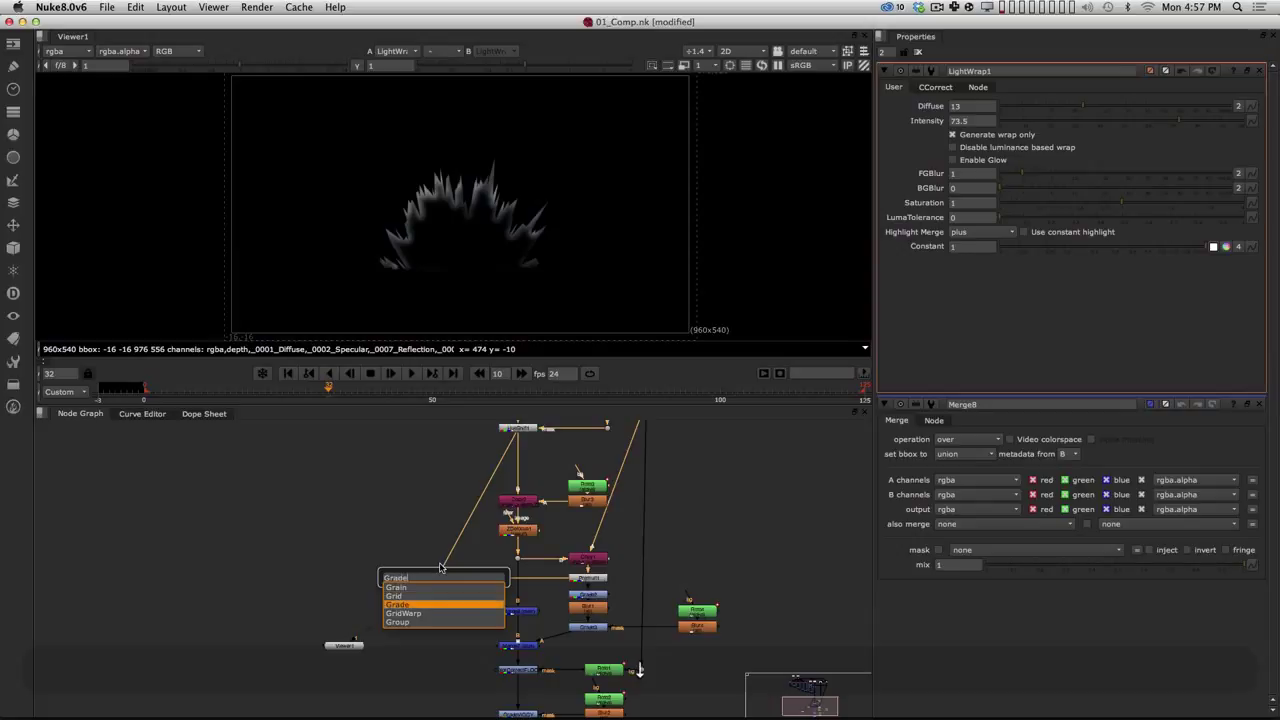
{"action": "key", "text": "Return"}
Step: Set Grade4's whitepoint to 0.4 and tint its gamma blue with red 0.774653 and green 0.917604
{"action": "left_click", "coordinate": [1078, 139]}
{"action": "mouse_move", "coordinate": [1078, 139]}
{"action": "left_mouse_down"}
{"action": "mouse_move", "coordinate": [1053, 139]}
{"action": "mouse_move", "coordinate": [1065, 137]}
{"action": "left_mouse_up"}
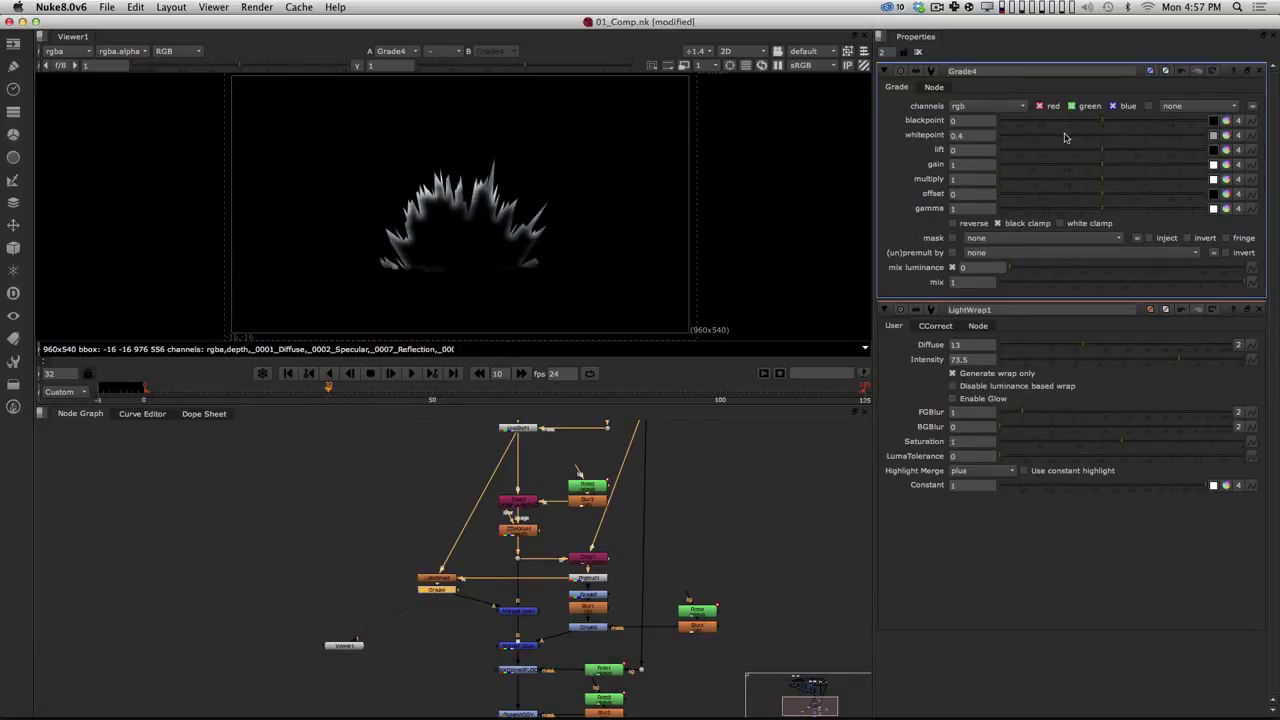
{"action": "left_click", "coordinate": [1226, 208]}
{"action": "left_click_drag", "start_coordinate": [915, 248], "coordinate": [856, 269]}
Step: Display the final vignette grade and toggle LightWrap1 and Grade4 together to compare the composite with and without them
{"action": "left_click_drag", "start_coordinate": [560, 698], "coordinate": [558, 550], "text": "alt"}
{"action": "left_click_drag", "start_coordinate": [523, 615], "coordinate": [482, 624], "text": "alt"}
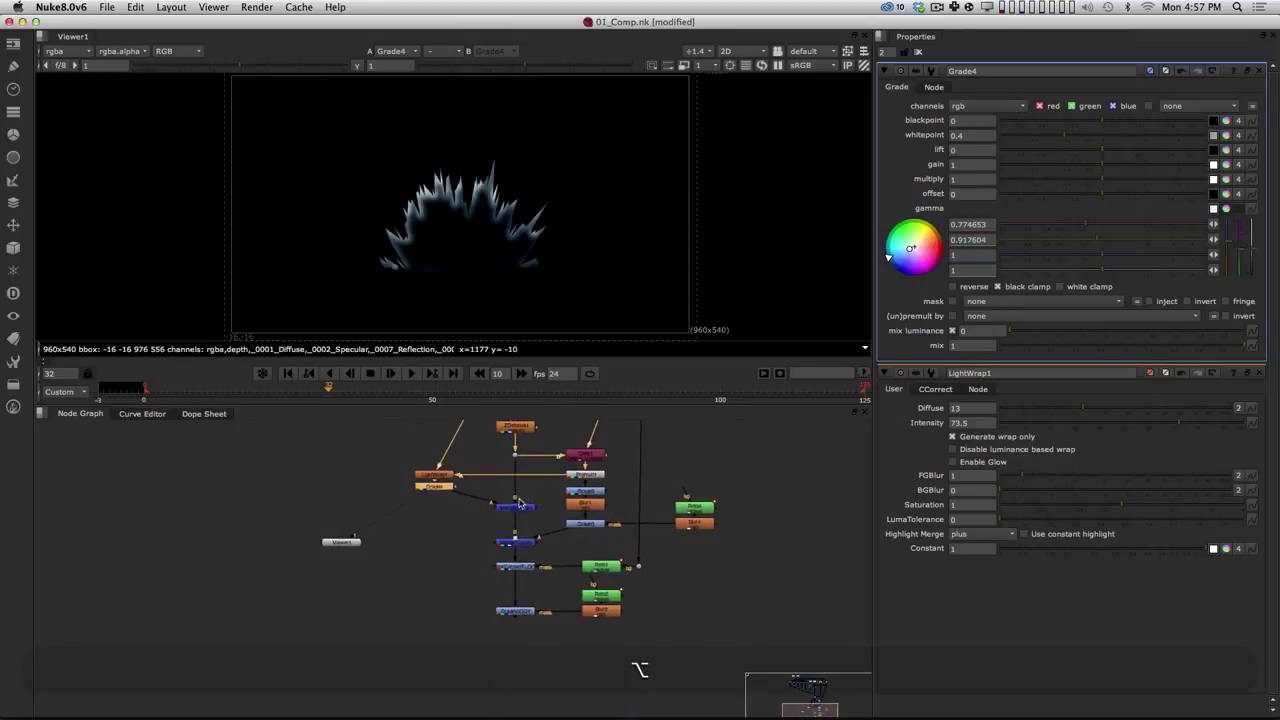
{"action": "left_click", "coordinate": [522, 612]}
{"action": "key", "text": "1"}
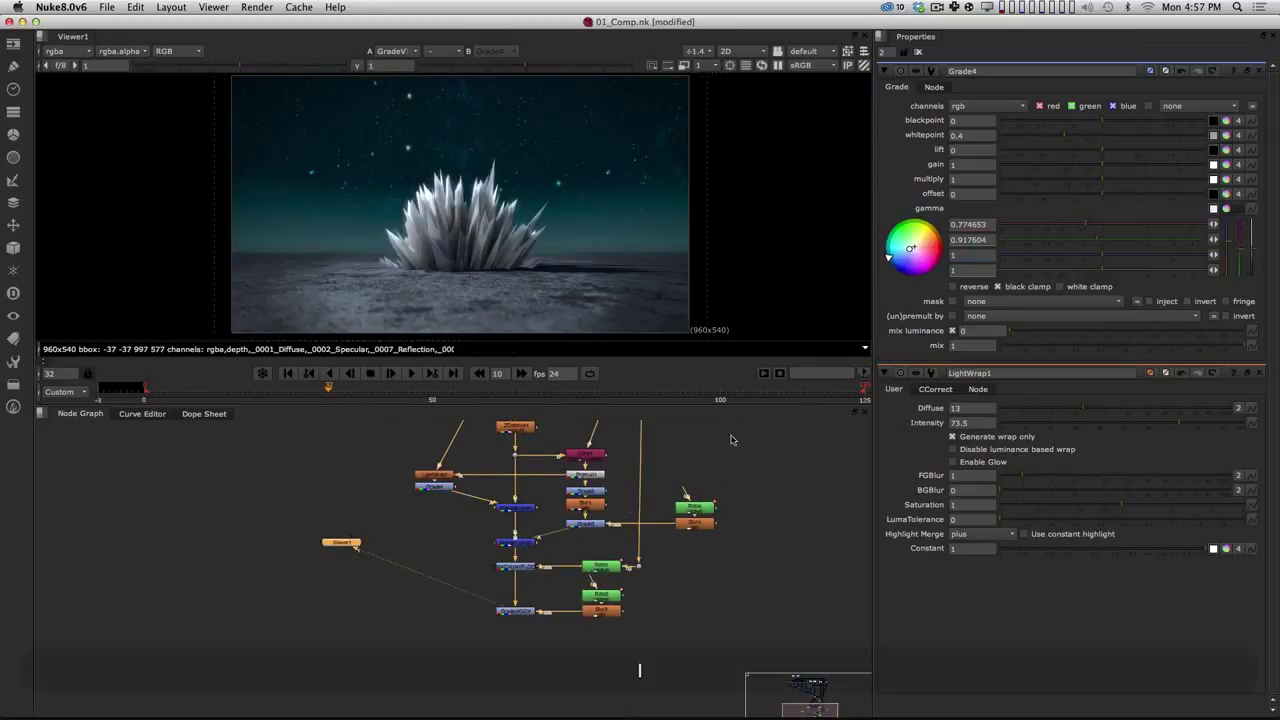
{"action": "left_click_drag", "start_coordinate": [386, 457], "coordinate": [478, 521]}
{"action": "key", "text": "d"}
{"action": "key", "text": "d"}
{"action": "key", "text": "d"}
{"action": "key", "text": "d"}
{"action": "key", "text": "d"}
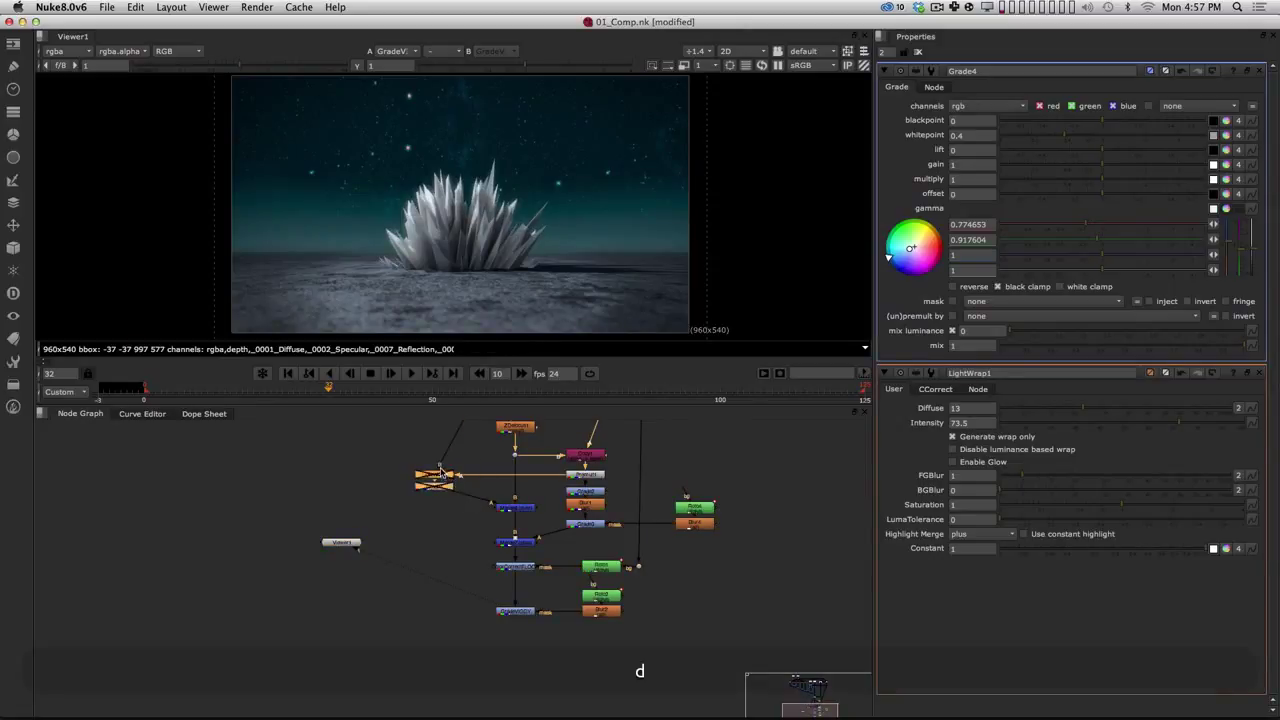
{"action": "key", "text": "d"}
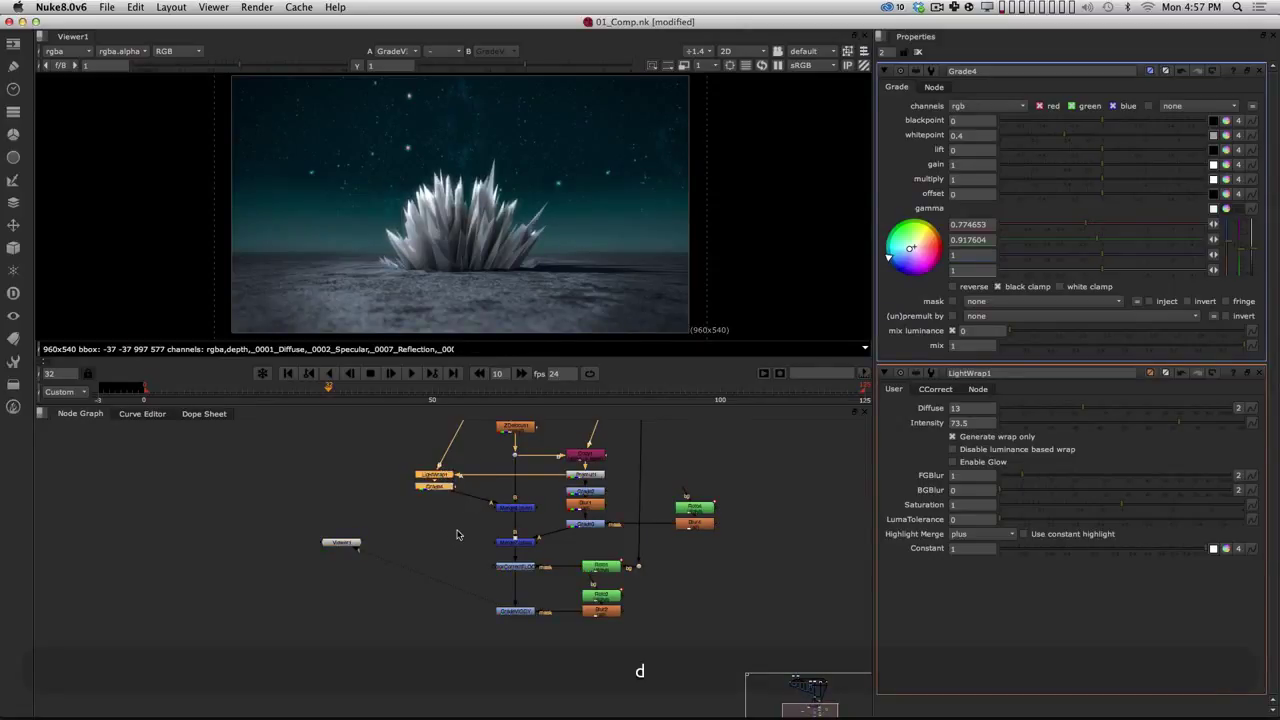
{"action": "key", "text": "d"}
{"action": "key", "text": "d"}
Step: Set Grade4's whitepoint to 0.78 to soften the light wrap in the final composite
{"action": "left_click", "coordinate": [435, 488]}
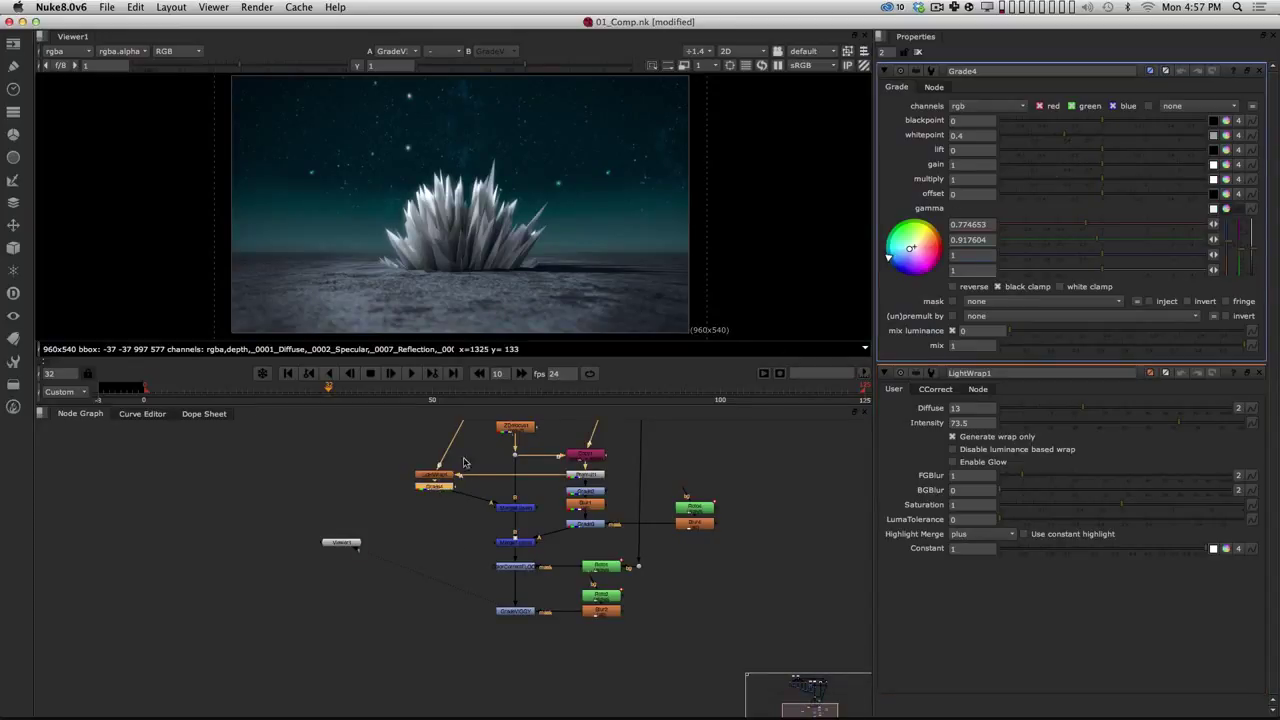
{"action": "mouse_move", "coordinate": [1071, 136]}
{"action": "left_mouse_down"}
{"action": "mouse_move", "coordinate": [1151, 136]}
{"action": "mouse_move", "coordinate": [1092, 136]}
{"action": "left_mouse_up"}
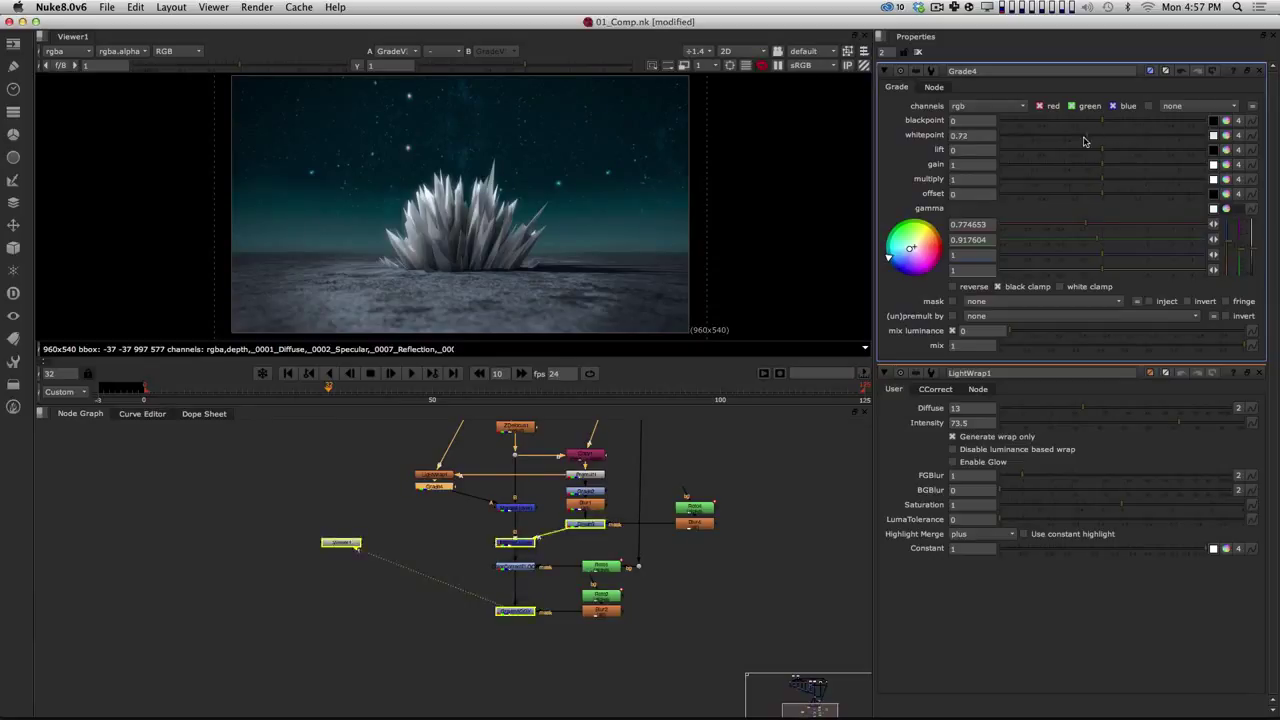
{"action": "left_click", "coordinate": [811, 603]}
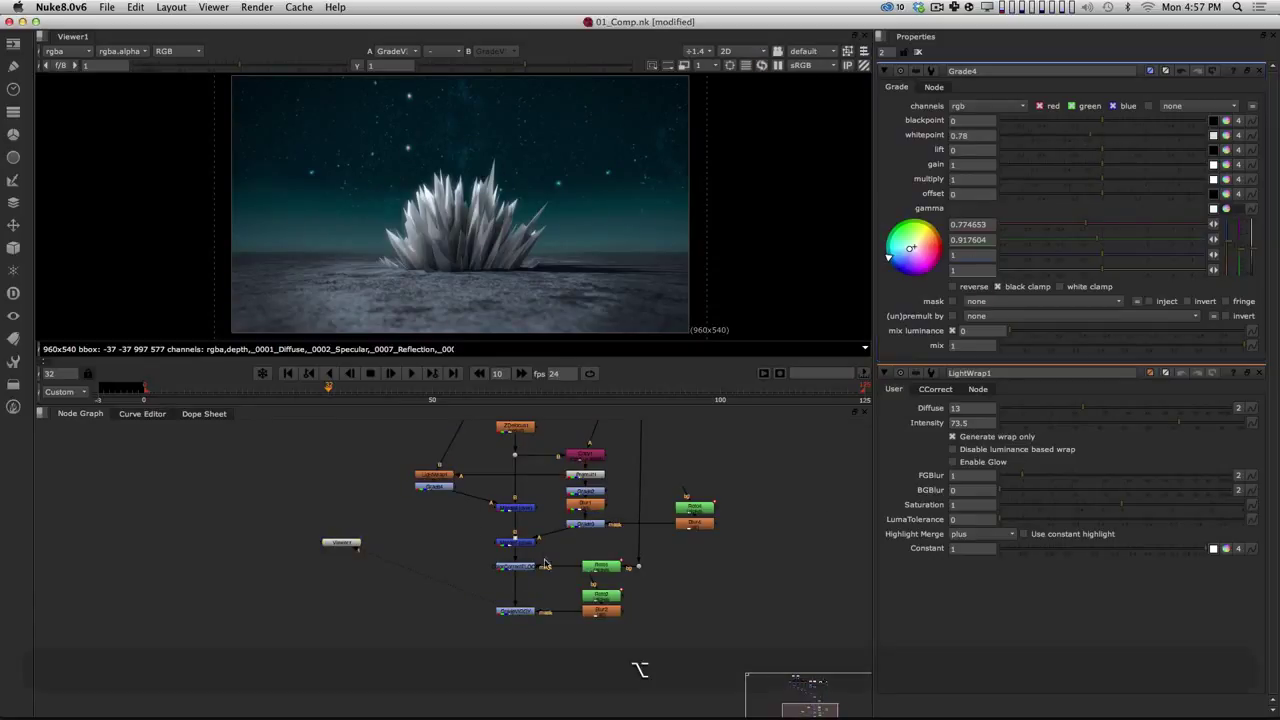
Step: Examine the node tree from the LightWrap1 and Grade4 branch down to the final vignette grade
{"action": "left_click_drag", "start_coordinate": [501, 656], "coordinate": [488, 694], "text": "alt"}
{"action": "mouse_move", "coordinate": [430, 545]}
{"action": "left_mouse_down", "text": "alt"}
{"action": "mouse_move", "coordinate": [422, 650]}
{"action": "mouse_move", "coordinate": [446, 611]}
{"action": "left_mouse_up", "text": "alt"}
{"action": "left_click_drag", "start_coordinate": [377, 558], "coordinate": [488, 612]}
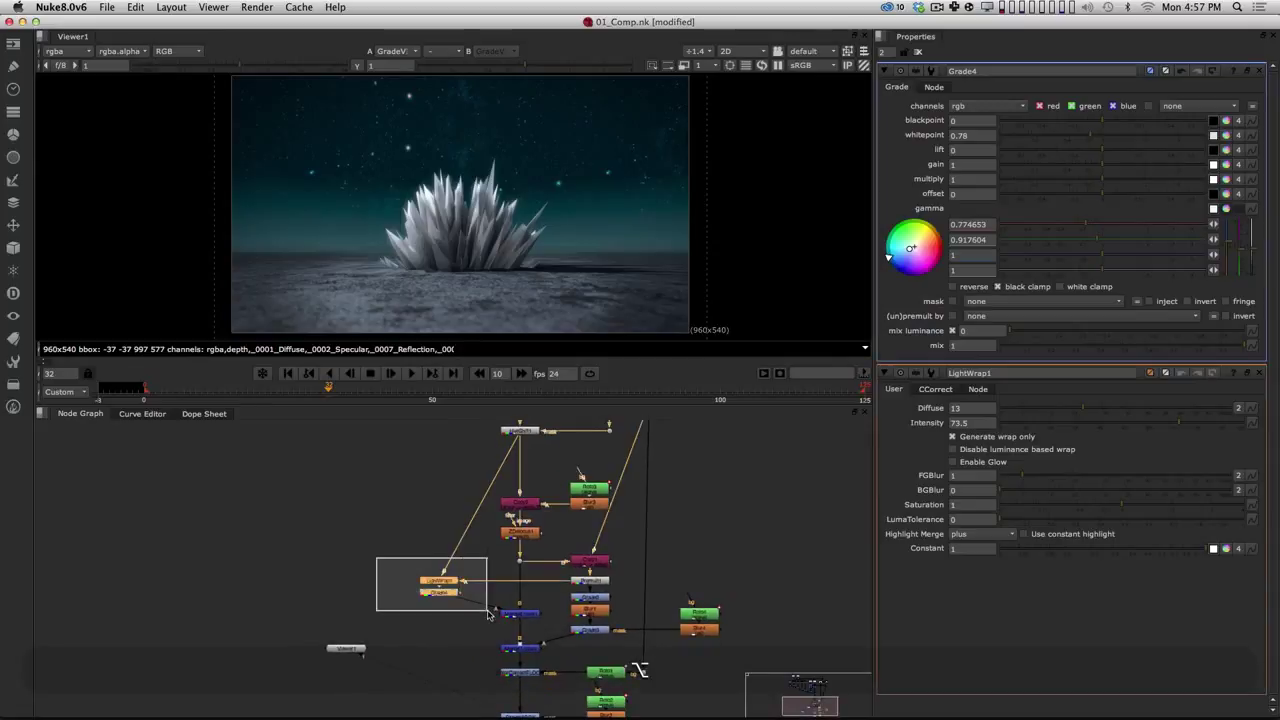
{"action": "left_click", "coordinate": [634, 548]}
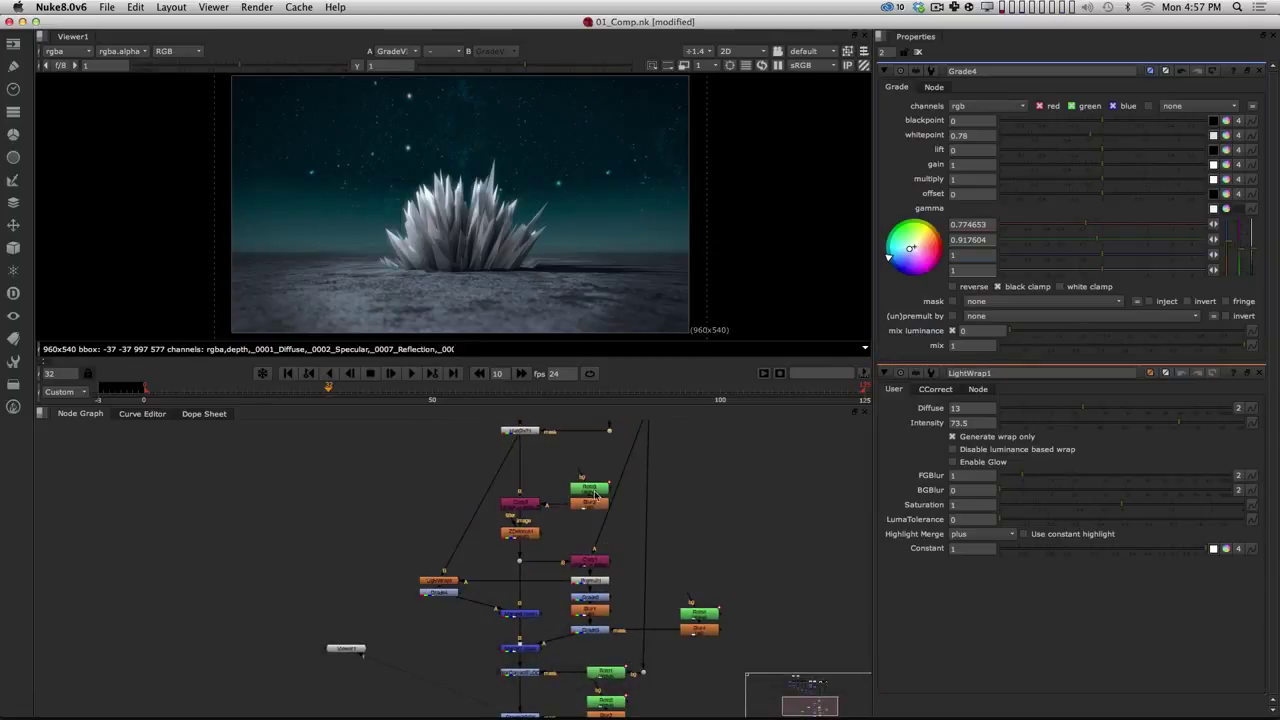
{"action": "left_click_drag", "start_coordinate": [527, 714], "coordinate": [541, 587], "text": "alt"}
{"action": "left_click_drag", "start_coordinate": [553, 666], "coordinate": [550, 655], "text": "alt"}
{"action": "left_click", "coordinate": [538, 587]}
{"action": "left_click", "coordinate": [539, 588]}
{"action": "scroll", "coordinate": [525, 664], "scroll_direction": "up", "scroll_amount": 3}
{"action": "left_click_drag", "start_coordinate": [610, 615], "coordinate": [551, 598], "text": "alt"}
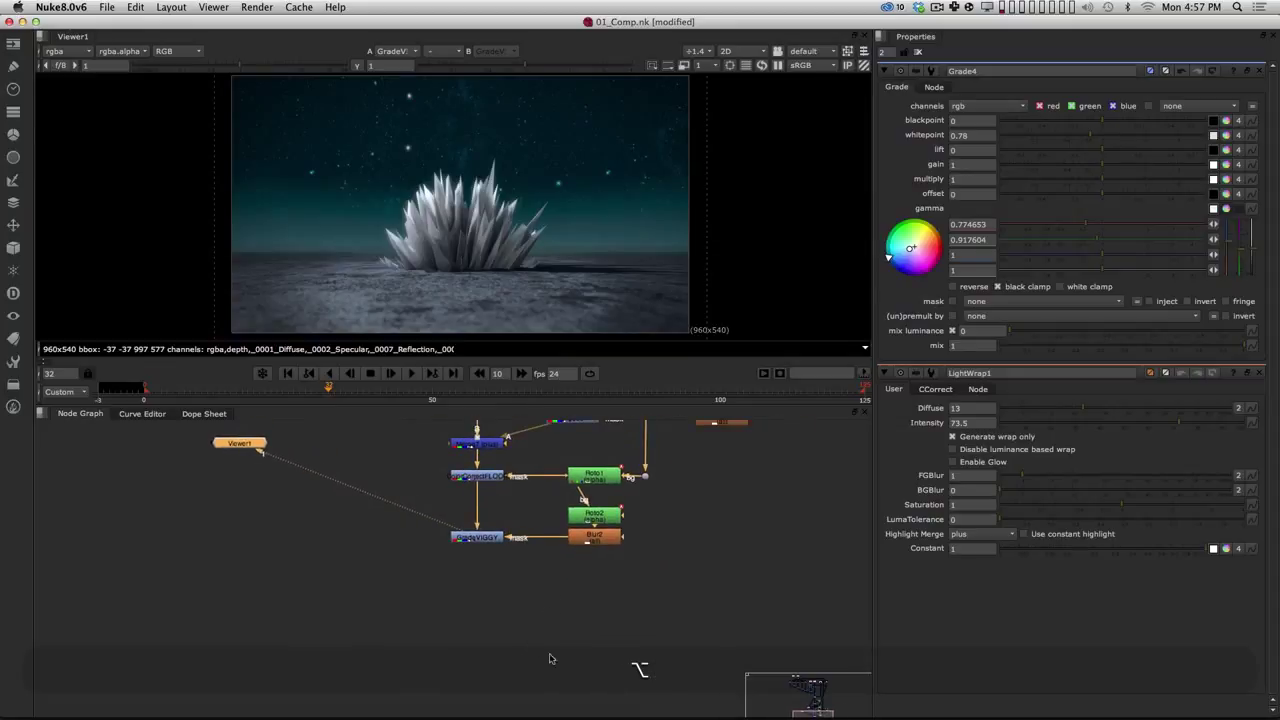
{"action": "left_click", "coordinate": [537, 600]}
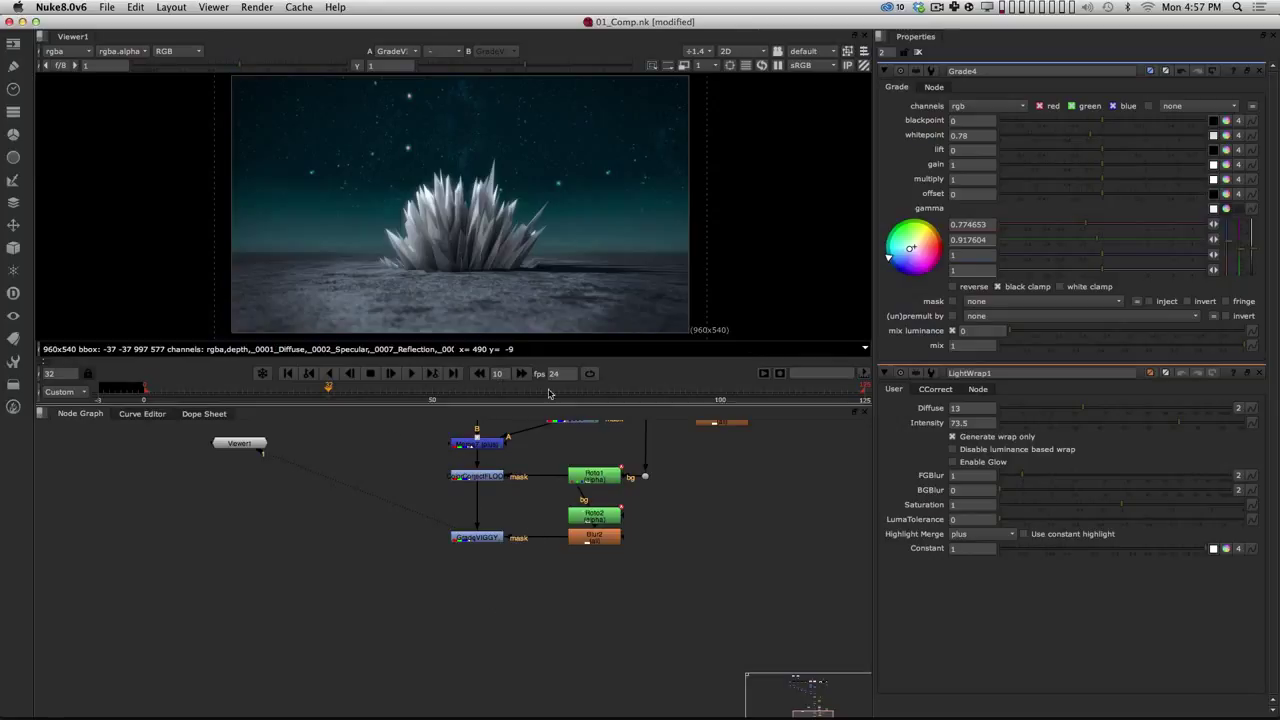
Step: Switch to the 02_CompMore script in NukeX, display Write1's final output and look over the node tree above it
{"action": "key", "text": "super+Tab"}
{"action": "left_click", "coordinate": [460, 360]}
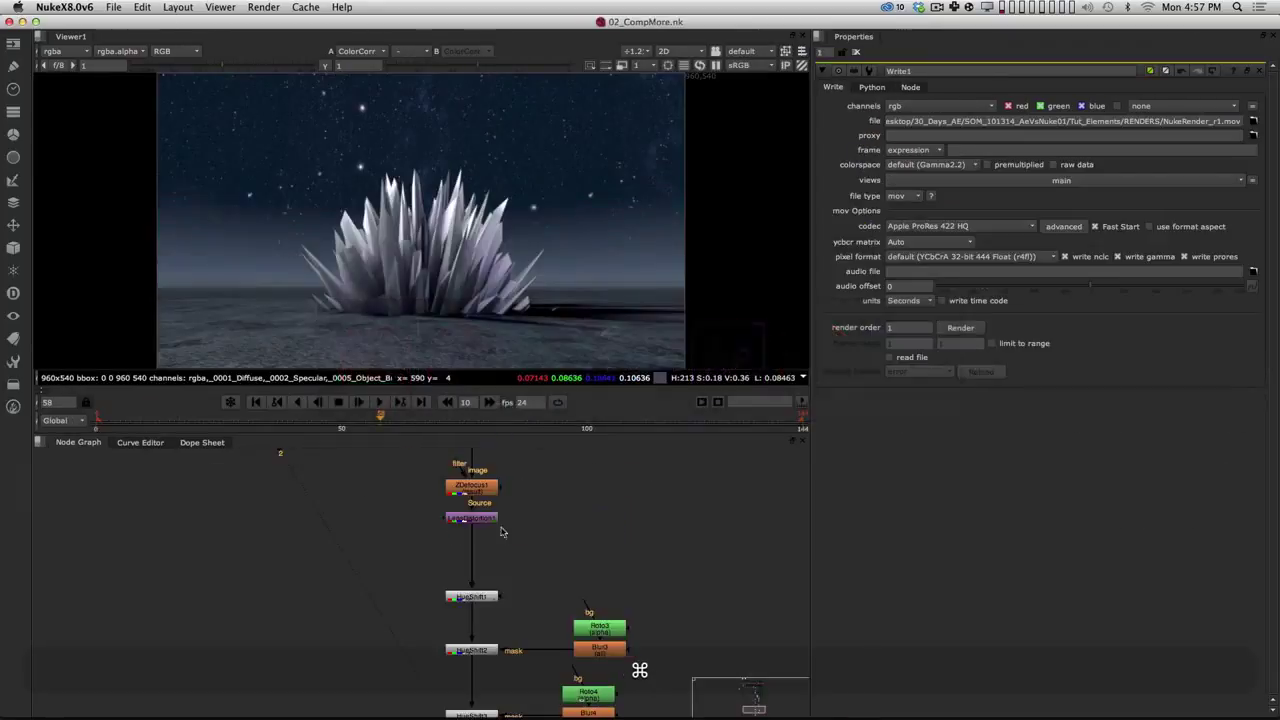
{"action": "left_click_drag", "start_coordinate": [573, 711], "coordinate": [556, 558], "text": "alt"}
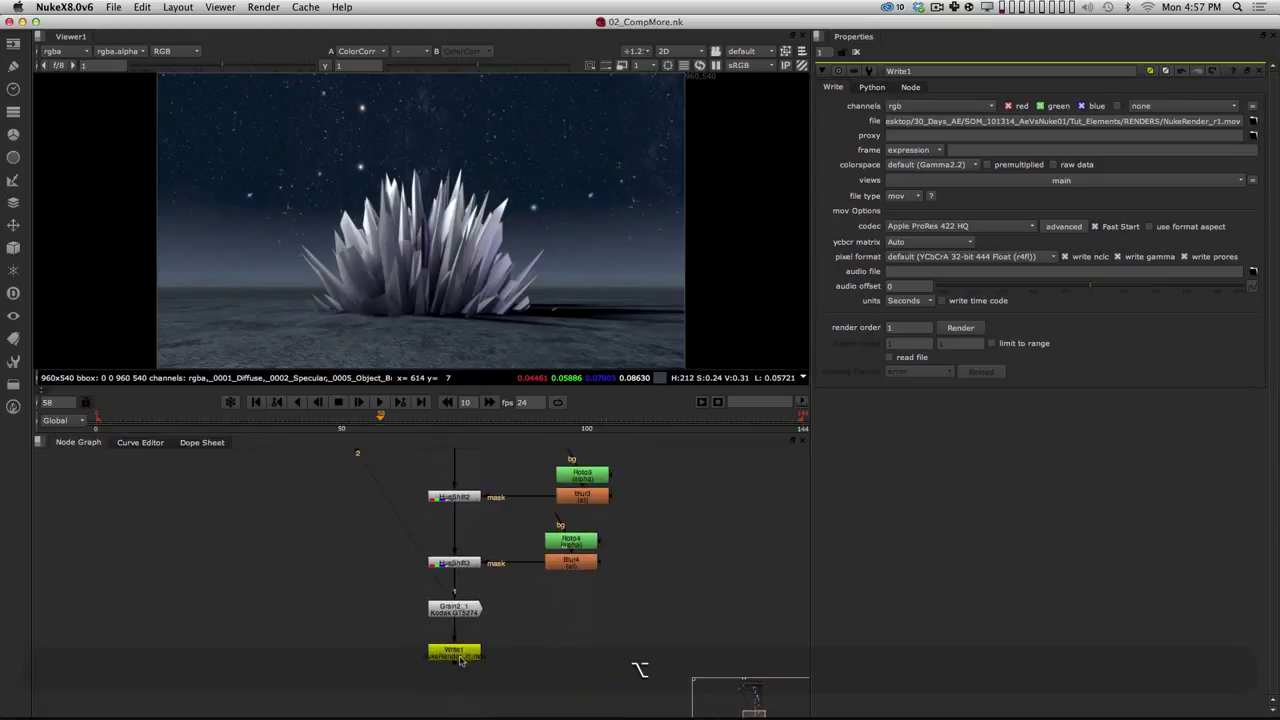
{"action": "key", "text": "1"}
{"action": "left_click_drag", "start_coordinate": [506, 488], "coordinate": [535, 572], "text": "alt"}
{"action": "scroll", "coordinate": [486, 602], "scroll_direction": "down", "scroll_amount": 4}
{"action": "left_click_drag", "start_coordinate": [554, 470], "coordinate": [550, 574], "text": "alt"}
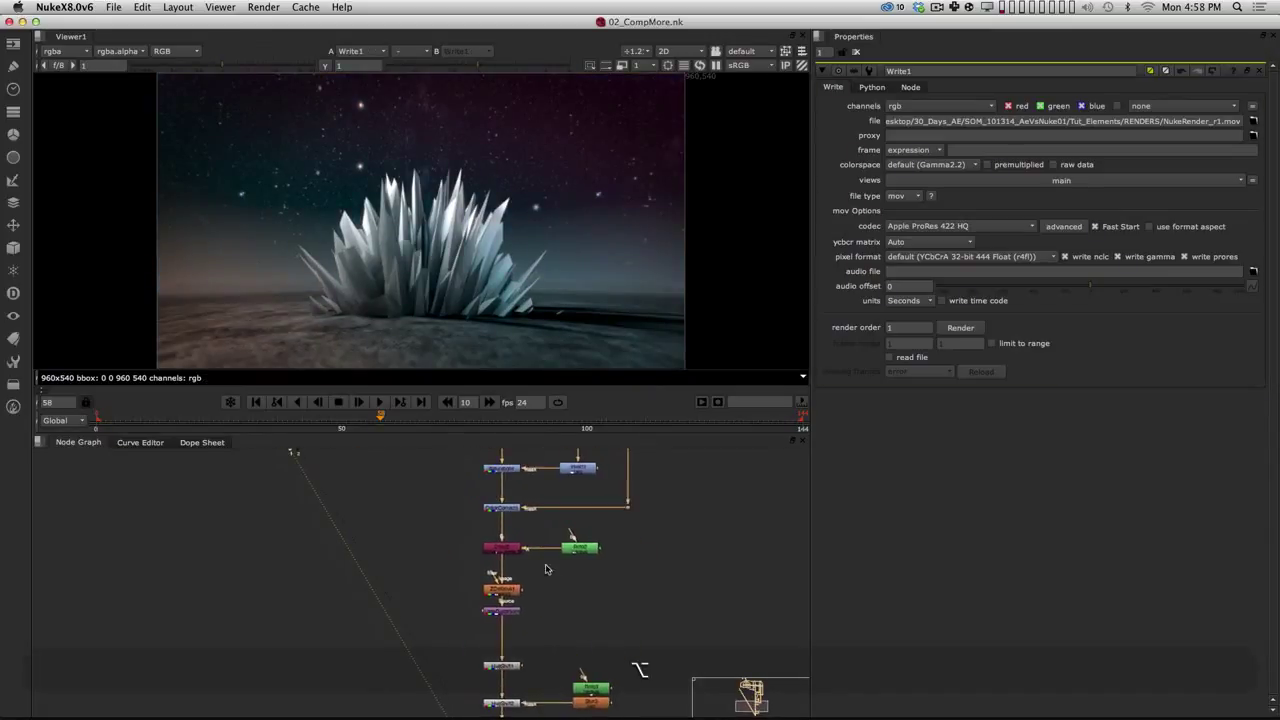
{"action": "left_click_drag", "start_coordinate": [519, 502], "coordinate": [487, 581], "text": "alt"}
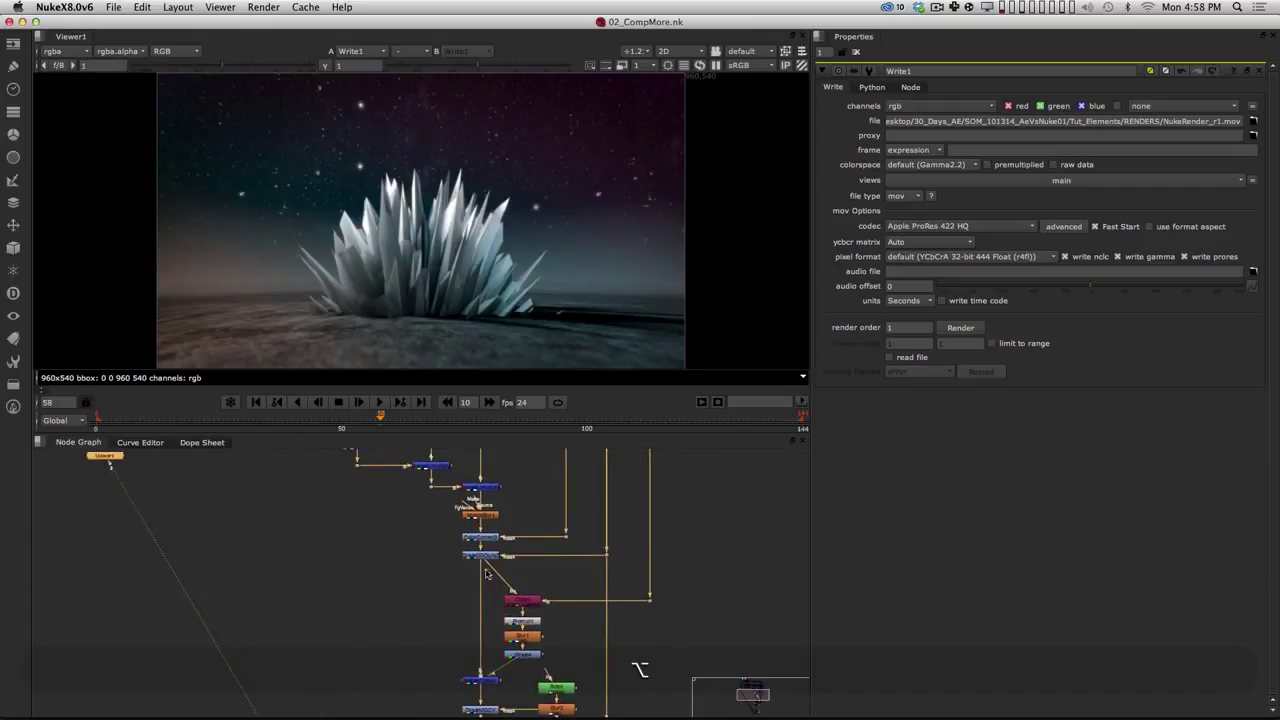
Step: Display the motion blur node's output and check the image at frames 80 and 30
{"action": "left_click", "coordinate": [493, 517]}
{"action": "key", "text": "1"}
{"action": "left_click_drag", "start_coordinate": [298, 420], "coordinate": [238, 420]}
{"action": "left_click", "coordinate": [488, 420]}
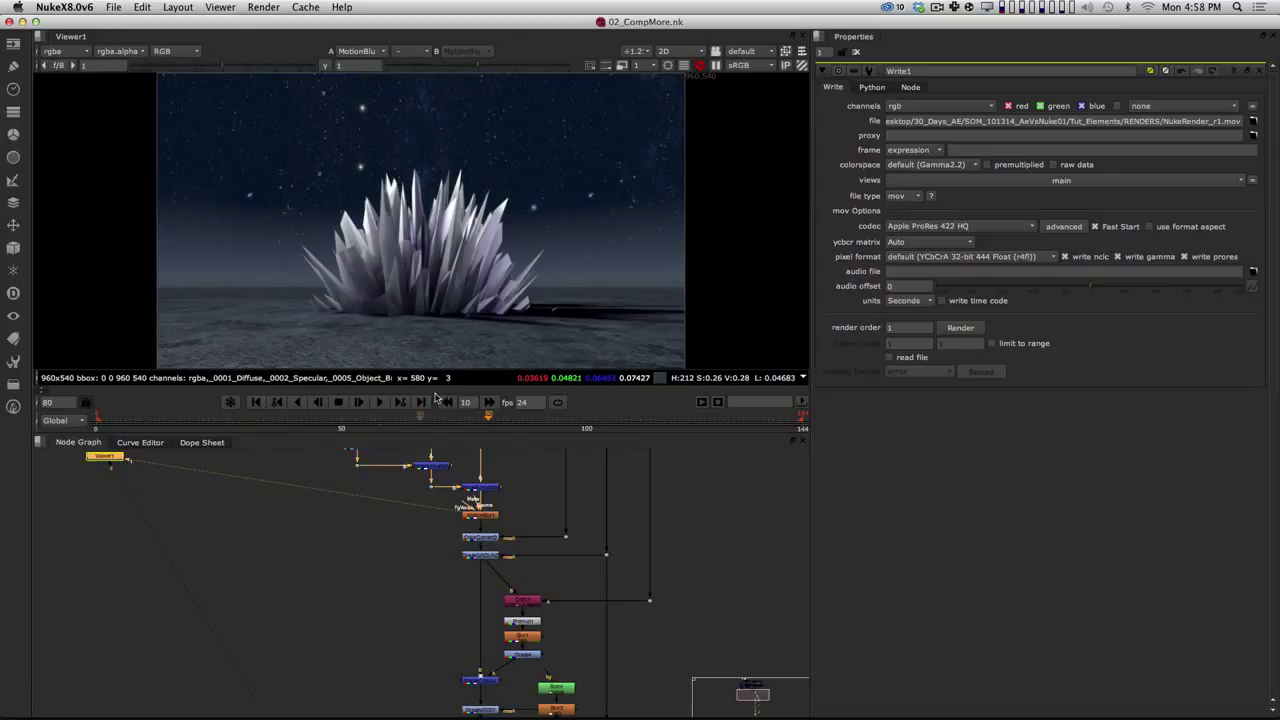
{"action": "left_click", "coordinate": [244, 420]}
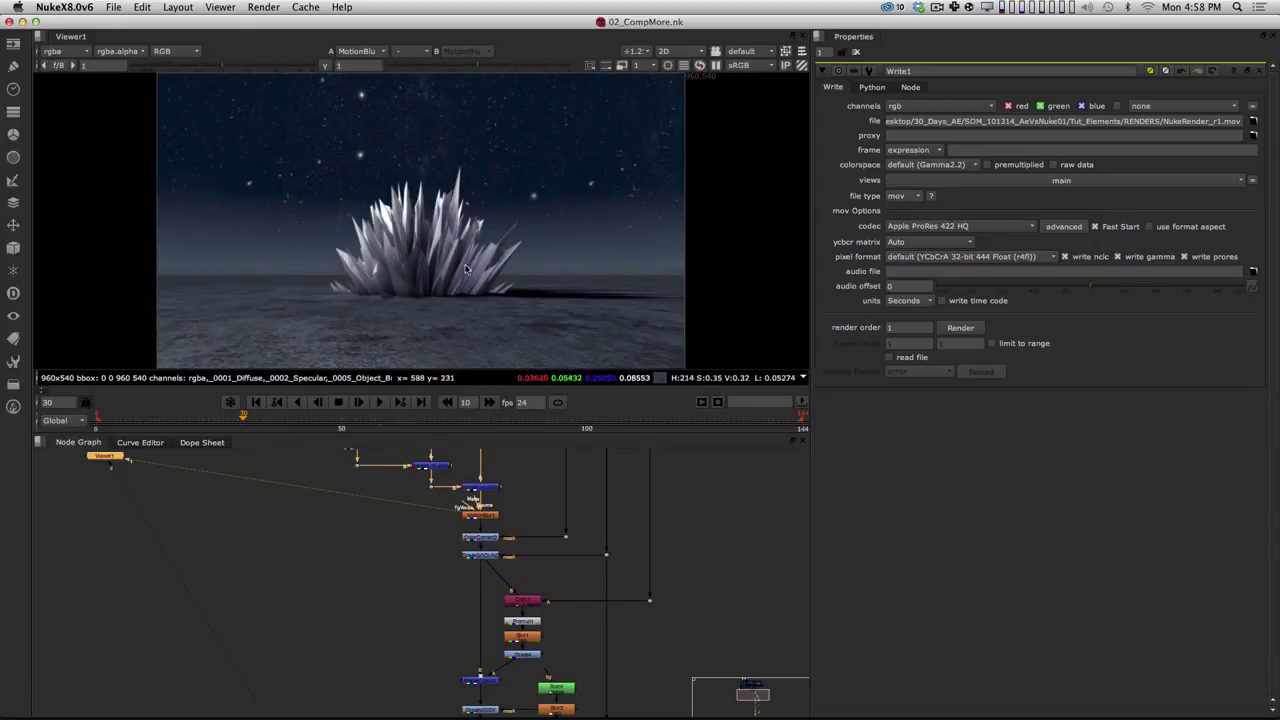
Step: View the composite through the successive grading and merge nodes below the motion blur, ending at the Saturation node
{"action": "left_click_drag", "start_coordinate": [518, 515], "coordinate": [520, 463], "text": "alt"}
{"action": "left_click", "coordinate": [490, 497]}
{"action": "key", "text": "1"}
{"action": "left_click", "coordinate": [483, 622]}
{"action": "key", "text": "1"}
{"action": "left_click_drag", "start_coordinate": [542, 635], "coordinate": [530, 478], "text": "alt"}
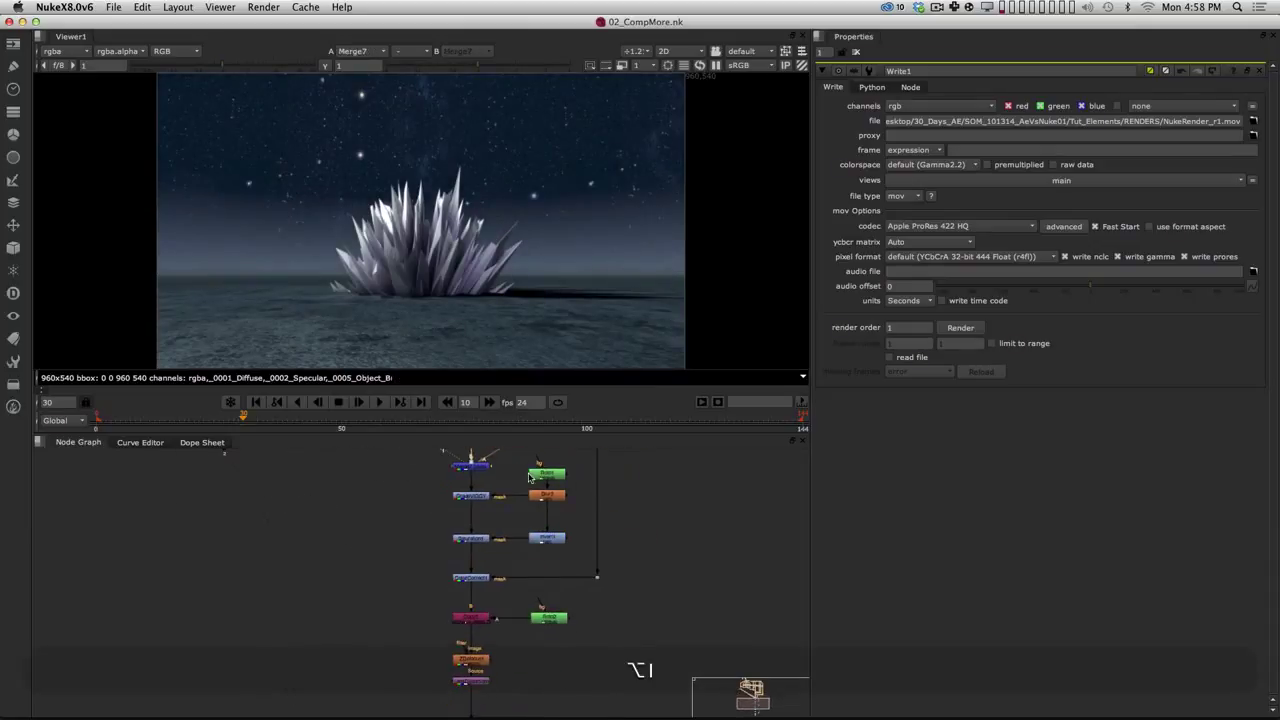
{"action": "left_click", "coordinate": [474, 498]}
{"action": "key", "text": "1"}
{"action": "left_click", "coordinate": [472, 541]}
{"action": "key", "text": "1"}
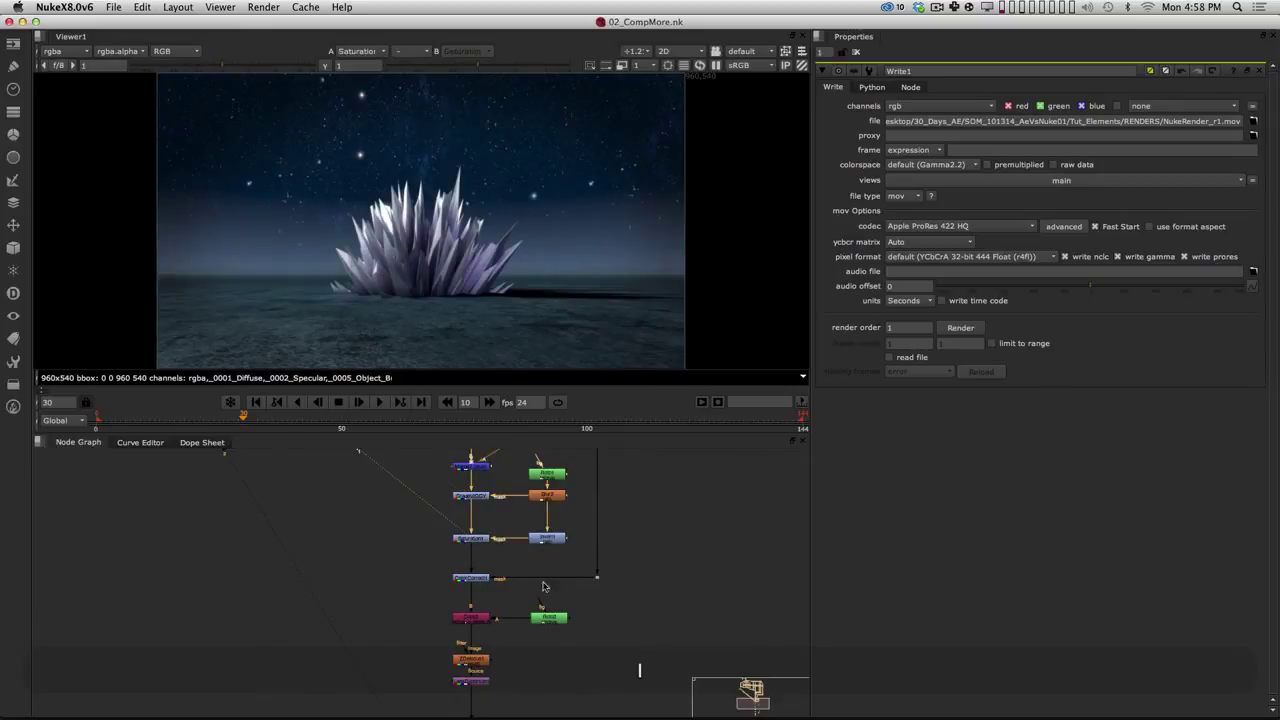
Step: Switch back to the 01_Comp script in Nuke and open the GradeVIGGY node's settings
{"action": "key", "text": "alt+super+Tab"}
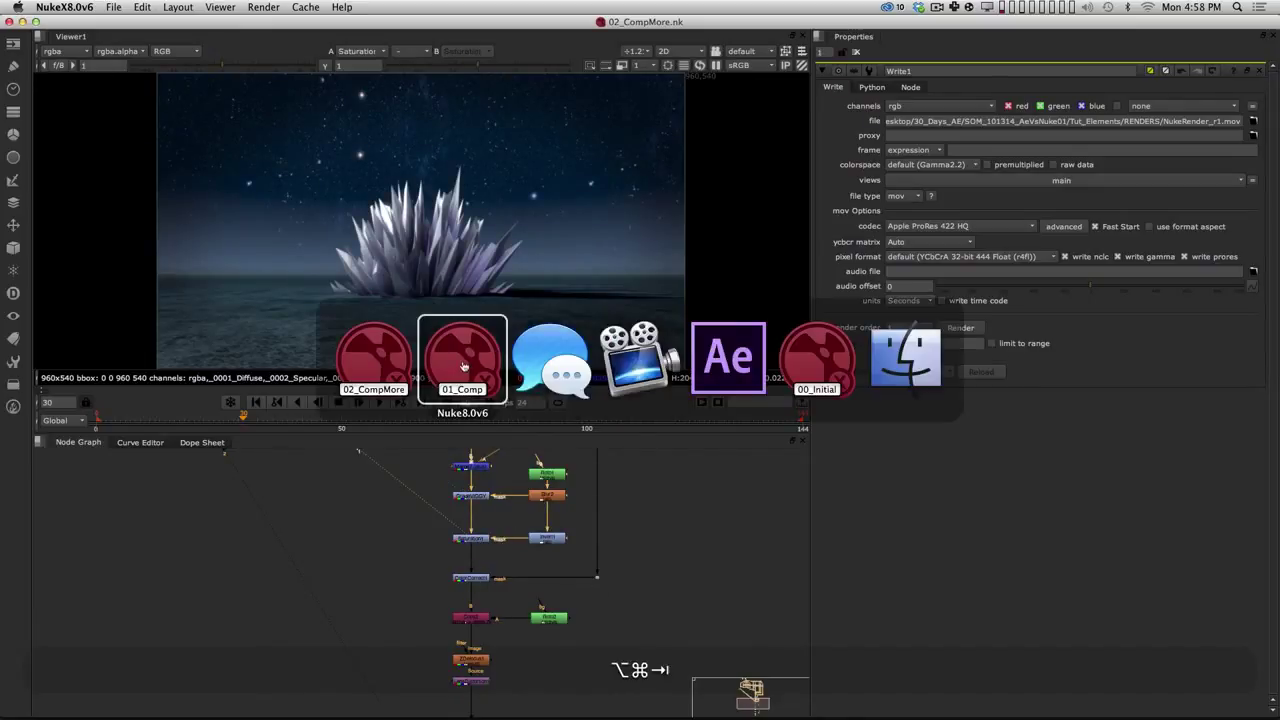
{"action": "left_click_drag", "start_coordinate": [507, 519], "coordinate": [528, 604], "text": "alt"}
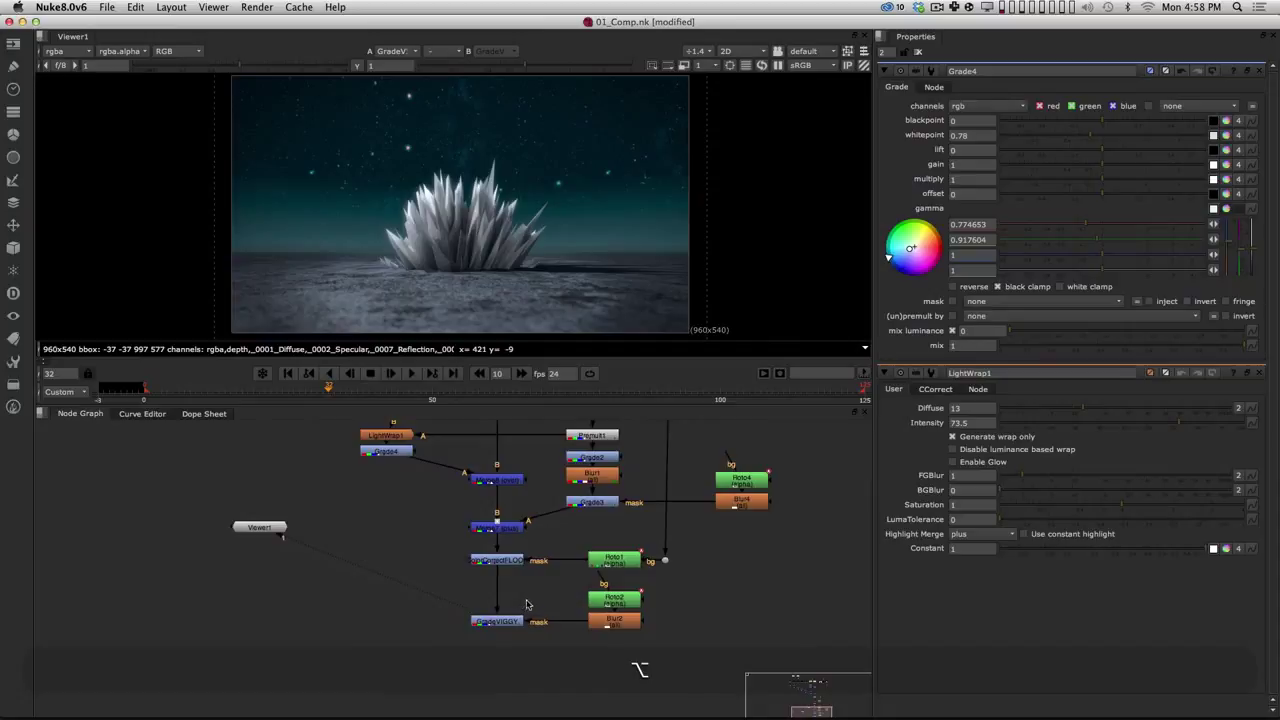
{"action": "mouse_move", "coordinate": [627, 604]}
{"action": "left_mouse_down", "text": "alt"}
{"action": "mouse_move", "coordinate": [609, 636]}
{"action": "mouse_move", "coordinate": [626, 608]}
{"action": "left_mouse_up", "text": "alt"}
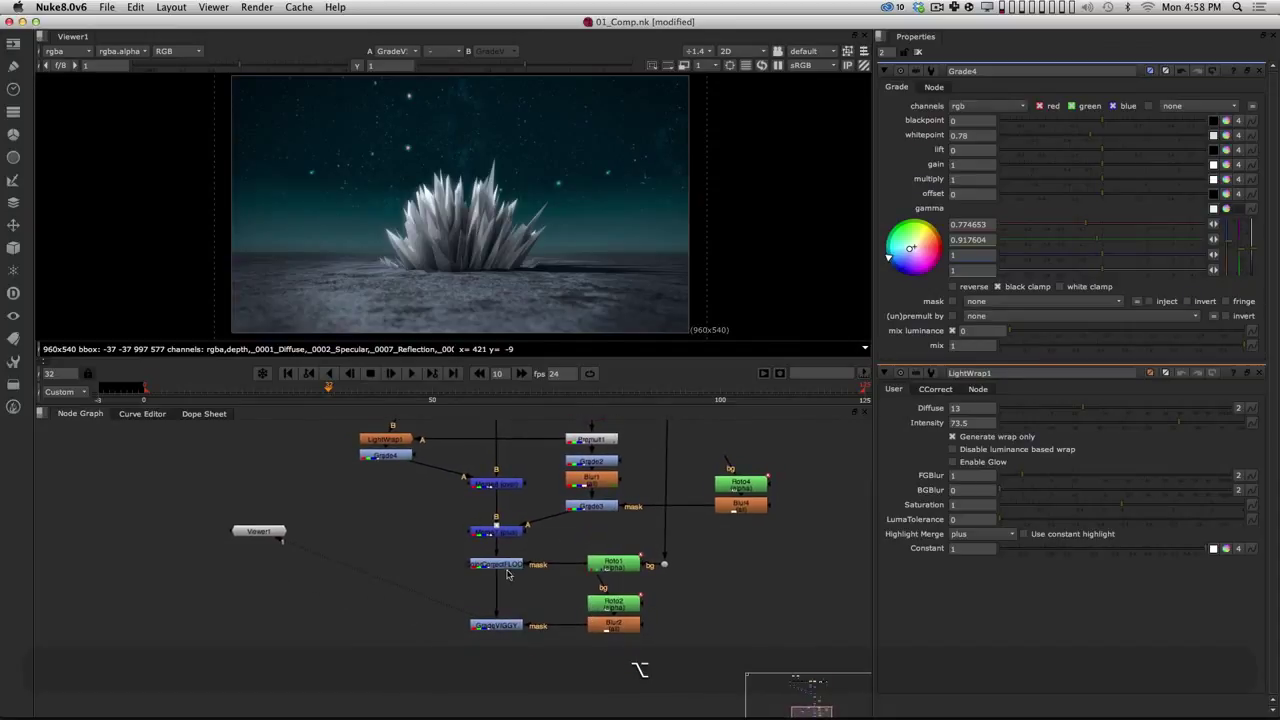
{"action": "double_click", "coordinate": [510, 626]}
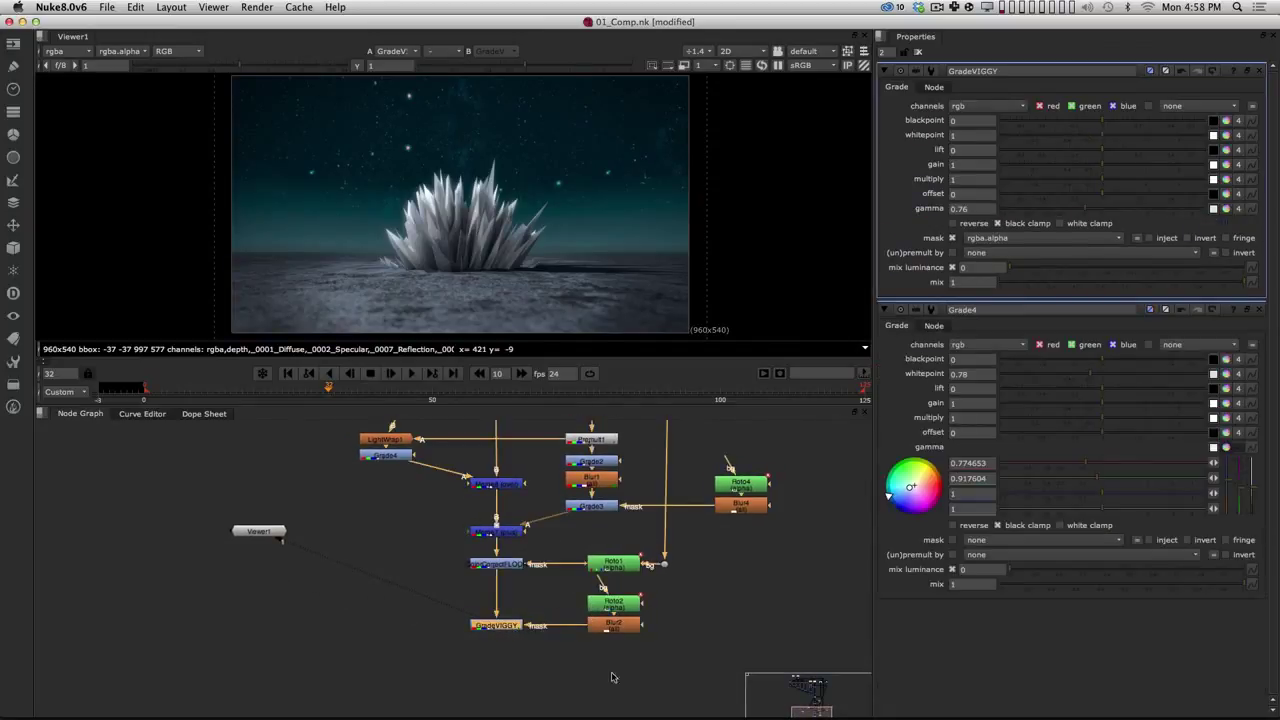
Step: Add a Saturation node after GradeVIGGY, set its saturation to 0.34 and display its output
{"action": "left_click_drag", "start_coordinate": [612, 677], "coordinate": [633, 612], "text": "alt"}
{"action": "scroll", "coordinate": [526, 619], "scroll_direction": "up", "scroll_amount": 2}
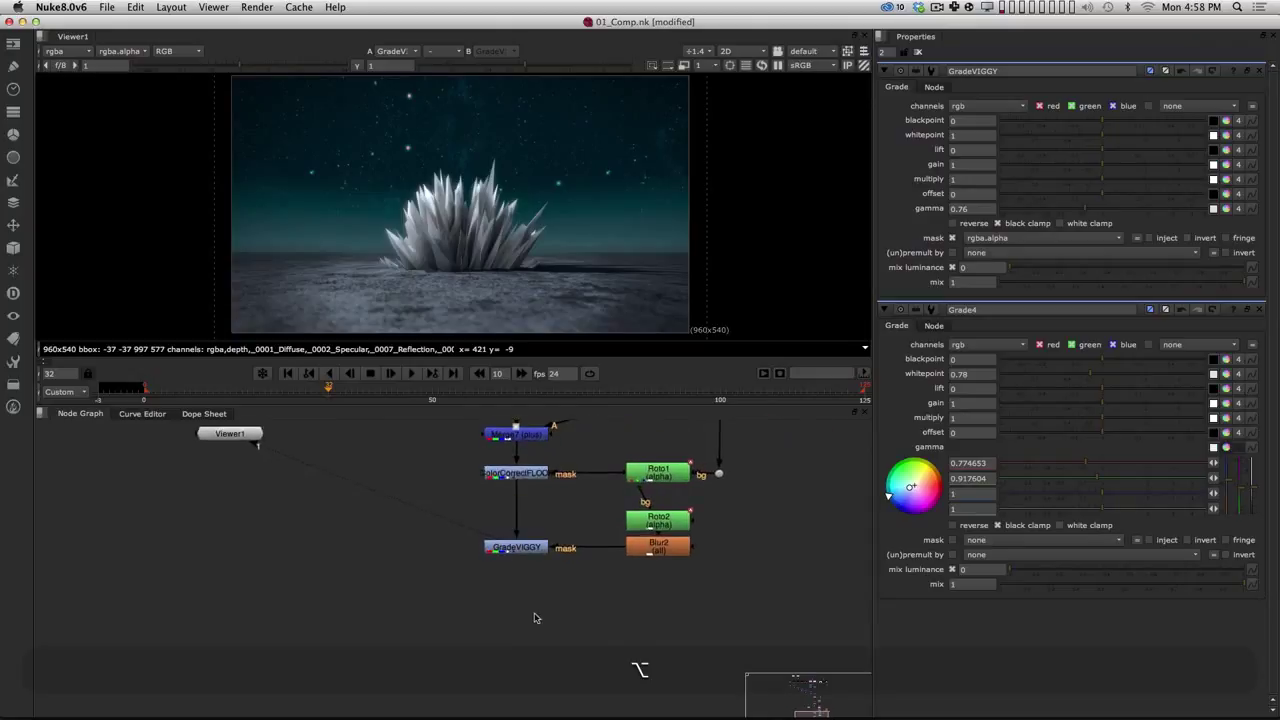
{"action": "scroll", "coordinate": [539, 615], "scroll_direction": "down", "scroll_amount": 1}
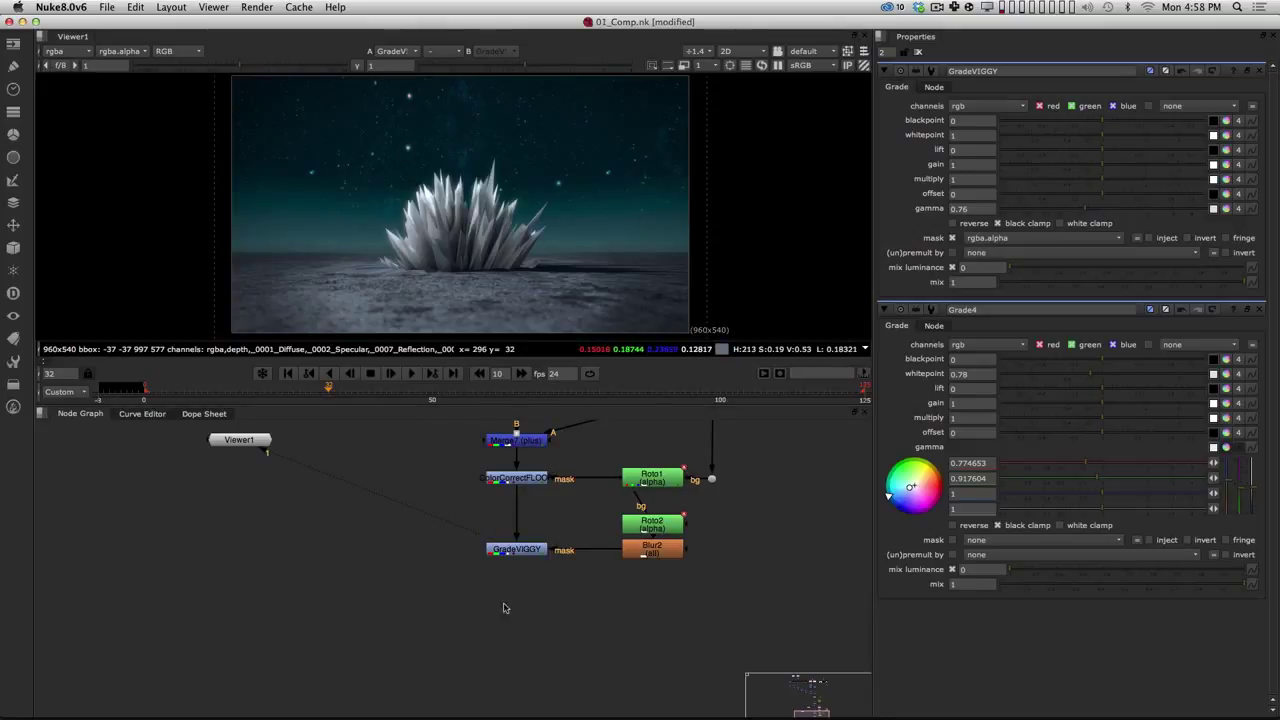
{"action": "key", "text": "Tab"}
{"action": "type", "text": "sat"}
{"action": "key", "text": "Return"}
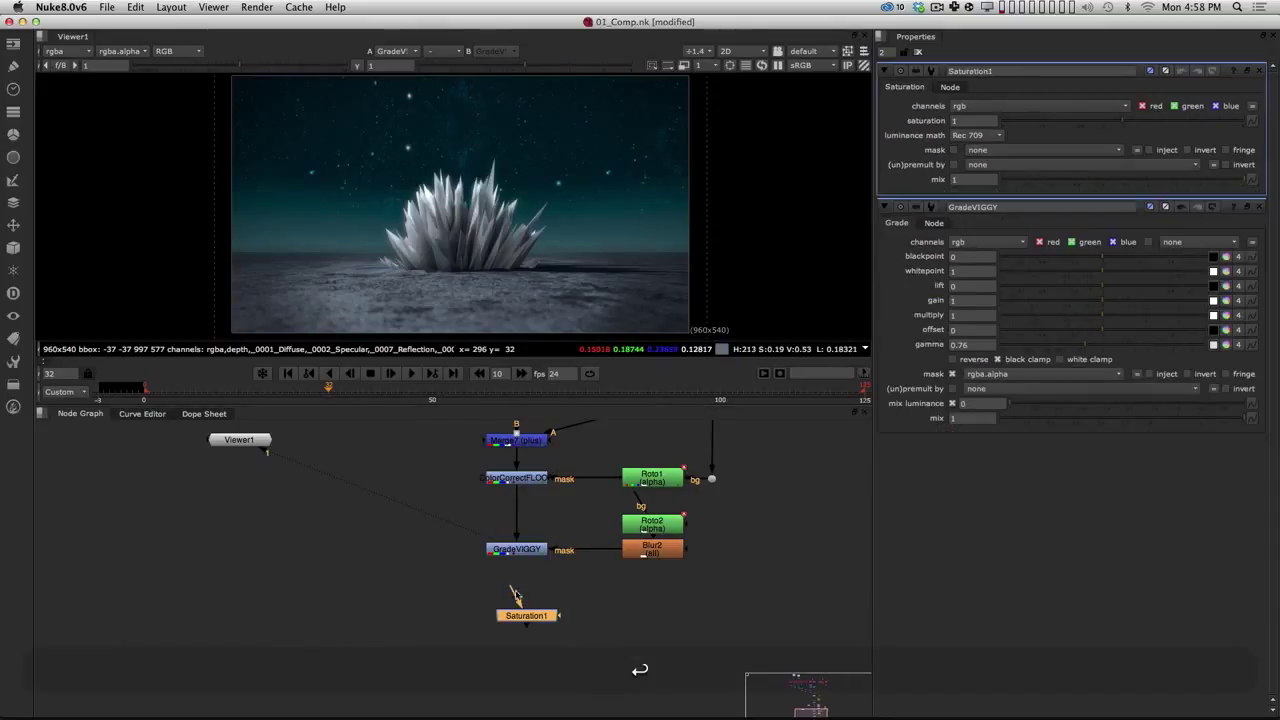
{"action": "left_click_drag", "start_coordinate": [529, 615], "coordinate": [523, 594]}
{"action": "left_click_drag", "start_coordinate": [1131, 121], "coordinate": [1058, 126]}
{"action": "left_click", "coordinate": [522, 593]}
{"action": "key", "text": "1"}
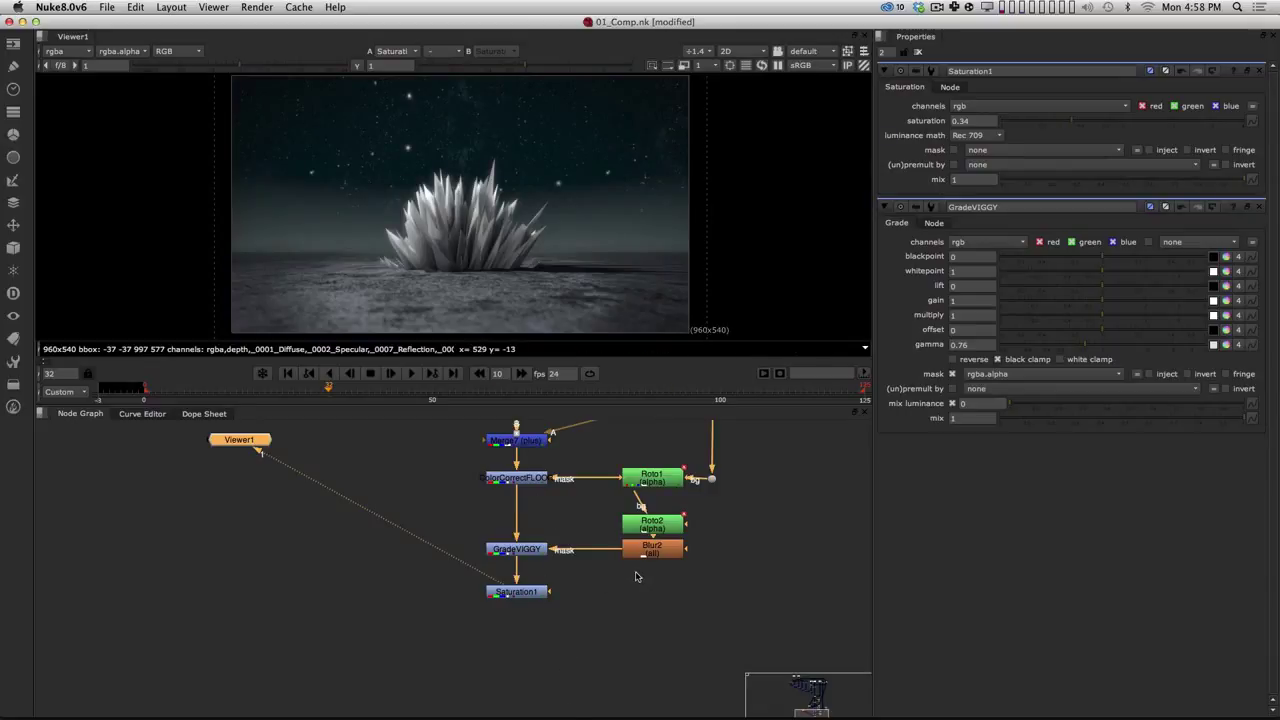
Step: Inspect the alpha of the Blur2 vignette matte, compare Saturation1's alpha and return to its color output
{"action": "left_click", "coordinate": [657, 537]}
{"action": "key", "text": "1"}
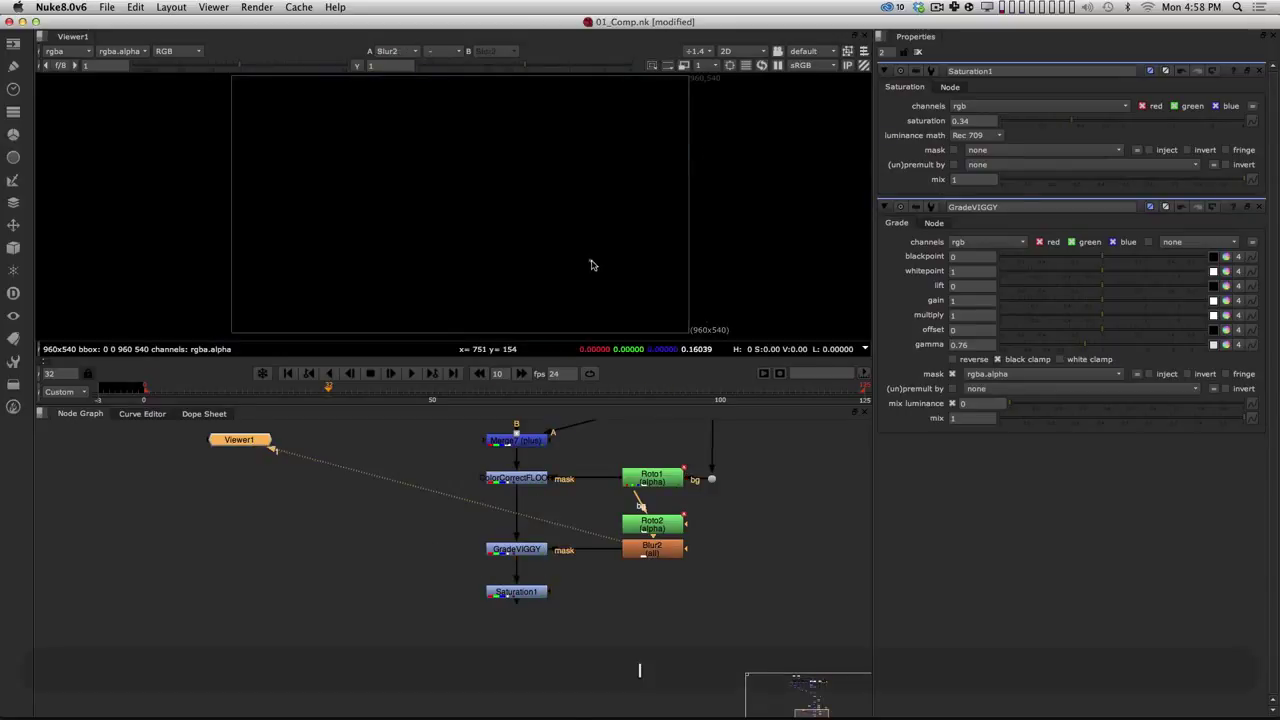
{"action": "key", "text": "a"}
{"action": "key", "text": "a"}
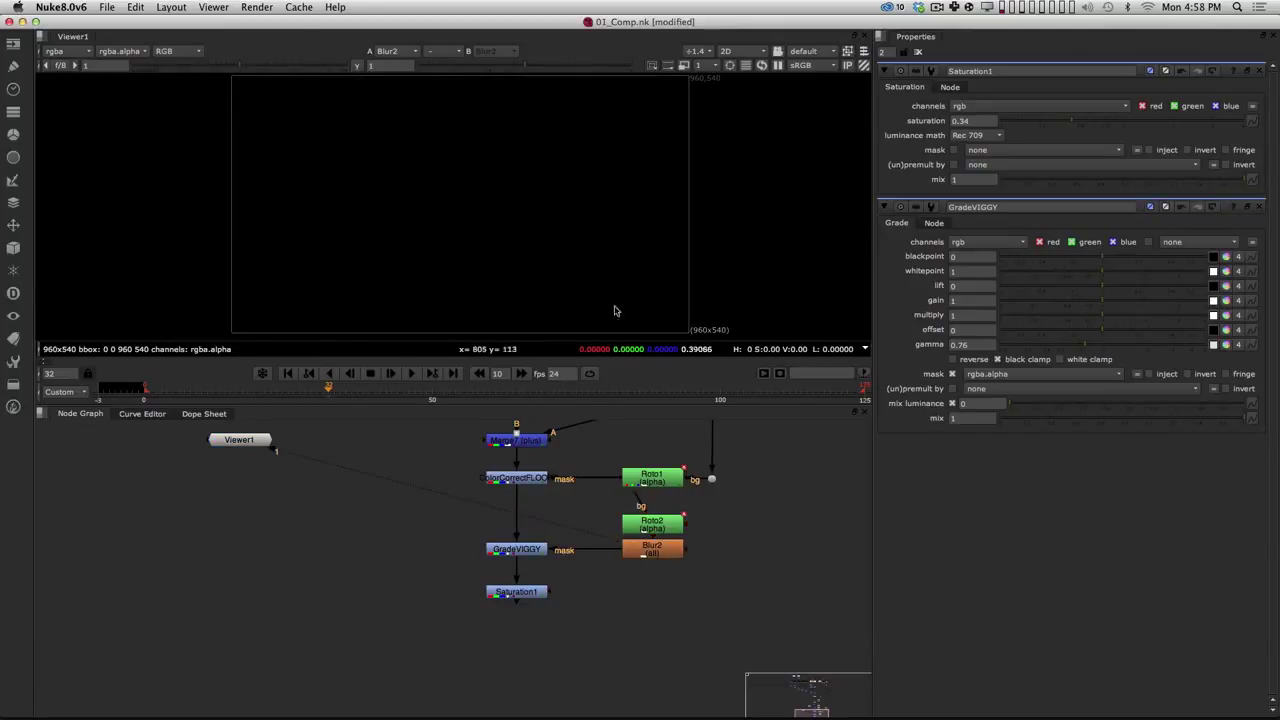
{"action": "left_click", "coordinate": [524, 592]}
{"action": "key", "text": "1"}
{"action": "key", "text": "a"}
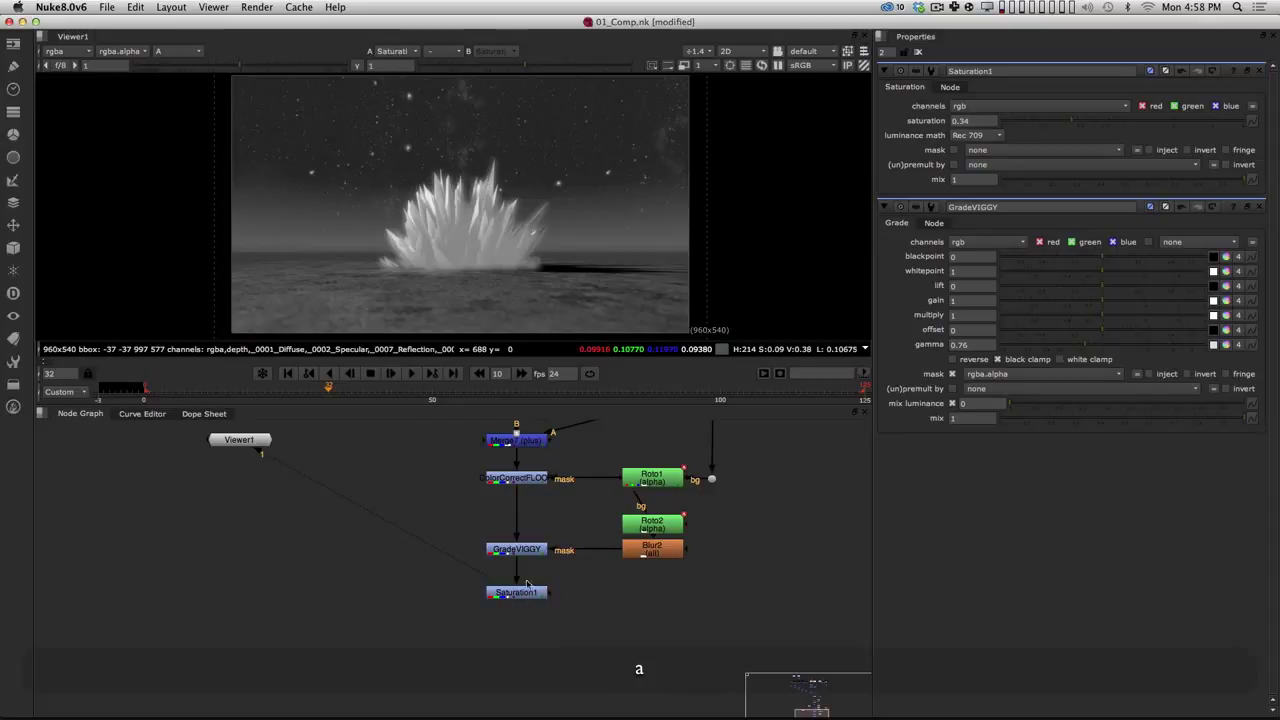
{"action": "key", "text": "a"}
Step: Mask Saturation1 with Blur2's vignette matte and set its saturation to 0.24
{"action": "left_click_drag", "start_coordinate": [557, 594], "coordinate": [652, 550]}
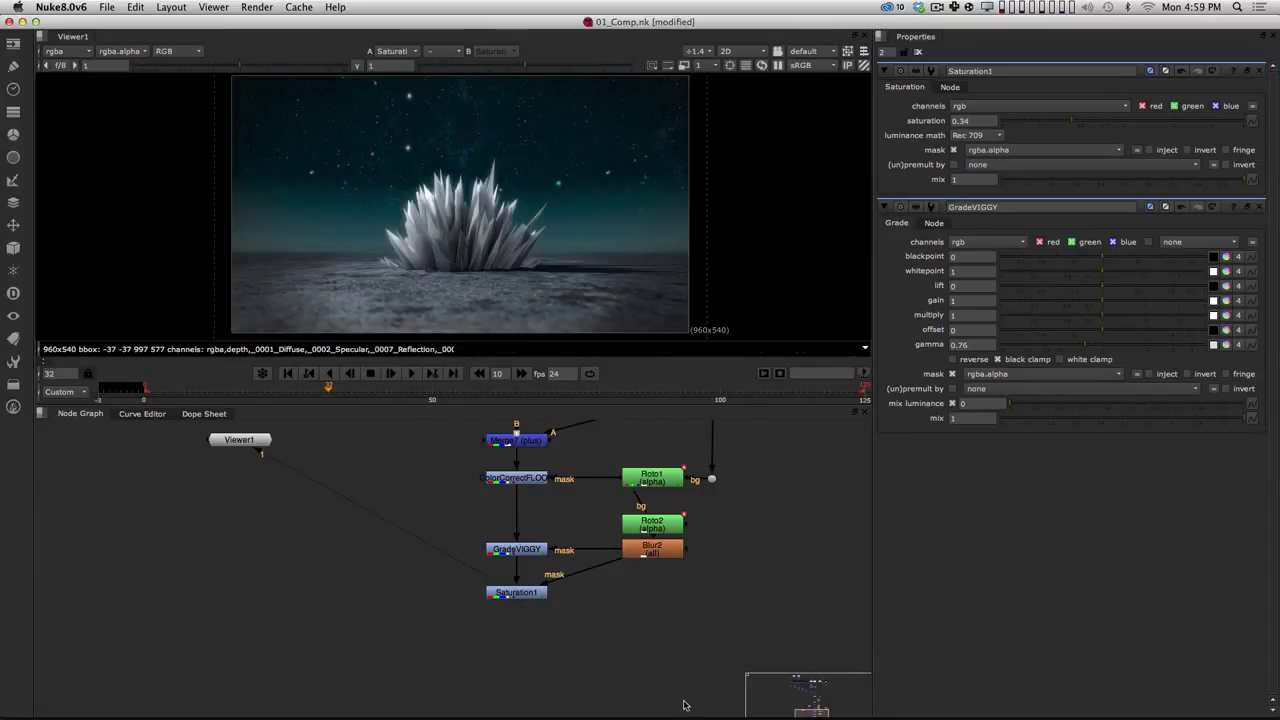
{"action": "left_click", "coordinate": [516, 592]}
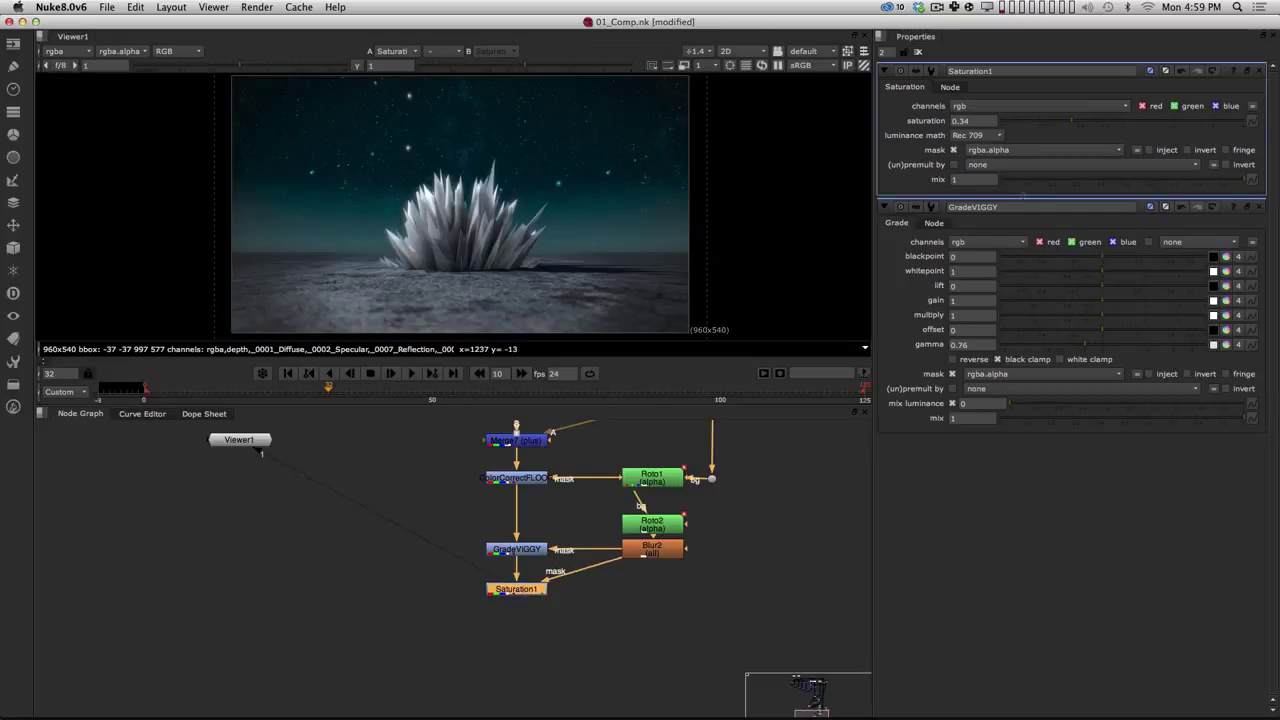
{"action": "left_click_drag", "start_coordinate": [1065, 119], "coordinate": [1196, 134]}
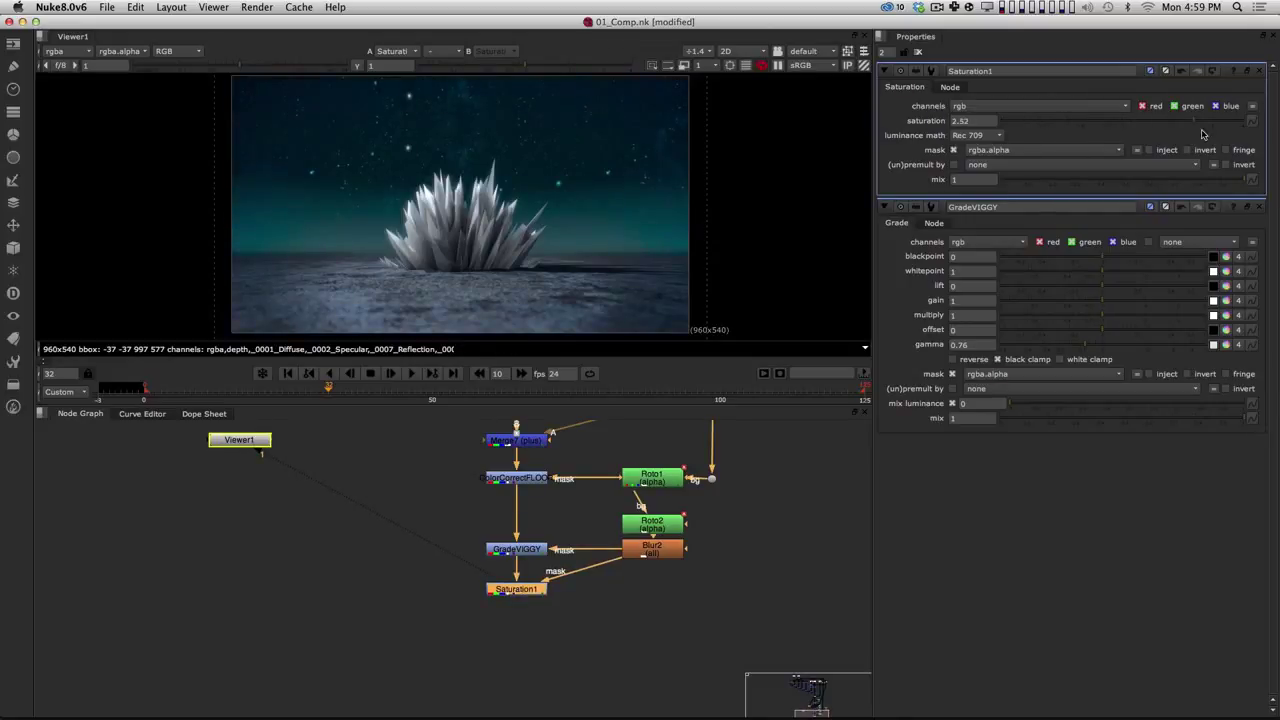
{"action": "left_click_drag", "start_coordinate": [1052, 134], "coordinate": [1073, 131]}
{"action": "left_click", "coordinate": [559, 662]}
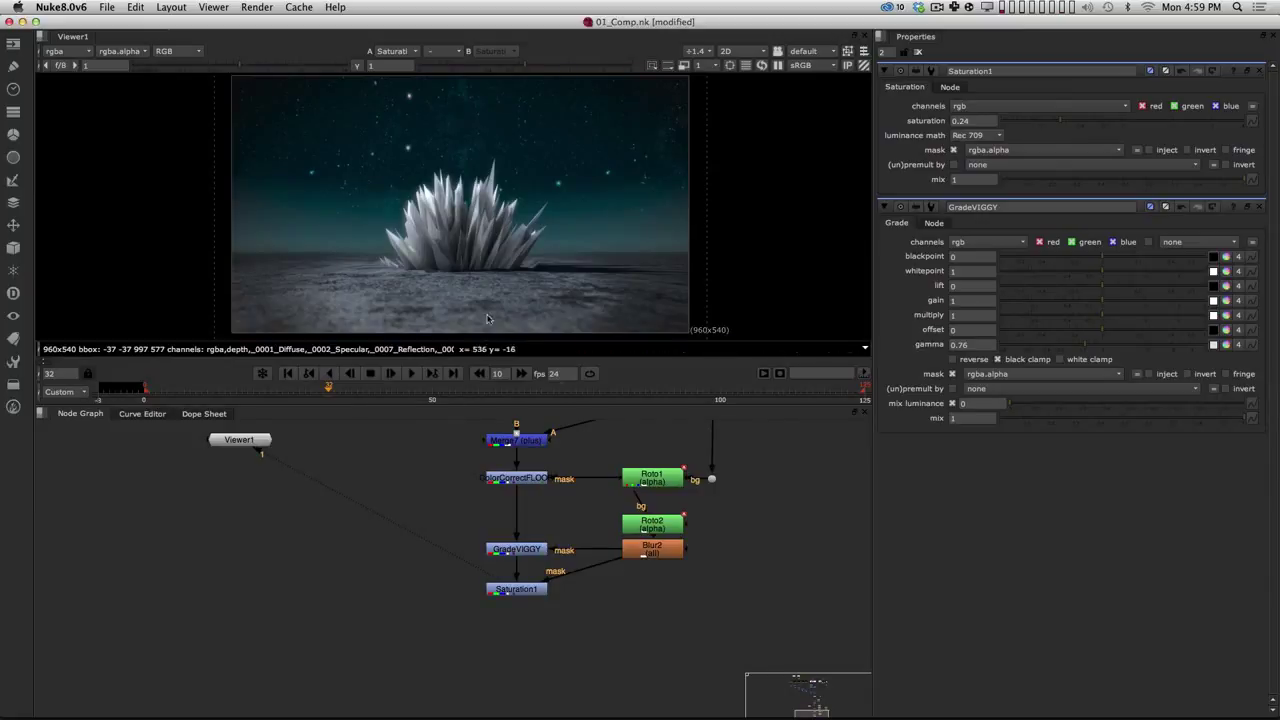
Step: Shrink Roto2's vignette ellipse horizontally and vertically at frame 0 so it sits further inside the image edges
{"action": "double_click", "coordinate": [665, 525]}
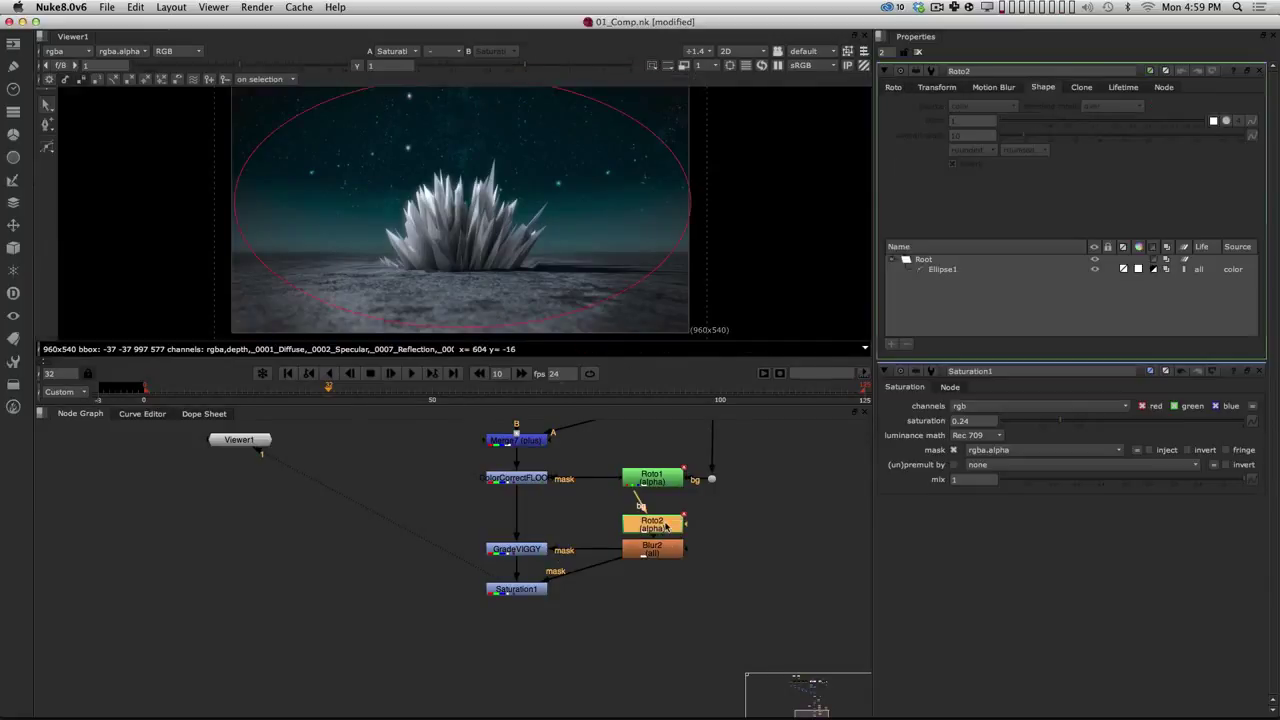
{"action": "left_click", "coordinate": [287, 373]}
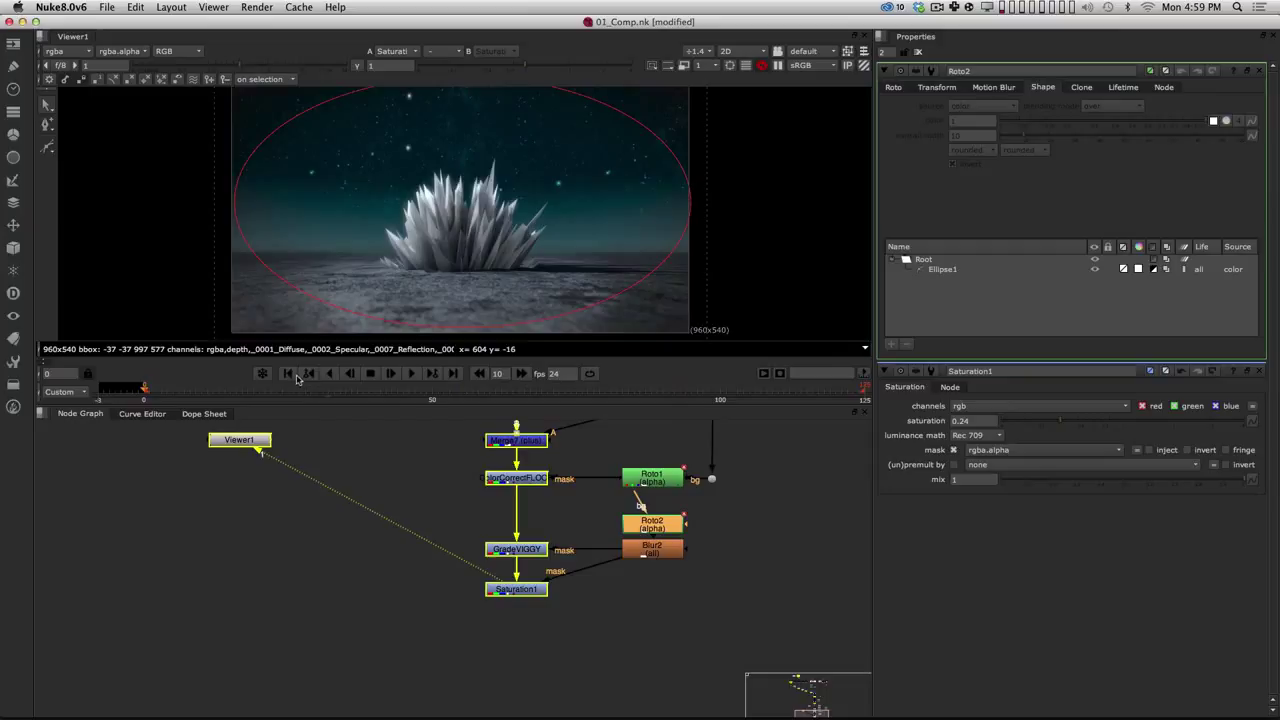
{"action": "scroll", "coordinate": [502, 250], "scroll_direction": "down", "scroll_amount": 3}
{"action": "scroll", "coordinate": [502, 250], "scroll_direction": "up", "scroll_amount": 2}
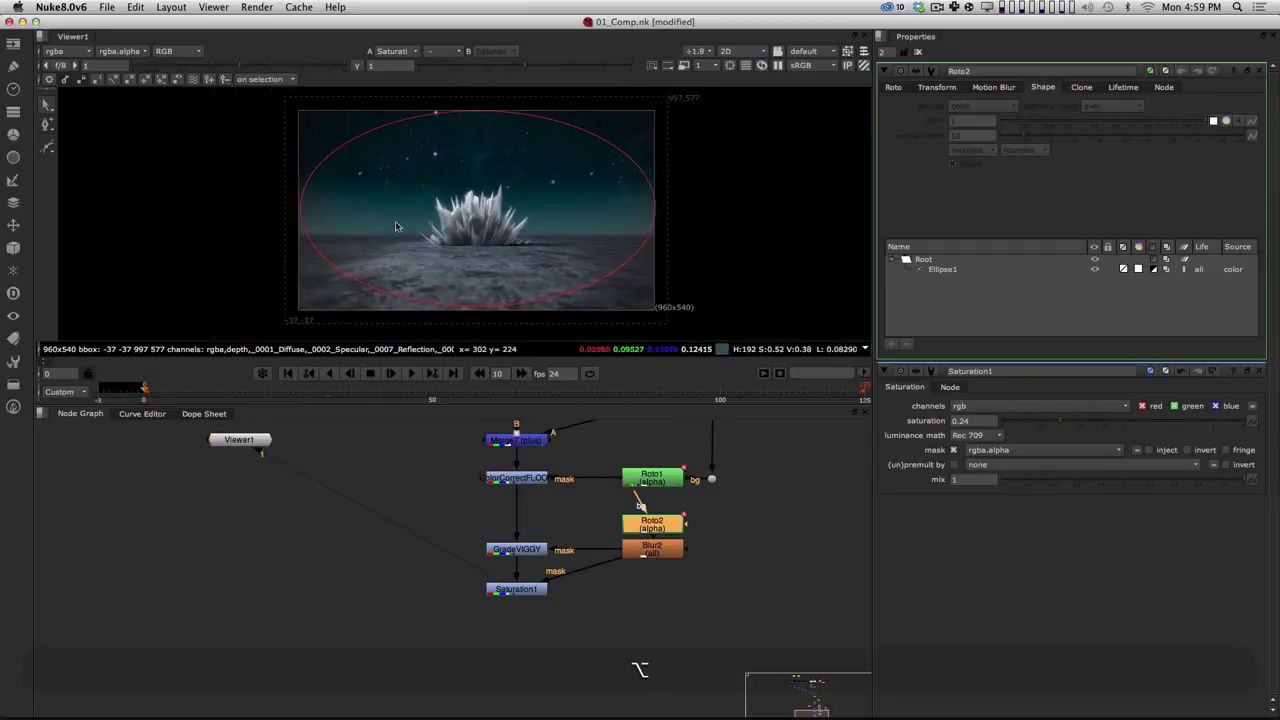
{"action": "key", "text": "super+a"}
{"action": "left_click_drag", "start_coordinate": [306, 211], "coordinate": [330, 212]}
{"action": "left_click_drag", "start_coordinate": [480, 114], "coordinate": [472, 138], "text": "alt"}
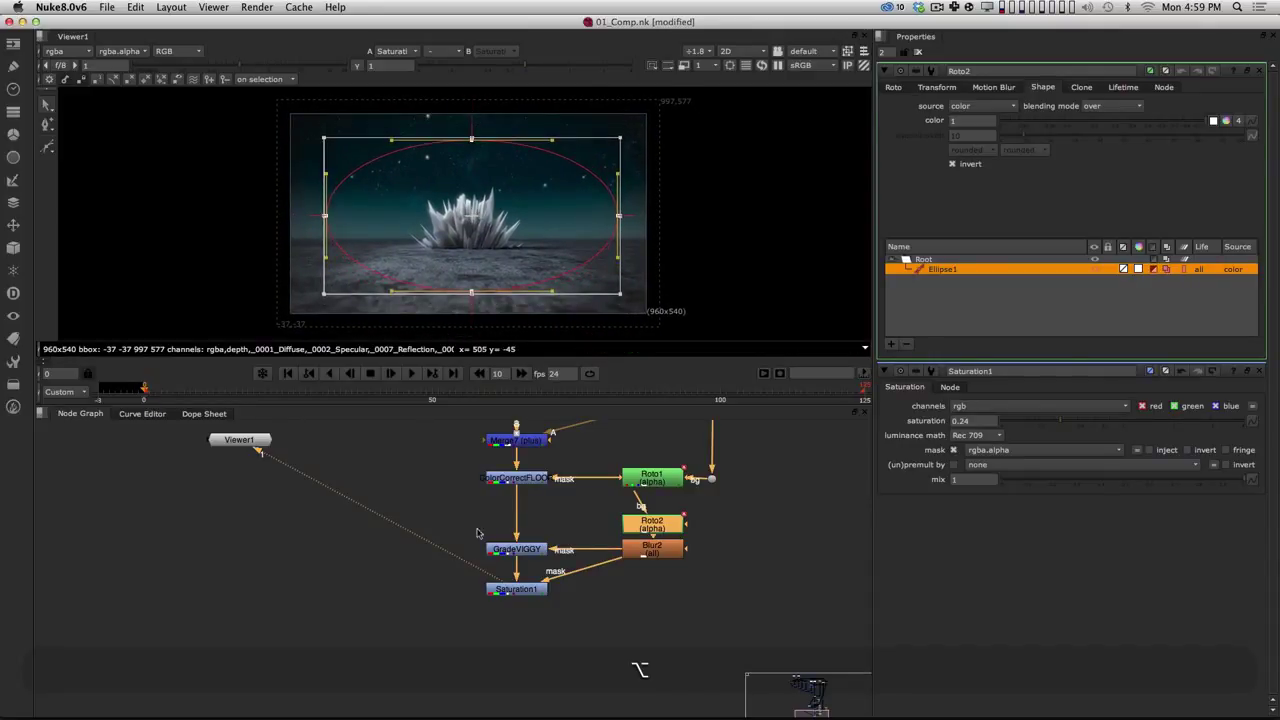
{"action": "left_click", "coordinate": [624, 678]}
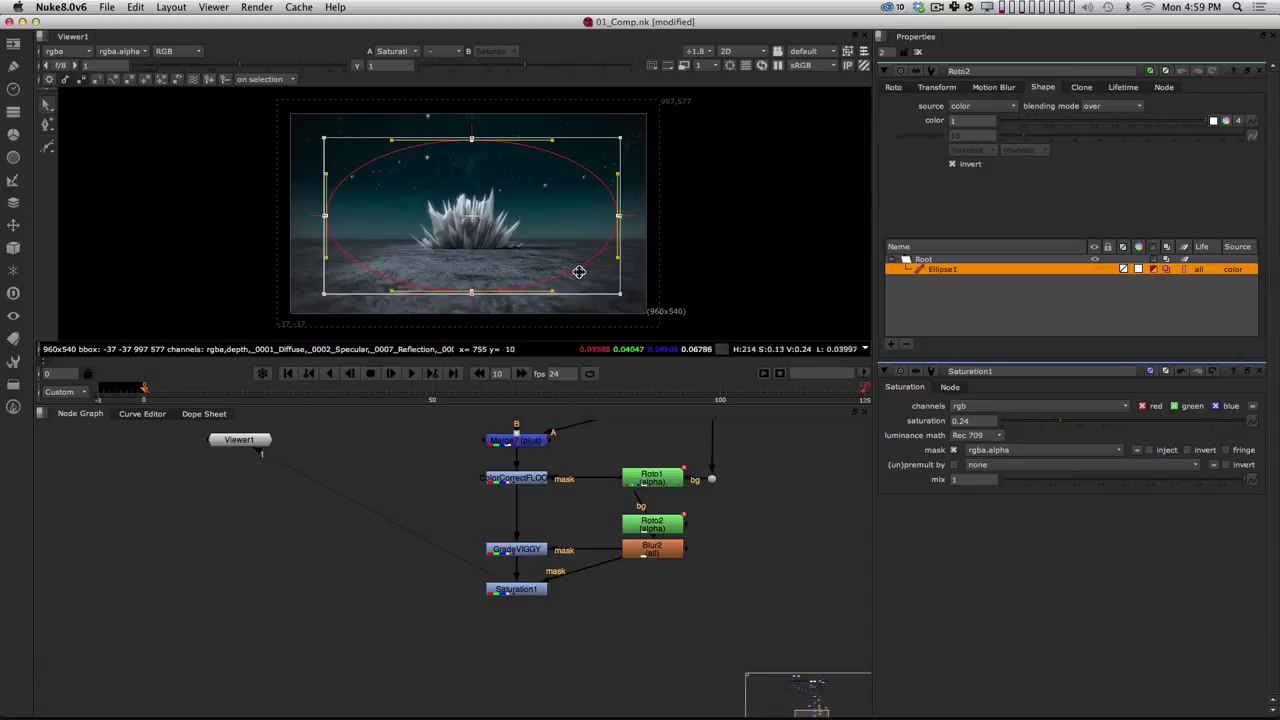
{"action": "left_click", "coordinate": [889, 71]}
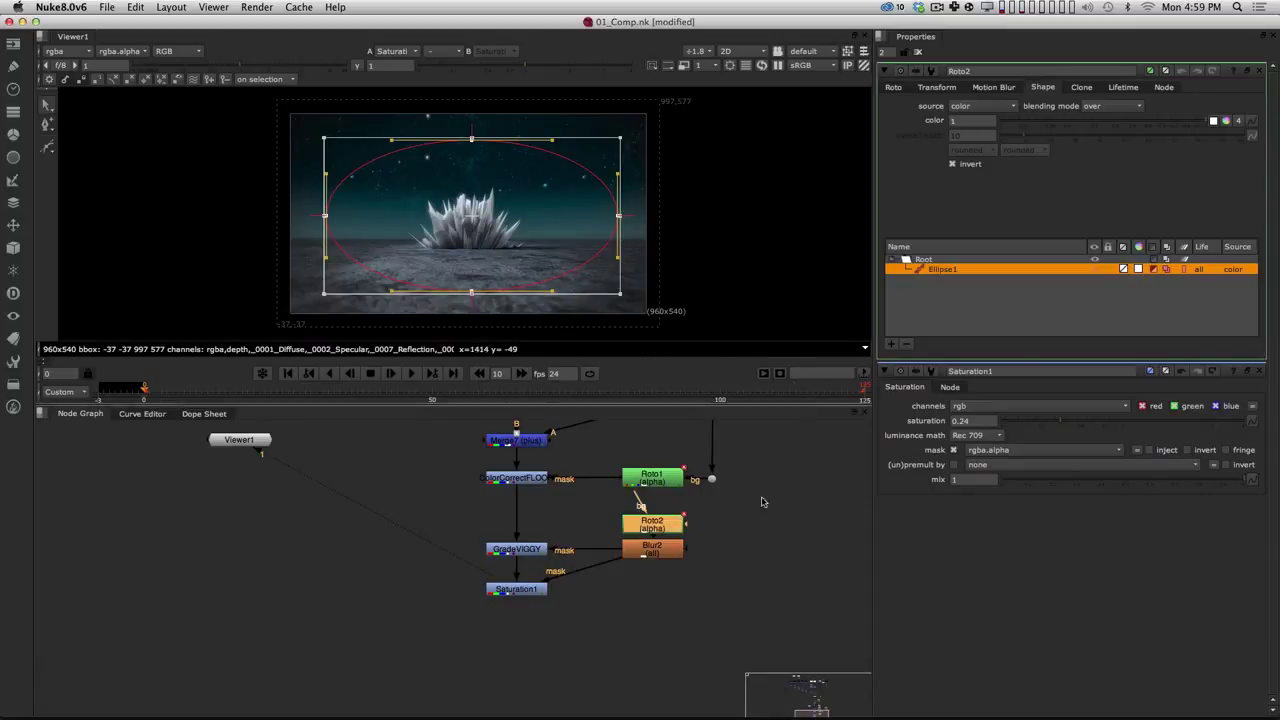
Step: Compare the GradeVIGGY and Saturation1 outputs, and open the settings of both nodes
{"action": "left_click", "coordinate": [522, 551]}
{"action": "key", "text": "1"}
{"action": "left_click", "coordinate": [528, 592]}
{"action": "key", "text": "1"}
{"action": "left_click", "coordinate": [528, 630]}
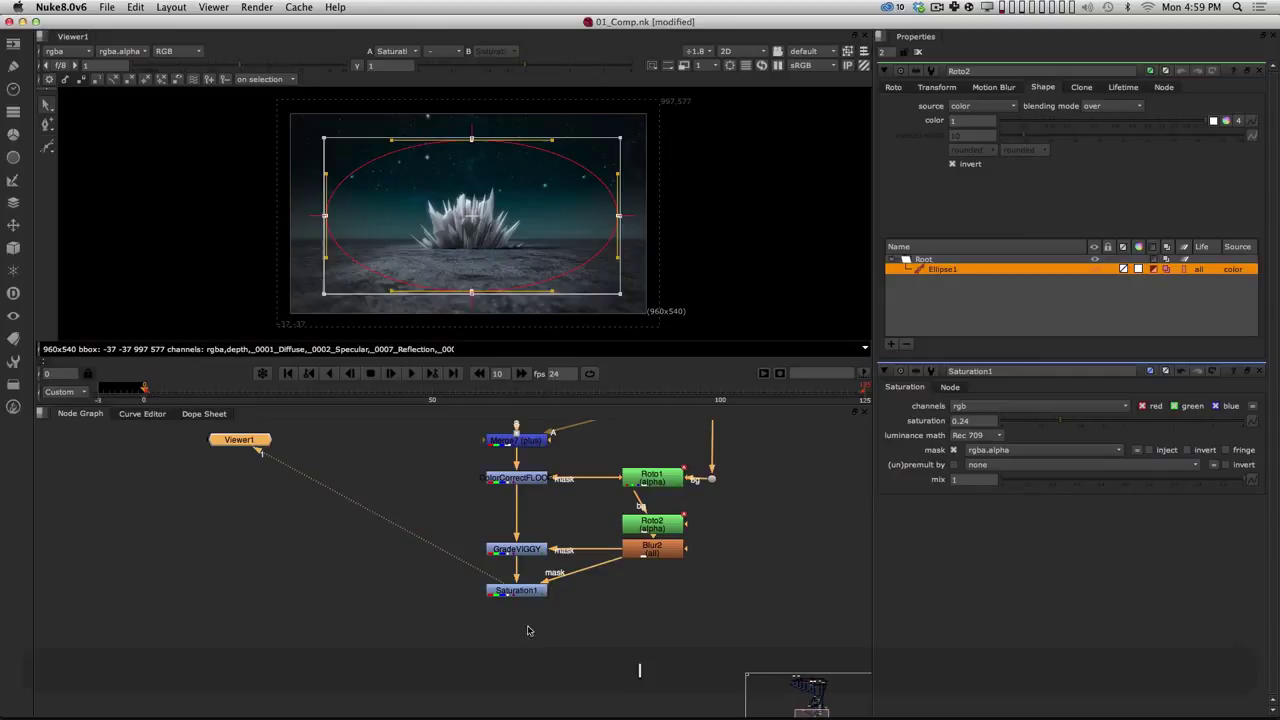
{"action": "double_click", "coordinate": [516, 590]}
{"action": "double_click", "coordinate": [517, 549]}
{"action": "left_click", "coordinate": [532, 640]}
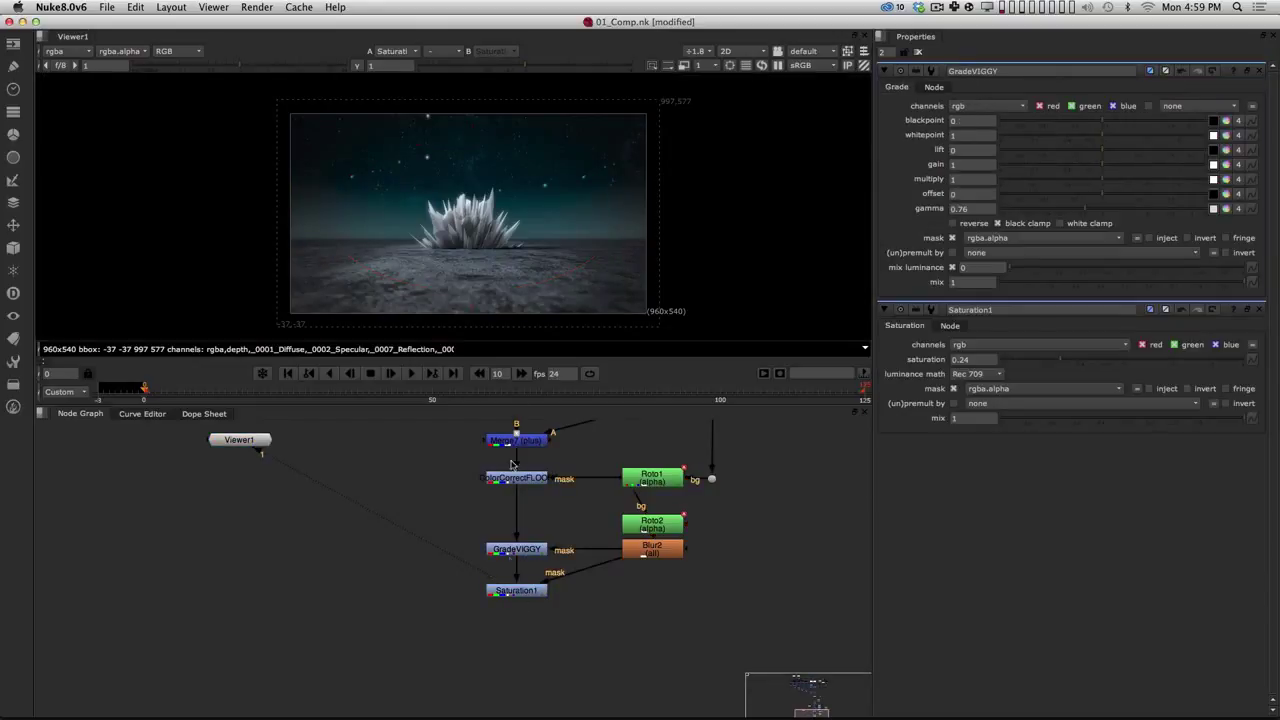
Step: Add a HueShift node and connect it below Saturation1 at the end of the node tree
{"action": "key", "text": "alt+h"}
{"action": "left_click_drag", "start_coordinate": [553, 651], "coordinate": [560, 606], "text": "alt"}
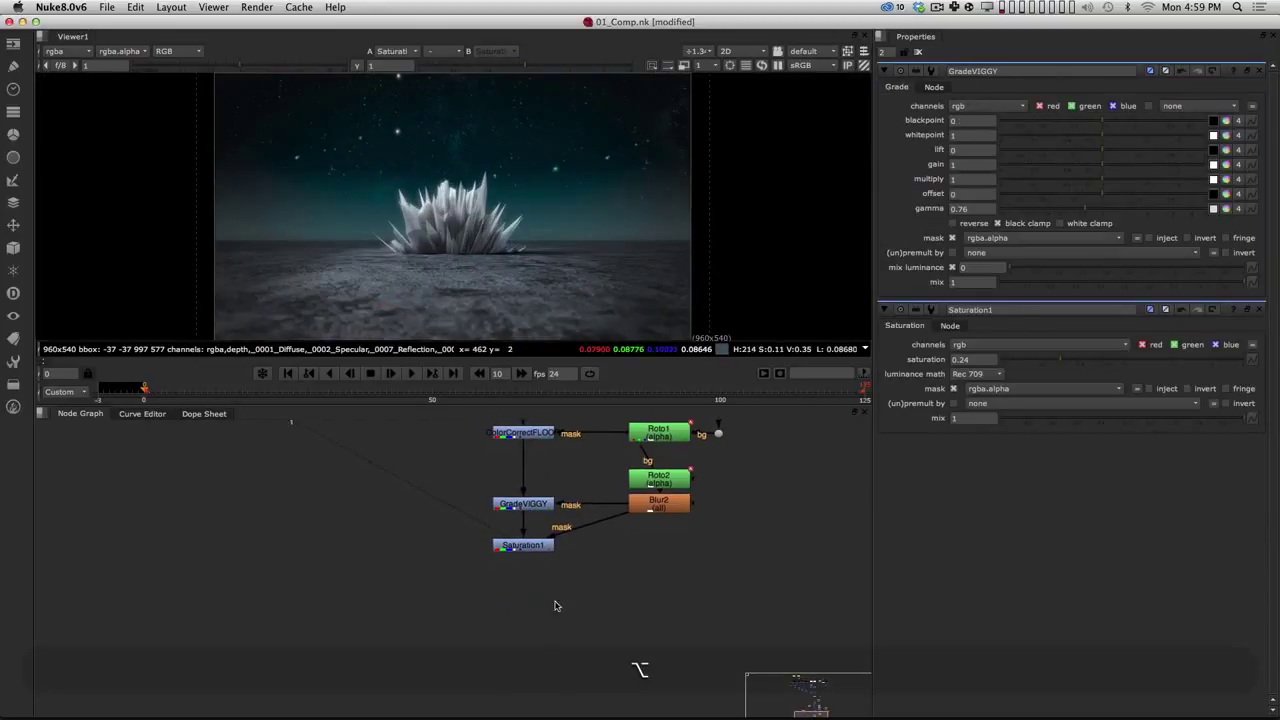
{"action": "key", "text": "alt+Tab"}
{"action": "key", "text": "BackSpace"}
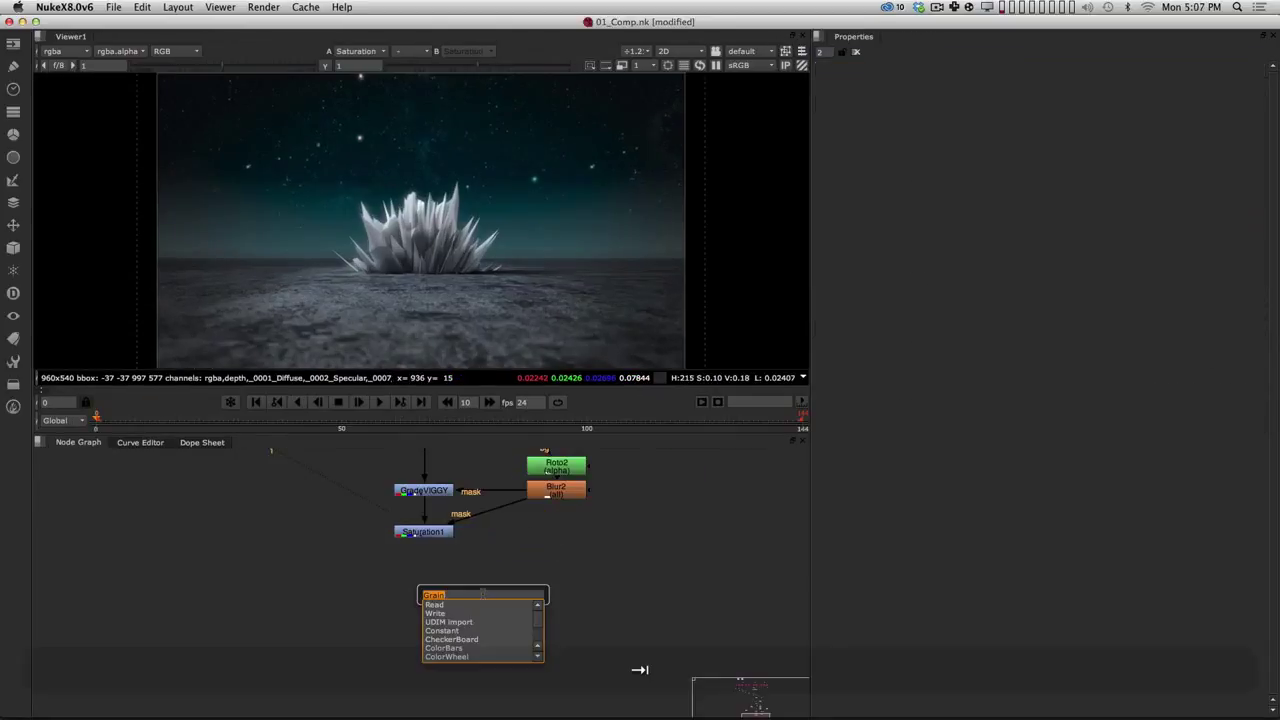
{"action": "type", "text": "ueCorrect"}
{"action": "key", "text": "Return"}
{"action": "left_click_drag", "start_coordinate": [504, 589], "coordinate": [422, 538]}
{"action": "left_click_drag", "start_coordinate": [439, 607], "coordinate": [446, 602]}
Step: Look over the whole node tree, from the render passes down to the HueShift2 node
{"action": "middle_click_drag", "start_coordinate": [474, 558], "coordinate": [493, 636], "text": "alt"}
{"action": "left_click_drag", "start_coordinate": [489, 600], "coordinate": [534, 546], "text": "alt"}
{"action": "middle_click_drag", "start_coordinate": [501, 553], "coordinate": [464, 572], "text": "alt"}
{"action": "left_click_drag", "start_coordinate": [502, 457], "coordinate": [518, 510], "text": "alt"}
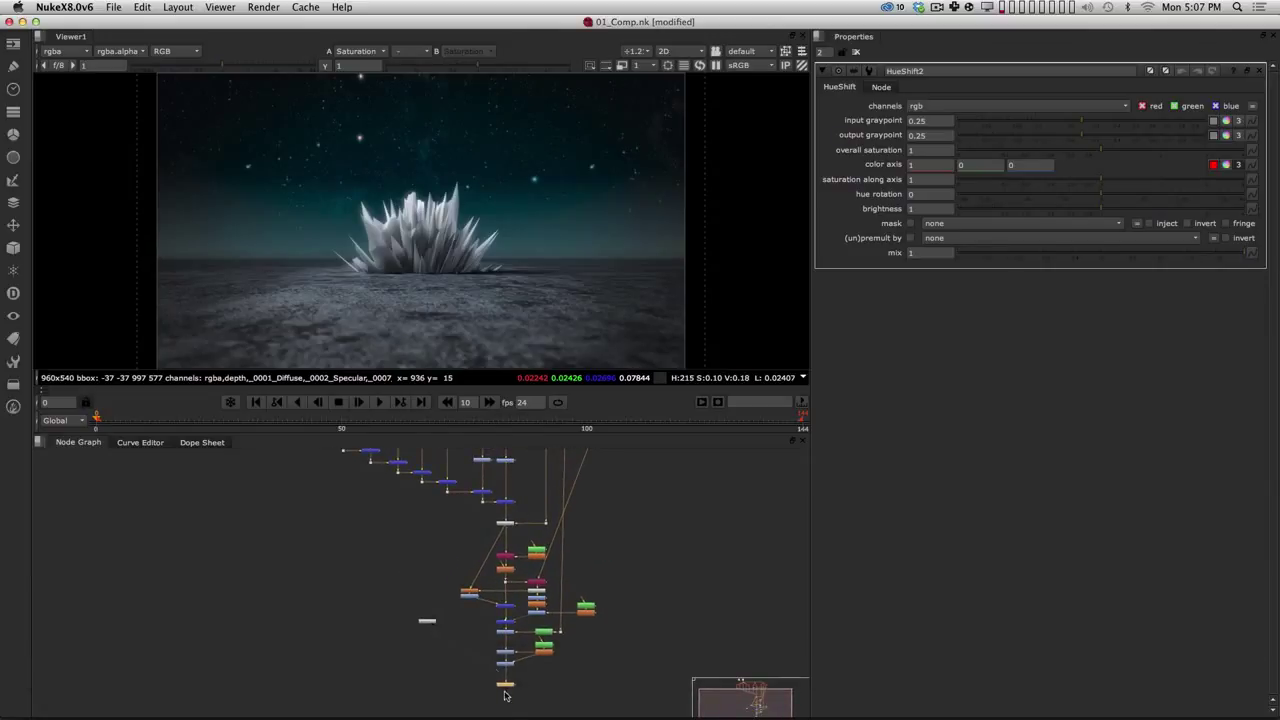
{"action": "left_click_drag", "start_coordinate": [444, 461], "coordinate": [477, 522], "text": "alt"}
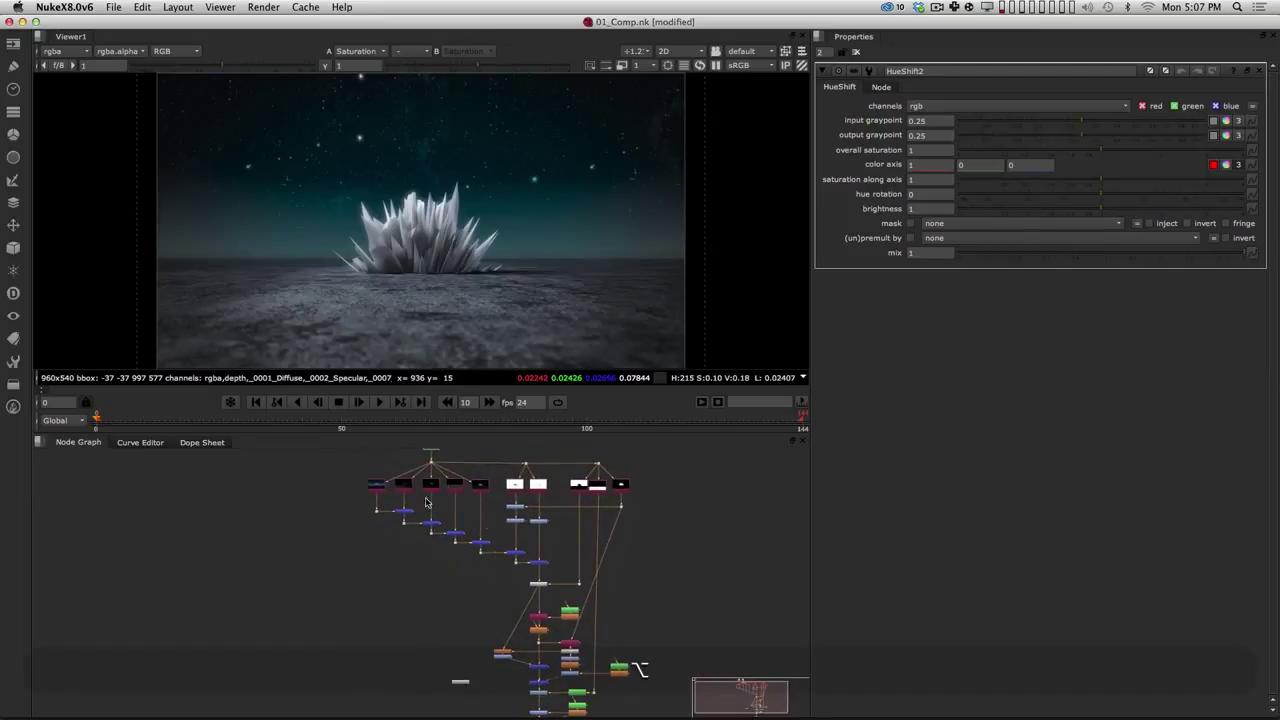
{"action": "left_click_drag", "start_coordinate": [609, 623], "coordinate": [573, 525], "text": "alt"}
{"action": "middle_click_drag", "start_coordinate": [486, 625], "coordinate": [605, 626], "text": "alt"}
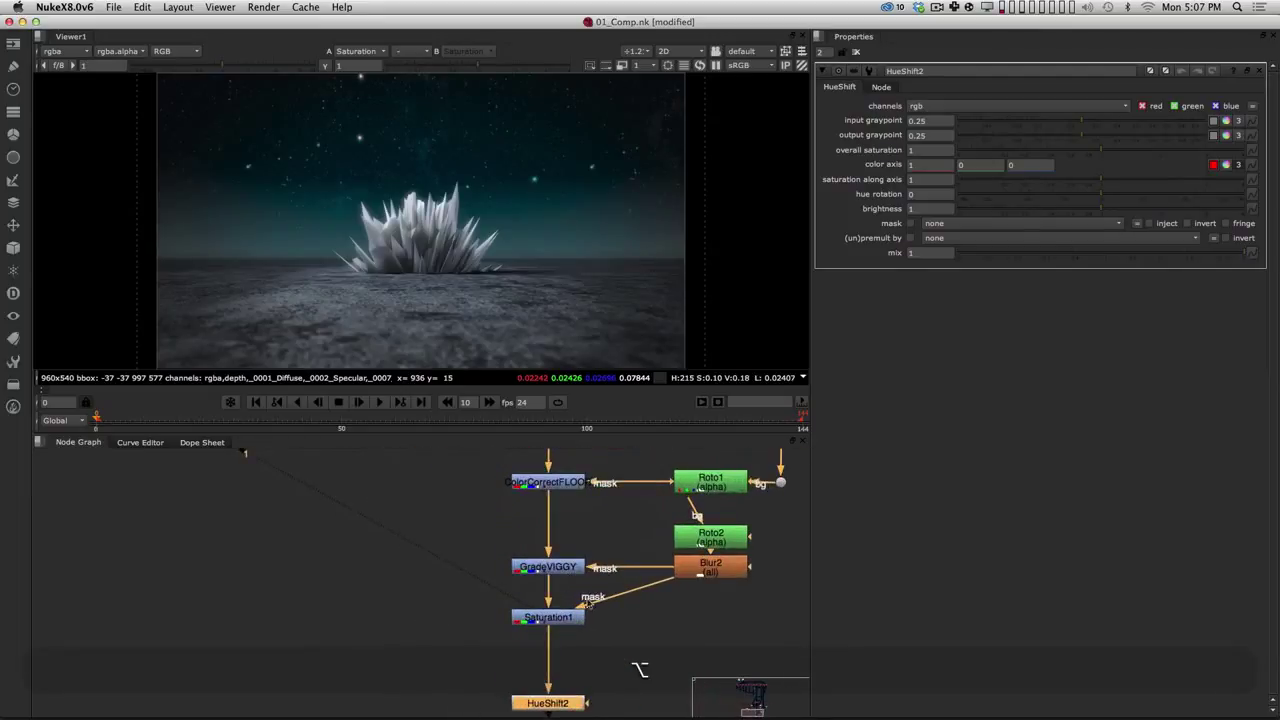
{"action": "left_click_drag", "start_coordinate": [605, 626], "coordinate": [502, 573], "text": "alt"}
{"action": "left_click_drag", "start_coordinate": [457, 646], "coordinate": [443, 541], "text": "alt"}
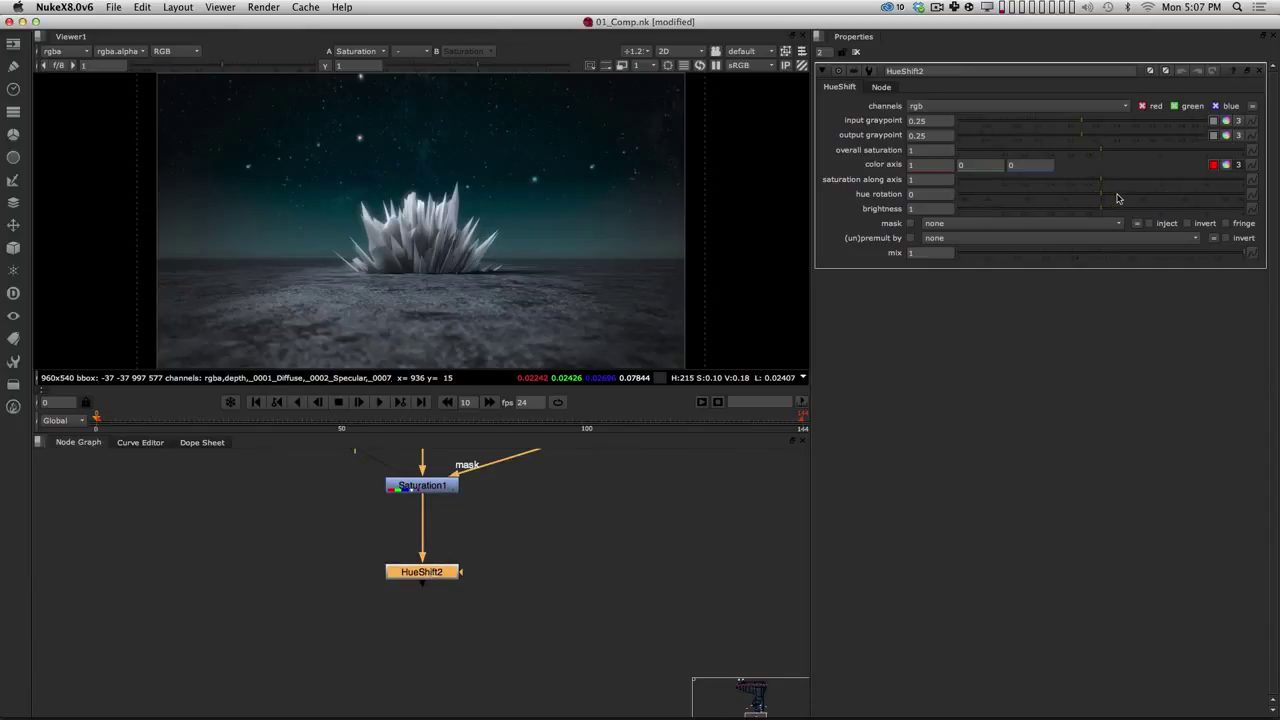
Step: View HueShift2, set its hue rotation to 100, and toggle the node to compare the image with and without it
{"action": "key", "text": "1"}
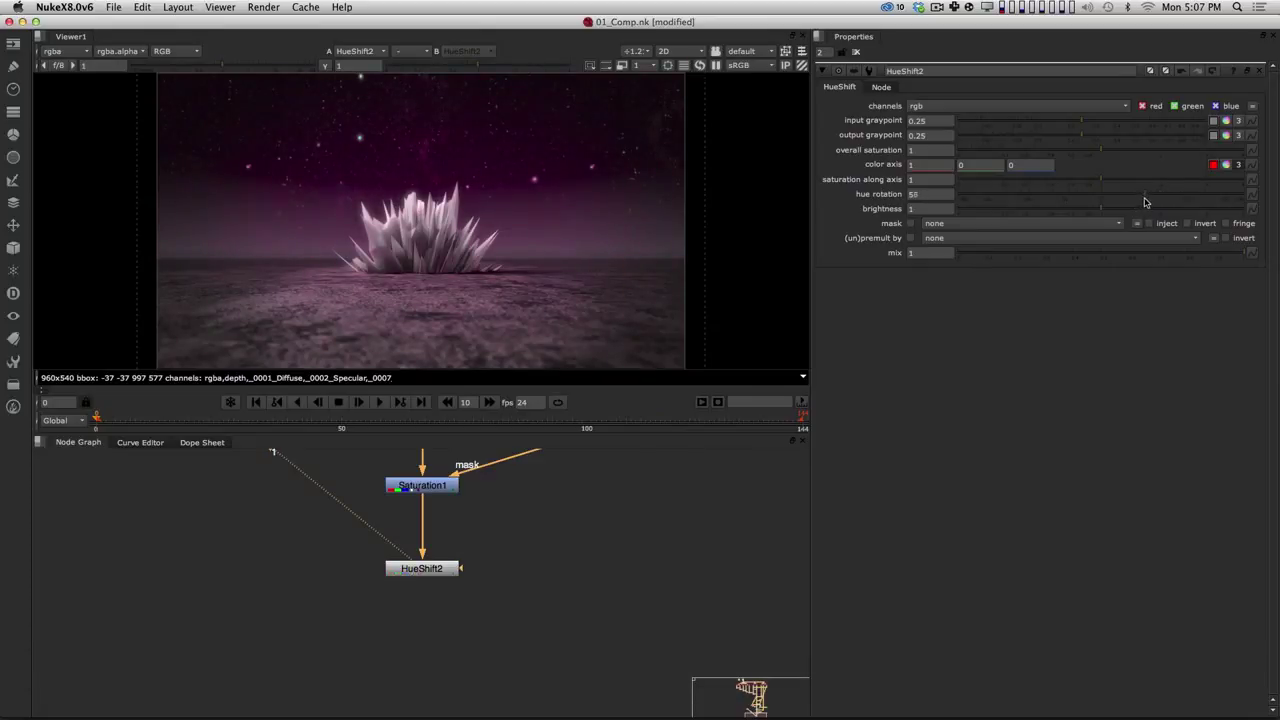
{"action": "left_click_drag", "start_coordinate": [1146, 203], "coordinate": [1191, 199]}
{"action": "left_click", "coordinate": [436, 566]}
{"action": "key", "text": "d"}
{"action": "key", "text": "d"}
{"action": "key", "text": "d"}
{"action": "key", "text": "d"}
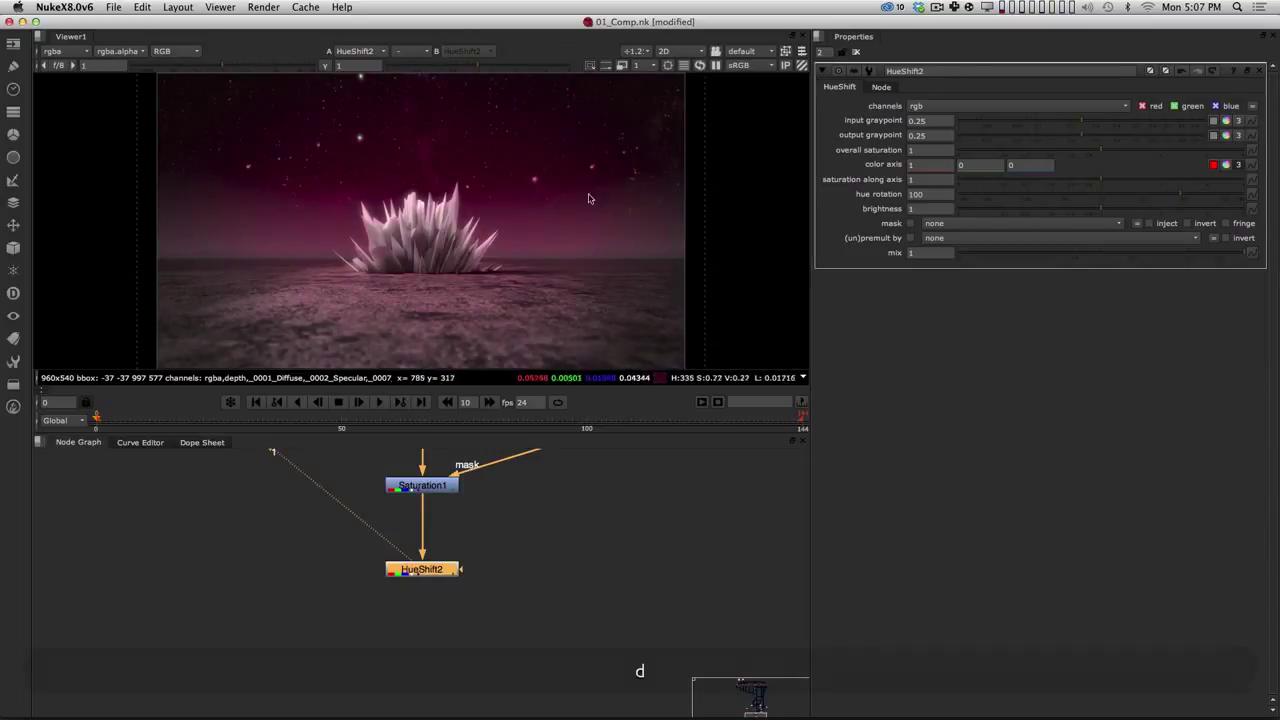
{"action": "left_click", "coordinate": [625, 561]}
{"action": "key", "text": "Tab"}
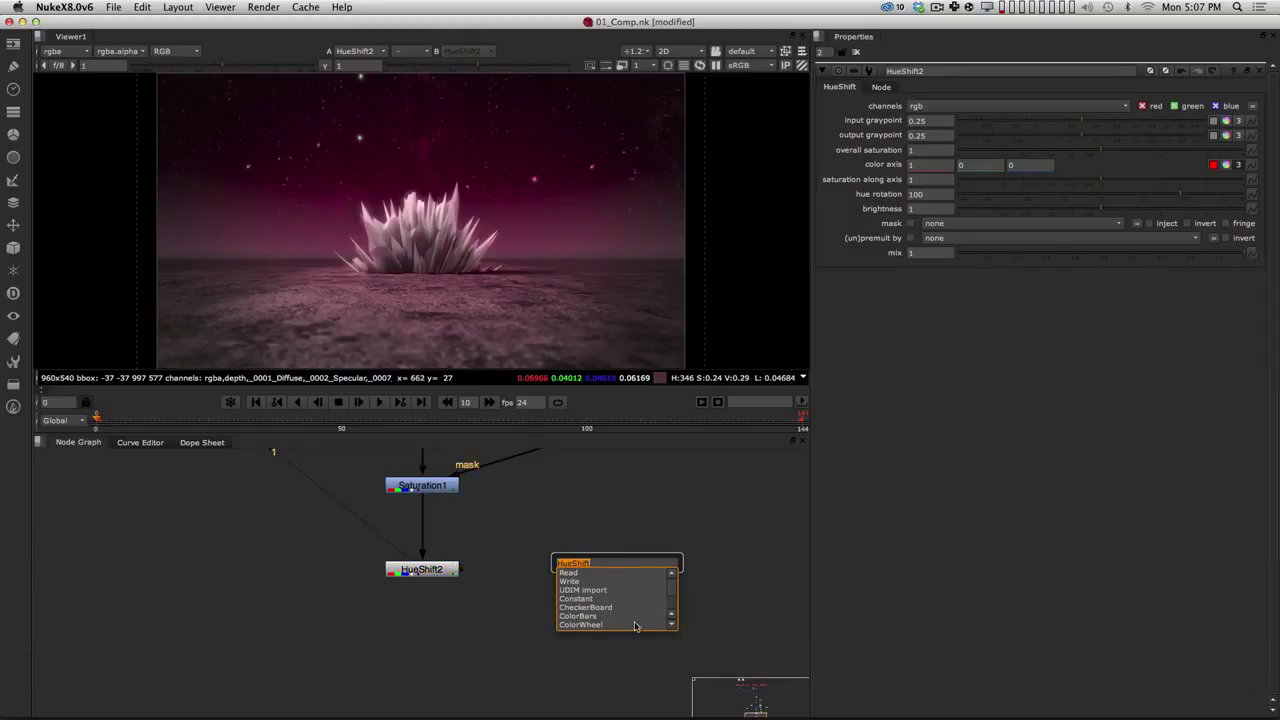
{"action": "key", "text": "Escape"}
{"action": "left_click_drag", "start_coordinate": [646, 517], "coordinate": [600, 523], "text": "alt"}
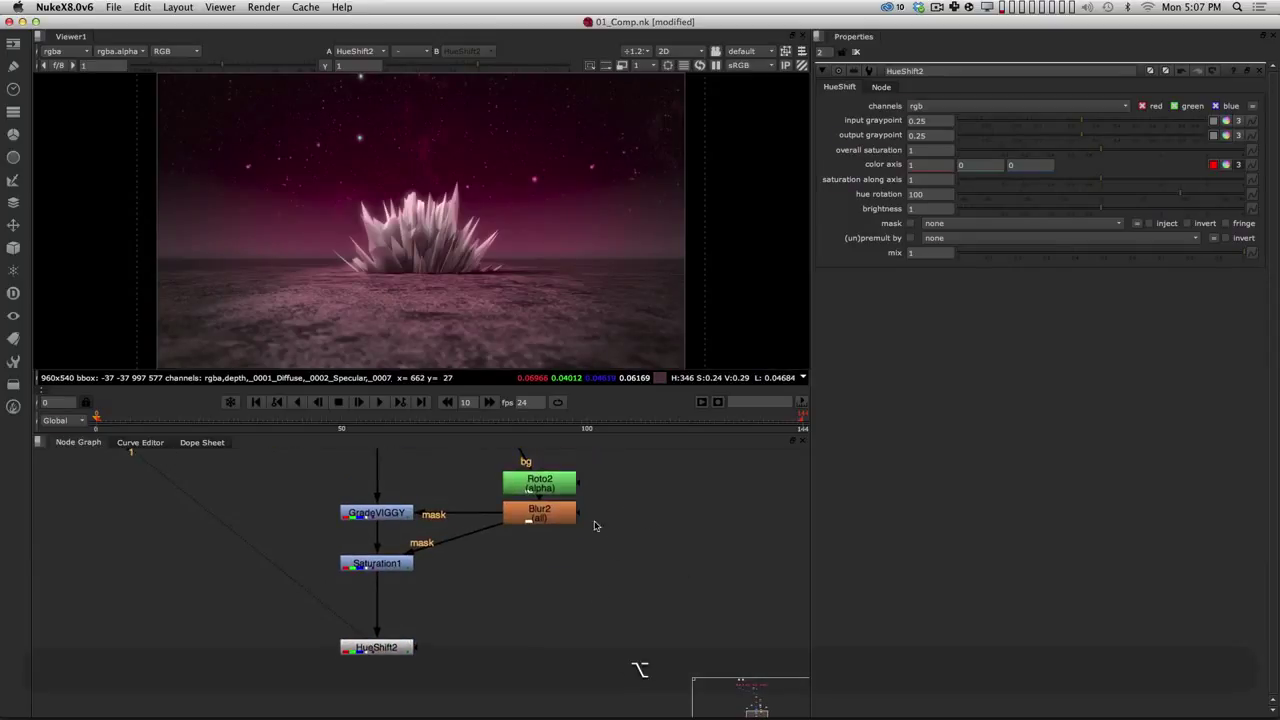
{"action": "left_click_drag", "start_coordinate": [638, 452], "coordinate": [466, 568]}
{"action": "key", "text": "super+c"}
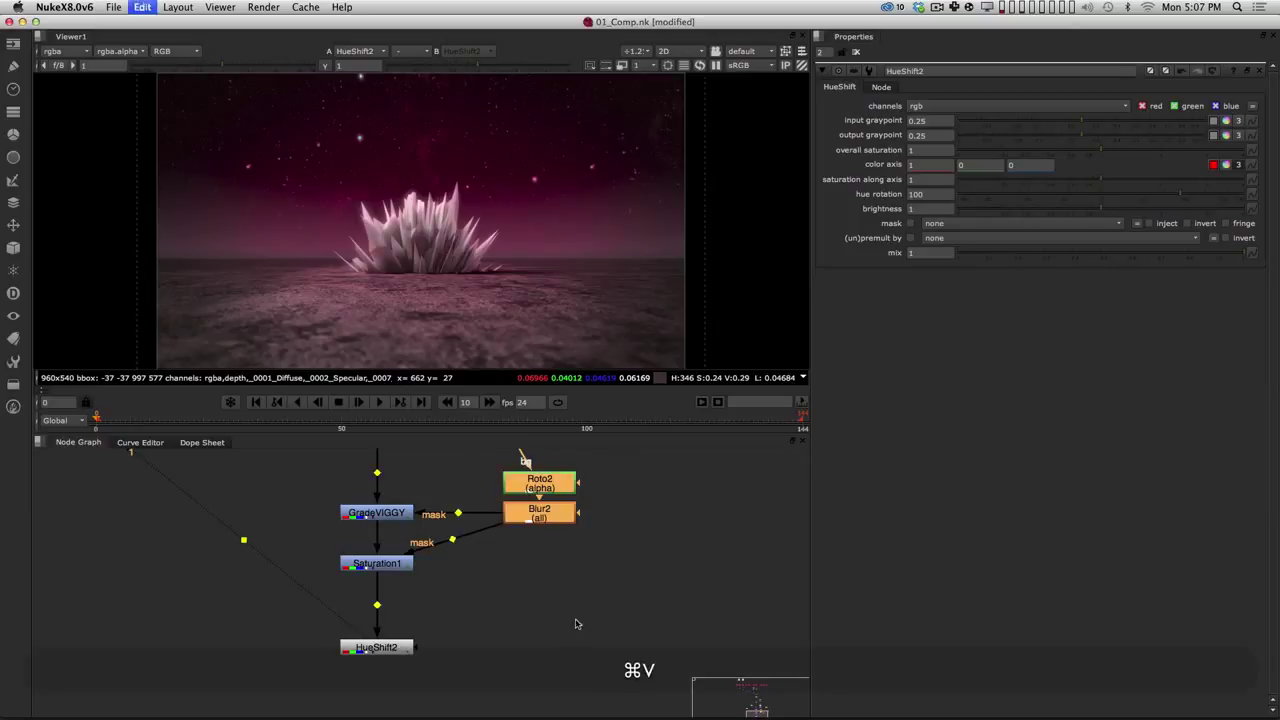
{"action": "key", "text": "super+v"}
{"action": "left_click_drag", "start_coordinate": [638, 545], "coordinate": [640, 630]}
{"action": "key", "text": "super+z"}
{"action": "key", "text": "super+z"}
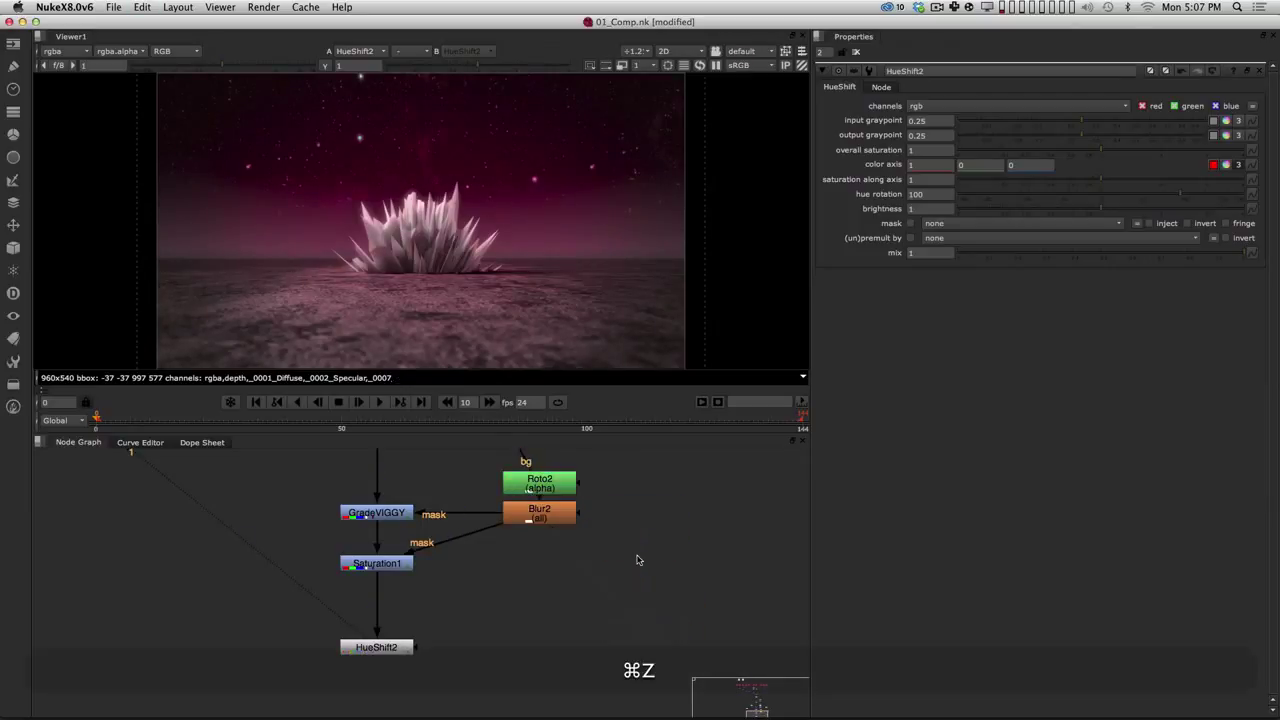
Step: Duplicate the Roto2 and Blur2 nodes beside HueShift2 and connect the copied blur as HueShift2's mask
{"action": "left_click_drag", "start_coordinate": [624, 448], "coordinate": [500, 560]}
{"action": "key", "text": "super+c"}
{"action": "left_click", "coordinate": [554, 639]}
{"action": "left_click_drag", "start_coordinate": [554, 638], "coordinate": [573, 577], "text": "alt"}
{"action": "key", "text": "alt+super+v"}
{"action": "left_click", "coordinate": [602, 521]}
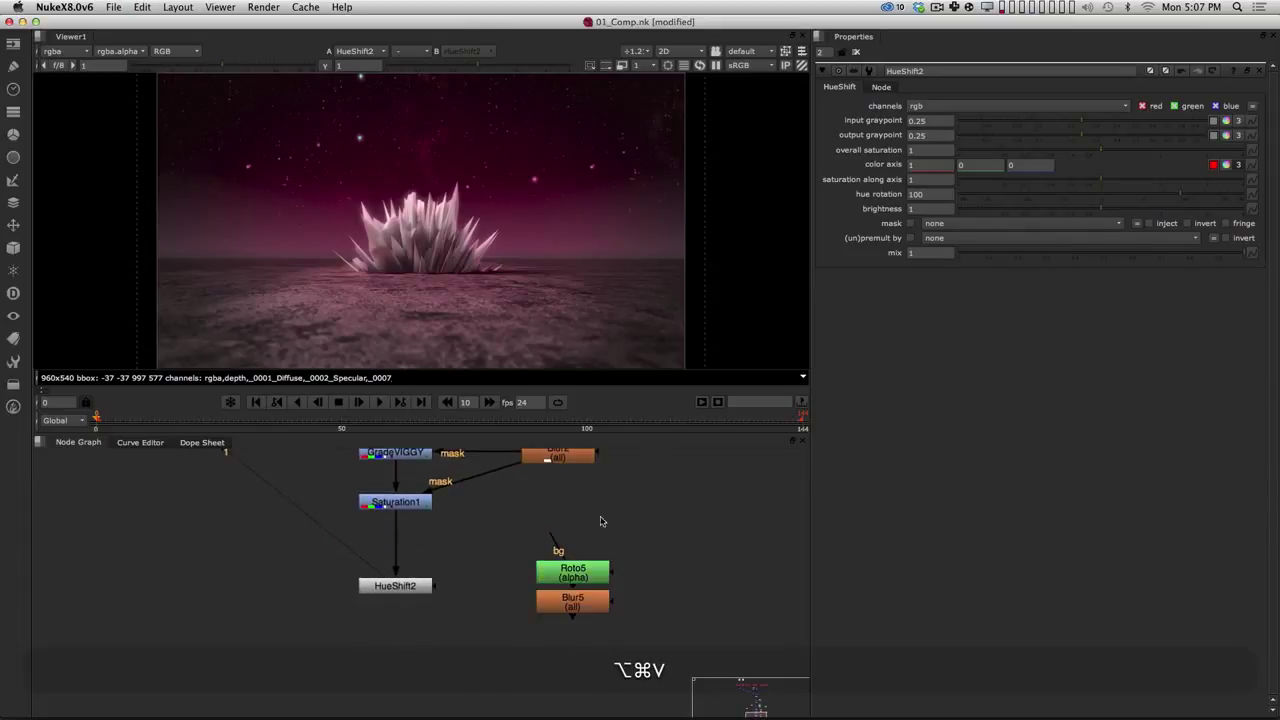
{"action": "left_click_drag", "start_coordinate": [500, 538], "coordinate": [557, 580]}
{"action": "left_click", "coordinate": [497, 624]}
{"action": "left_click_drag", "start_coordinate": [435, 586], "coordinate": [538, 590]}
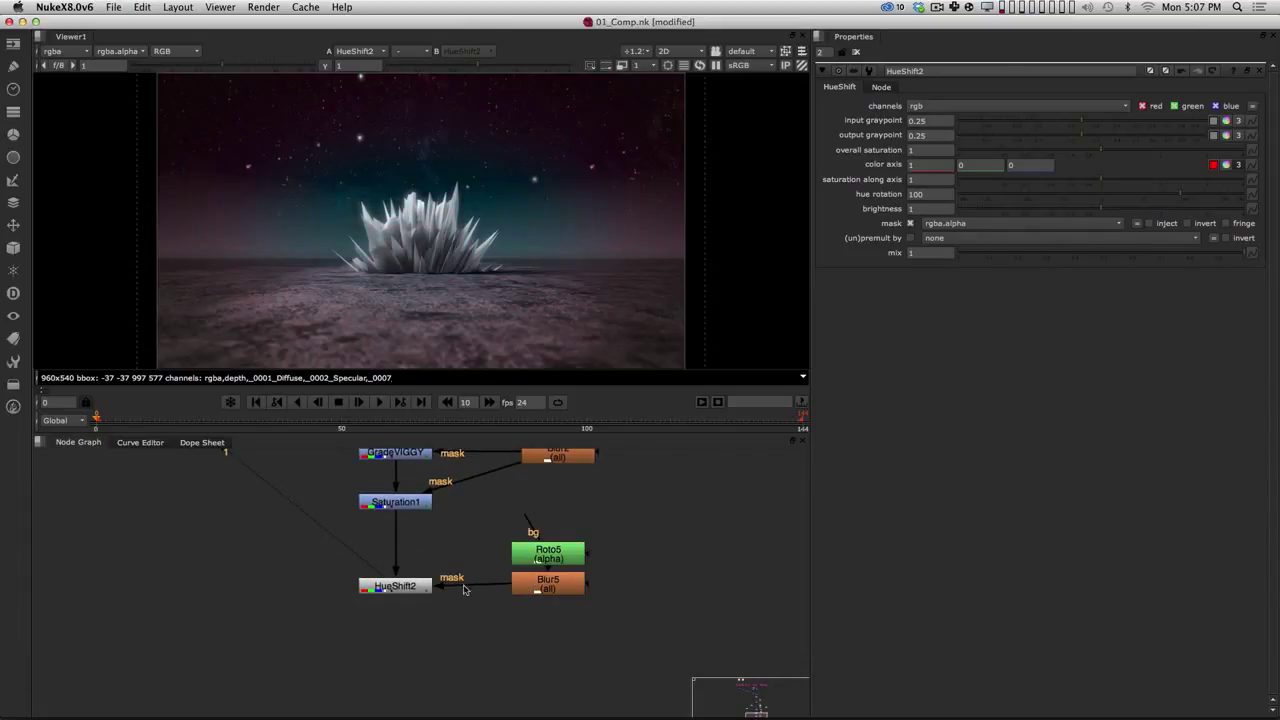
Step: Turn off invert for Ellipse1 in Roto5 and move the ellipse over the upper-right part of the sky
{"action": "double_click", "coordinate": [560, 551]}
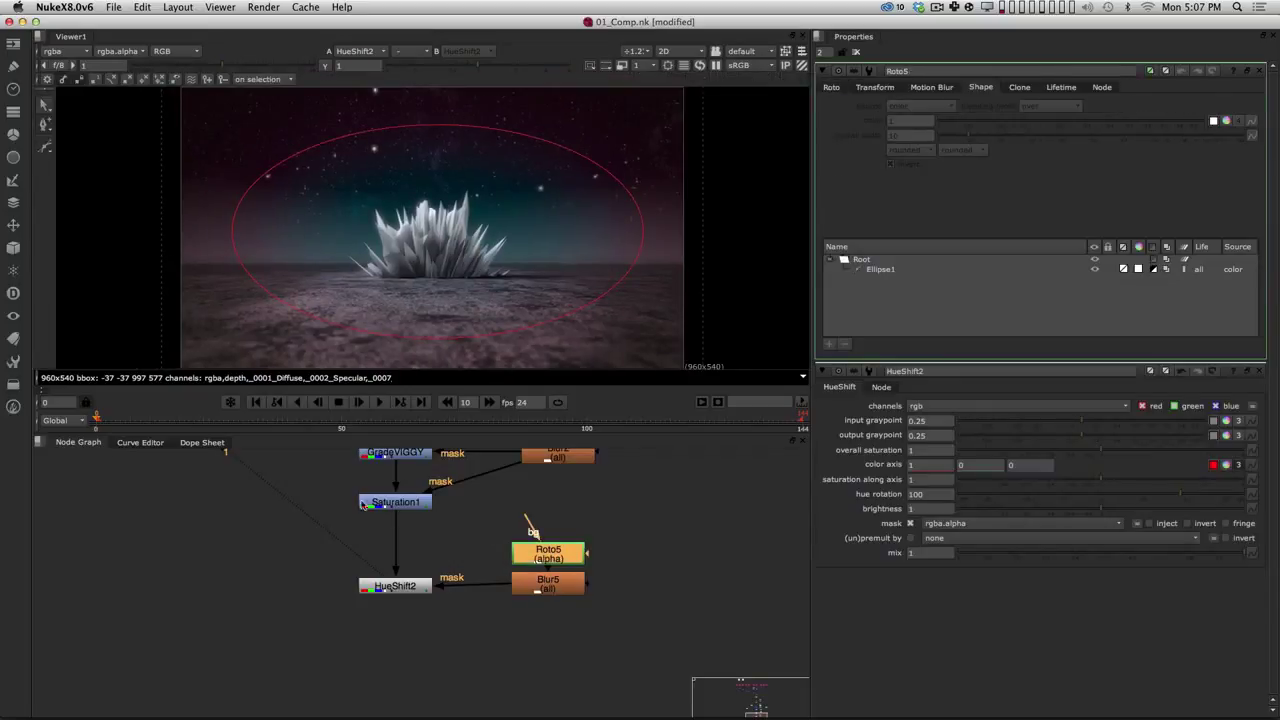
{"action": "left_click", "coordinate": [880, 269]}
{"action": "left_click", "coordinate": [891, 165]}
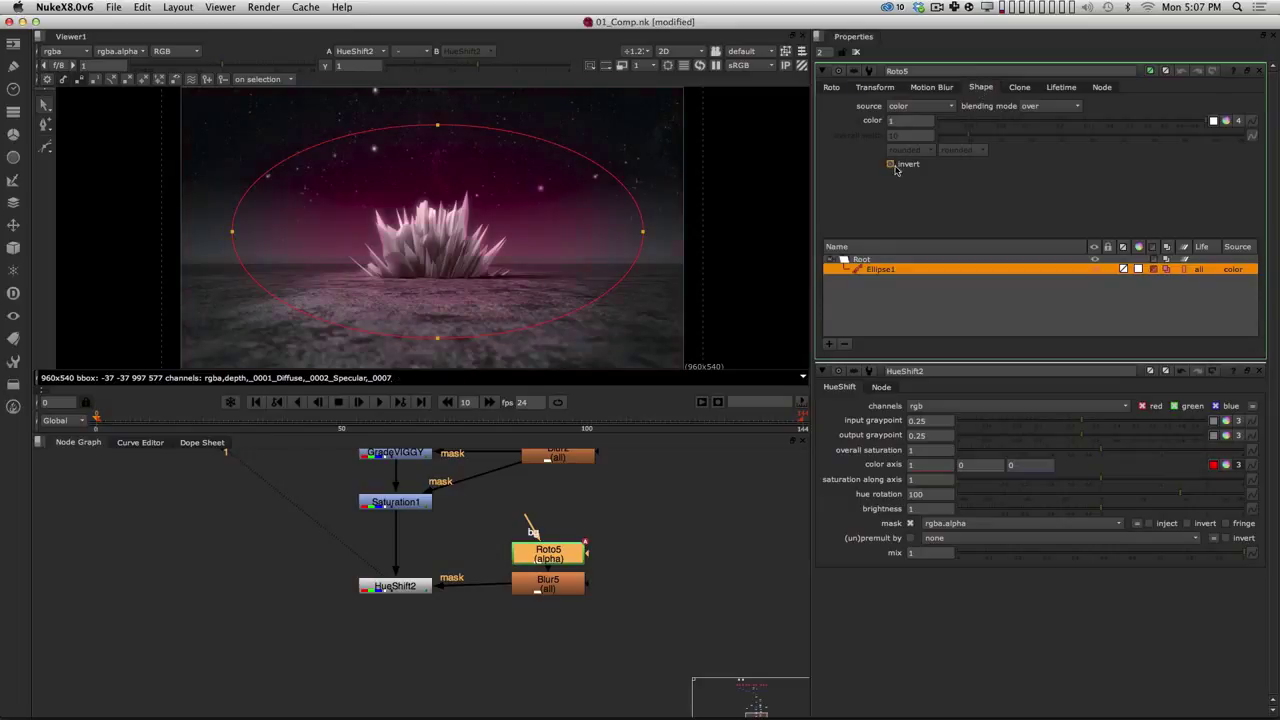
{"action": "key", "text": "super+a"}
{"action": "key", "text": "alt+super+a"}
{"action": "left_click_drag", "start_coordinate": [495, 262], "coordinate": [661, 129]}
{"action": "left_click_drag", "start_coordinate": [626, 171], "coordinate": [630, 217], "text": "alt"}
{"action": "left_click_drag", "start_coordinate": [568, 248], "coordinate": [576, 186]}
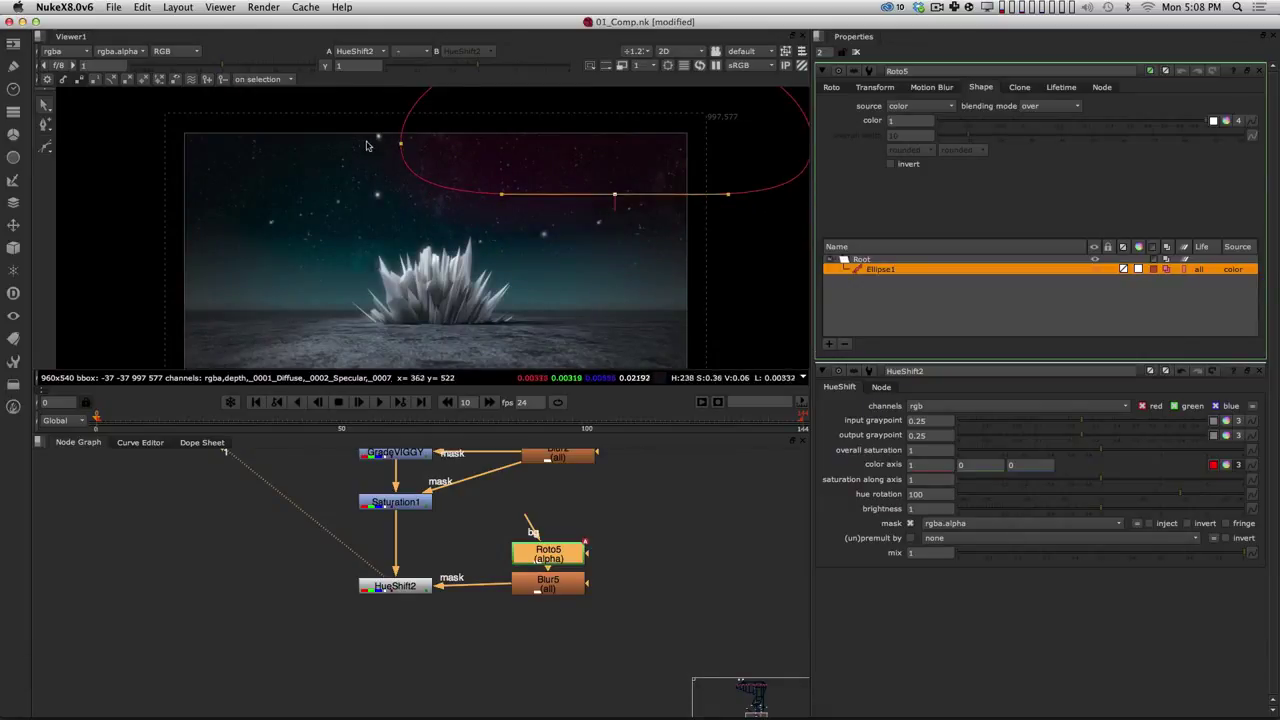
Step: Reshape Roto5's ellipse so its lower edge slopes diagonally from the upper sky to the image's right edge near the horizon
{"action": "left_click_drag", "start_coordinate": [398, 147], "coordinate": [384, 155]}
{"action": "left_click_drag", "start_coordinate": [615, 195], "coordinate": [677, 229]}
{"action": "left_click", "coordinate": [694, 280]}
{"action": "left_click", "coordinate": [615, 212]}
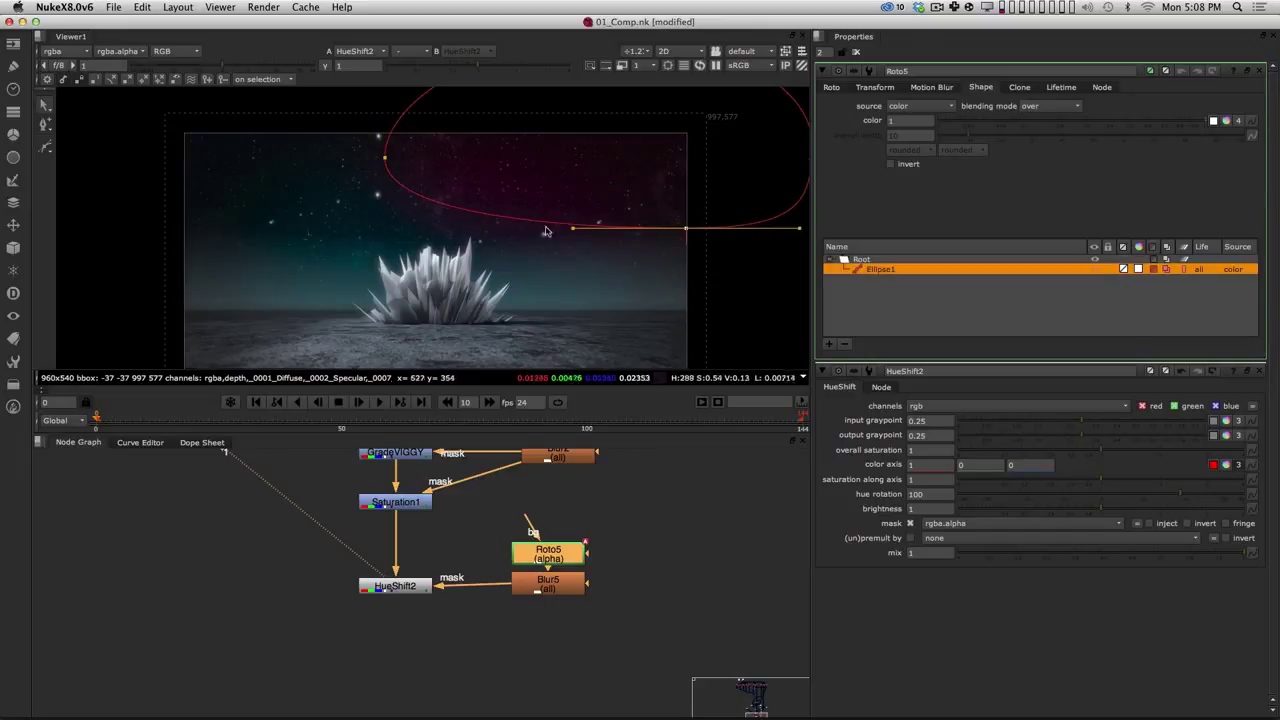
{"action": "left_click_drag", "start_coordinate": [576, 231], "coordinate": [582, 148]}
{"action": "left_click", "coordinate": [386, 159]}
{"action": "left_click_drag", "start_coordinate": [388, 216], "coordinate": [505, 160]}
{"action": "left_click", "coordinate": [663, 457]}
{"action": "left_click", "coordinate": [676, 235]}
{"action": "left_click_drag", "start_coordinate": [676, 235], "coordinate": [657, 282]}
Step: Set Blur5's size to 400 and nudge Roto5 and Blur5 into place beside HueShift2
{"action": "double_click", "coordinate": [548, 583]}
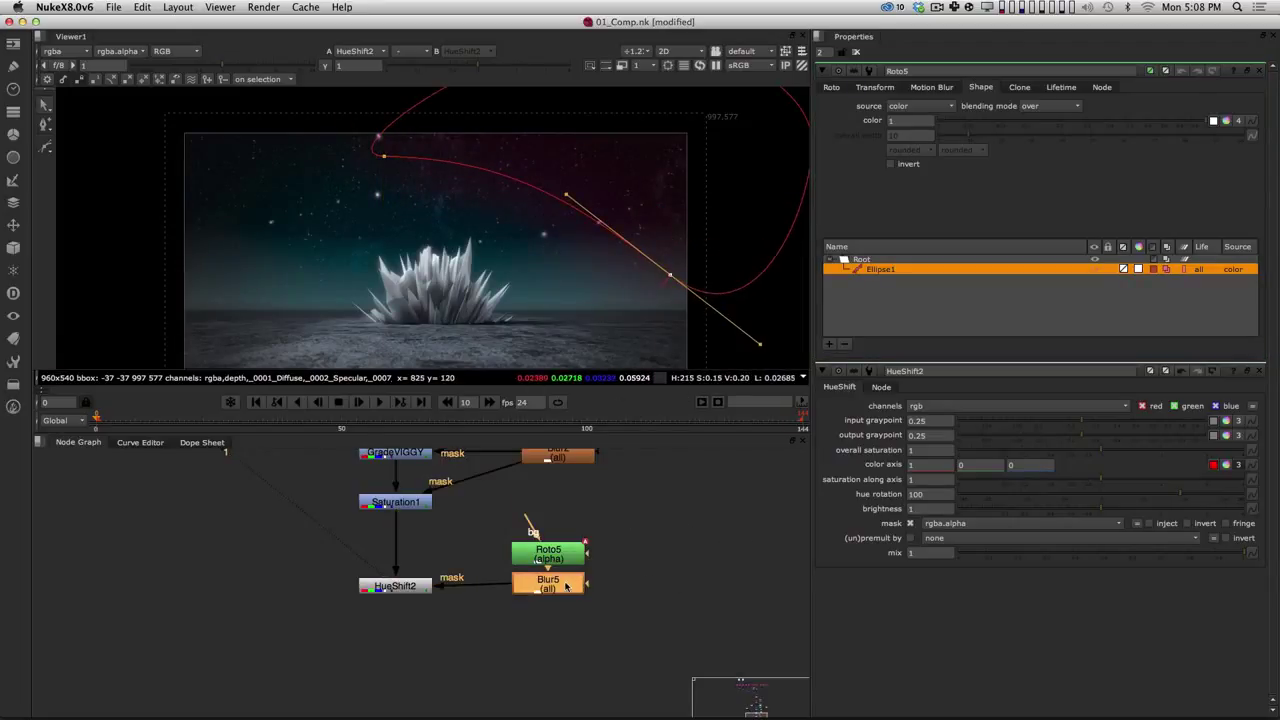
{"action": "key", "text": "Up"}
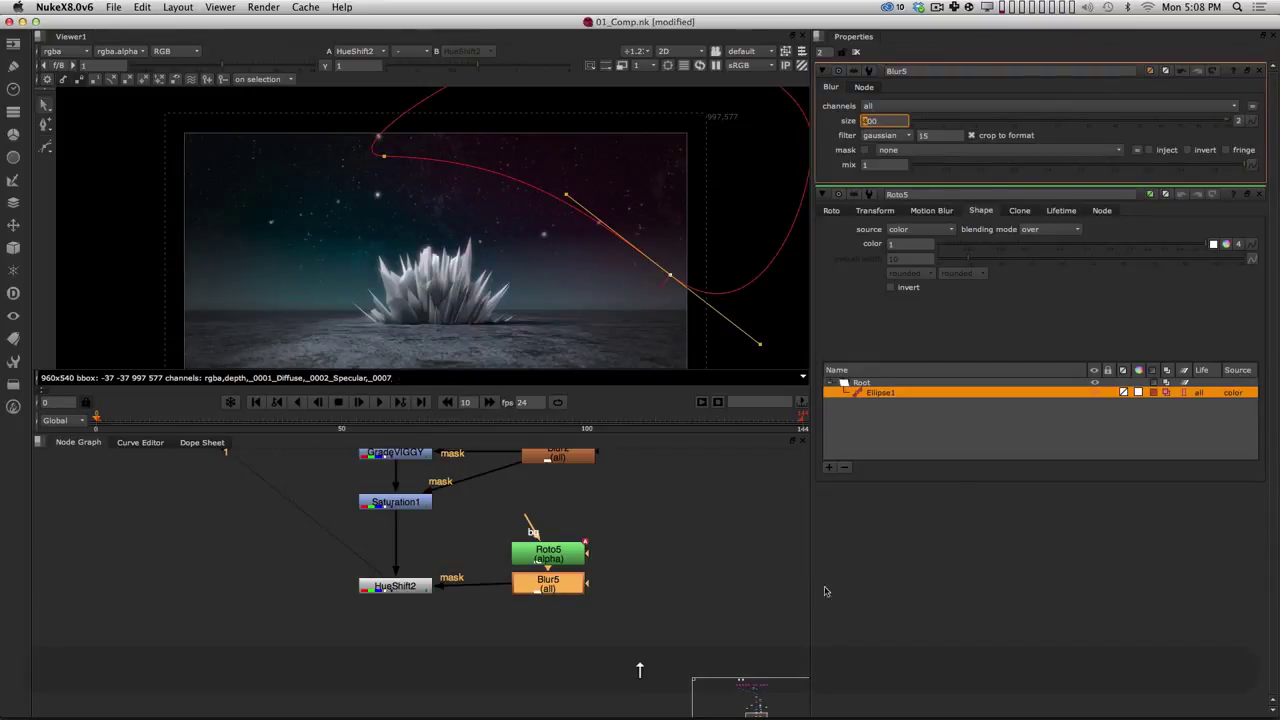
{"action": "key", "text": "Up"}
{"action": "left_click", "coordinate": [700, 576]}
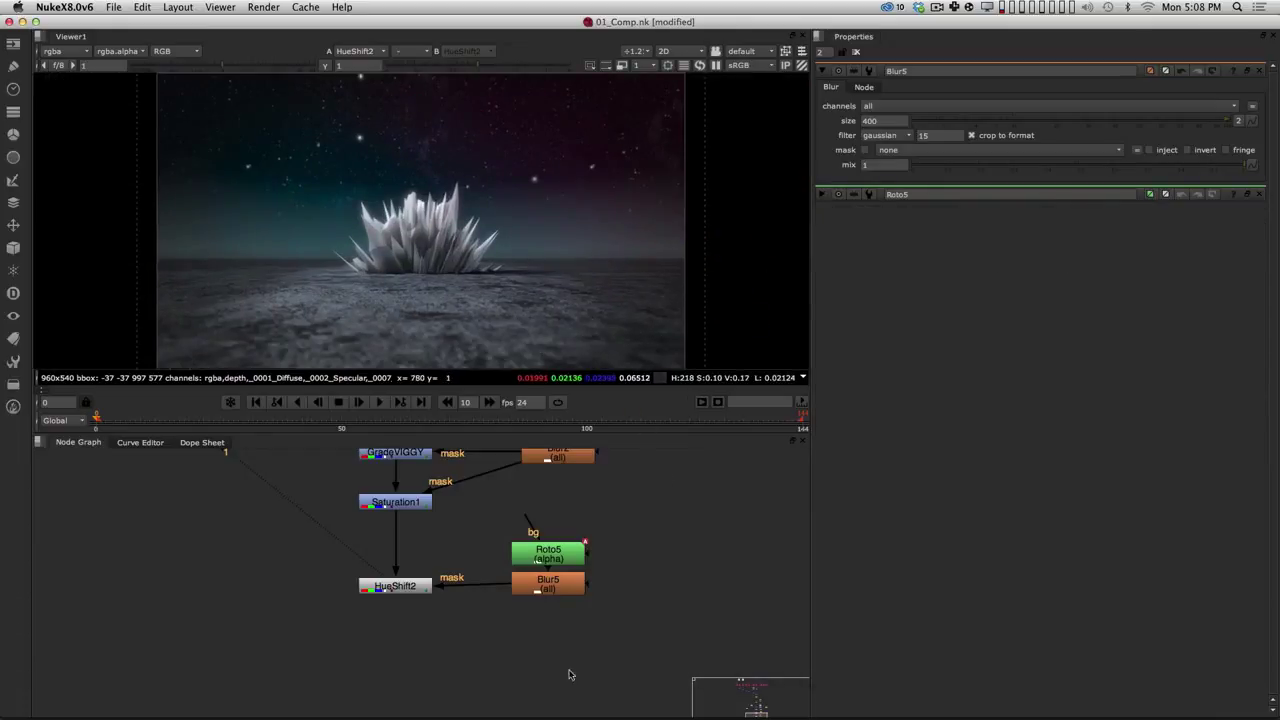
{"action": "left_click_drag", "start_coordinate": [631, 518], "coordinate": [497, 643]}
{"action": "left_click_drag", "start_coordinate": [545, 582], "coordinate": [543, 585]}
{"action": "left_click", "coordinate": [490, 538]}
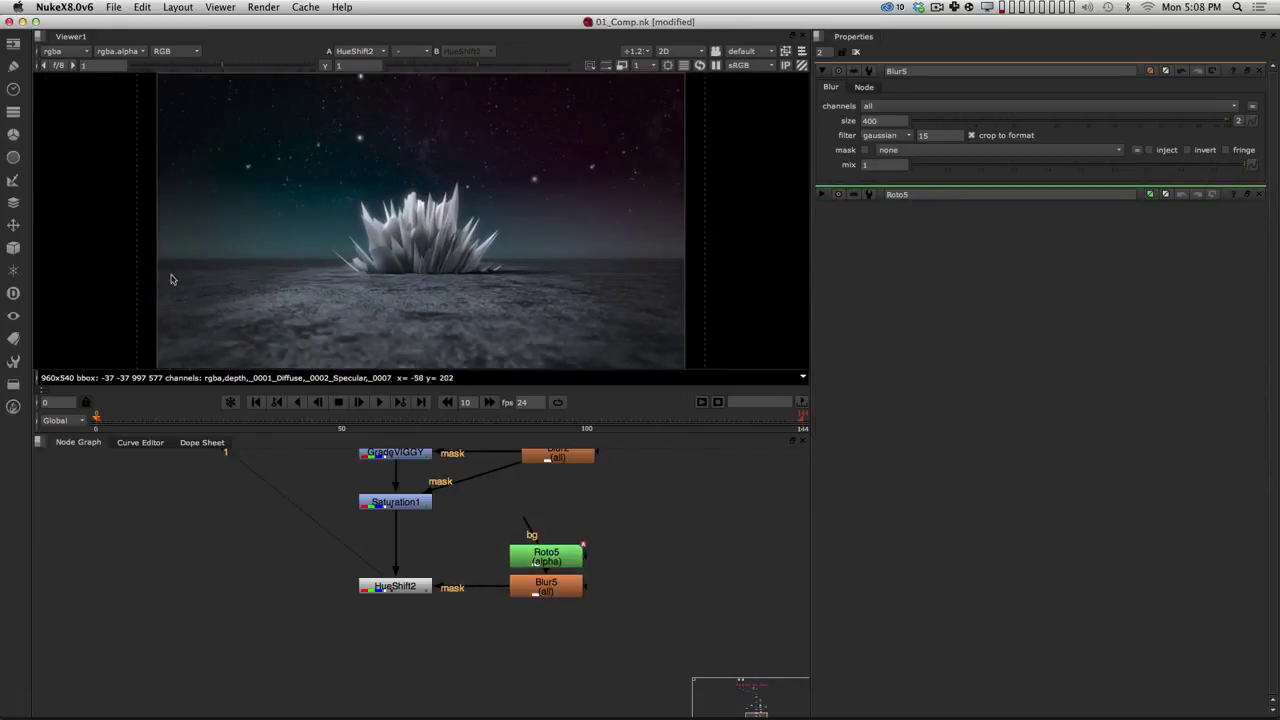
Step: Duplicate HueShift2 with its Roto5 and Blur5 mask nodes, connect the copy below HueShift2 and view HueShift3
{"action": "left_click_drag", "start_coordinate": [648, 516], "coordinate": [326, 675]}
{"action": "key", "text": "super+a"}
{"action": "key", "text": "super+c"}
{"action": "left_click", "coordinate": [483, 686]}
{"action": "left_click_drag", "start_coordinate": [483, 686], "coordinate": [508, 634], "text": "alt"}
{"action": "key", "text": "super+v"}
{"action": "left_click_drag", "start_coordinate": [566, 579], "coordinate": [619, 618], "text": "alt"}
{"action": "left_click_drag", "start_coordinate": [538, 705], "coordinate": [621, 612]}
{"action": "left_click", "coordinate": [548, 626]}
{"action": "left_click_drag", "start_coordinate": [454, 583], "coordinate": [473, 498]}
{"action": "left_click", "coordinate": [490, 607]}
{"action": "key", "text": "1"}
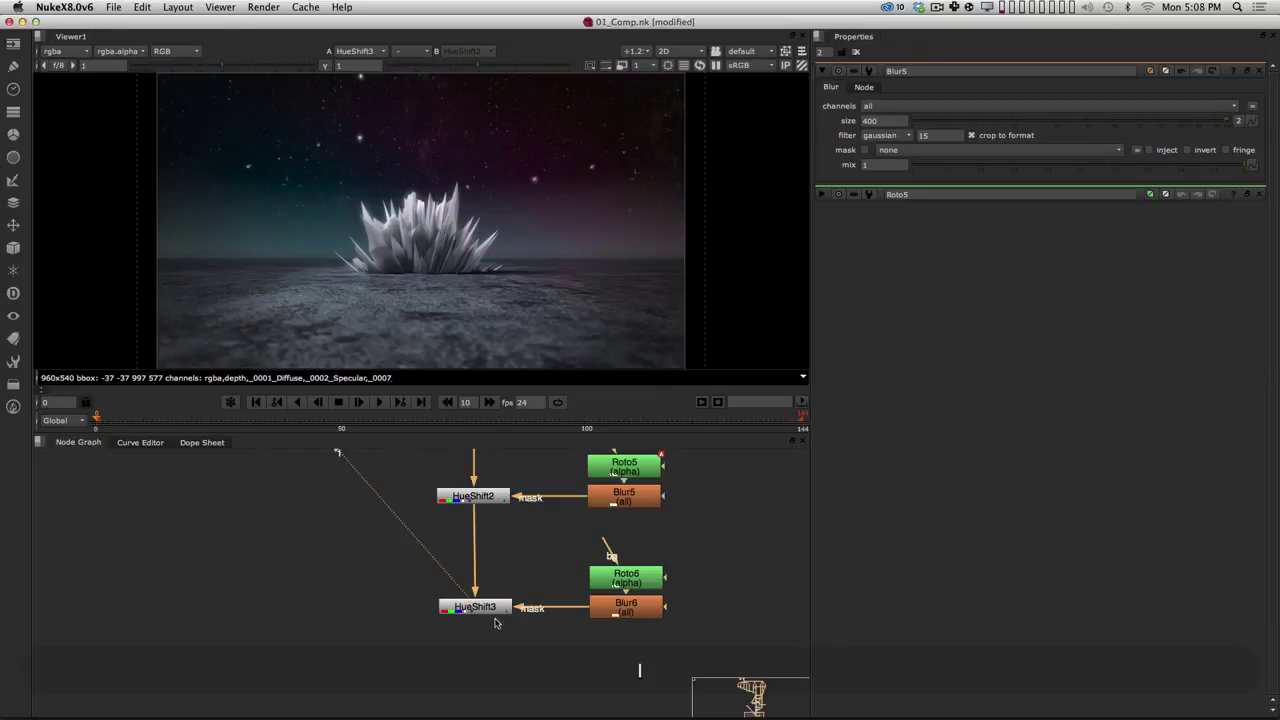
Step: Flip and reposition Roto6's Ellipse1 so it covers the ground in the image's lower-left corner, adjusting its upper edge
{"action": "double_click", "coordinate": [626, 585]}
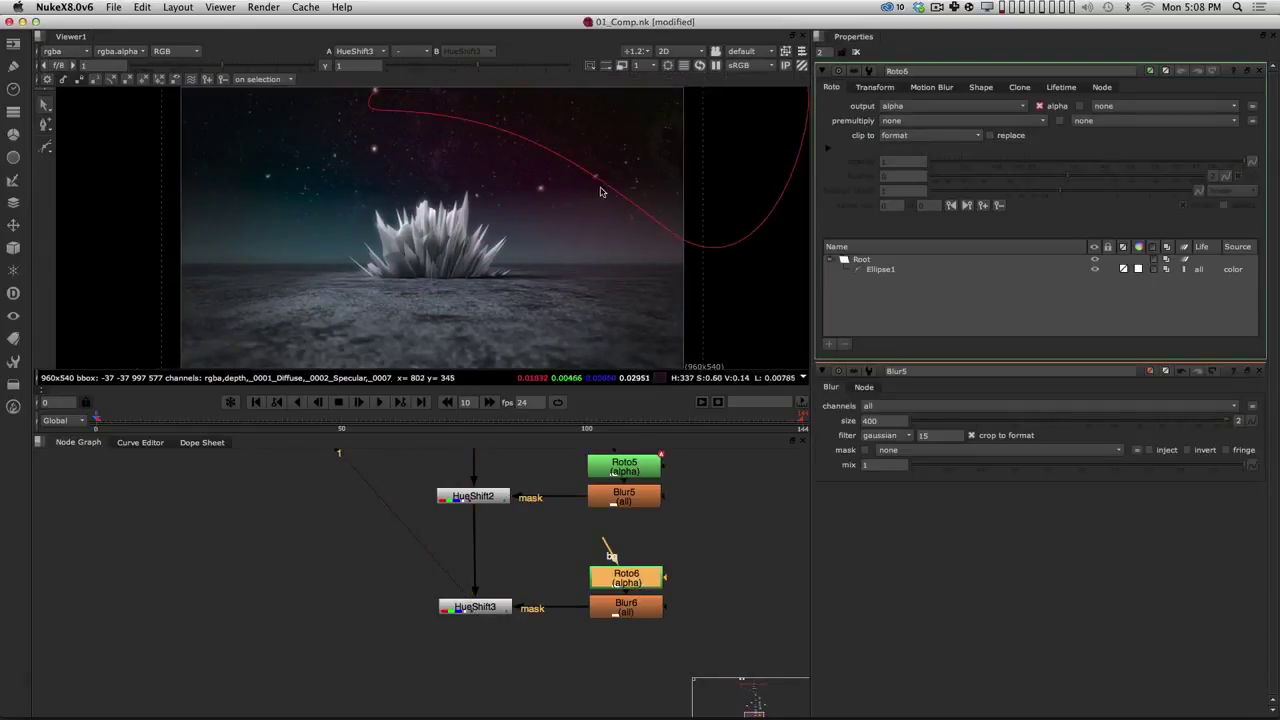
{"action": "left_click", "coordinate": [597, 182]}
{"action": "key", "text": "super+a"}
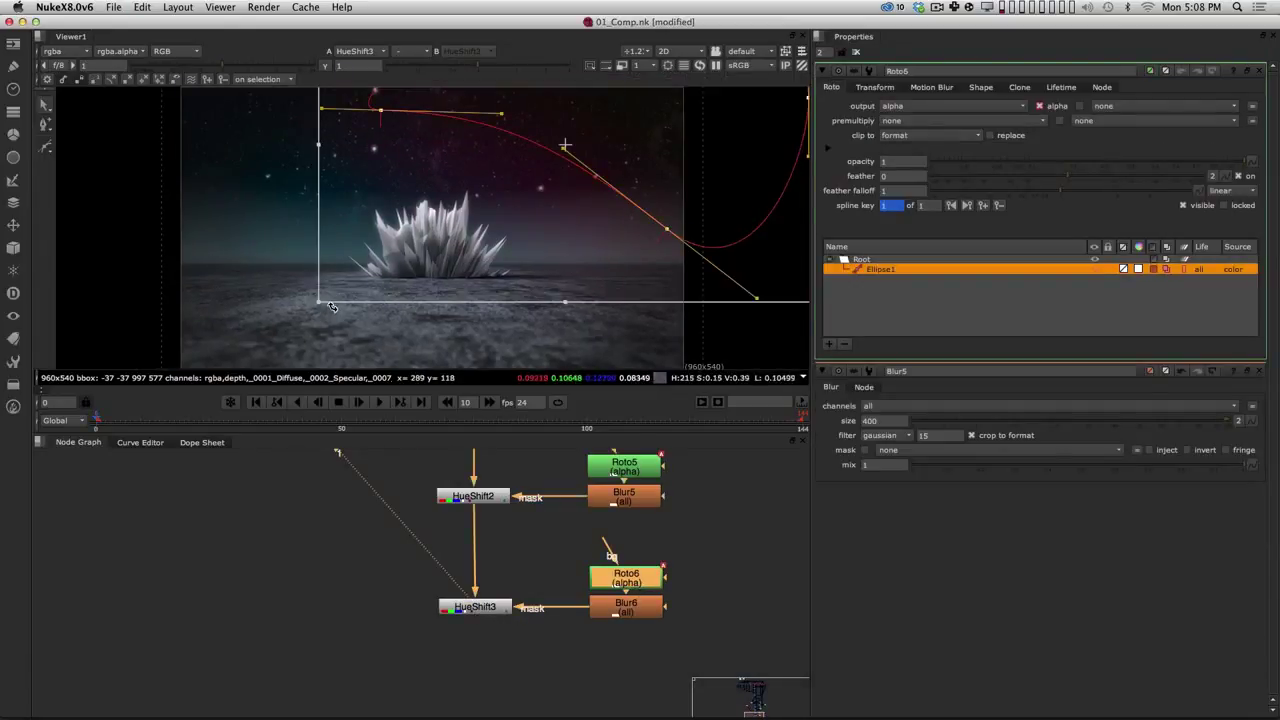
{"action": "left_click_drag", "start_coordinate": [346, 281], "coordinate": [677, 72]}
{"action": "left_click_drag", "start_coordinate": [520, 191], "coordinate": [244, 352]}
{"action": "left_click_drag", "start_coordinate": [492, 285], "coordinate": [553, 214], "text": "alt"}
{"action": "left_click_drag", "start_coordinate": [350, 233], "coordinate": [317, 279]}
{"action": "left_click_drag", "start_coordinate": [417, 215], "coordinate": [500, 204]}
{"action": "left_click_drag", "start_coordinate": [316, 279], "coordinate": [353, 256]}
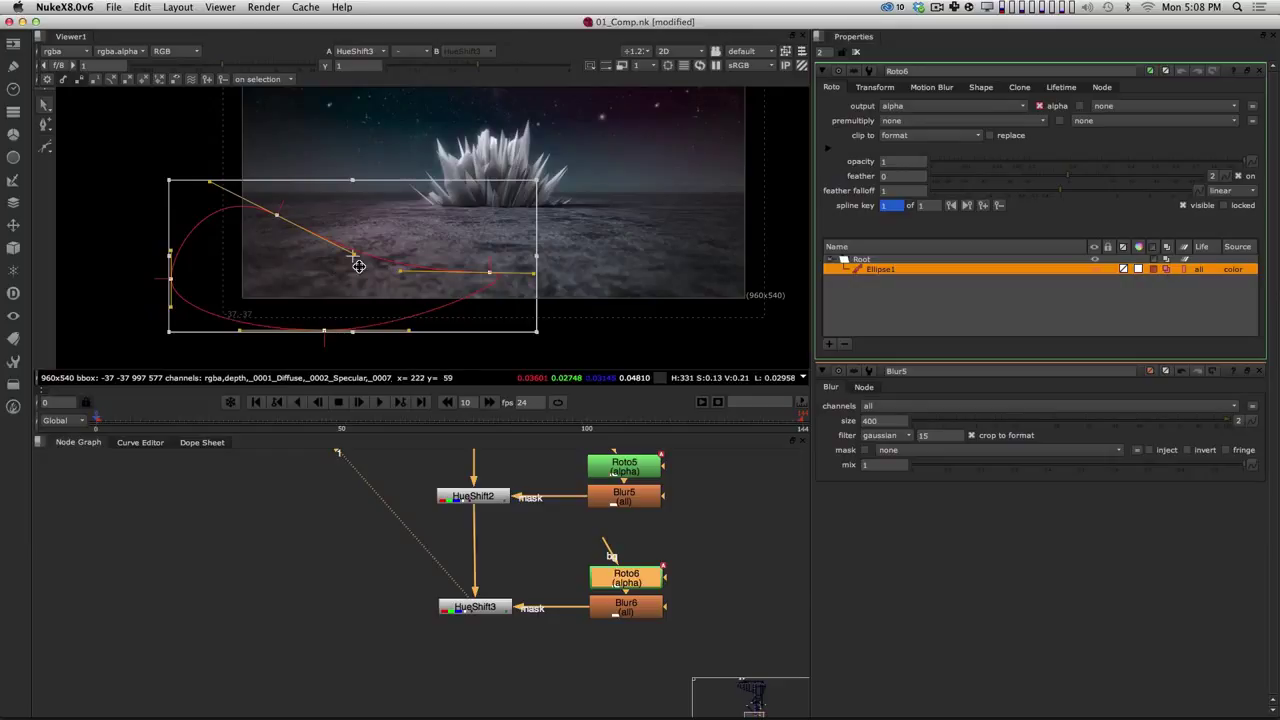
{"action": "left_click", "coordinate": [728, 585]}
{"action": "left_click_drag", "start_coordinate": [783, 223], "coordinate": [743, 257], "text": "alt"}
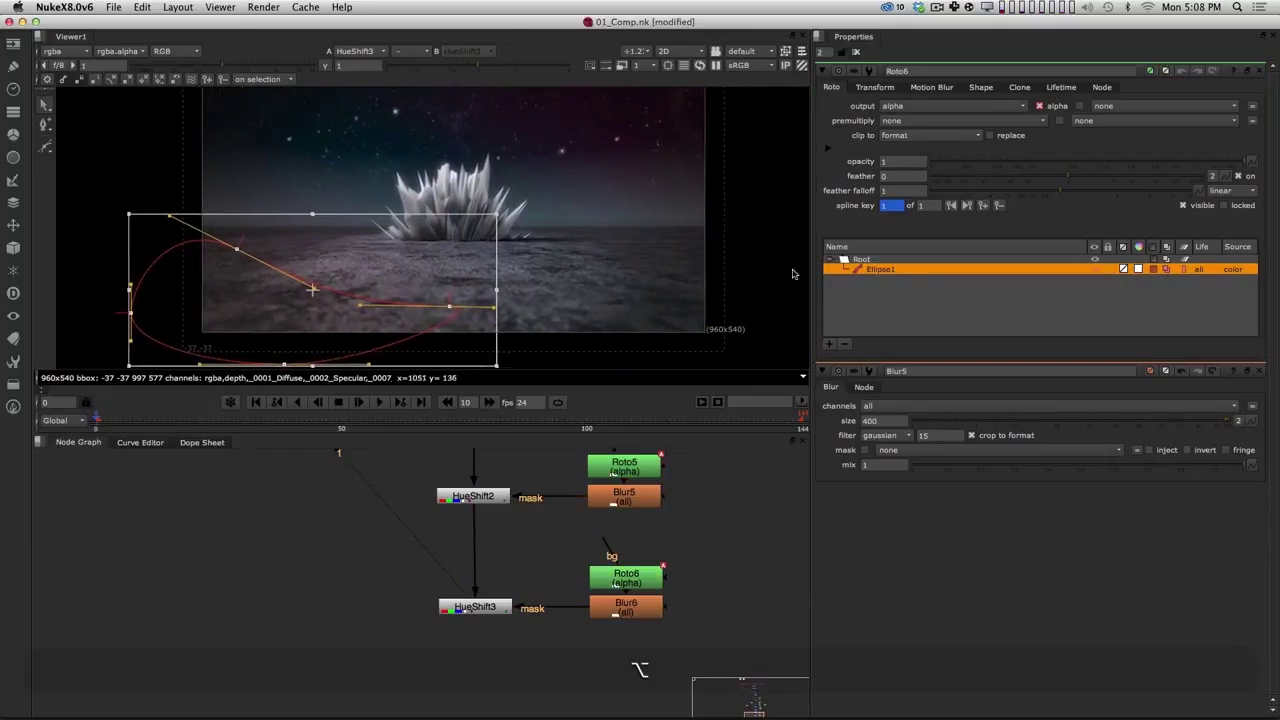
Step: Collapse the Blur5 and Roto6 settings, and set Blur6's size to 200
{"action": "left_click", "coordinate": [824, 372]}
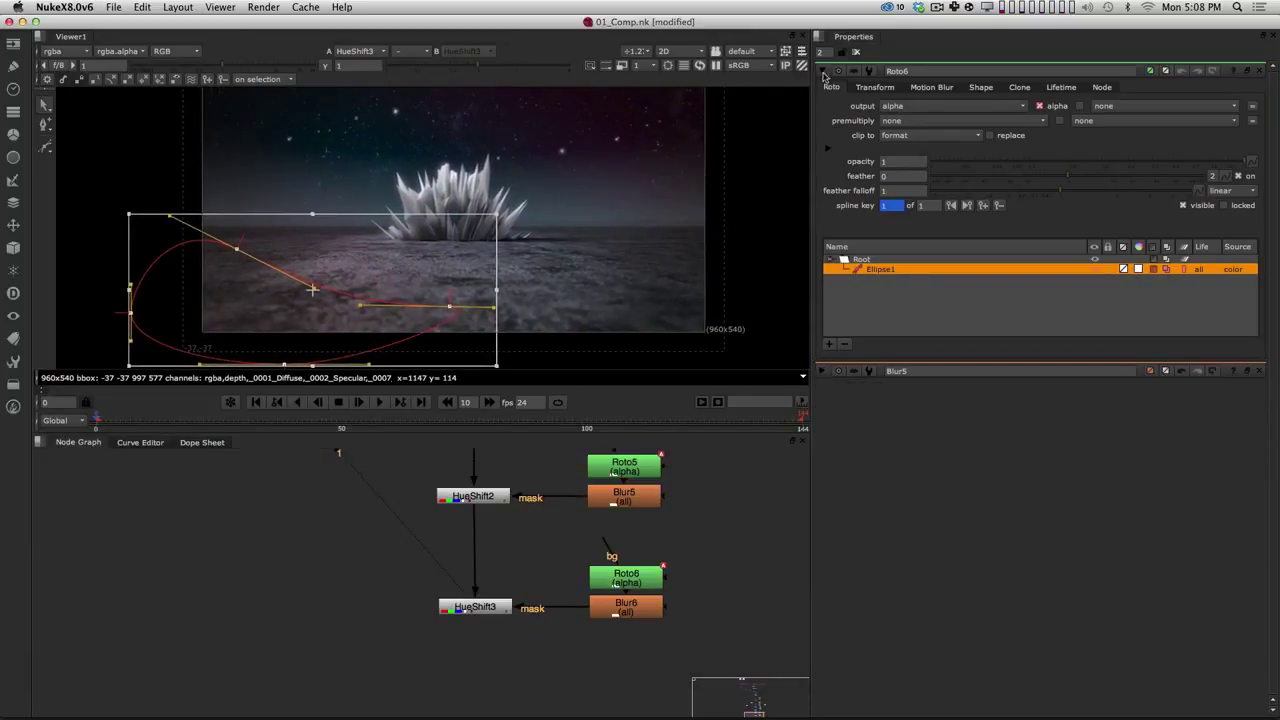
{"action": "left_click", "coordinate": [822, 72]}
{"action": "double_click", "coordinate": [644, 606]}
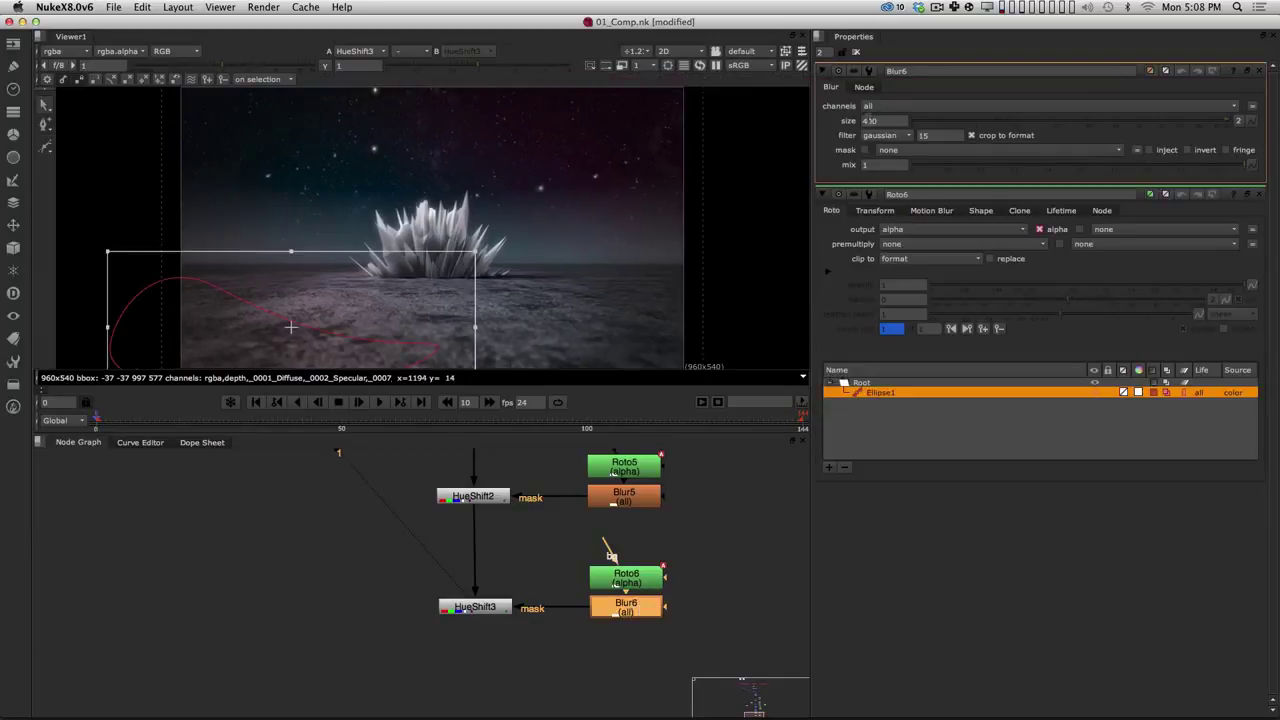
{"action": "type", "text": "200"}
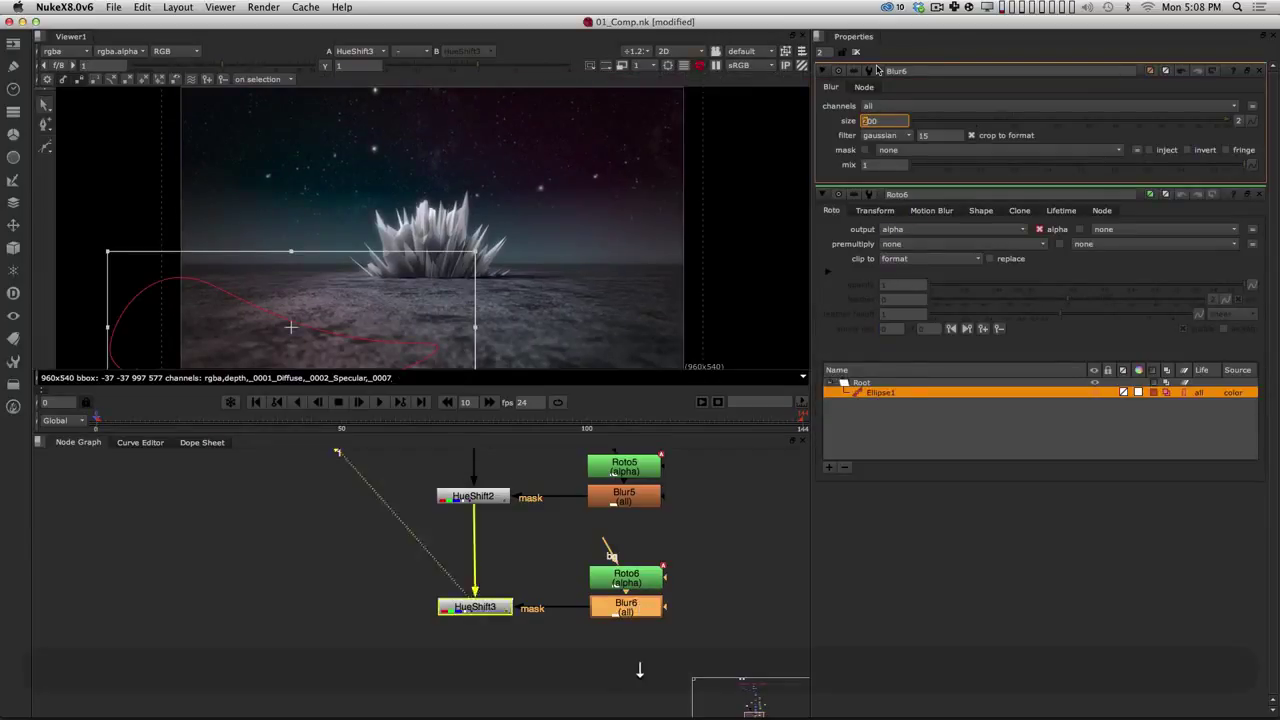
Step: Set HueShift3's overall saturation to 4, hue rotation to 167 and brightness to 1.54 for a warm ground tint
{"action": "left_click", "coordinate": [498, 616]}
{"action": "double_click", "coordinate": [490, 607]}
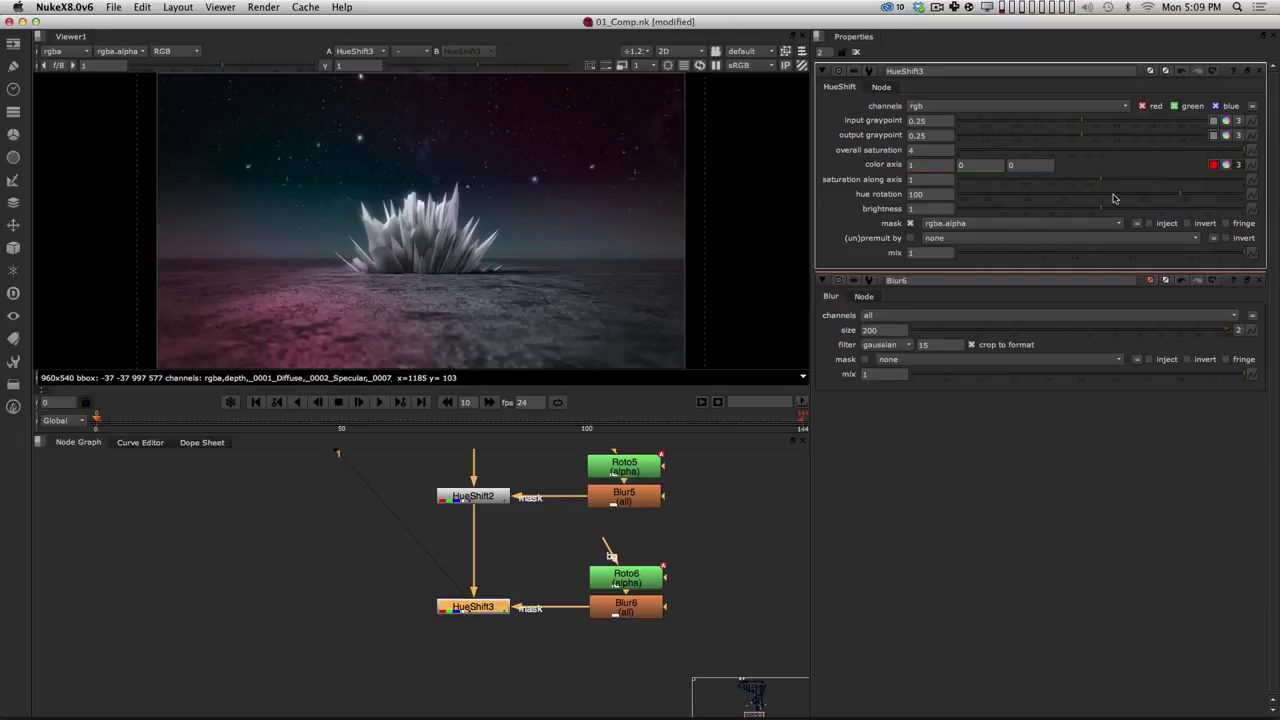
{"action": "left_click_drag", "start_coordinate": [1188, 195], "coordinate": [1152, 199]}
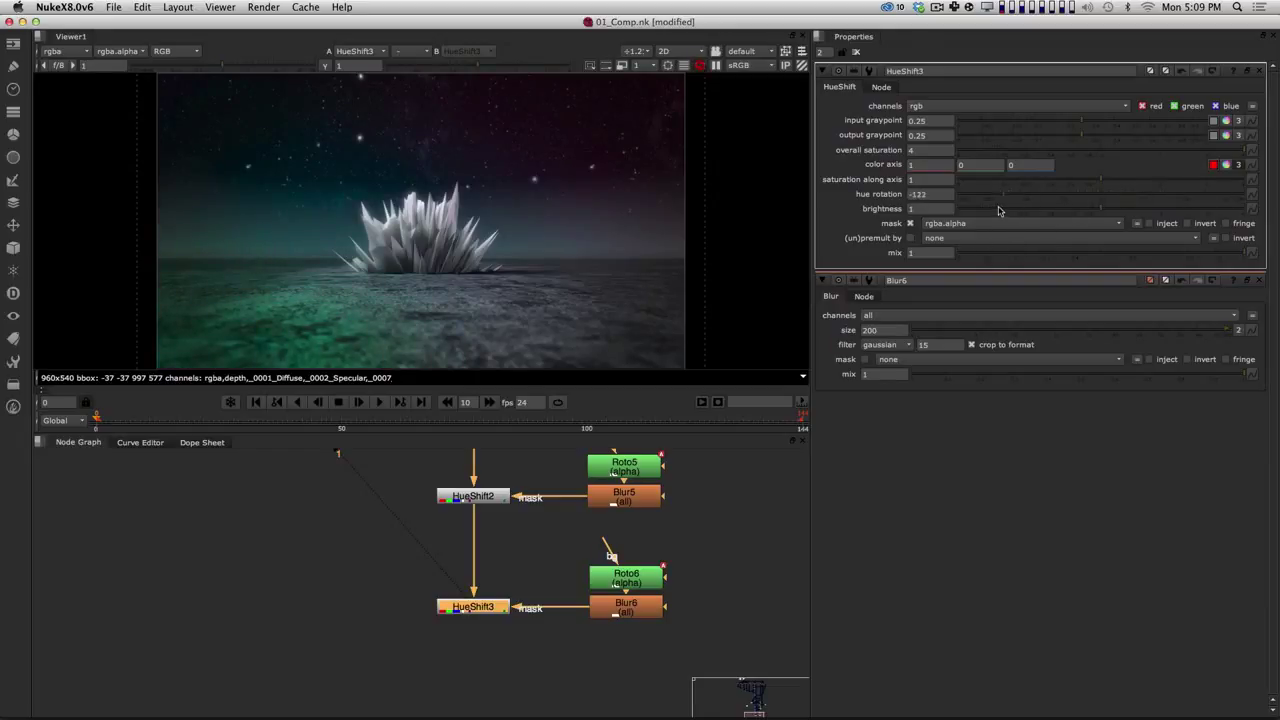
{"action": "left_click_drag", "start_coordinate": [1162, 204], "coordinate": [1207, 202]}
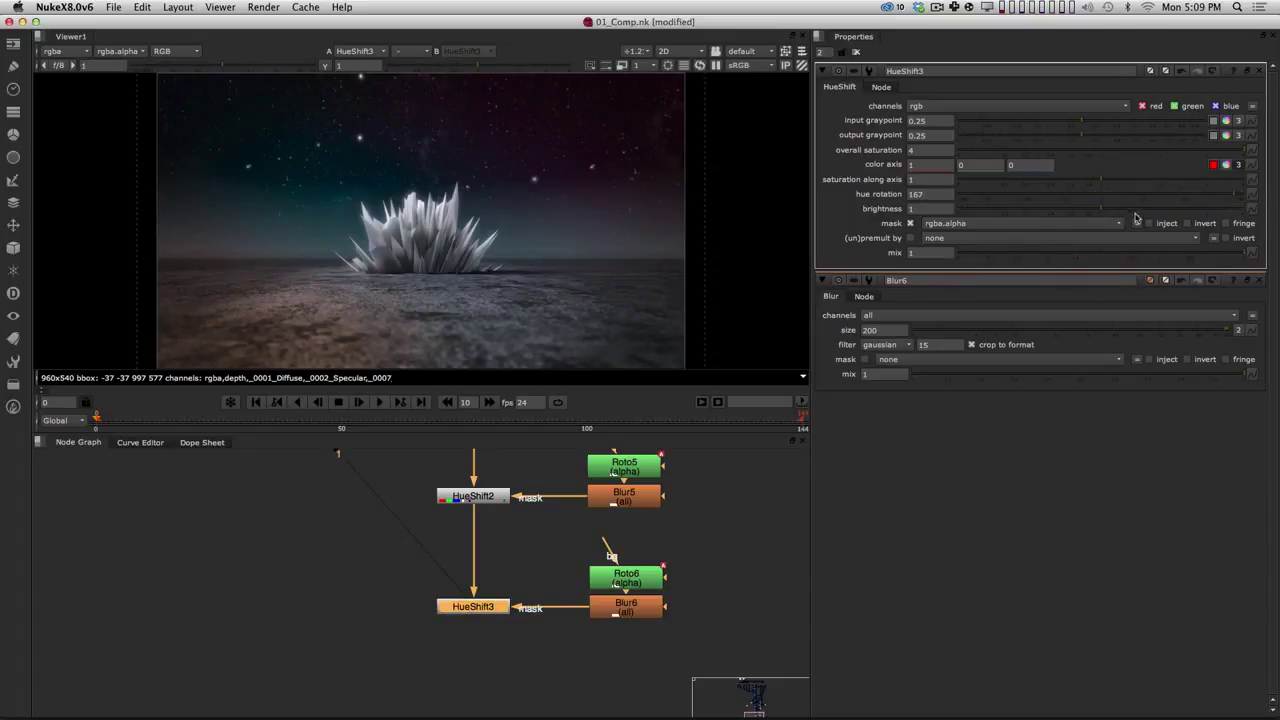
{"action": "left_click_drag", "start_coordinate": [1116, 210], "coordinate": [1169, 222]}
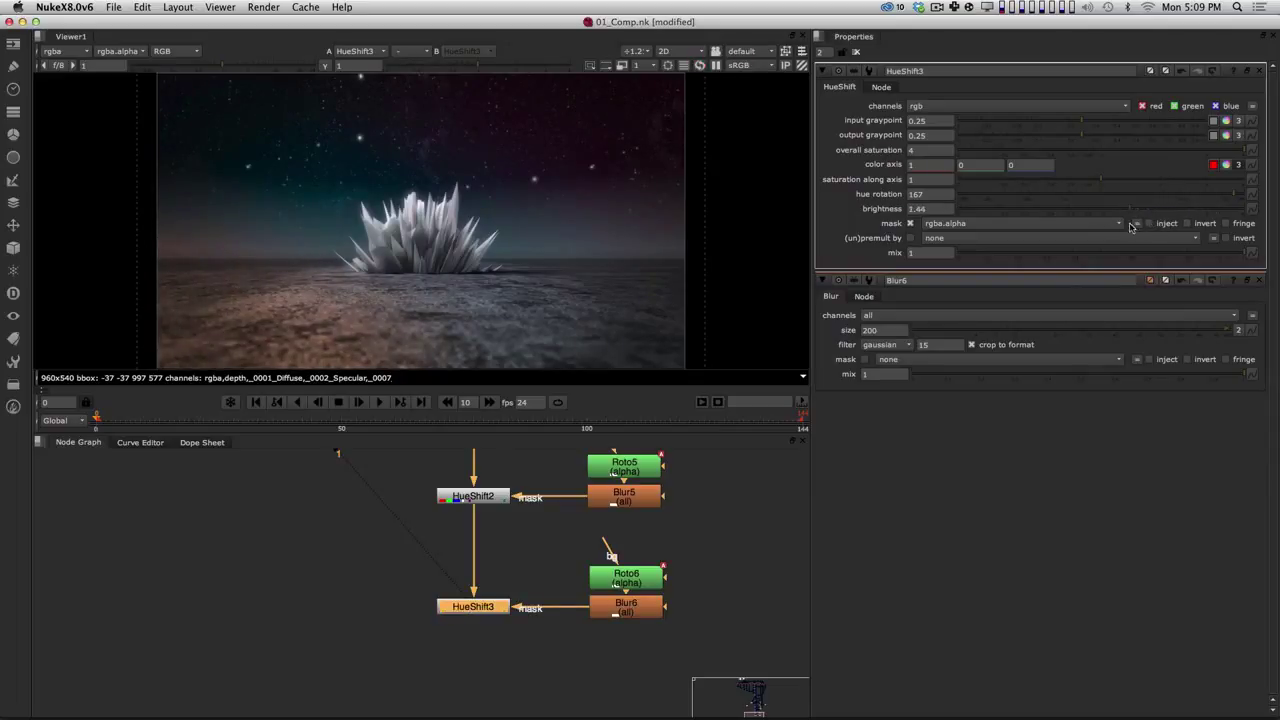
Step: Set the size of Blur6, which softens HueShift3's mask, to 300
{"action": "left_click_drag", "start_coordinate": [562, 682], "coordinate": [540, 658], "text": "alt"}
{"action": "left_click", "coordinate": [606, 588]}
{"action": "left_click", "coordinate": [606, 588]}
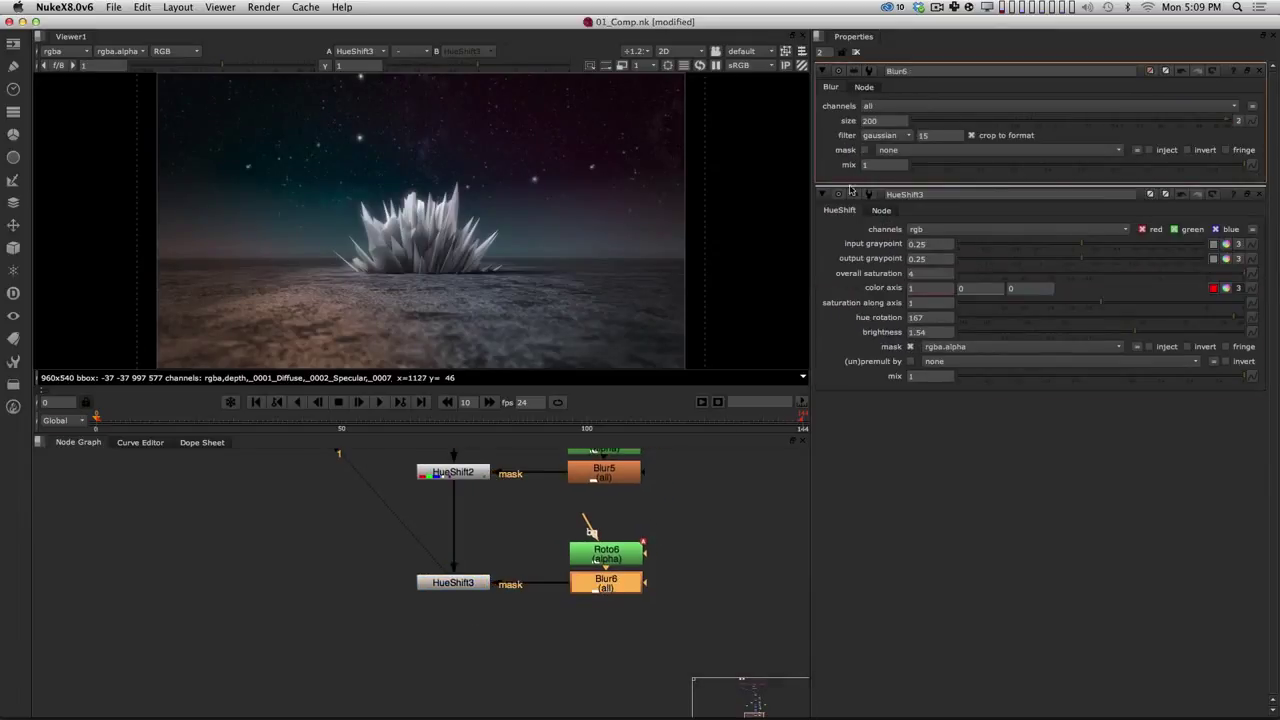
{"action": "key", "text": "Up"}
{"action": "key", "text": "Return"}
{"action": "left_click", "coordinate": [530, 658]}
Step: Add a LensDistortion node below HueShift3 and set its Radial Distortion 1 to 0.064
{"action": "left_click_drag", "start_coordinate": [509, 664], "coordinate": [522, 626], "text": "alt"}
{"action": "left_click", "coordinate": [465, 545]}
{"action": "key", "text": "Tab"}
{"action": "type", "text": "lense"}
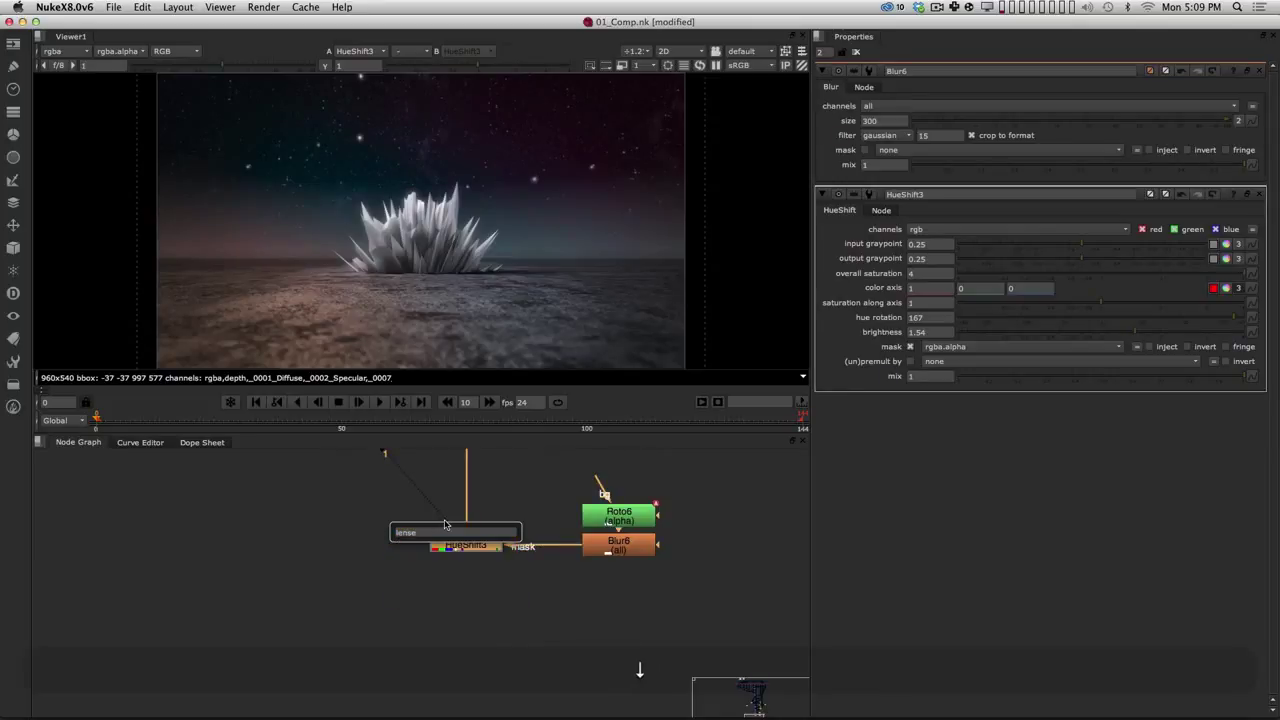
{"action": "key", "text": "BackSpace"}
{"action": "key", "text": "Down"}
{"action": "key", "text": "Return"}
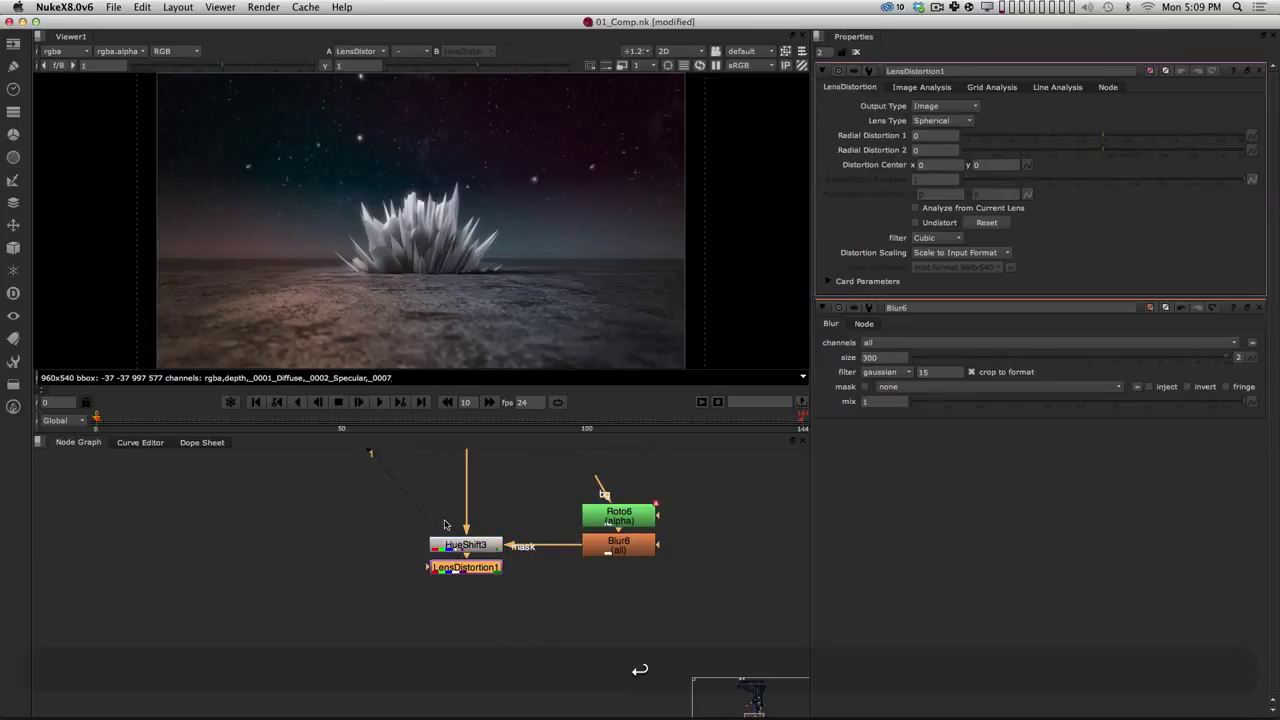
{"action": "left_click_drag", "start_coordinate": [486, 568], "coordinate": [486, 588]}
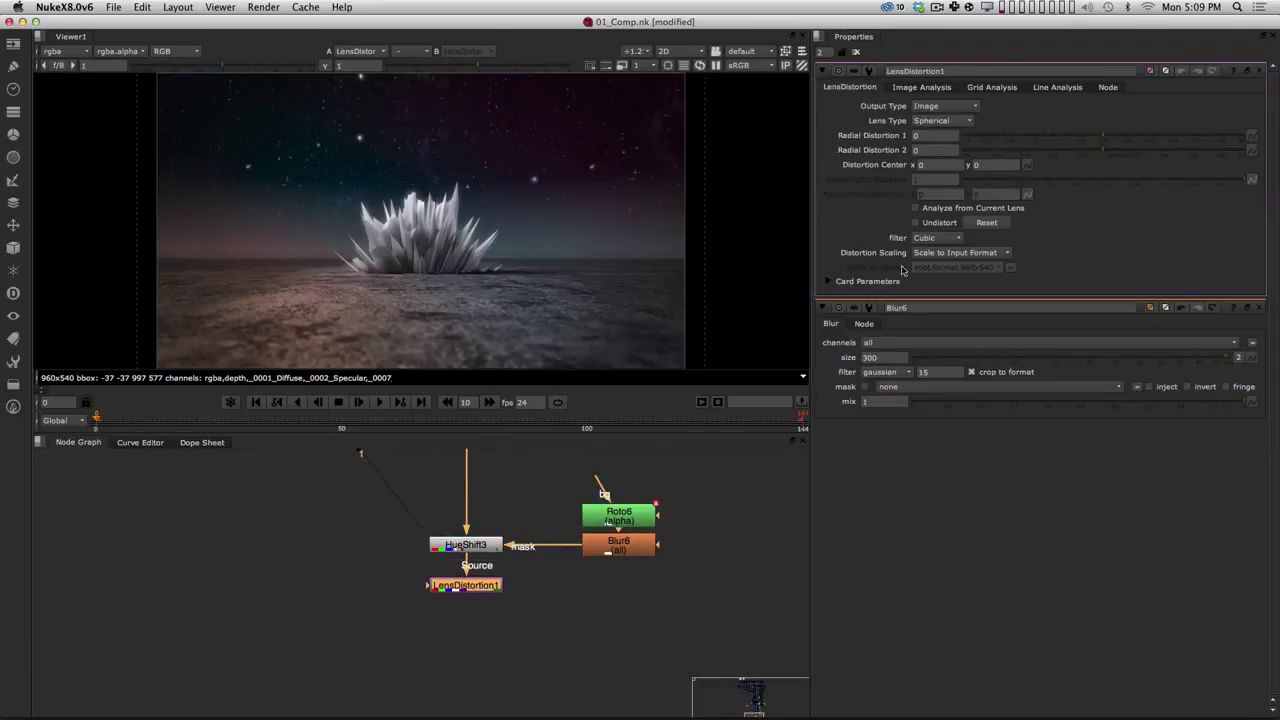
{"action": "left_click", "coordinate": [533, 577]}
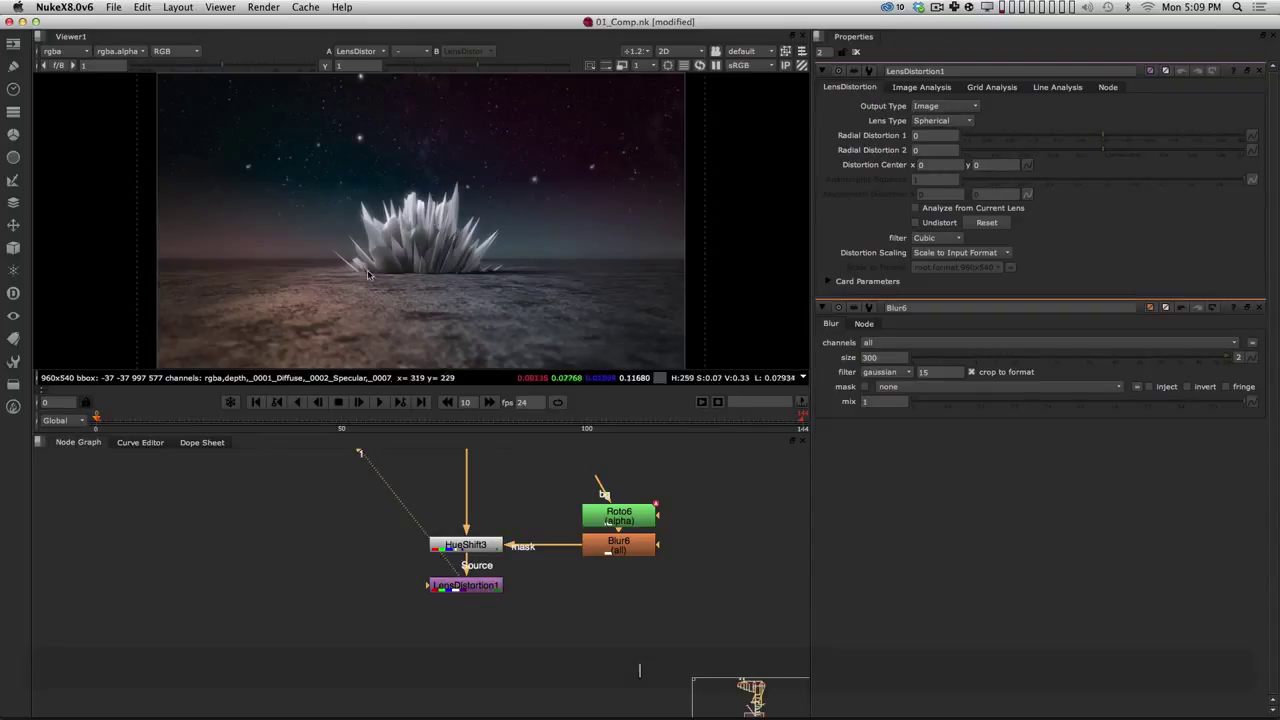
{"action": "left_click_drag", "start_coordinate": [1112, 135], "coordinate": [1134, 135]}
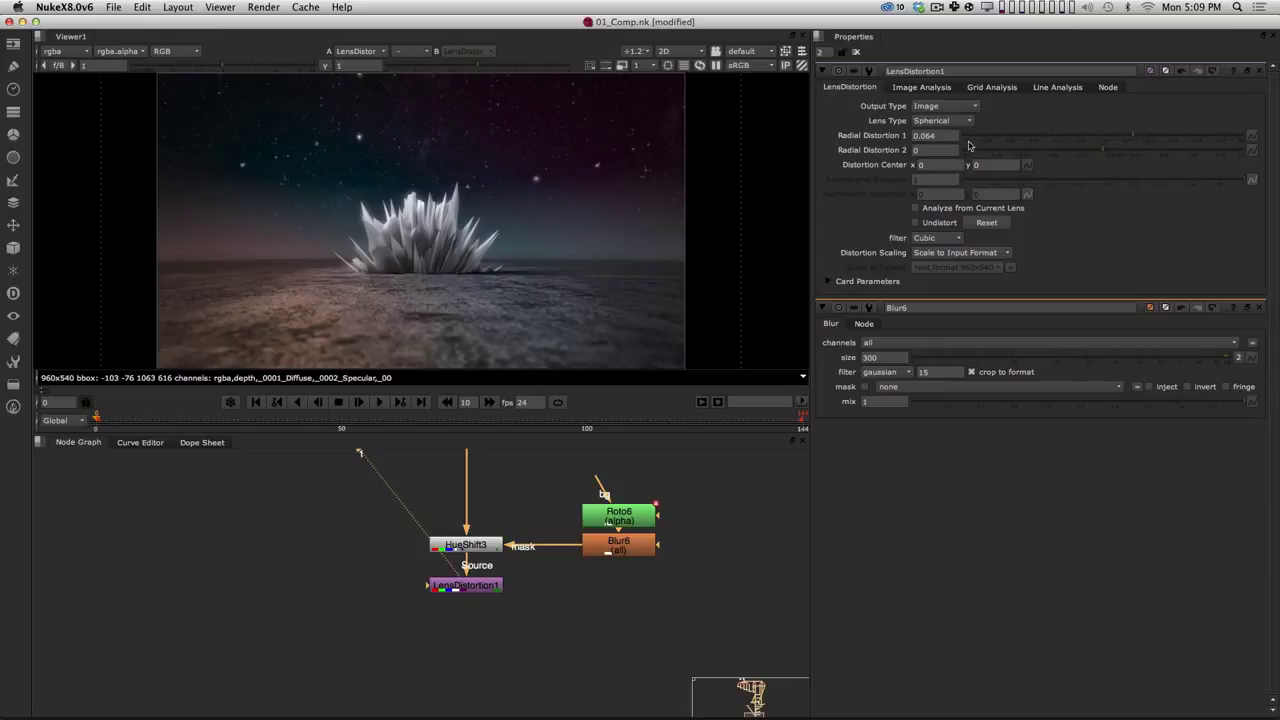
Step: Move LensDistortion1 slightly down and add a Grain node below it at the end of the node chain
{"action": "left_click", "coordinate": [480, 585]}
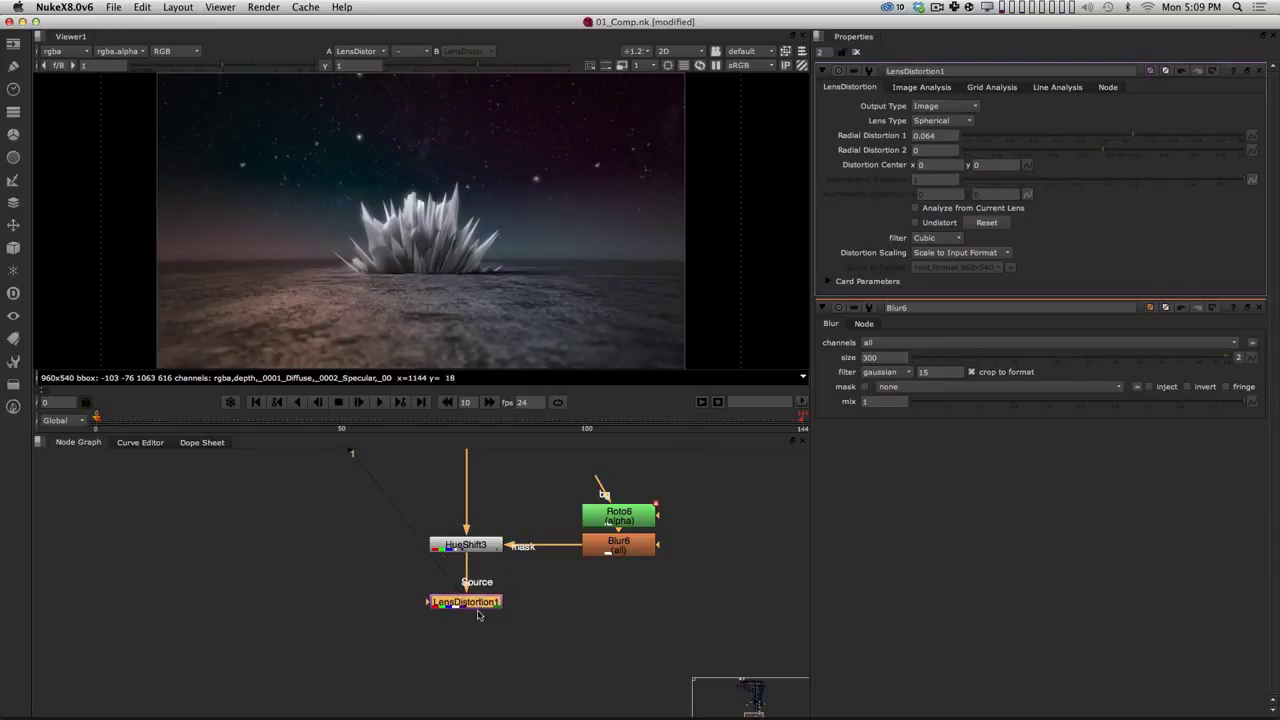
{"action": "left_click_drag", "start_coordinate": [480, 585], "coordinate": [491, 533], "text": "alt"}
{"action": "key", "text": "Tab"}
{"action": "type", "text": "grain"}
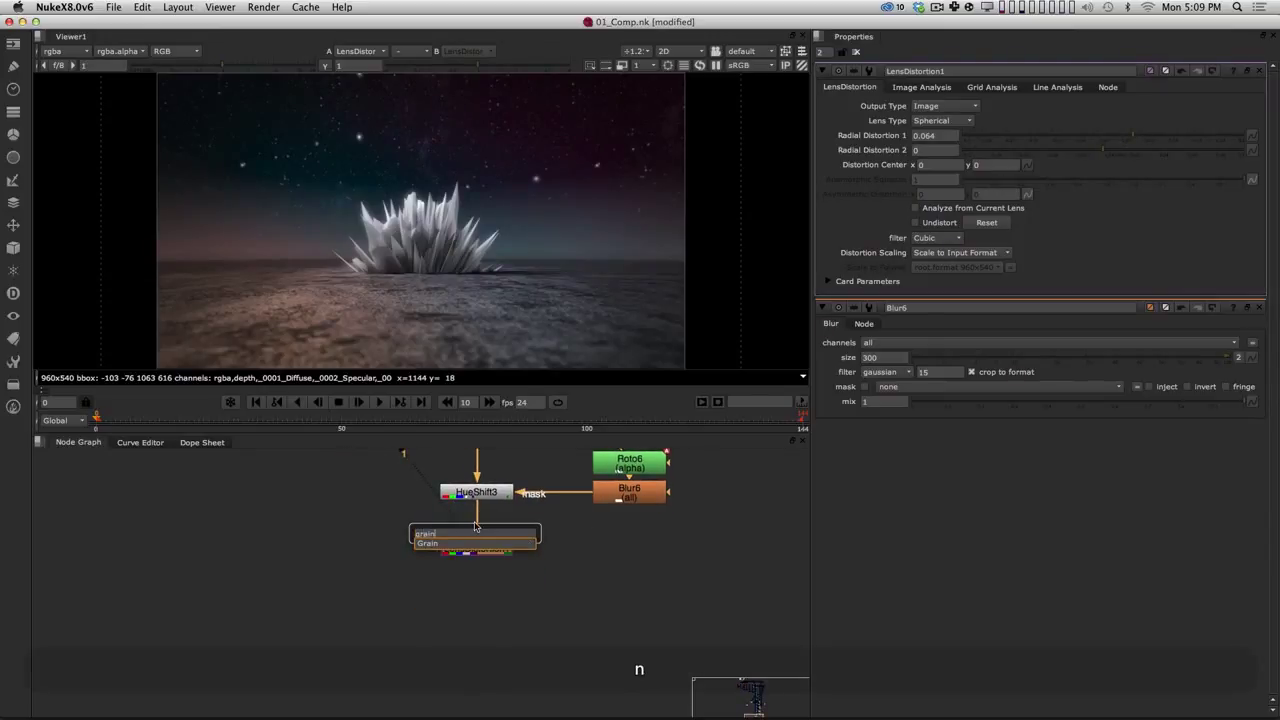
{"action": "key", "text": "Return"}
{"action": "mouse_move", "coordinate": [497, 585]}
{"action": "left_mouse_down"}
{"action": "mouse_move", "coordinate": [497, 603]}
{"action": "mouse_move", "coordinate": [484, 598]}
{"action": "left_mouse_up"}
{"action": "left_click", "coordinate": [428, 573]}
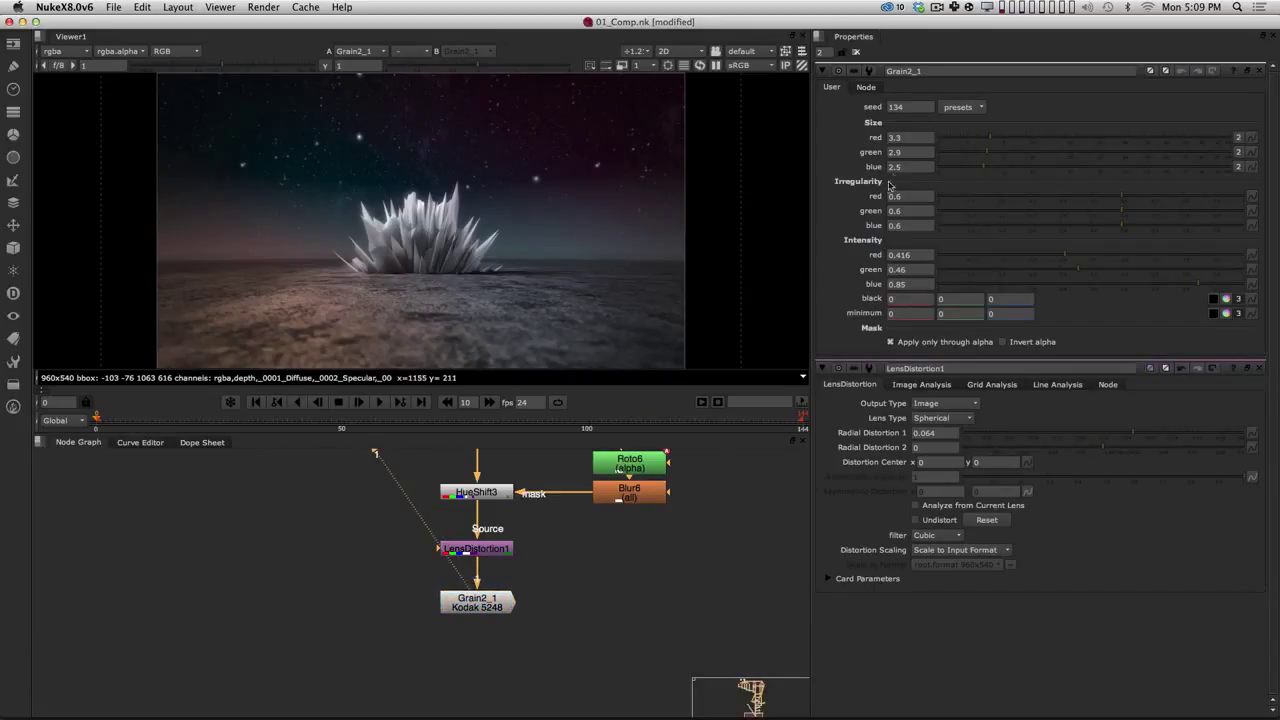
Step: Turn off applying the grain only through alpha and choose the Kodak GT5274 grain preset
{"action": "left_click", "coordinate": [893, 343]}
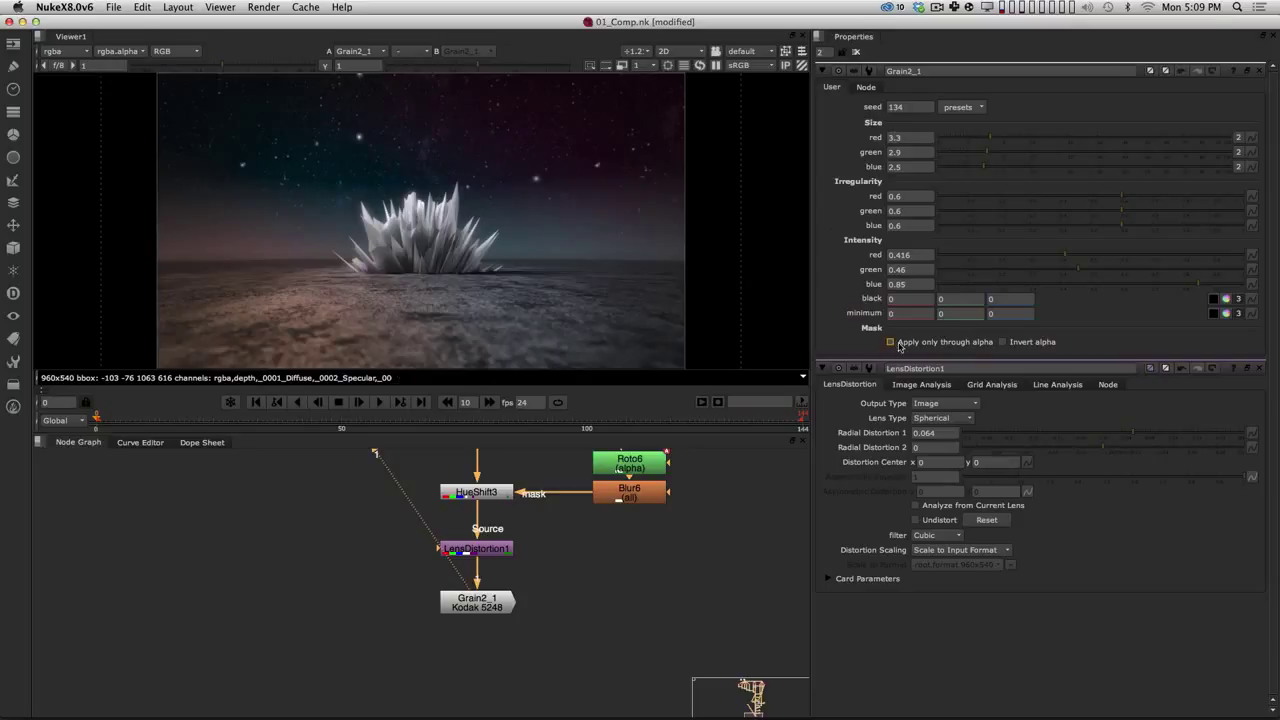
{"action": "left_click", "coordinate": [958, 107]}
{"action": "left_click", "coordinate": [975, 157]}
{"action": "left_click", "coordinate": [965, 107]}
{"action": "left_click", "coordinate": [978, 163]}
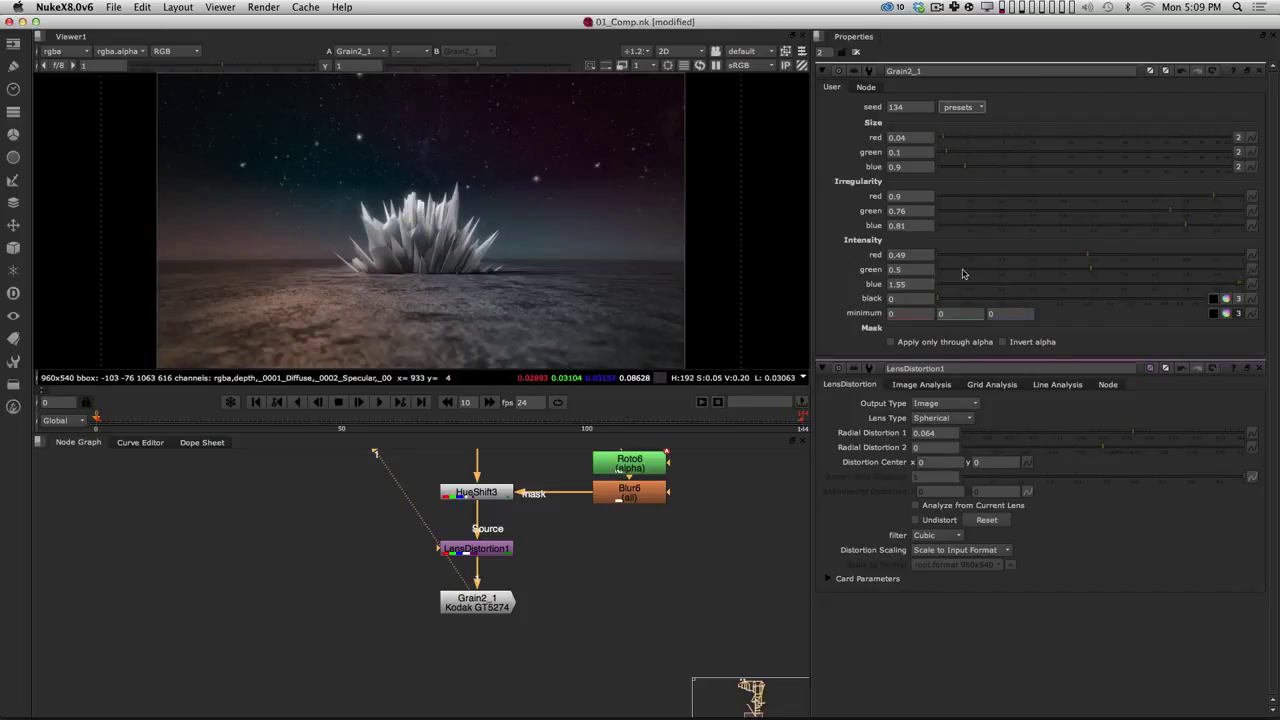
Step: Set the grain intensity to red 0.26, green 0.22 and blue 0.71, and save the script
{"action": "left_click", "coordinate": [1018, 262]}
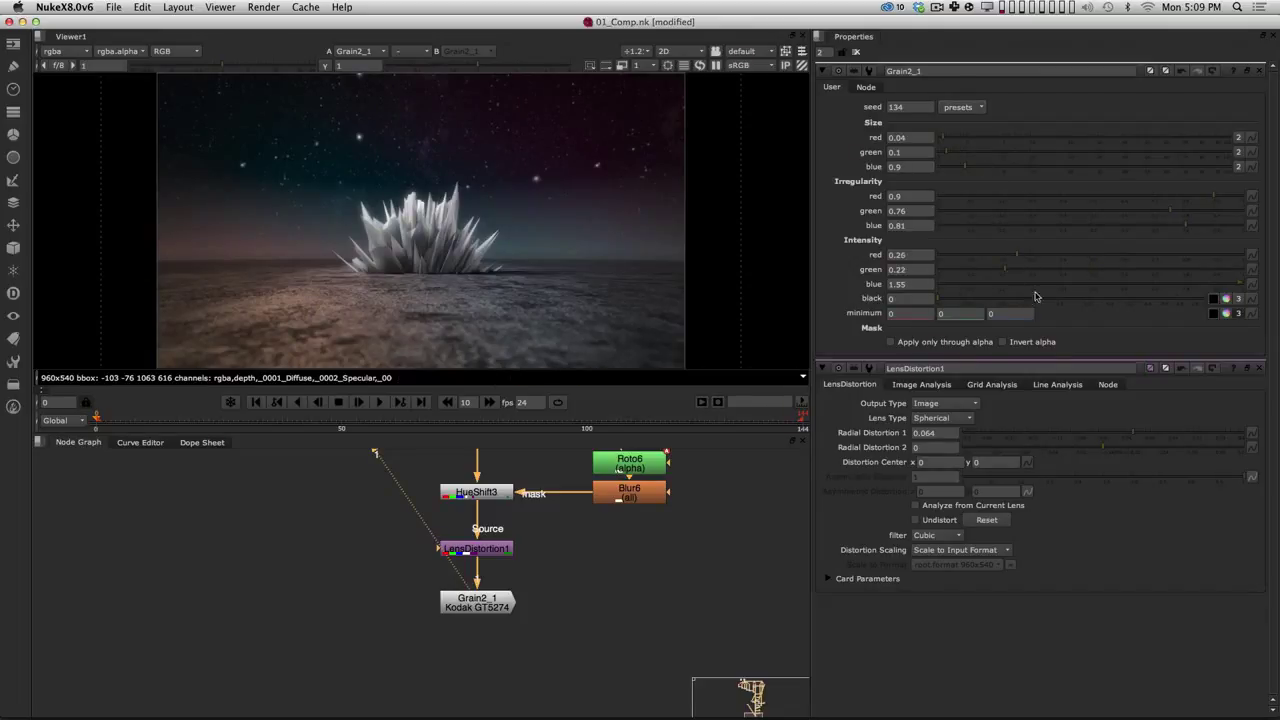
{"action": "left_click", "coordinate": [1159, 286]}
{"action": "left_click", "coordinate": [495, 459]}
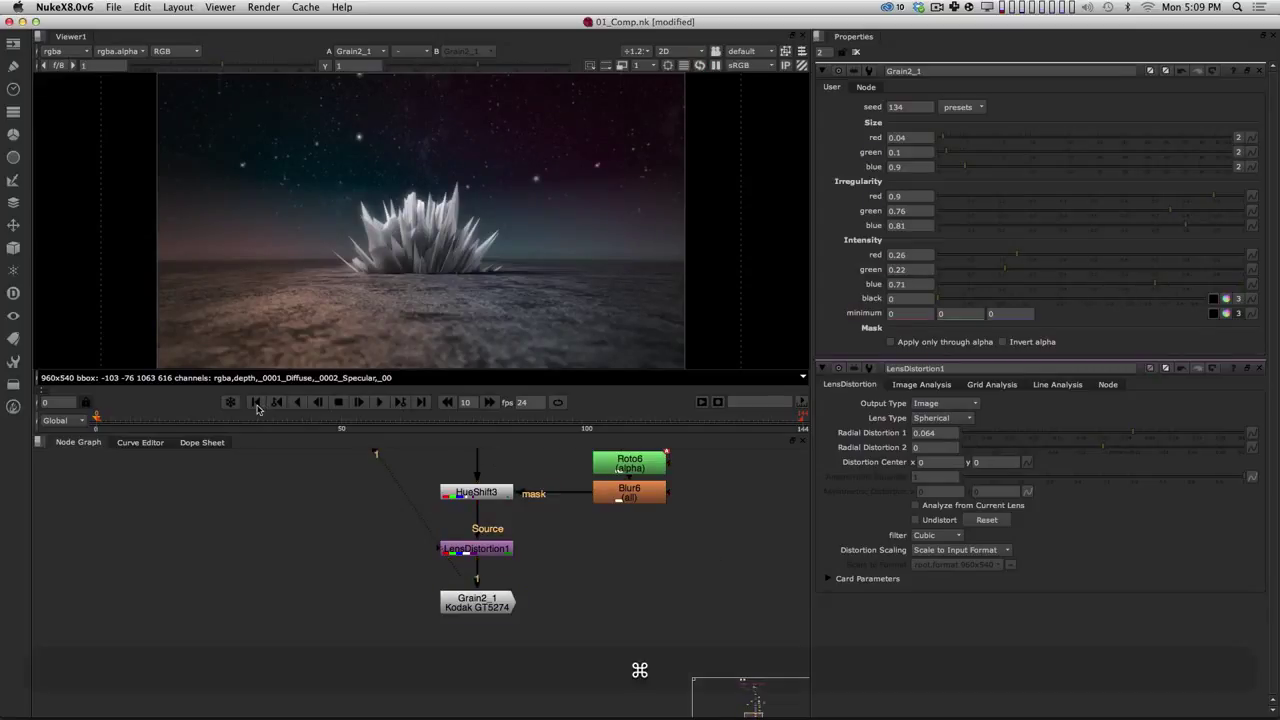
{"action": "key", "text": "super+s"}
Step: Play the finished comp and review the node tree from the final grain up to the separated render passes
{"action": "left_click", "coordinate": [380, 401]}
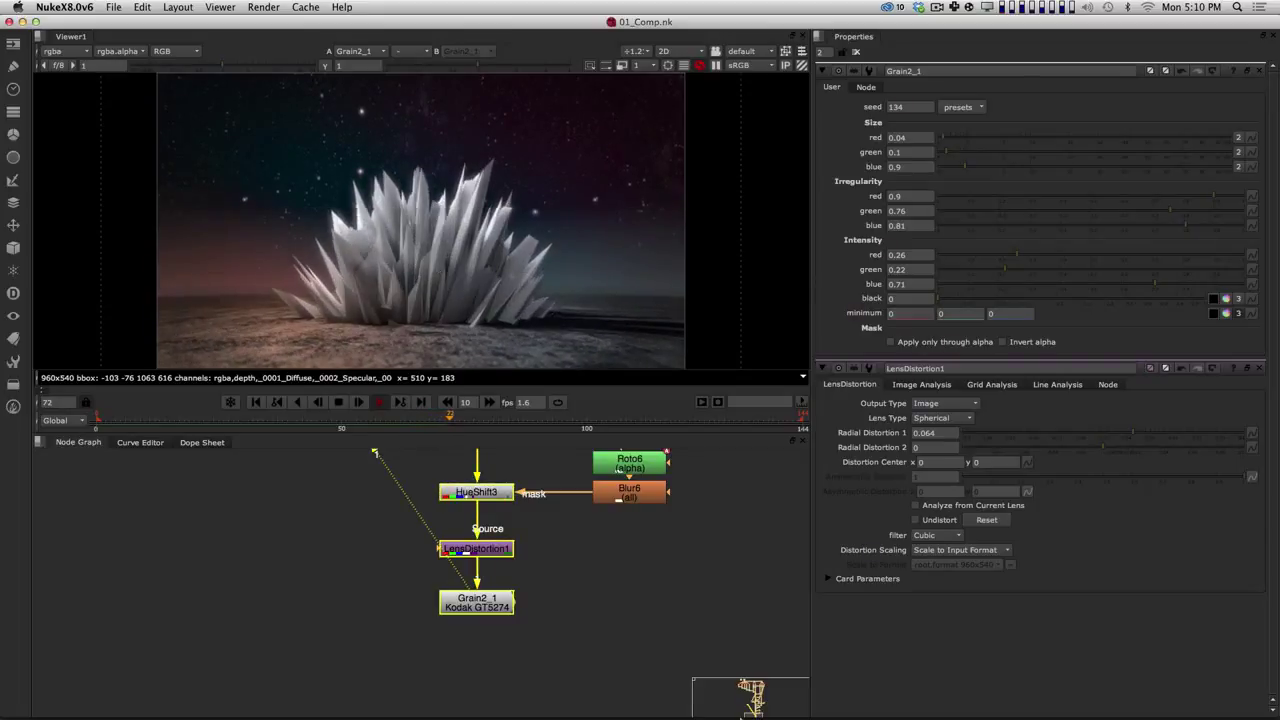
{"action": "scroll", "coordinate": [555, 550], "scroll_direction": "down", "scroll_amount": 8}
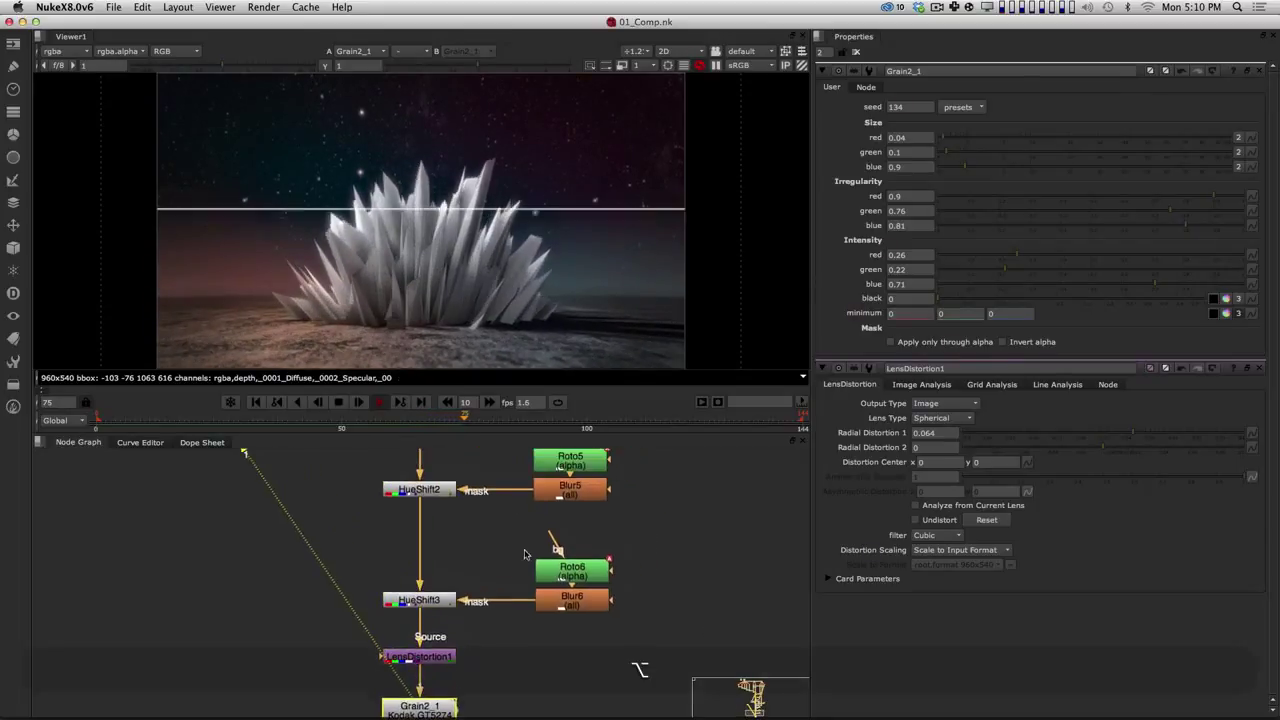
{"action": "mouse_move", "coordinate": [534, 600]}
{"action": "left_mouse_down", "text": "alt"}
{"action": "mouse_move", "coordinate": [521, 515]}
{"action": "mouse_move", "coordinate": [548, 605]}
{"action": "left_mouse_up", "text": "alt"}
{"action": "left_click_drag", "start_coordinate": [541, 540], "coordinate": [531, 629], "text": "alt"}
{"action": "mouse_move", "coordinate": [514, 560]}
{"action": "left_mouse_down", "text": "alt"}
{"action": "mouse_move", "coordinate": [501, 662]}
{"action": "mouse_move", "coordinate": [494, 543]}
{"action": "left_mouse_up", "text": "alt"}
{"action": "left_click_drag", "start_coordinate": [538, 608], "coordinate": [512, 500], "text": "alt"}
{"action": "left_click_drag", "start_coordinate": [484, 588], "coordinate": [478, 700], "text": "alt"}
{"action": "left_click_drag", "start_coordinate": [548, 530], "coordinate": [551, 669], "text": "alt"}
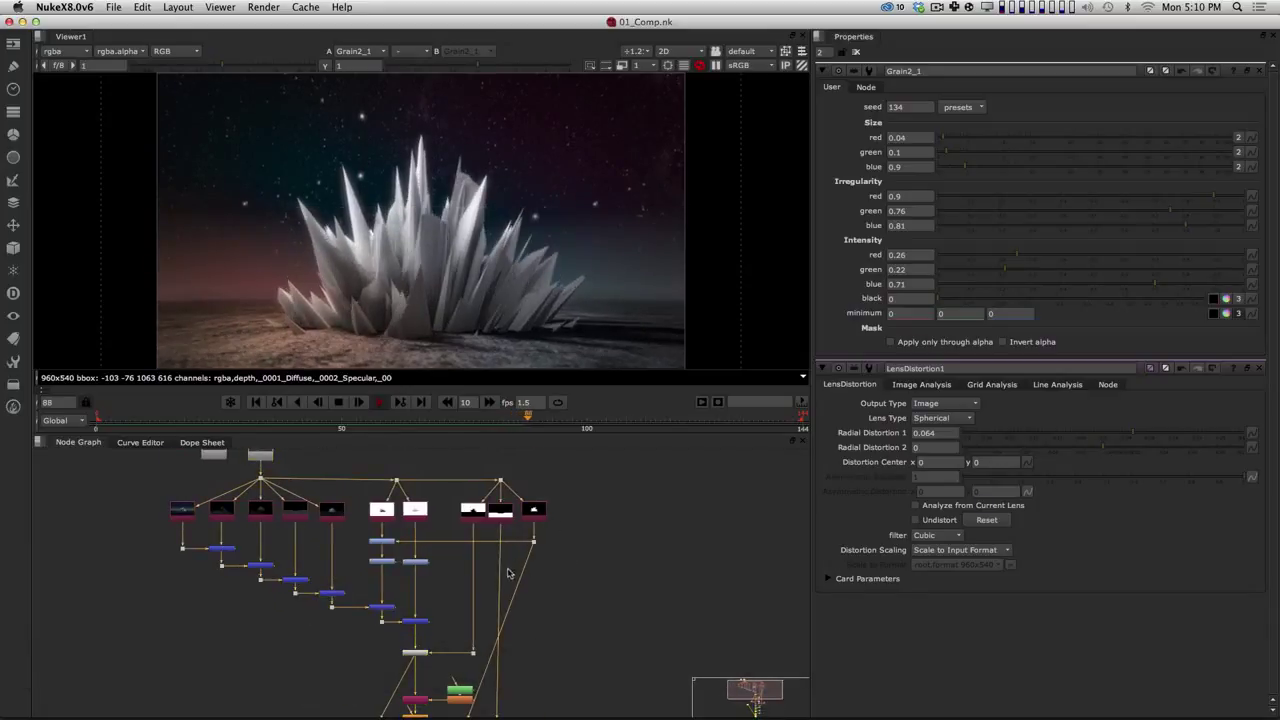